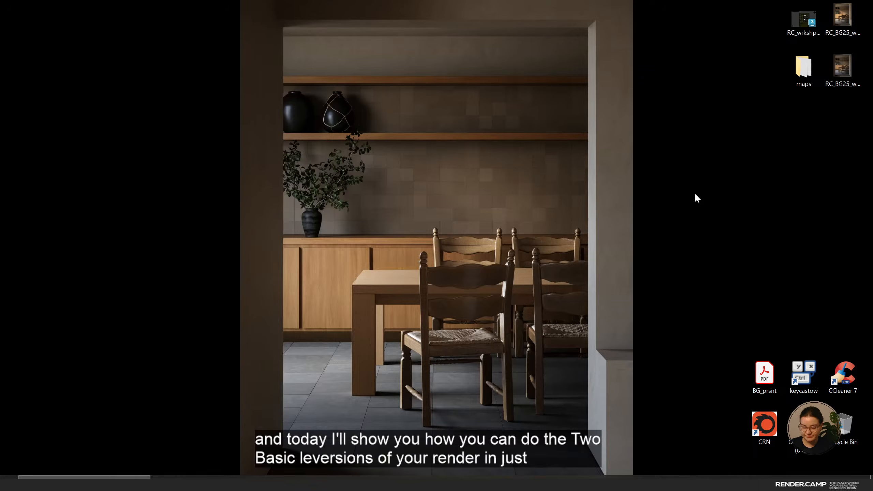
Switch to the 3ds Max interior scene and maximize the Perspective viewport.
click(504, 476)
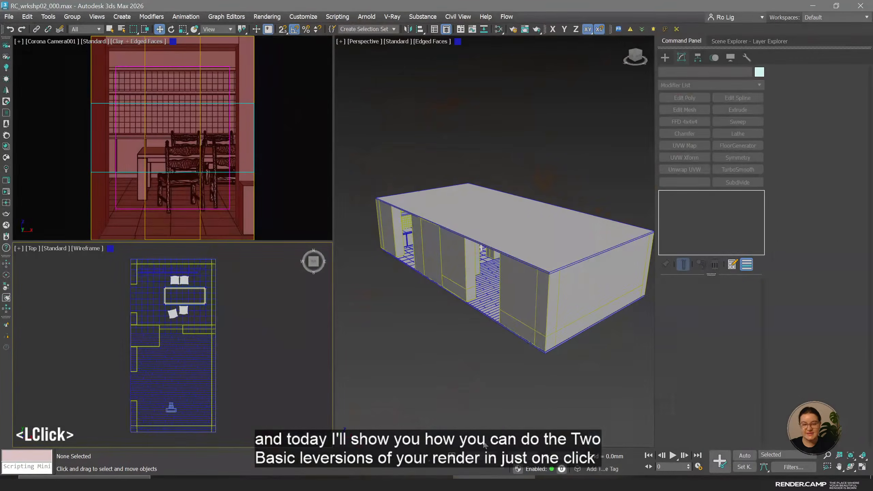
click(442, 380)
click(536, 298)
key(space)
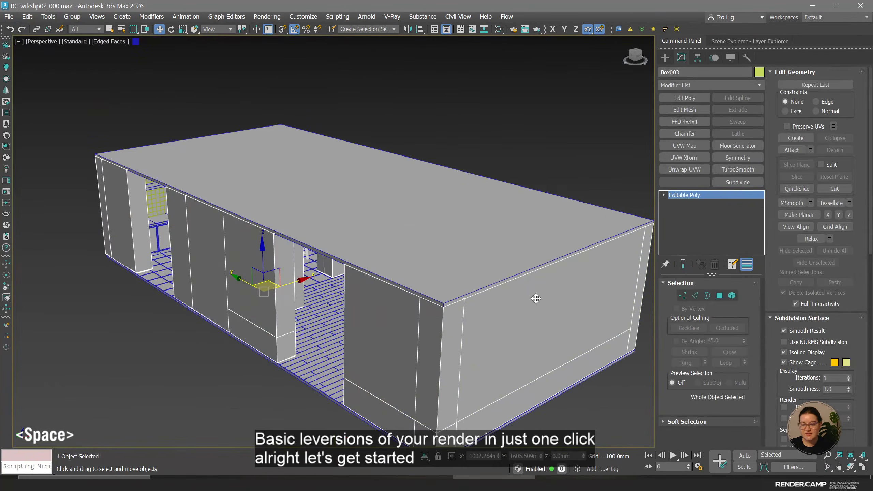
Hide the 200_ceiling layer and inspect the room's interior from above.
click(372, 225)
click(734, 42)
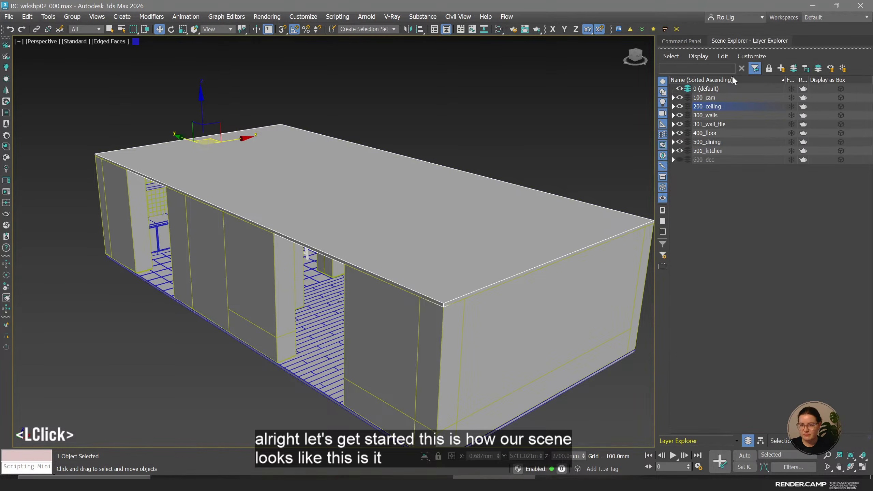
click(679, 106)
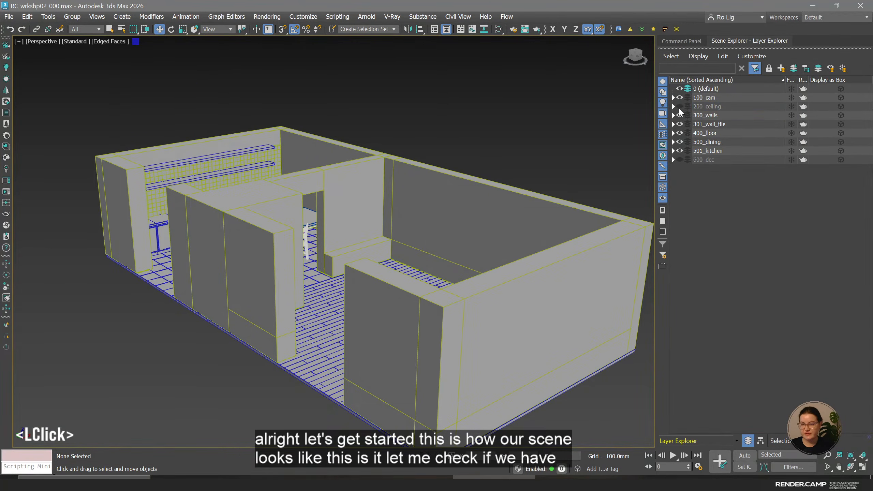
alt+middle_drag(550, 234, 587, 218)
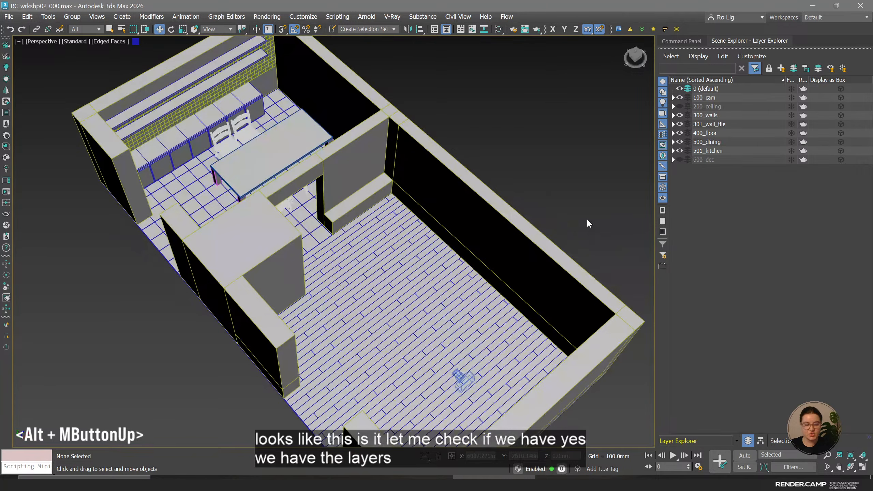
click(427, 192)
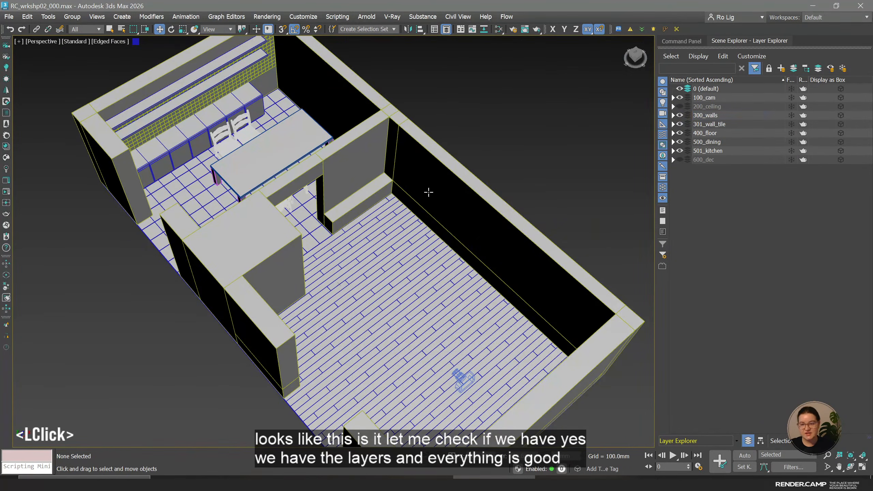
alt+middle_drag(427, 192, 275, 168)
click(259, 368)
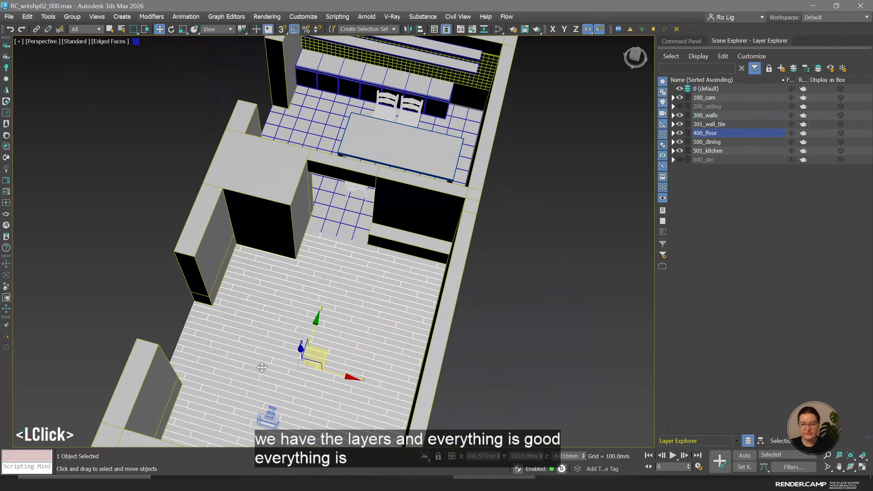
Inspect the FloorGenerator modifier settings of the plank floor and the tiled kitchen floor.
click(692, 41)
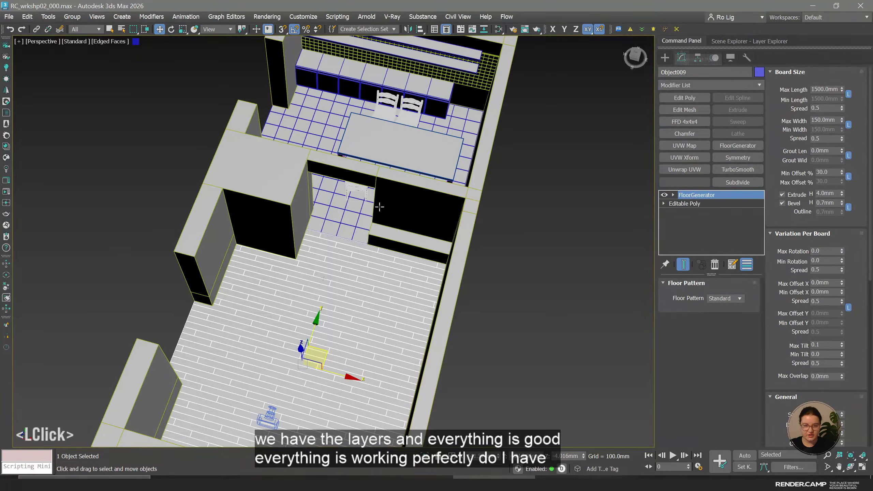
click(412, 118)
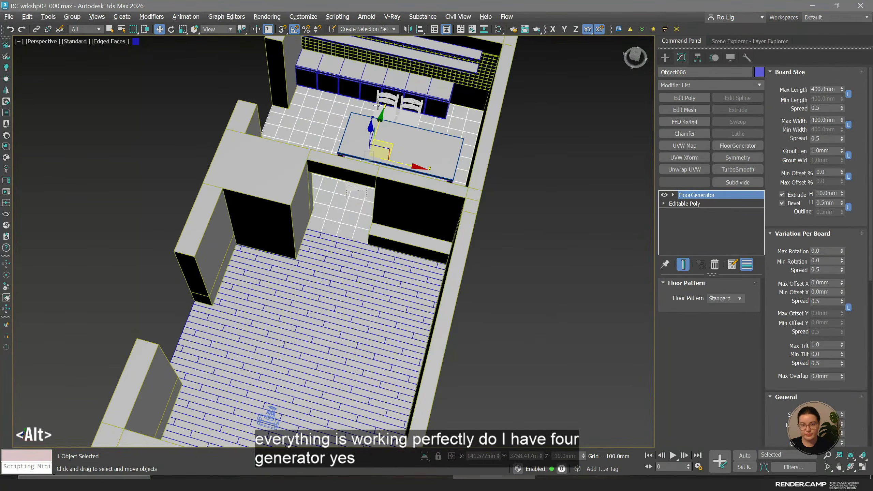
alt+middle_drag(412, 119, 299, 316)
click(306, 299)
click(299, 315)
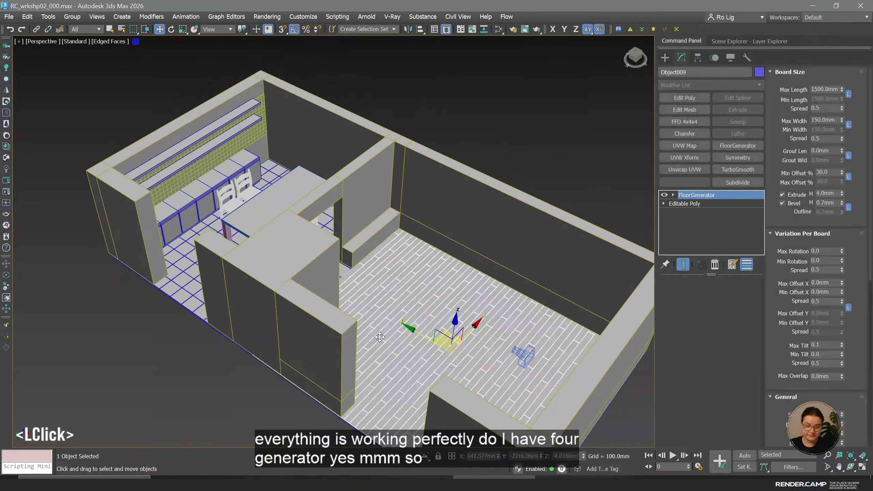
Examine the wall object and its openings from above.
click(206, 242)
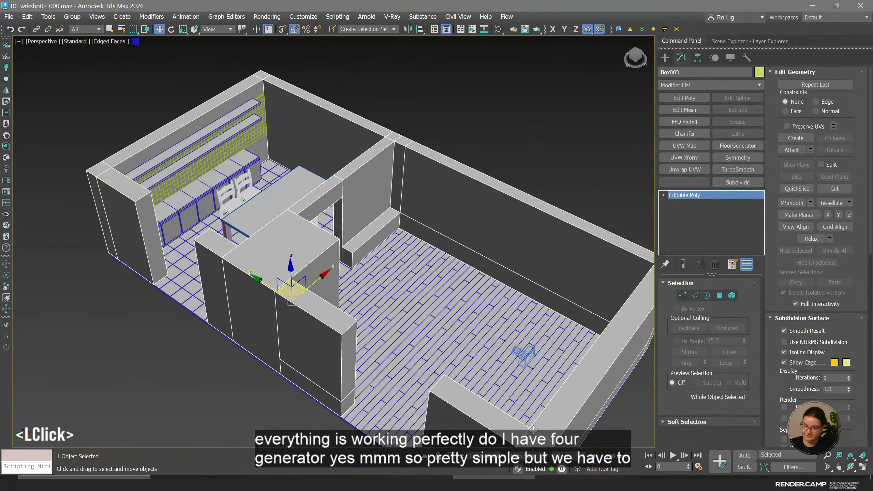
alt+middle_drag(341, 321, 652, 249)
alt+scroll(653, 249, up, 1)
alt+middle_drag(414, 284, 430, 241)
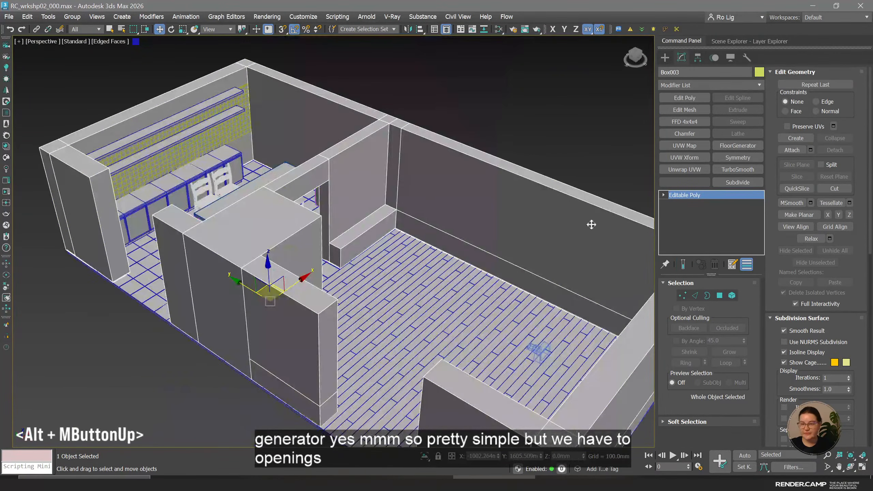
click(434, 122)
click(309, 159)
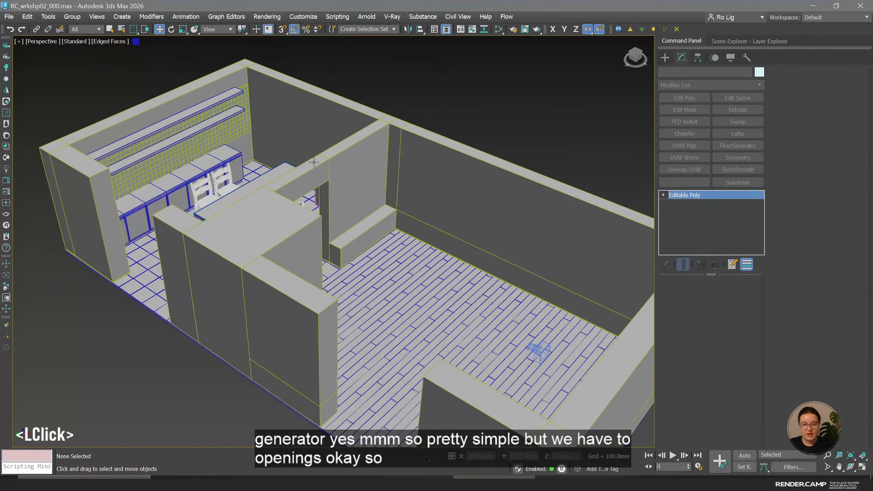
Restore the multi-viewport layout, make the 200_ceiling layer visible again and clear the selection.
key(space)
click(733, 40)
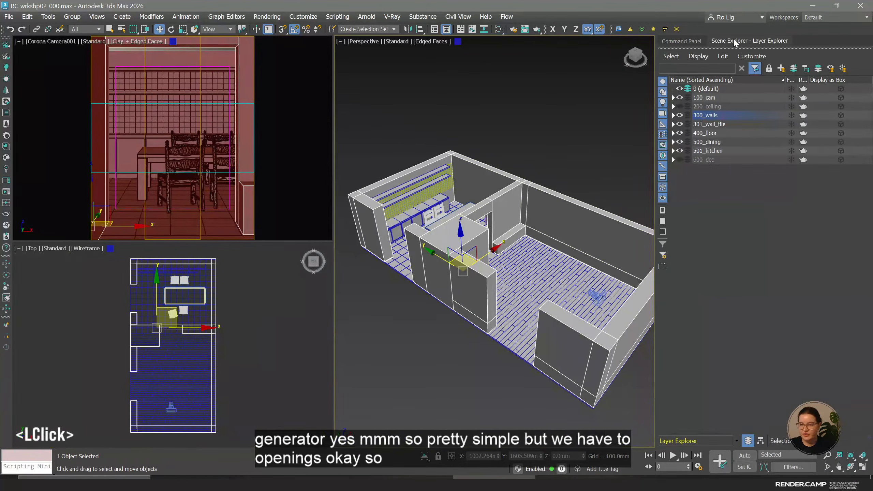
click(679, 106)
click(267, 376)
Open the Corona render setup and reset all its render settings.
key(F10)
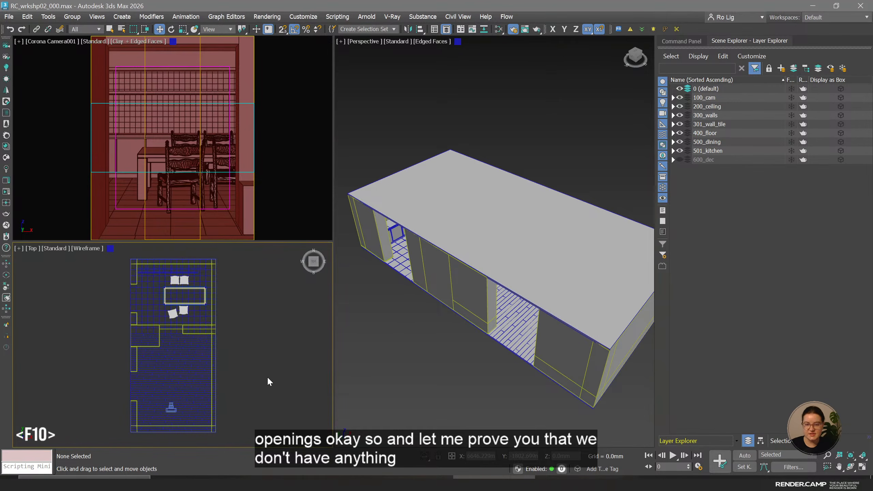
drag(263, 63, 517, 73)
click(577, 178)
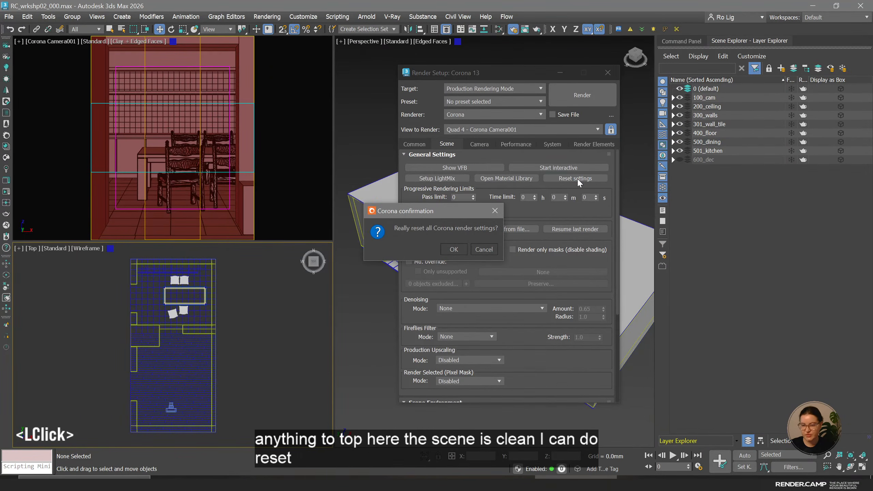
click(485, 259)
Run a test render of the Corona camera view, close it and clear the selection.
click(109, 110)
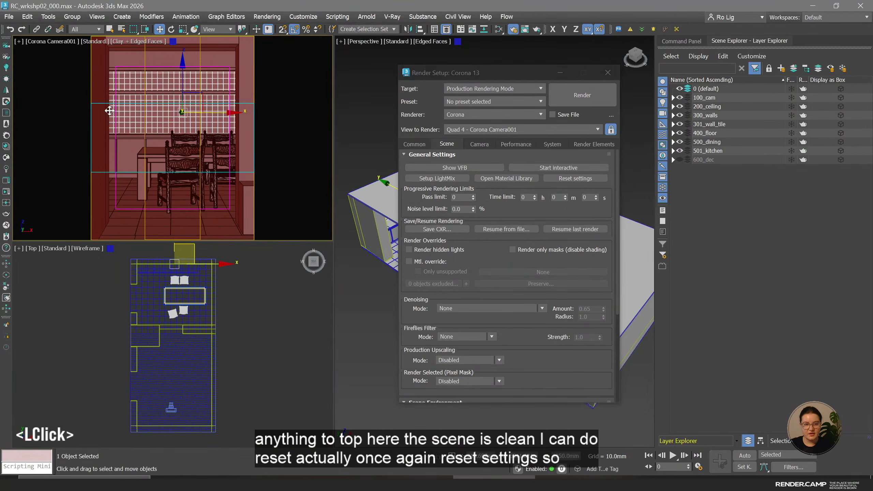
click(6, 192)
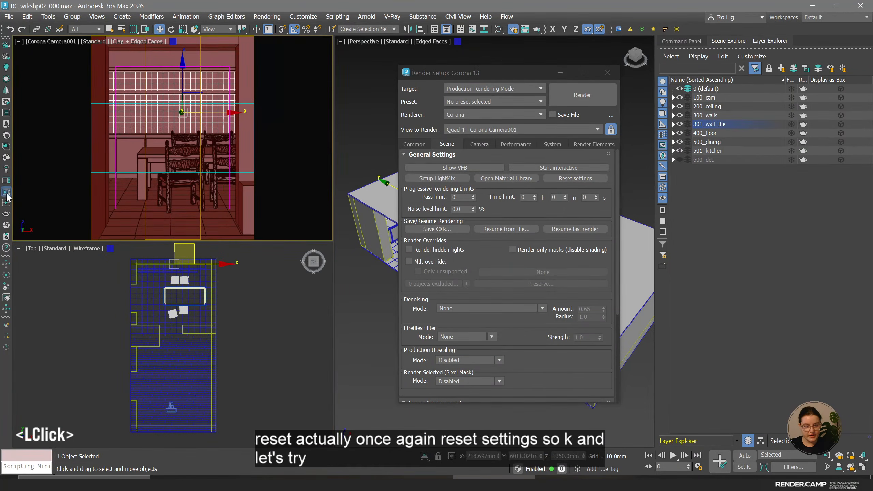
click(837, 7)
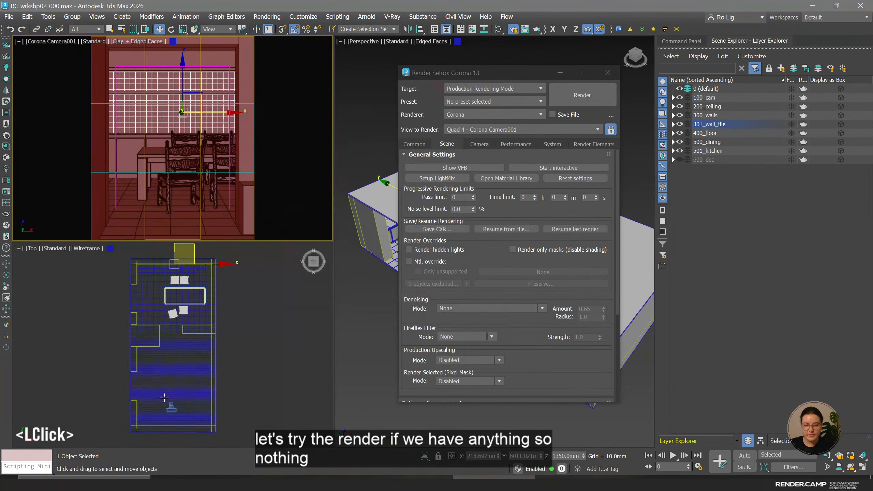
click(449, 82)
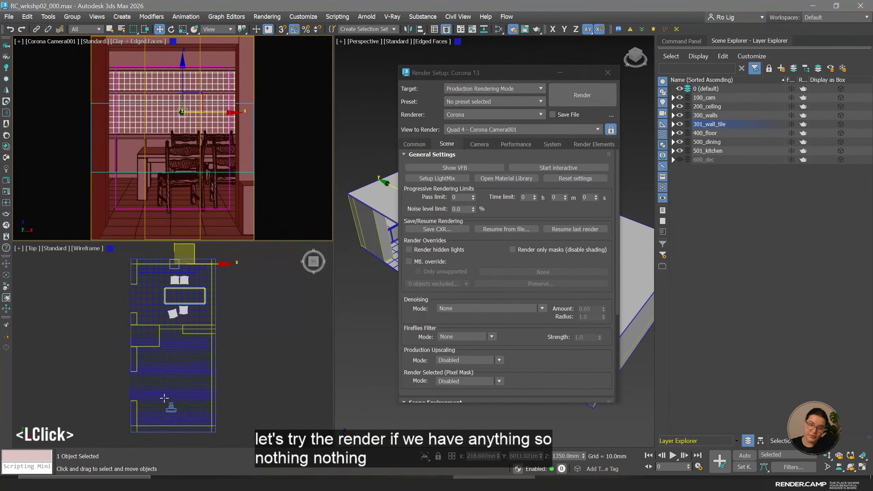
click(277, 322)
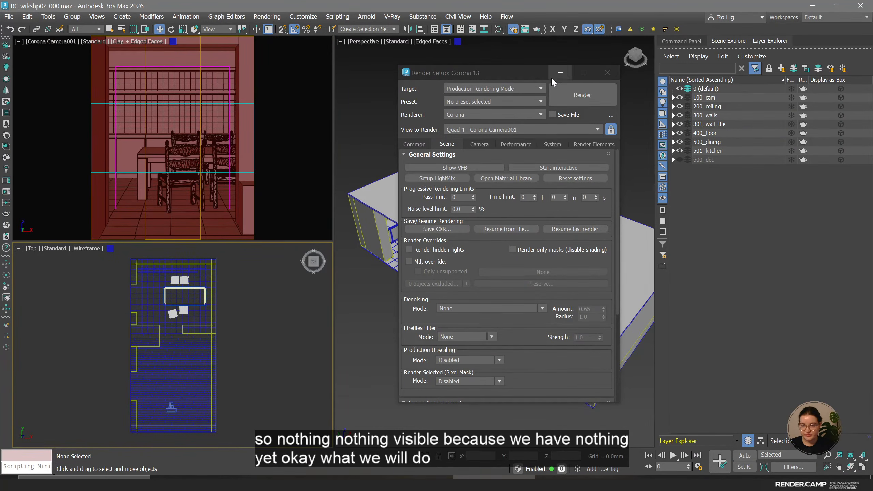
Select all objects in the scene and delete the existing material node from the Slate Material Editor.
drag(553, 79, 762, 95)
click(469, 227)
key(ctrl+a)
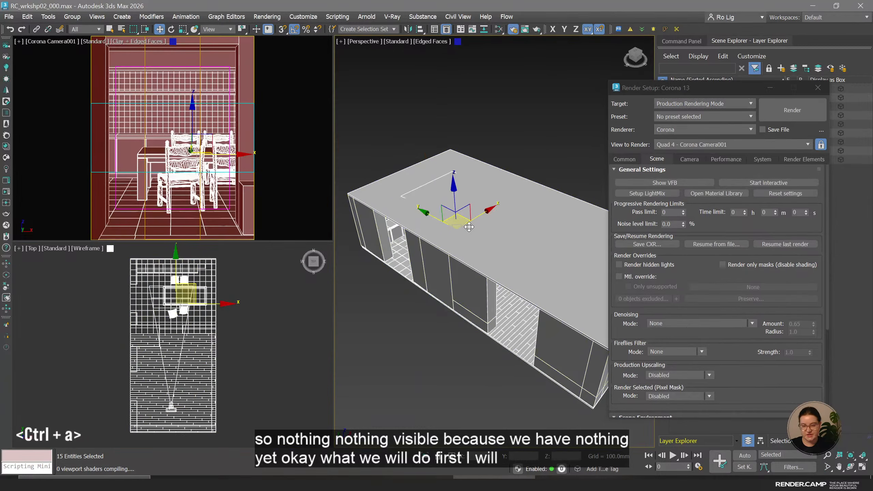
key(m)
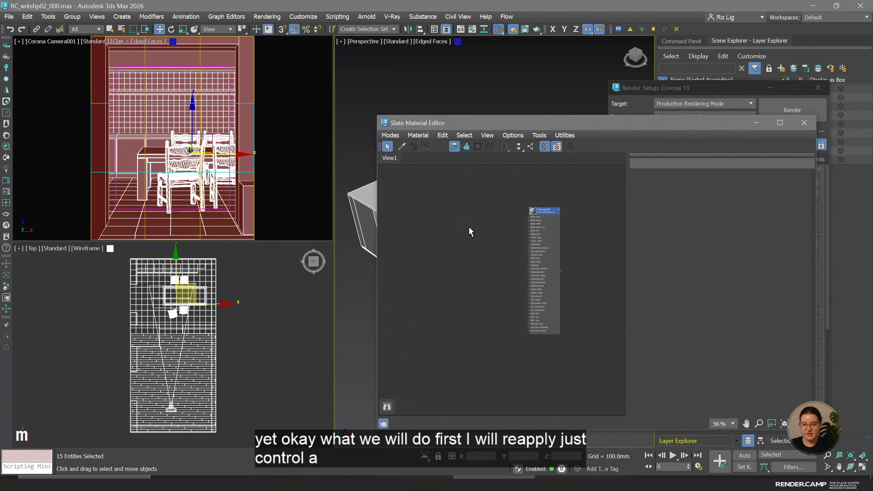
drag(480, 189, 572, 344)
key(Delete)
Create a new Corona Physical material in the Slate Material Editor and name it CLAY.
right_click(487, 226)
mouse_move(506, 231)
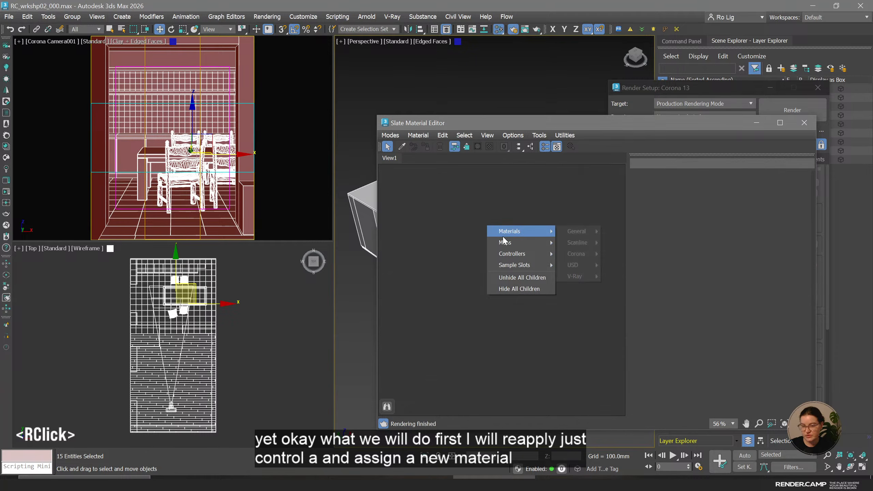
mouse_move(595, 258)
click(636, 299)
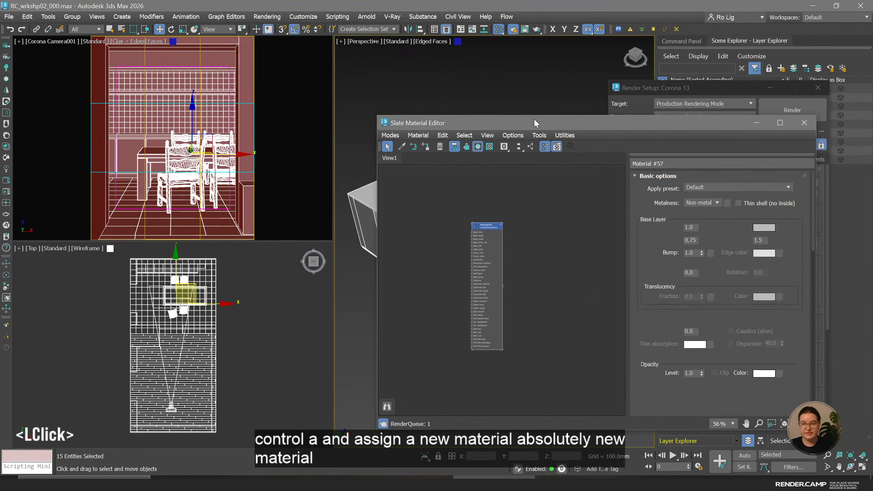
drag(536, 123, 359, 111)
scroll(353, 154, up, 3)
click(355, 151)
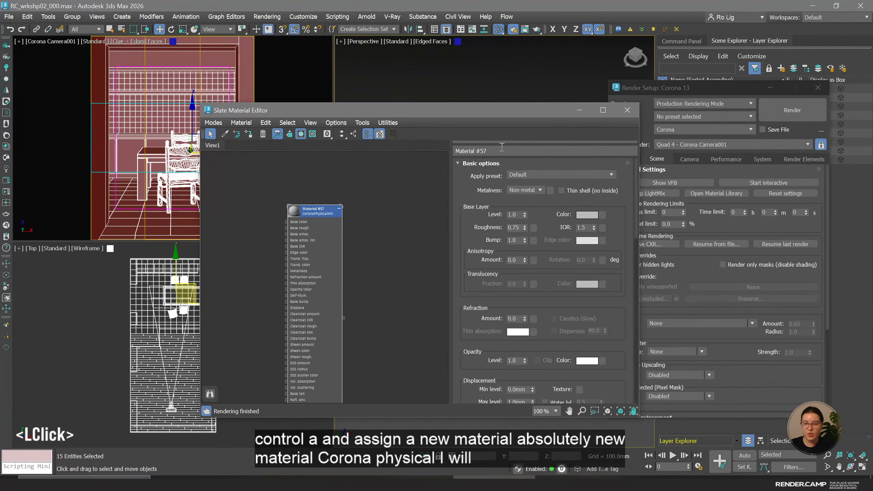
text(CLAY)
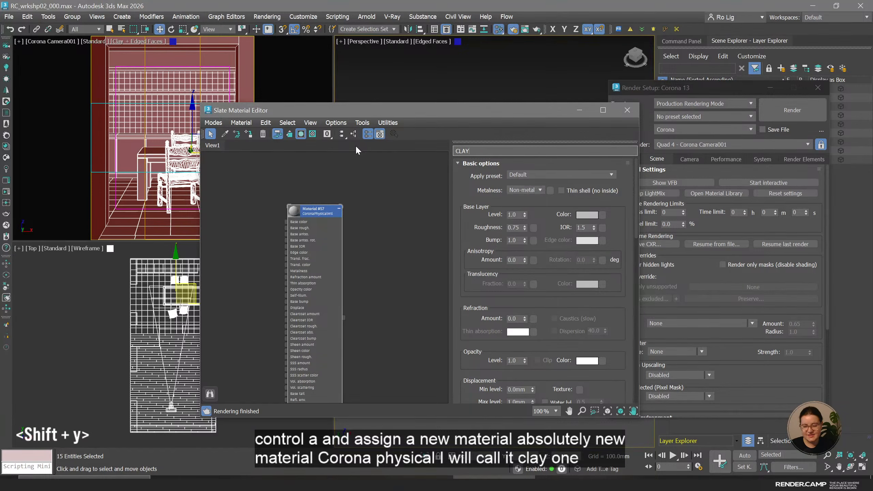
key(Return)
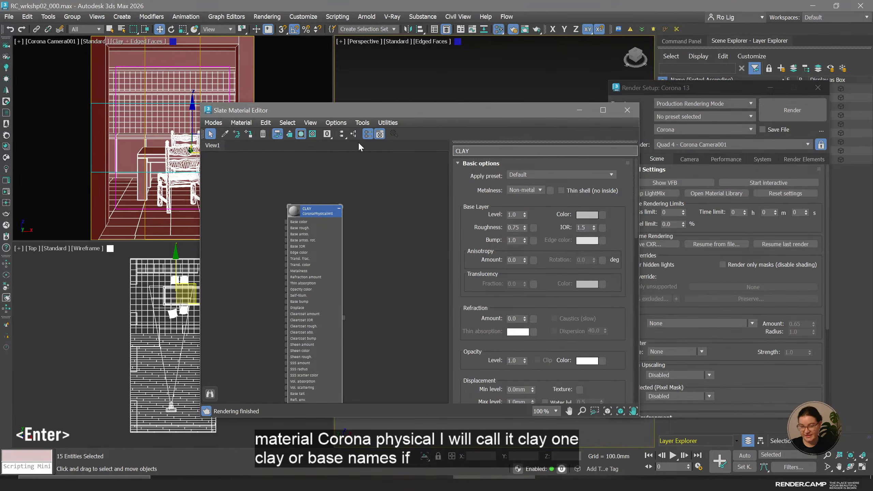
Assign the CLAY material to all selected objects and close the material editor.
click(323, 216)
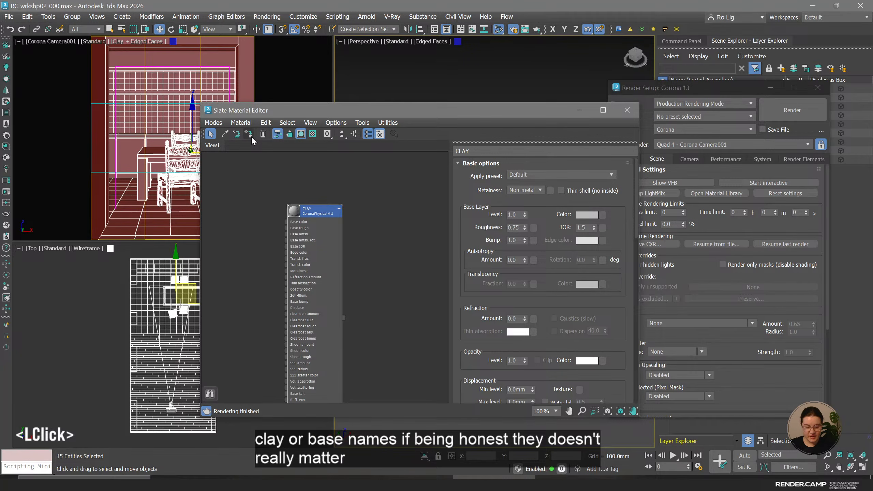
drag(459, 110, 524, 108)
scroll(378, 223, up, 4)
click(641, 217)
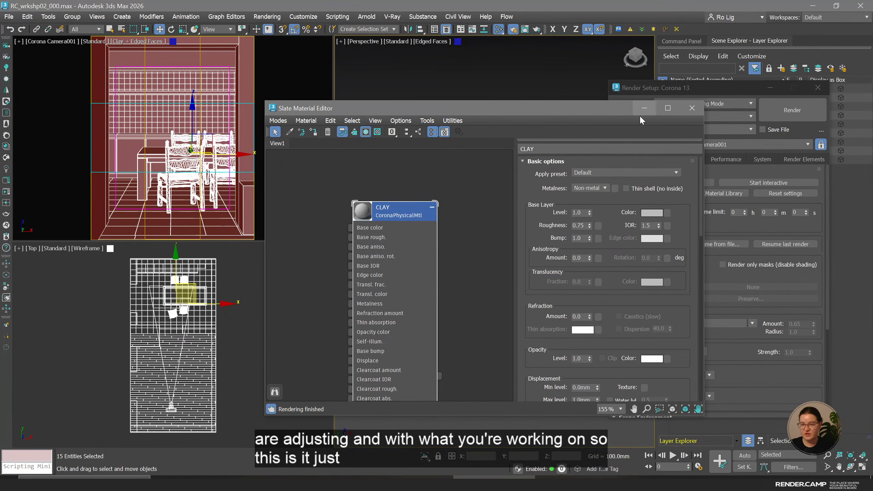
click(692, 108)
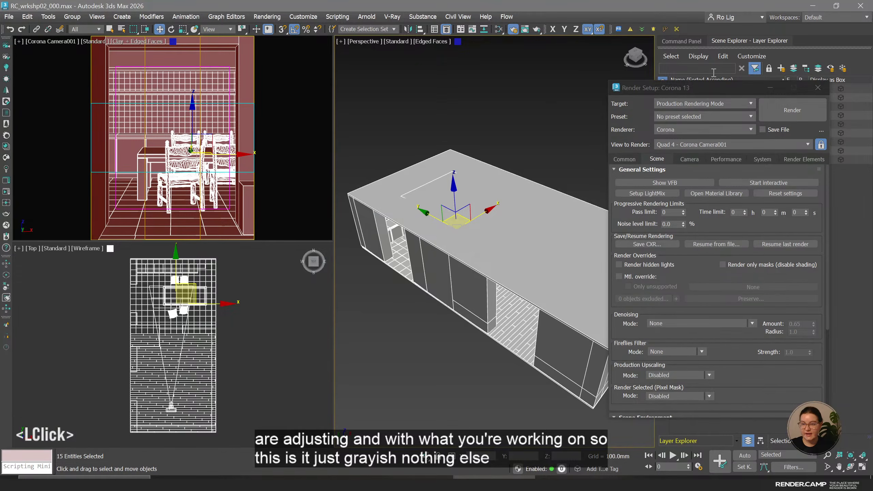
drag(707, 89, 629, 83)
Switch to the desktop and compare the reference renders RC_BG25_wrkshp_002_001.jpg and RC_BG25_wrkshp_002_002.jpg at full window size.
click(494, 478)
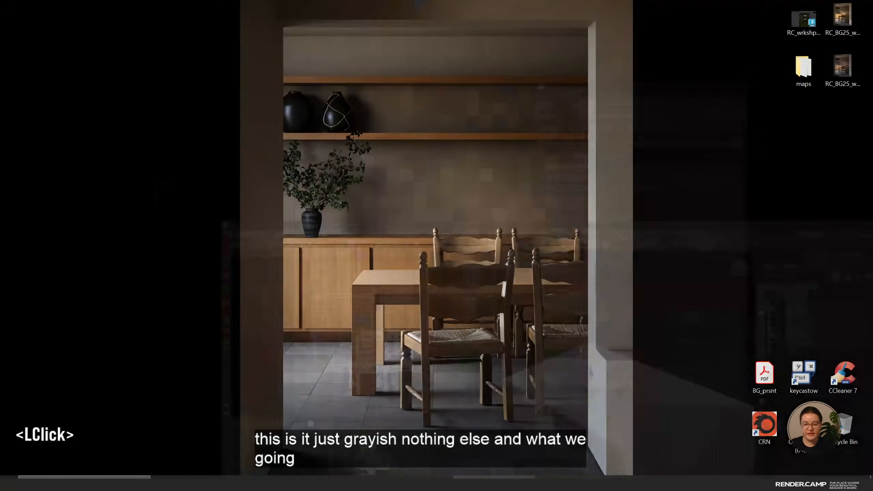
double_click(840, 81)
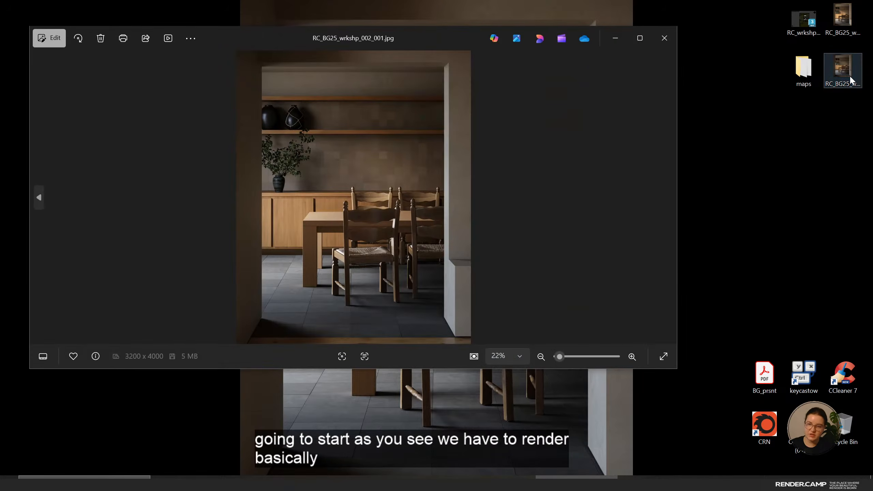
click(648, 38)
key(Left)
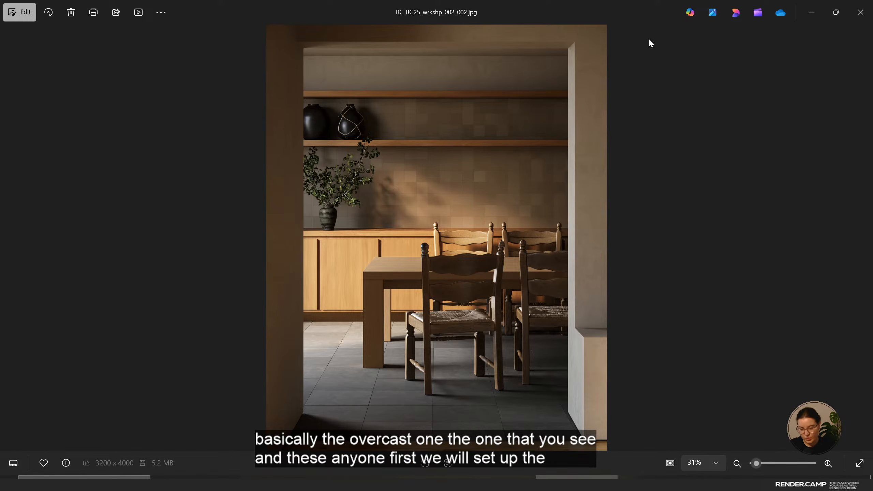
key(Right)
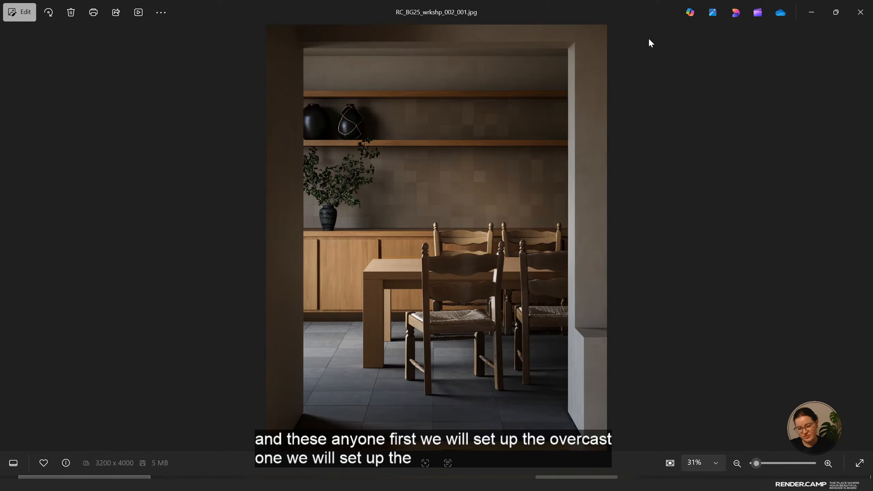
Bring up RC_BG25_wrkshp_002_002.jpg once more, close the image viewer, return to 3ds Max and deselect all objects in the scene.
key(Left)
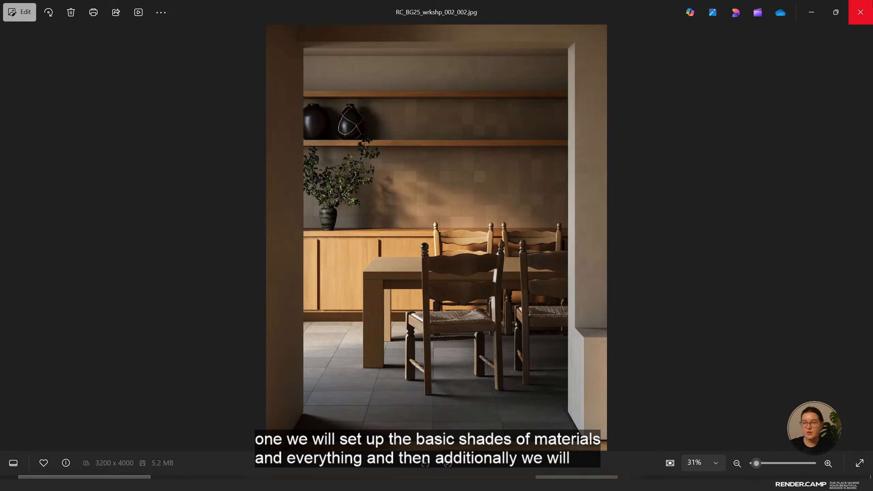
click(861, 12)
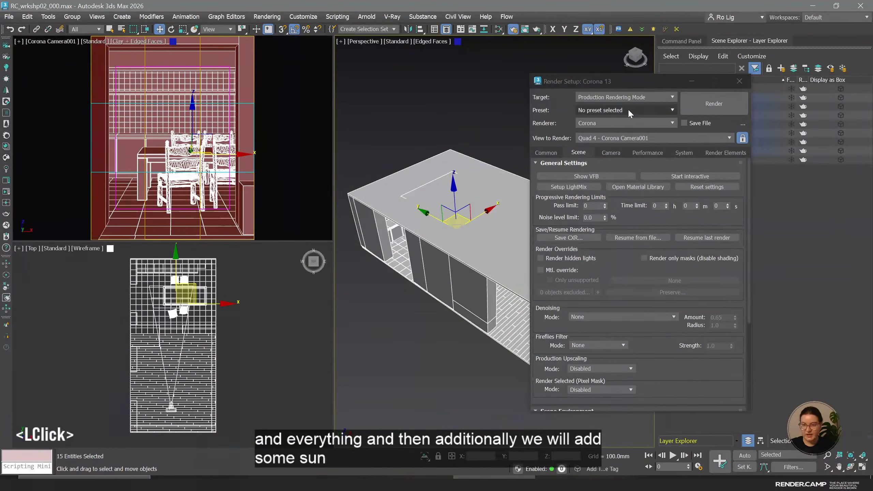
drag(628, 82, 495, 86)
click(773, 295)
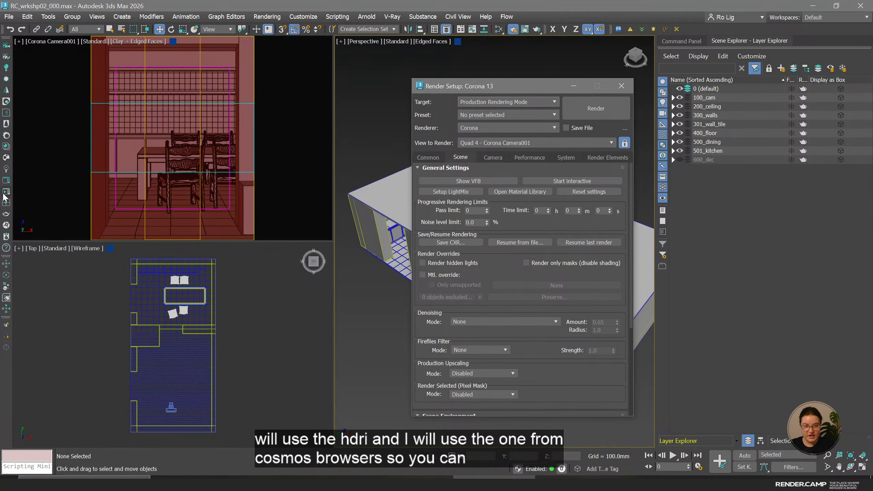
Open the Chaos Cosmos browser and list the Day HDRIs sorted by name.
click(6, 158)
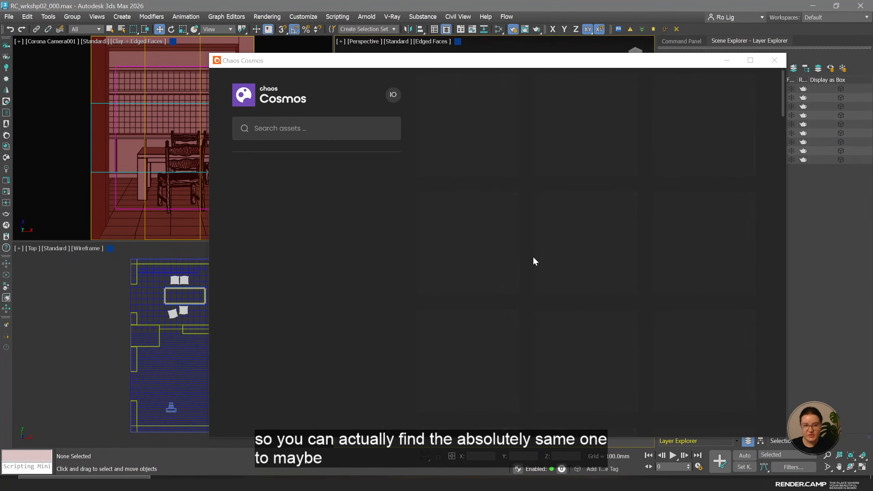
click(258, 232)
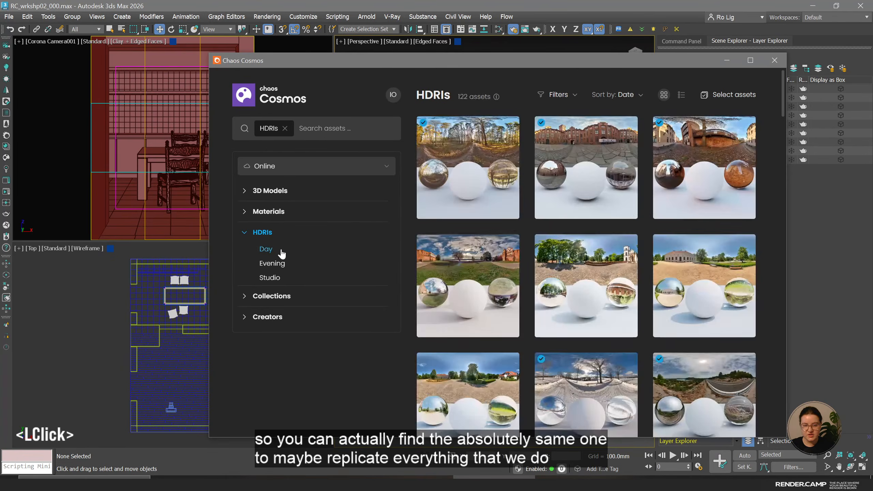
click(280, 251)
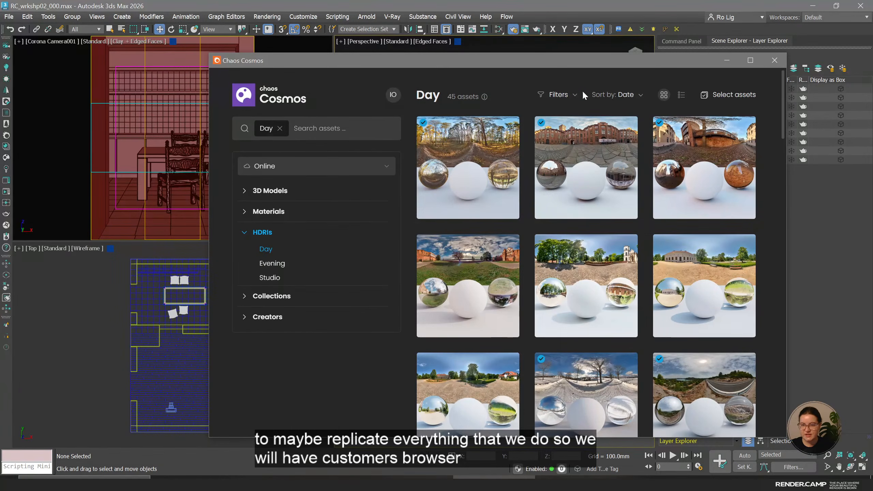
click(632, 96)
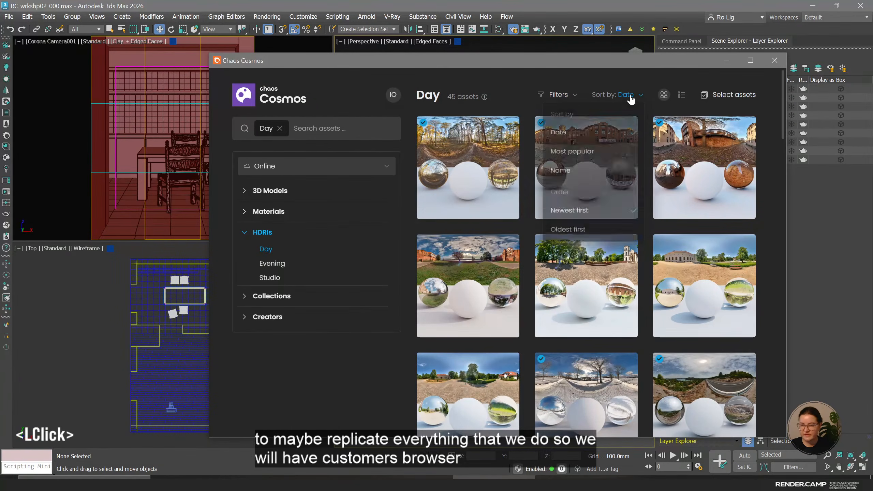
click(581, 175)
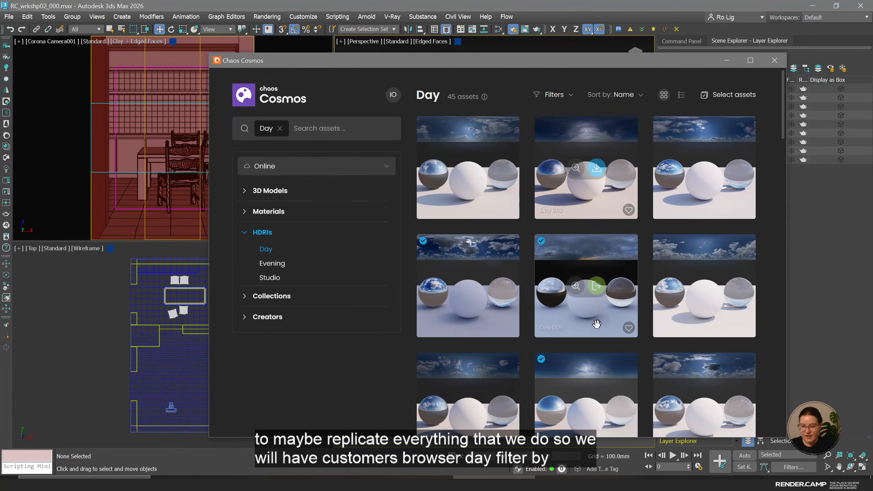
Import the Day 015 HDRI from Chaos Cosmos into the scene and close the asset browser.
scroll(583, 295, down, 3)
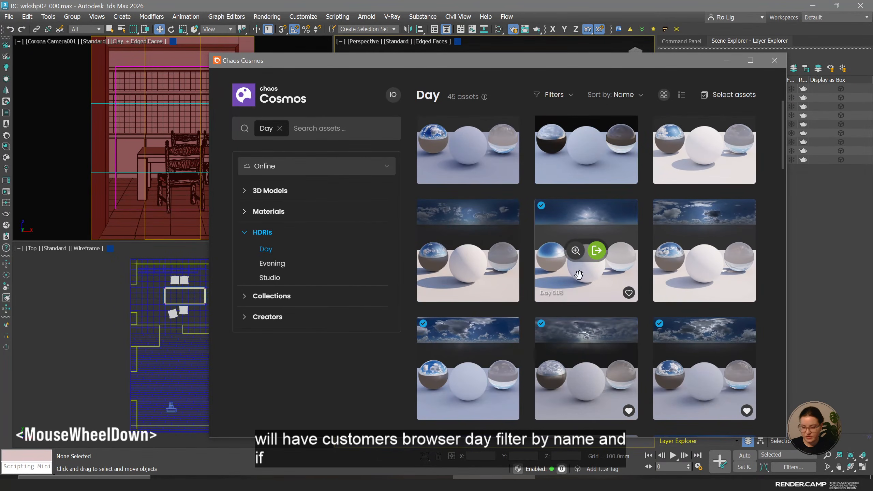
scroll(579, 272, down, 4)
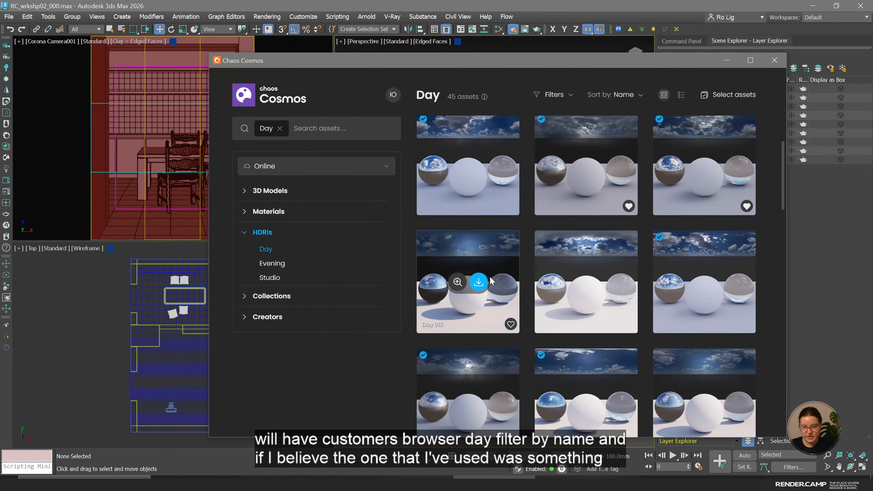
scroll(632, 248, down, 3)
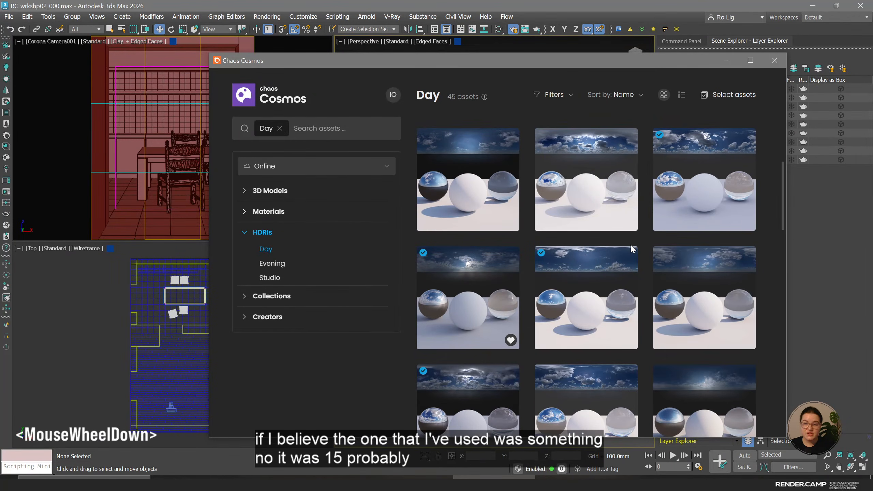
scroll(659, 298, up, 1)
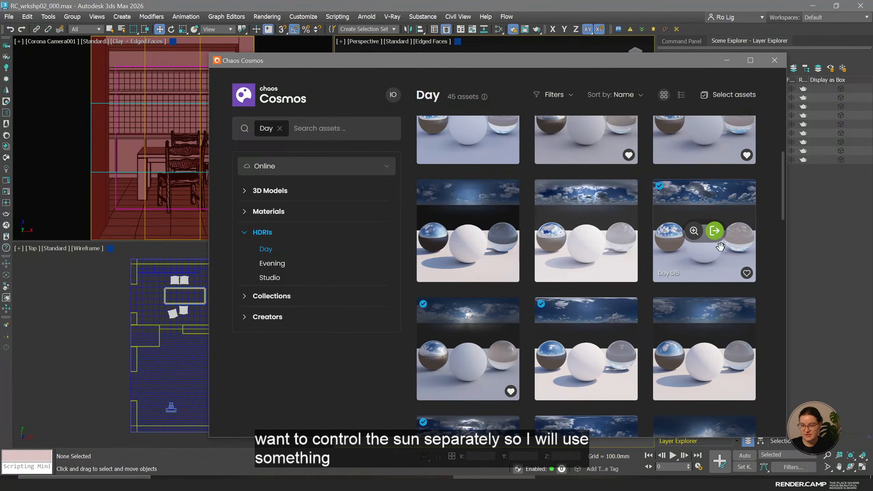
click(714, 231)
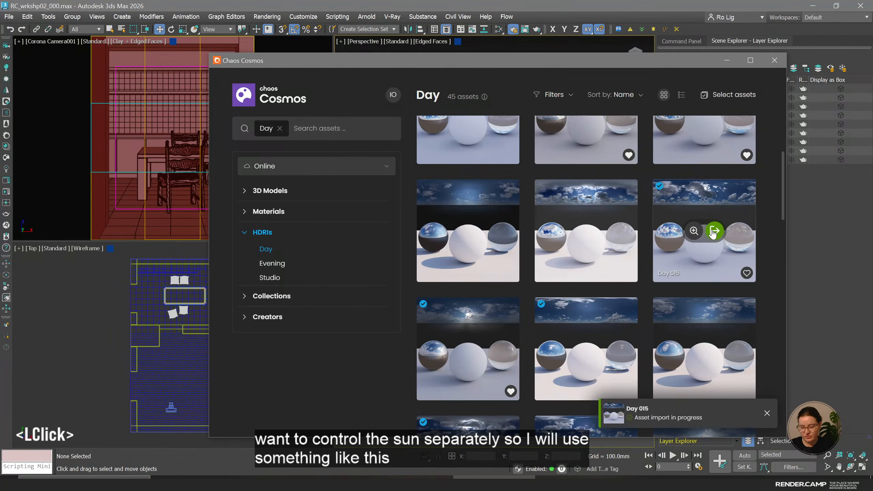
mouse_move(595, 232)
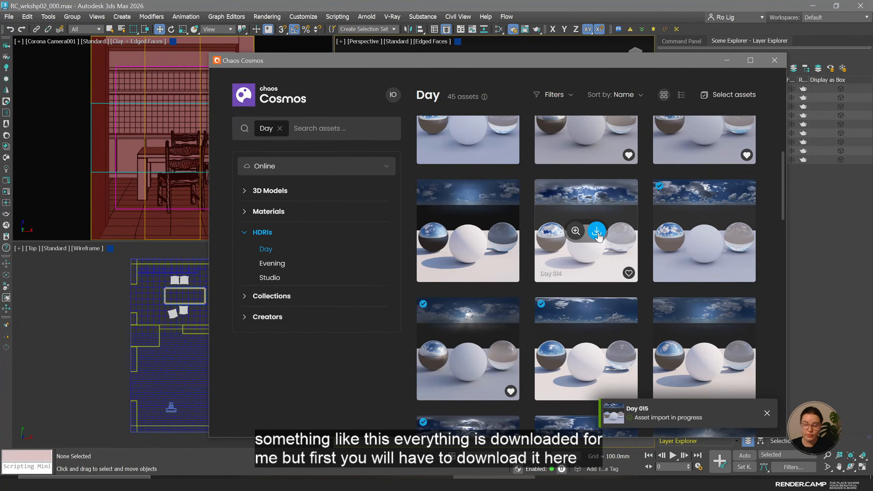
mouse_move(722, 245)
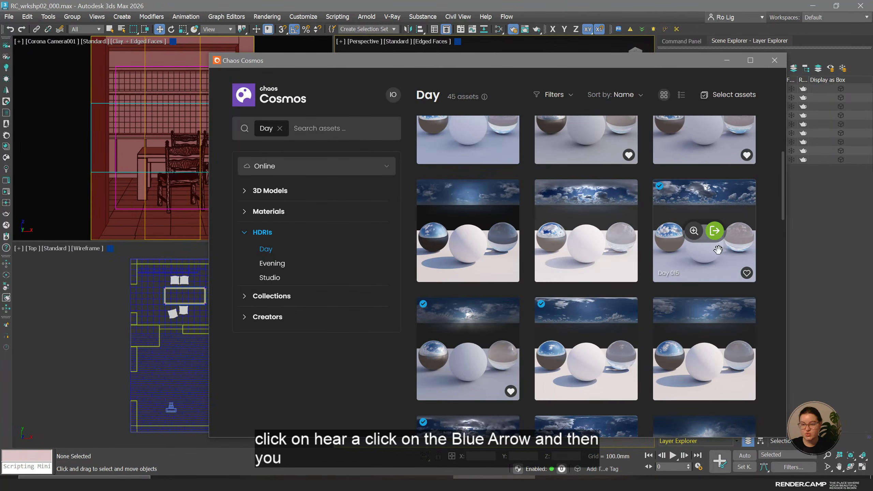
click(715, 231)
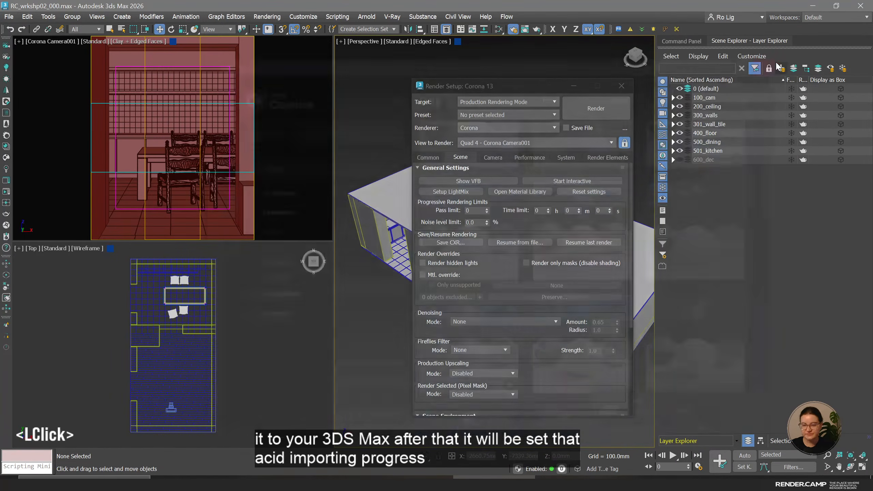
click(775, 60)
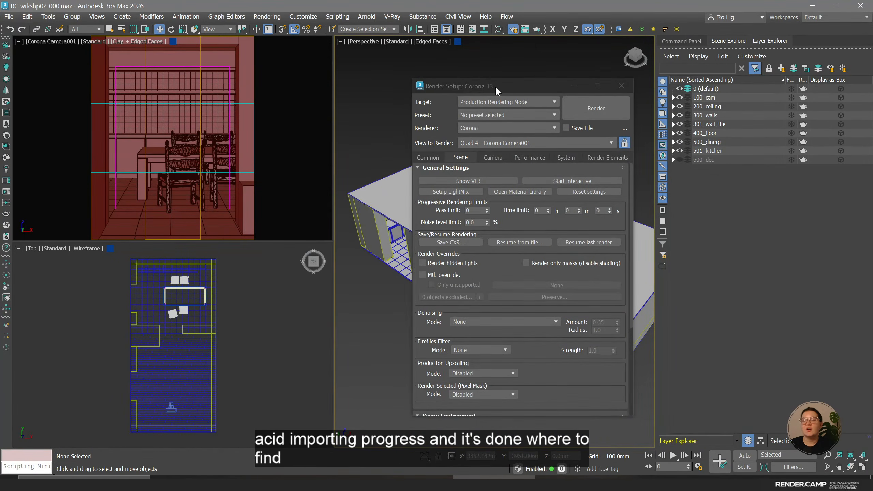
Bring the Scene Environment settings of Render Setup into view and open the Slate Material Editor beside them.
drag(495, 86, 496, 77)
scroll(569, 240, down, 5)
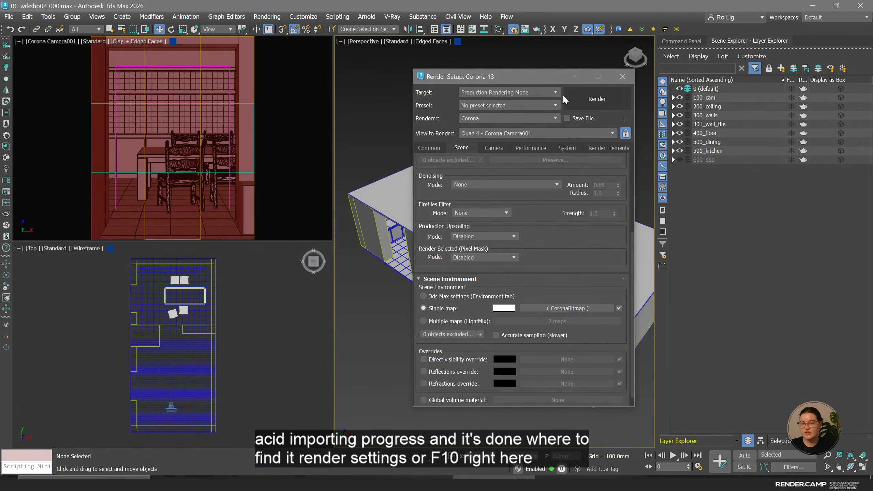
drag(513, 78, 293, 78)
middle_click(518, 112)
key(m)
drag(518, 112, 639, 119)
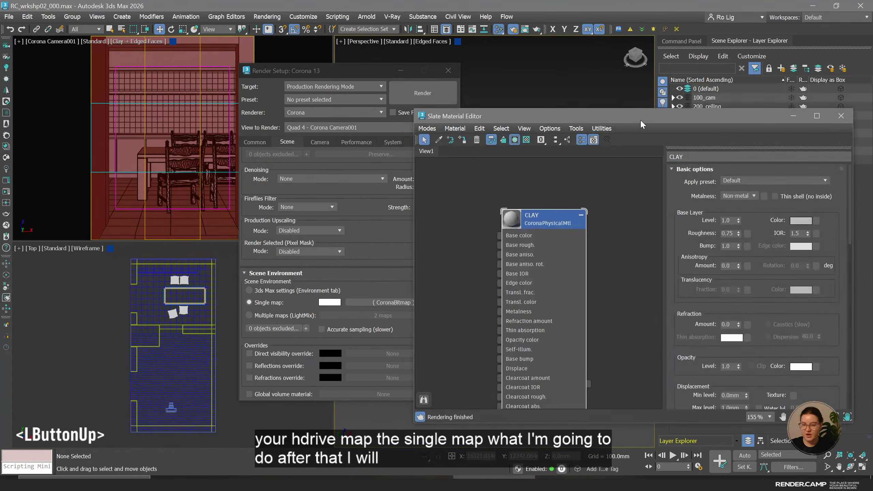
Copy the environment's single-map CoronaBitmap into the Slate Material Editor as an instance and place it above the CLAY node.
click(351, 69)
click(380, 302)
drag(379, 302, 555, 180)
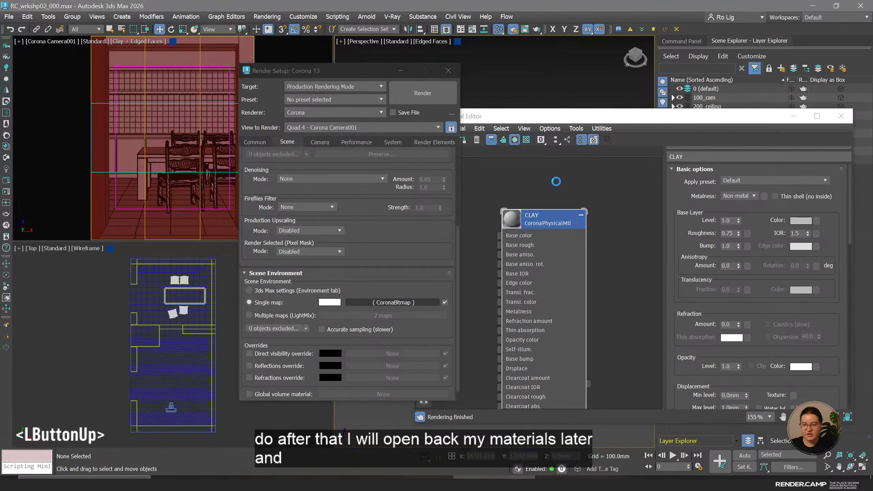
click(615, 299)
double_click(551, 185)
middle_drag(550, 190, 540, 324)
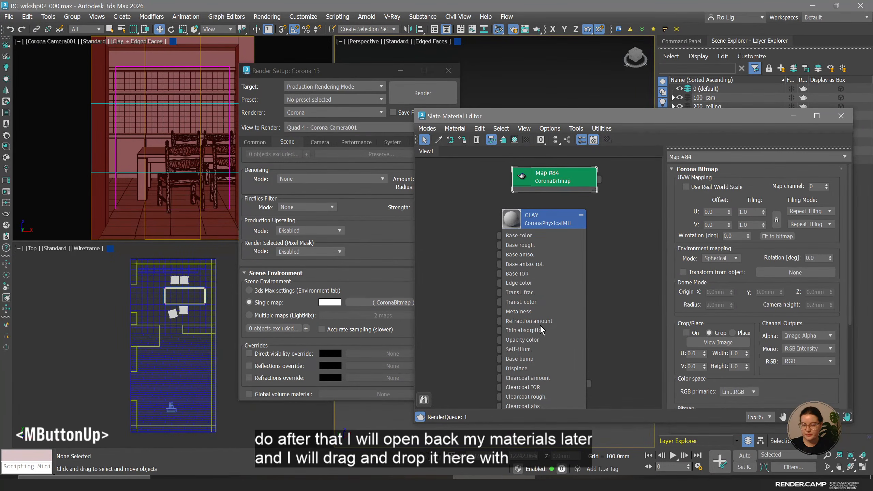
middle_drag(563, 295, 523, 253)
drag(517, 277, 517, 213)
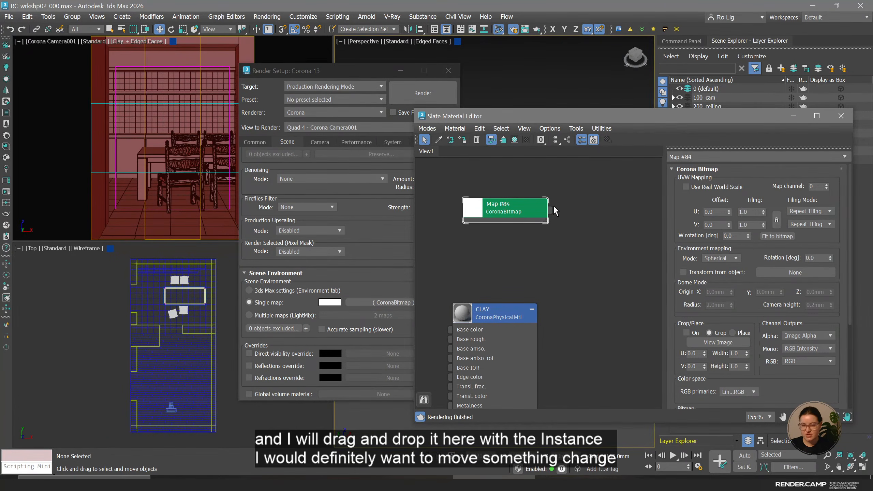
Connect the HDRI bitmap's output to a new CoronaColorCorrect map and line up the two nodes.
drag(551, 210, 569, 240)
mouse_move(623, 256)
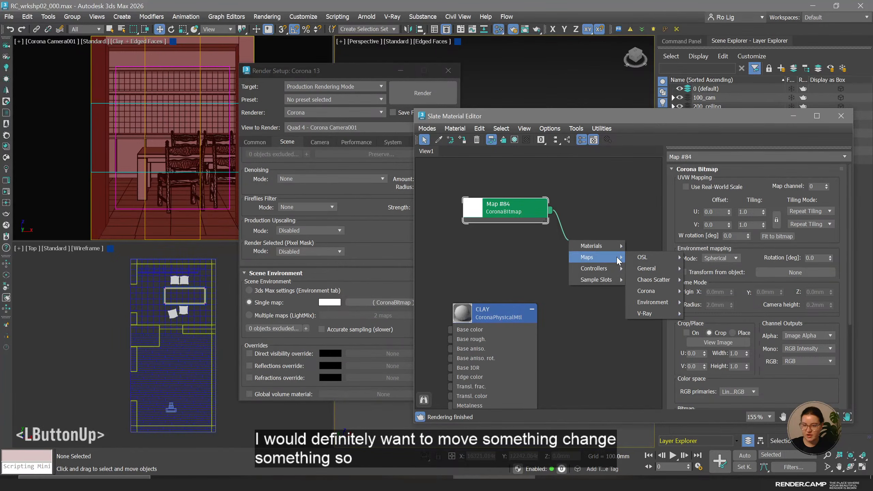
mouse_move(646, 290)
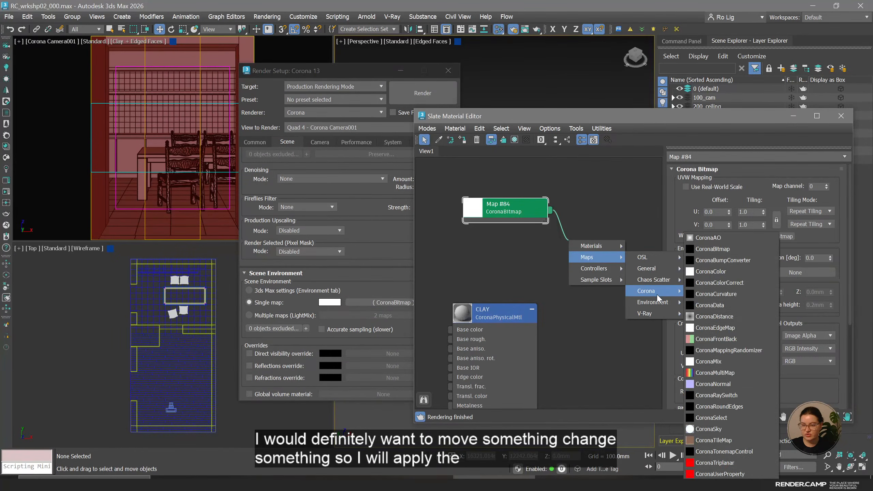
click(746, 284)
drag(498, 208, 435, 209)
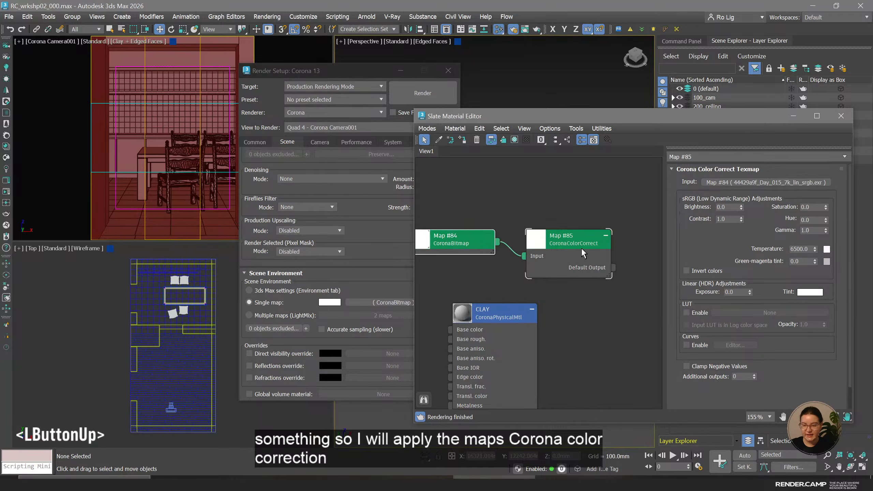
drag(578, 251, 567, 220)
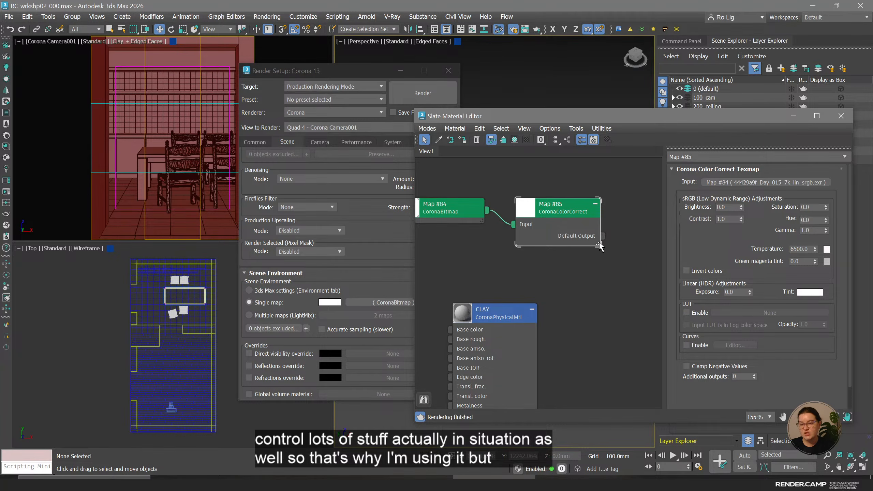
Assign the CoronaColorCorrect output to the Scene Environment's single map as an instance and close Render Setup.
drag(603, 236, 391, 302)
click(327, 268)
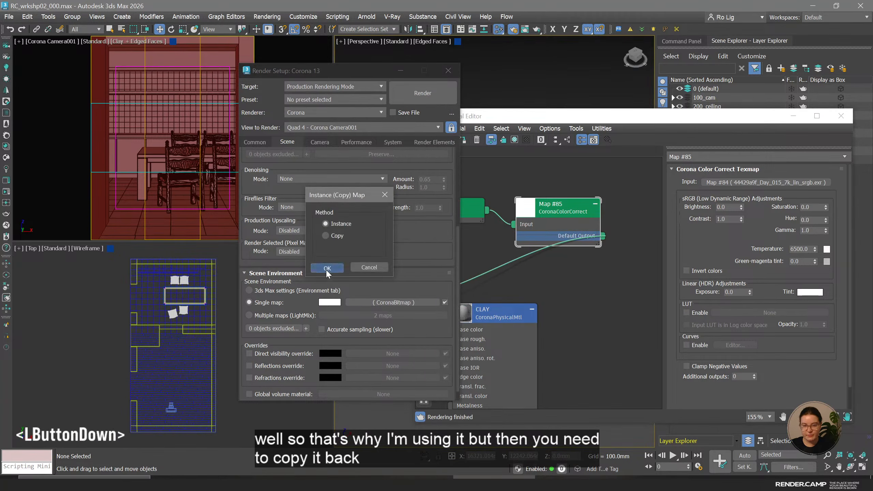
middle_click(146, 190)
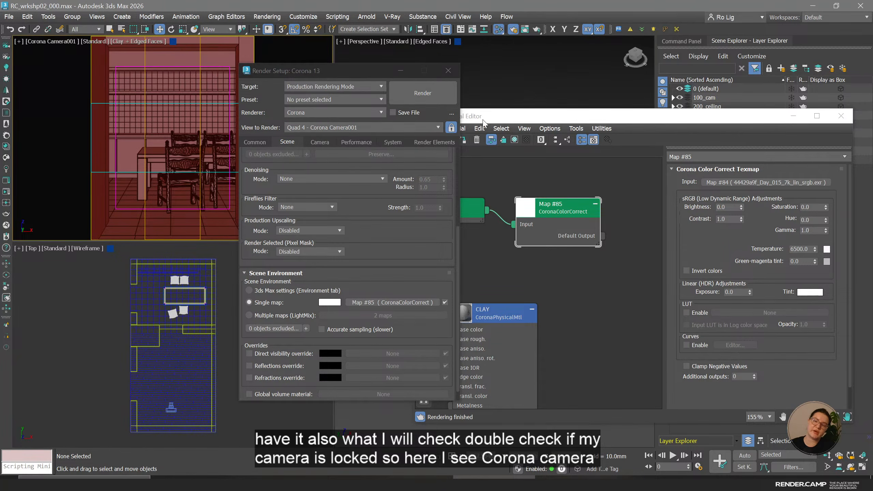
click(448, 70)
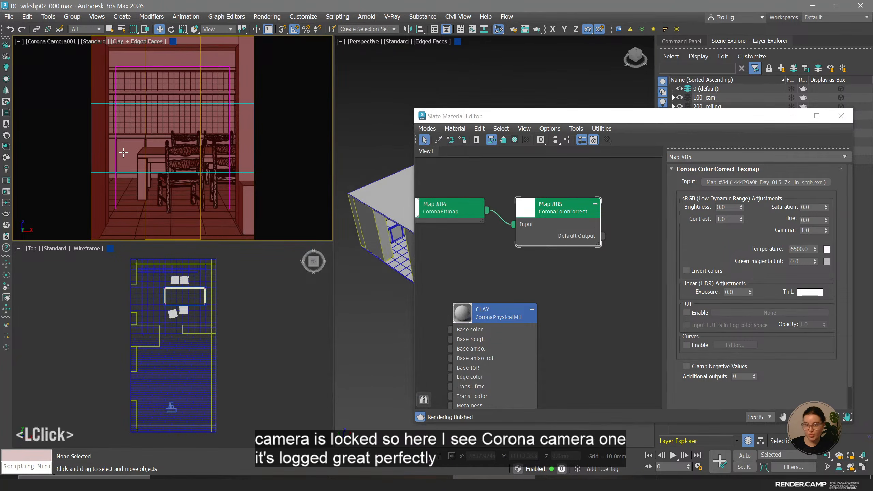
Display the HDRI bitmap's parameters and start interactive rendering in the Corona Camera001 viewport.
middle_drag(466, 214, 507, 215)
click(507, 215)
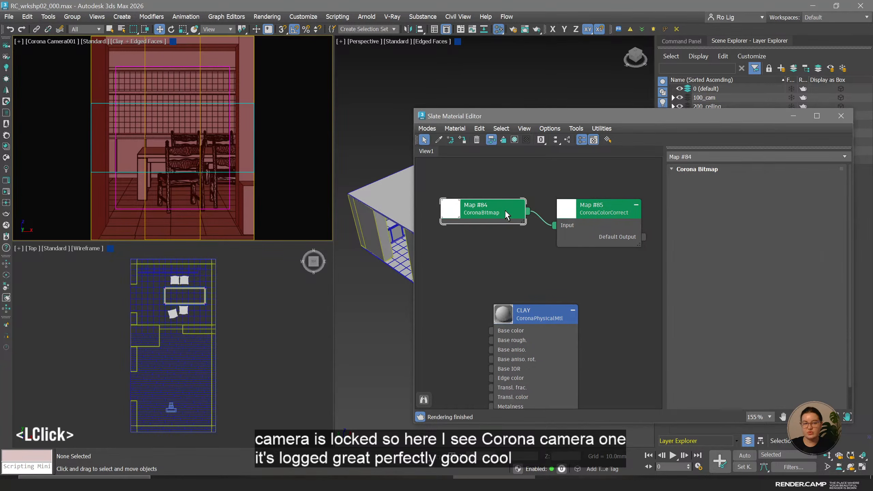
middle_click(125, 178)
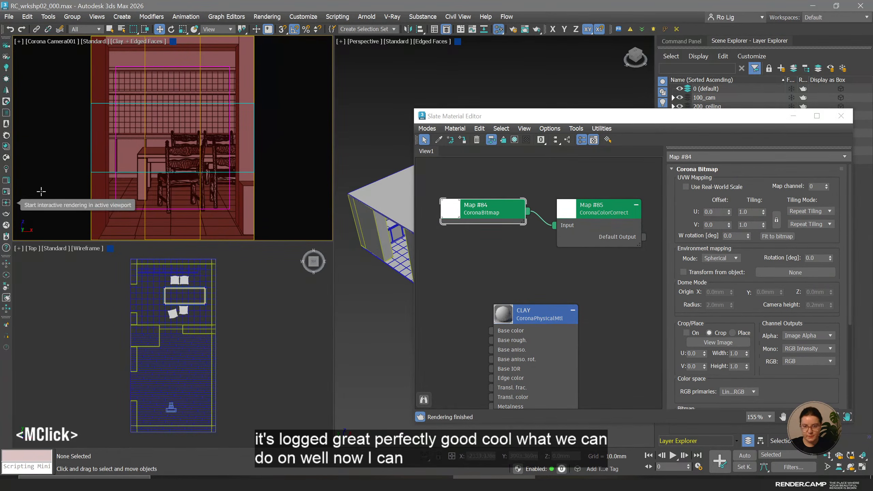
click(8, 205)
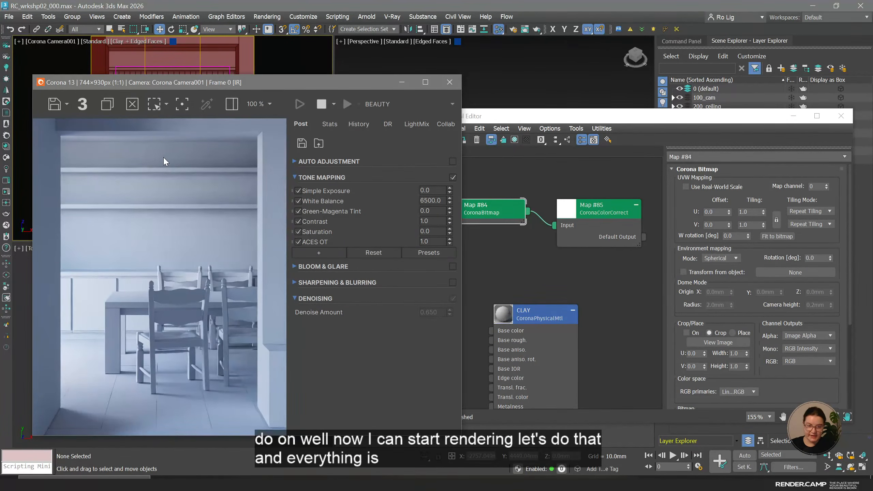
Shrink the Corona frame buffer window and reposition it over the camera viewport, keeping the map nodes accessible.
drag(285, 86, 321, 72)
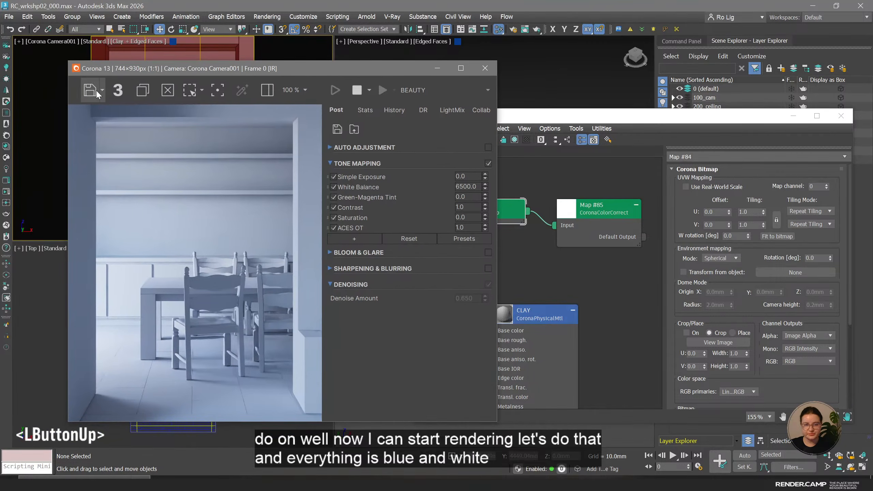
drag(67, 62, 86, 186)
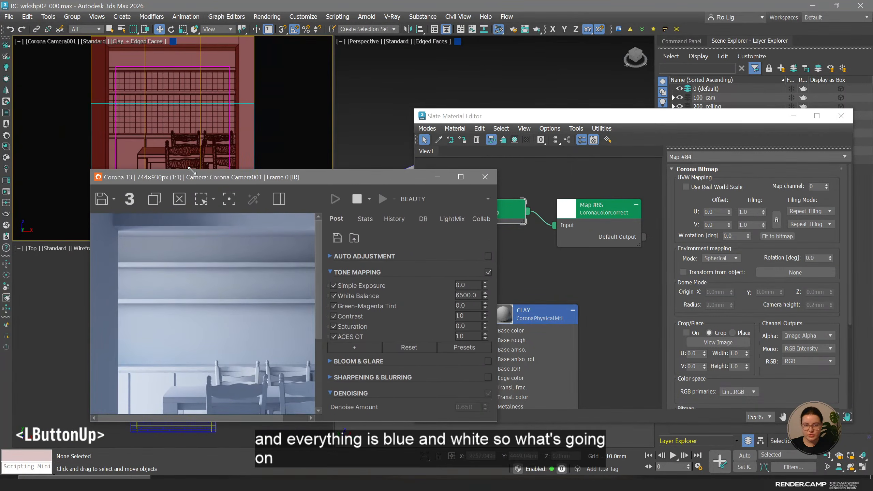
drag(207, 194, 178, 76)
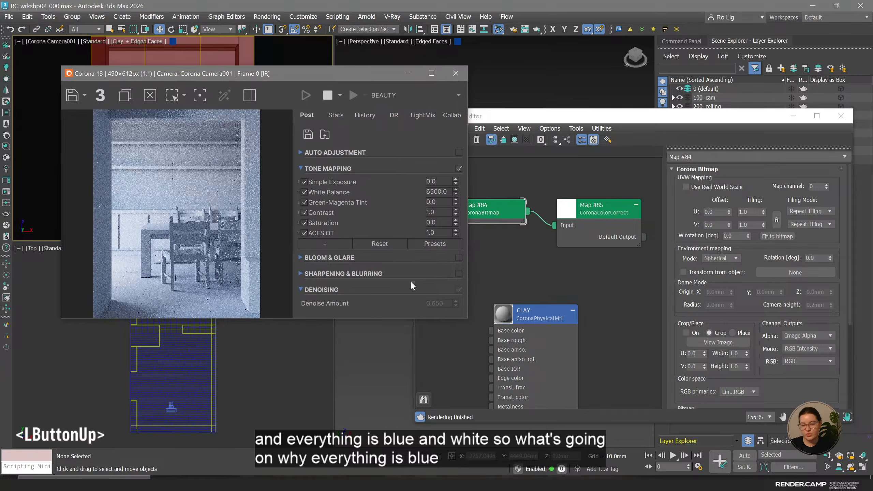
Test environment rotations of 45, 90 and -90 degrees on the HDRI bitmap and settle on 90 degrees.
click(549, 314)
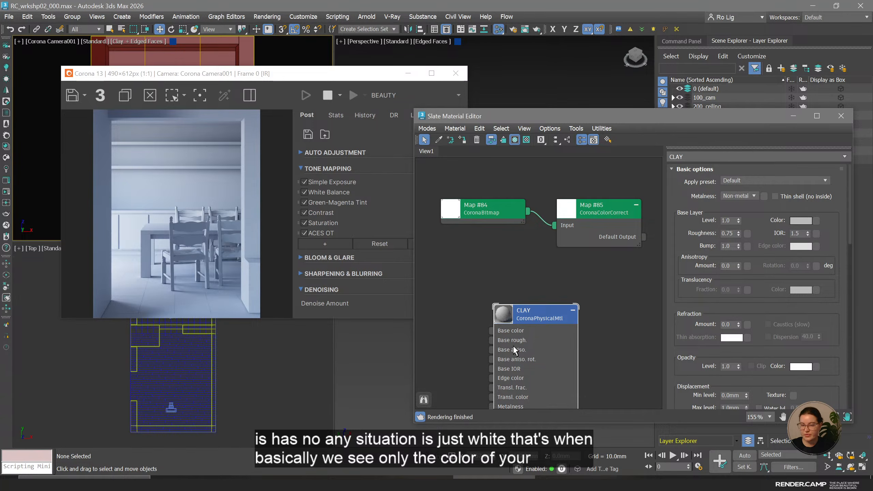
click(501, 213)
click(501, 213)
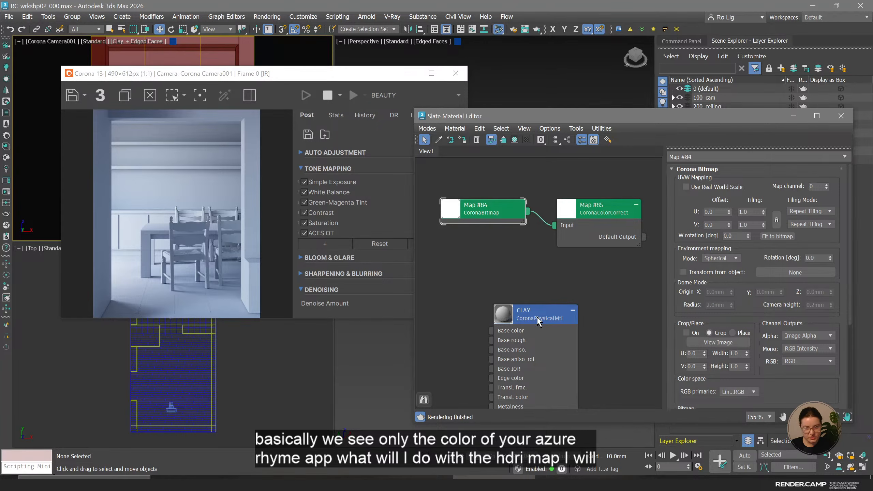
double_click(818, 258)
text(45)
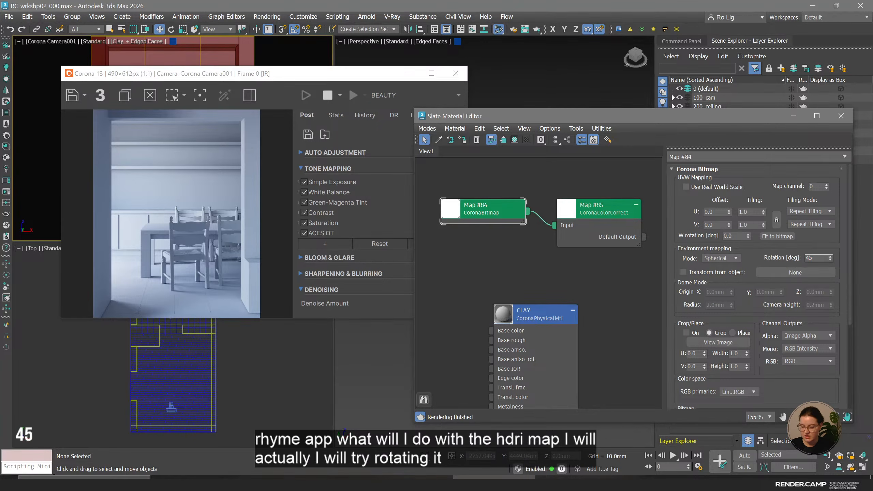
key(Return)
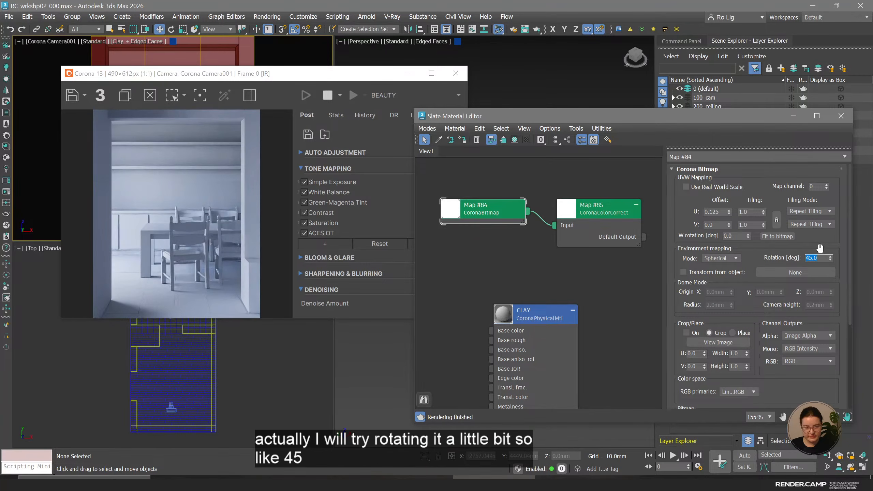
text(90)
key(Return)
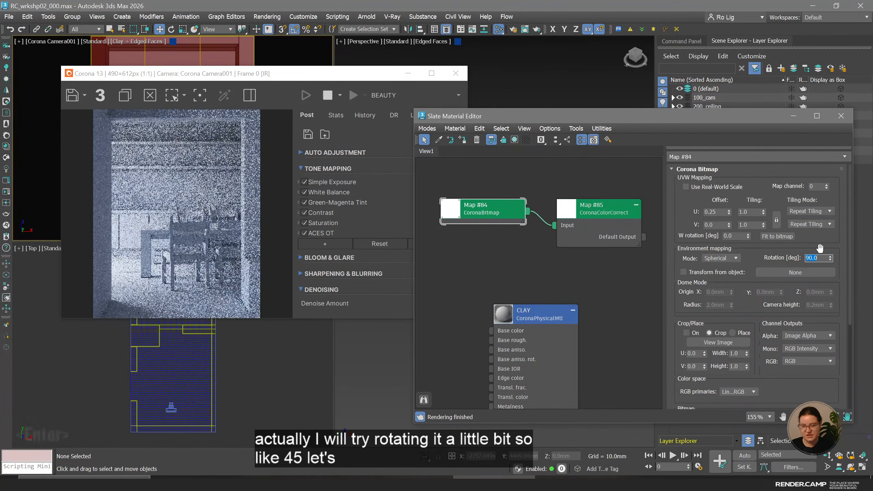
text(-90)
key(Return)
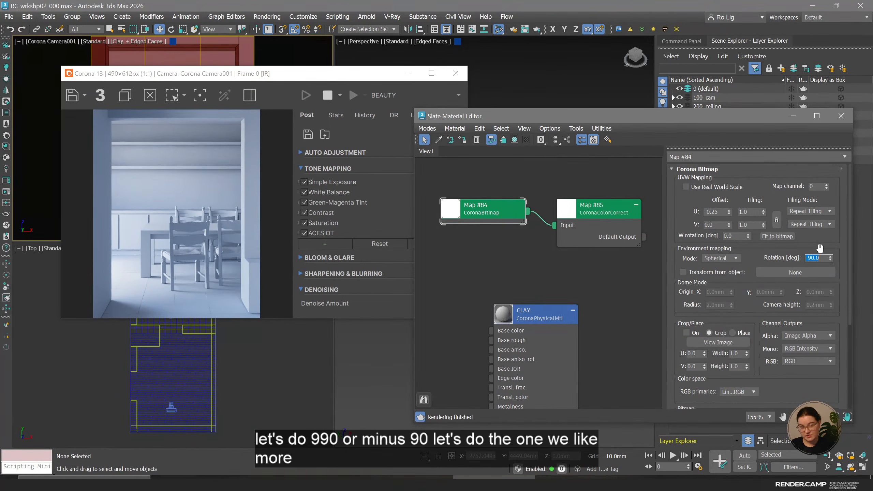
text(90)
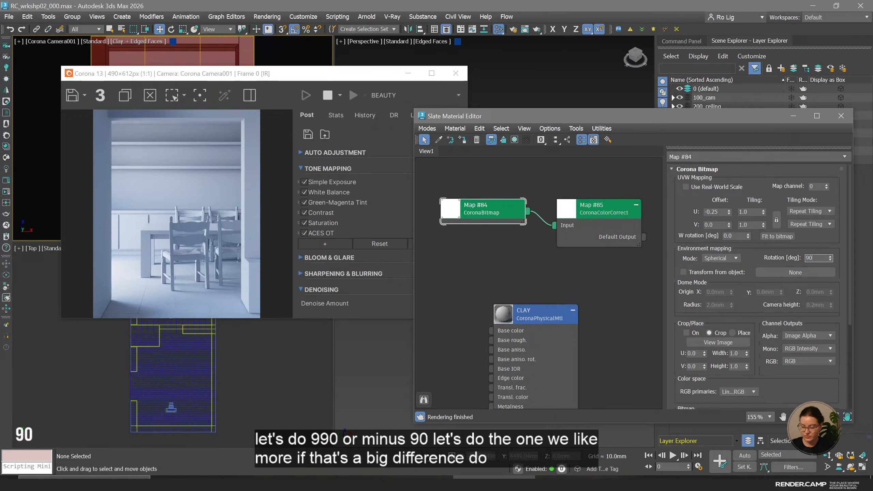
key(Return)
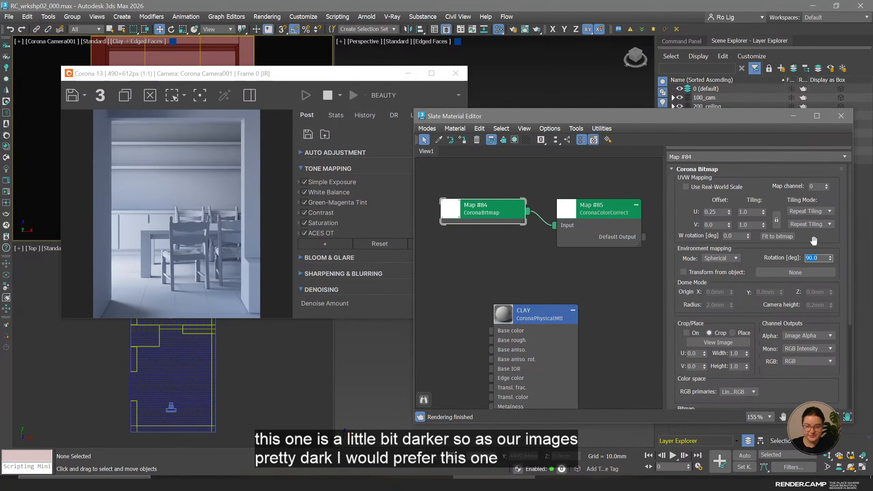
Adjust the CoronaColorCorrect map's hue, testing 5 and -4 before settling on -2.
click(597, 214)
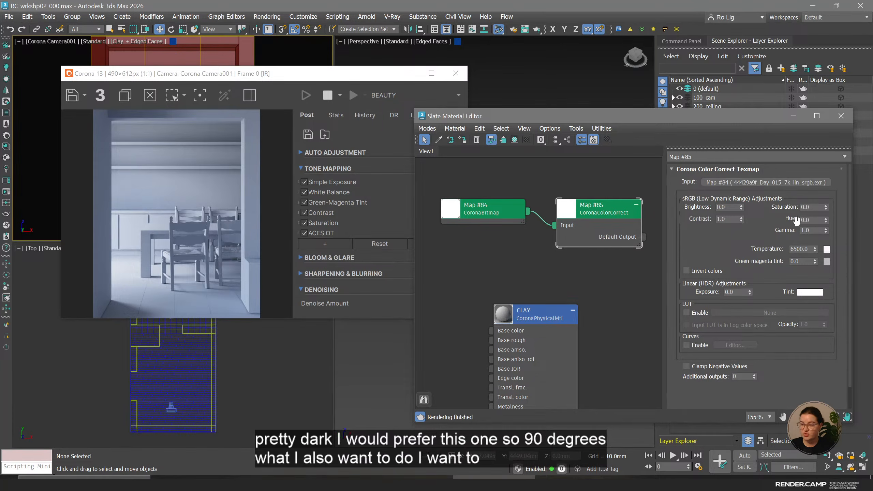
click(819, 220)
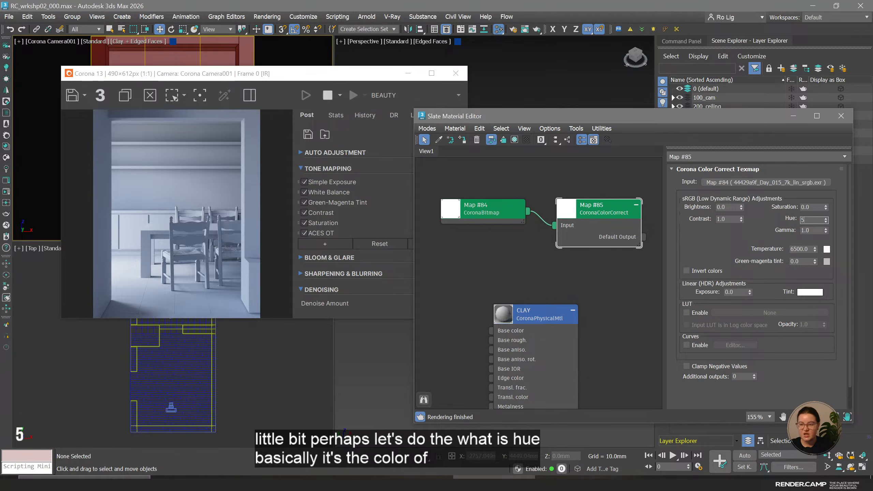
text(5)
key(Return)
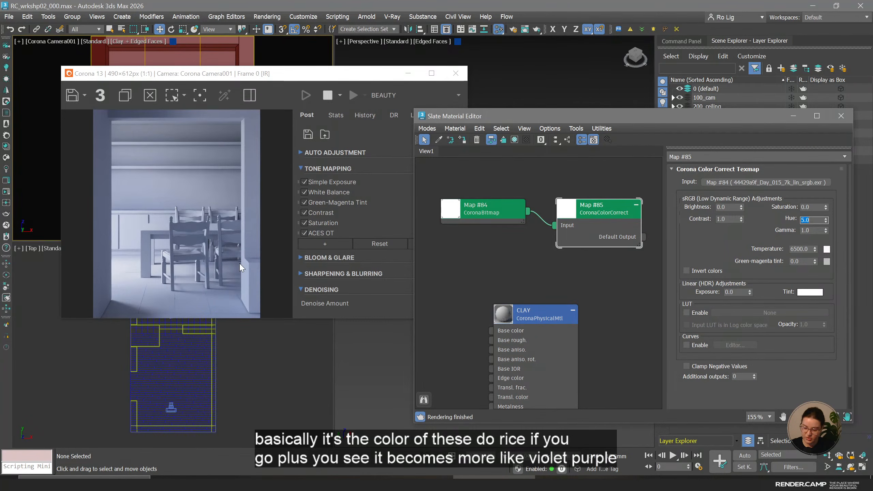
text(-4)
key(Return)
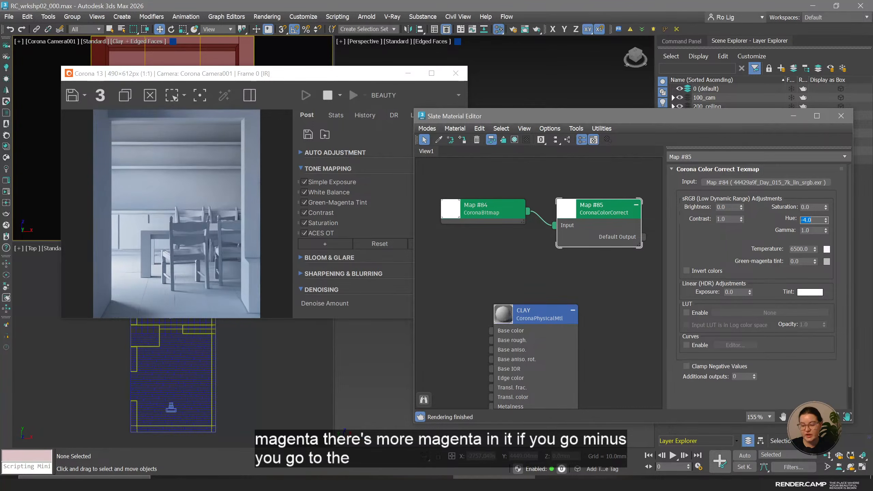
text(-2)
key(Return)
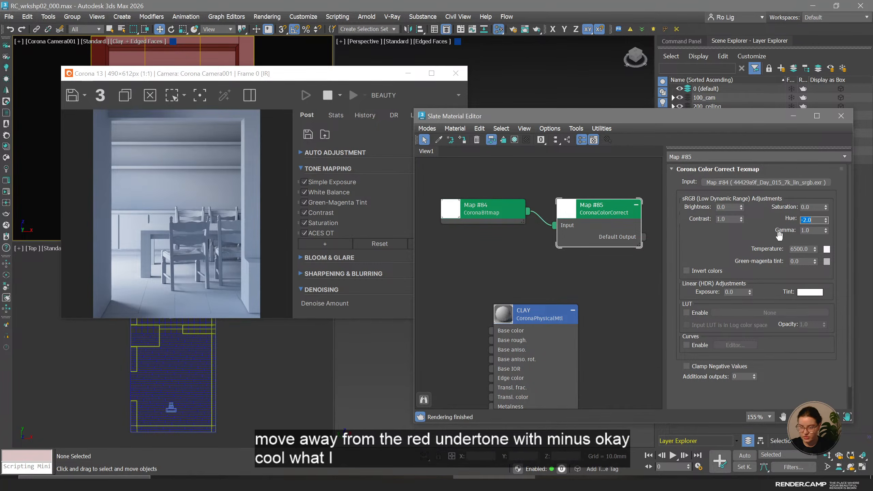
Slightly desaturate the HDRI by setting the CoronaColorCorrect saturation to -0.125.
click(826, 208)
key(BackSpace)
key(BackSpace)
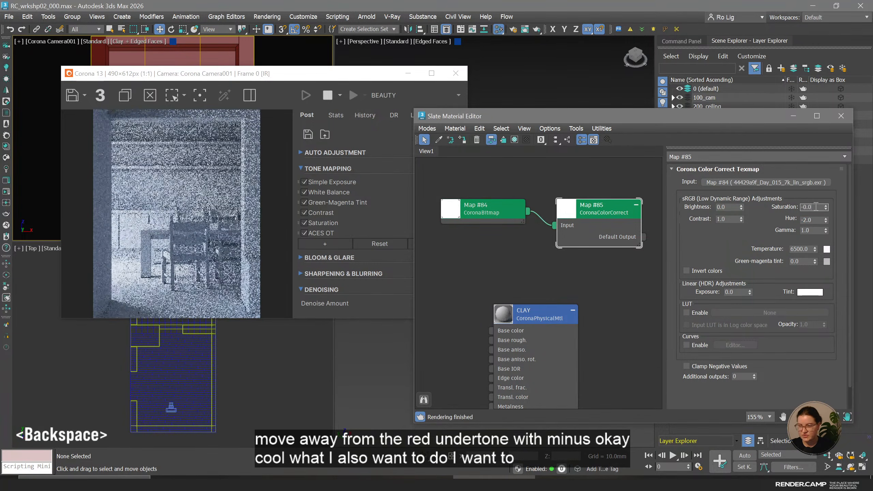
text(125)
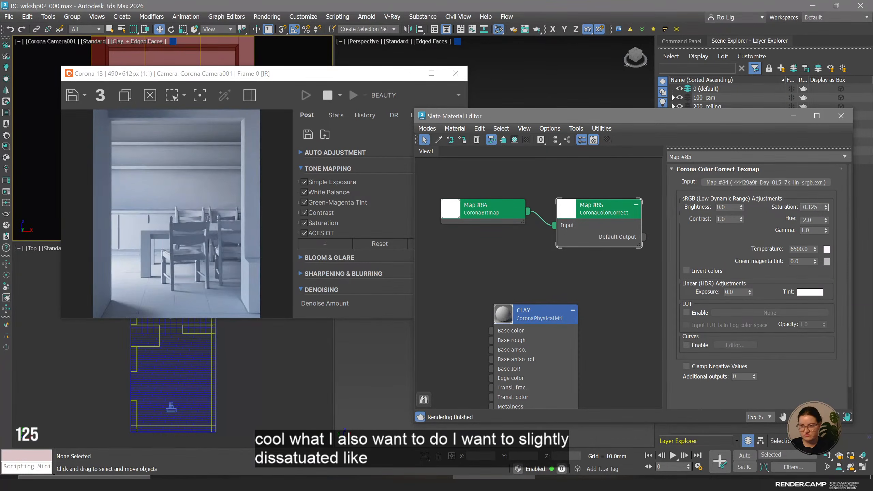
key(Return)
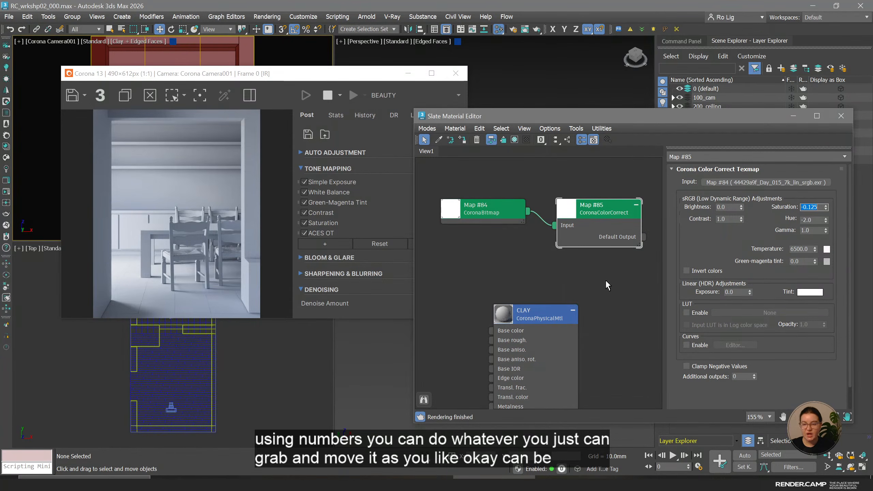
Move the CLAY material node up beneath the CoronaColorCorrect node and display its parameters.
click(550, 314)
drag(532, 316, 585, 278)
middle_drag(588, 280, 557, 263)
drag(560, 264, 573, 260)
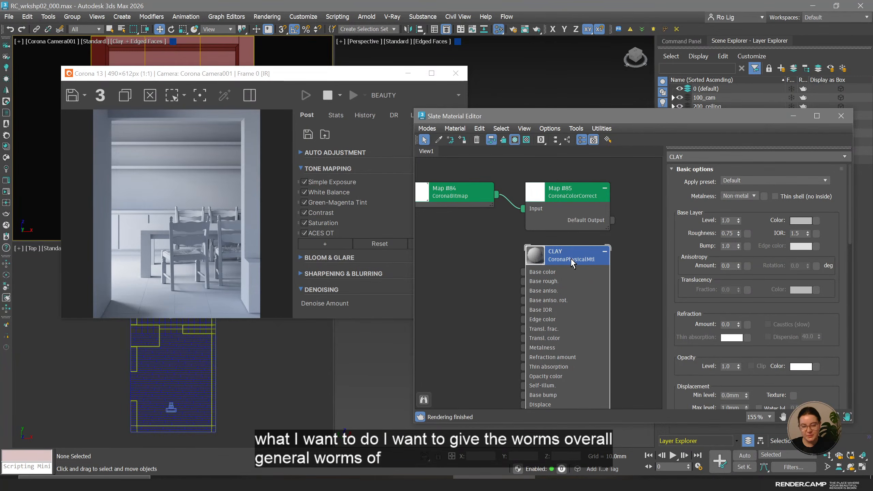
click(571, 261)
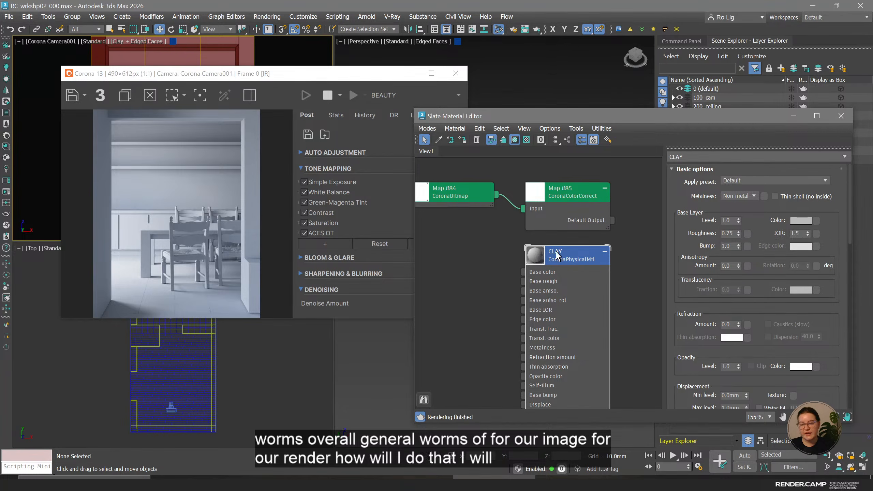
Warm the CLAY material's base color with saturation 50 and hue 26, after testing hue 24.
click(796, 221)
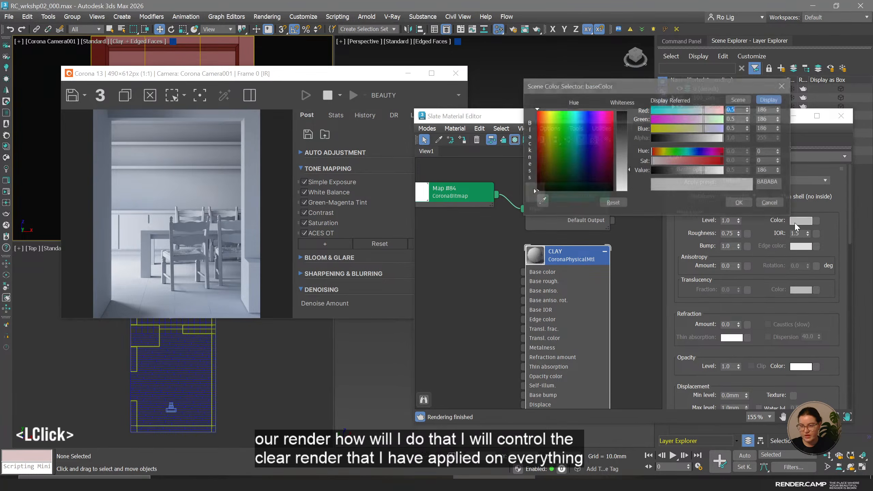
double_click(767, 160)
text(50)
key(Return)
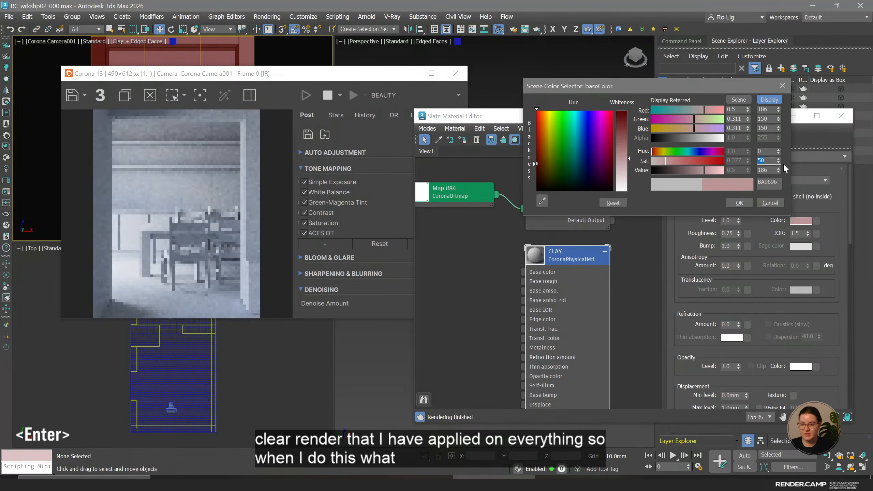
double_click(764, 152)
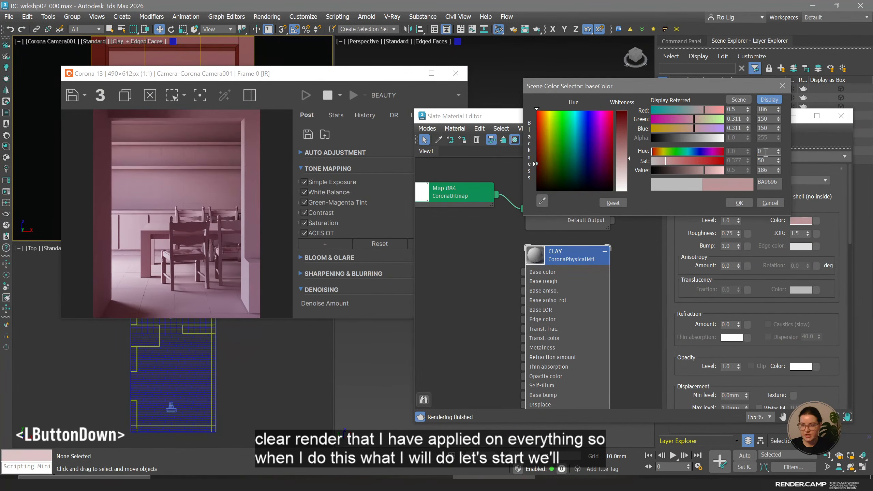
text(24)
key(Return)
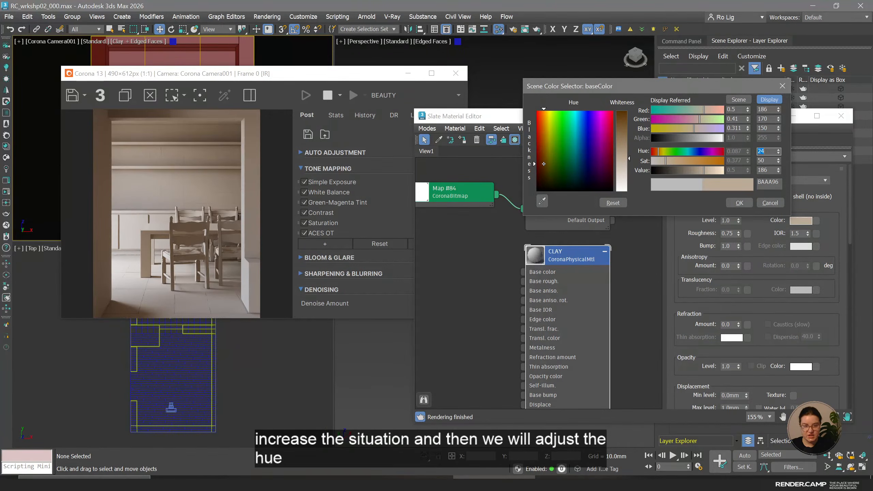
text(26)
key(Return)
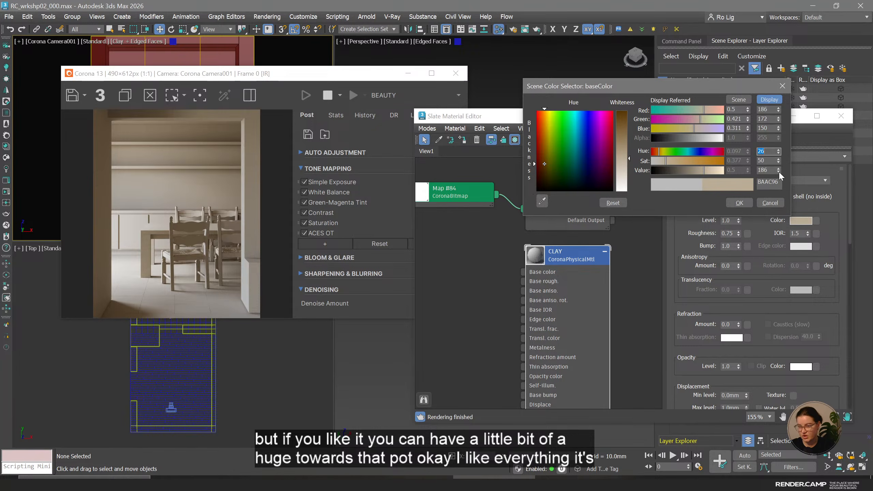
Darken the CLAY base color, testing a value of 175 before settling on 170.
drag(779, 171, 779, 188)
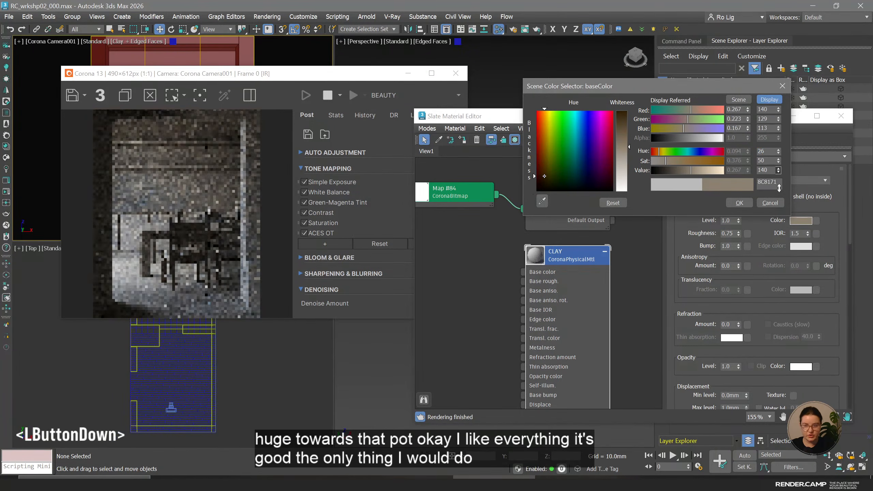
double_click(768, 170)
text(175)
key(Return)
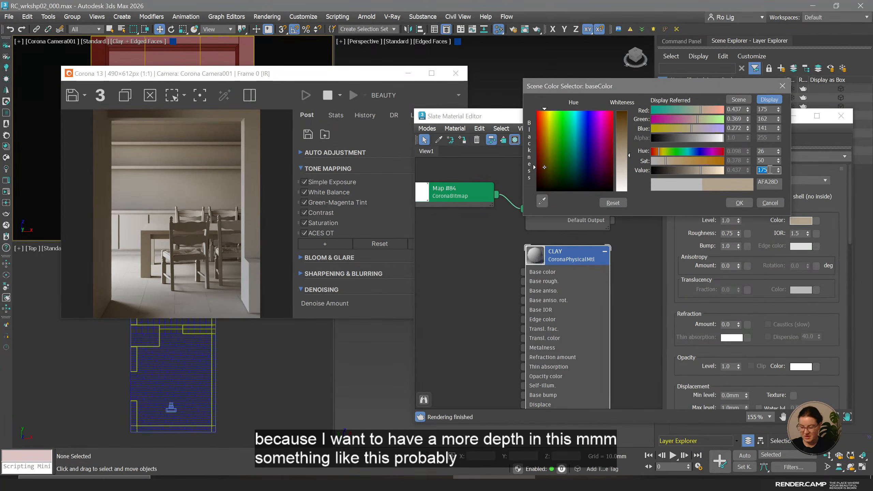
text(170)
key(Return)
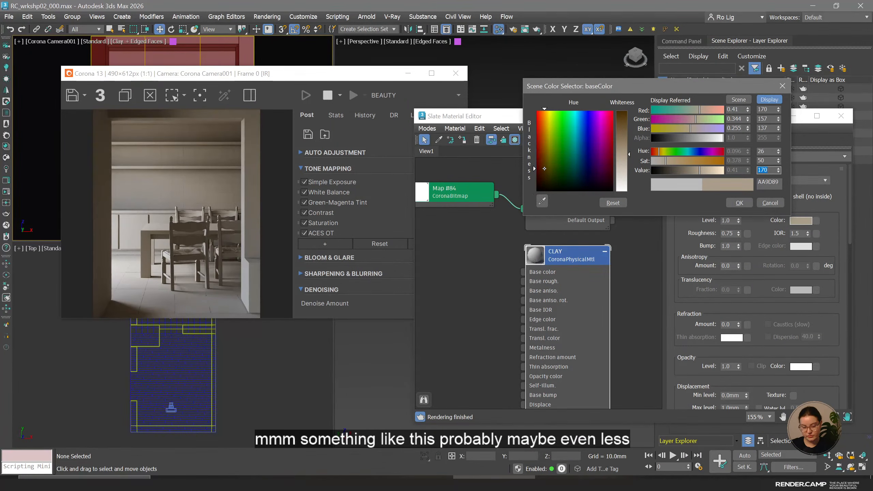
Raise the CLAY base color's saturation to 55 and accept the color.
double_click(763, 160)
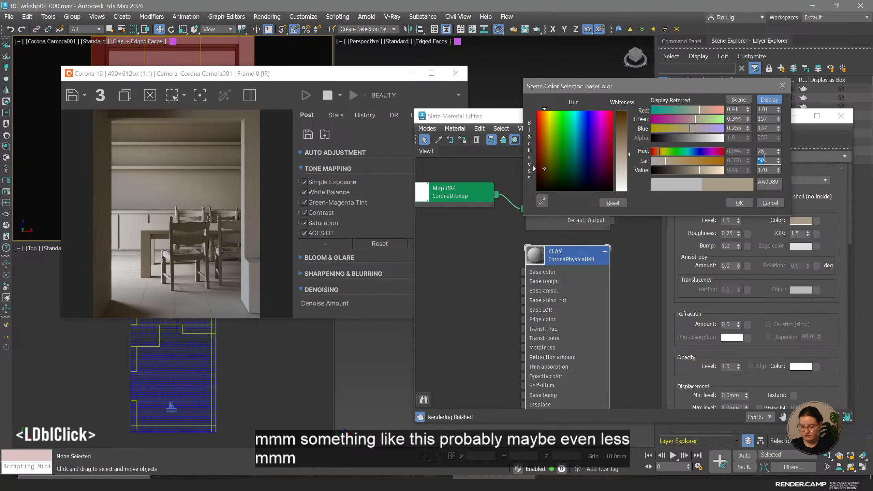
text(55)
key(Return)
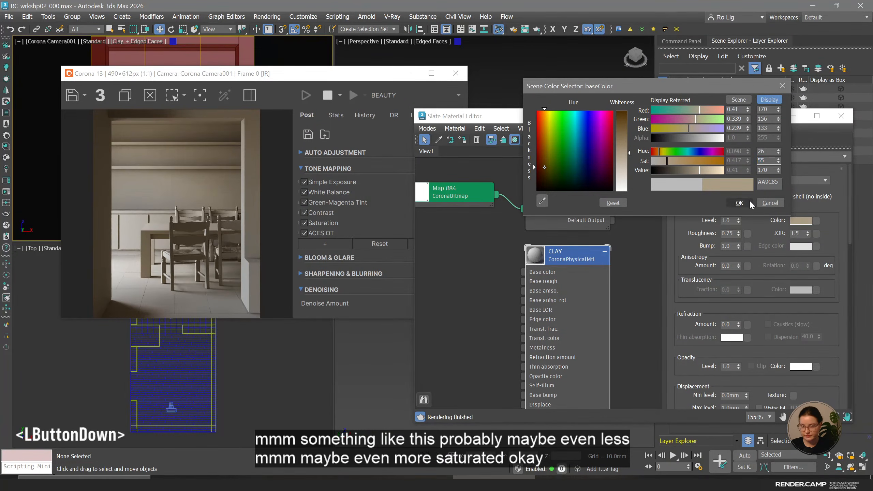
click(739, 202)
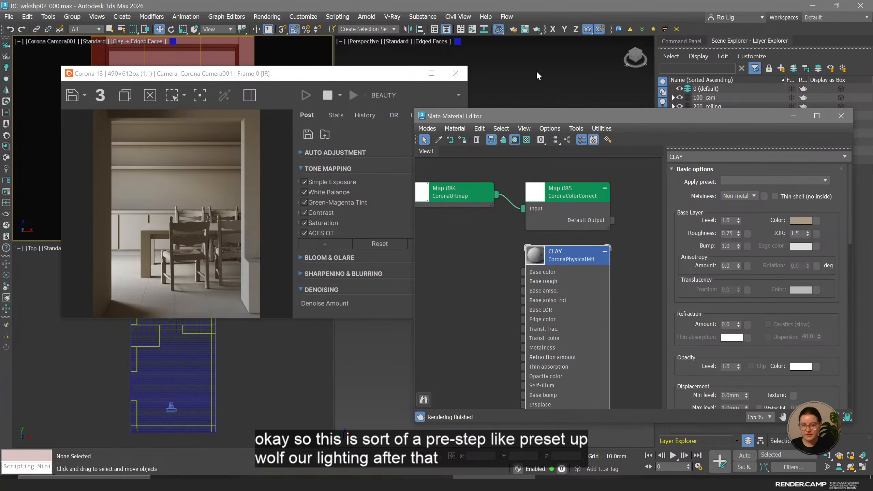
Move the frame buffer and material editor clear of the layer list and unhide the 600_dec layer.
click(366, 77)
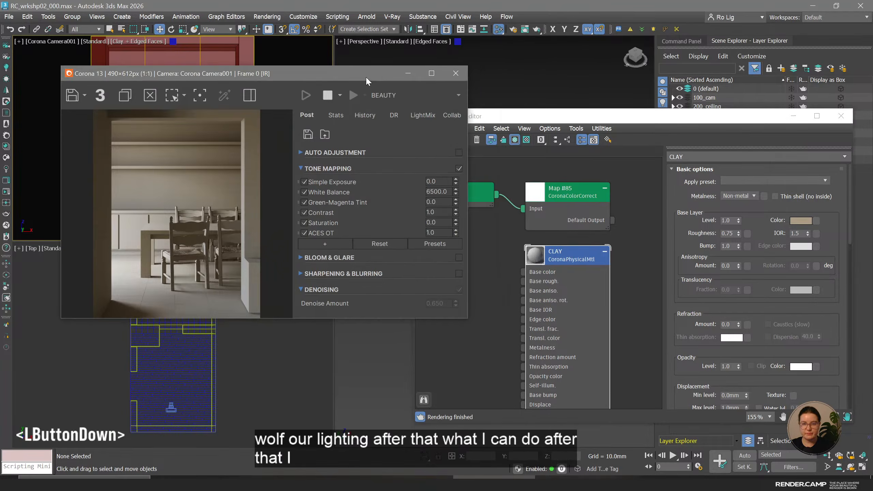
drag(366, 76, 463, 86)
drag(732, 116, 527, 116)
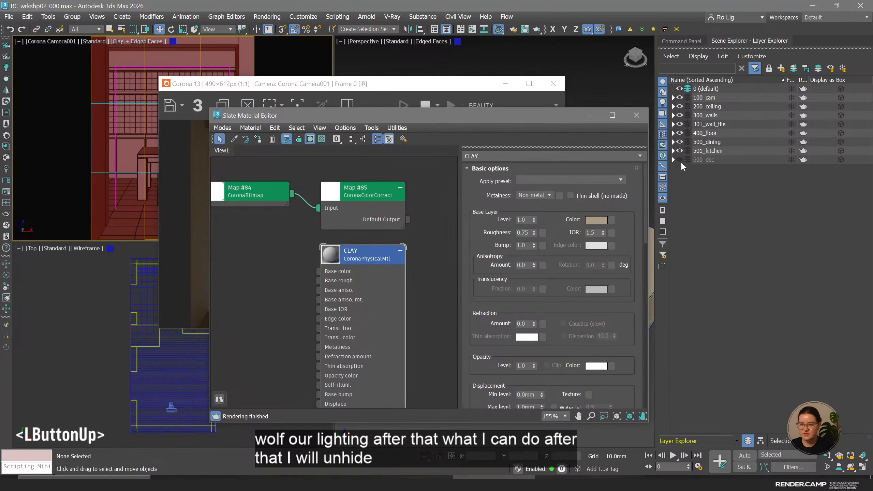
click(681, 162)
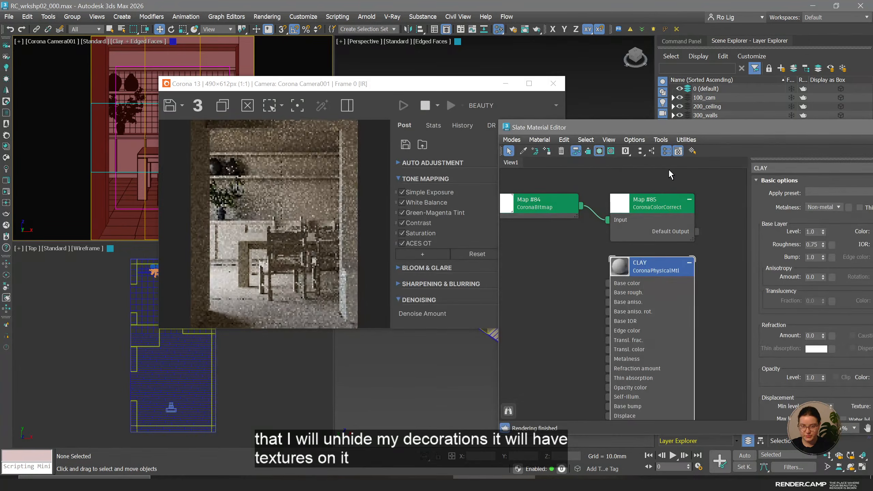
Close the Corona frame buffer and open Render Setup beside the repositioned material editor.
click(553, 84)
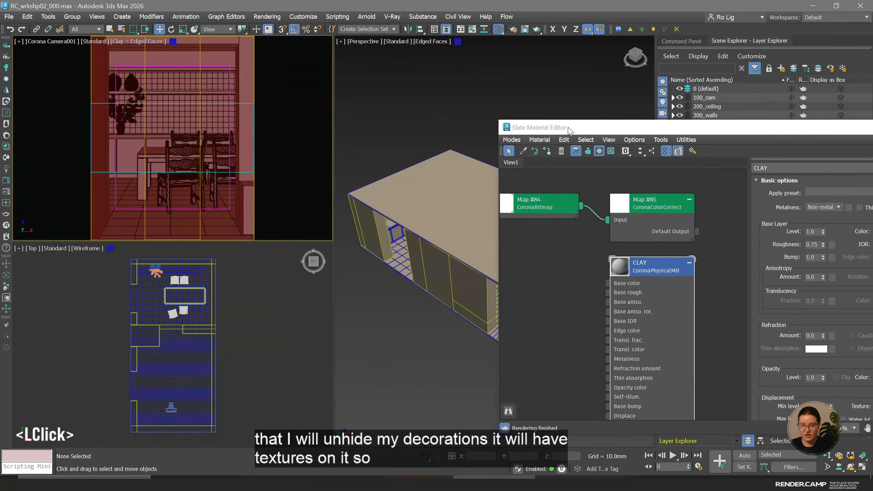
drag(557, 127, 196, 109)
middle_click(522, 67)
key(F10)
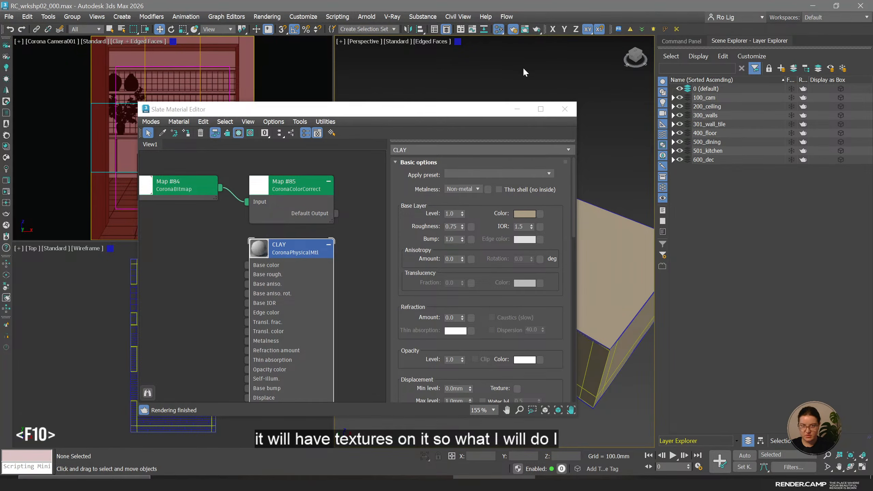
drag(345, 70, 634, 80)
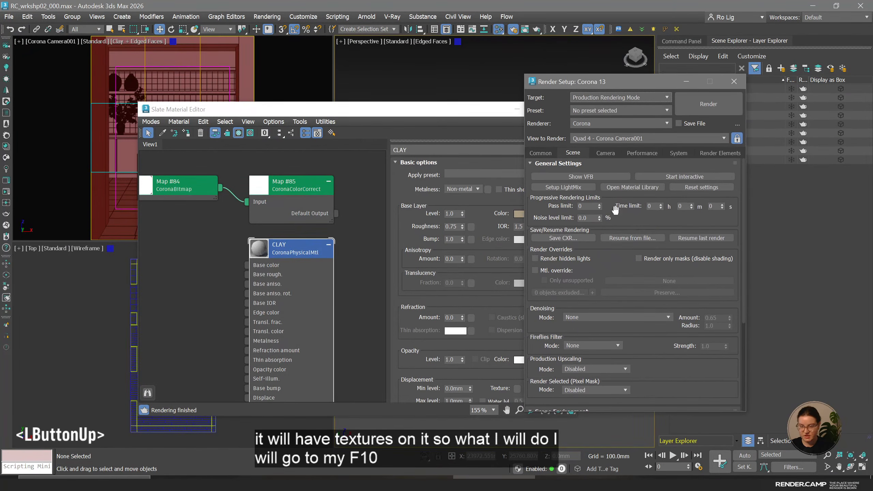
Enable the material override in the Corona scene settings and assign the CLAY material to it as an instance.
click(535, 271)
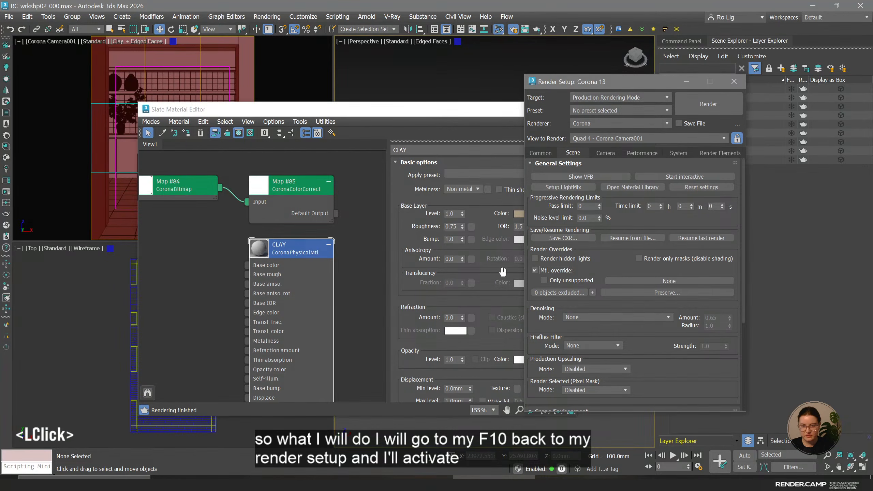
click(271, 236)
middle_drag(271, 236, 217, 190)
drag(282, 366, 664, 279)
click(664, 278)
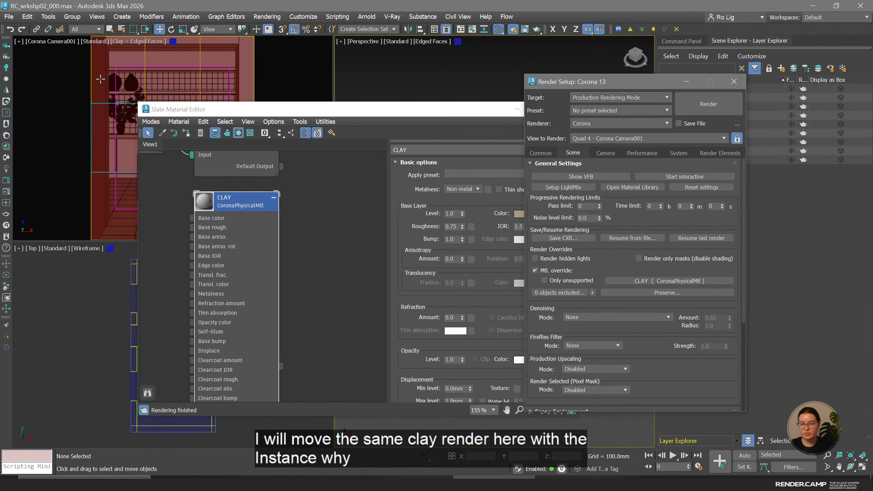
Close Render Setup and check the clay override in an interactive render before closing the material editor and frame buffer.
click(734, 82)
drag(234, 109, 456, 104)
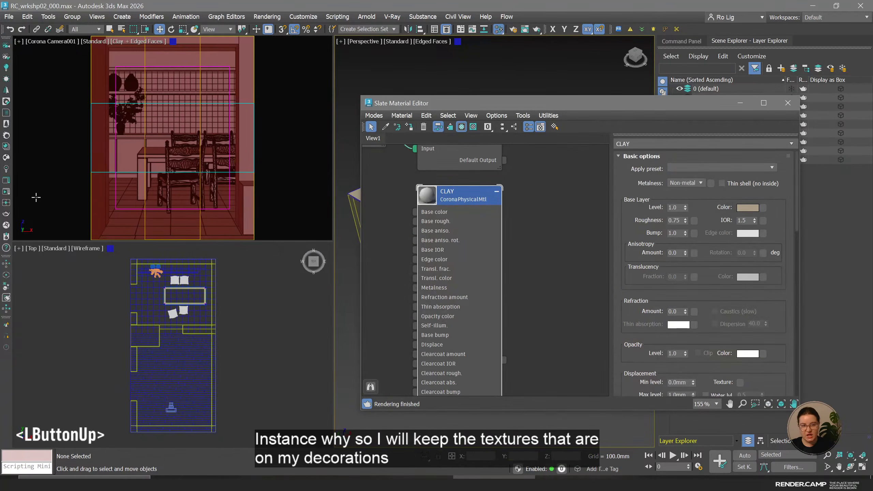
click(6, 191)
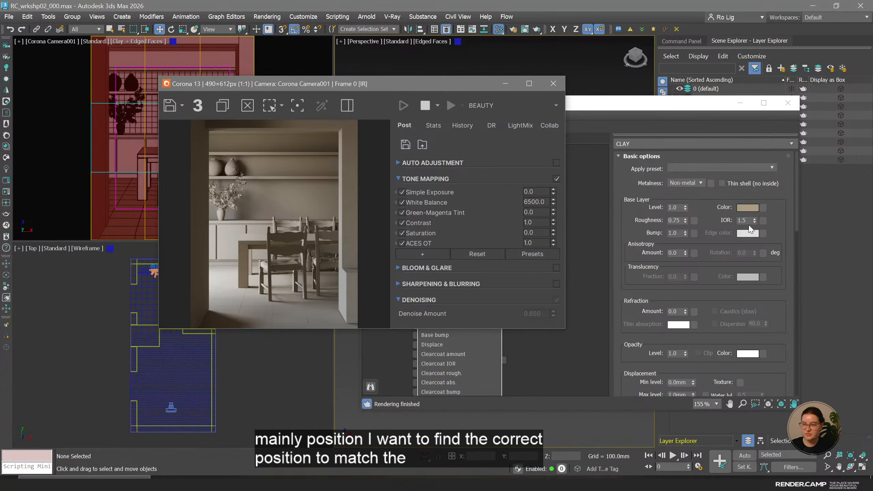
click(788, 102)
click(553, 83)
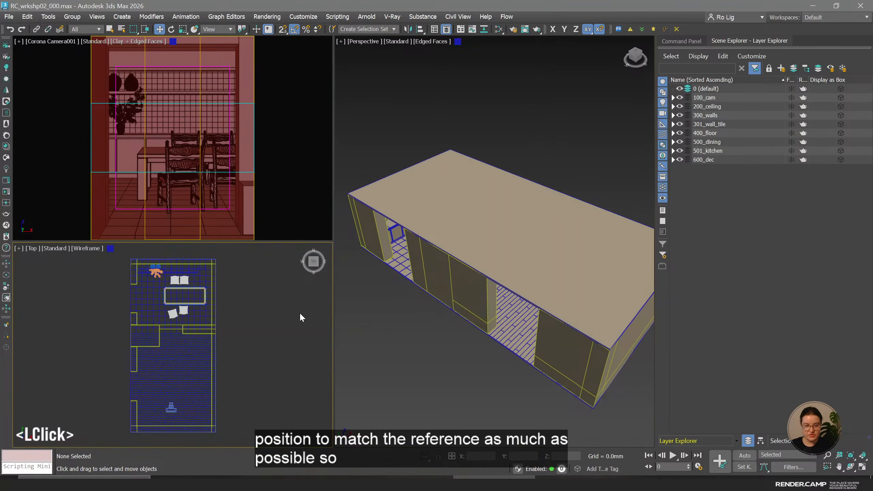
Create a Corona Sun outside the building in the Top view, at roughly 45 degrees, targeting the plant in the dining room.
click(6, 81)
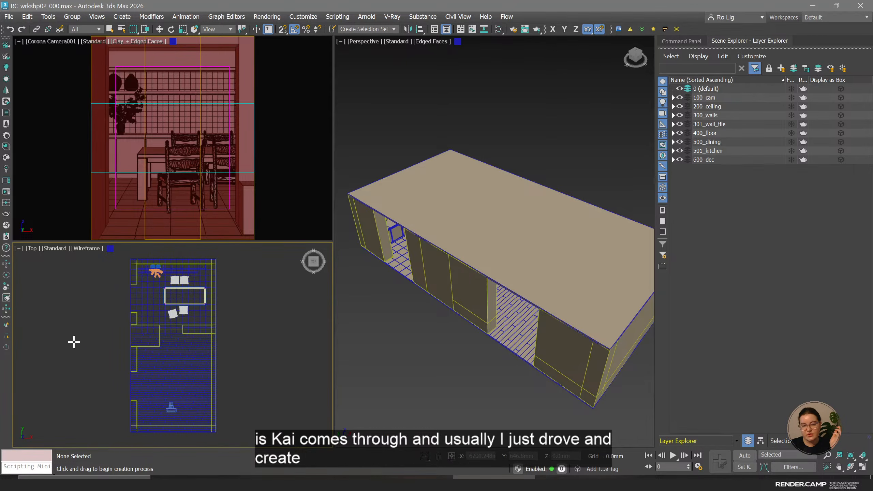
drag(74, 341, 157, 275)
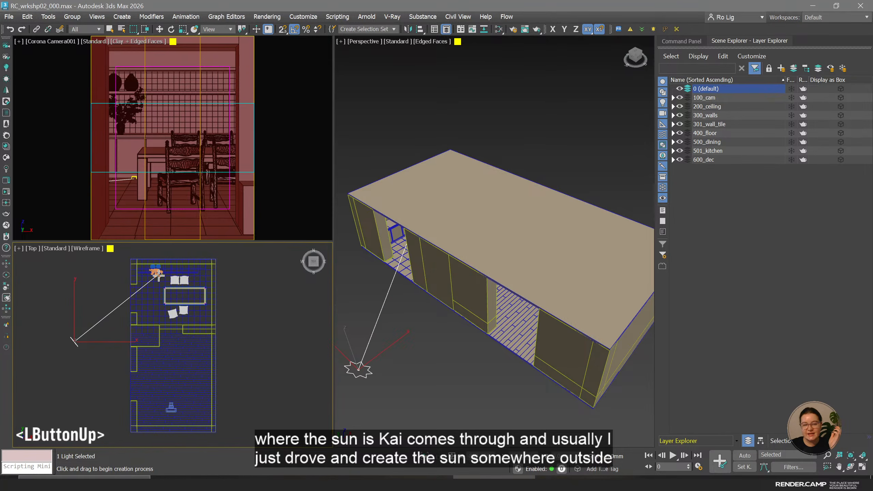
click(124, 307)
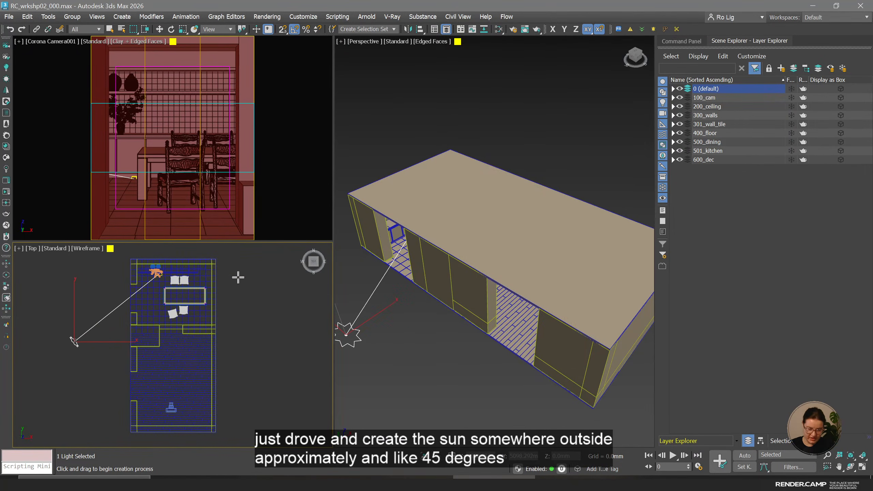
Raise the sun above the building to a height of about 2944 mm and start an interactive render.
middle_click(472, 297)
alt+middle_drag(472, 297, 374, 234)
drag(369, 214, 376, 178)
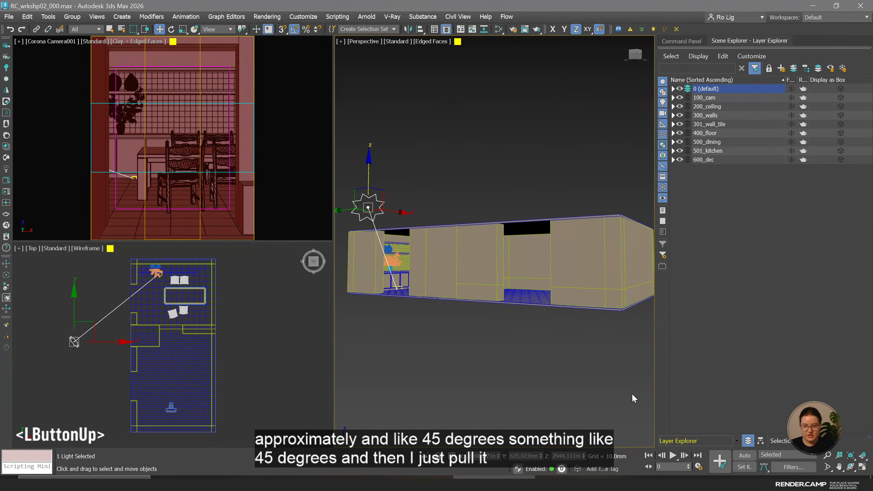
click(6, 192)
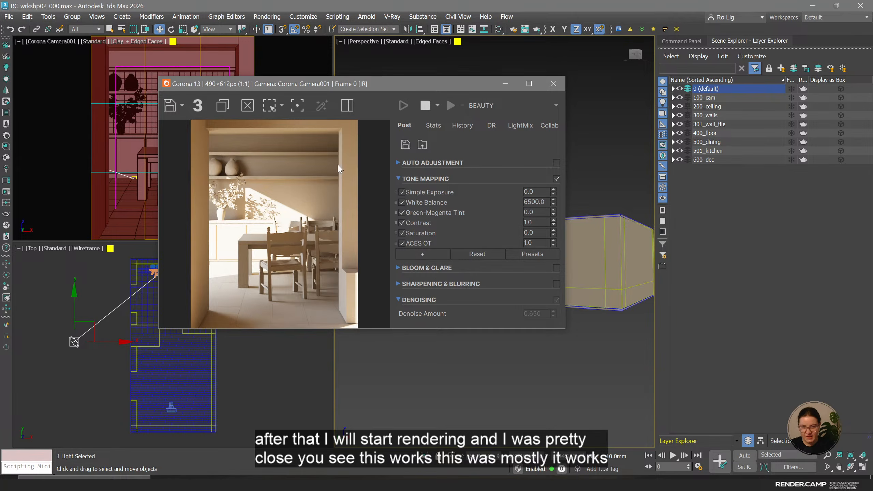
Set the sun's Z position to 2500 mm.
middle_click(74, 340)
scroll(72, 341, up, 2)
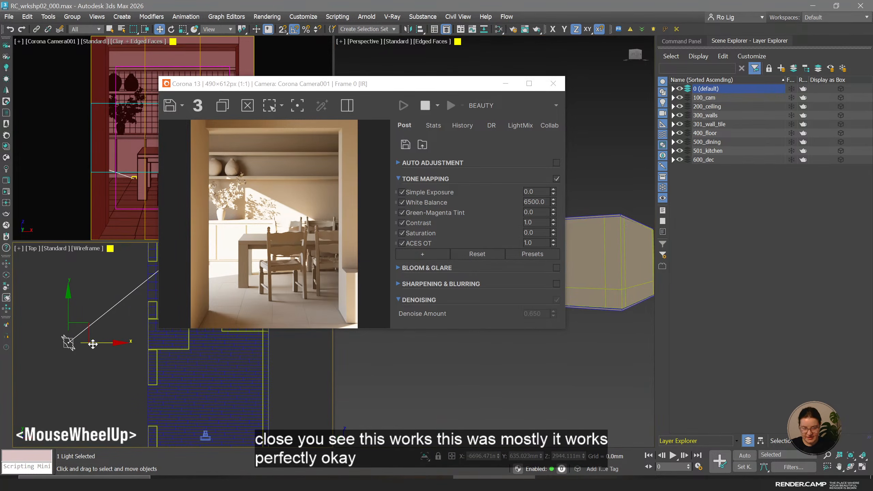
click(471, 457)
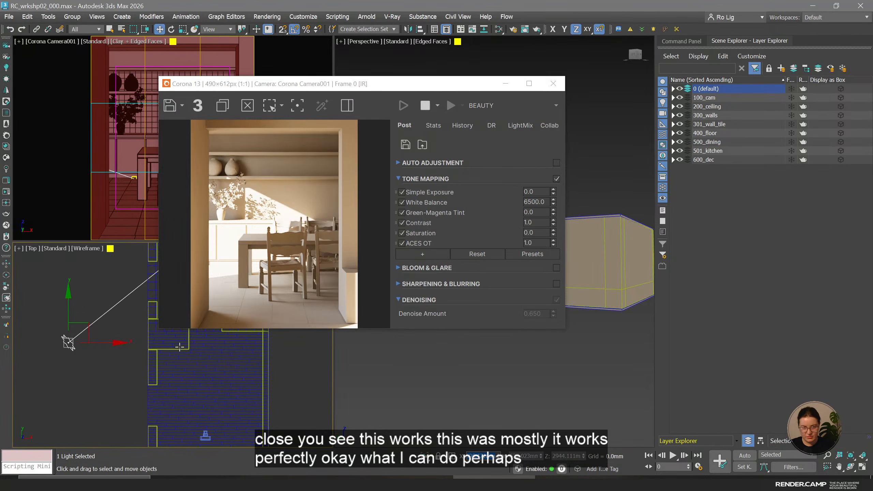
middle_drag(103, 316, 105, 340)
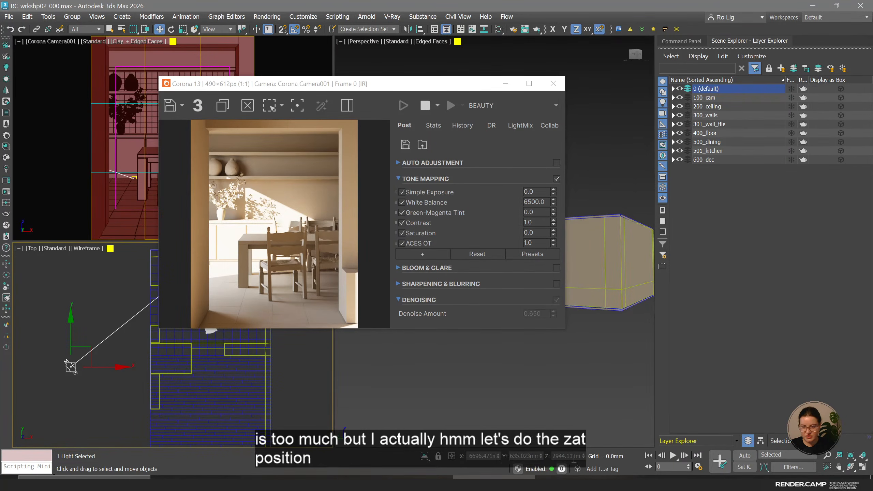
double_click(567, 456)
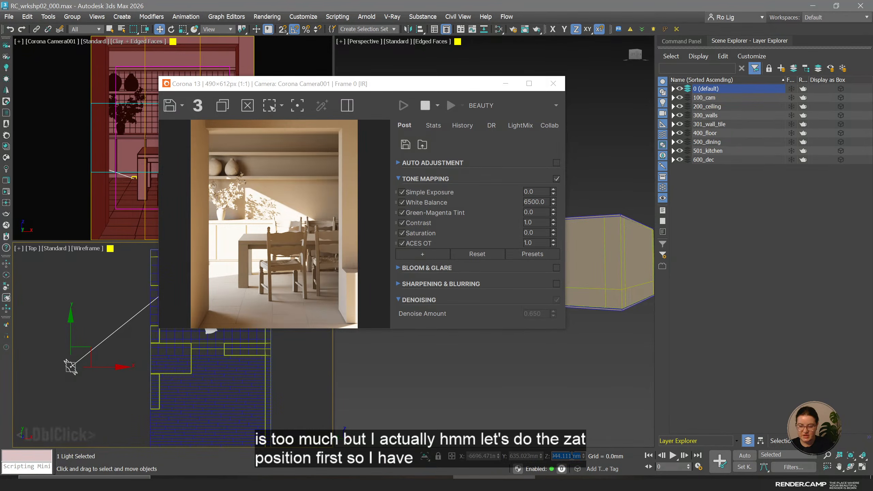
text(2500)
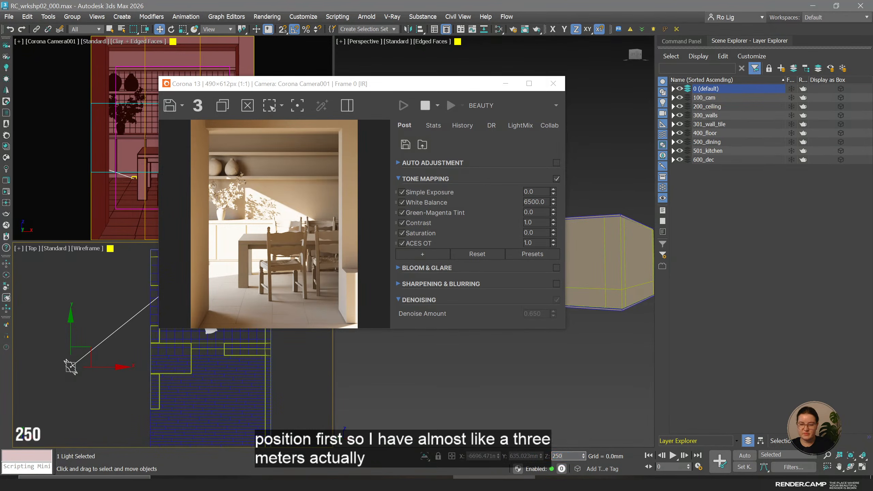
key(Return)
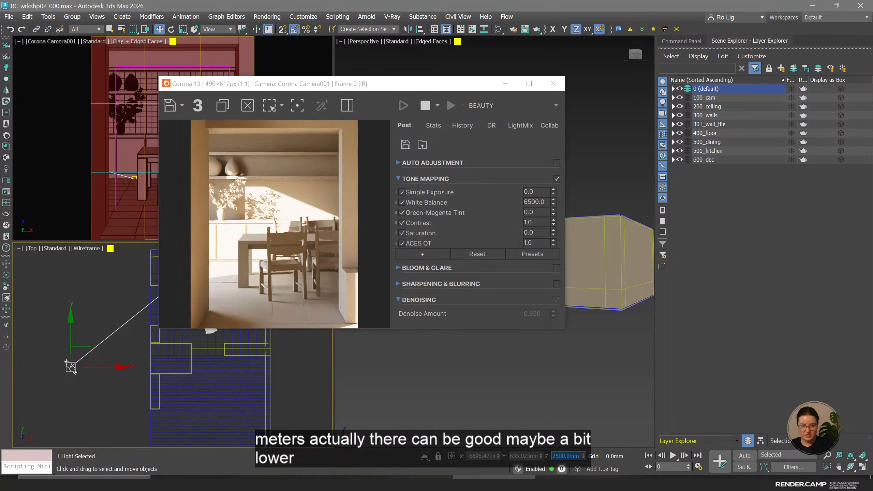
middle_click(148, 360)
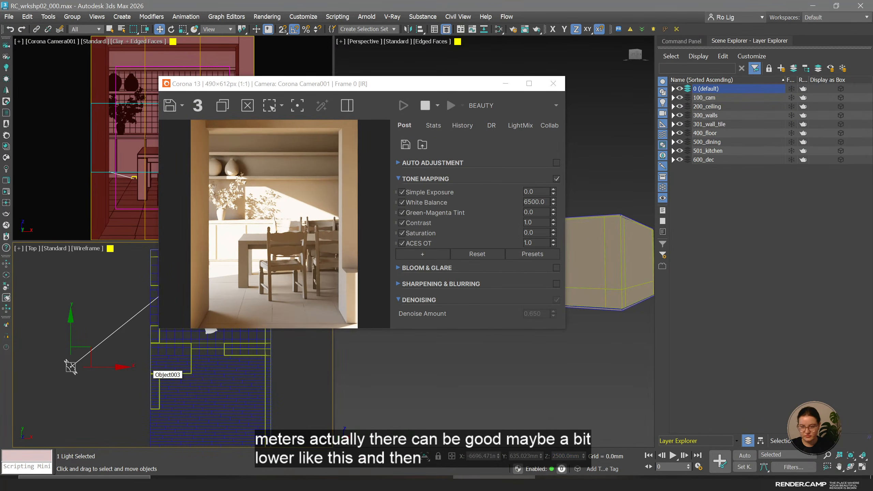
click(568, 456)
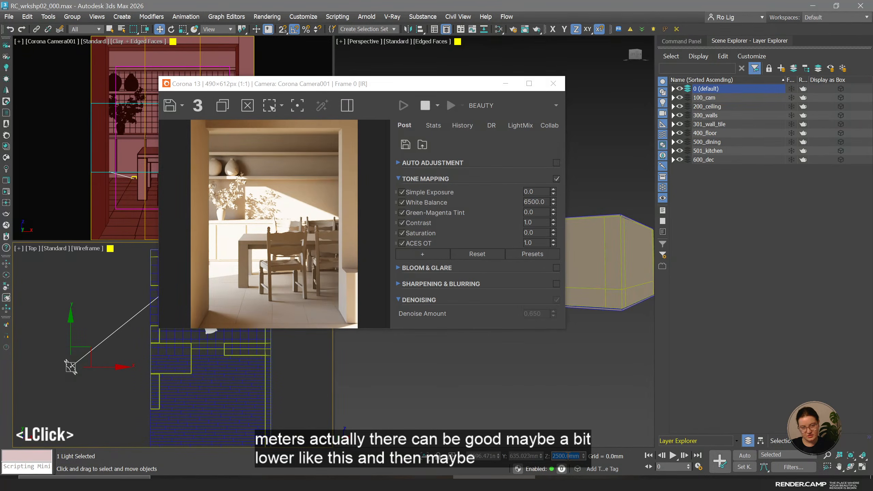
Move the sun closer to the building in the Top view, to about X -5544 mm and Y 1938 mm.
middle_drag(134, 344, 122, 374)
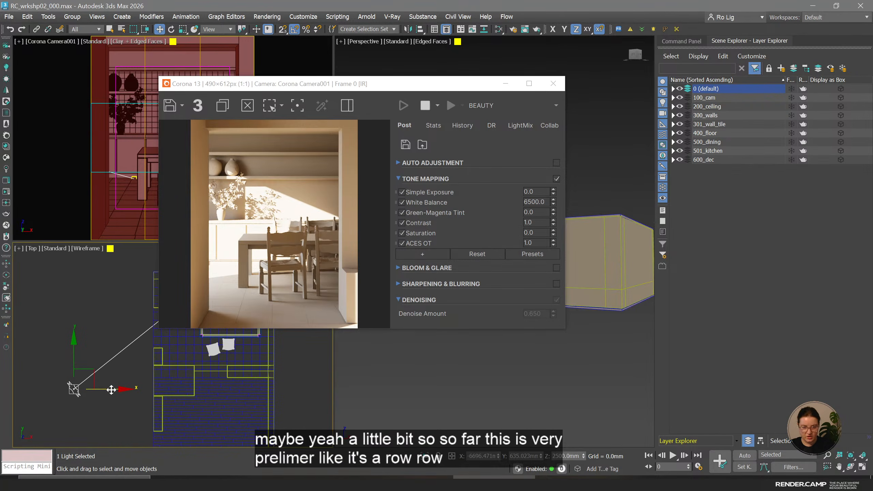
drag(111, 390, 130, 343)
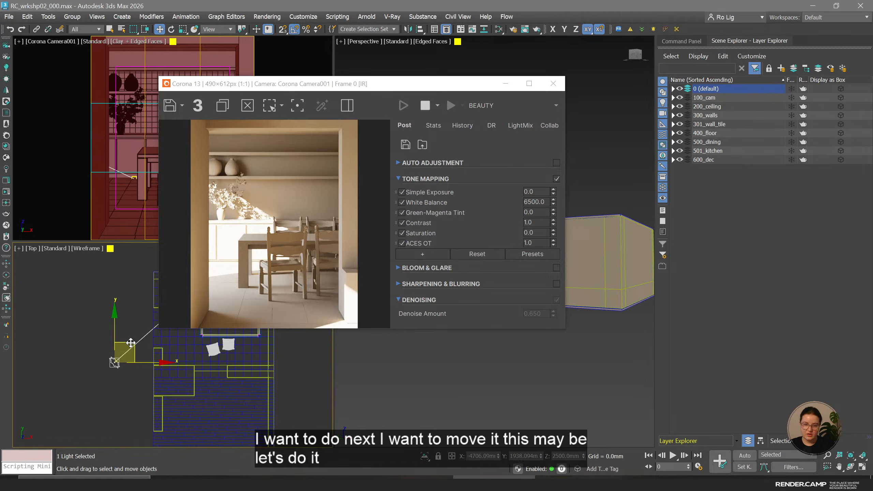
drag(148, 361, 139, 362)
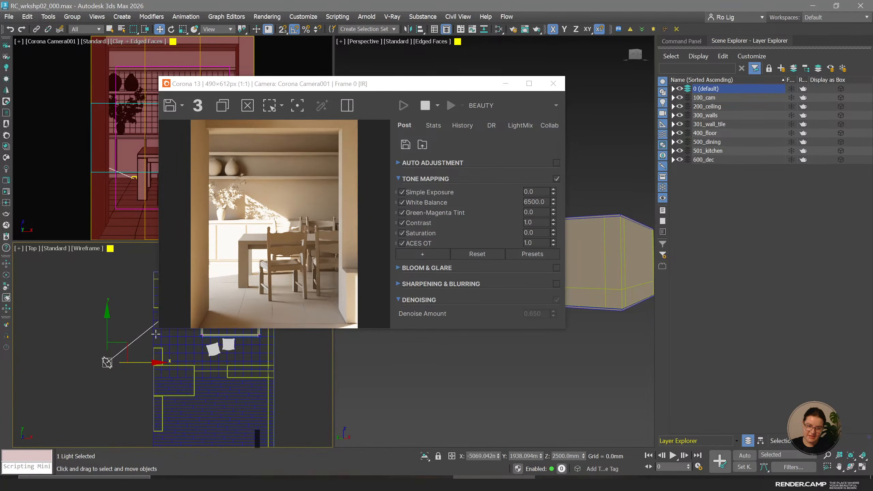
drag(137, 363, 127, 362)
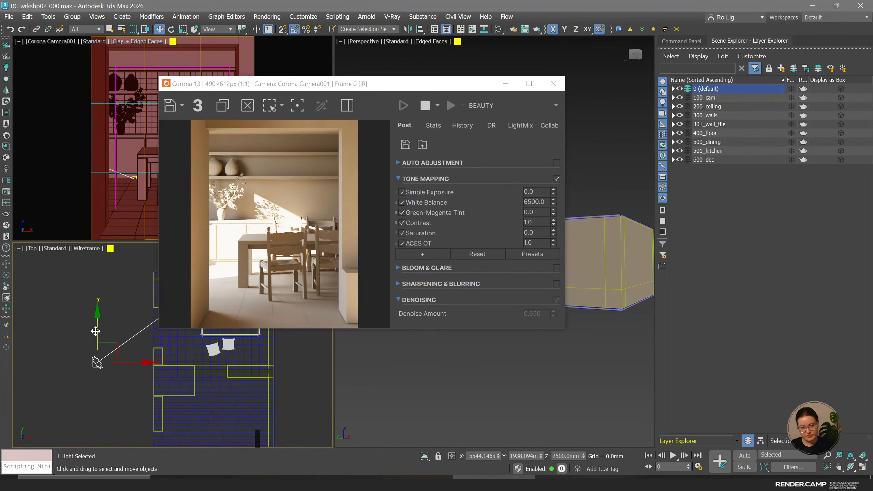
Test the sun farther along the Y axis, reselect it and bring it back to about Y 1891 mm.
drag(96, 330, 96, 293)
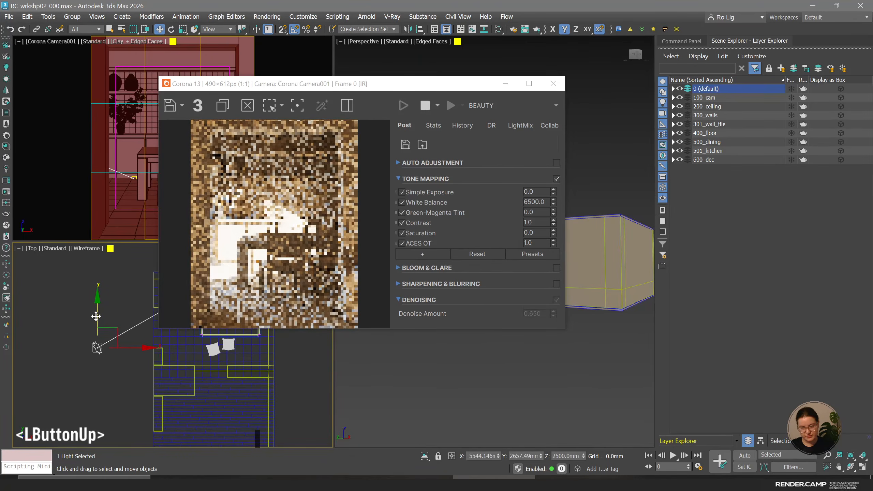
click(96, 292)
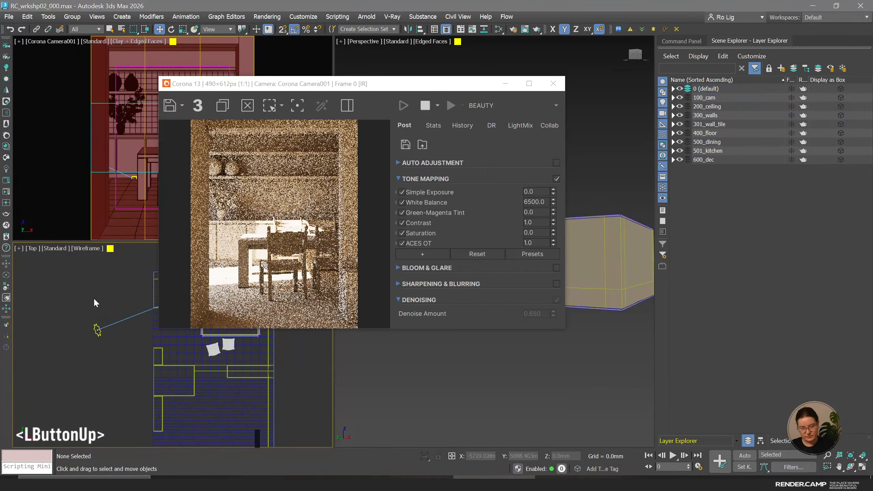
click(96, 299)
drag(97, 299, 103, 332)
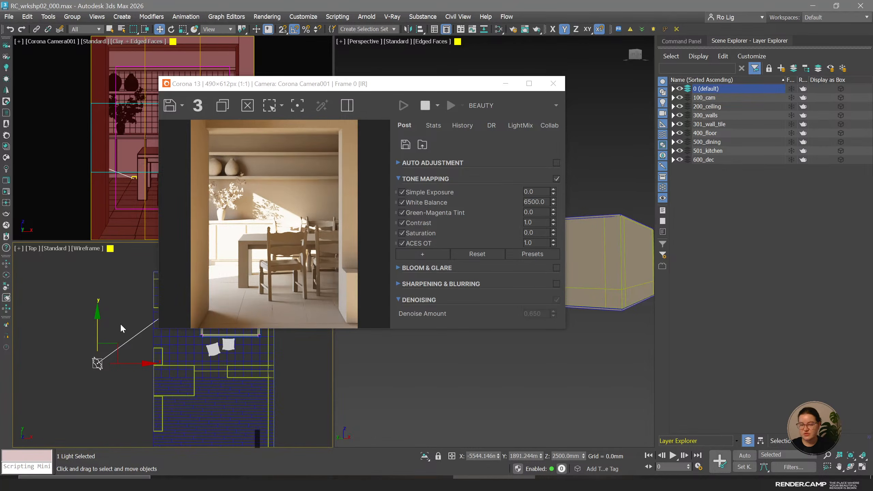
Move the frame buffer aside and test the sun's height in Perspective at about 4387 mm and about 1119 mm.
middle_click(585, 399)
drag(387, 86, 288, 109)
alt+middle_drag(529, 223, 511, 257)
drag(525, 242, 523, 185)
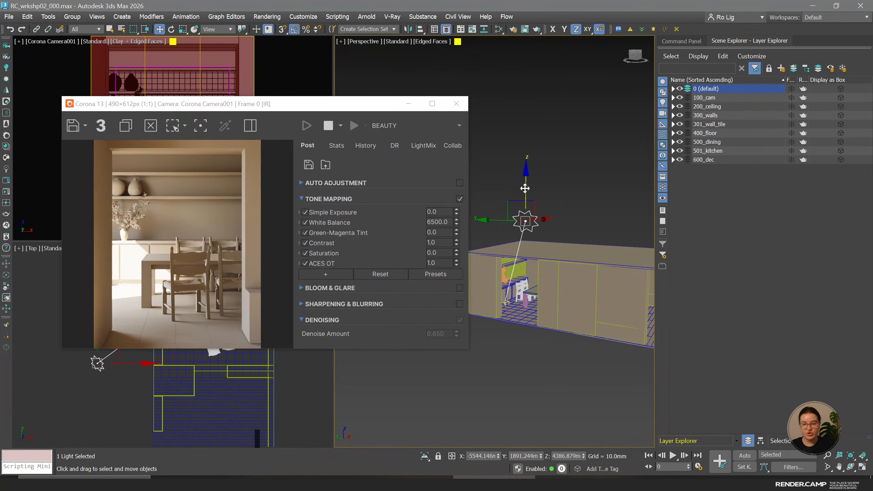
drag(525, 189, 535, 289)
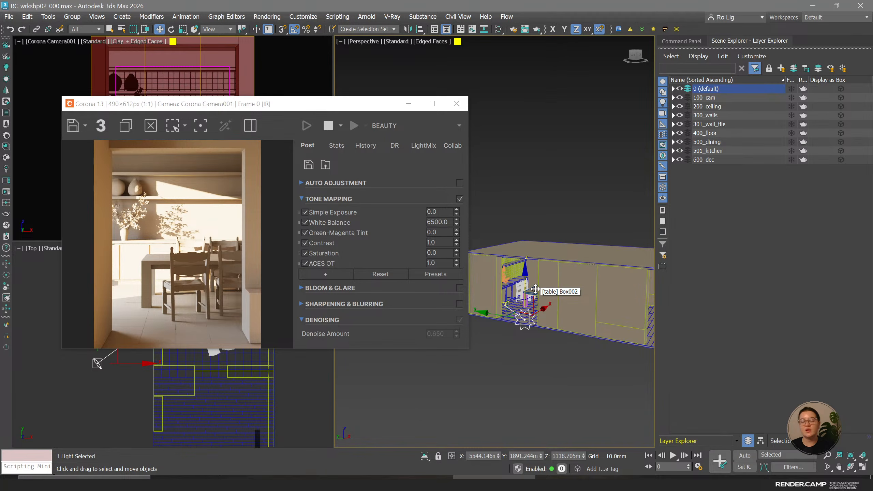
Open the Corona Sun's modifier parameters and examine its intensity, size, color and visibility settings.
click(691, 41)
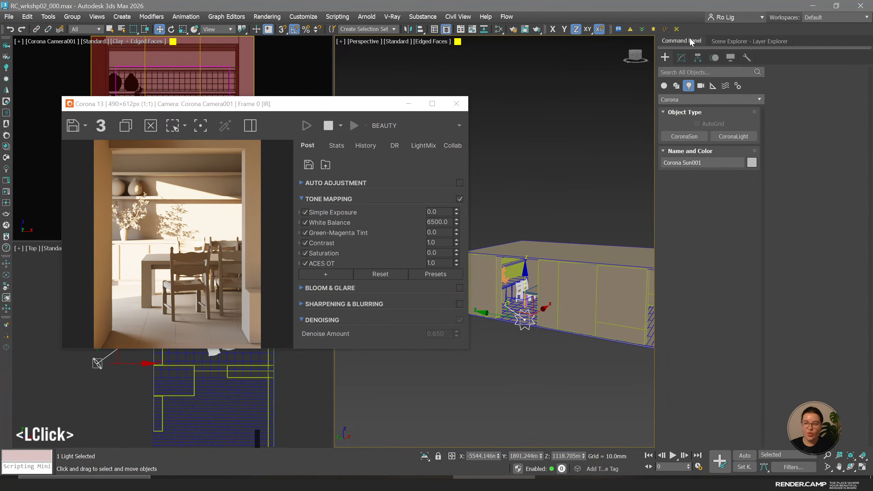
click(682, 58)
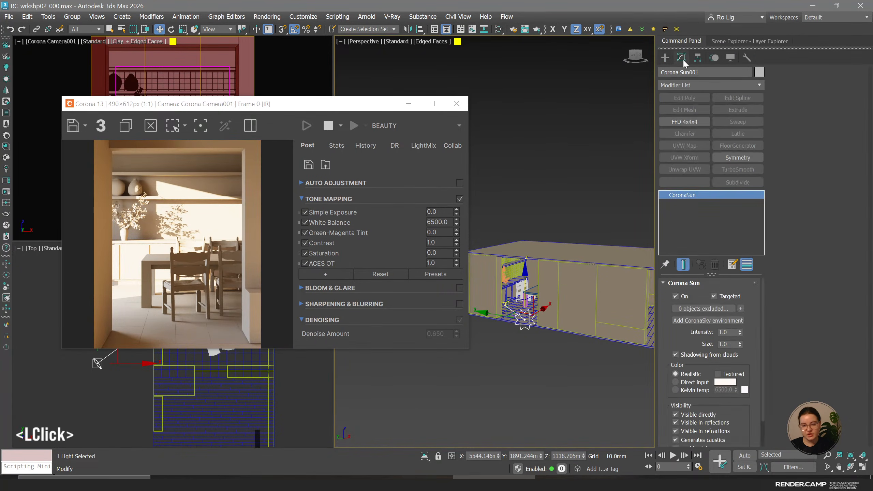
drag(695, 370, 670, 234)
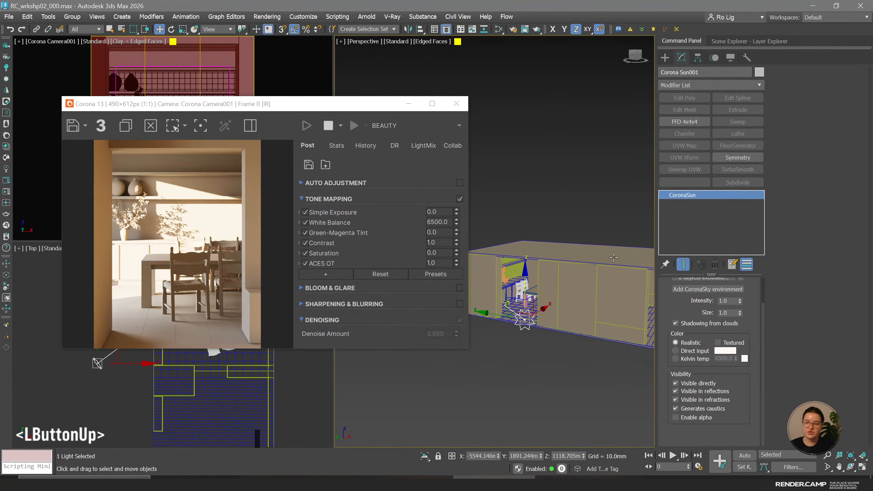
click(702, 358)
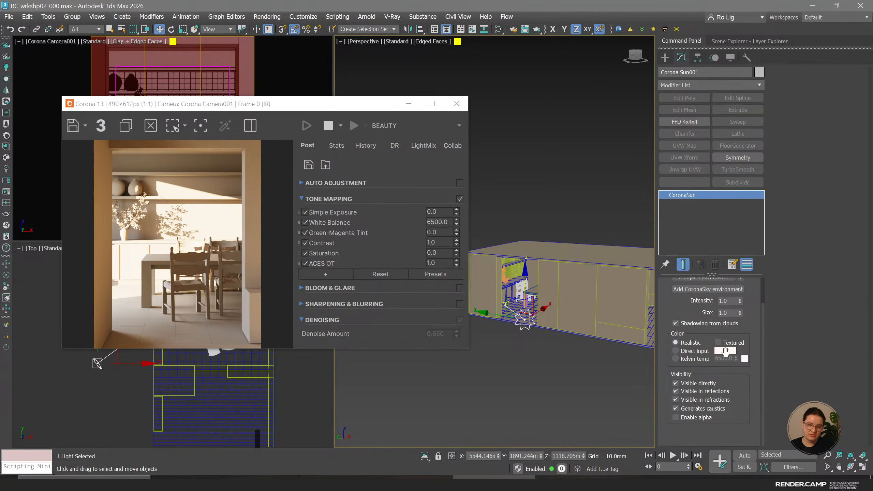
Set the sun's Z position to 2600 mm as a test and settle on 2500 mm.
double_click(572, 455)
text(2600)
key(Return)
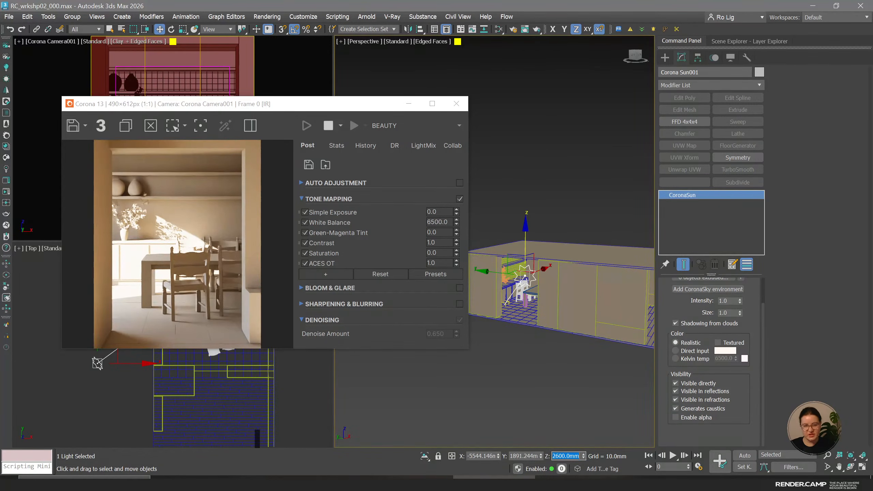
text(2500)
key(Return)
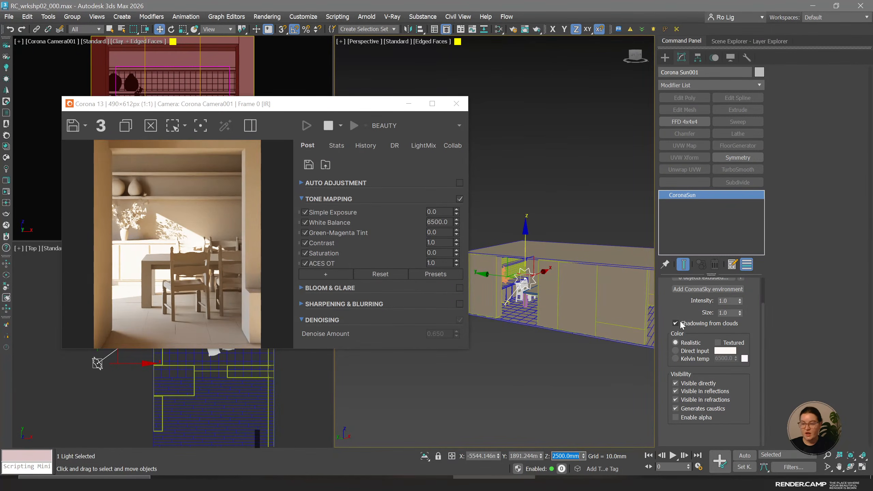
Test the Corona Sun's size at 10 and 15, with the frame buffer moved clear of the light in the Top view.
drag(682, 325, 739, 357)
double_click(725, 344)
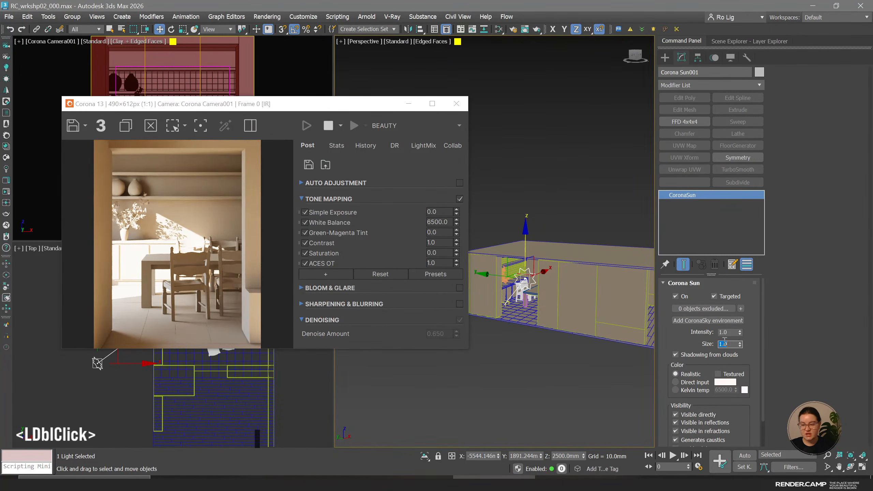
drag(214, 107, 361, 116)
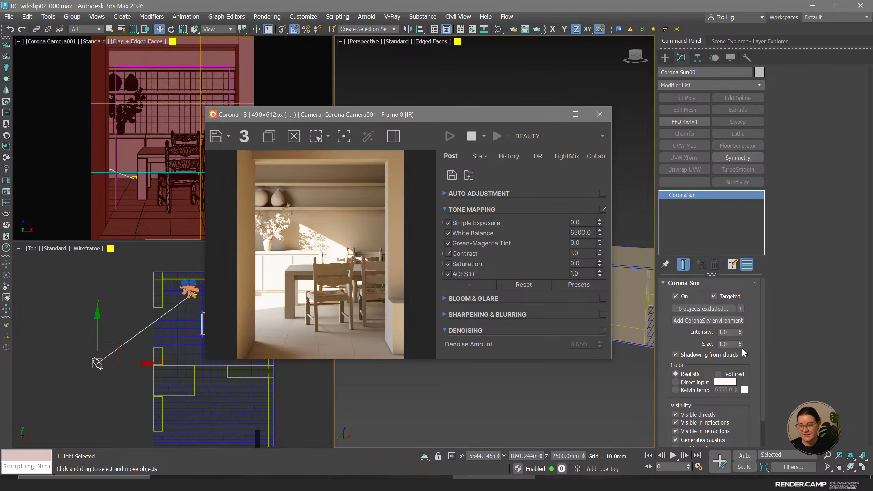
double_click(731, 344)
text(10)
key(Return)
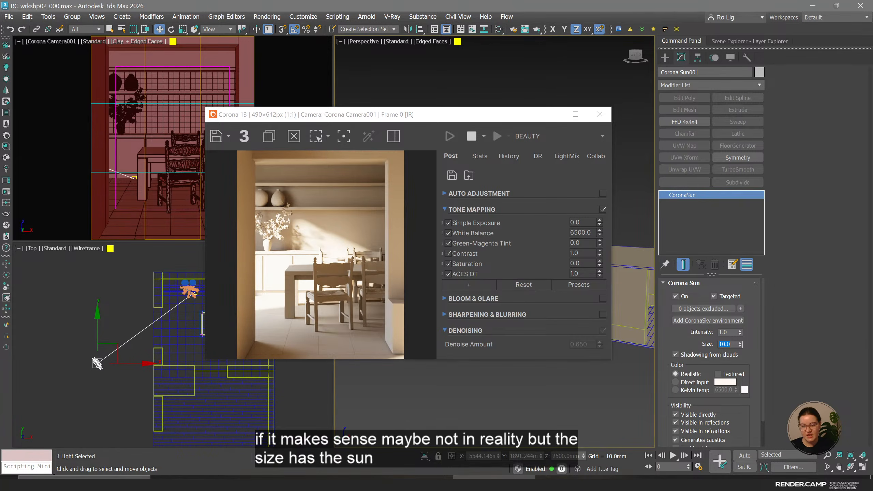
text(15)
key(Return)
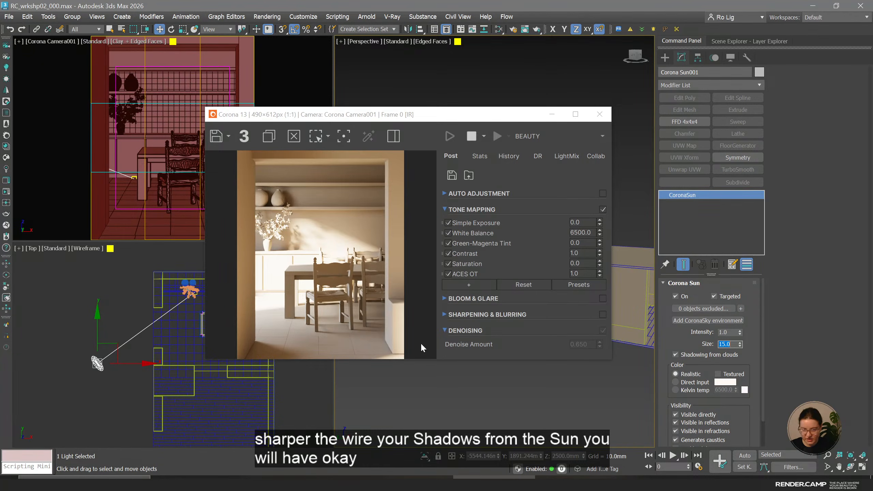
Move the sun slightly farther from the room along the X axis in the Top view, to about X -5914 mm.
middle_click(146, 352)
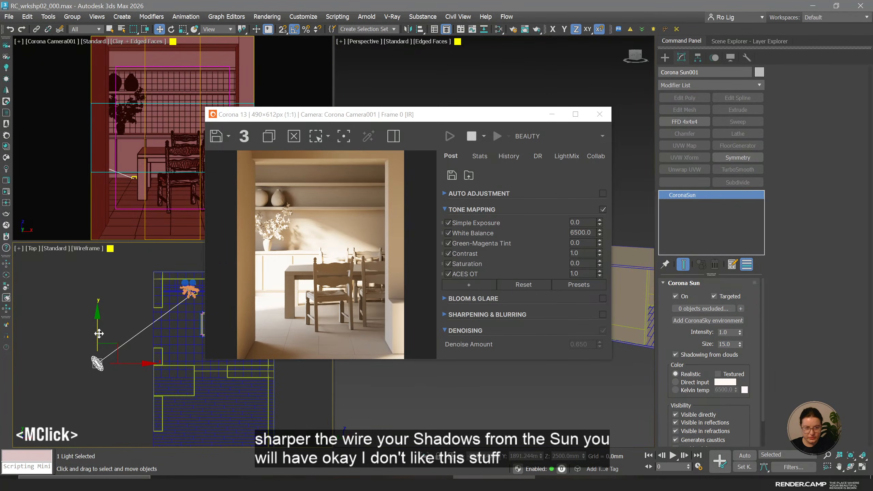
click(122, 360)
click(96, 361)
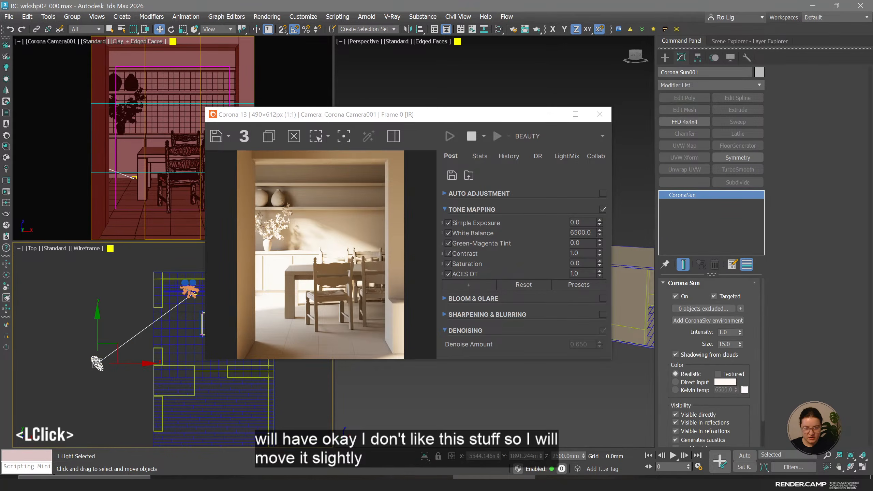
drag(122, 363, 117, 364)
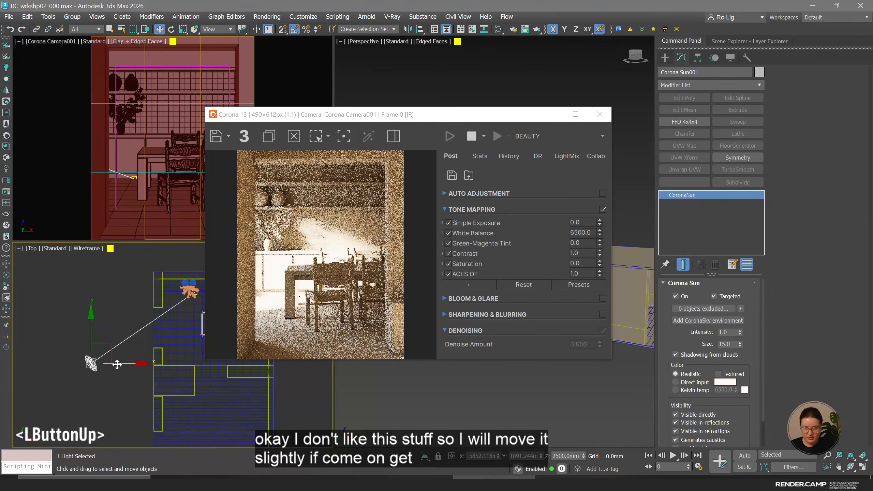
drag(117, 364, 116, 365)
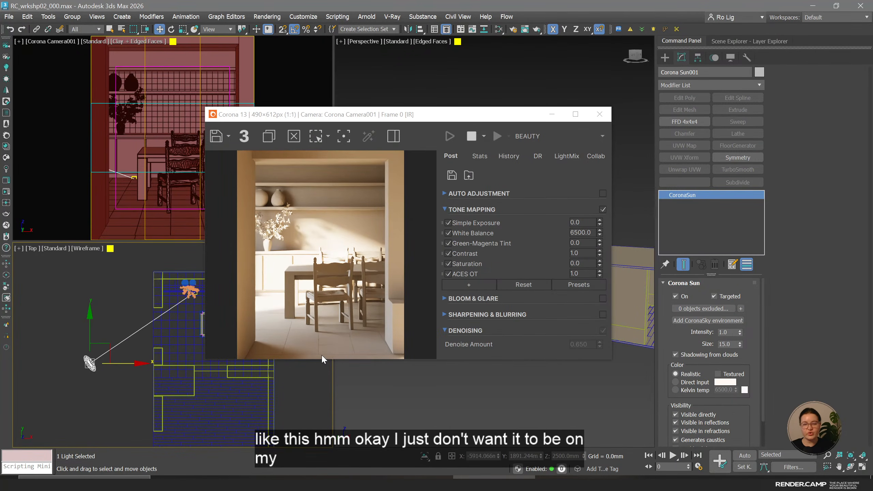
Try a sun size of 13 and settle on 12.
double_click(727, 344)
text(13)
key(Return)
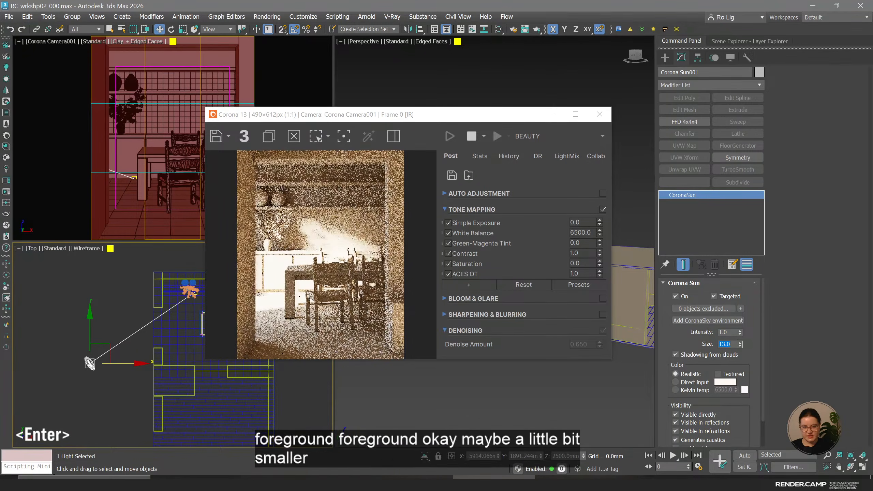
text(12)
key(Return)
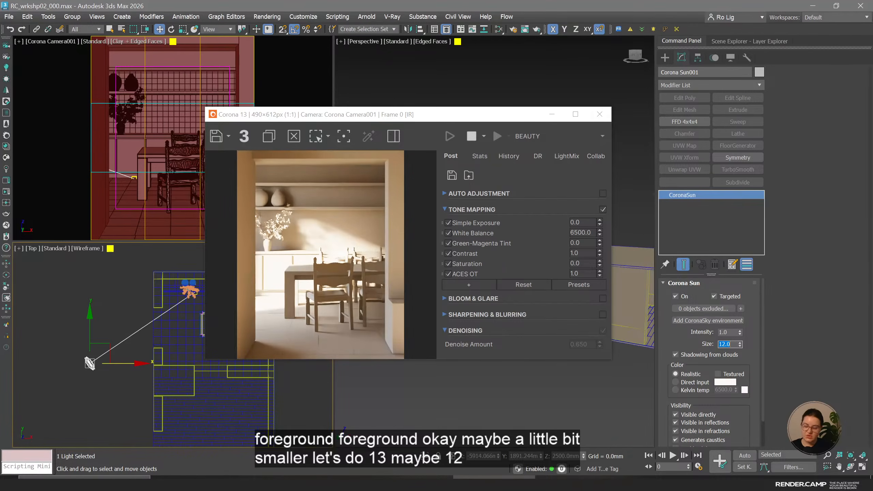
Compare the sunlight at sun sizes 1 and 50 against 12, ending with the size at 12.
text(1)
key(Return)
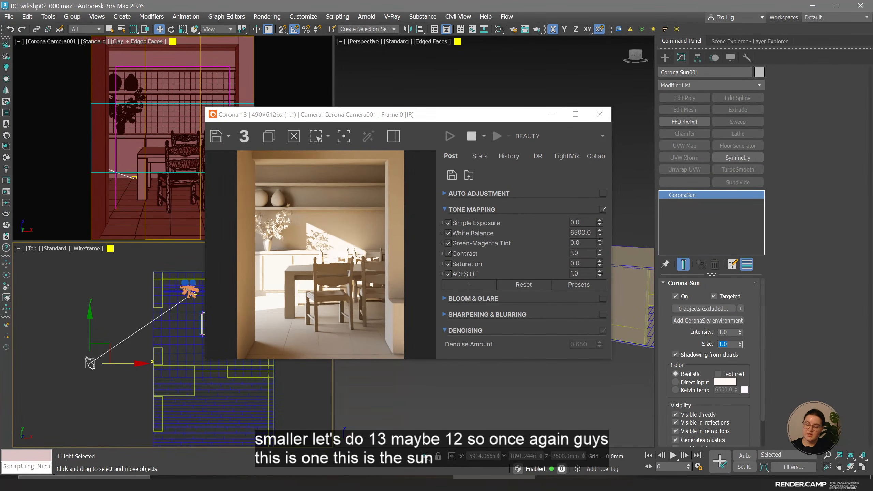
text(12)
key(Return)
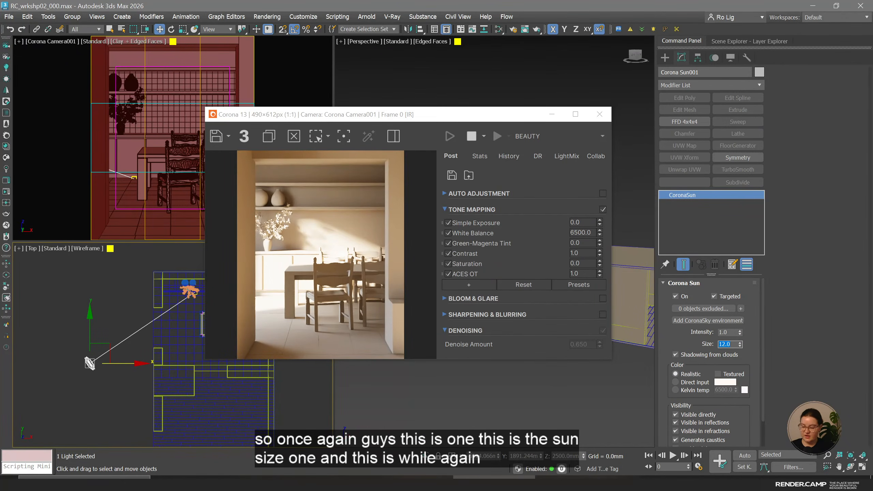
text(50)
key(Return)
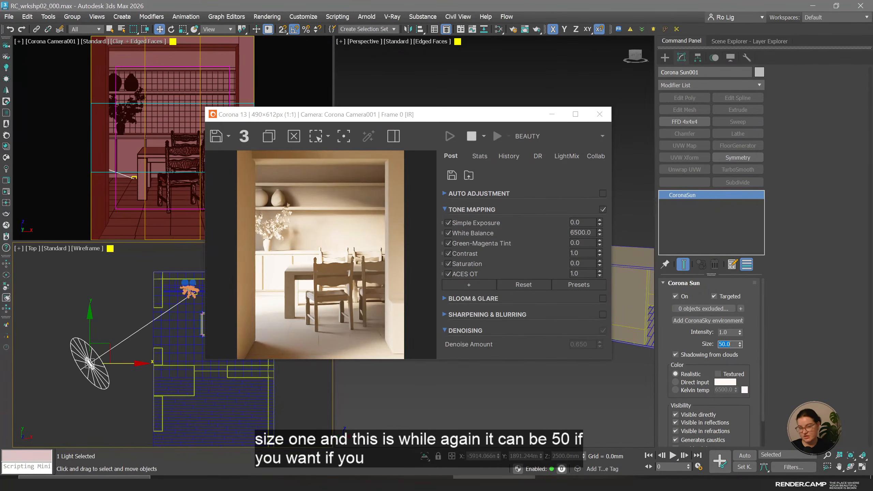
text(12)
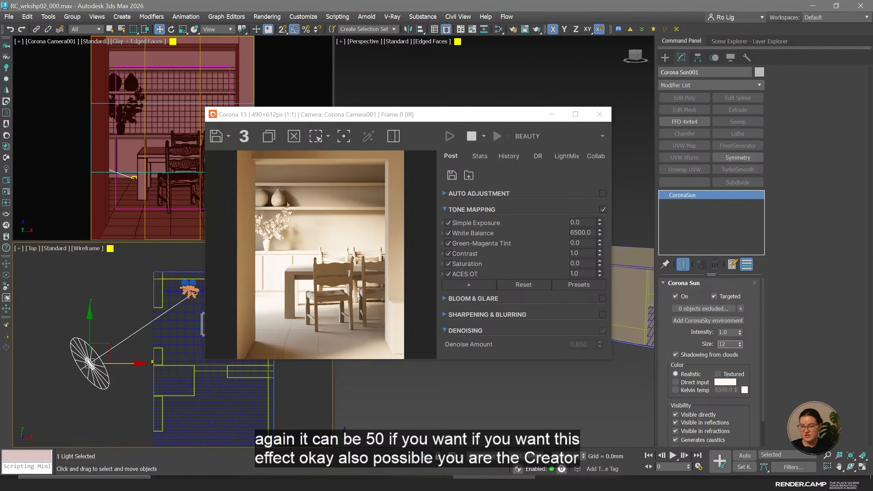
key(Return)
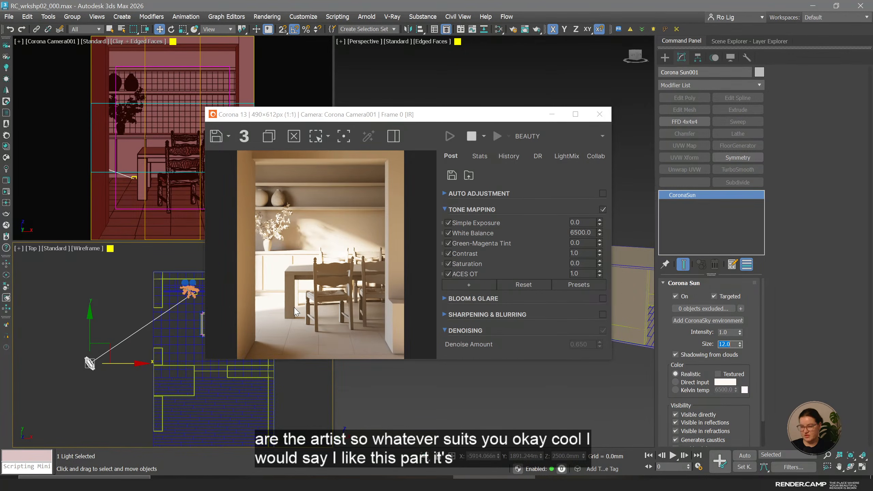
Turn the Corona Sun off, shift the frame buffer and deselect the light.
click(680, 295)
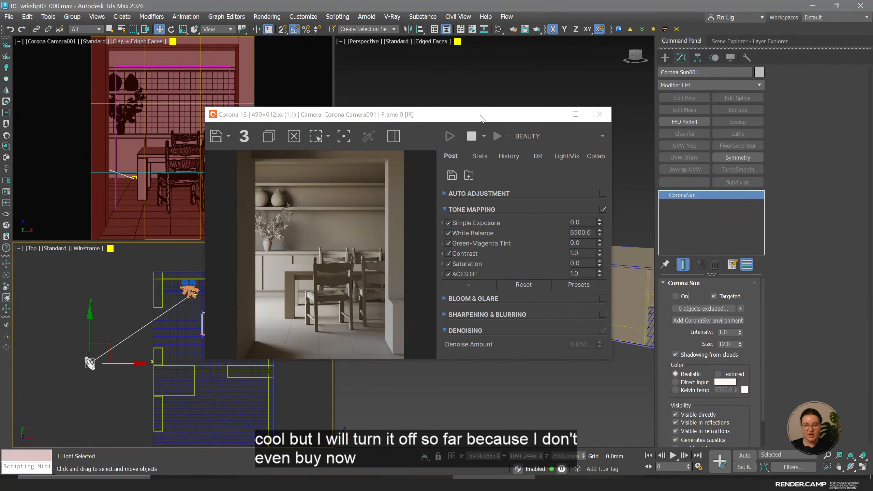
drag(457, 118, 473, 91)
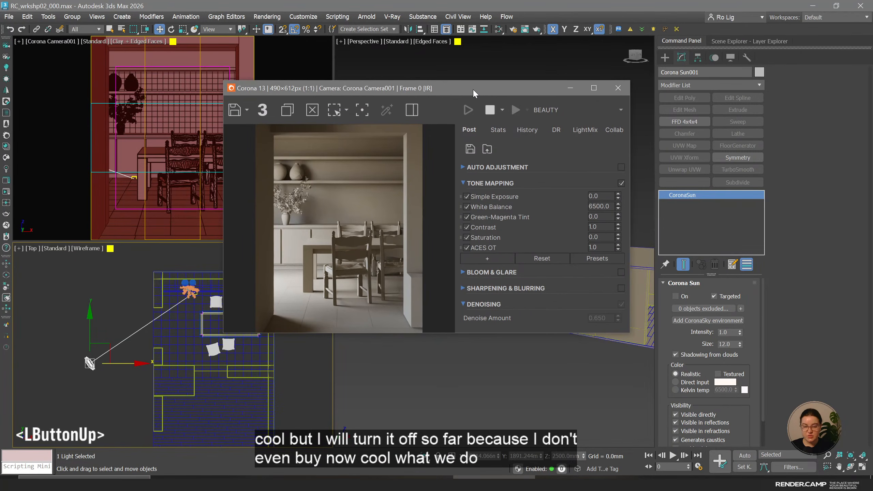
click(417, 416)
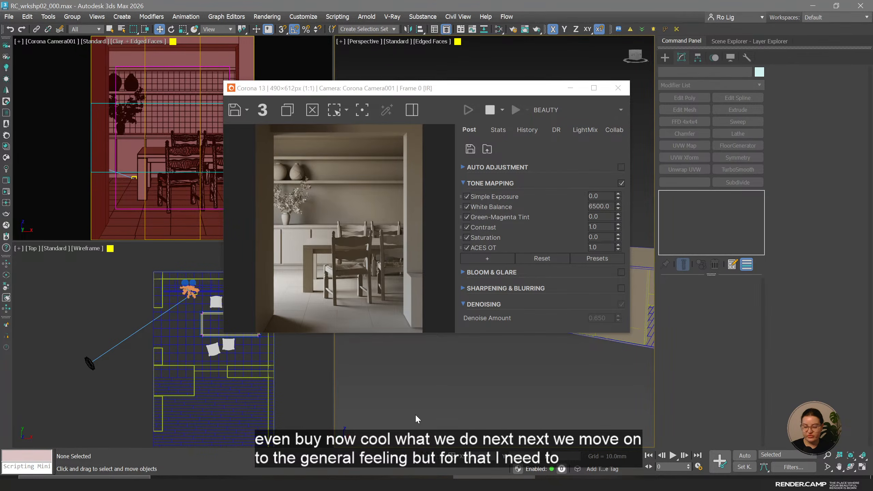
Disable the CLAY material override in the render settings and close Render Setup.
key(F10)
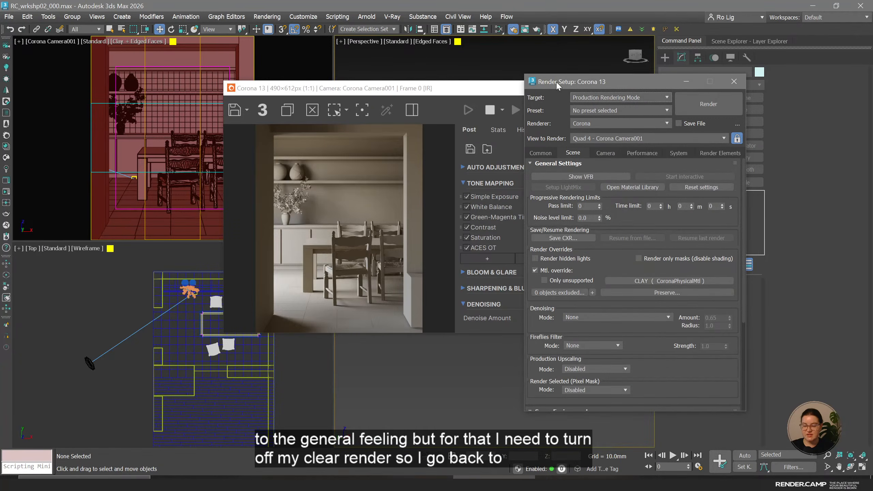
drag(682, 388, 682, 381)
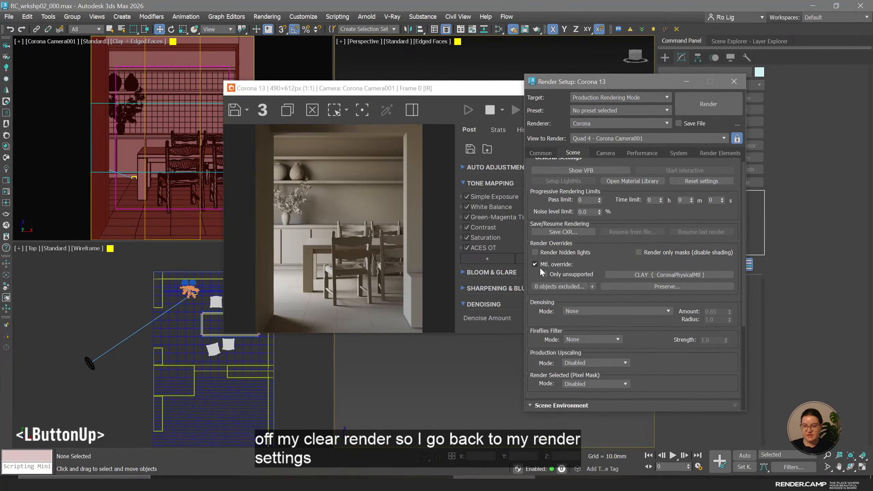
click(535, 264)
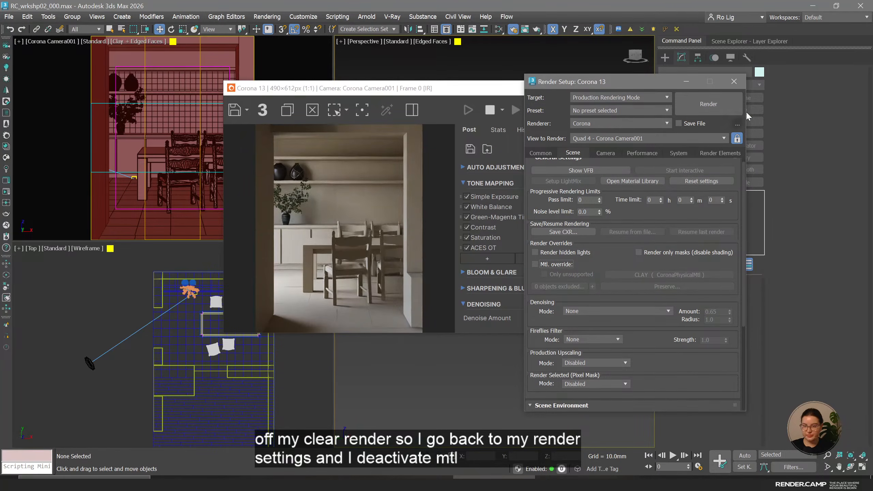
click(734, 82)
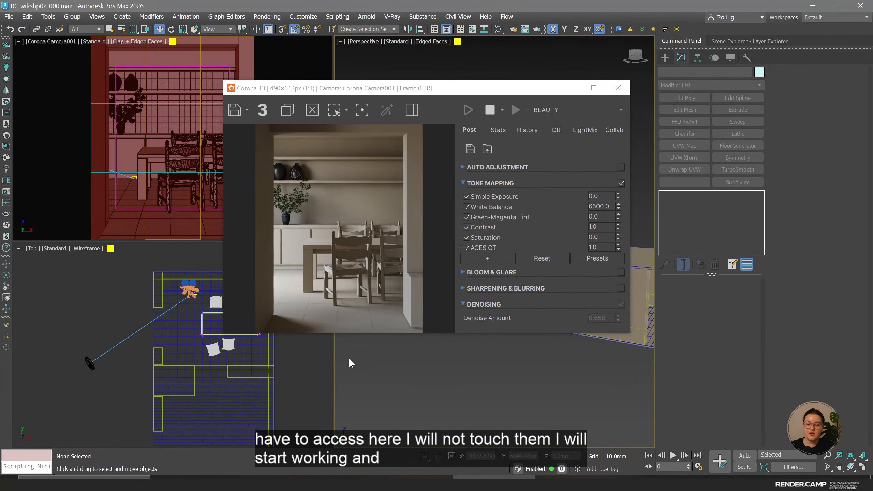
Minimize the open windows to examine the dining-room reference image on the desktop, and return to 3ds Max.
click(278, 479)
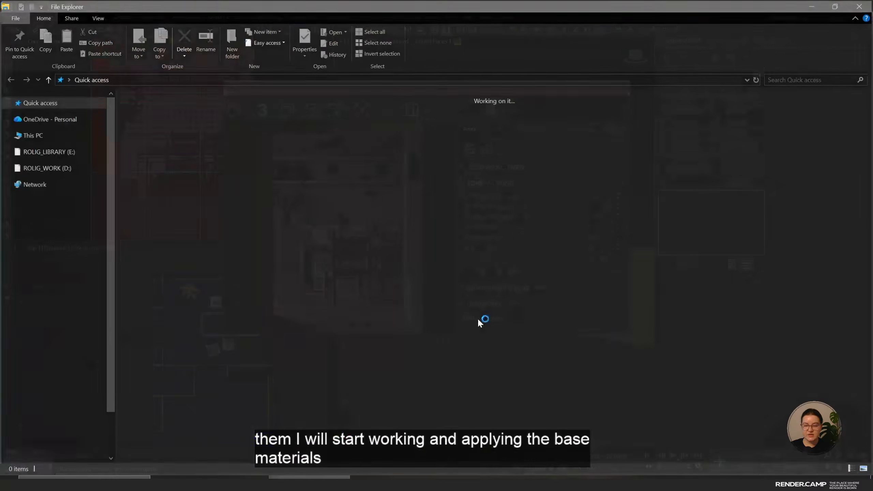
click(813, 3)
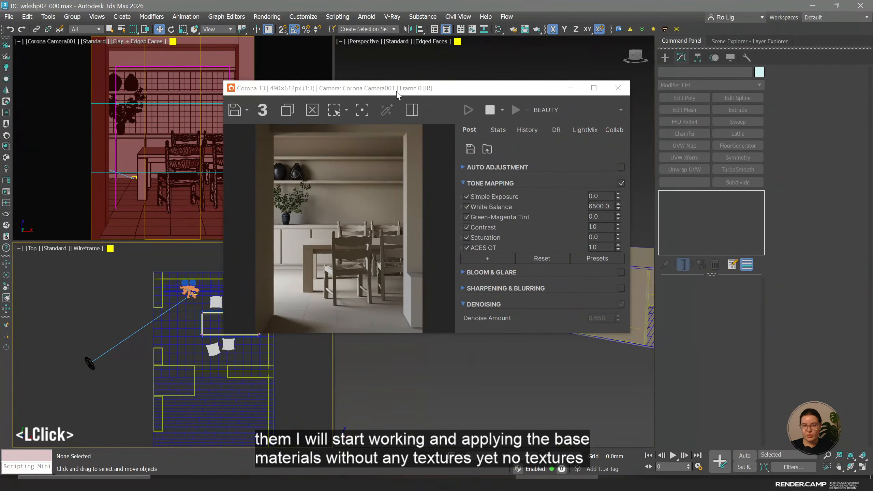
drag(397, 92, 456, 82)
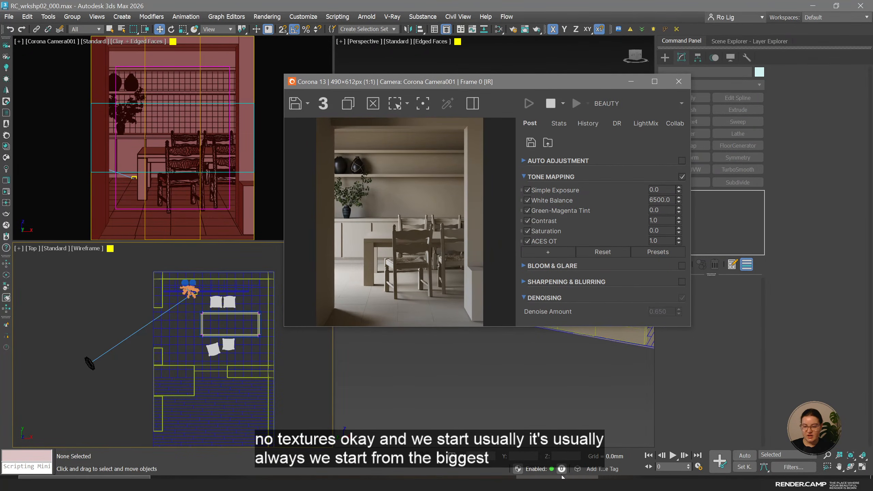
click(474, 482)
click(815, 10)
click(816, 11)
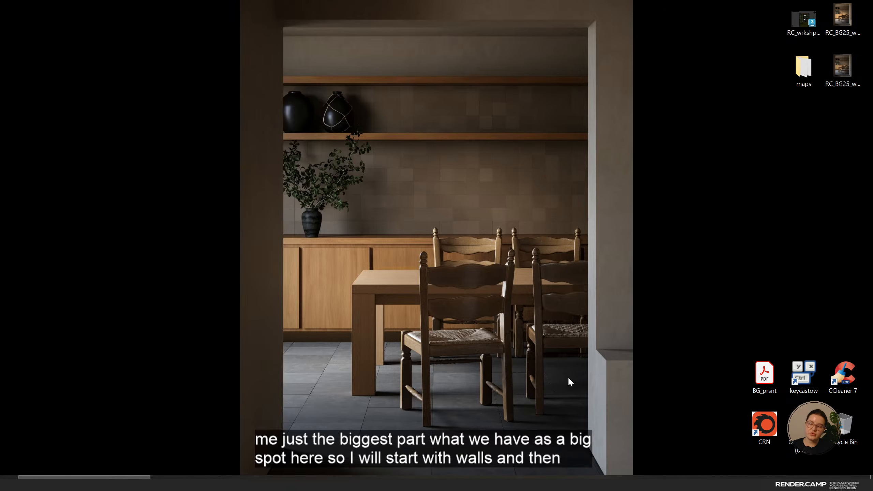
click(555, 477)
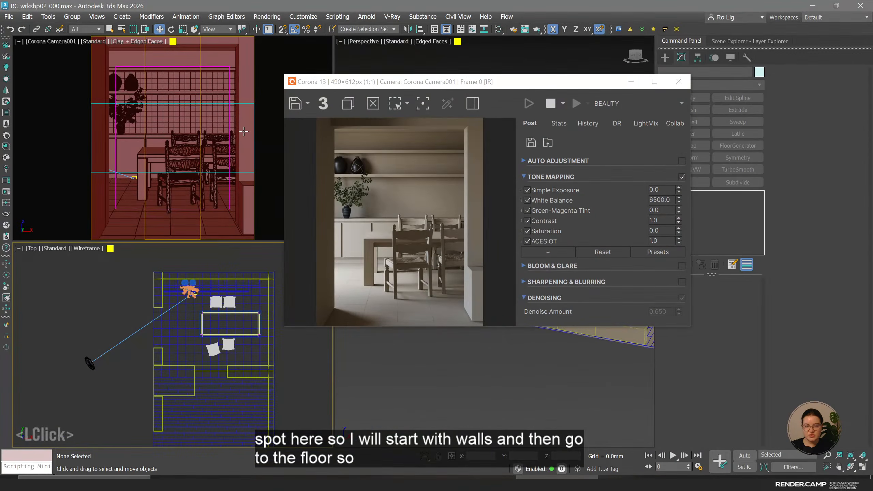
Select the walls in the camera view and highlight their 300_walls layer in the Layer Explorer.
click(247, 137)
drag(422, 82, 314, 67)
click(731, 41)
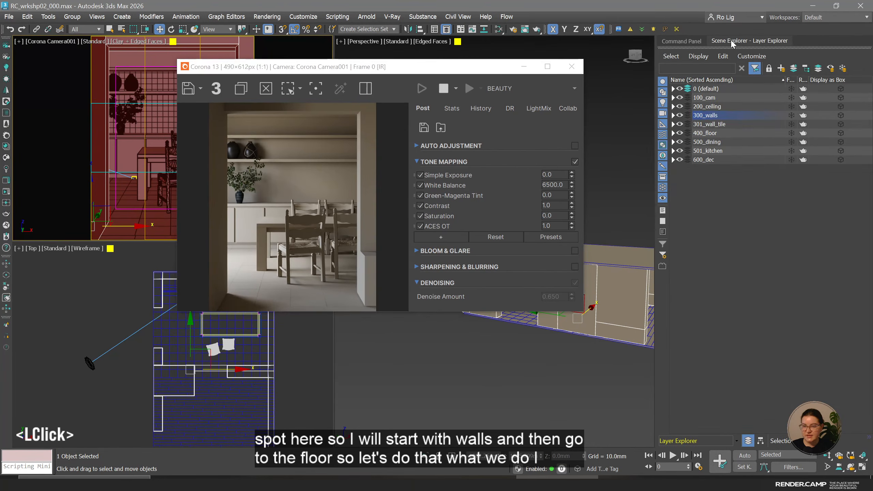
click(715, 116)
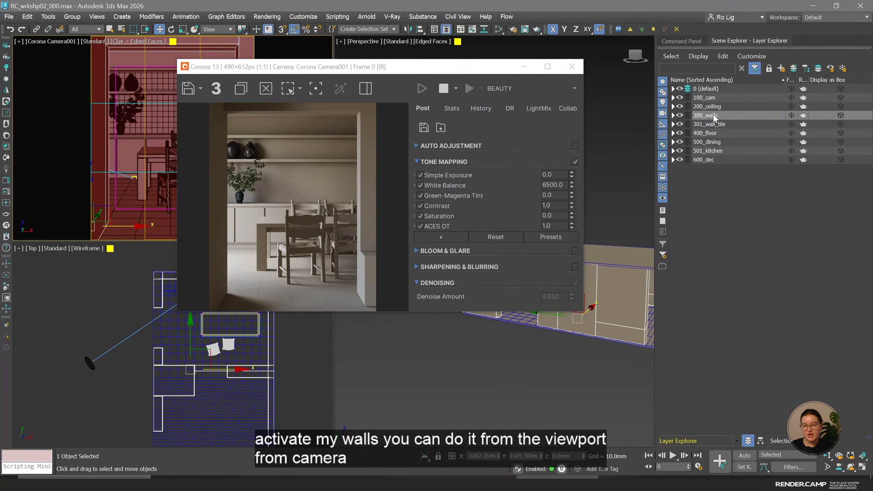
Open the Slate Material Editor and duplicate the CLAY material beside the original.
middle_click(524, 351)
key(m)
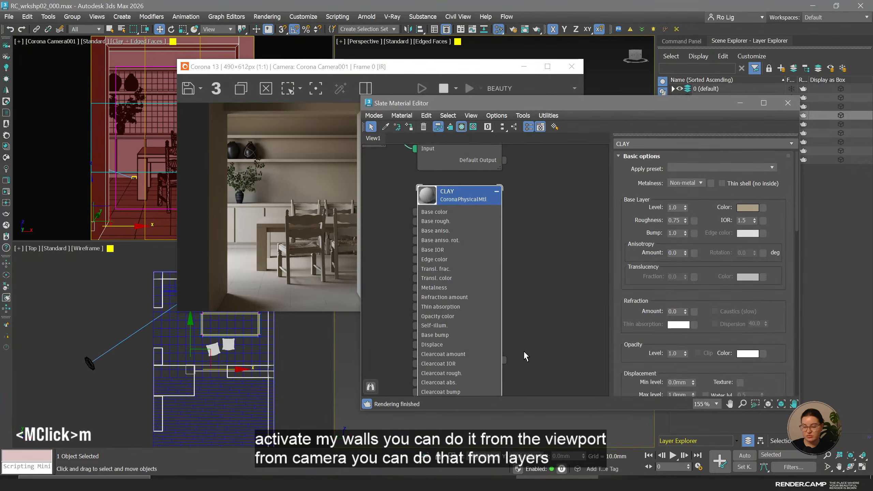
scroll(524, 350, down, 2)
middle_drag(524, 351, 636, 375)
shift+drag(597, 246, 459, 247)
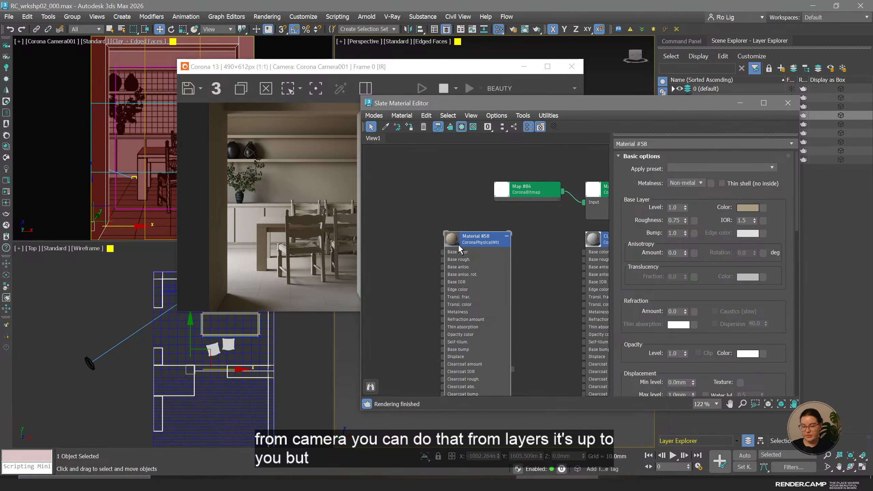
Rename the duplicated clay material to "walls" and move the frame buffer away from the material editor.
click(475, 238)
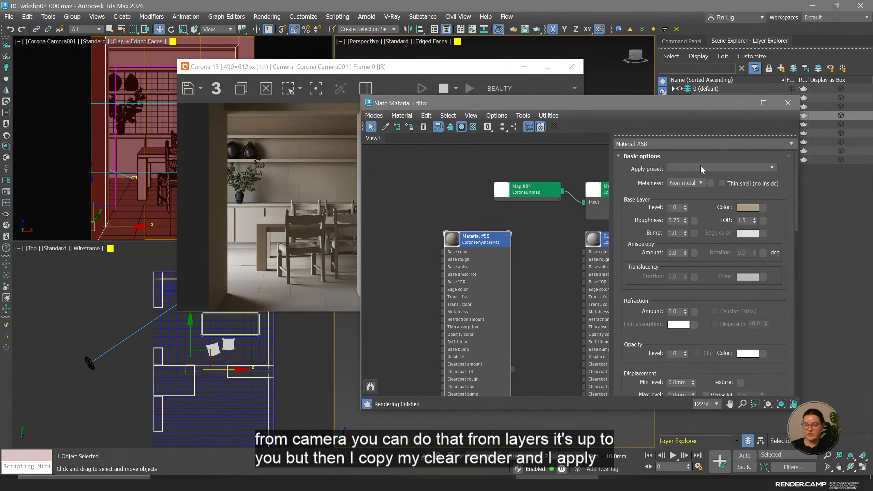
click(687, 144)
text(walls)
key(Return)
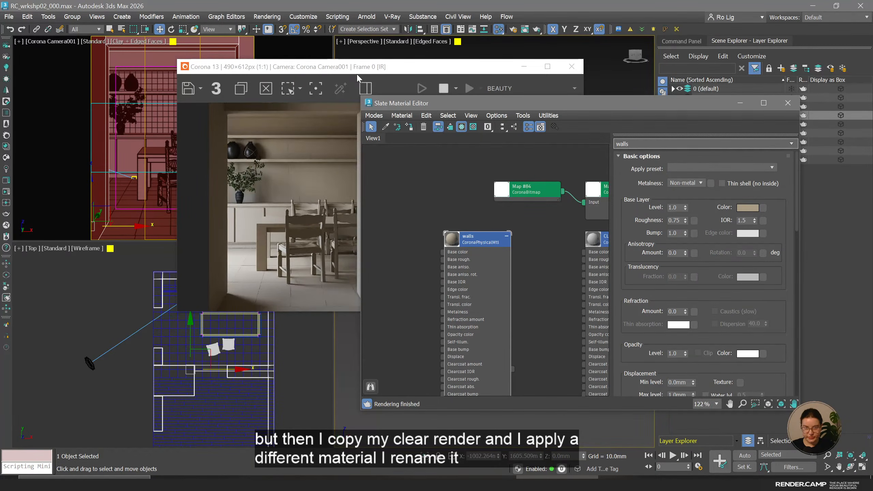
drag(358, 76, 311, 78)
middle_click(542, 332)
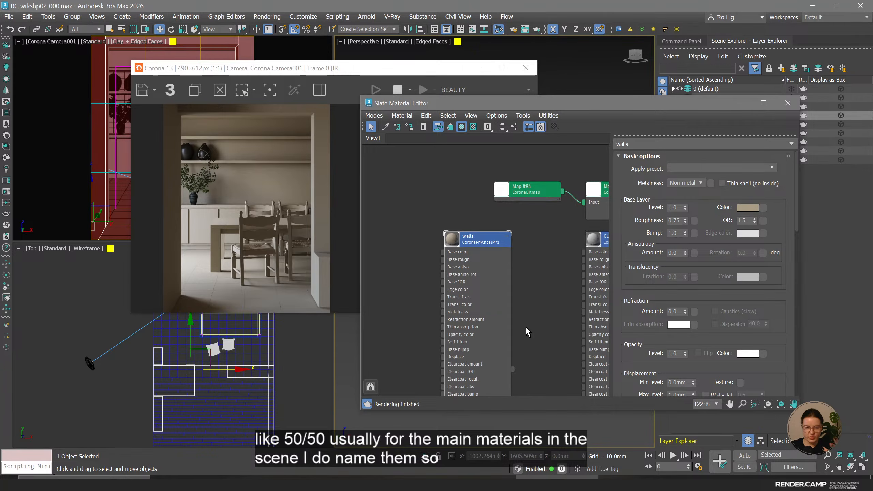
click(472, 240)
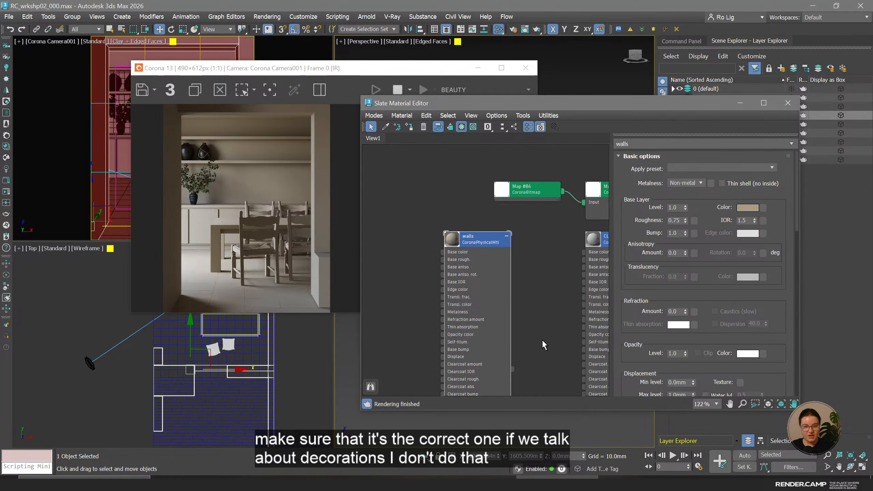
Set the walls material's base roughness to 0.5.
click(678, 221)
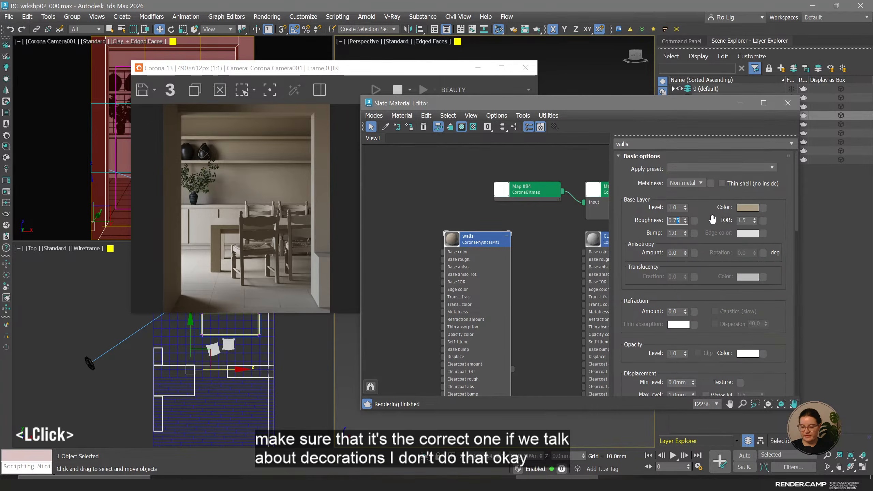
key(BackSpace)
text(5)
key(Return)
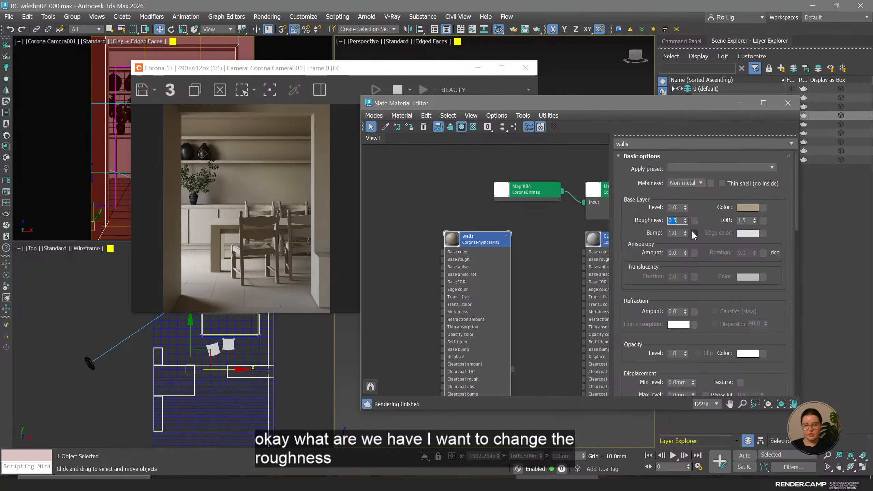
click(679, 220)
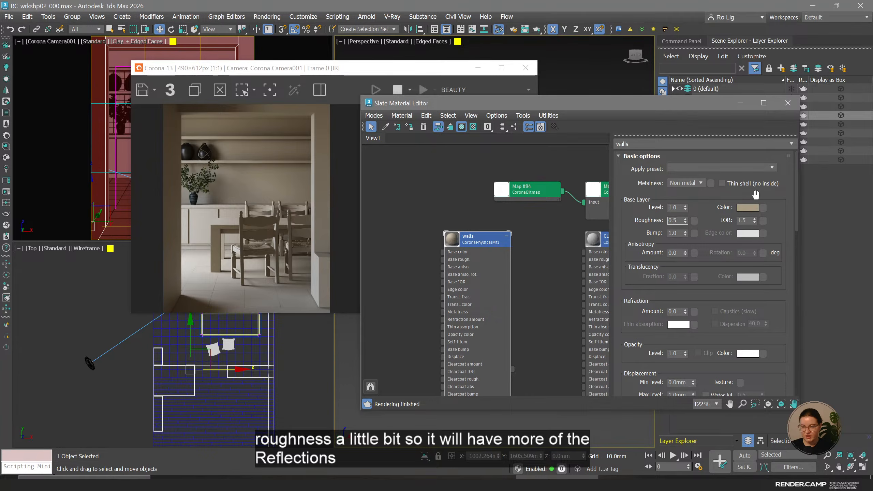
Lighten the walls material's base color to an off-white with value 200 and saturation 50.
click(753, 208)
double_click(725, 156)
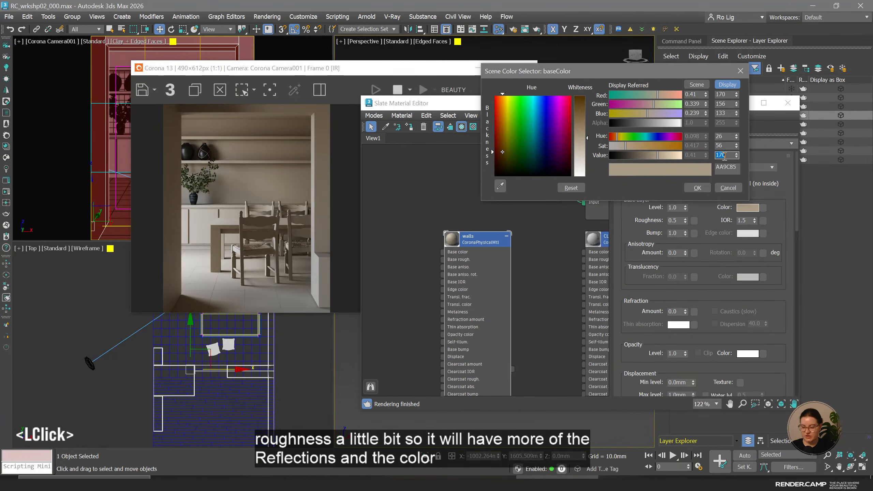
text(185)
key(Return)
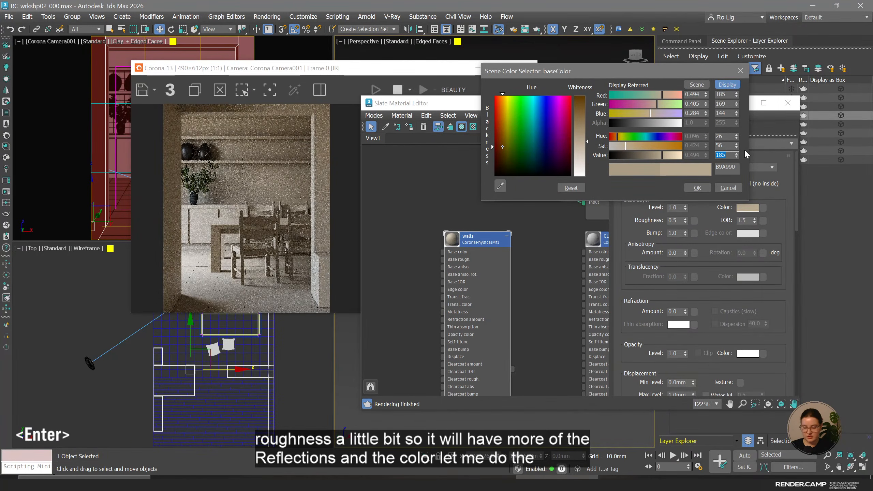
text(200)
key(Return)
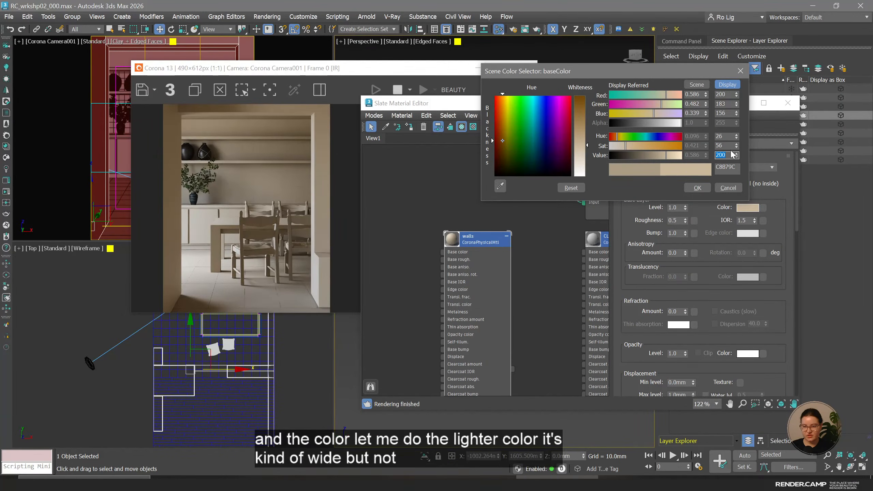
click(727, 136)
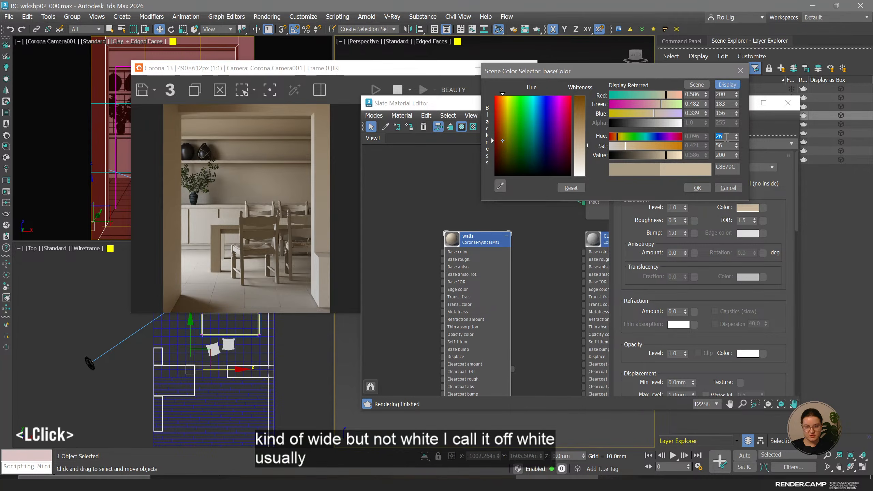
click(725, 146)
text(50)
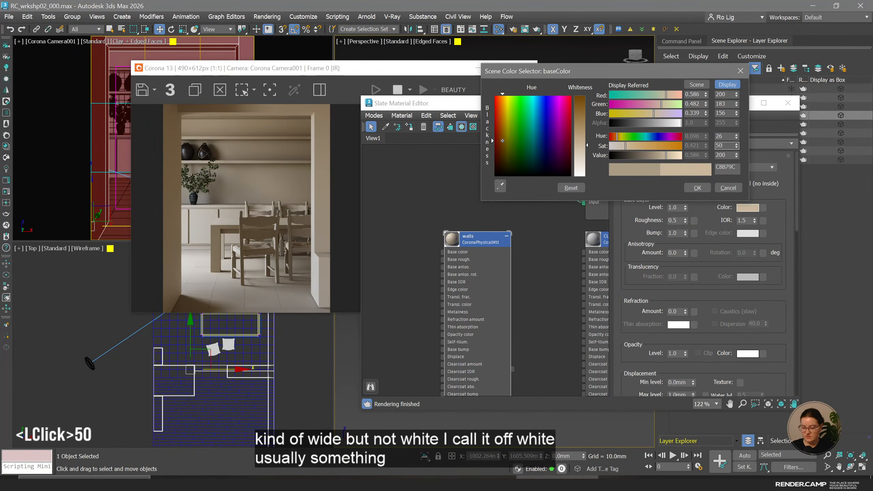
key(Return)
click(701, 190)
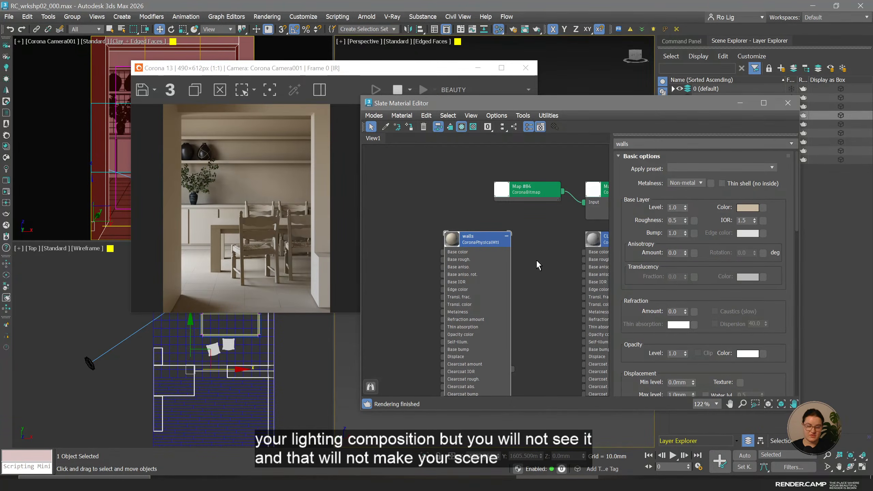
Shift the walls node closer to the CLAY node and select the floor in the camera view, keeping the frame buffer clear of the material editor.
drag(469, 238, 503, 238)
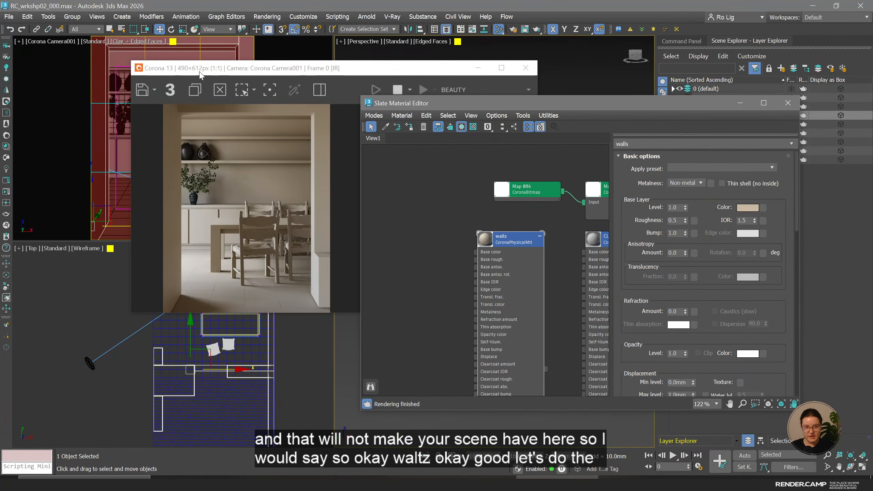
mouse_move(200, 75)
mouse_down()
mouse_move(236, 78)
mouse_move(208, 69)
mouse_up()
click(124, 216)
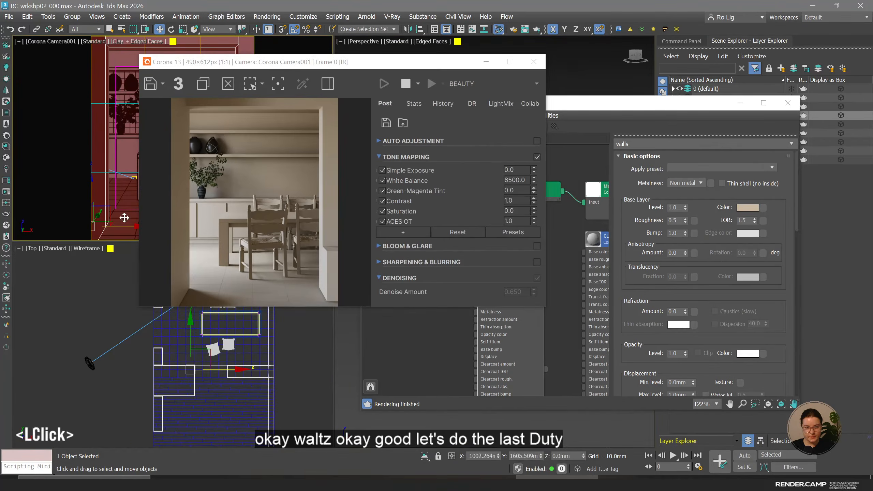
drag(296, 63, 206, 67)
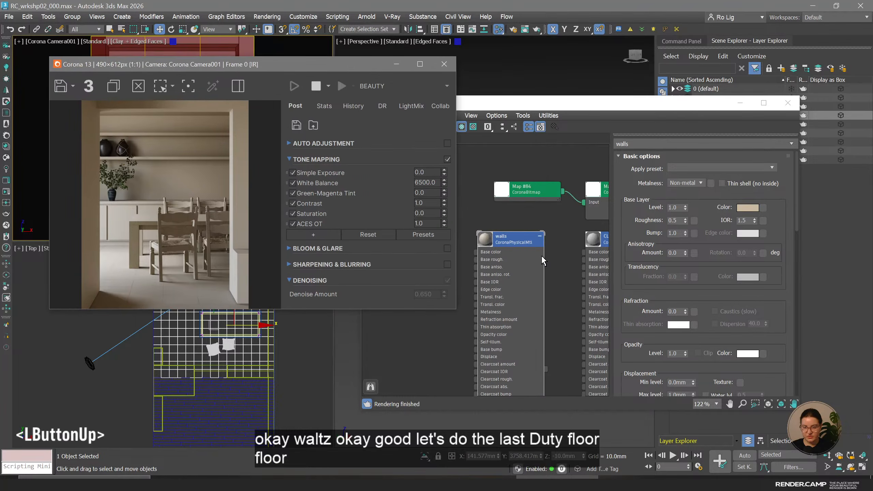
Duplicate the walls material beside the original and rename the copy to "floor_tiles".
shift+drag(508, 241, 418, 241)
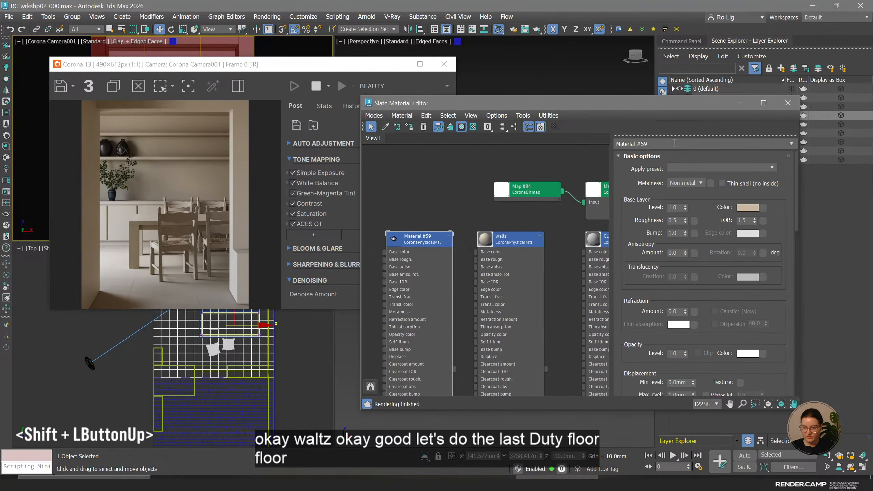
drag(650, 144, 552, 136)
text(floor_tiles)
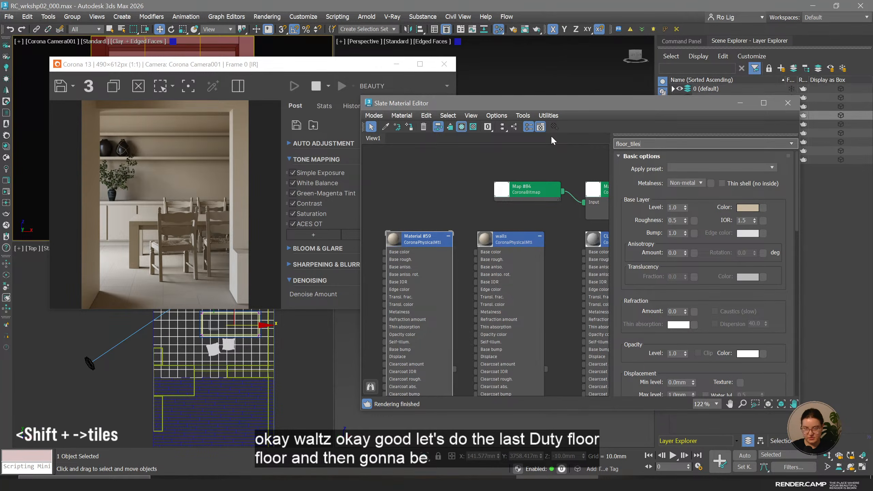
key(Return)
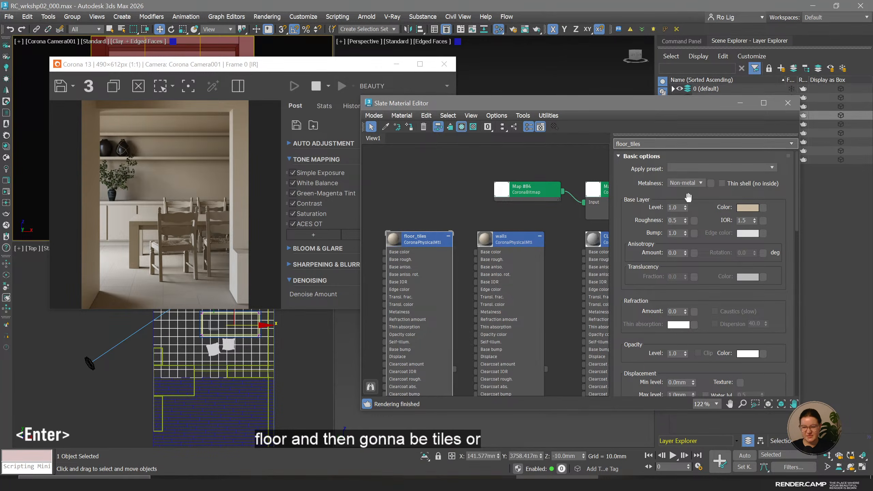
Minimize the open windows to check the floor in the reference image, and return to the render and material editor.
click(870, 482)
click(870, 482)
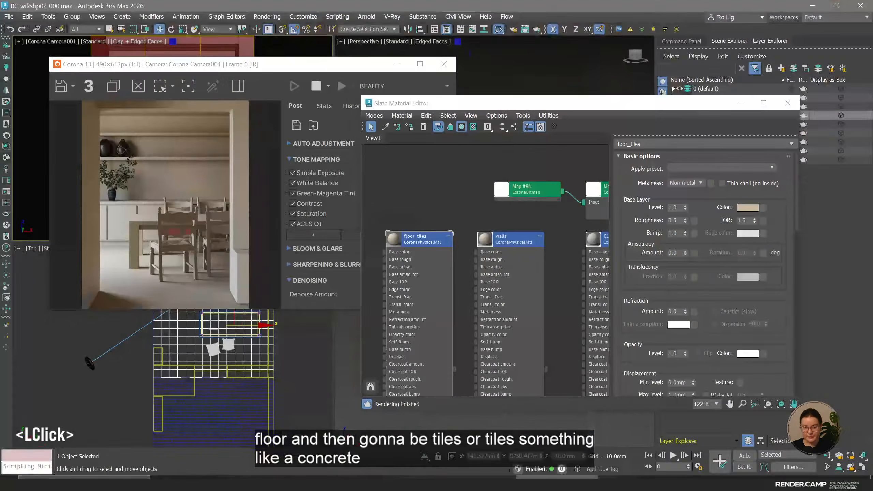
click(870, 482)
click(871, 481)
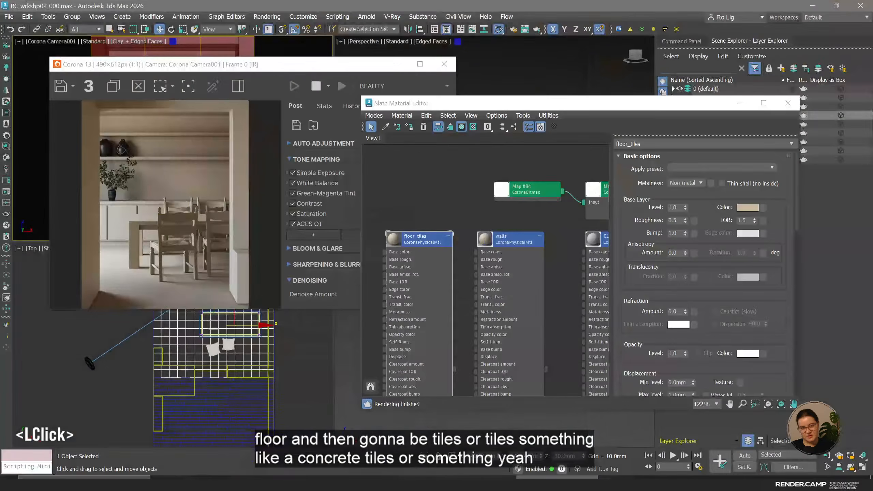
click(203, 224)
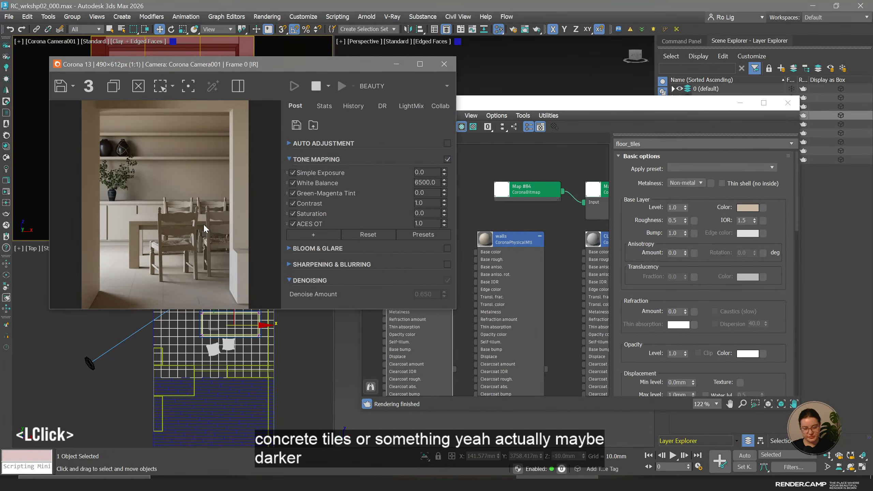
Darken the floor_tiles base color to value 155 and reduce its saturation to 30.
middle_click(542, 215)
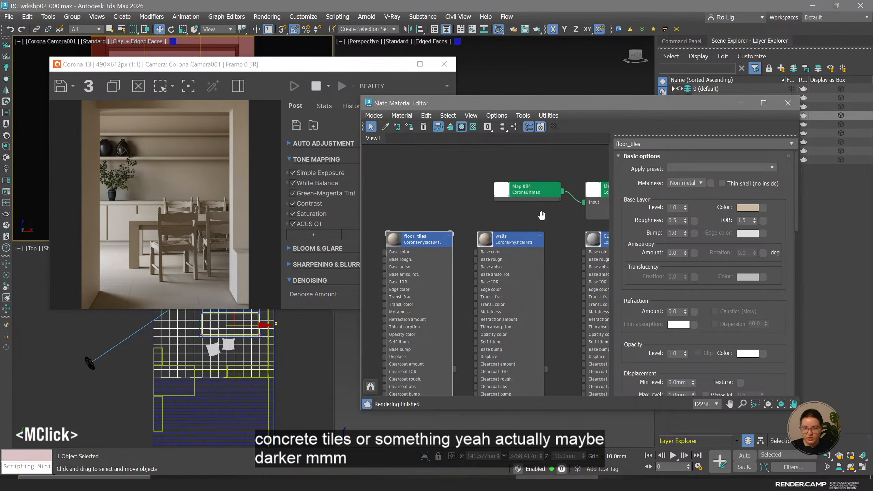
middle_drag(442, 229, 575, 188)
click(543, 202)
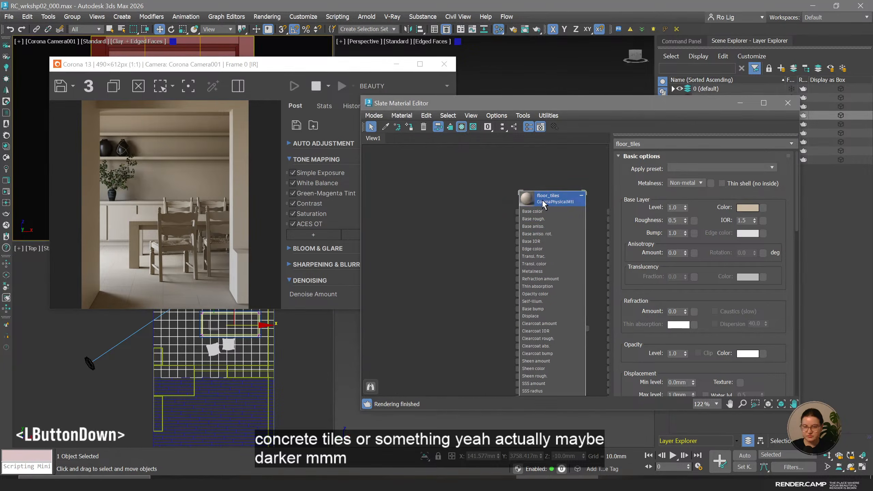
click(748, 207)
double_click(711, 157)
text(175)
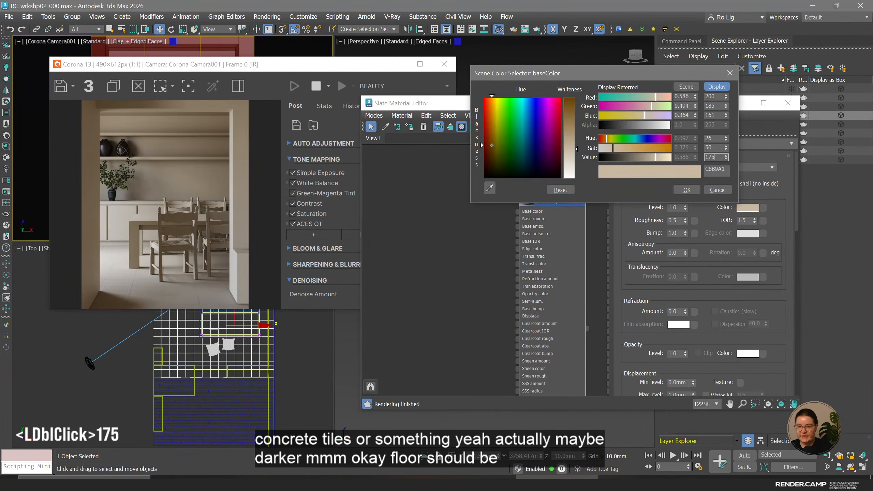
key(Return)
text(155)
key(Return)
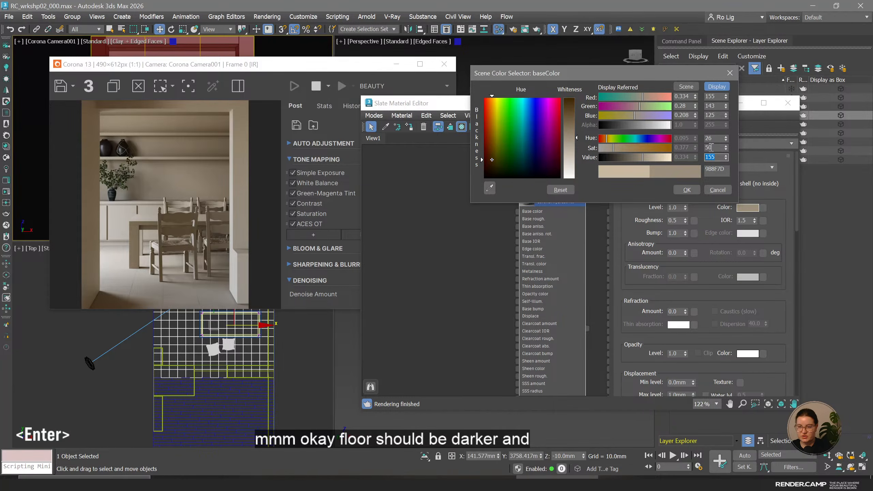
double_click(712, 148)
text(30)
key(Return)
click(690, 189)
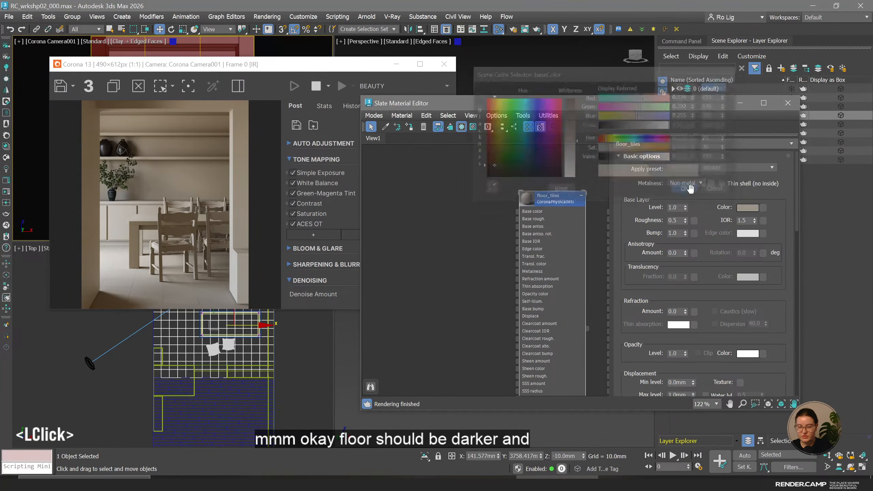
Assign the floor_tiles material to the selected floor and set its roughness to 0.6.
drag(196, 65, 211, 86)
click(432, 142)
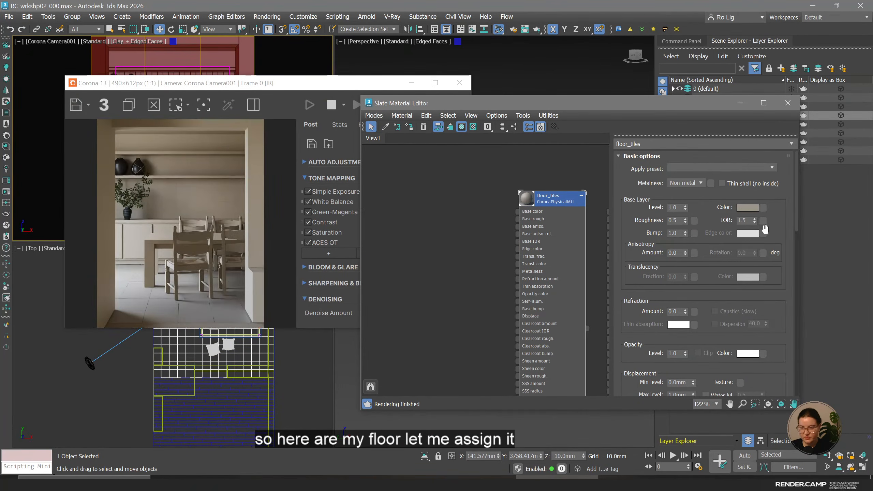
click(681, 221)
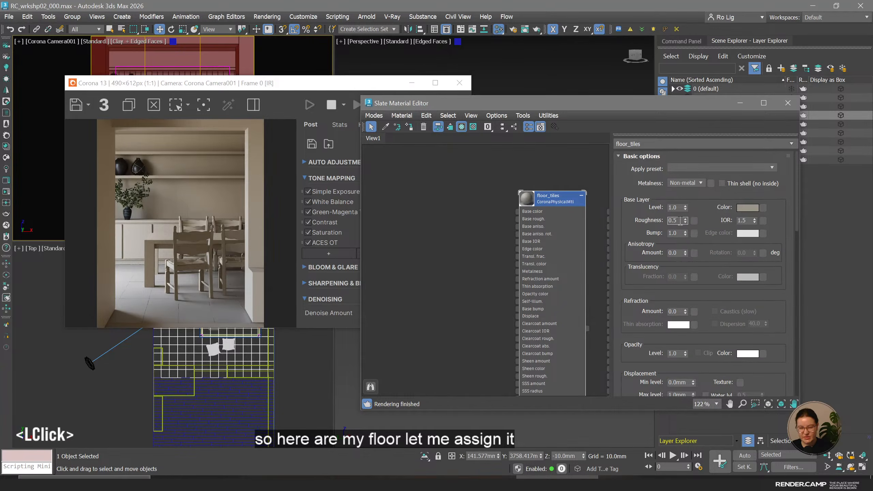
key(BackSpace)
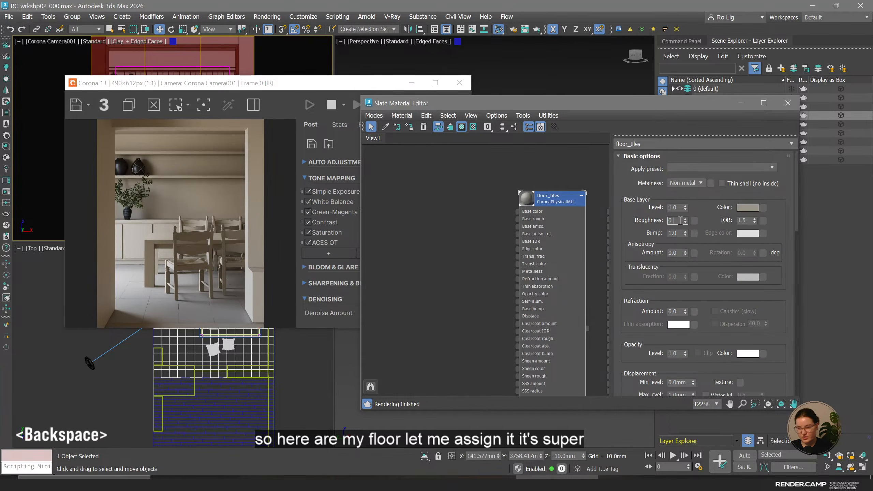
text(6)
key(Return)
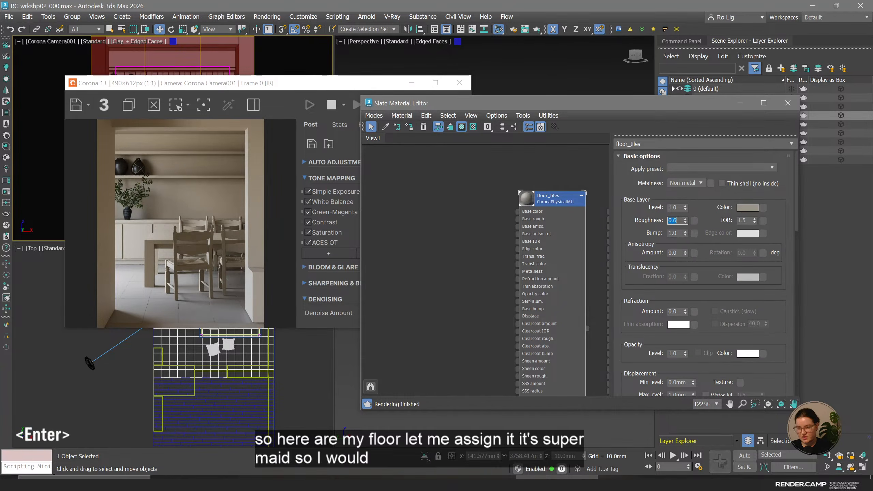
Darken the floor_tiles base color further, trying values 125 and 100 and settling on 90.
click(750, 208)
double_click(726, 155)
text(125)
key(Return)
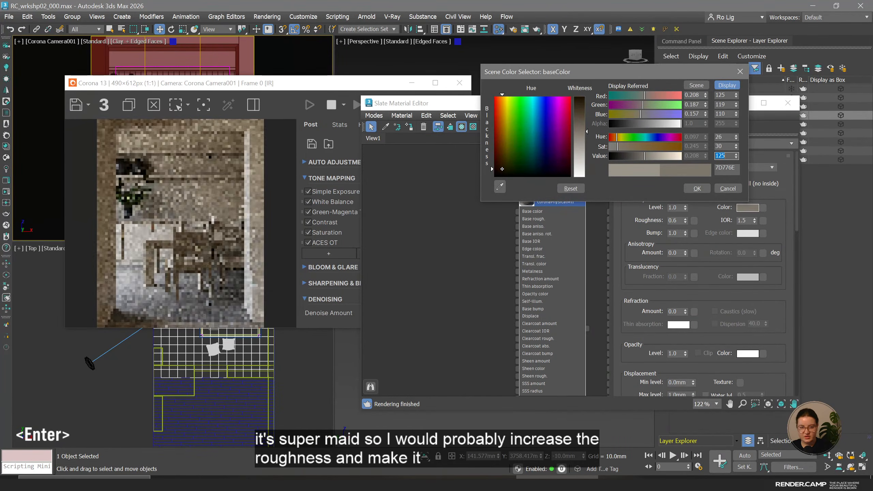
text(100)
key(Return)
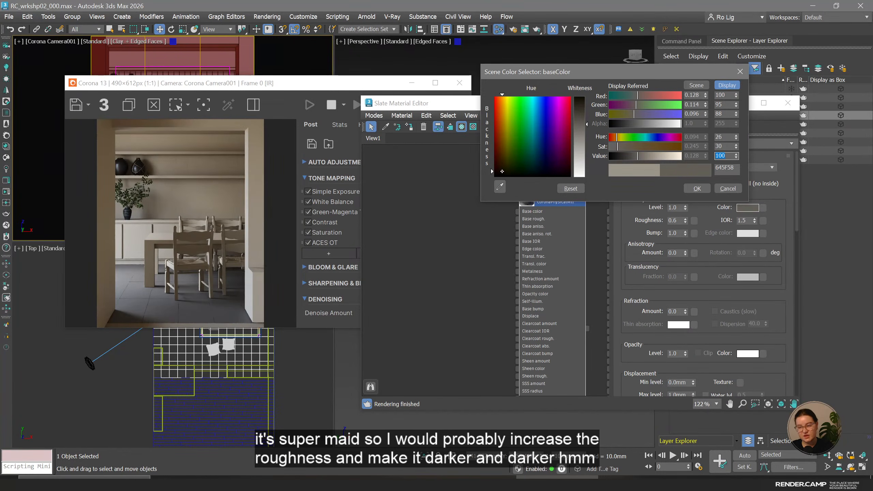
text(90)
key(Return)
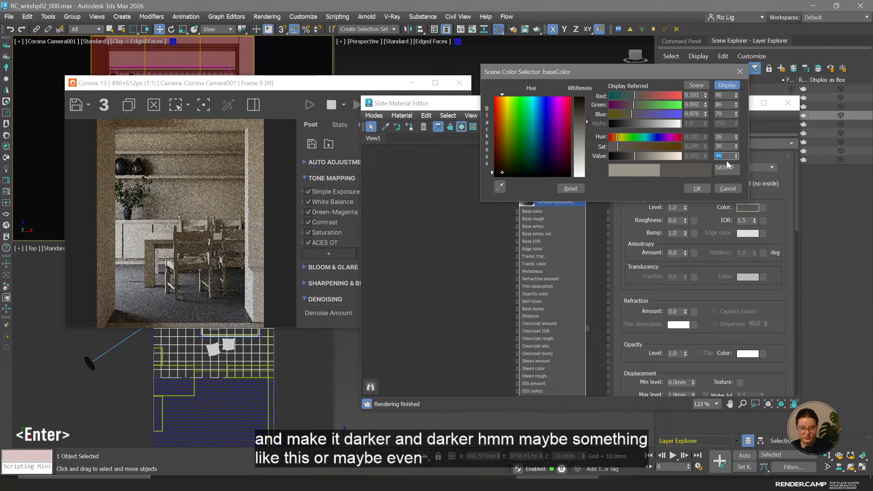
click(701, 190)
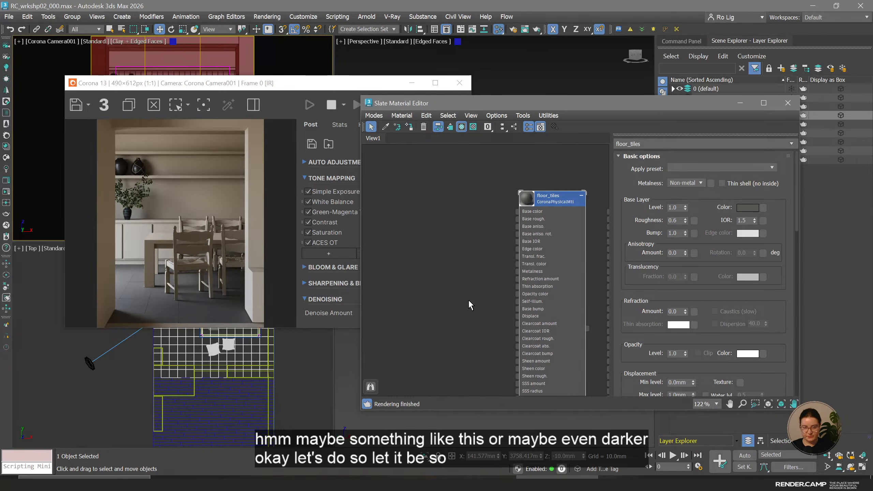
Select the wall tiles behind the shelves in the camera view and reposition the frame buffer beside the material editor.
drag(201, 90, 161, 172)
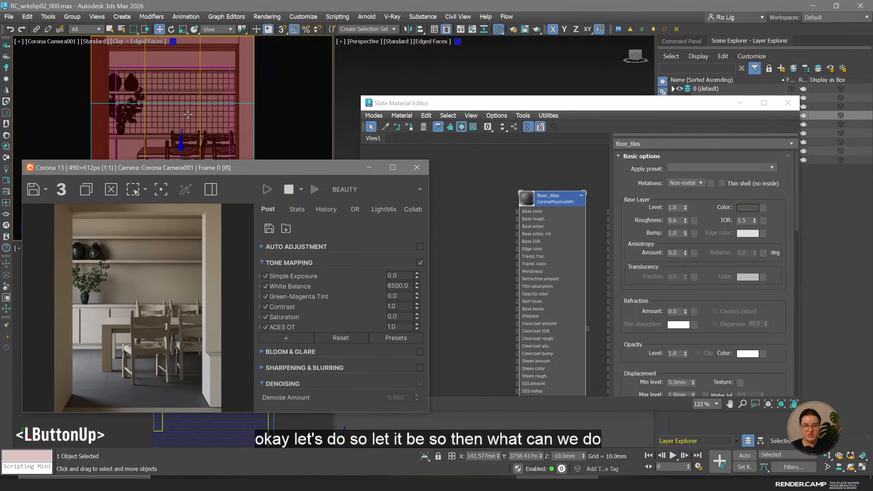
click(186, 90)
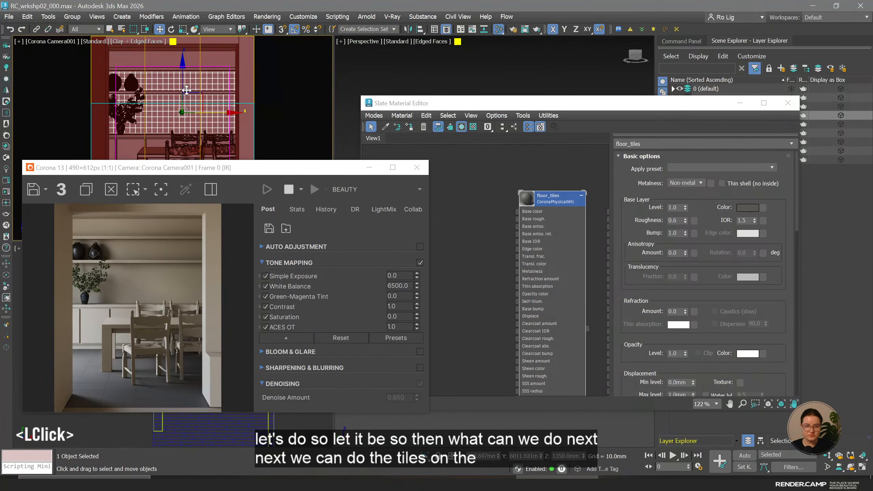
drag(233, 169, 251, 121)
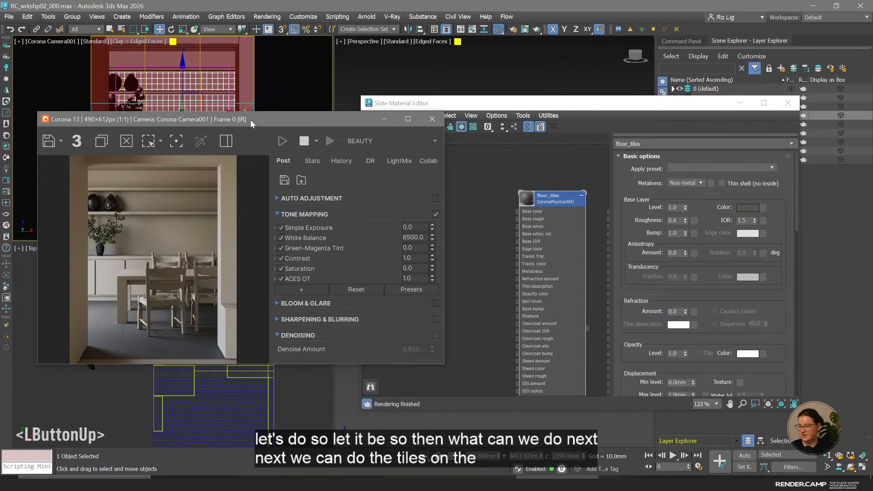
middle_click(546, 256)
scroll(546, 255, down, 4)
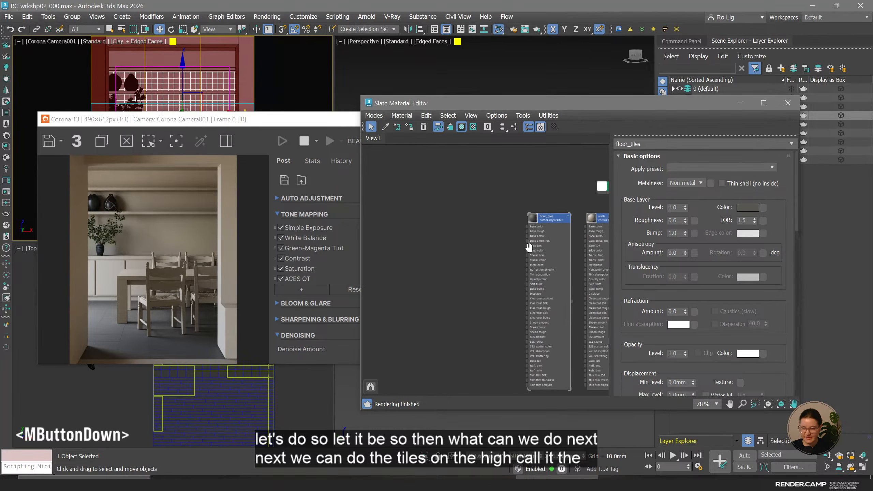
Duplicate the walls material node and name the copy mosaic.
middle_drag(530, 249, 467, 229)
shift+drag(542, 199, 425, 203)
double_click(426, 203)
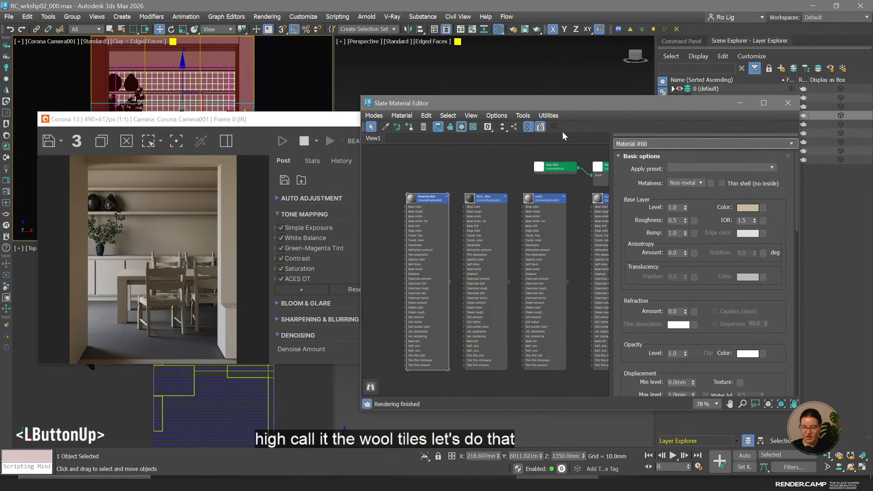
text(mo)
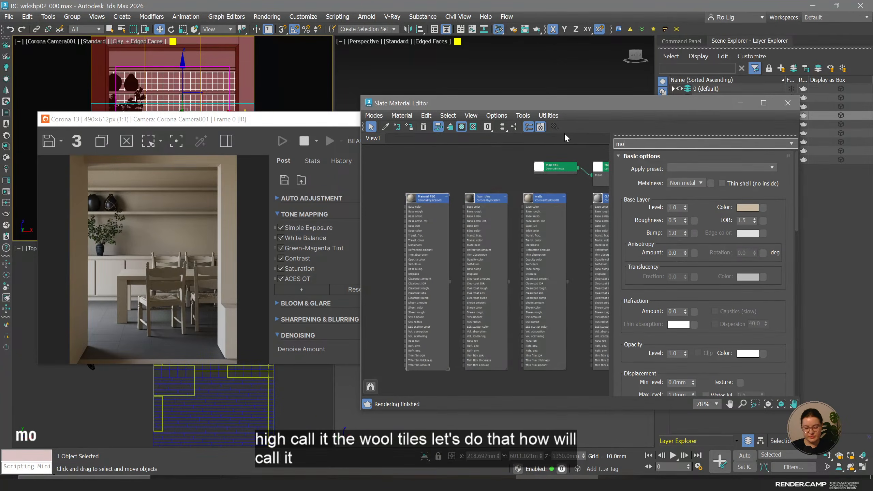
text(saic)
key(Return)
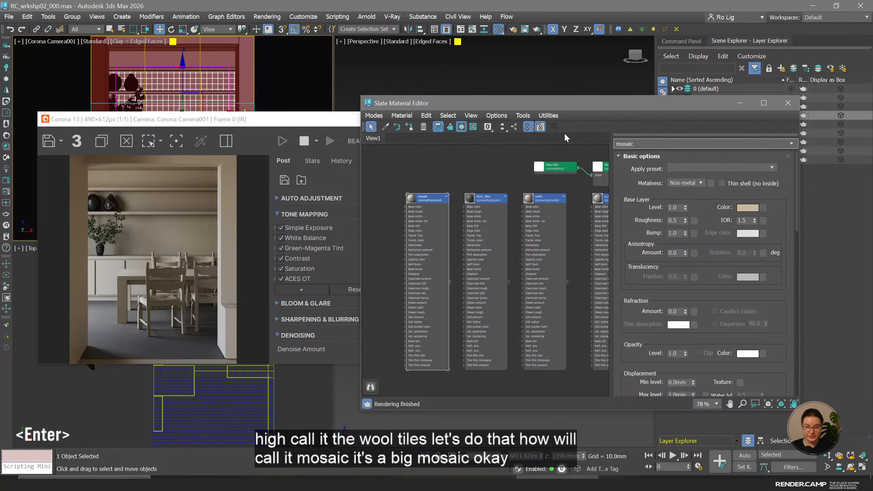
Assign the mosaic material to the selected wall tiles and set its roughness to 0.4.
scroll(421, 220, up, 1)
scroll(420, 216, up, 3)
click(419, 191)
click(409, 127)
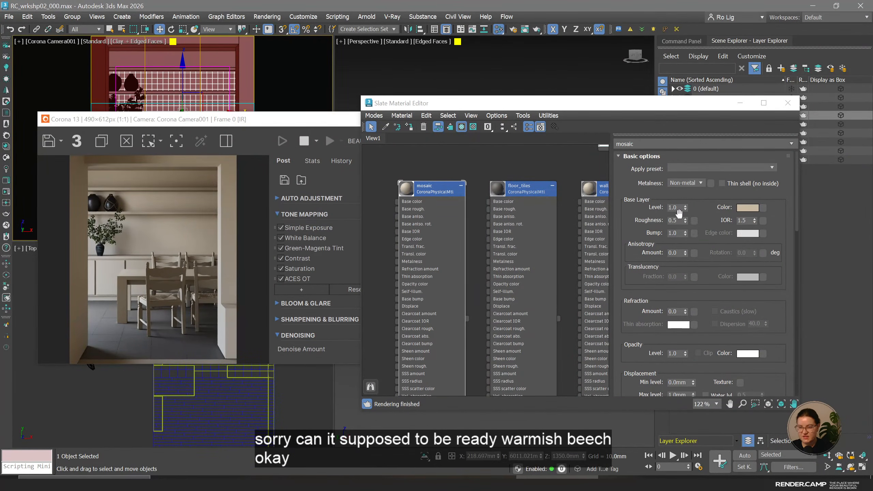
click(677, 220)
key(BackSpace)
text(4)
key(Return)
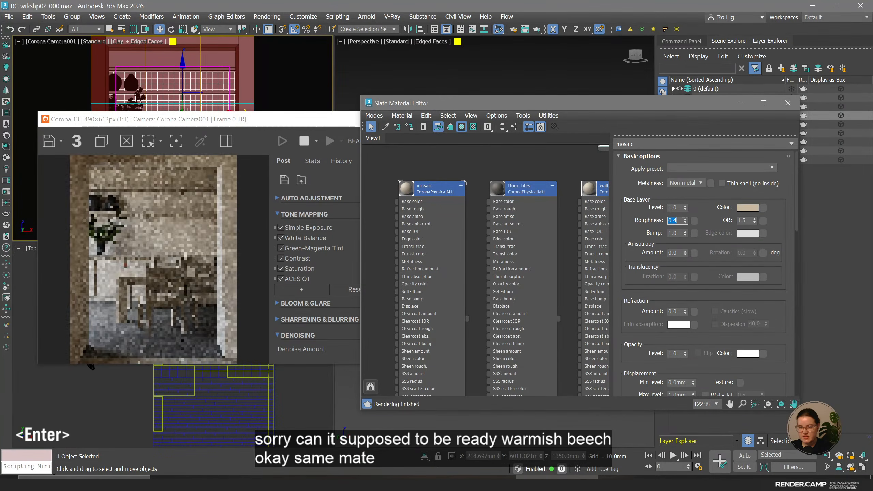
click(434, 188)
click(409, 128)
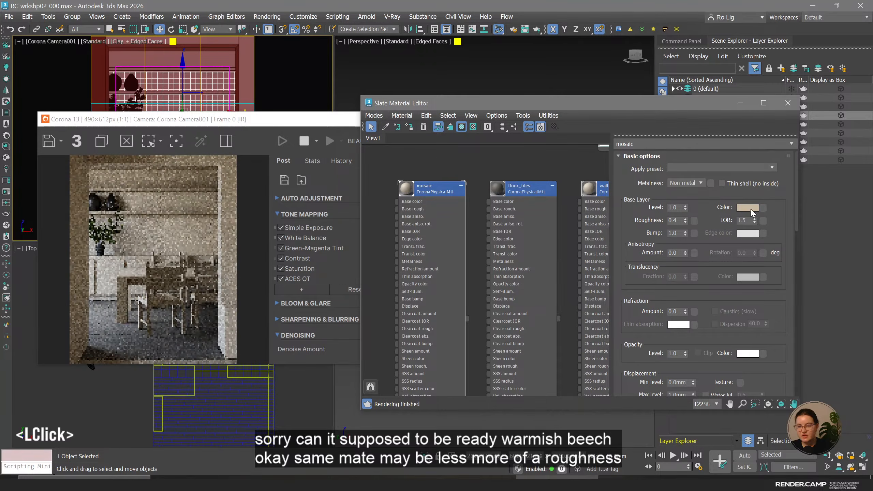
Darken the mosaic base color to value 175 and set its hue to 24.
click(748, 208)
double_click(724, 159)
text(175)
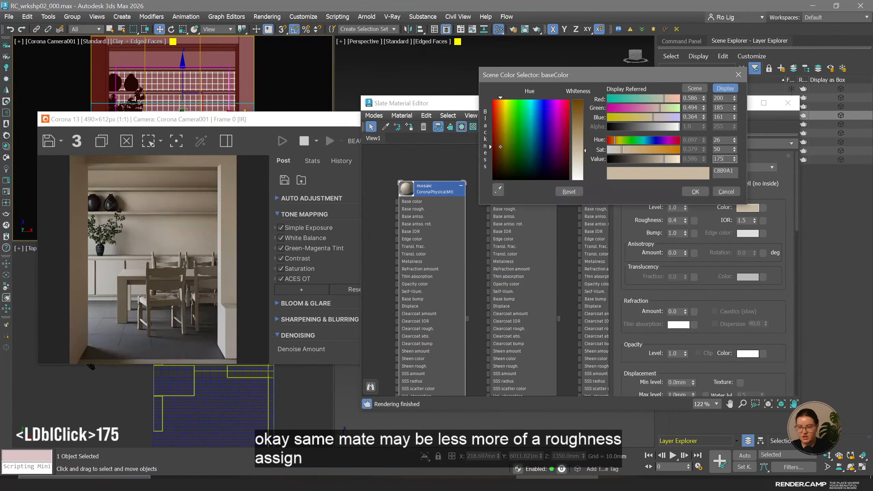
key(Return)
double_click(725, 140)
text(2)
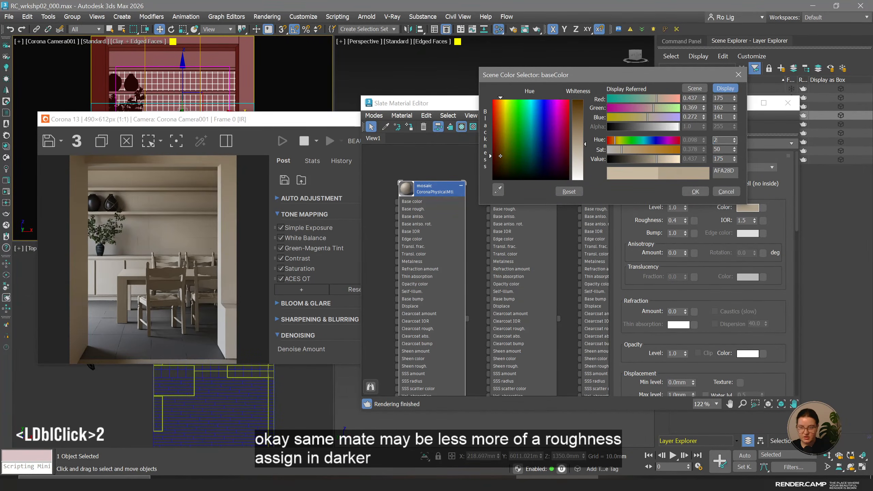
text(4)
key(Return)
Raise the mosaic base color's saturation, trying 100 and settling on 80, and set its hue to 22.
click(724, 149)
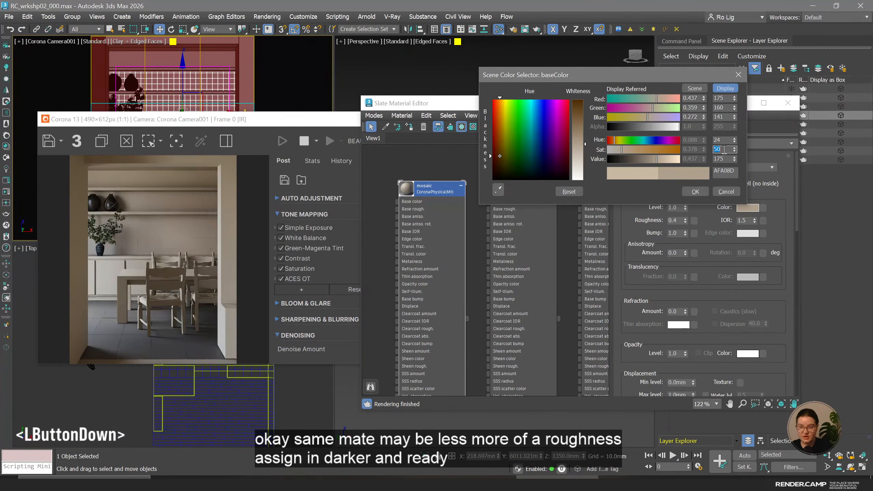
text(100)
key(Return)
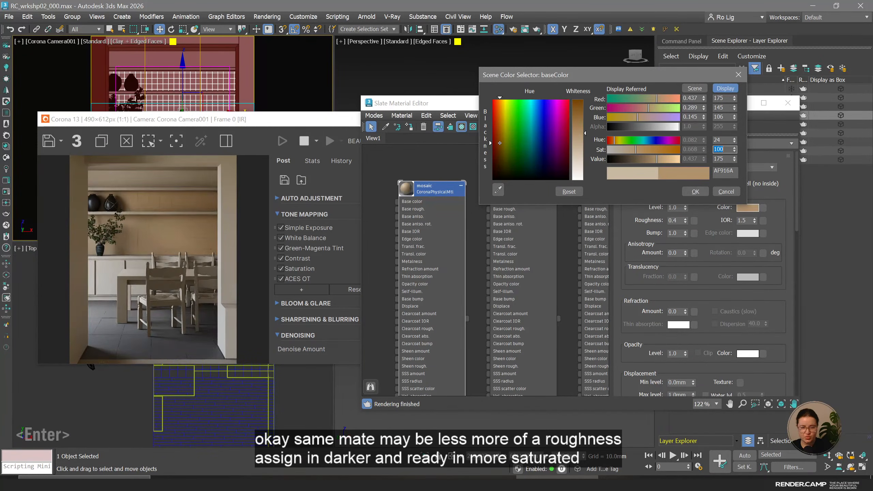
text(80)
key(Return)
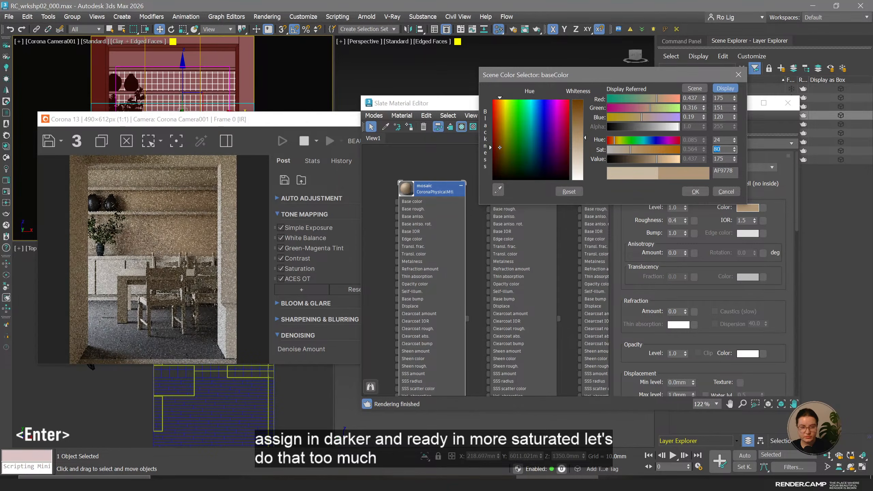
double_click(722, 140)
text(22)
key(Return)
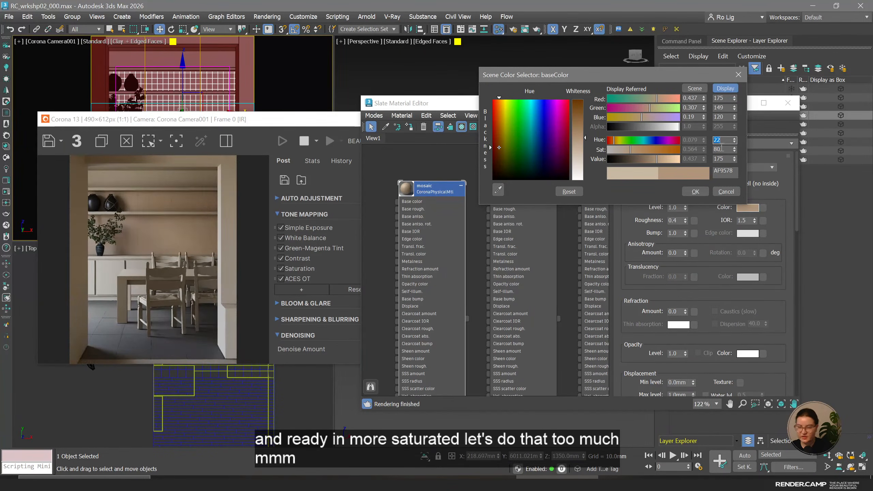
double_click(725, 159)
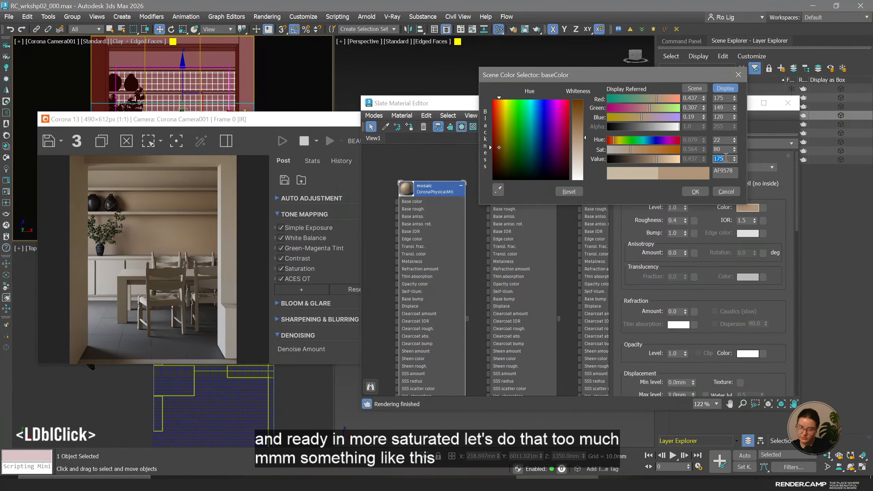
click(695, 191)
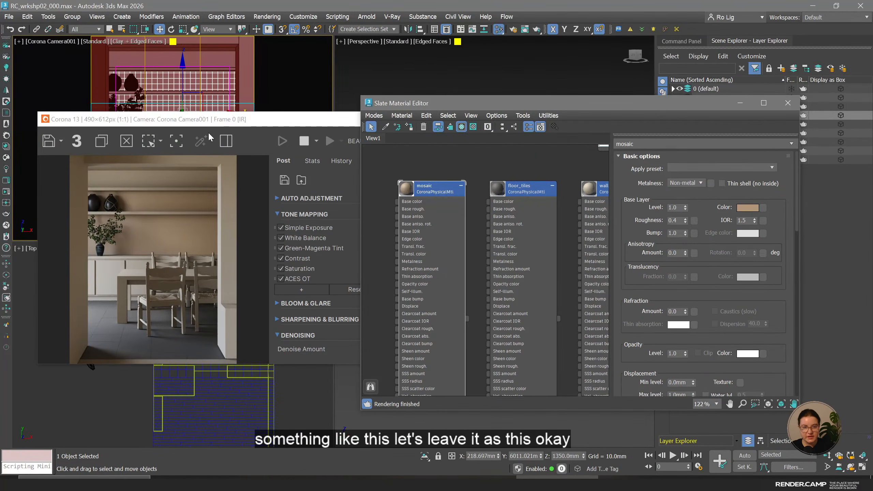
Select all wooden objects in the camera view: the plank floor, shelves, cabinets, table and chairs.
drag(202, 121, 211, 272)
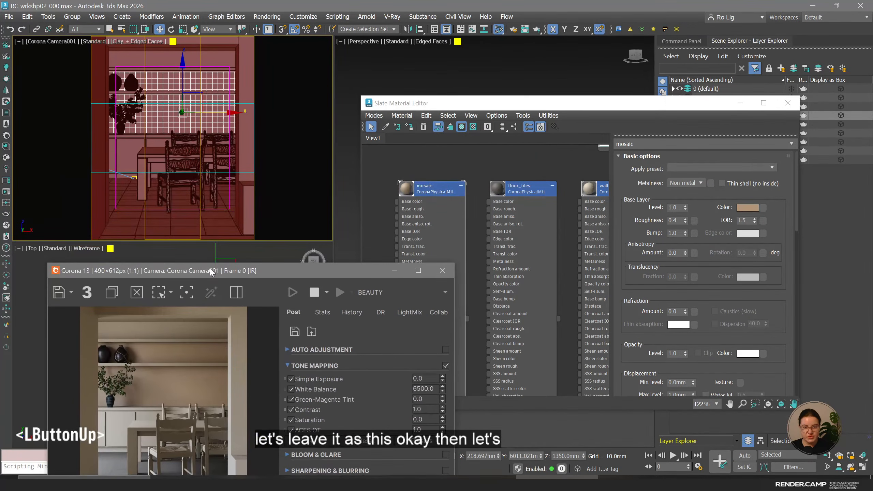
click(224, 236)
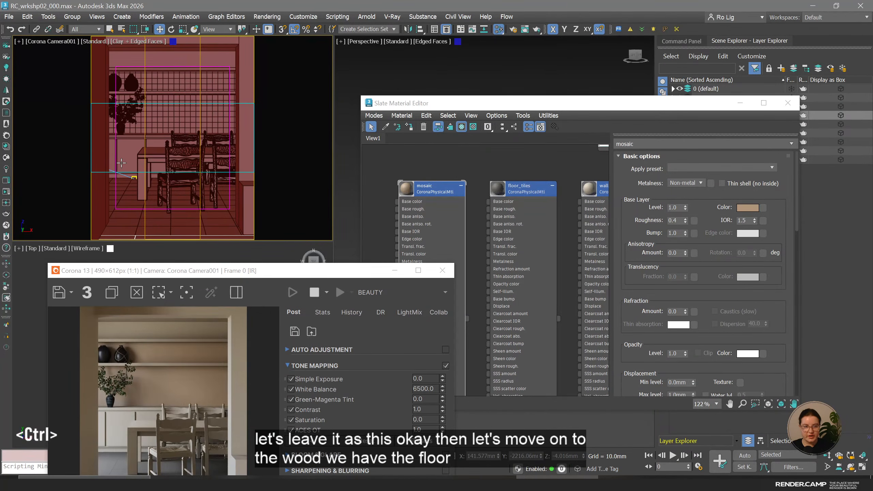
ctrl+click(192, 94)
ctrl+click(167, 93)
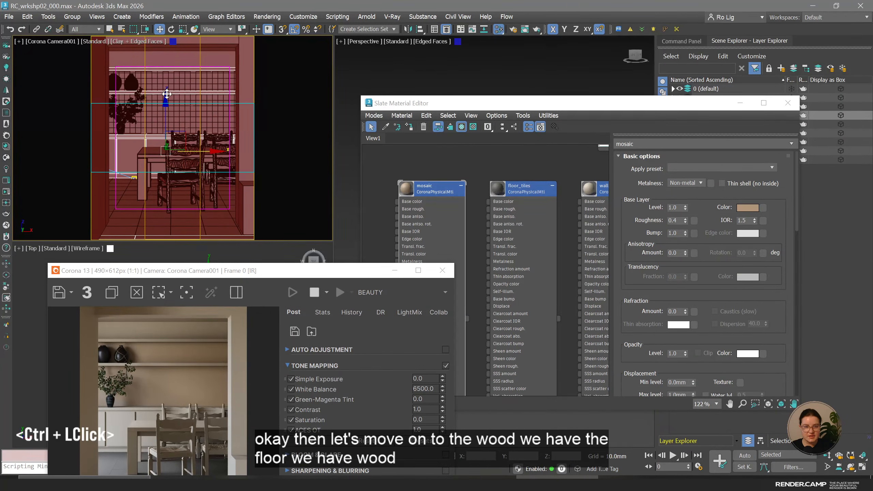
ctrl+click(165, 154)
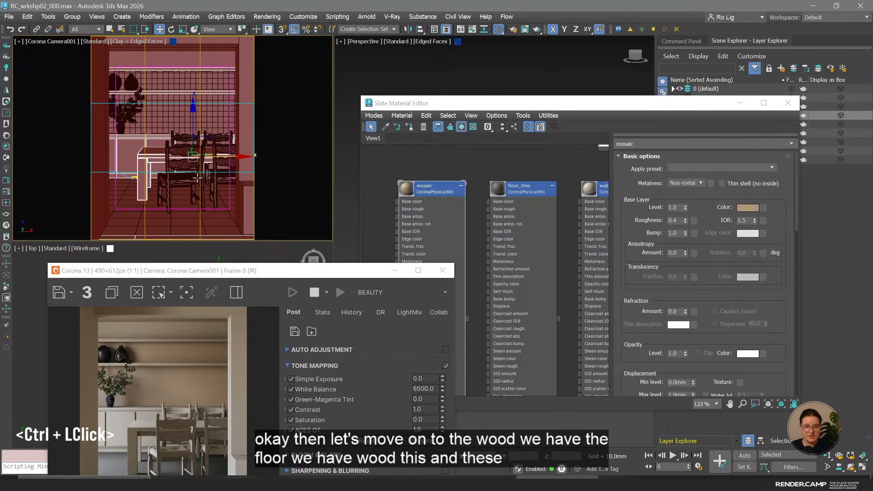
ctrl+click(187, 151)
ctrl+click(183, 139)
ctrl+click(224, 138)
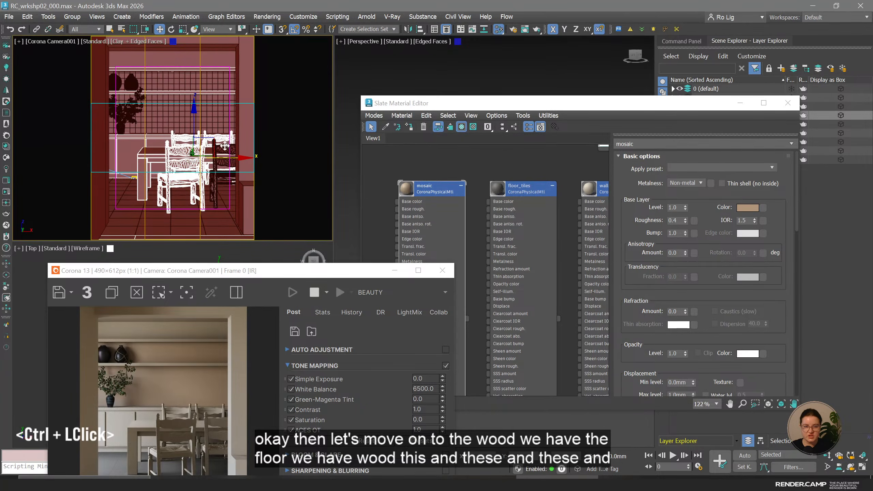
ctrl+click(222, 147)
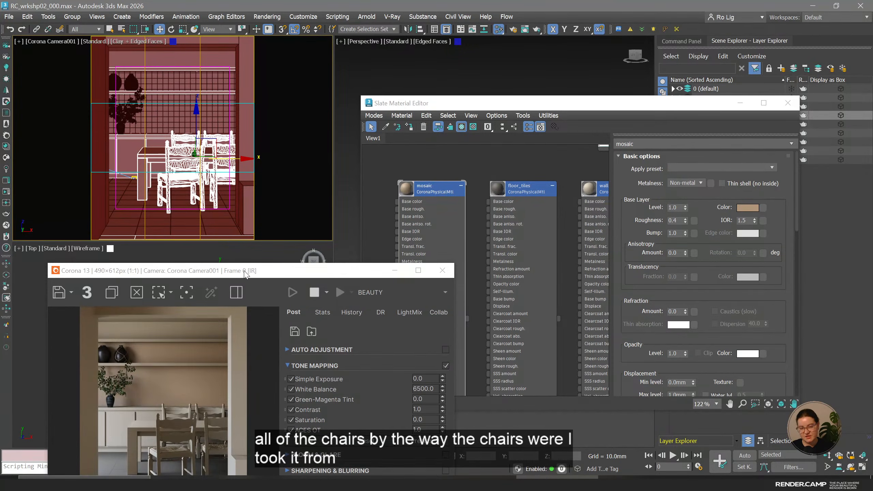
Duplicate the mosaic material node and name the copy wood.
drag(245, 274, 237, 77)
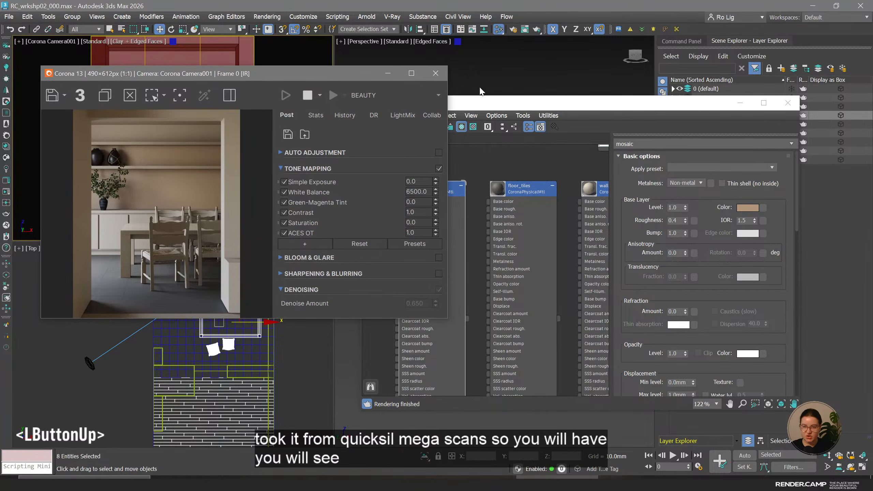
click(515, 106)
scroll(433, 227, down, 3)
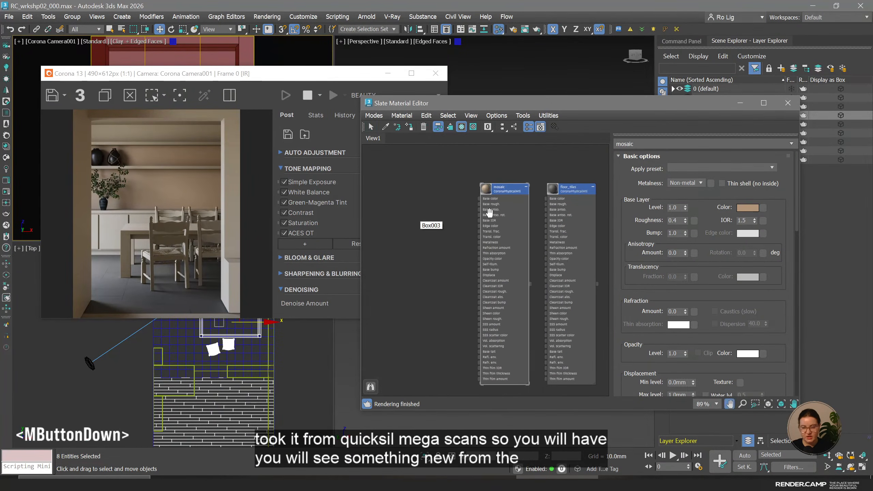
shift+drag(498, 193, 426, 194)
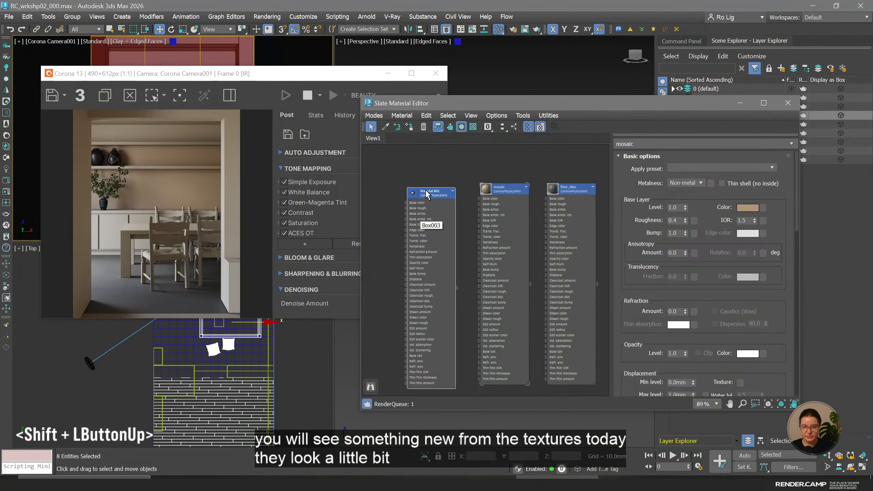
click(428, 196)
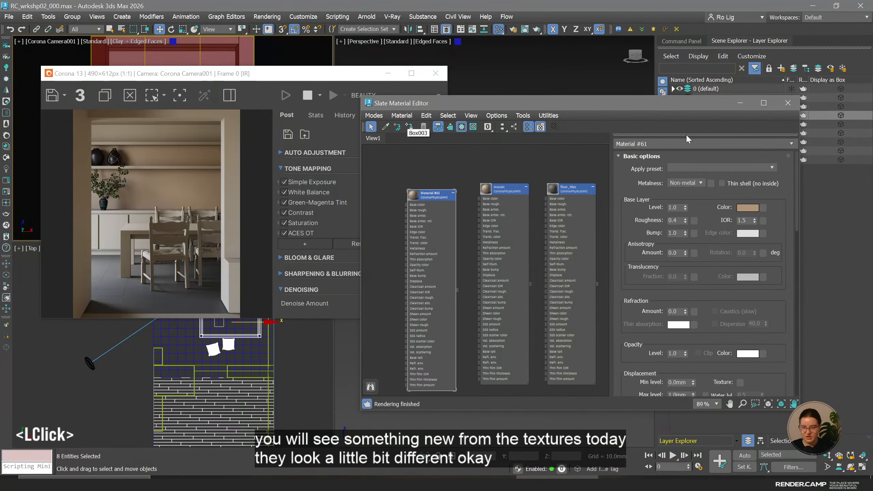
click(656, 143)
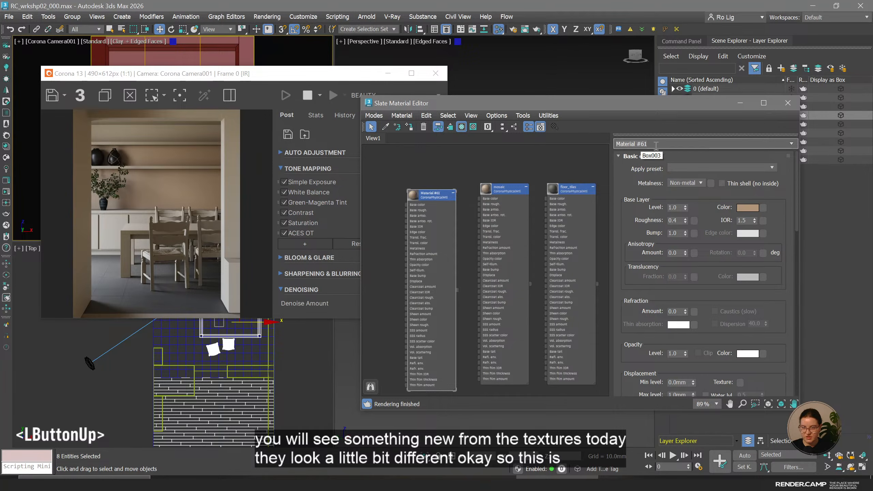
drag(656, 144, 612, 144)
text(wood)
key(Return)
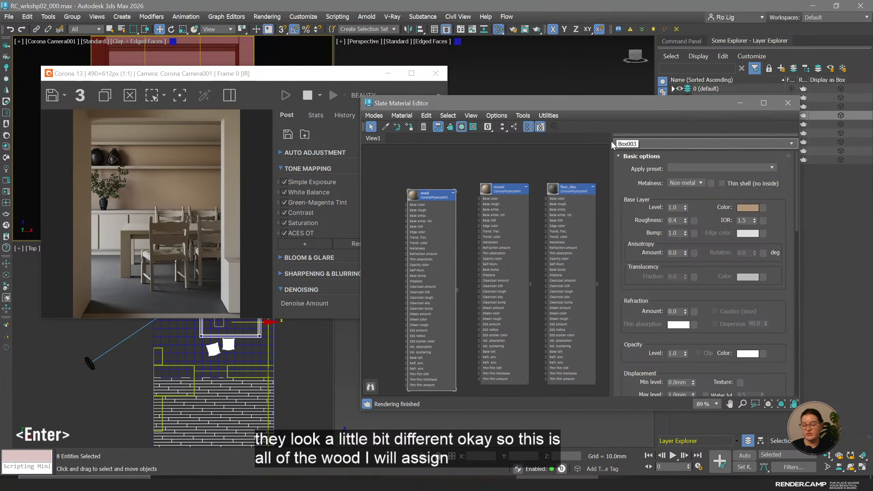
Assign the wood material to the selected wooden objects and darken its base color to value 155.
click(433, 194)
click(409, 127)
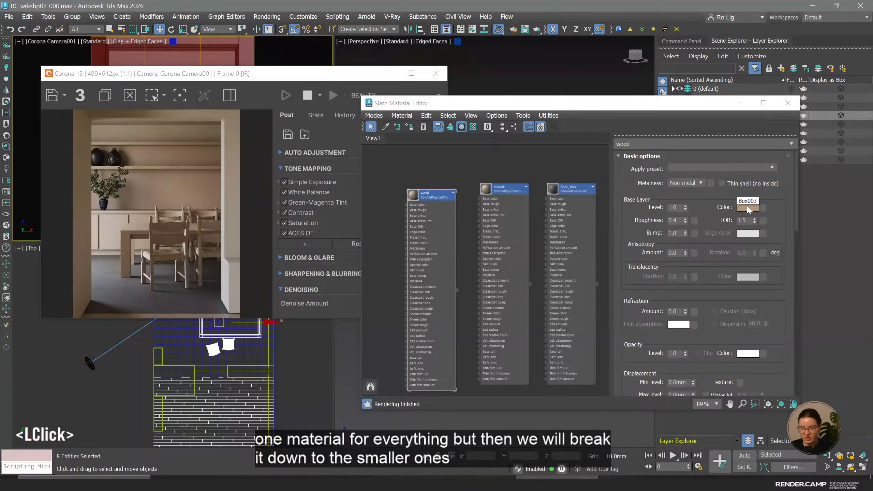
click(746, 208)
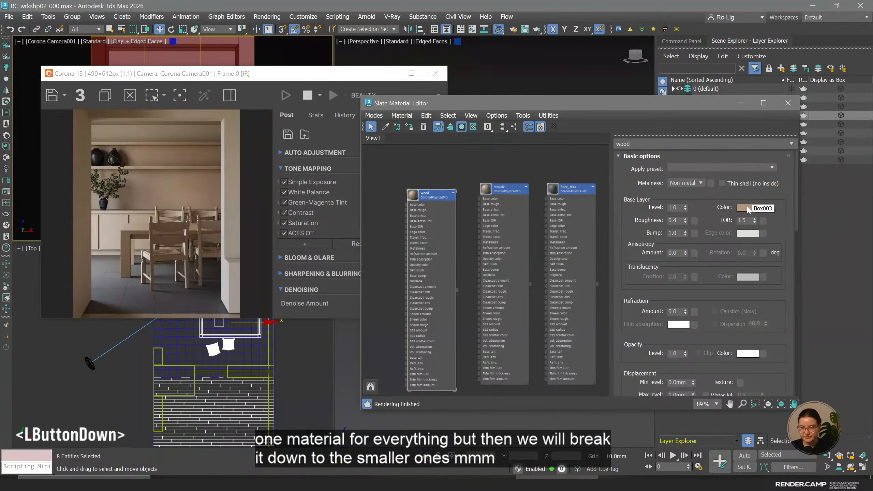
text(155)
key(Return)
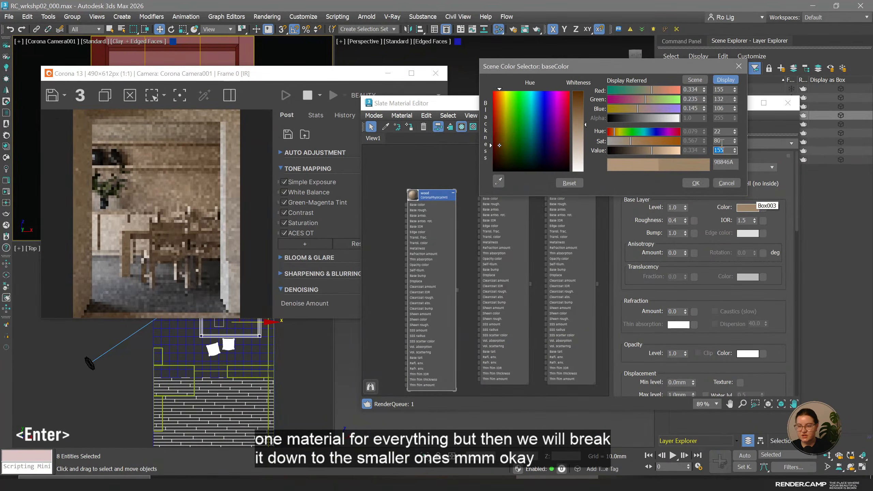
Increase the wood base color's saturation, trying 125 and settling on 155, and accept the color.
click(725, 141)
text(125)
key(Return)
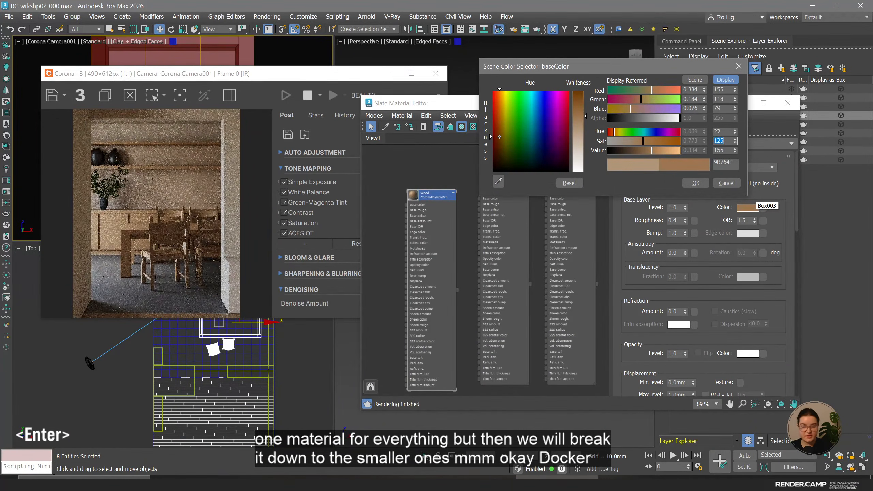
text(155)
key(Return)
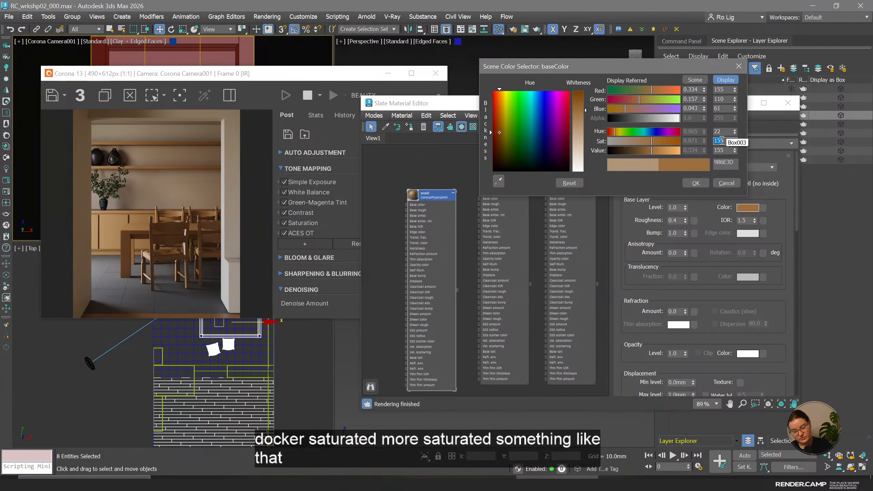
click(701, 180)
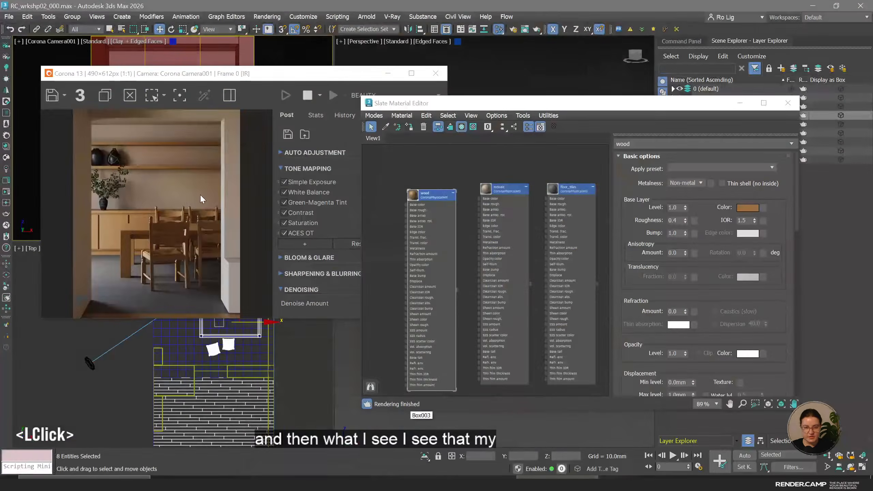
Select the table in the camera view and duplicate the wood material node.
click(154, 153)
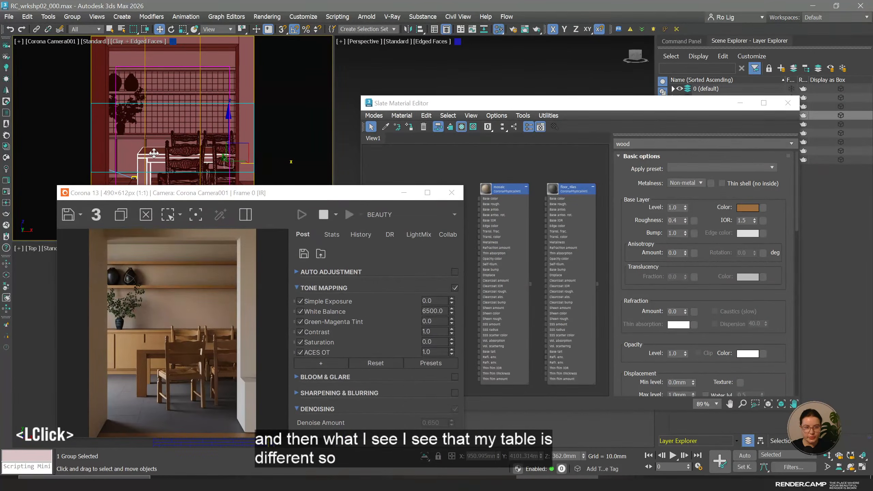
drag(208, 196, 231, 112)
middle_click(569, 179)
middle_drag(447, 228, 506, 229)
shift+drag(475, 195, 419, 195)
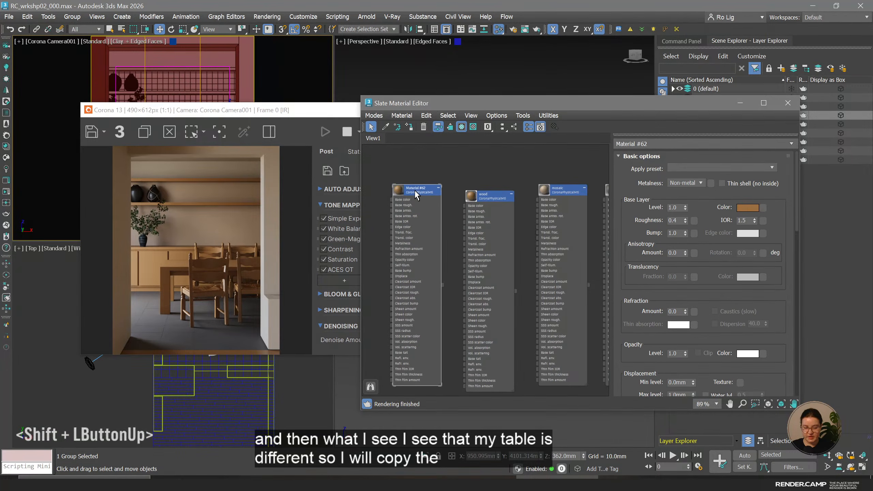
Name the copied wood material wood_table and assign it to the selected table.
drag(664, 145, 498, 130)
text(wo)
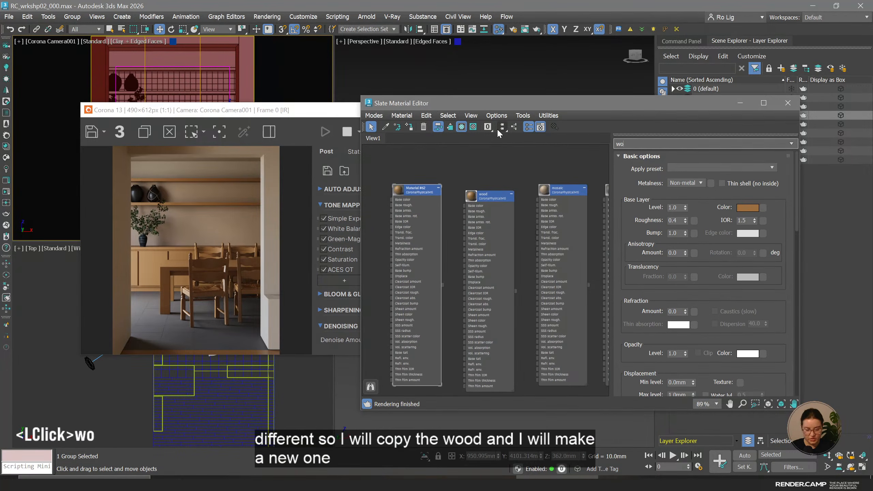
text(od_tab)
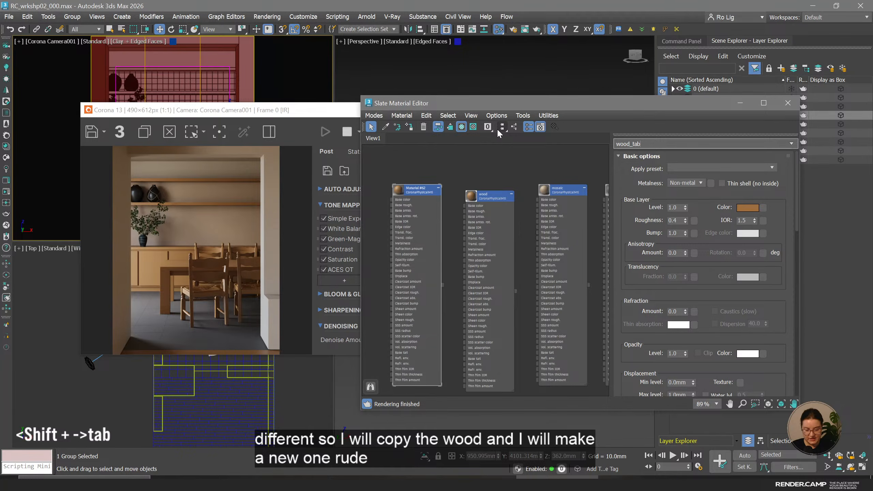
text(le)
key(Return)
click(414, 150)
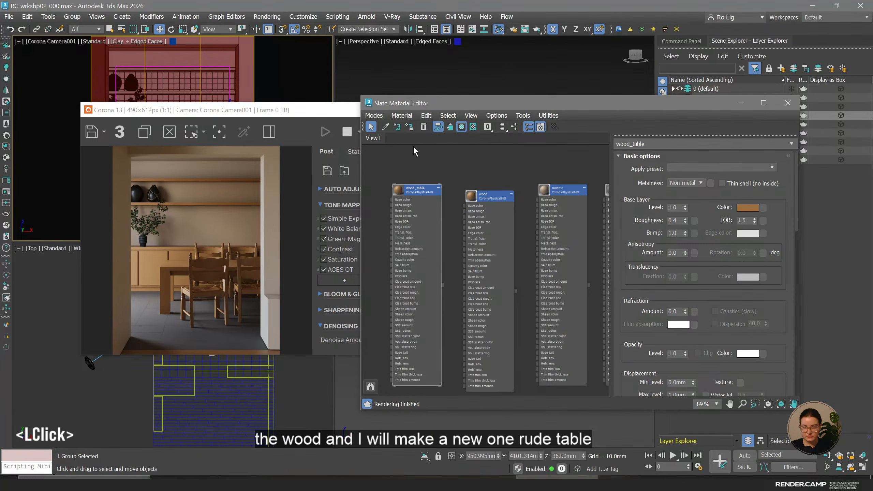
Lighten the wood_table base color to value 175 and reduce its saturation to 125.
click(740, 208)
double_click(714, 152)
key(Return)
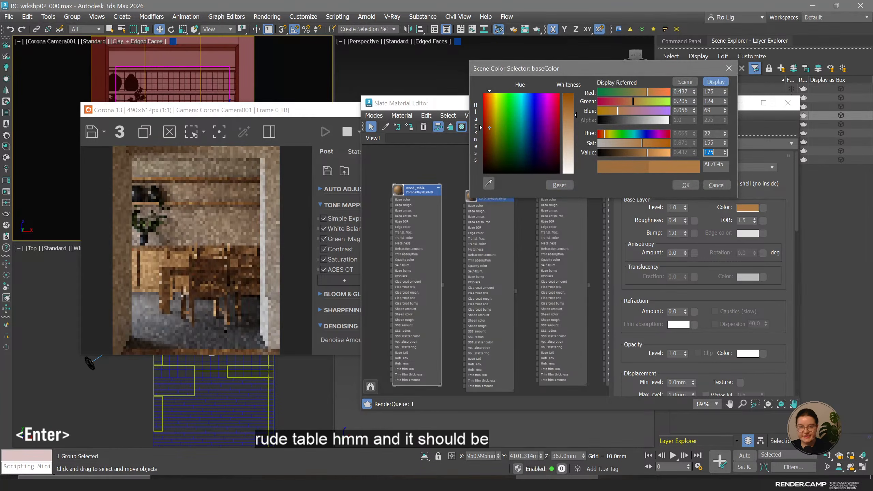
double_click(714, 142)
text(12)
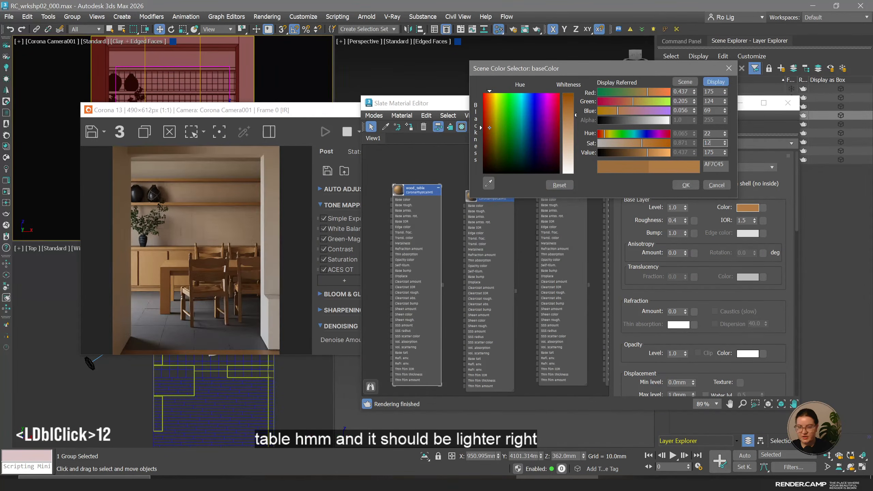
text(5)
key(Return)
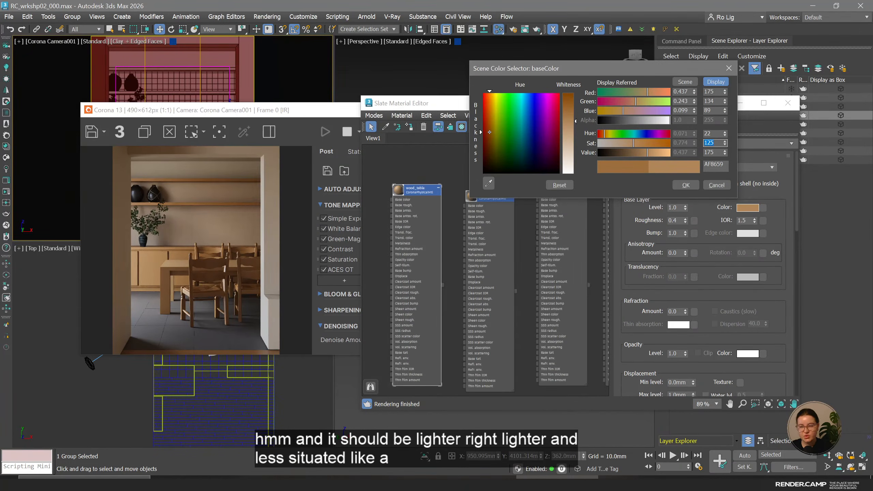
Refine the wood_table base color to value 185 and saturation 115, and accept it.
click(714, 152)
double_click(714, 153)
text(185)
key(Return)
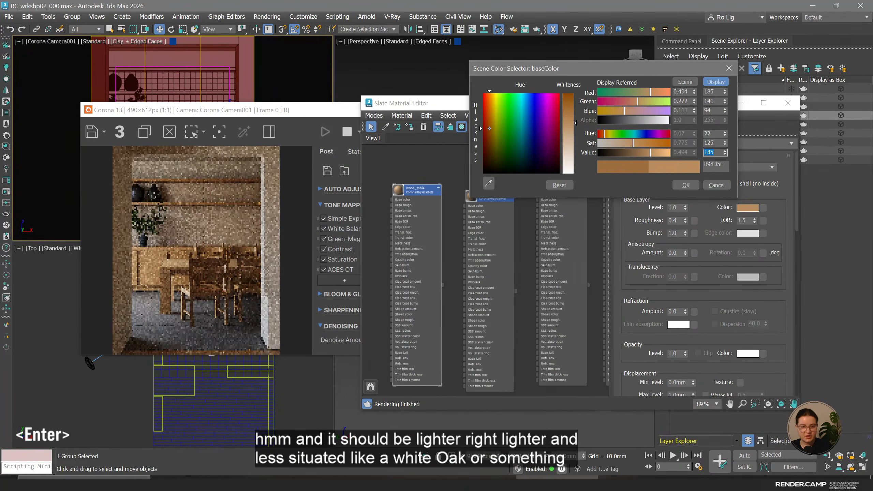
double_click(714, 142)
text(115)
key(Return)
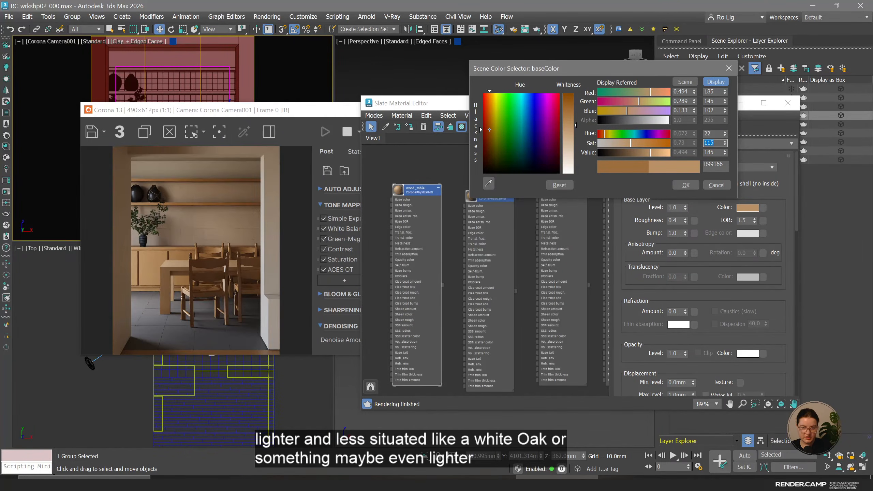
click(687, 182)
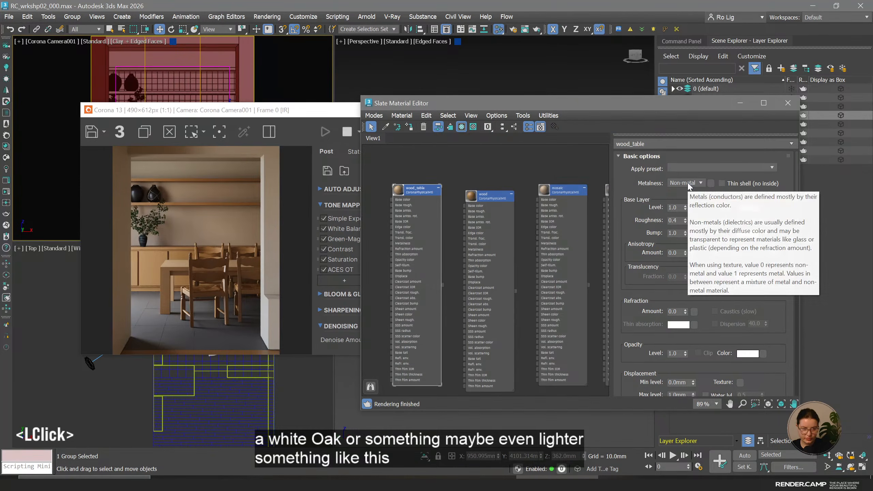
Check the dining-room reference image on the desktop for the chair and table wood tones, and return to 3ds Max.
click(475, 481)
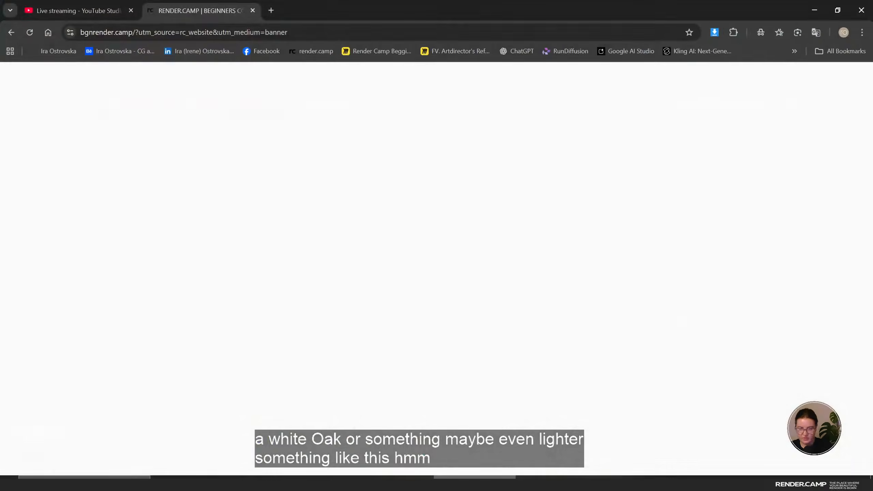
double_click(556, 482)
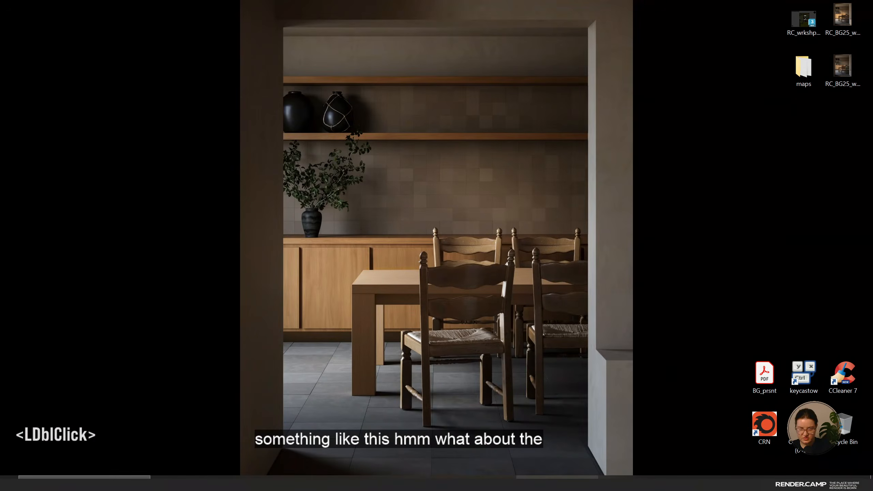
click(557, 481)
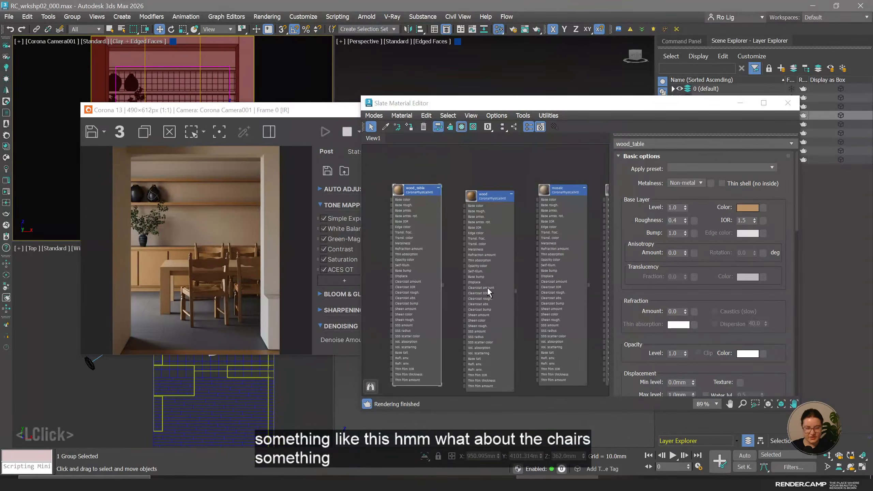
Select the four dining chairs around the table in the camera view.
drag(241, 114, 231, 232)
click(188, 148)
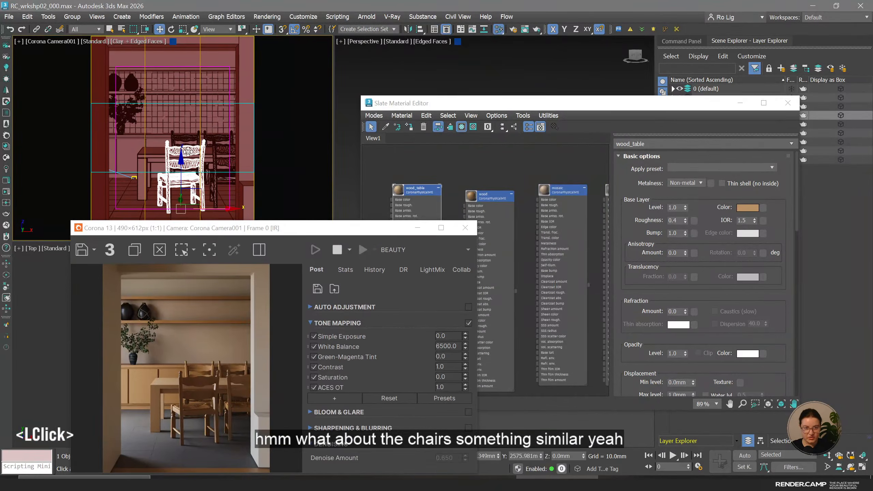
ctrl+click(230, 156)
ctrl+click(228, 155)
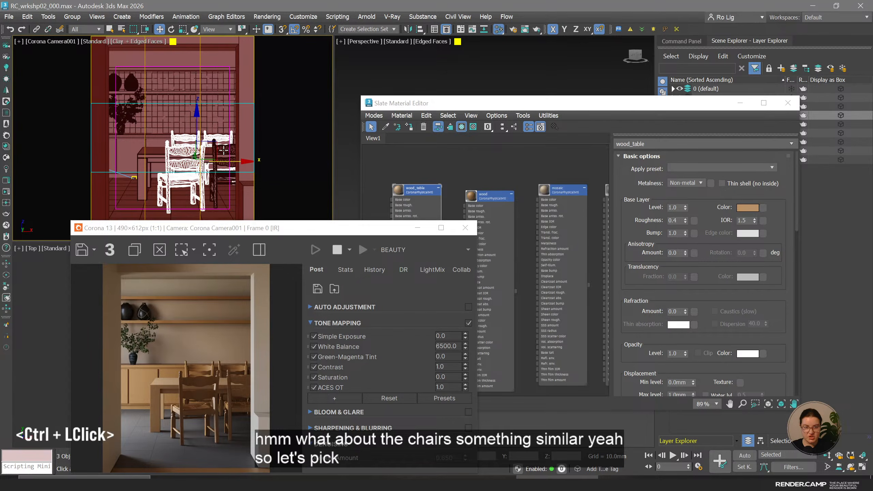
ctrl+click(224, 151)
drag(245, 235, 221, 86)
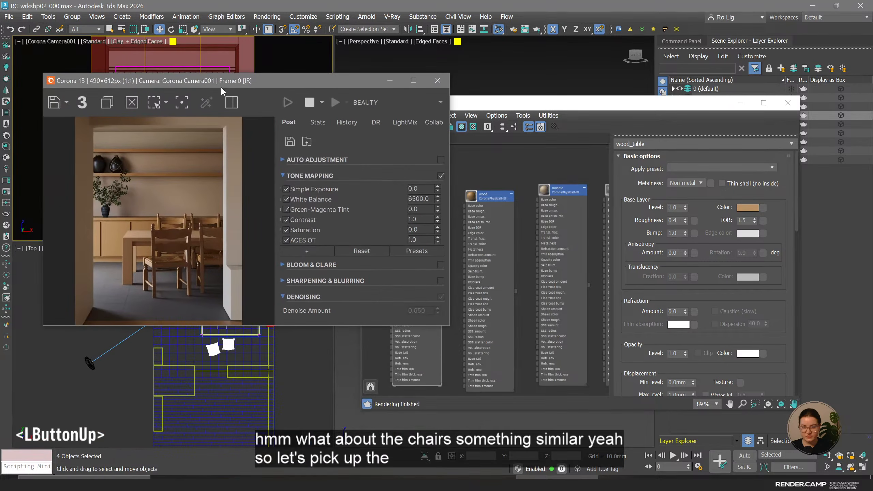
Duplicate the wood_table material node as the starting point for the chair material.
middle_click(540, 214)
middle_drag(439, 207, 489, 210)
shift+drag(470, 197, 408, 203)
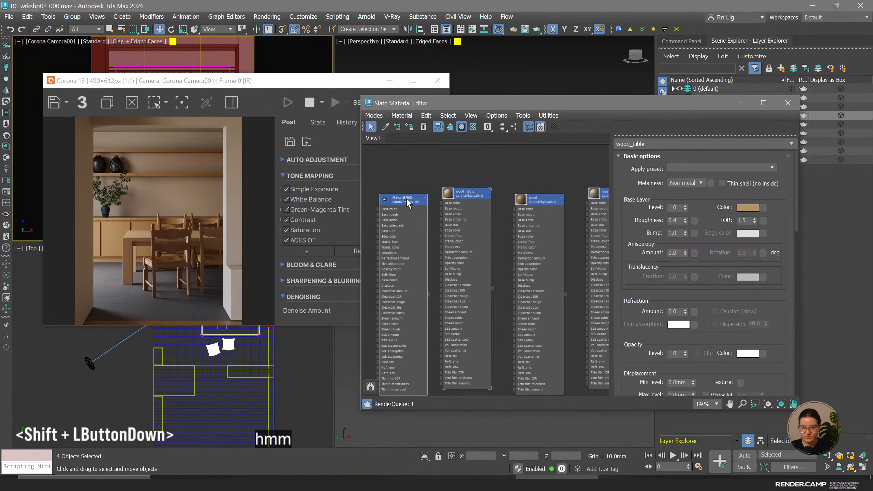
click(408, 203)
Name the copied material chairs and assign it to the four selected chairs.
drag(739, 144, 549, 137)
text(chairs)
key(Return)
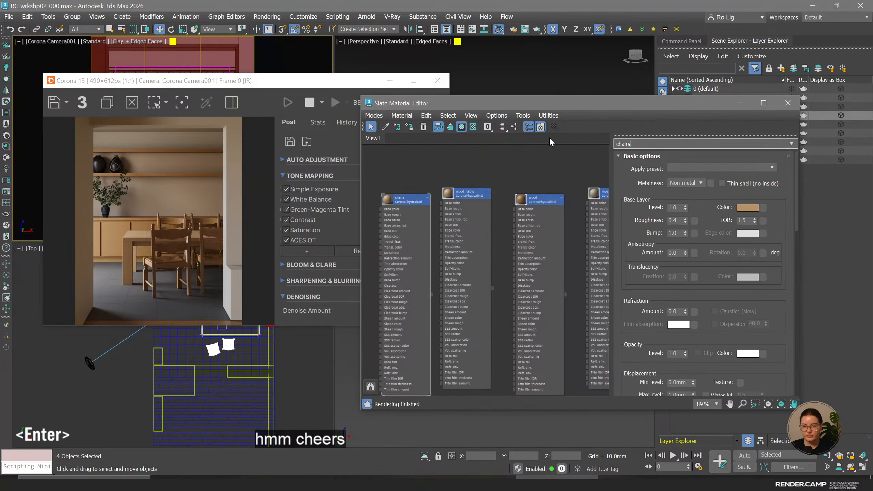
click(400, 198)
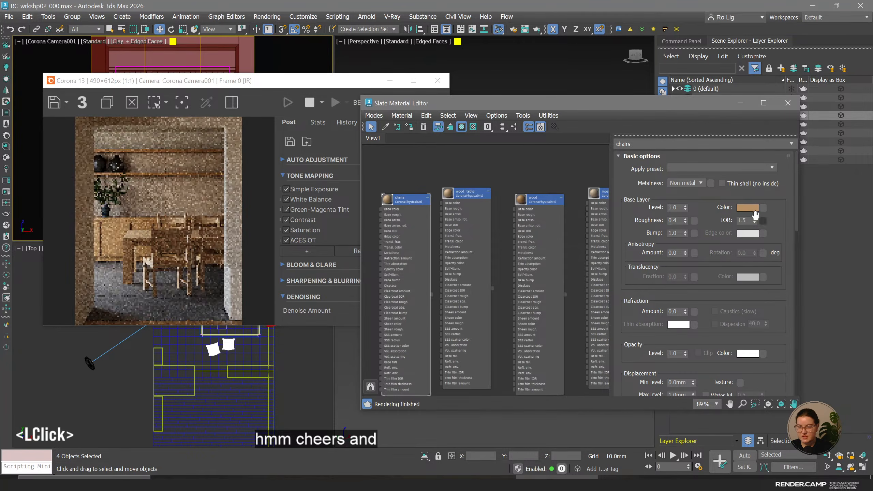
Set the chairs base color to value 175 and its saturation to 125, trying 120 first.
click(748, 207)
click(723, 157)
text(175)
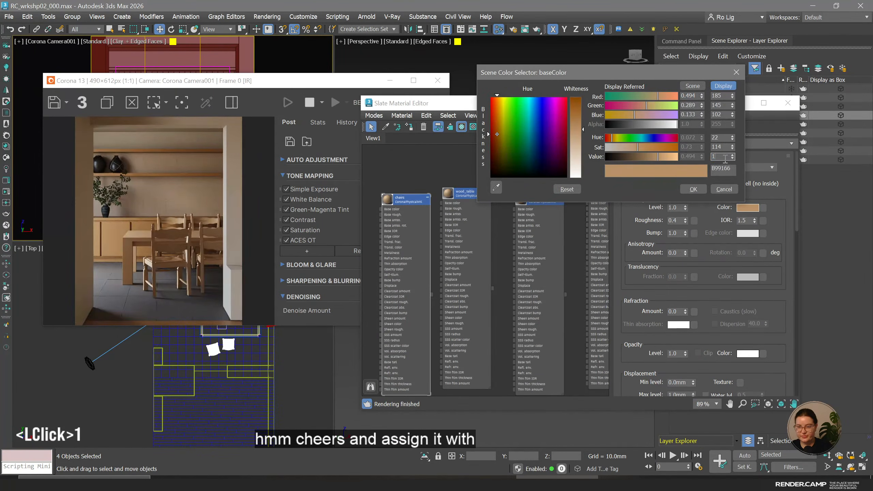
key(Return)
click(721, 147)
text(125)
key(Return)
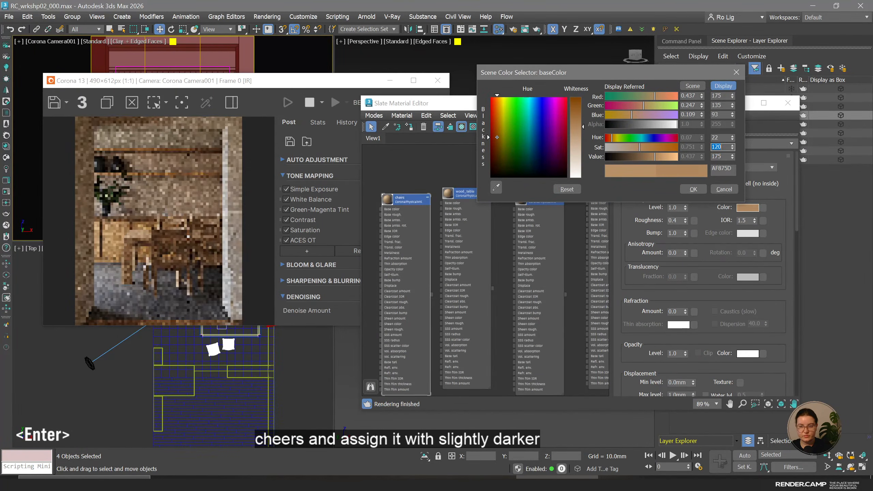
text(125)
Darken the chairs base color to value 155 and accept the color.
click(723, 156)
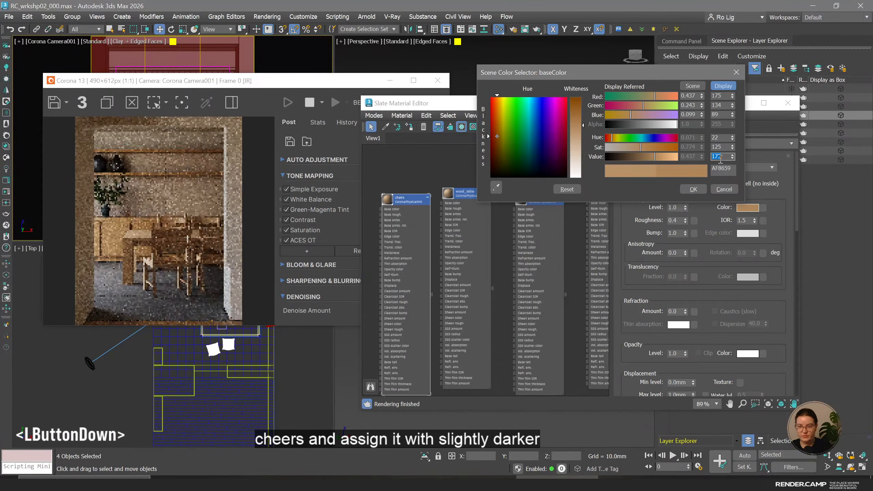
text(155)
key(Return)
click(691, 188)
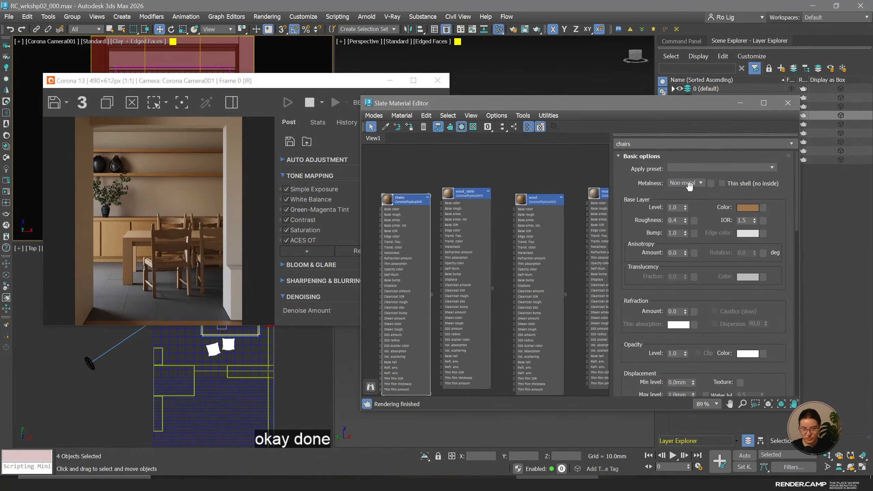
Set the render's tone mapping Contrast to 3.0 and ACES OT to 0.70.
click(548, 163)
click(187, 284)
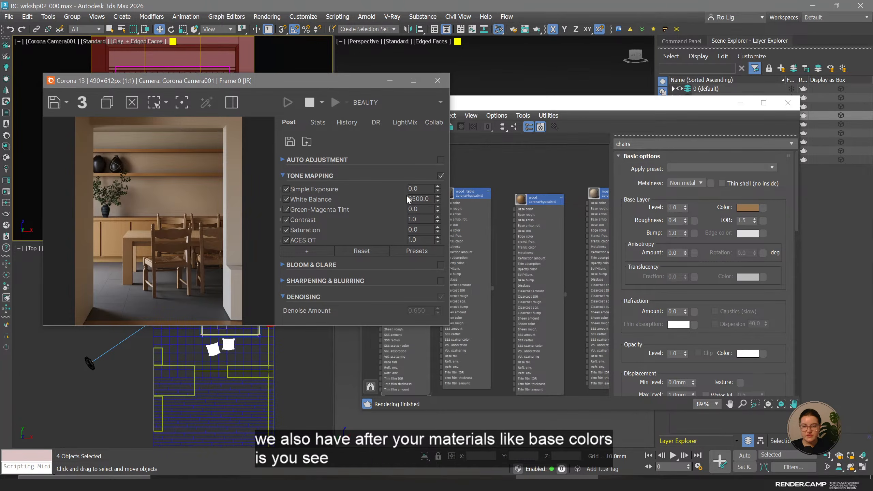
double_click(425, 219)
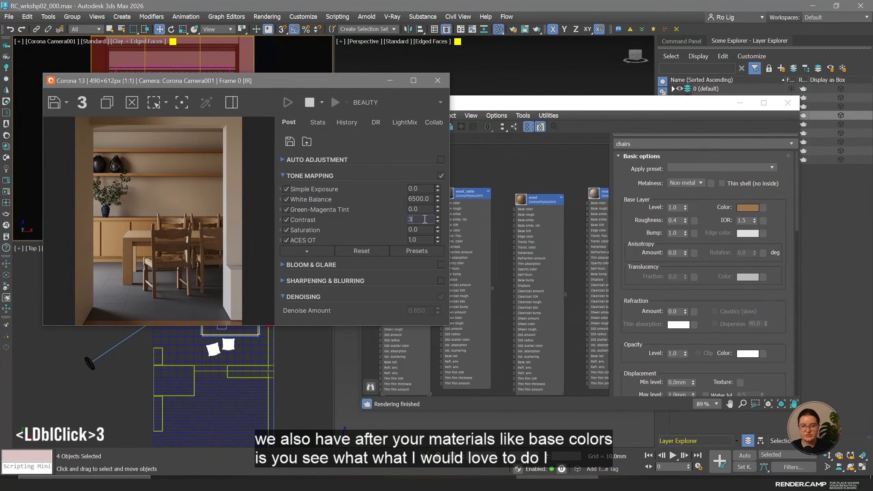
text(3)
key(Return)
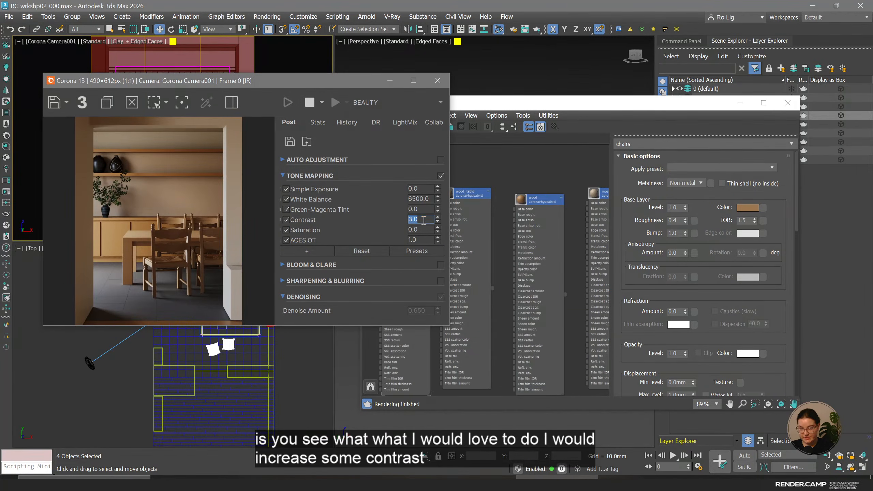
click(438, 242)
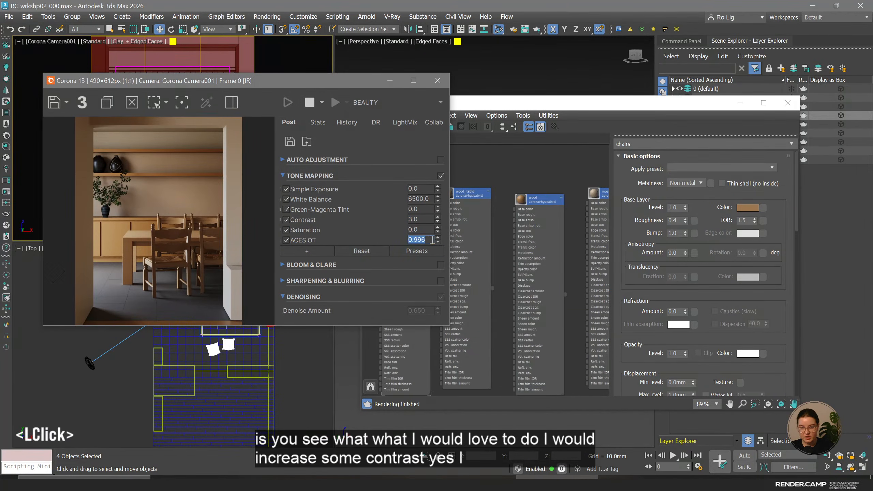
click(430, 239)
key(BackSpace)
text(7)
key(Return)
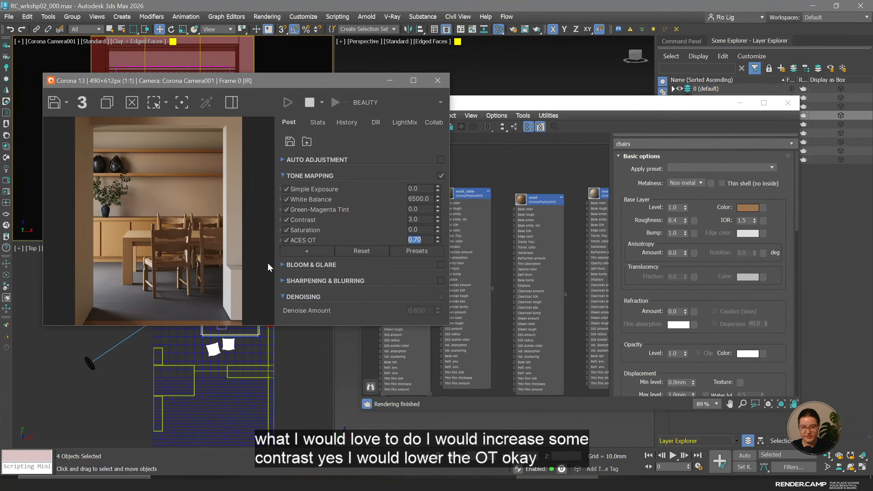
Add a Vignette operator to the tone mapping and set it to 0.555.
click(306, 251)
click(340, 329)
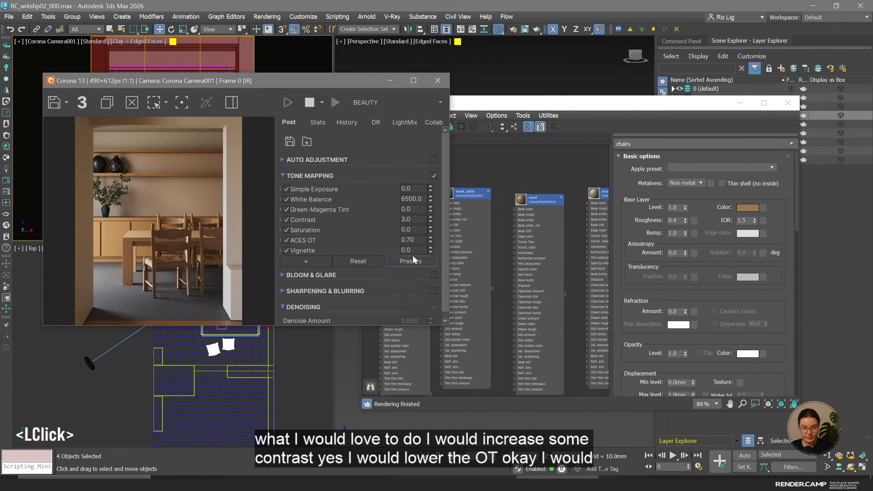
click(417, 249)
key(BackSpace)
key(BackSpace)
key(BackSpace)
key(BackSpace)
key(BackSpace)
text(0.555)
key(Return)
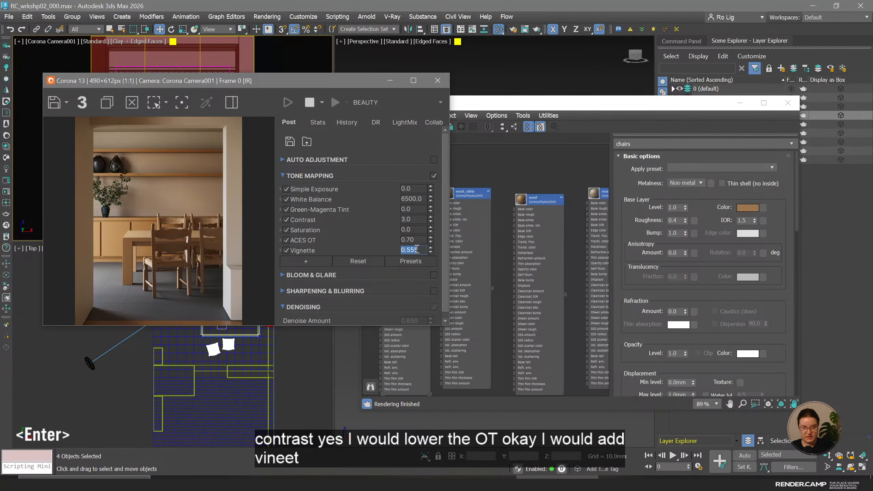
Strengthen the tone mapping Vignette to 0.675.
click(417, 249)
key(BackSpace)
key(BackSpace)
key(BackSpace)
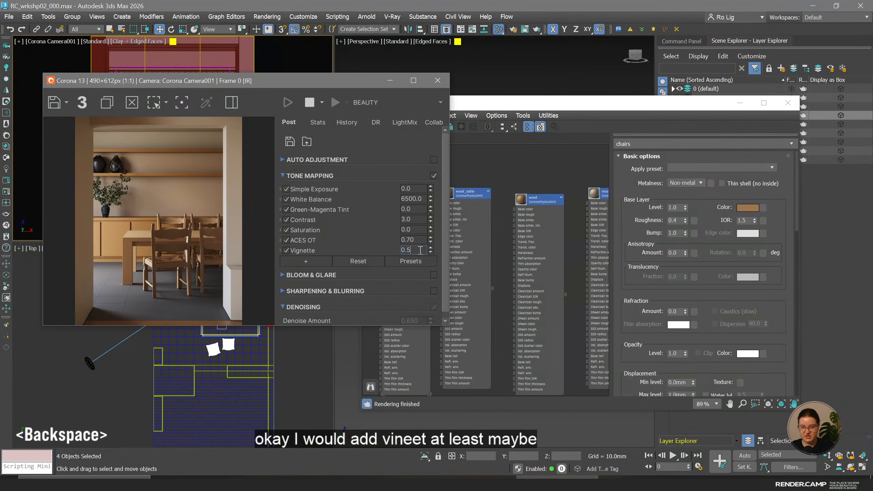
text(67)
key(Return)
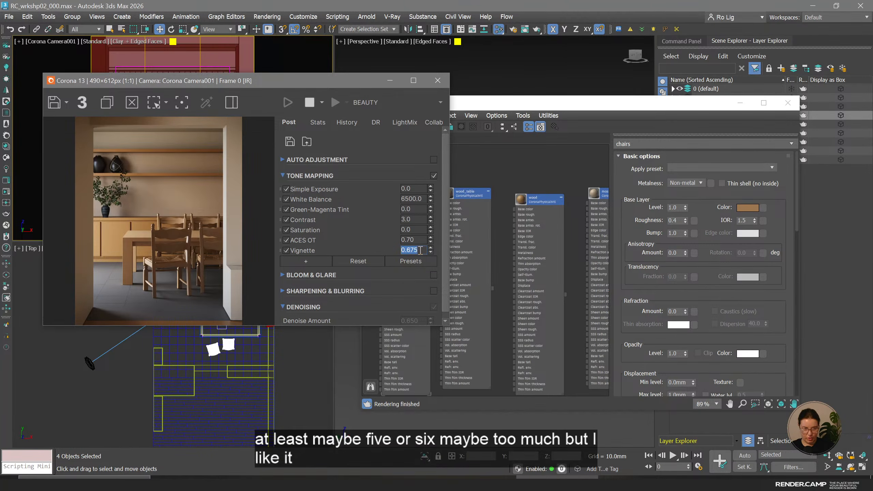
Darken the walls material's base color to value 185 and compare the render with the reference image on the desktop.
scroll(531, 183, down, 3)
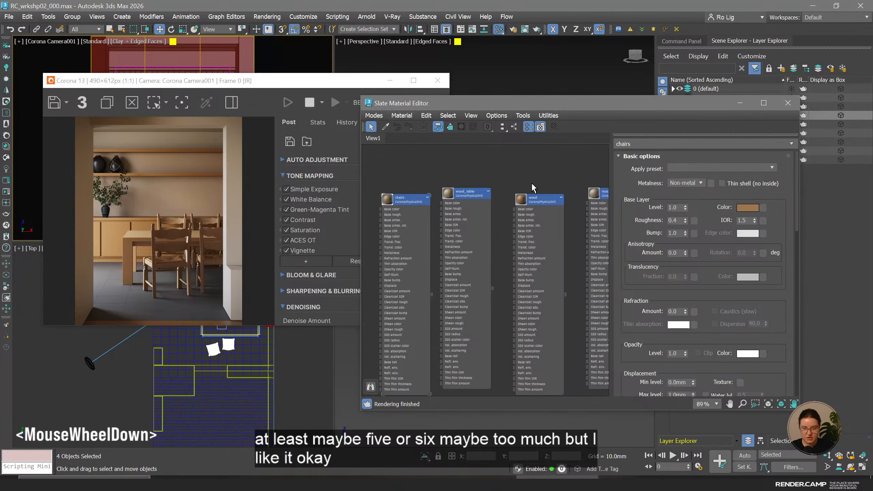
middle_drag(533, 202, 569, 221)
scroll(567, 223, up, 3)
click(565, 215)
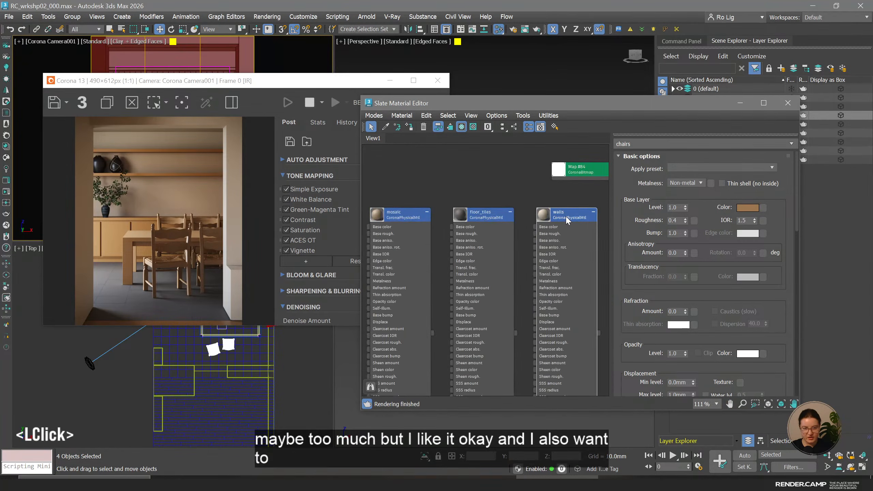
click(748, 208)
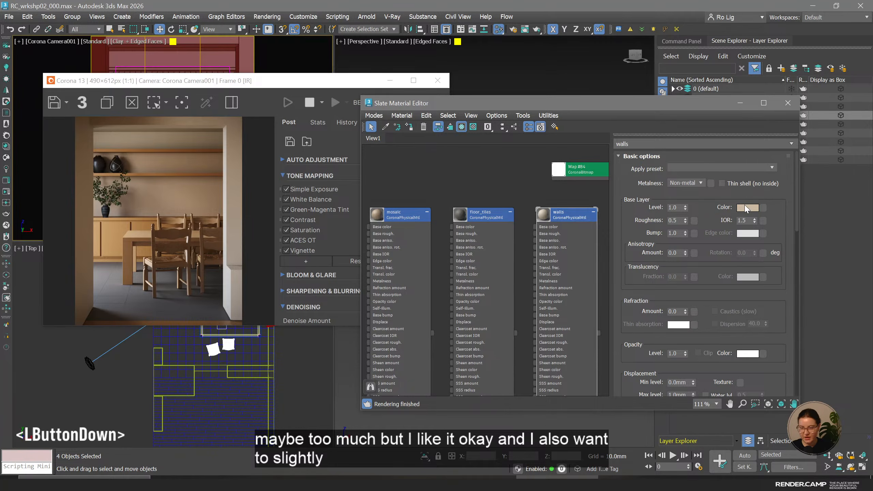
double_click(715, 152)
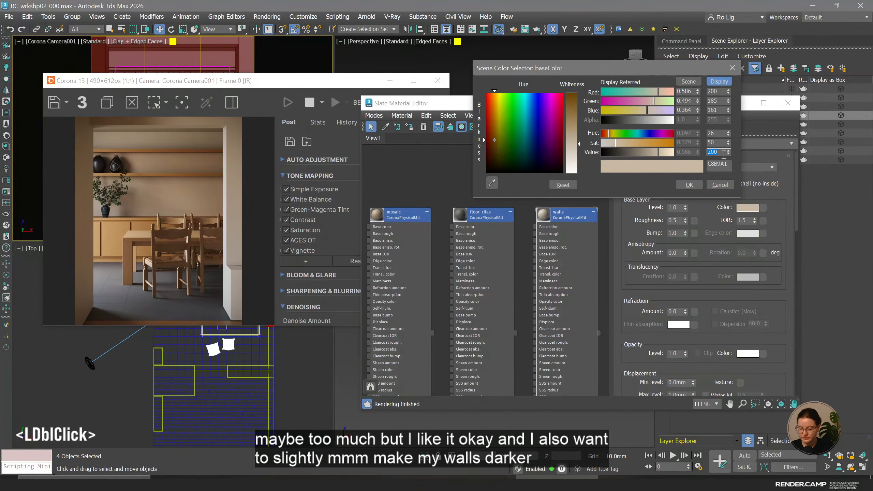
text(185)
key(Return)
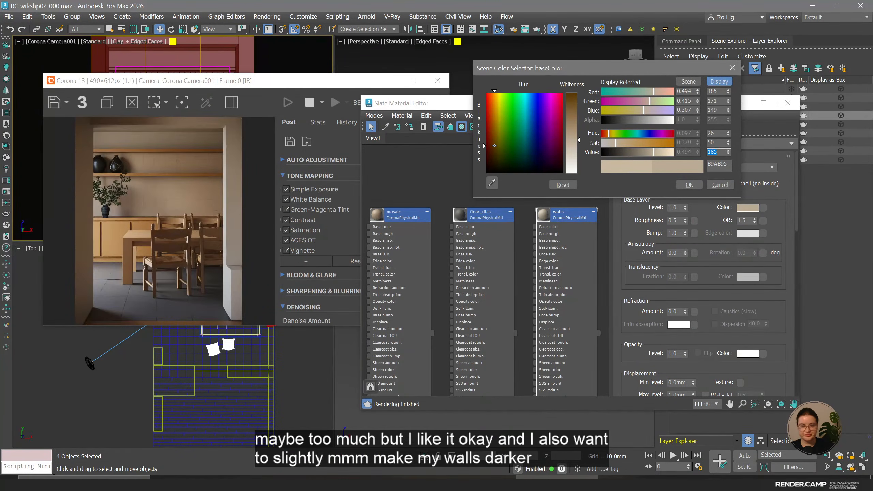
double_click(687, 183)
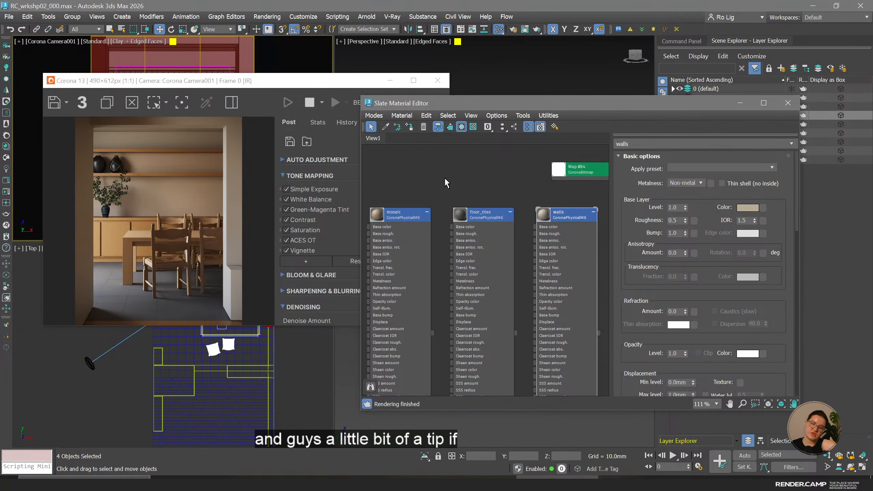
click(557, 478)
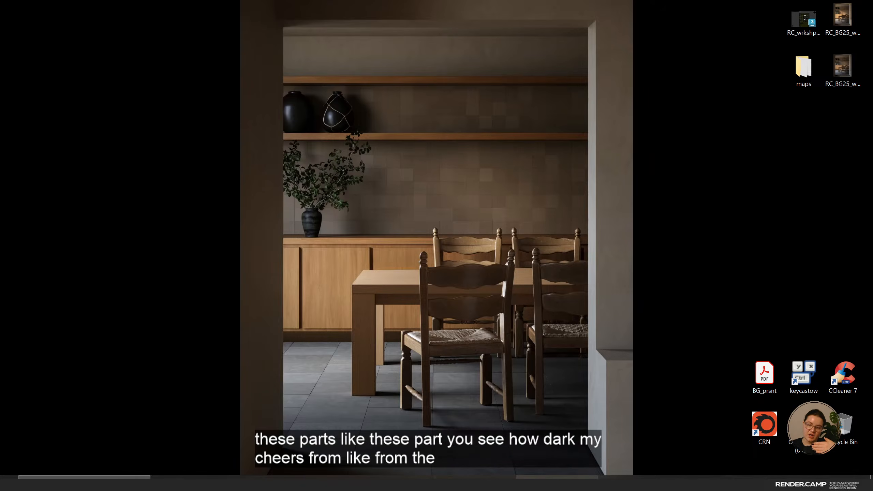
click(438, 477)
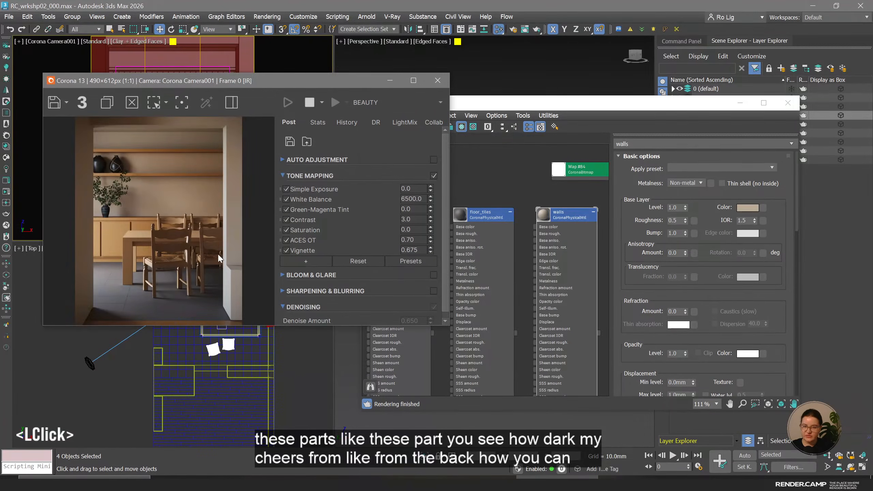
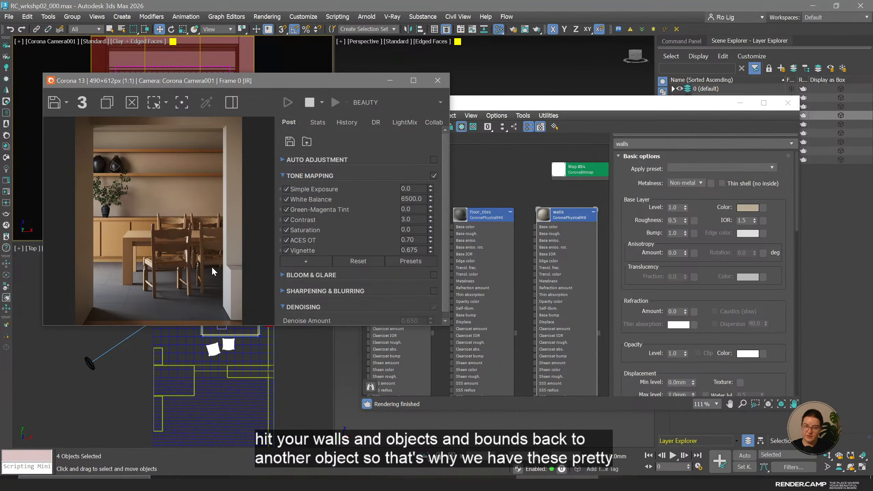
Duplicate the walls material below its node and set the copy's roughness and IOR to 1.0.
scroll(558, 238, down, 2)
mouse_move(558, 234)
middle_down()
mouse_move(528, 239)
mouse_move(499, 184)
middle_up()
scroll(528, 243, down, 2)
shift+drag(483, 159, 486, 314)
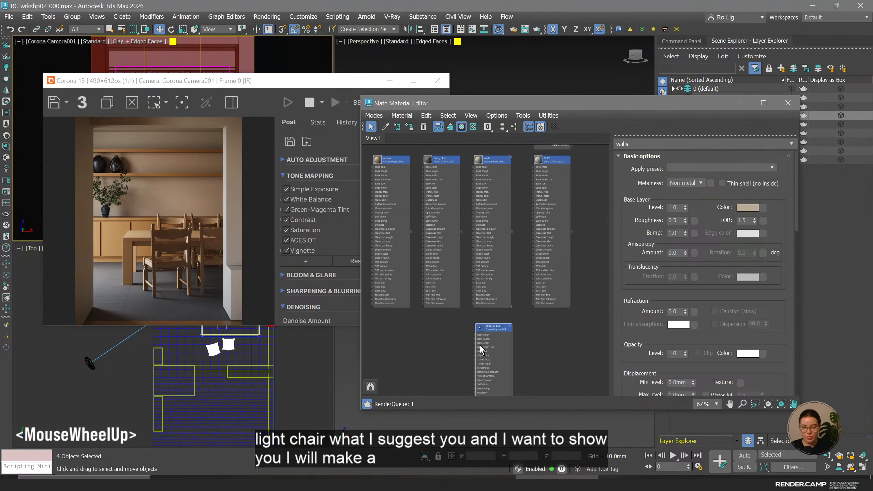
scroll(491, 310, up, 5)
click(502, 314)
drag(686, 220, 668, 220)
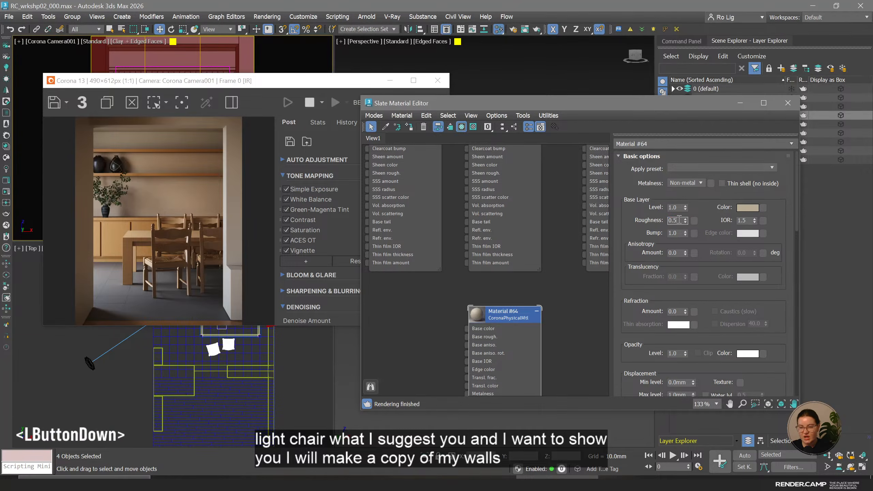
text(1)
key(Return)
double_click(744, 220)
text(1)
key(Return)
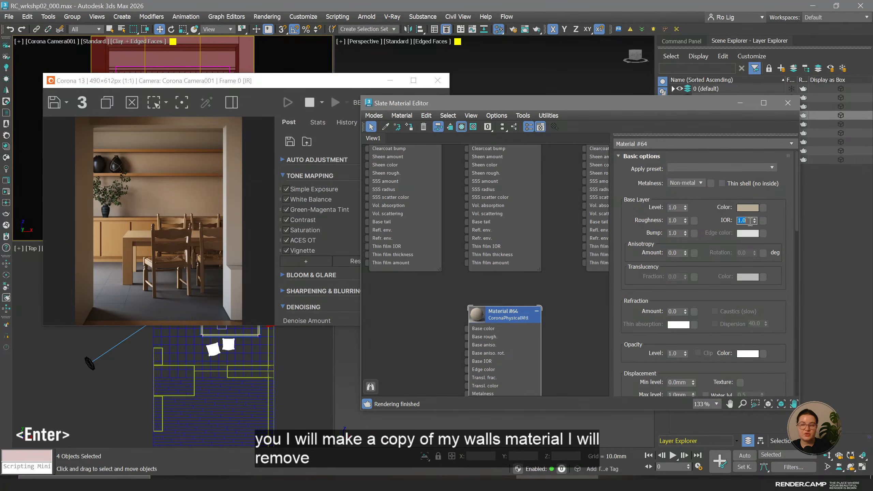
Close the render window, isolate the walls object and maximize the perspective view on its partition wall.
click(445, 86)
click(245, 124)
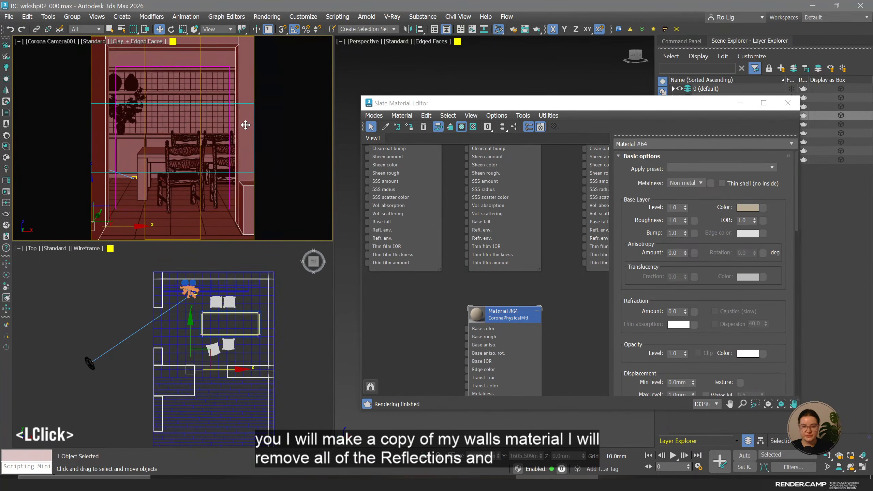
key(alt+q)
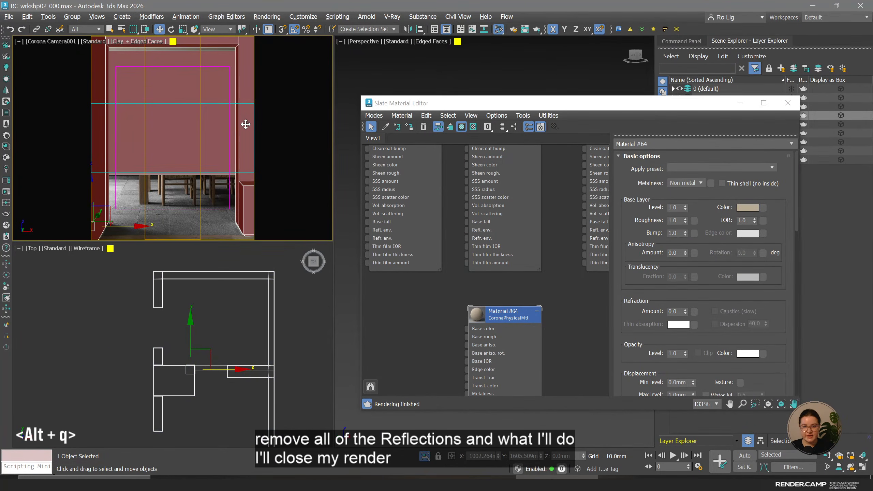
drag(507, 110, 625, 177)
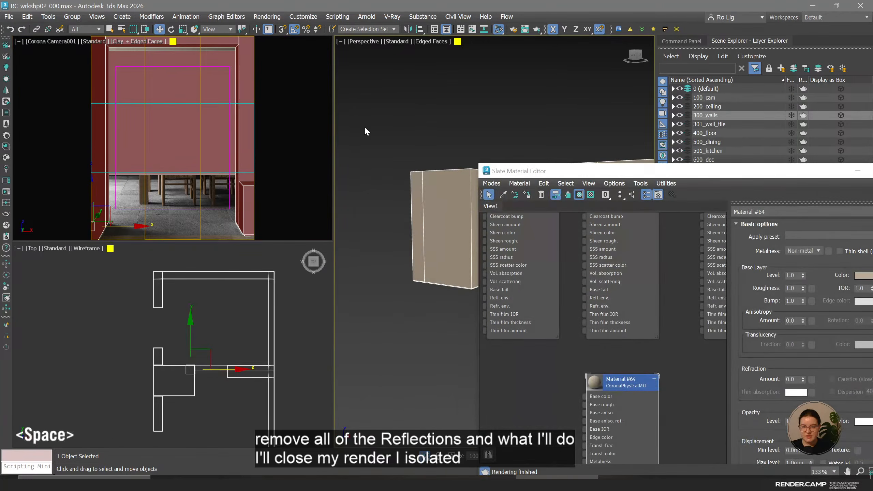
key(alt+w)
scroll(345, 138, down, 1)
alt+middle_drag(345, 137, 327, 179)
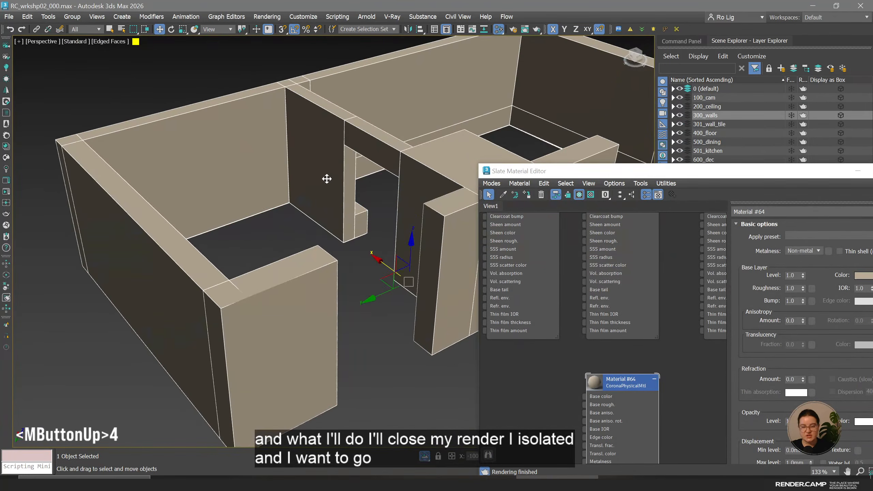
Assign the copied walls material to the partition wall's polygons around the opening on the side the camera does not see.
click(334, 195)
ctrl+click(368, 156)
ctrl+click(474, 176)
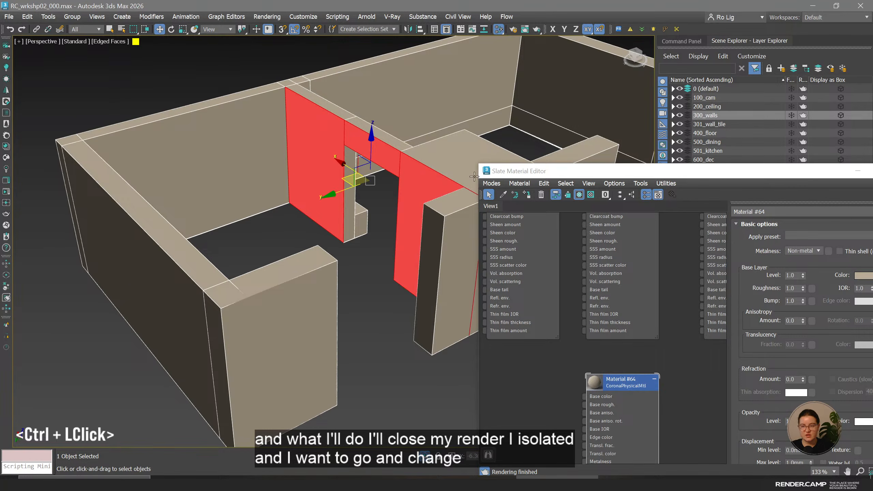
mouse_move(302, 168)
alt+middle_down()
mouse_move(261, 151)
mouse_move(286, 164)
alt+middle_up()
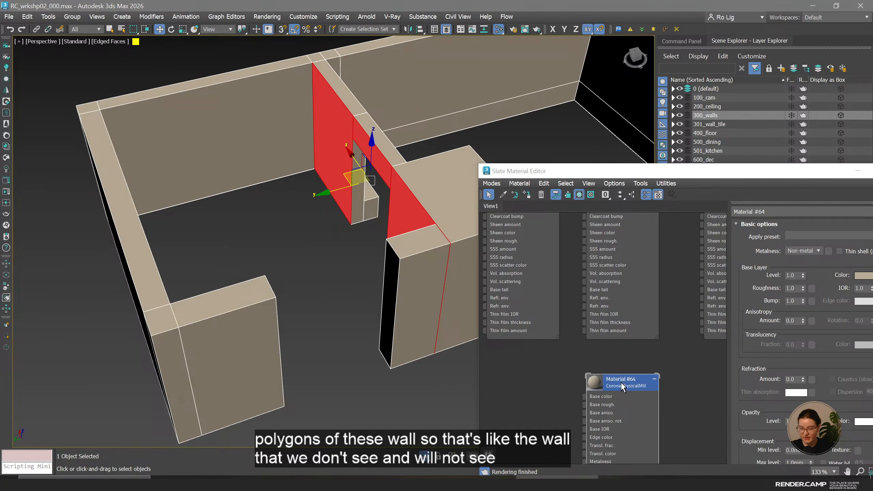
click(518, 203)
click(525, 195)
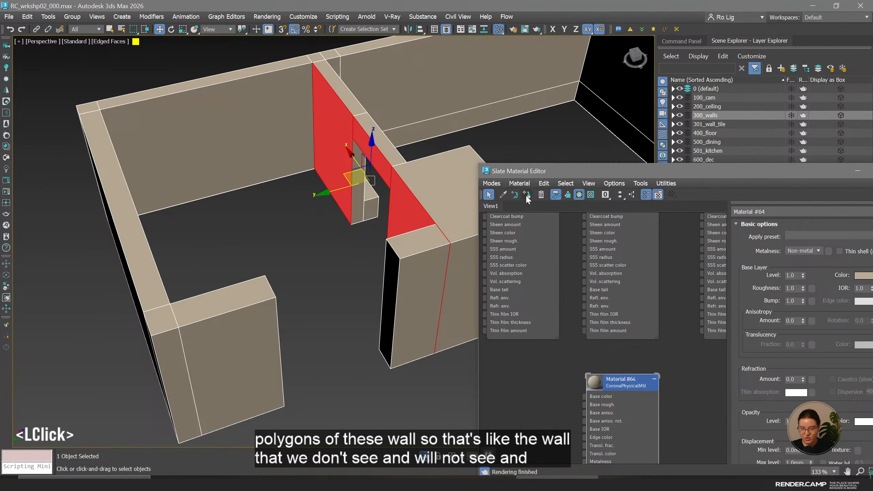
middle_click(331, 226)
key(4)
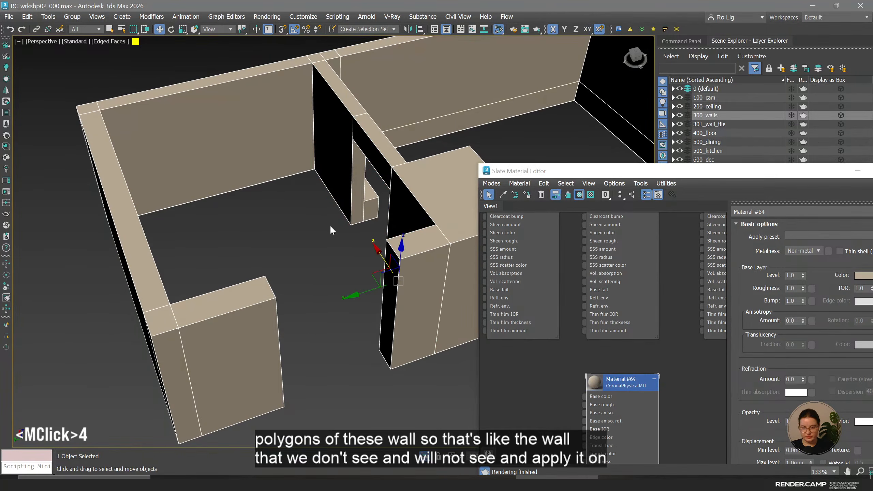
Exit isolation, return to the four-viewport layout and restart the interactive render beside the material editor.
click(425, 456)
key(space)
click(5, 204)
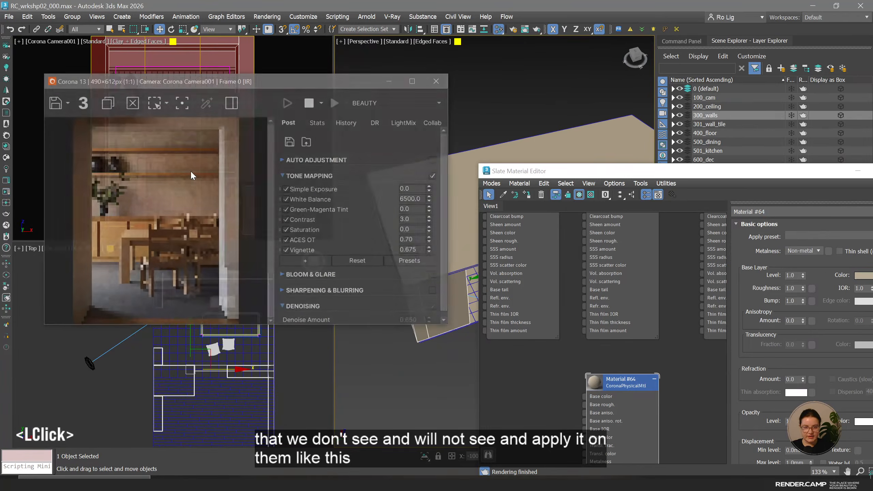
click(533, 171)
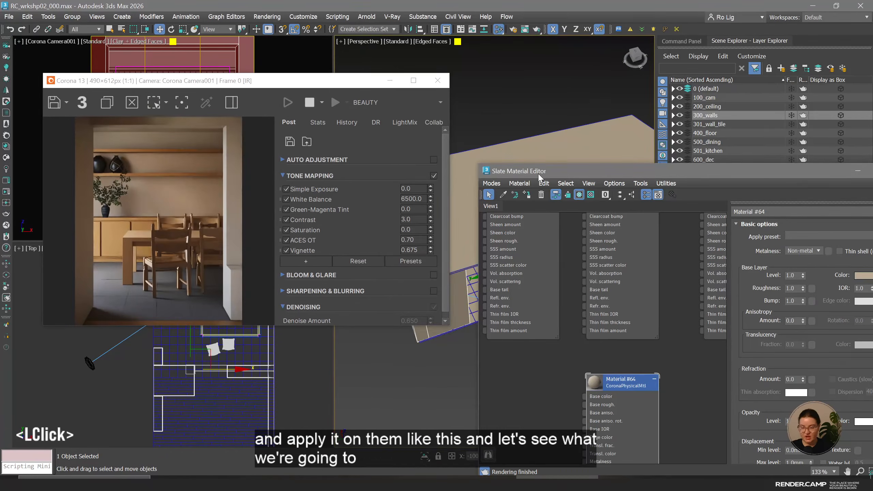
drag(533, 171, 438, 131)
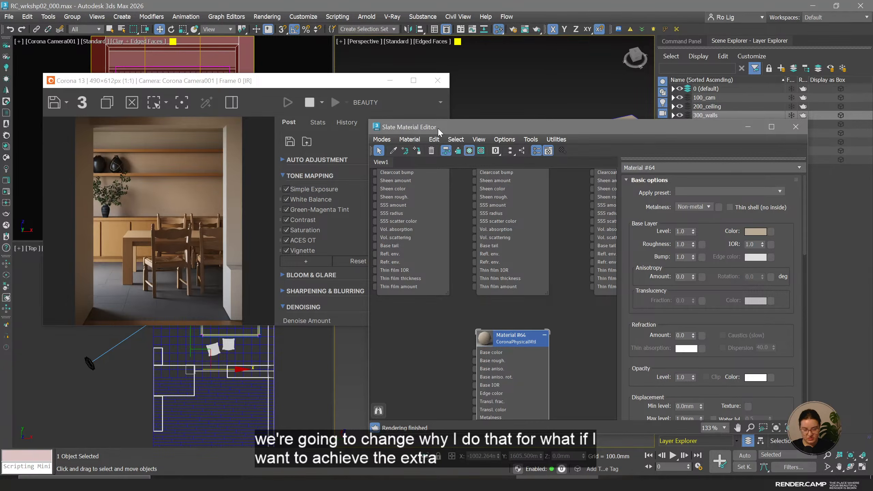
Darken the copied walls material's base color to value 70 and accept it.
drag(508, 338, 508, 321)
click(754, 233)
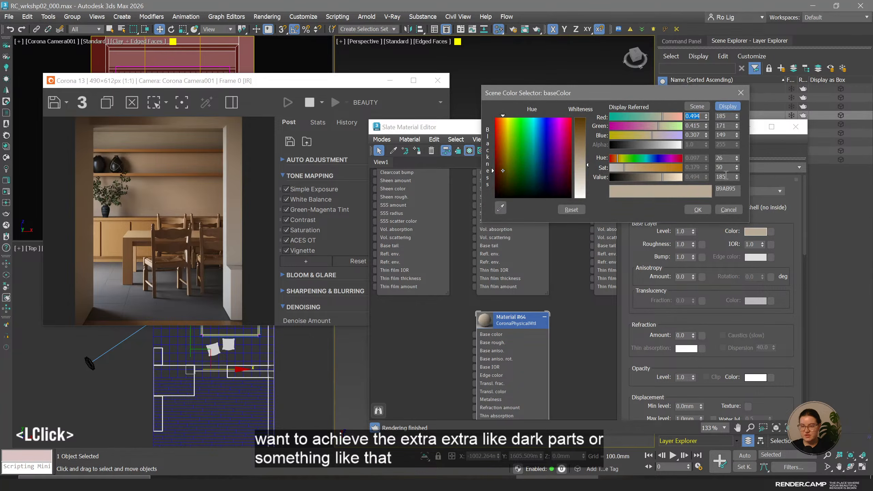
drag(662, 178, 638, 182)
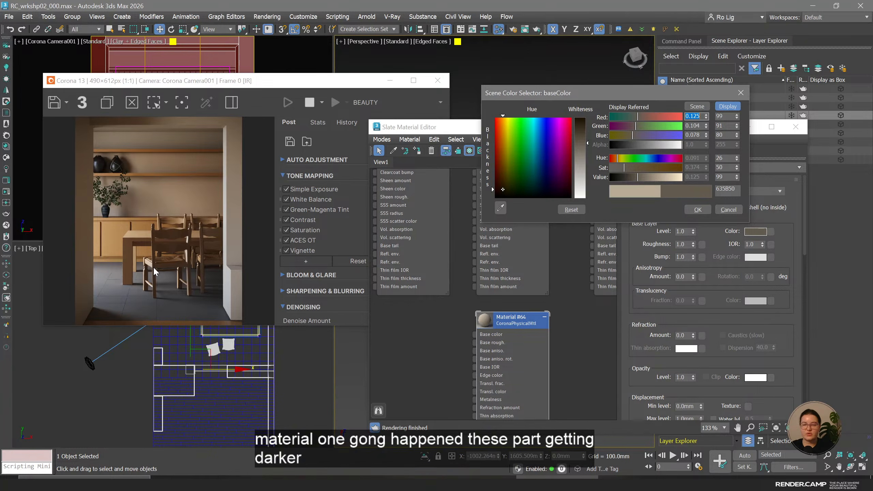
double_click(727, 178)
text(70)
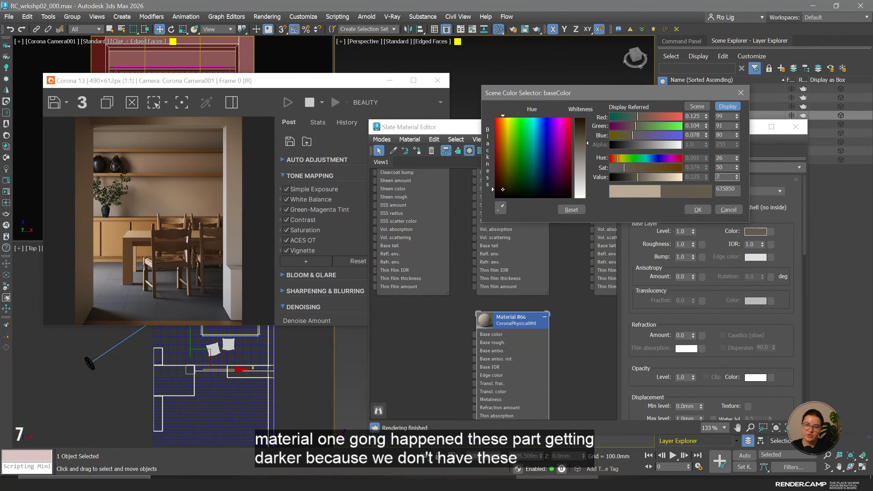
key(Return)
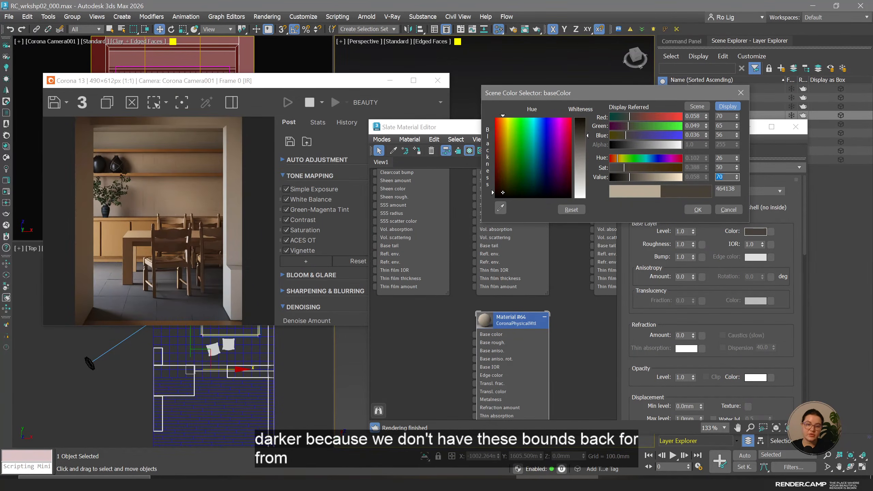
click(697, 210)
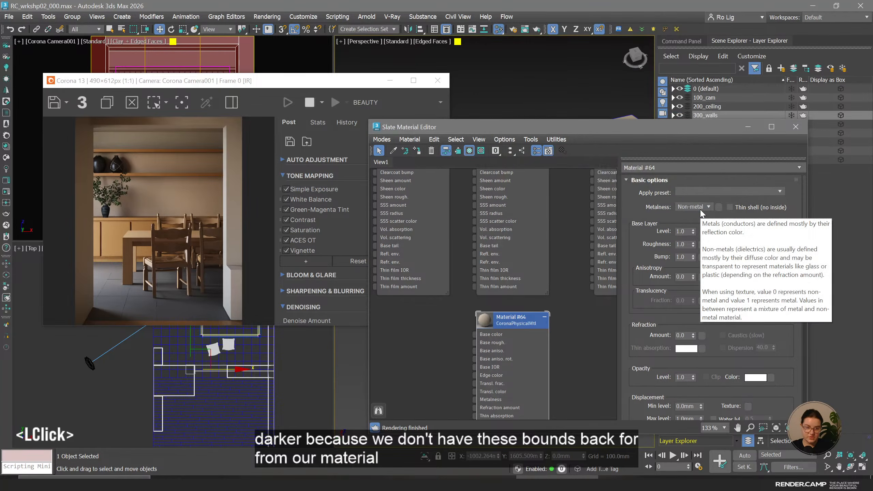
Set the copied walls material's base color to value 60 and accept it.
click(756, 231)
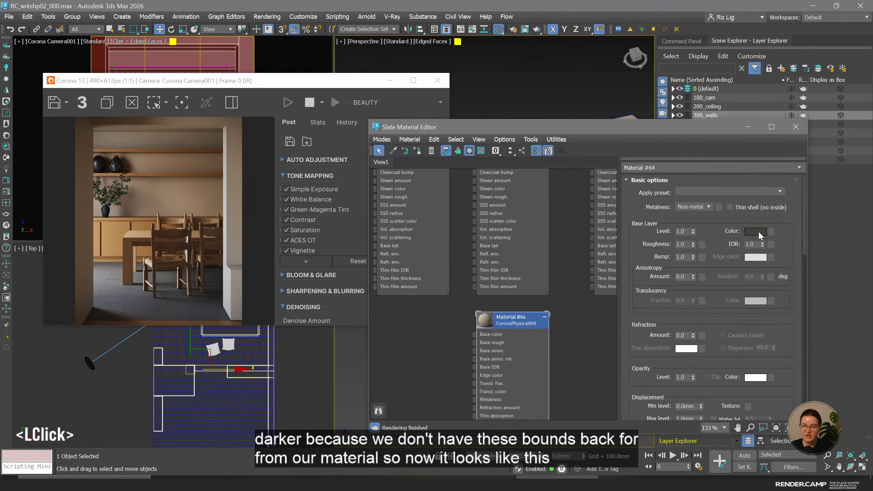
double_click(731, 179)
text(60)
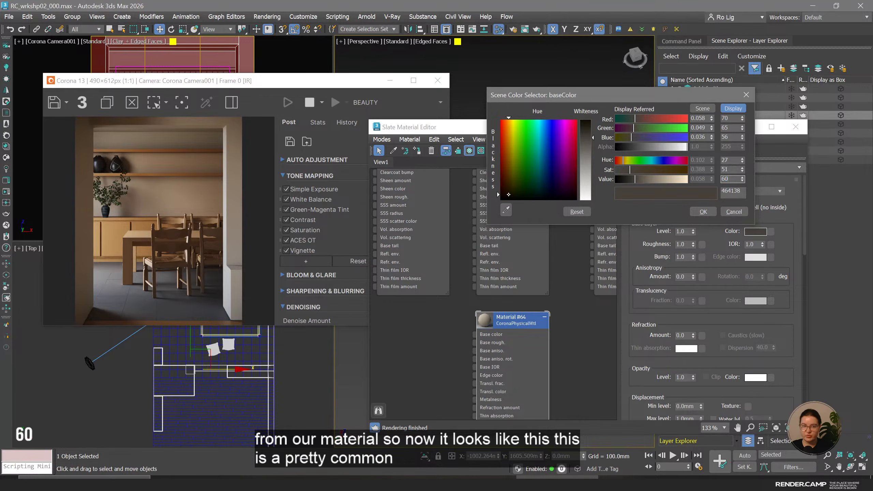
key(Return)
click(704, 210)
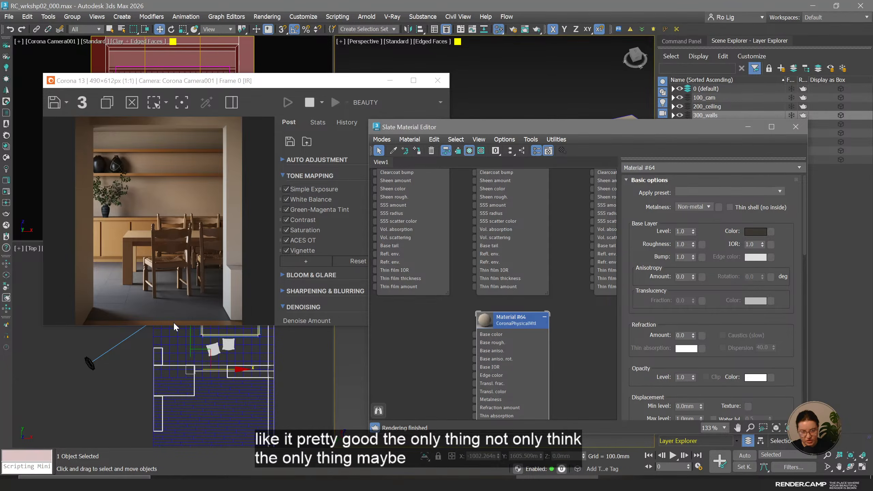
Select the floor object and duplicate the wood material below its node.
click(227, 407)
middle_drag(513, 363, 531, 424)
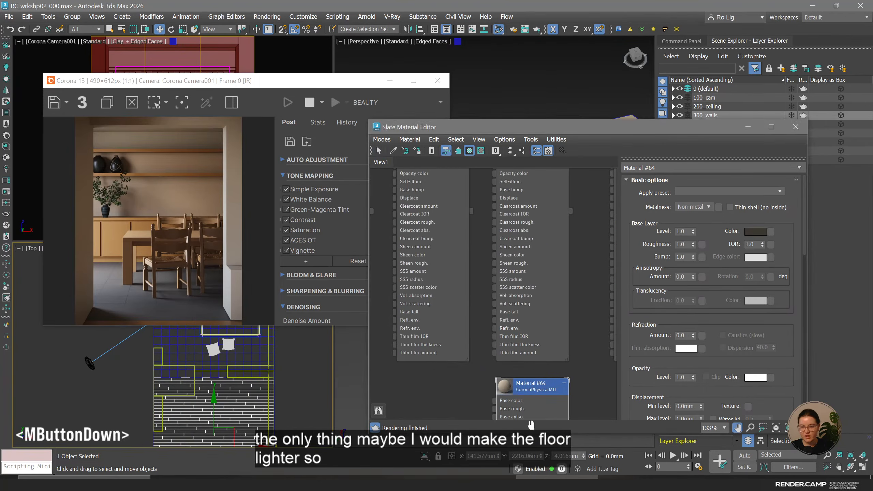
scroll(459, 296, down, 3)
middle_drag(459, 294, 572, 378)
middle_drag(414, 257, 540, 236)
scroll(540, 236, down, 1)
shift+drag(534, 195, 518, 401)
double_click(541, 397)
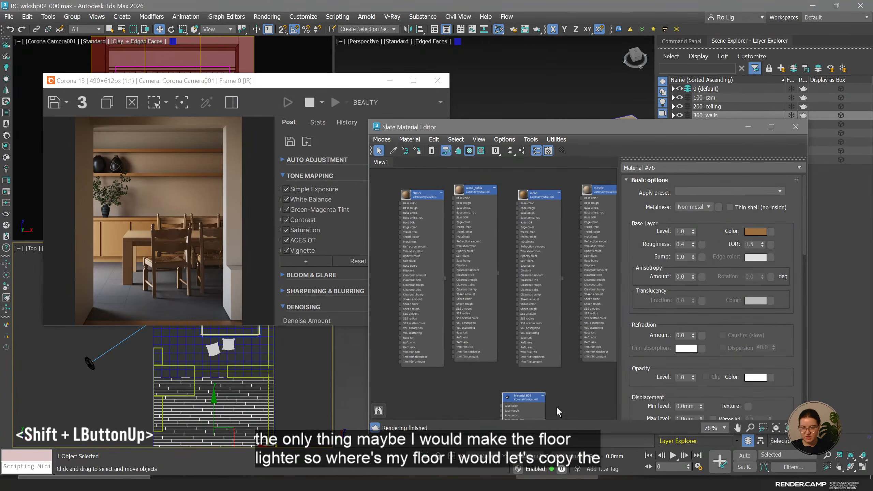
Rename the duplicated wood material wooden_floor and assign it to the selected floor object.
middle_drag(556, 407, 551, 294)
scroll(514, 286, up, 6)
click(514, 287)
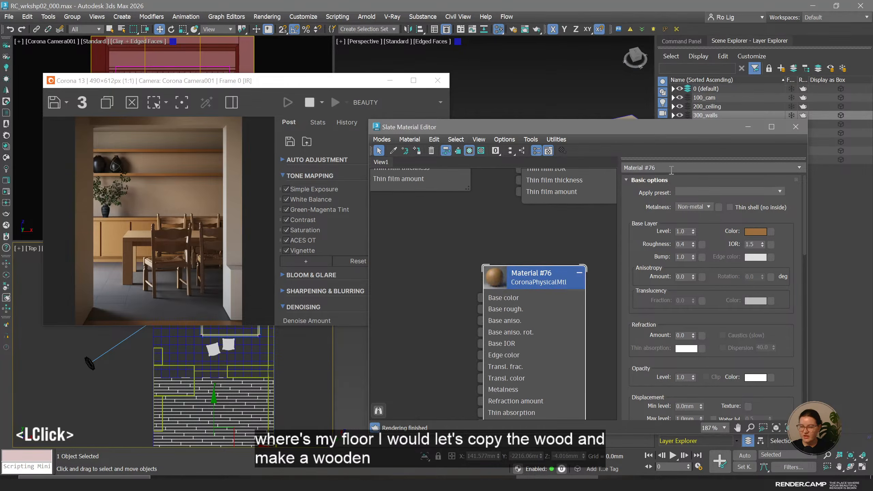
drag(672, 168, 568, 164)
text(wood)
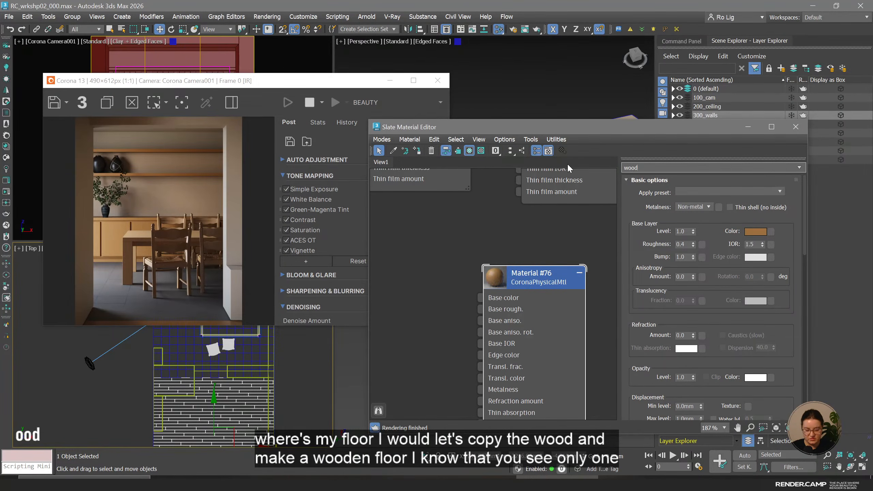
text(en_floor)
key(Return)
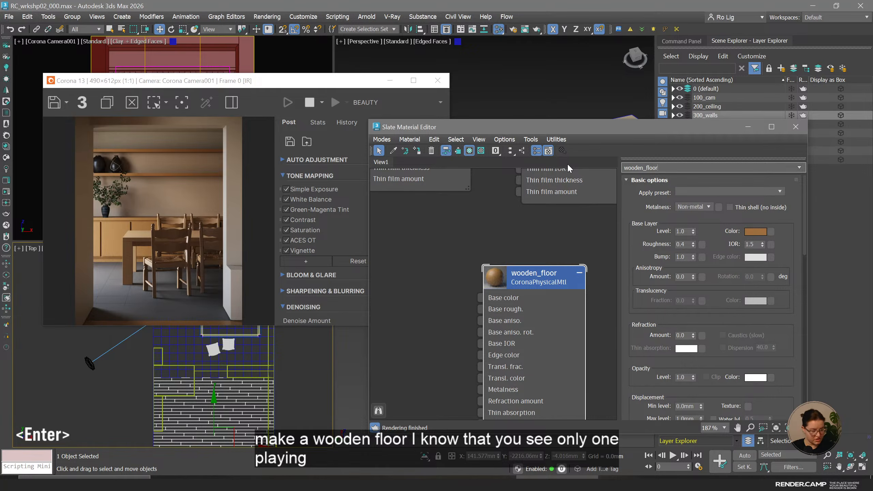
click(501, 296)
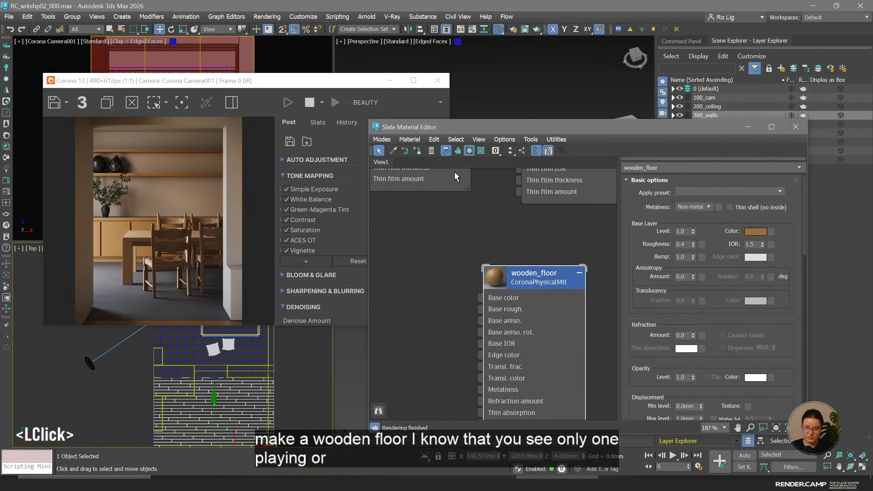
click(418, 150)
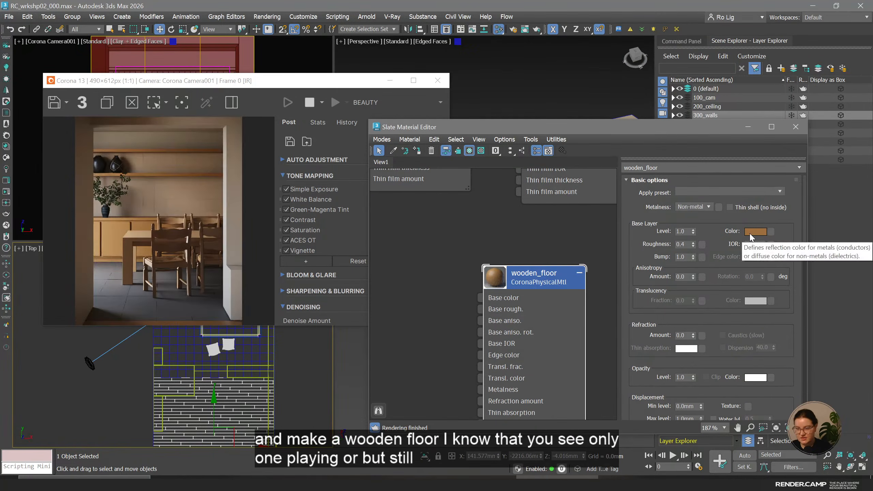
Lighten the wooden_floor material's base color to value 185 with saturation 135 and accept it.
click(753, 231)
text(175)
key(Return)
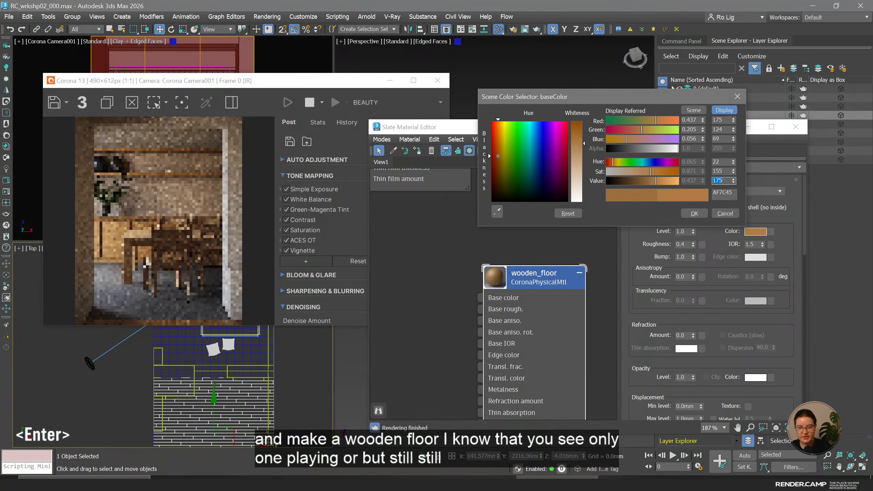
text(185)
key(Return)
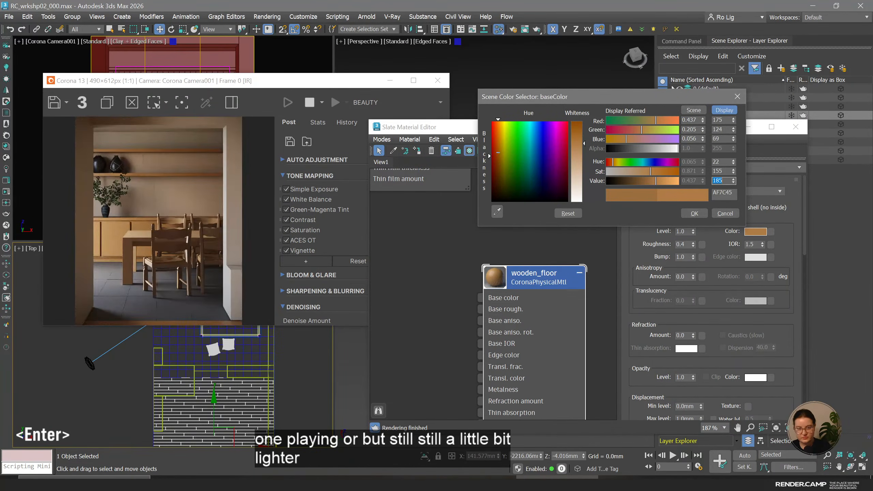
click(722, 170)
text(135)
key(Return)
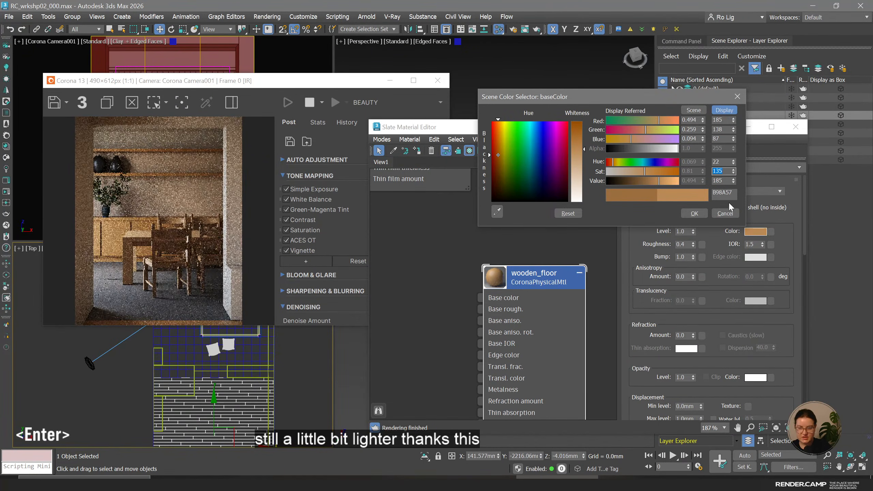
click(694, 213)
Clear all material nodes from the material editor's View1.
scroll(487, 298, down, 3)
scroll(487, 298, down, 8)
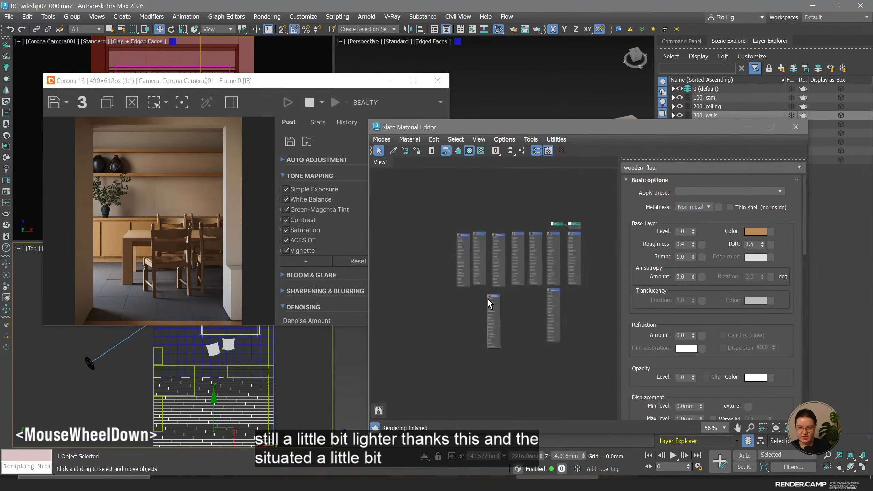
drag(461, 215, 591, 373)
key(Delete)
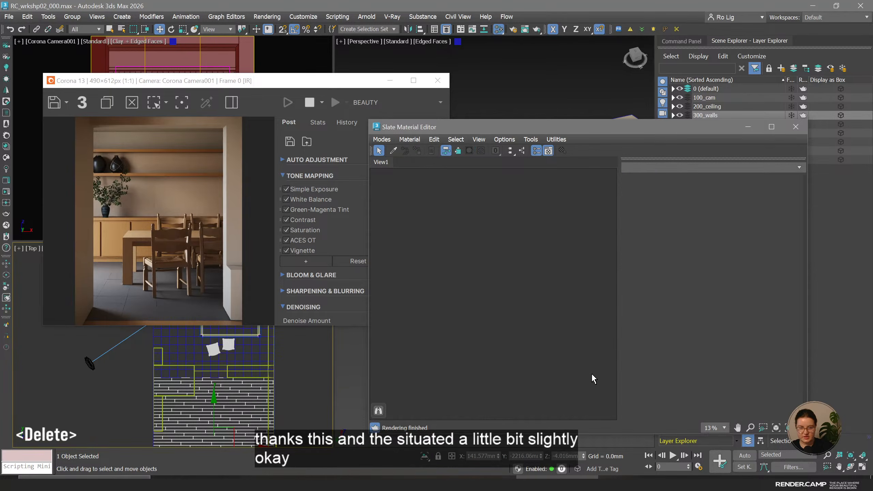
click(591, 373)
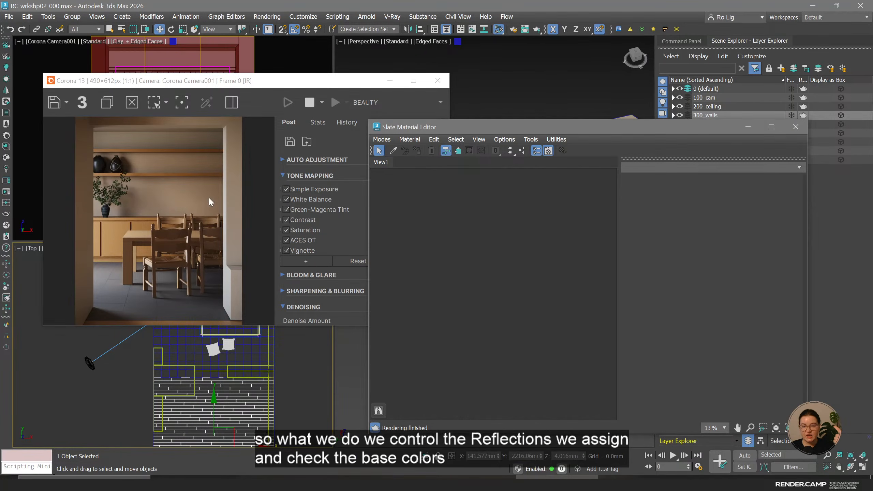
Save the scene to the Desktop as a new file named RC_wrkshp02_GF_000.
click(205, 222)
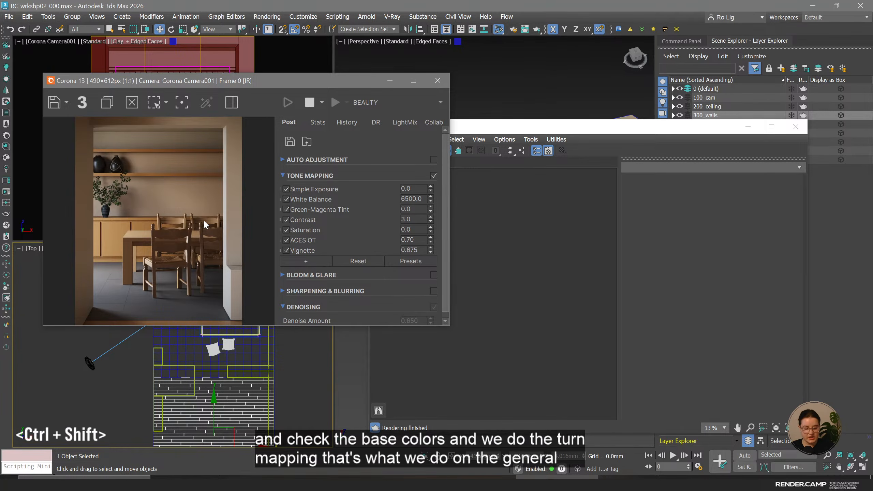
key(ctrl+shift+s)
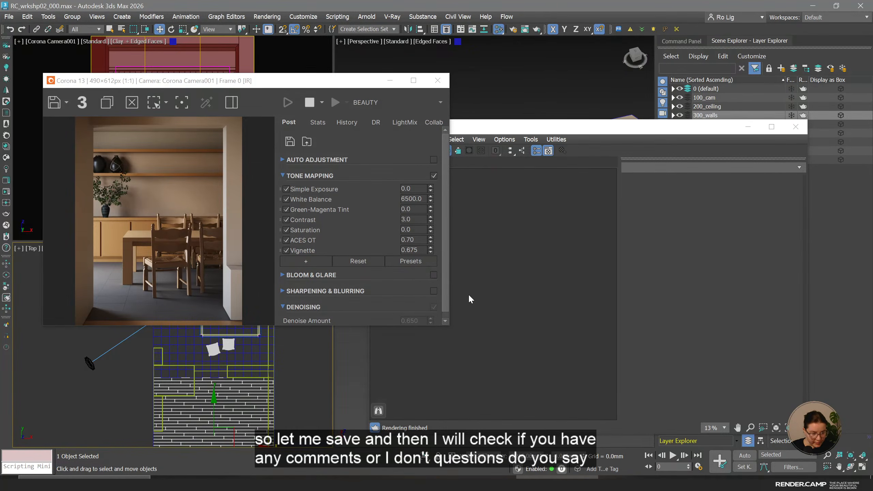
key(ctrl+s)
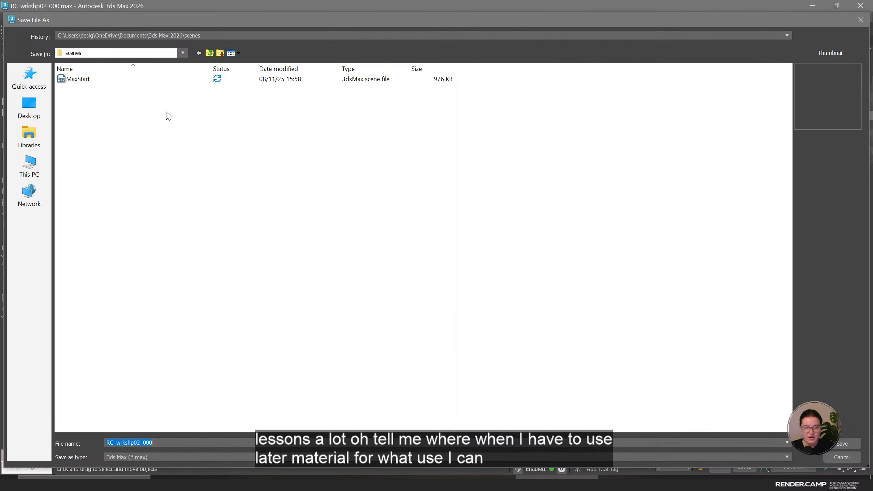
click(30, 113)
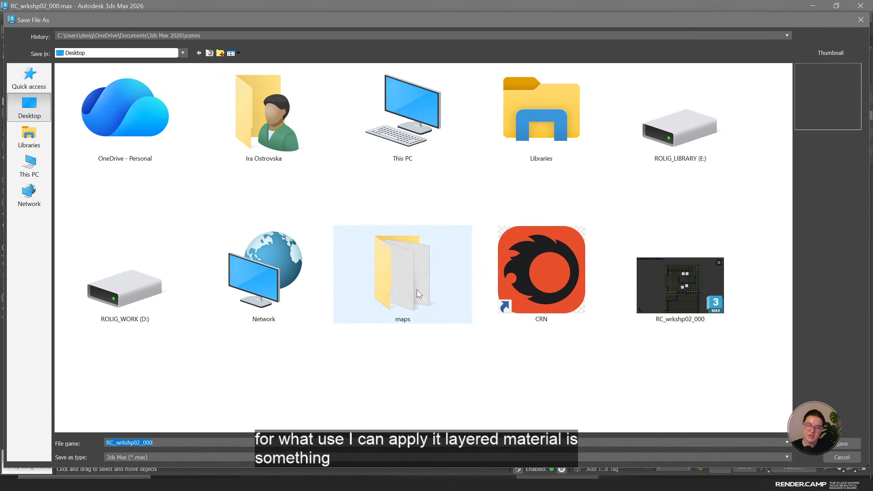
click(693, 300)
click(153, 443)
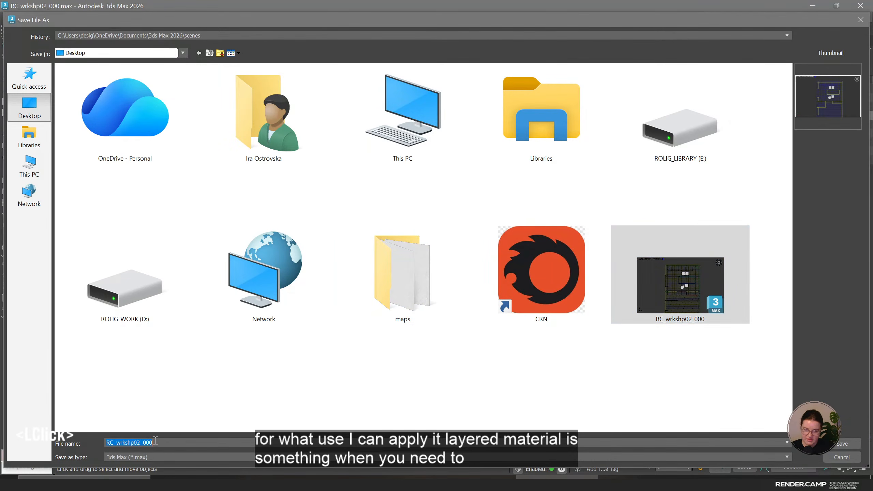
text(GF_)
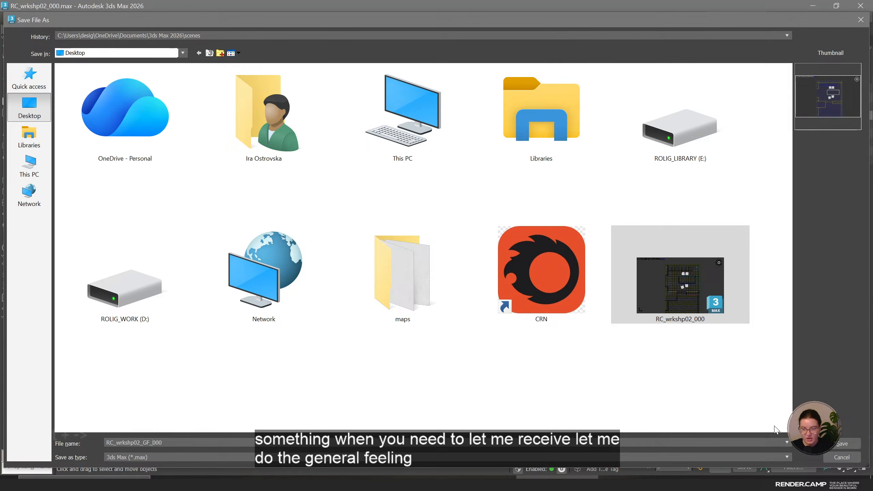
click(842, 445)
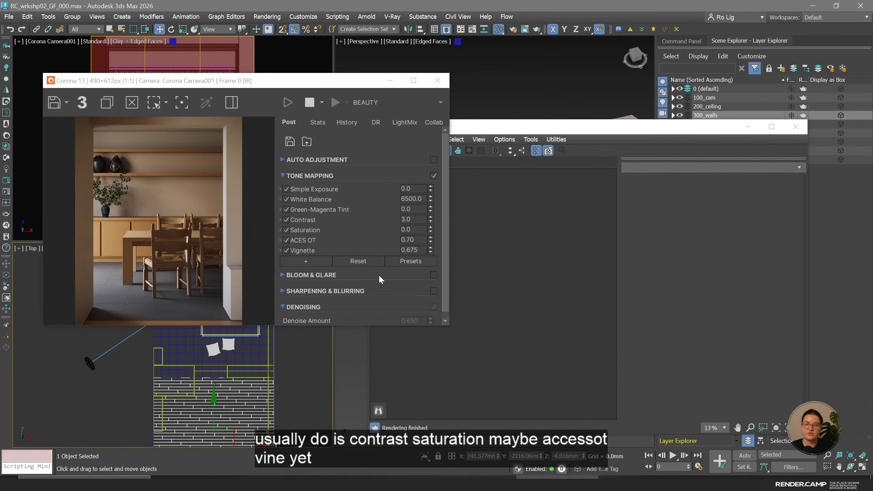
Set the render's Simple Exposure in tone mapping to -0.125 and return to the material editor.
drag(431, 193, 466, 186)
text(25)
key(Return)
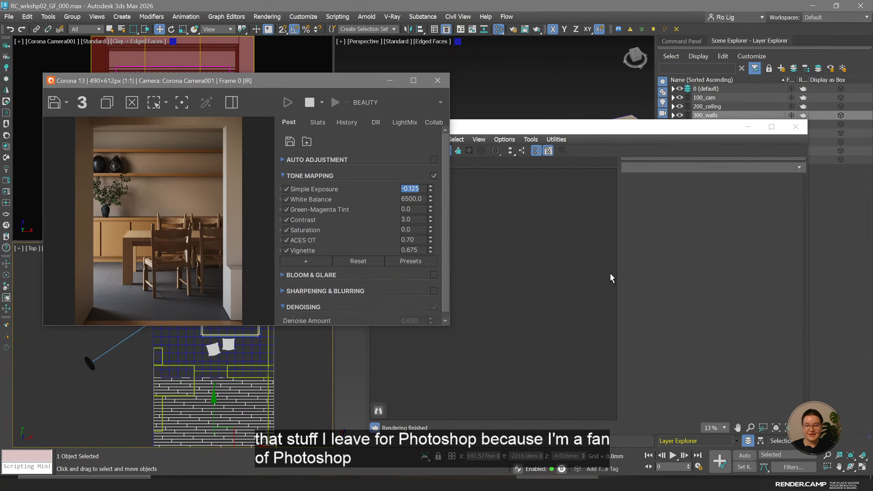
click(594, 315)
click(500, 258)
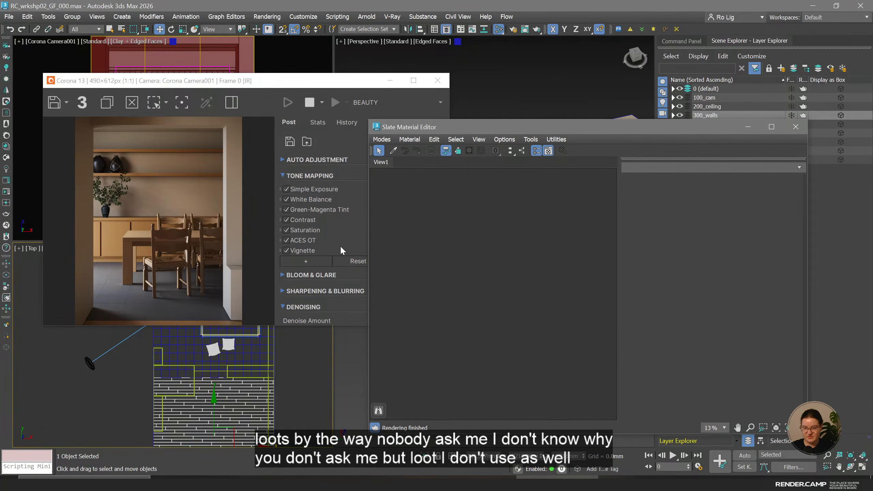
Reposition the material editor and the render frame buffer so the camera viewport is uncovered.
click(416, 259)
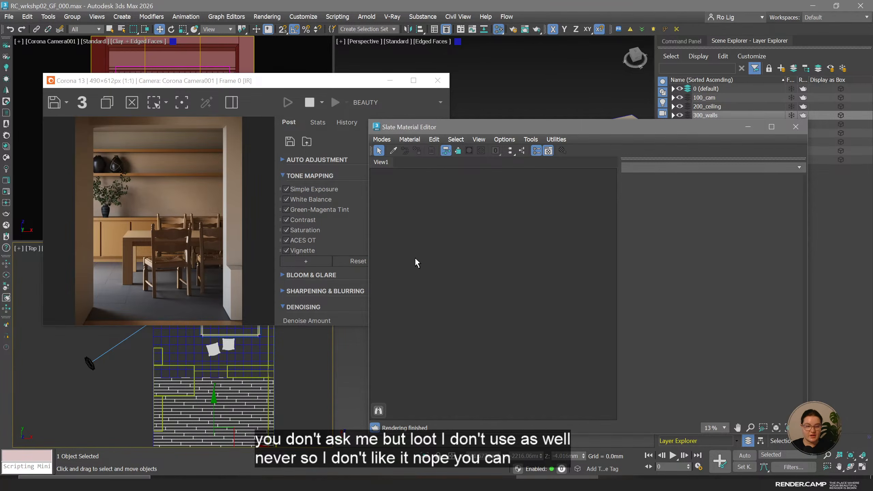
click(501, 313)
drag(498, 127, 543, 118)
click(395, 81)
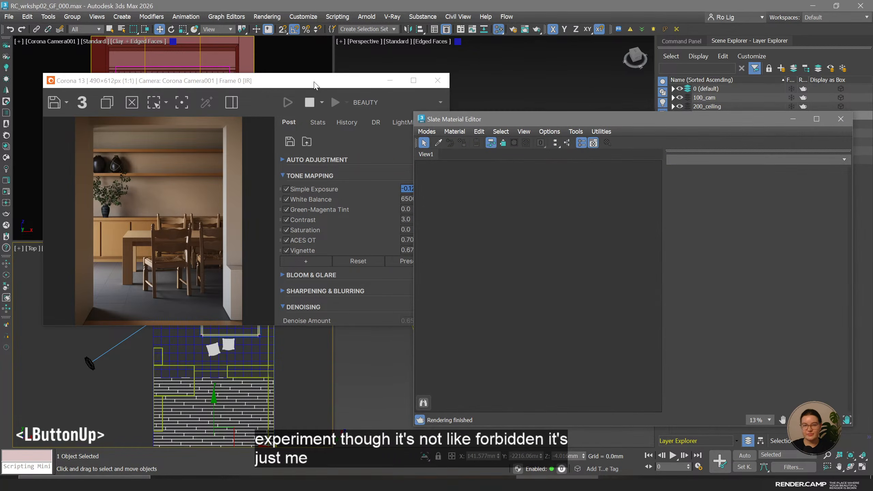
drag(314, 81, 391, 64)
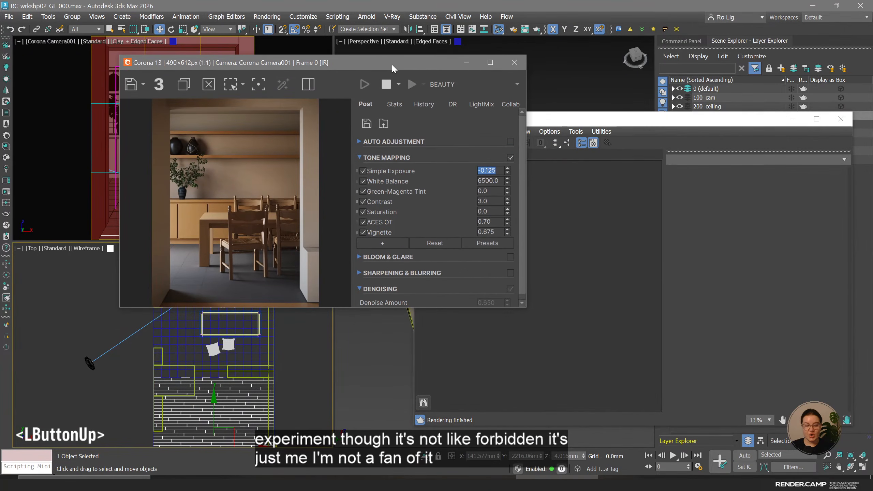
click(586, 323)
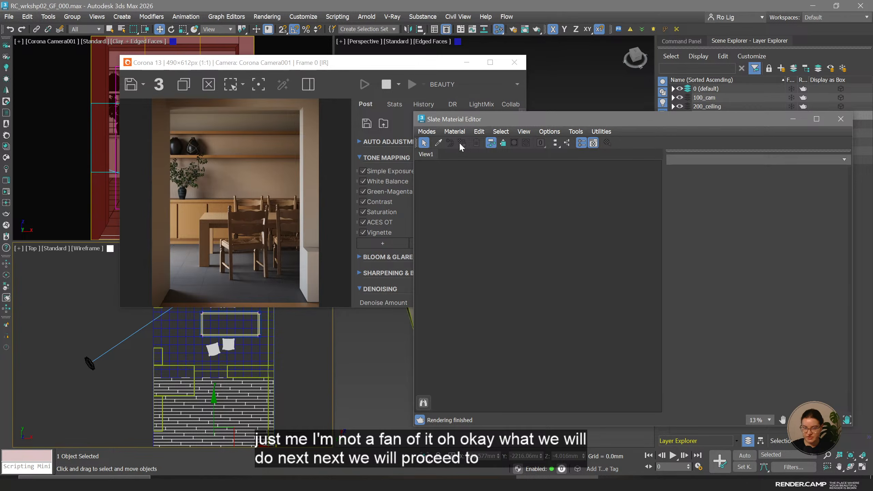
drag(393, 63, 326, 191)
Pick the wall material from the camera view into the node view and bring up its Multi/Sub-Object node.
click(438, 142)
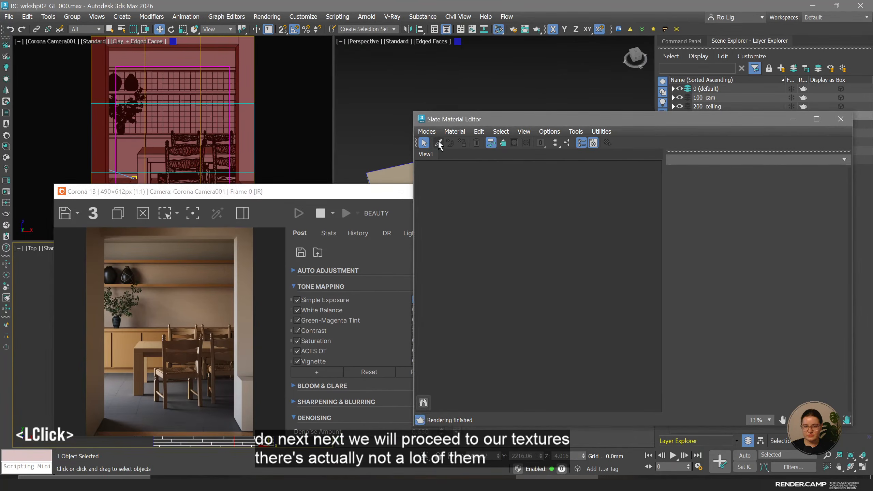
click(249, 54)
scroll(525, 264, up, 6)
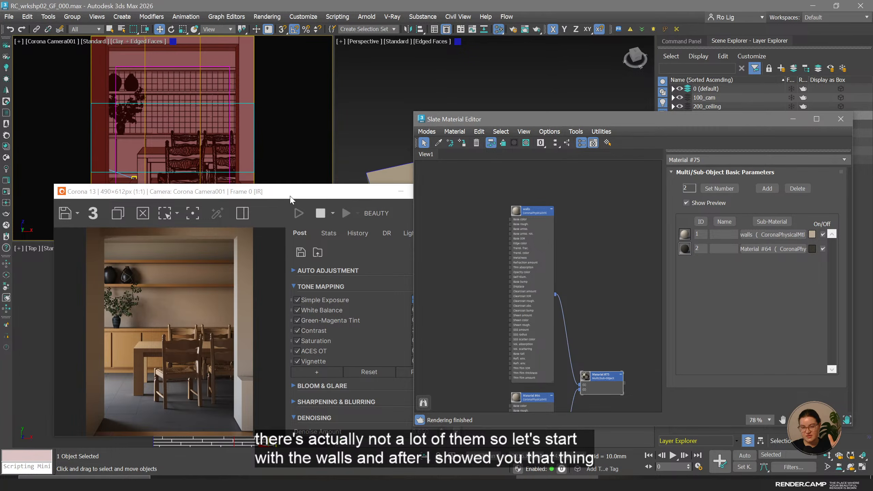
scroll(599, 382, up, 3)
click(631, 406)
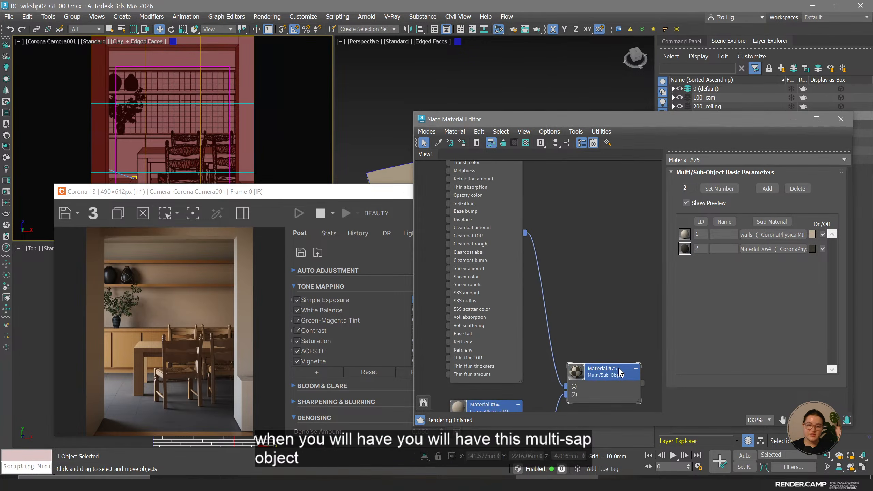
scroll(571, 403, up, 1)
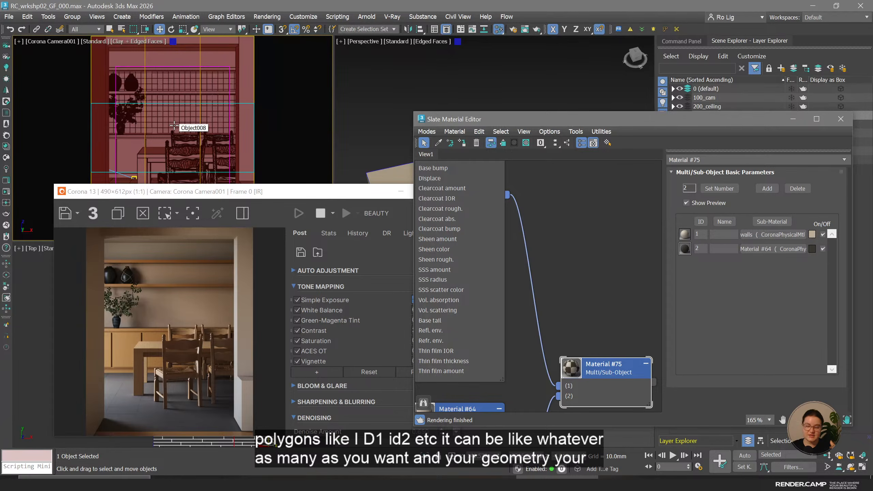
Close the render frame buffer and isolate the walls object in a maximized perspective view at polygon level.
click(375, 195)
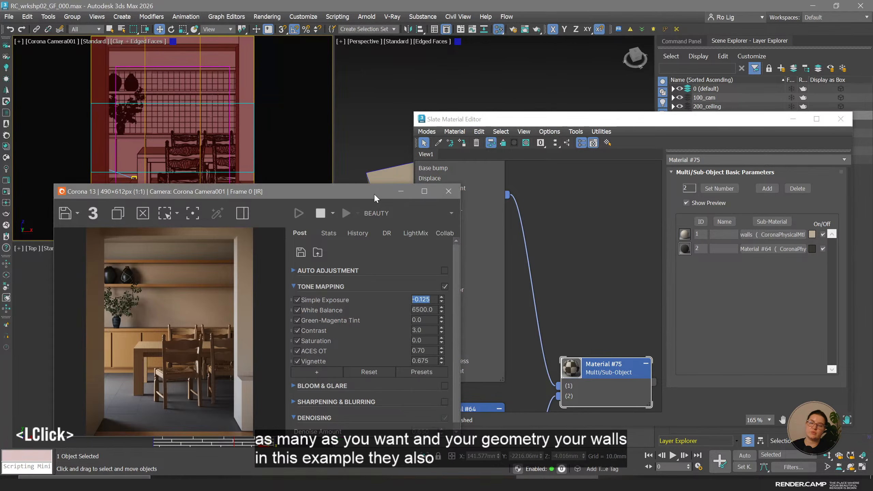
click(448, 191)
click(249, 118)
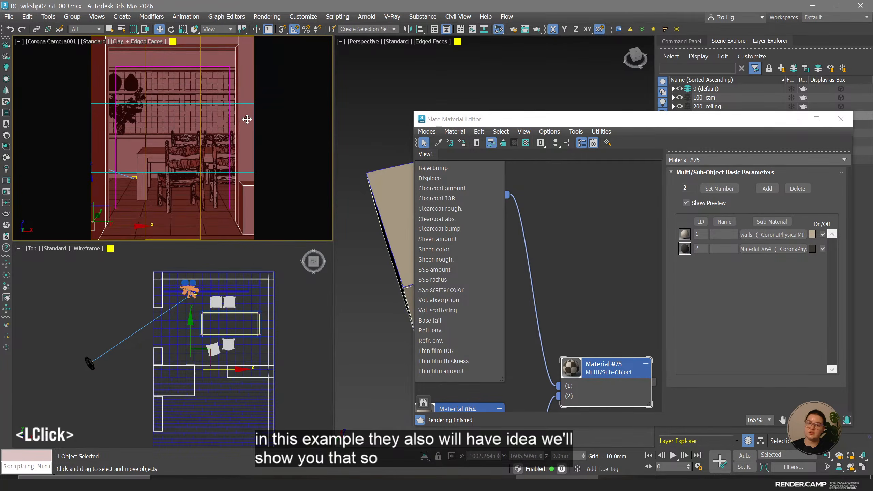
key(alt+q)
key(space)
key(z)
key(4)
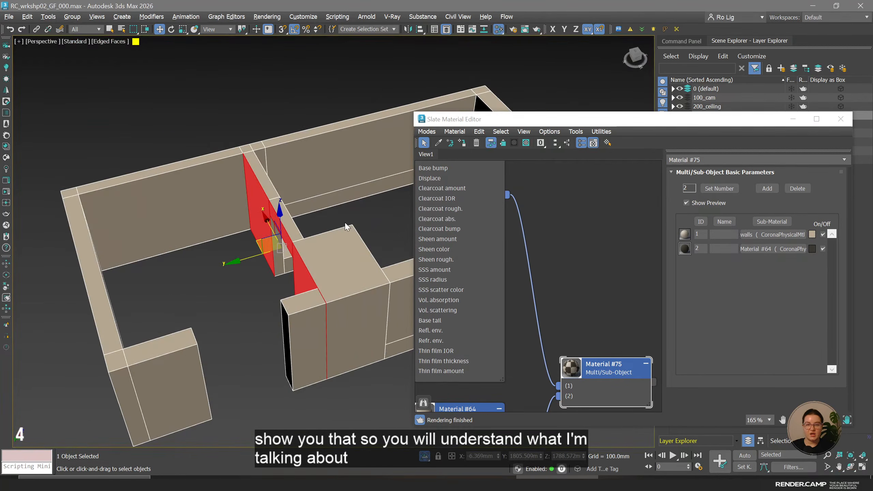
Select the inner face of the long wall and look up its polygon material ID.
drag(656, 124, 538, 324)
alt+middle_drag(378, 207, 309, 155)
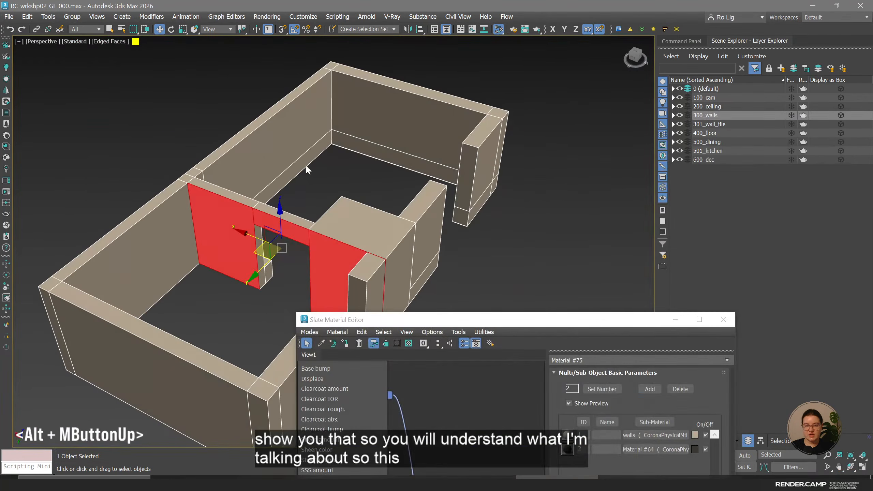
click(290, 145)
click(682, 41)
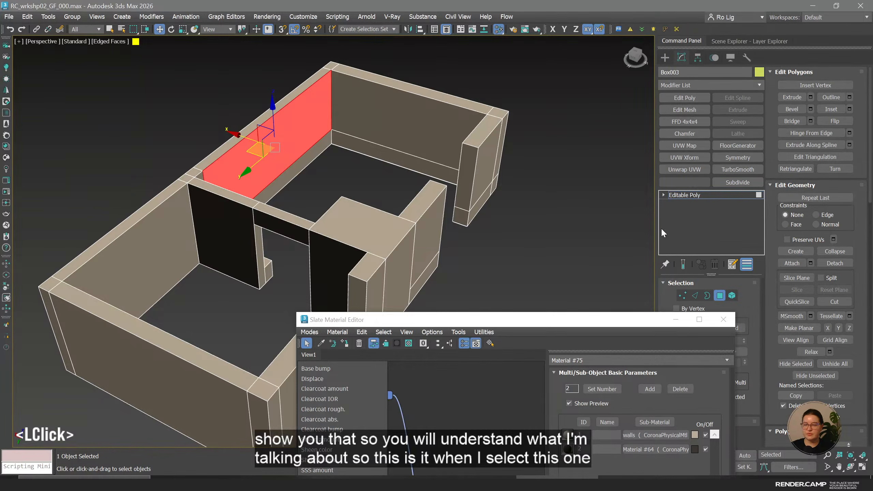
drag(859, 396, 865, 169)
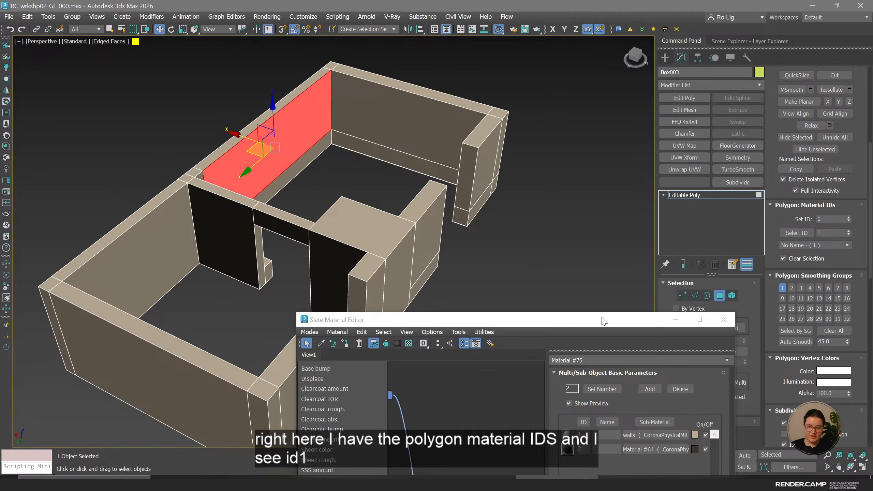
Compare the Multi/Sub-Object slots with the polygon material IDs of the long wall and the partition wall face.
drag(555, 320, 552, 125)
scroll(445, 323, down, 2)
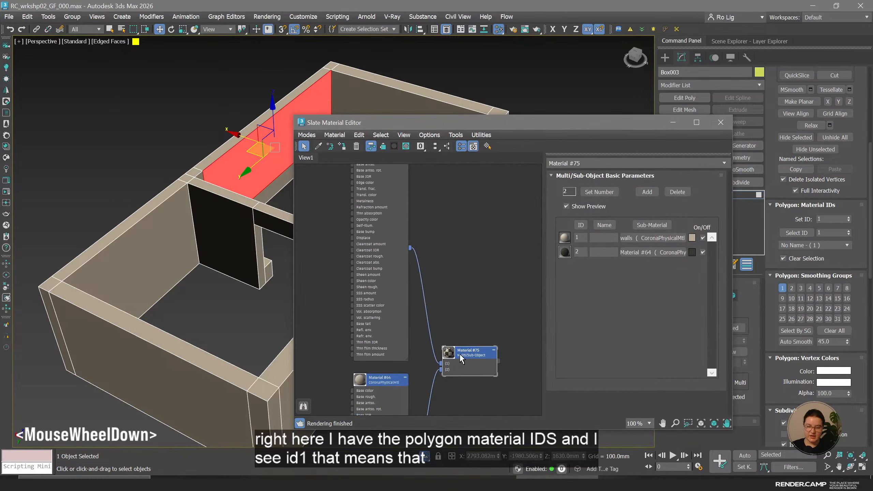
scroll(447, 365, up, 3)
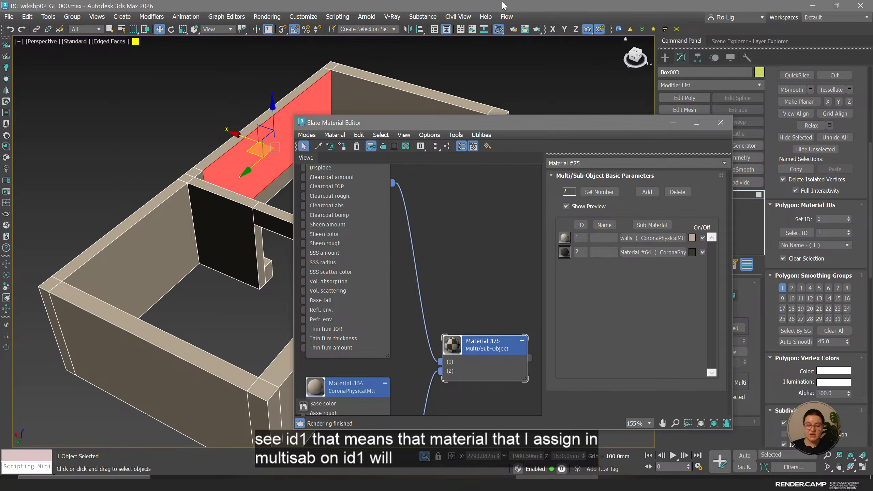
click(248, 258)
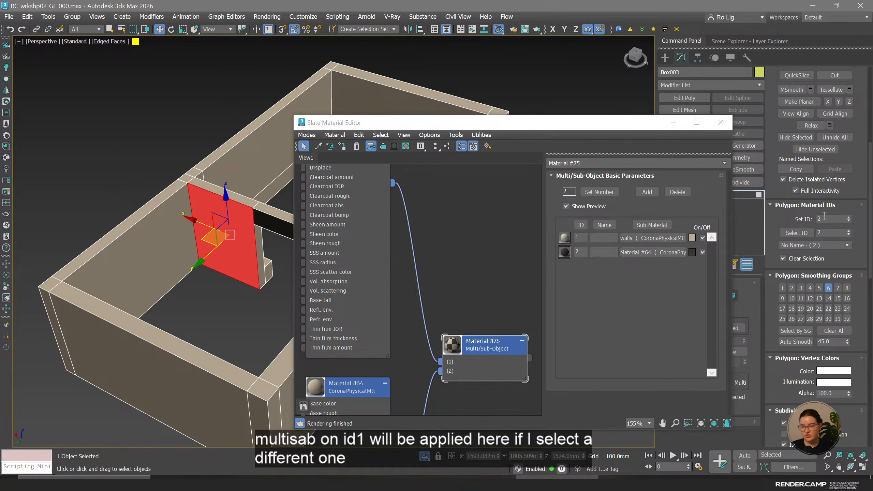
middle_drag(359, 378, 374, 257)
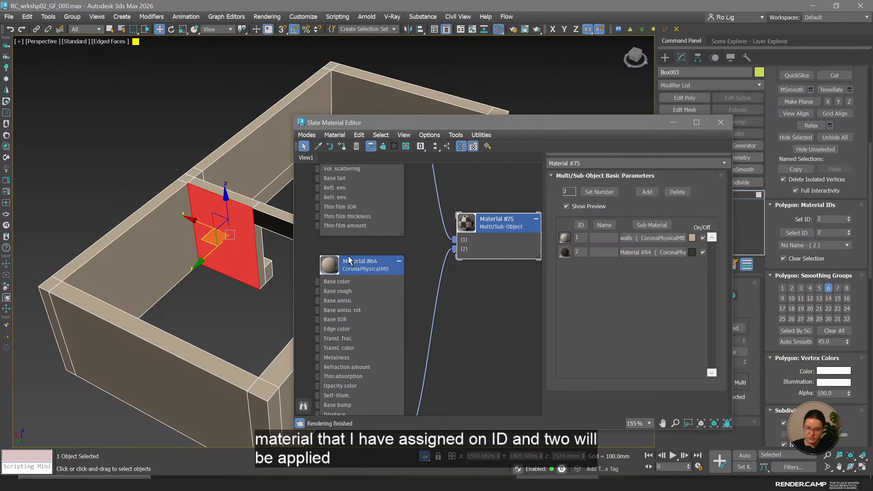
Leave polygon editing, end the isolation of the walls and restore the multi-viewport layout.
key(4)
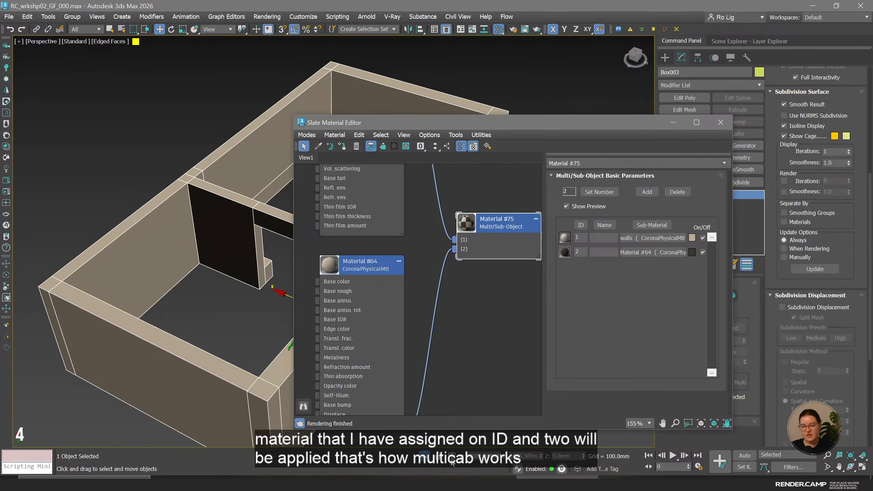
click(426, 461)
key(space)
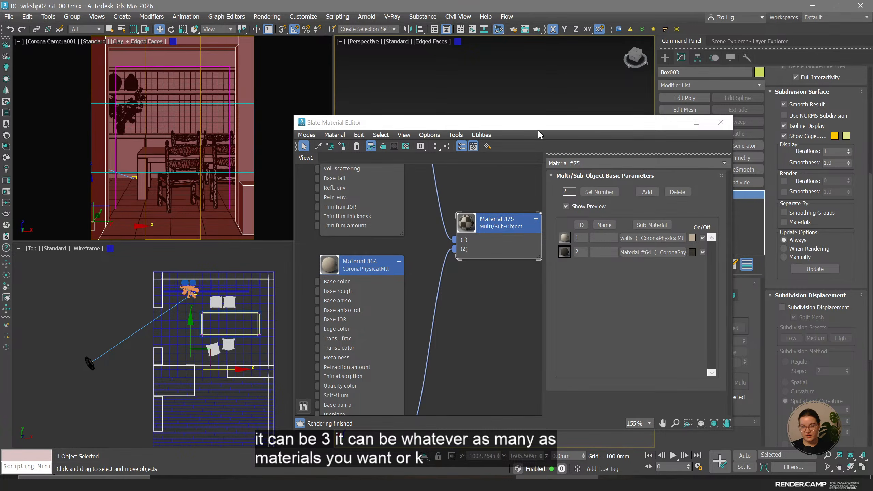
drag(538, 126, 557, 122)
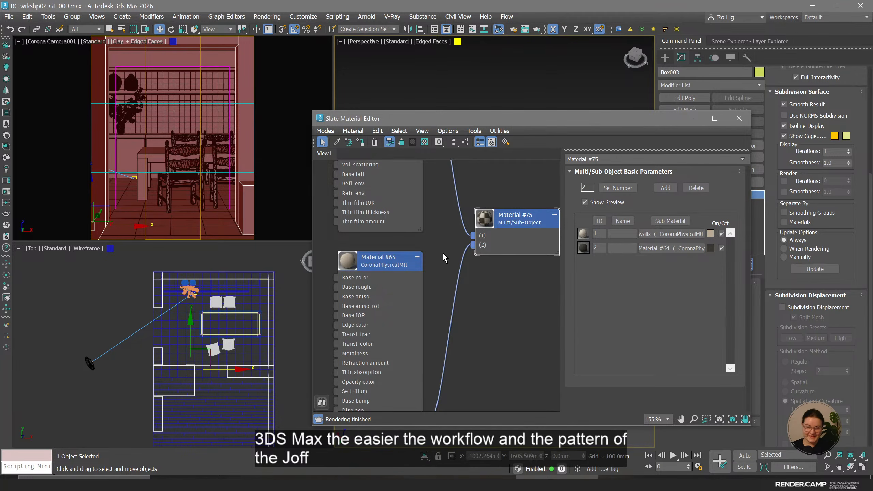
Bring up the walls material node and open the Desktop maps folder in a floating File Explorer window.
scroll(441, 254, down, 3)
scroll(543, 251, down, 3)
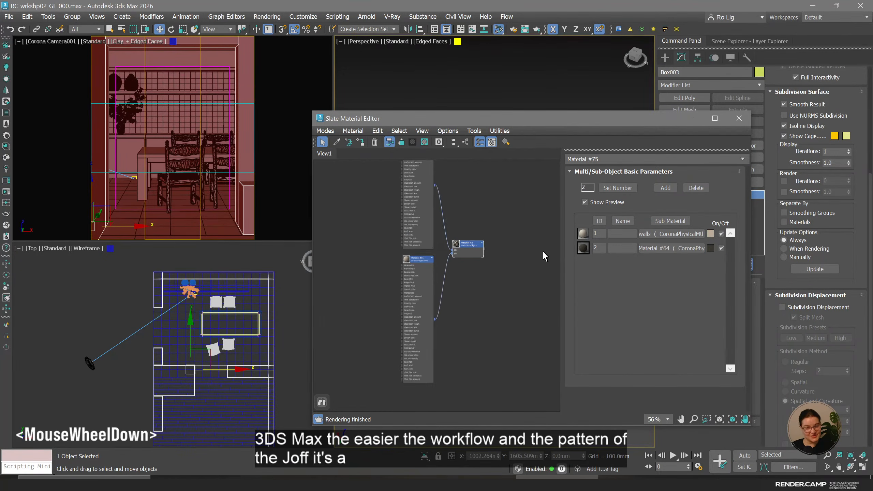
middle_drag(543, 251, 541, 272)
scroll(480, 244, up, 4)
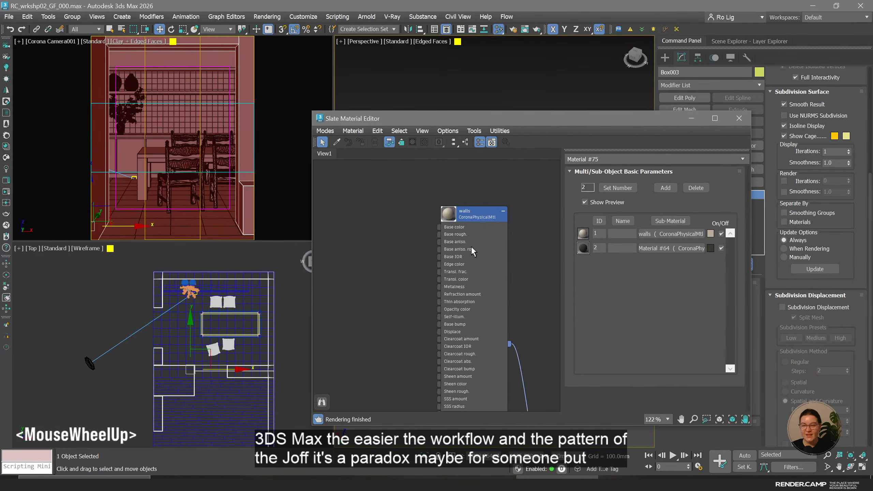
scroll(484, 314, down, 1)
middle_drag(483, 314, 464, 242)
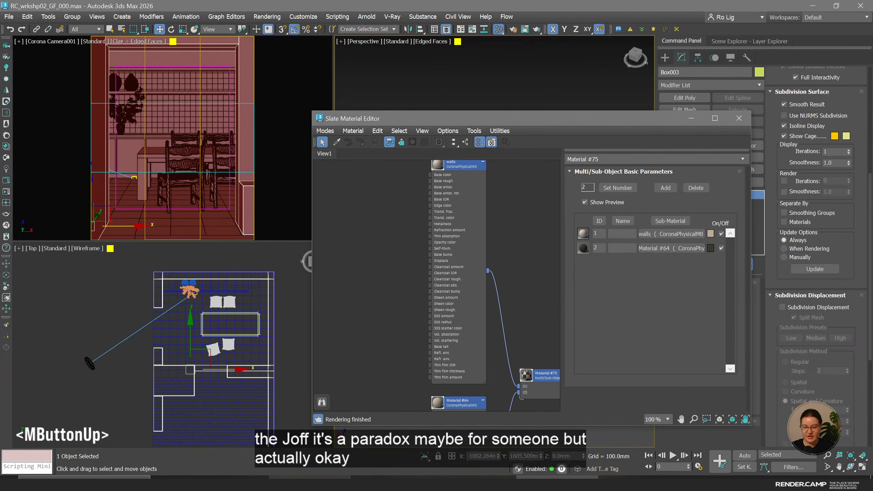
click(309, 478)
click(30, 120)
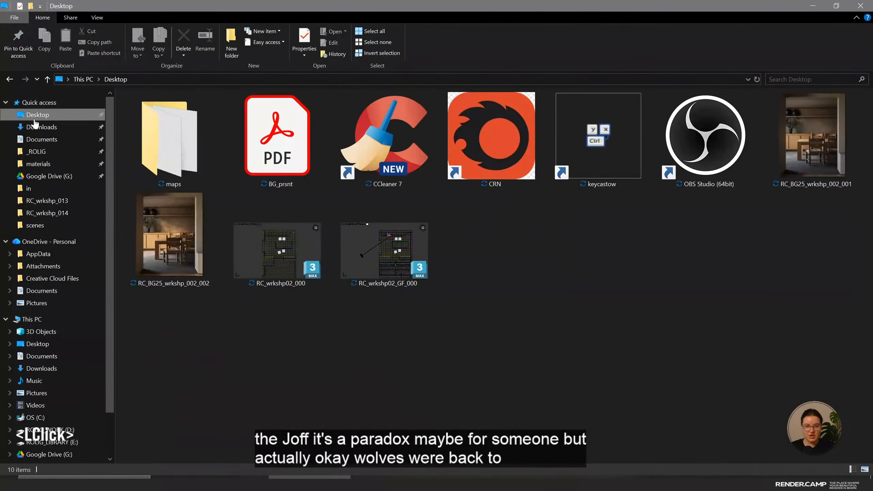
double_click(169, 139)
click(837, 6)
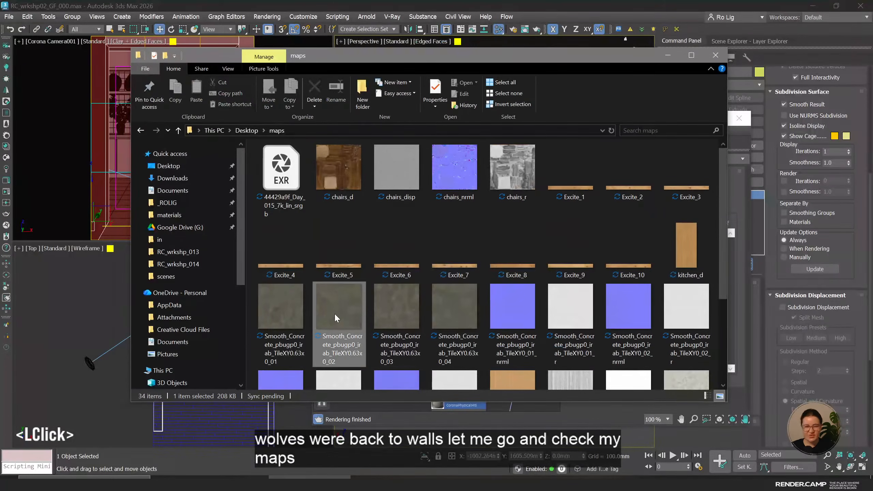
Select the four wall textures walls_AO, walls_d, walls_nrml and walls_r in the maps folder.
click(344, 314)
scroll(393, 299, down, 3)
click(642, 344)
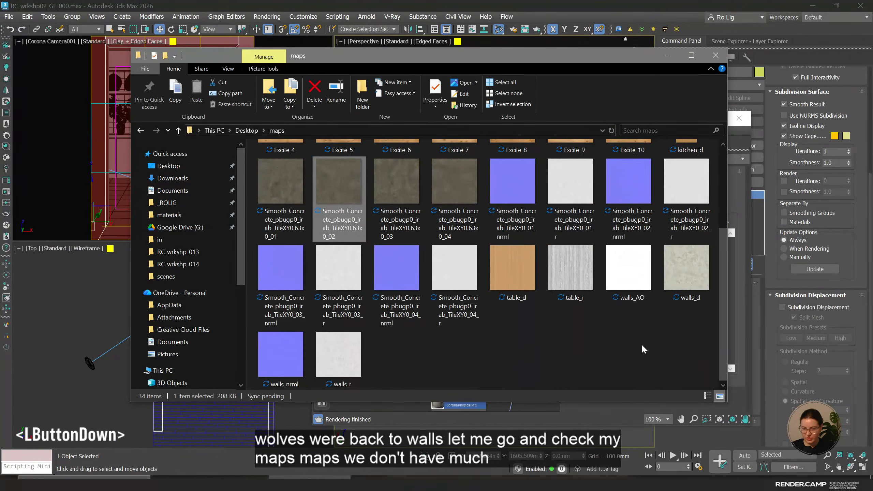
click(634, 270)
ctrl+click(695, 269)
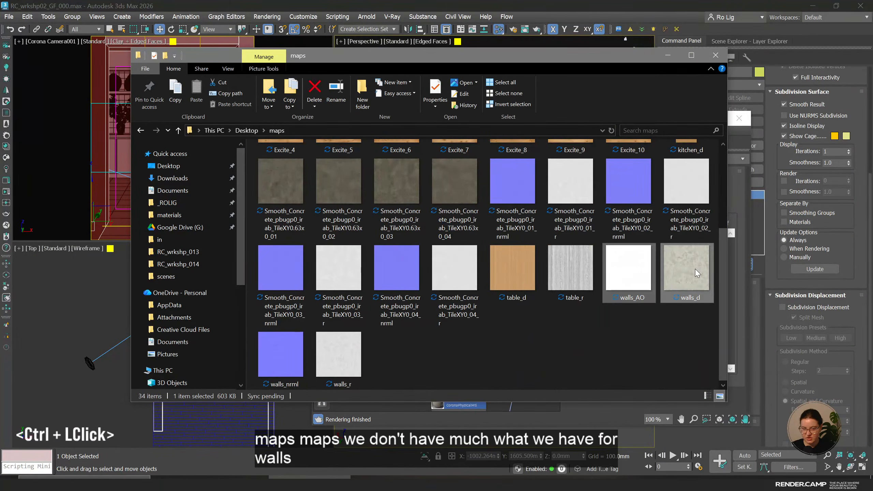
ctrl+click(299, 359)
ctrl+click(357, 356)
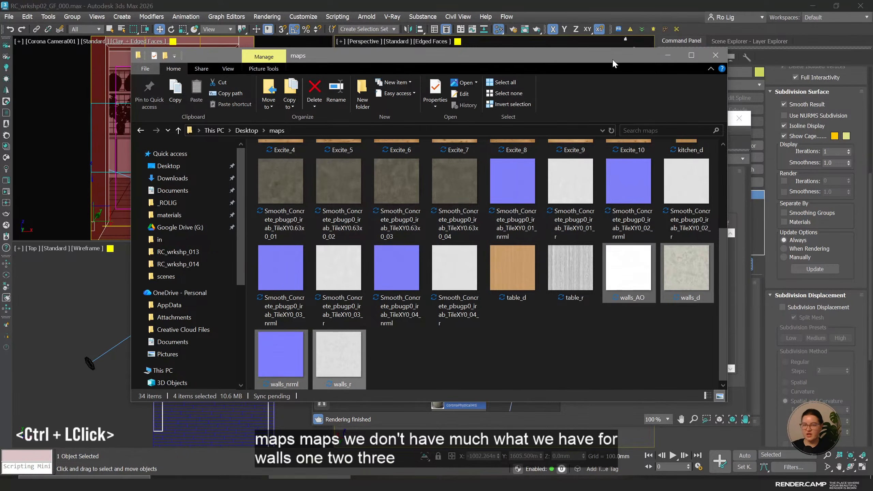
Bring the four selected wall textures into the node view as bitmap maps and put the maps folder window away.
drag(613, 59, 280, 18)
drag(332, 264, 414, 236)
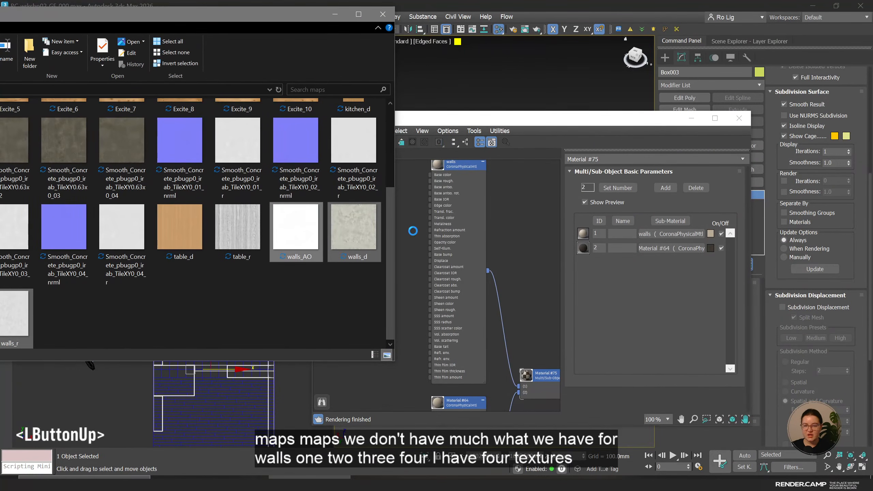
click(339, 15)
middle_drag(399, 215, 436, 269)
scroll(436, 269, down, 1)
Move the four new bitmap nodes together clear of the walls material so they no longer overlap it.
drag(407, 210, 453, 387)
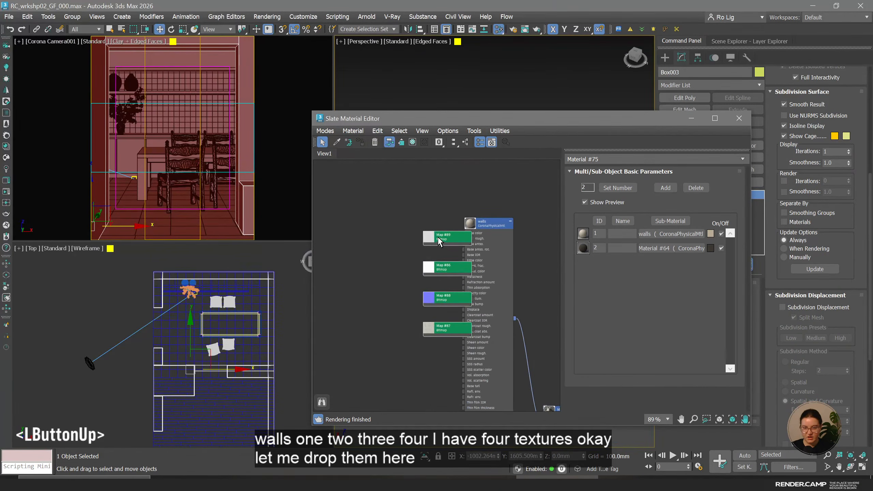
drag(429, 239, 399, 232)
click(384, 210)
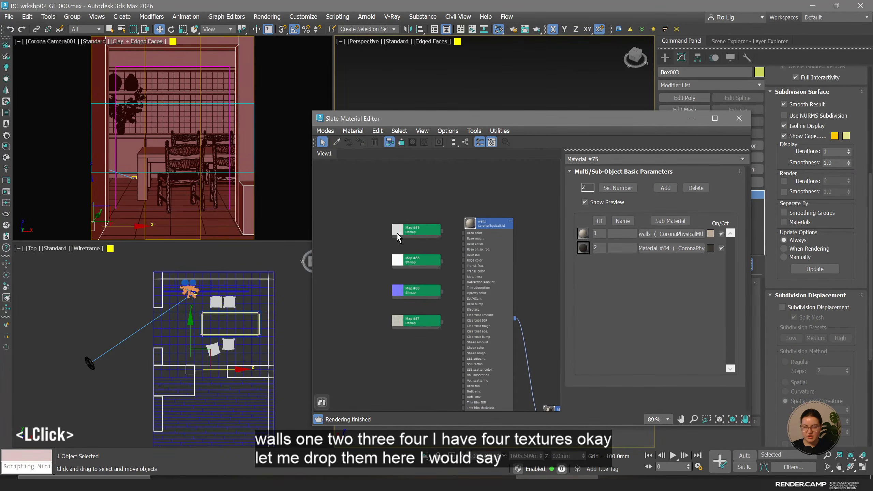
scroll(379, 259, up, 3)
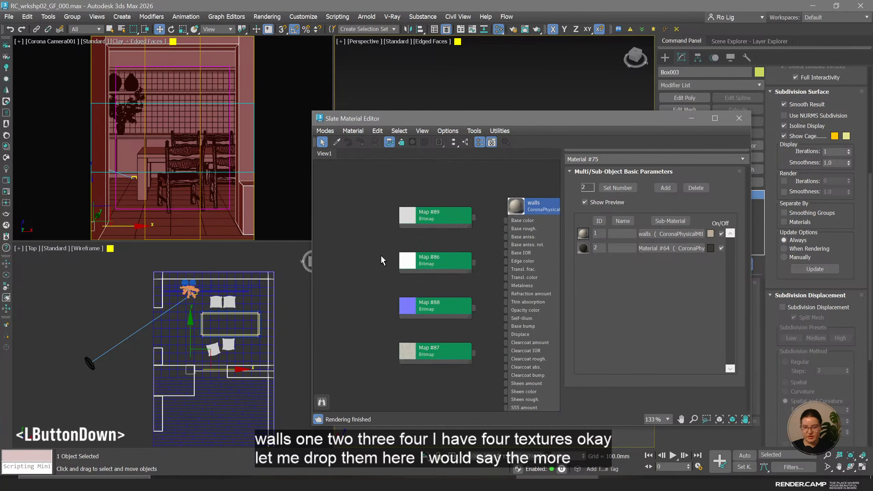
Show the walls_nrml bitmap's parameters and stack the wall color bitmap above the light gray one, apart from the others.
click(444, 304)
drag(433, 350, 380, 187)
drag(442, 224, 398, 241)
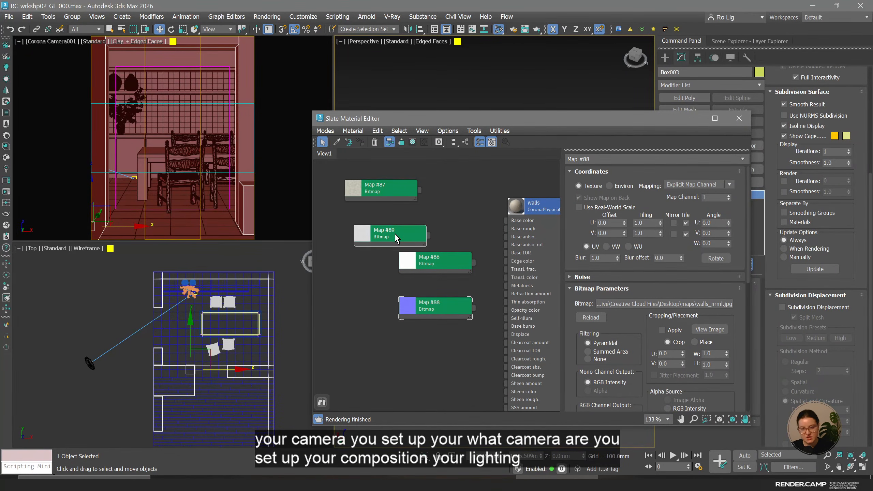
click(389, 237)
drag(389, 237, 375, 229)
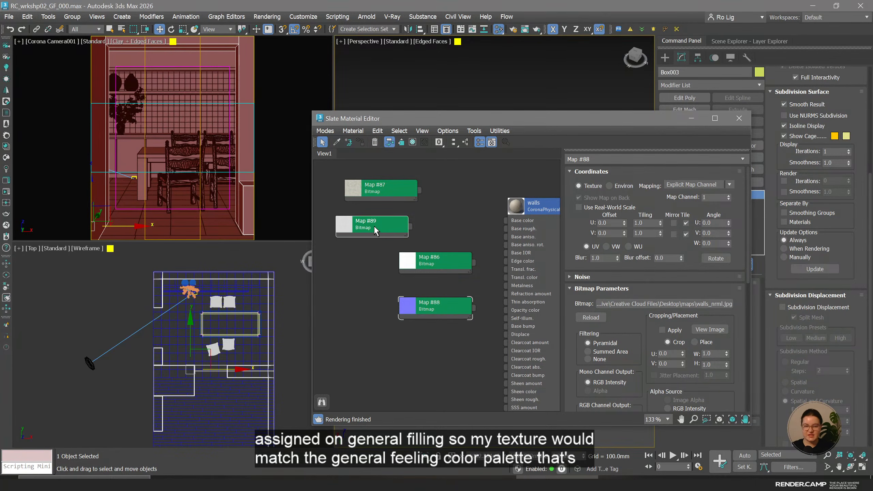
Move the walls_AO and walls_nrml bitmaps below the other two, stacked as a separate pair with the normal map on top.
click(381, 198)
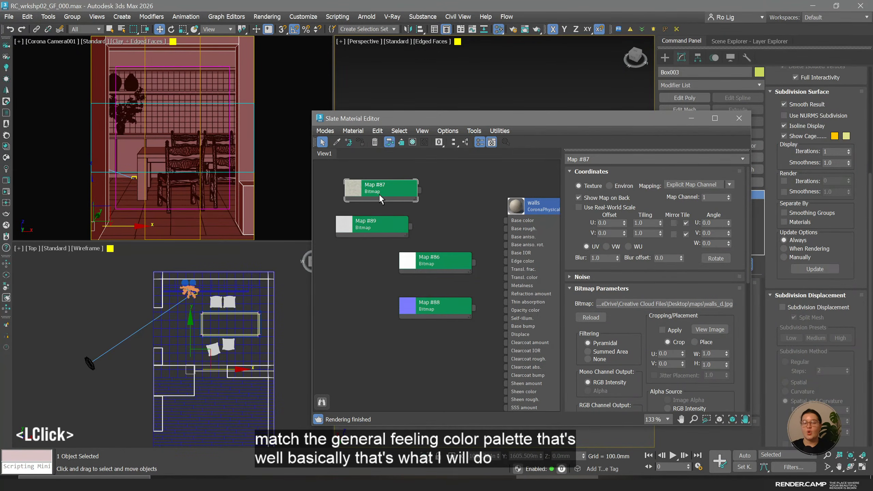
click(448, 272)
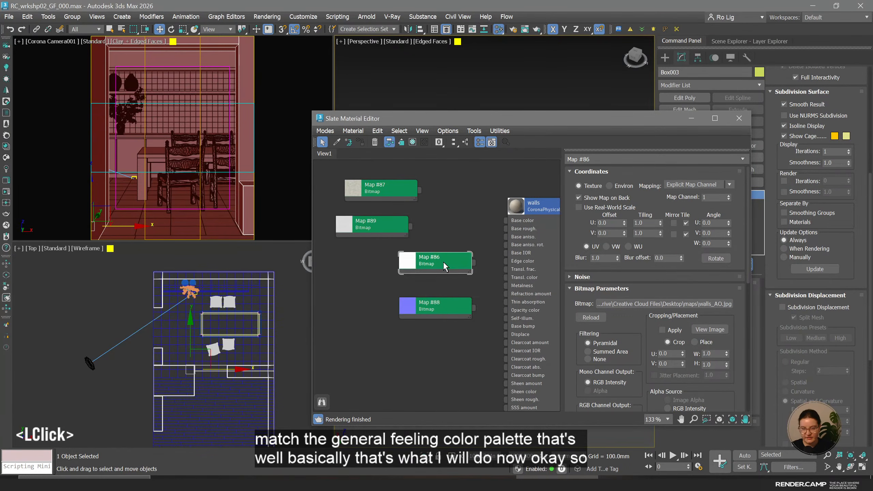
drag(464, 265, 426, 362)
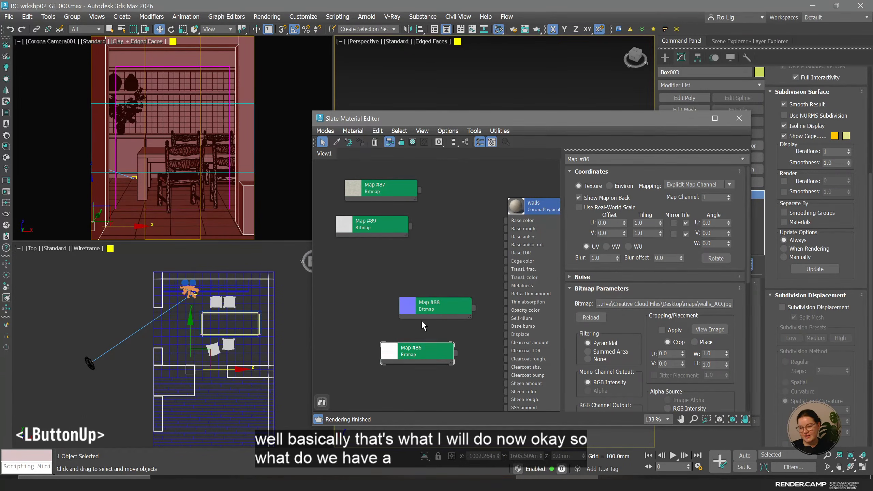
drag(422, 311, 367, 311)
drag(417, 351, 372, 331)
Connect the walls_r bitmap to the base roughness input of the walls material and move its node closer to the material.
click(381, 227)
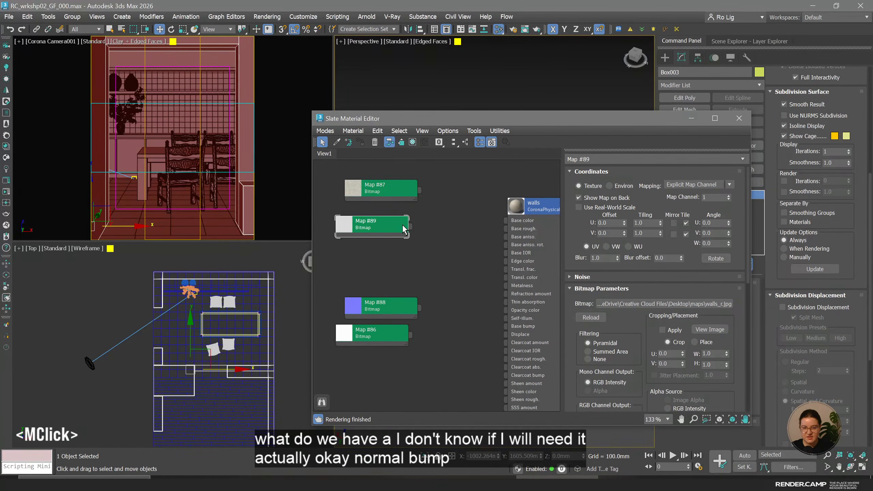
drag(410, 227, 531, 228)
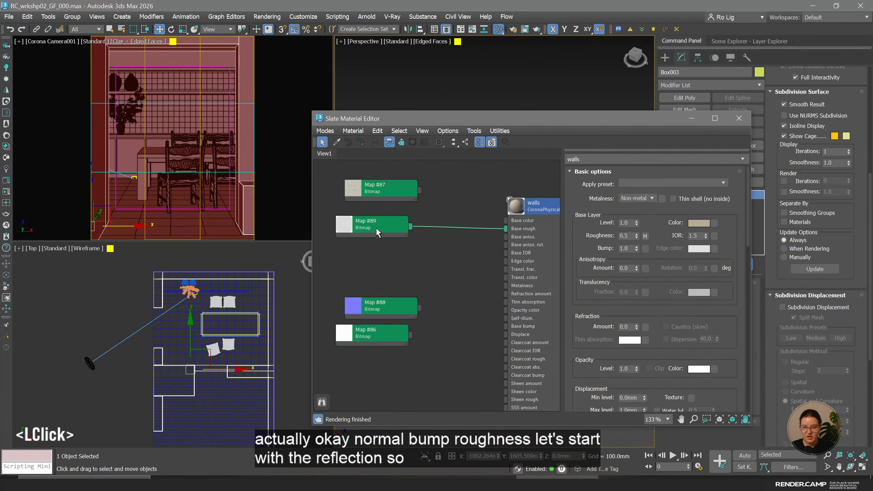
drag(378, 227, 424, 245)
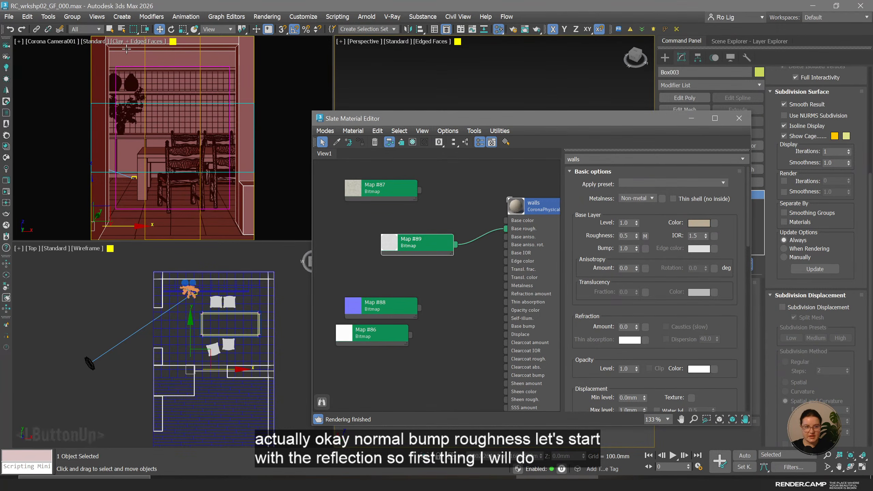
Switch the camera view from Clay to Default Shading and turn off its edged faces.
right_click(119, 41)
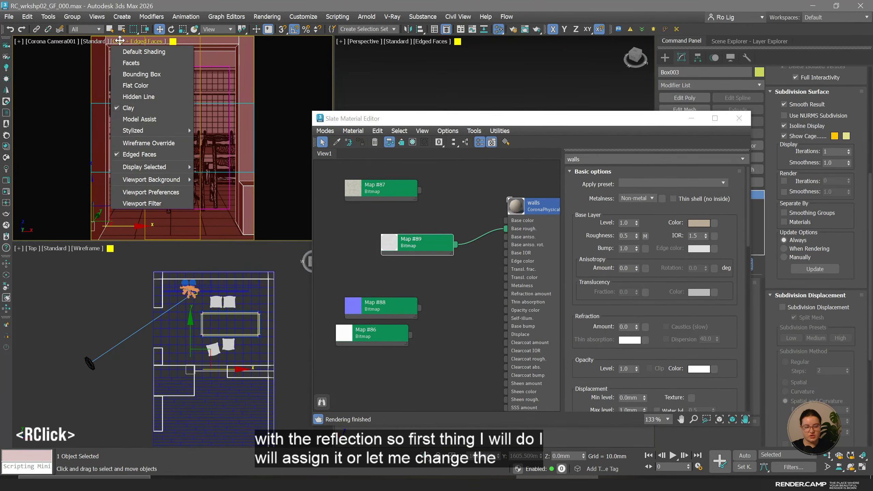
click(142, 52)
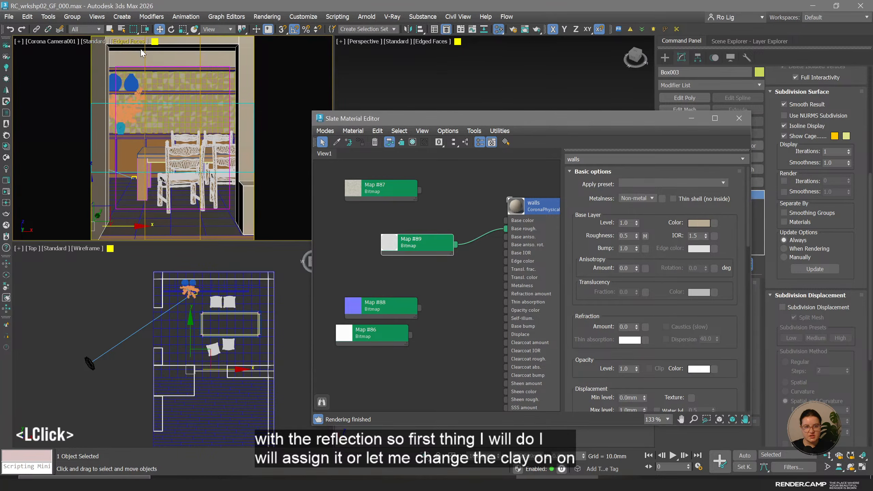
key(F4)
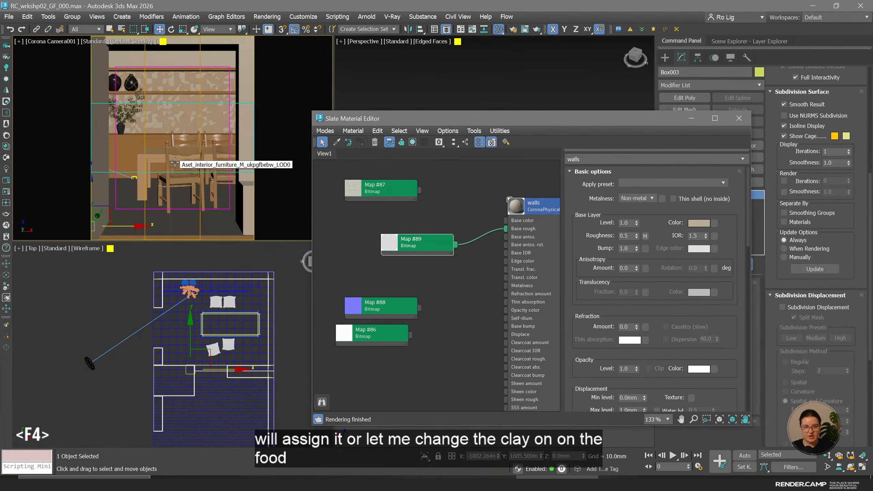
Isolate the selected walls and replace the camera view's background image file with a plain background.
key(alt+q)
key(space)
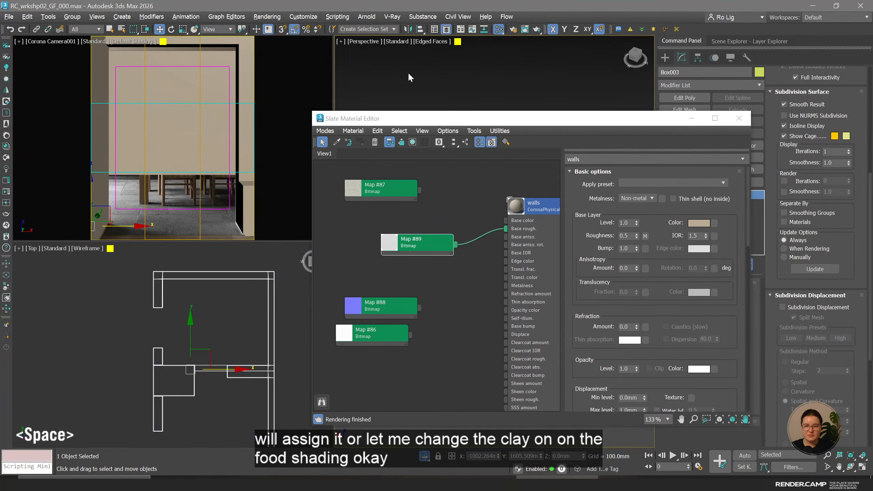
key(space)
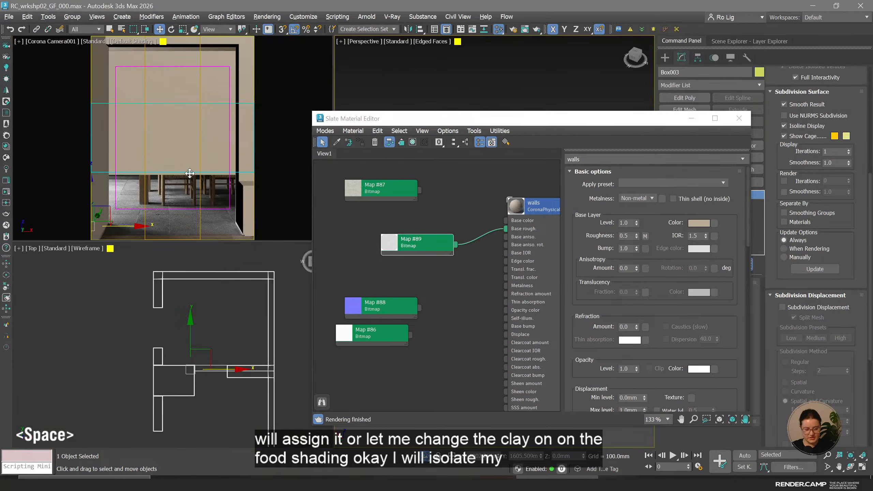
key(alt+b)
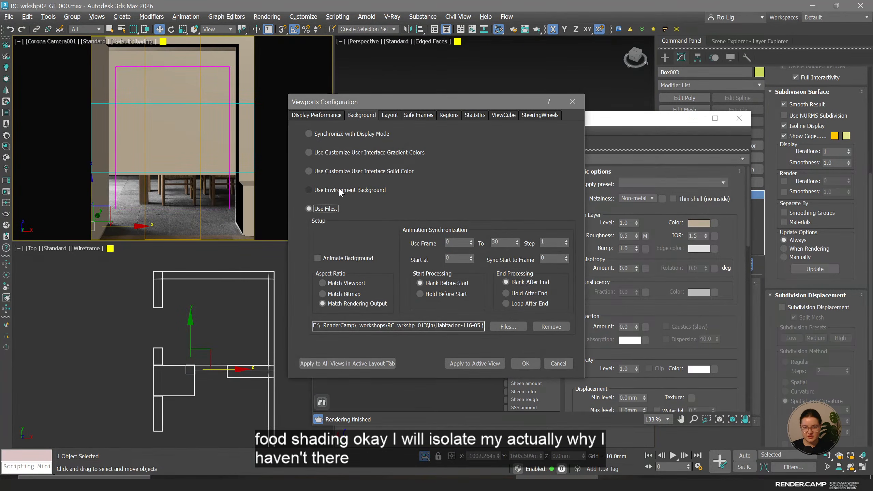
click(526, 363)
Maximize the perspective view and display the roughness bitmap on the walls material in the viewport.
middle_click(400, 89)
key(space)
scroll(87, 257, down, 4)
middle_drag(88, 257, 103, 264)
alt+middle_drag(186, 251, 199, 269)
scroll(199, 269, up, 3)
click(418, 245)
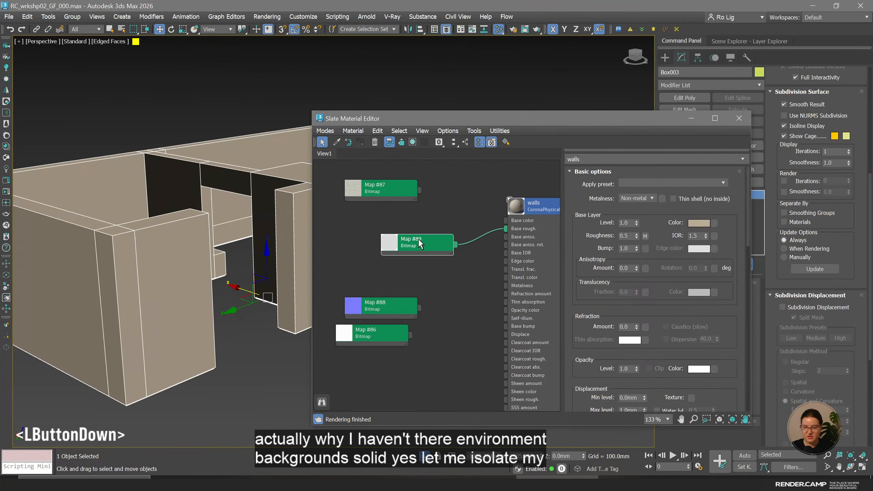
right_click(418, 246)
click(454, 123)
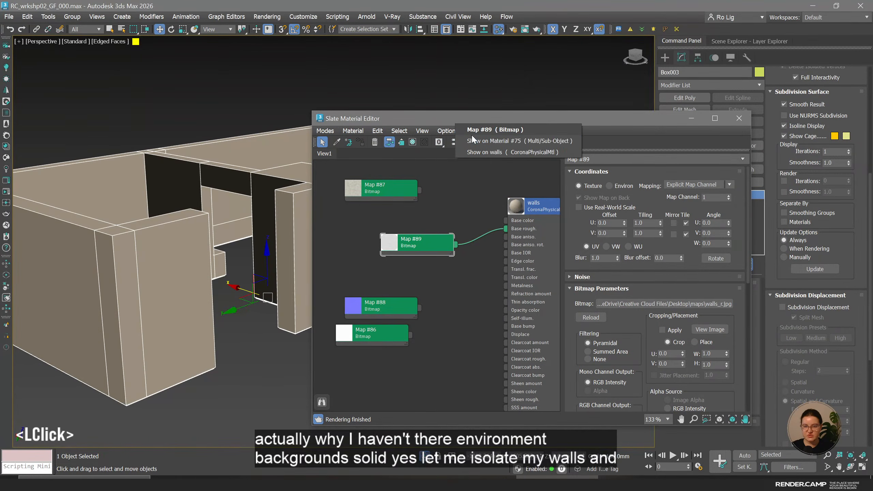
click(498, 152)
alt+middle_drag(144, 223, 105, 219)
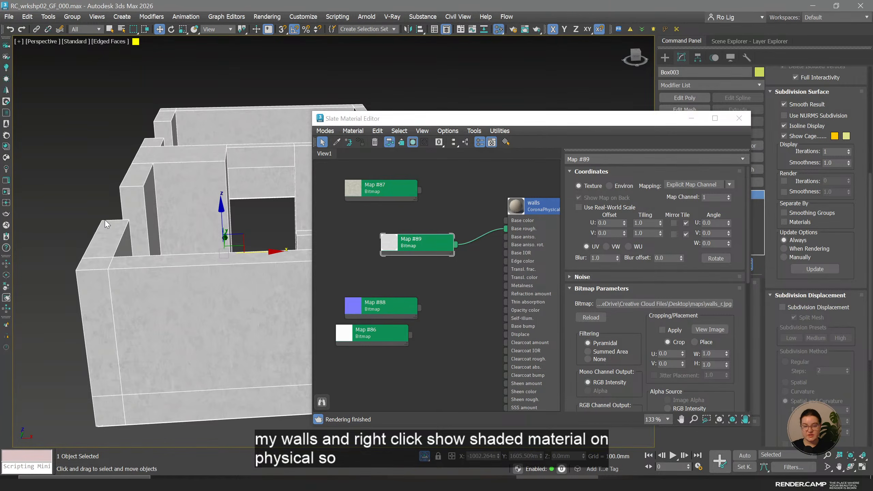
Examine the texture's scale and mapping across the isolated walls in the camera and perspective views.
key(space)
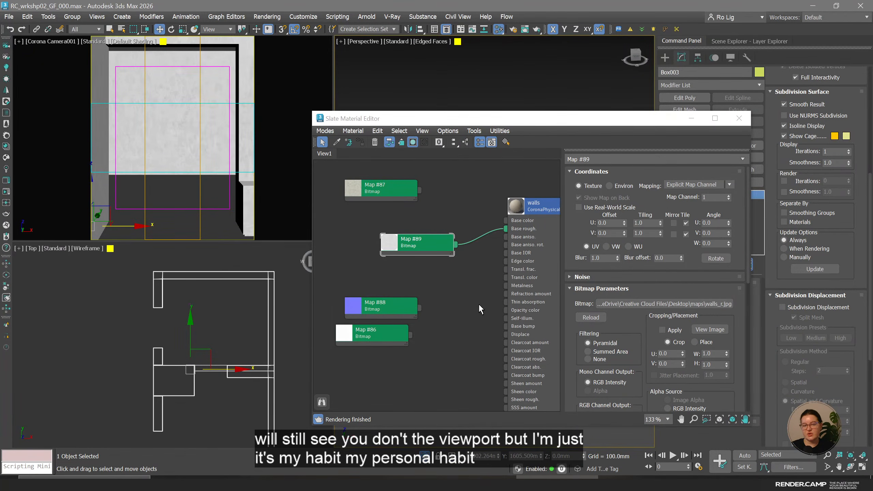
click(421, 255)
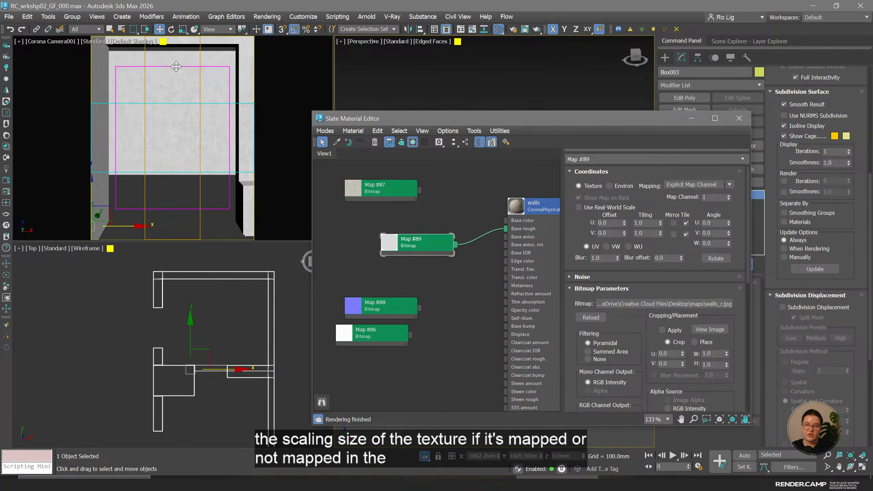
middle_click(425, 71)
key(space)
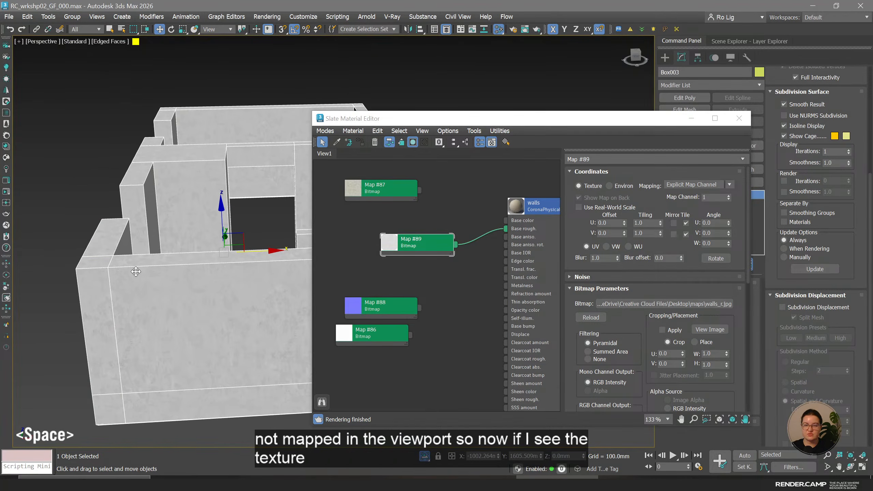
alt+middle_drag(135, 272, 268, 161)
scroll(93, 144, up, 5)
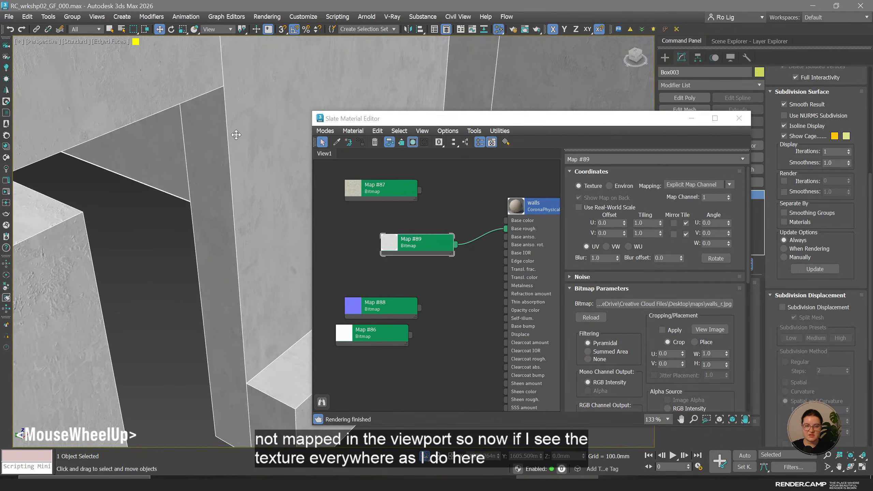
scroll(235, 135, down, 5)
key(space)
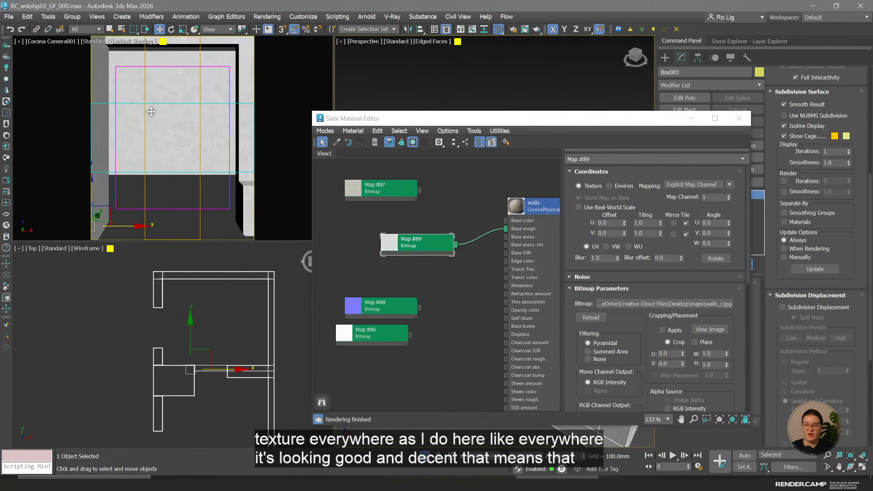
Show the walls material's parameters and end the isolation to bring back the rest of the scene.
click(528, 208)
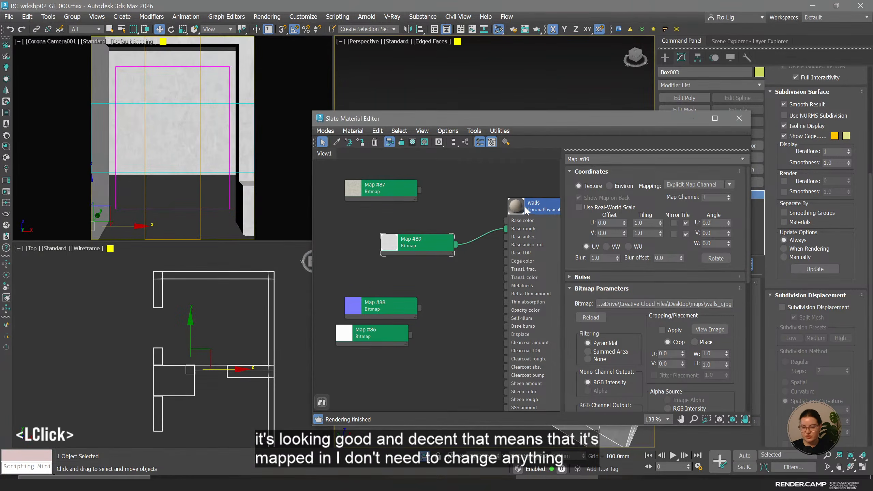
click(426, 456)
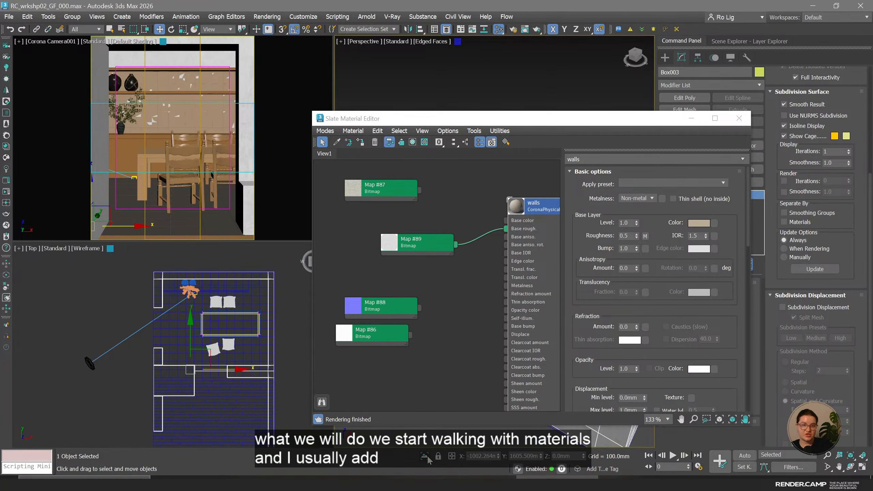
Open the render setup, place it beside the material parameters, and bring up the list of render elements to add.
key(F10)
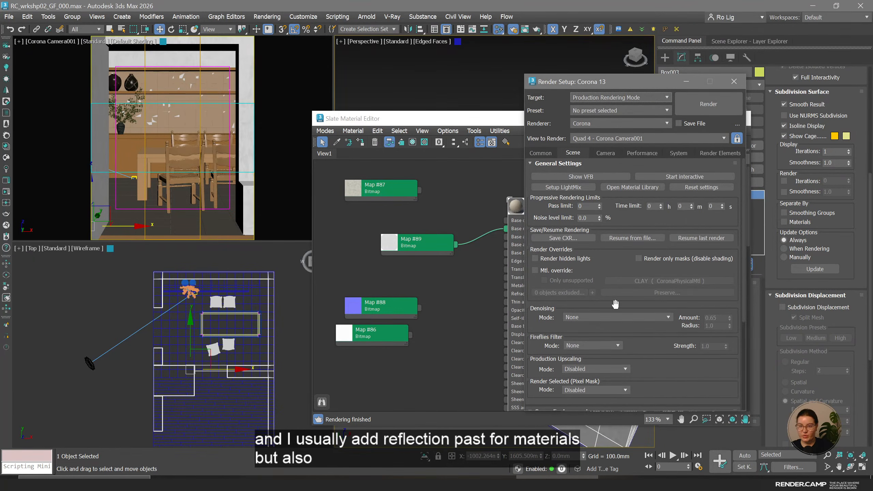
drag(631, 79, 380, 68)
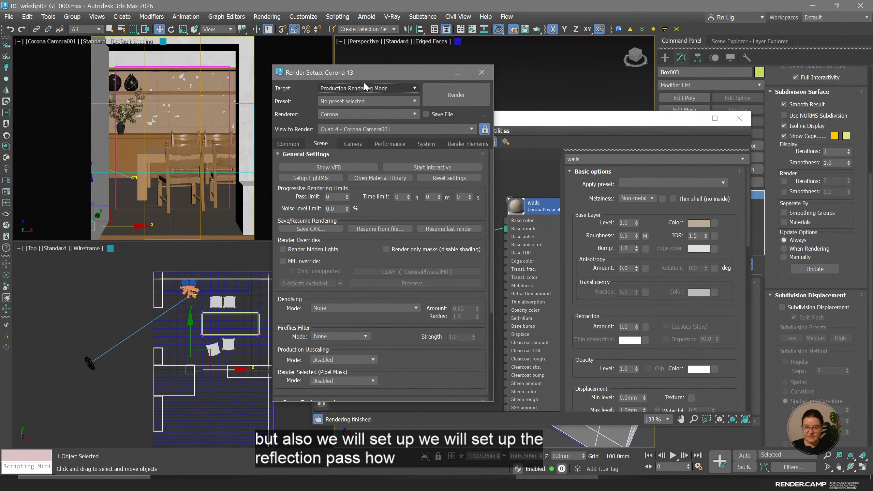
click(452, 143)
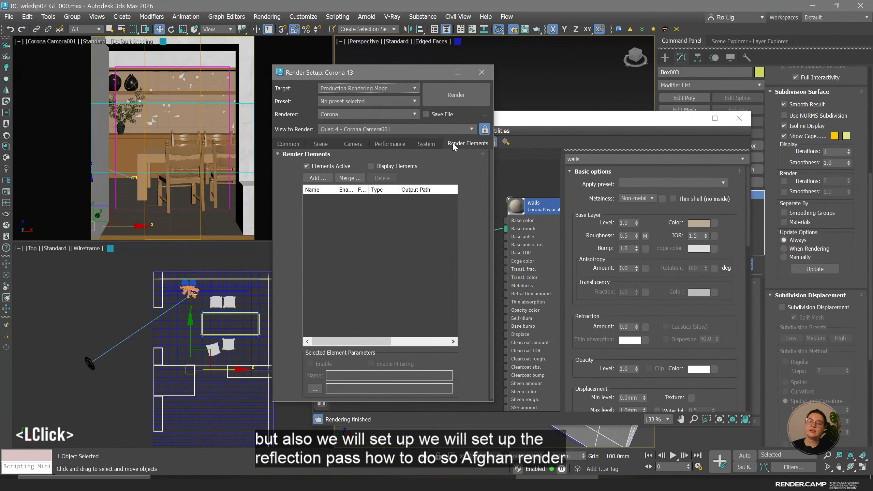
click(317, 178)
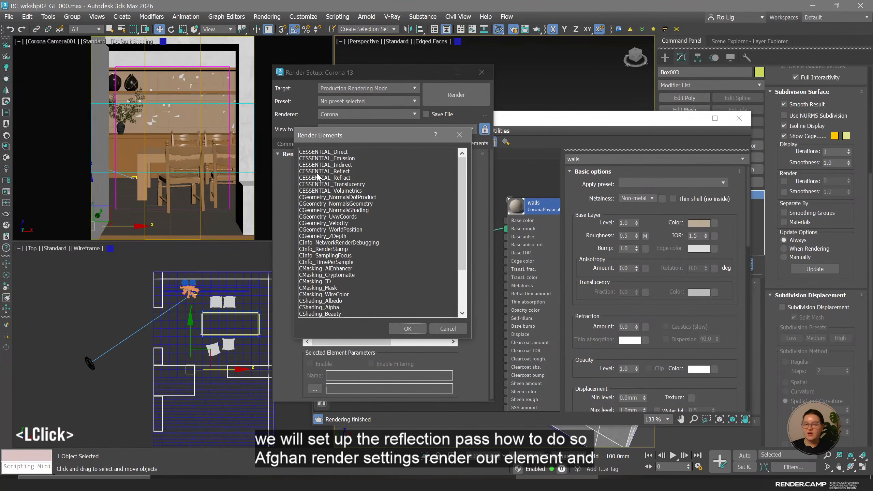
Select the CESSENTIAL render elements Direct, Indirect, Reflect, Refract and Translucency for adding.
click(367, 171)
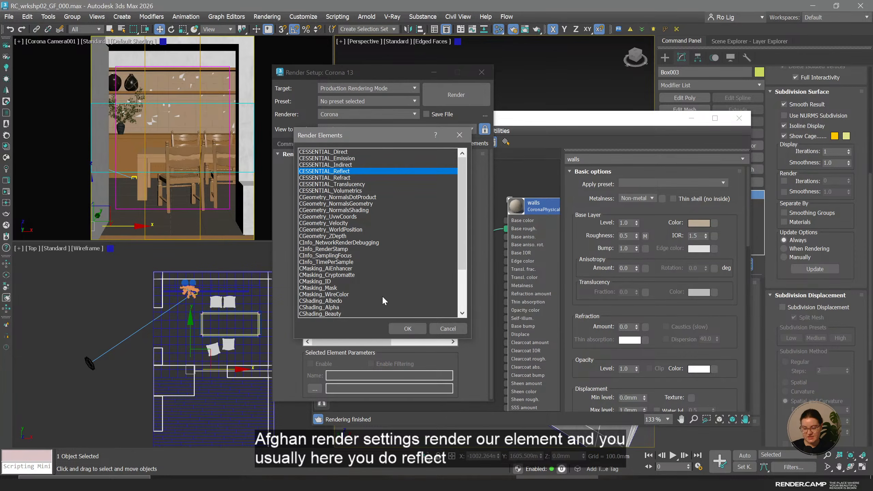
click(340, 152)
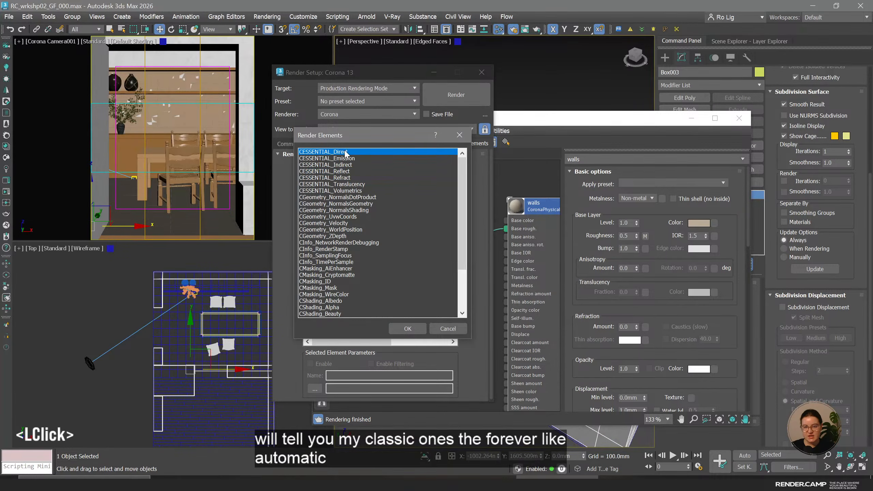
ctrl+click(359, 165)
ctrl+click(358, 177)
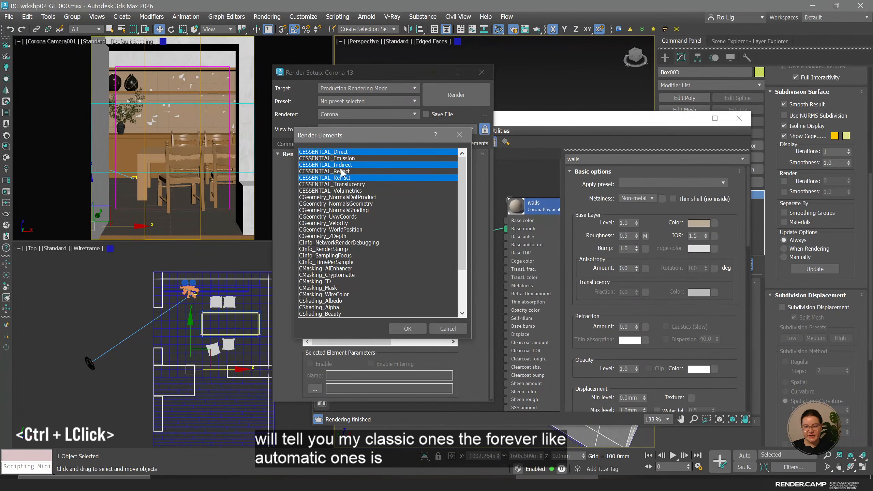
ctrl+click(344, 172)
ctrl+click(367, 184)
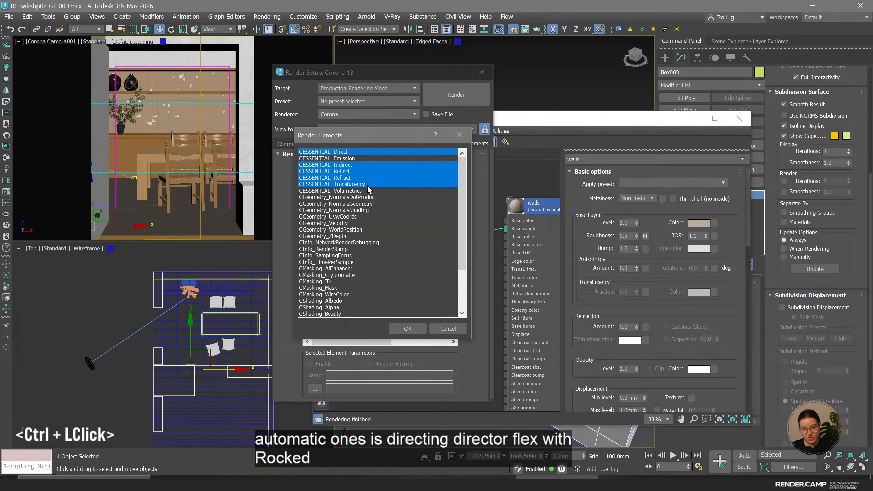
Include CGeometry_ZDepth, CMasking_Cryptomatte, CMasking_Mask and CMasking_WireColor, add all selected render elements, and close the render setup.
ctrl+click(344, 237)
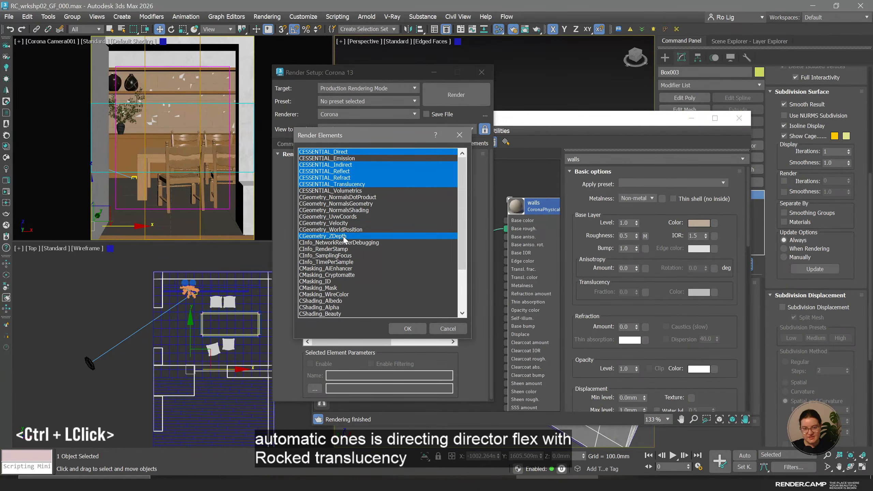
ctrl+click(342, 275)
ctrl+click(338, 288)
ctrl+click(341, 295)
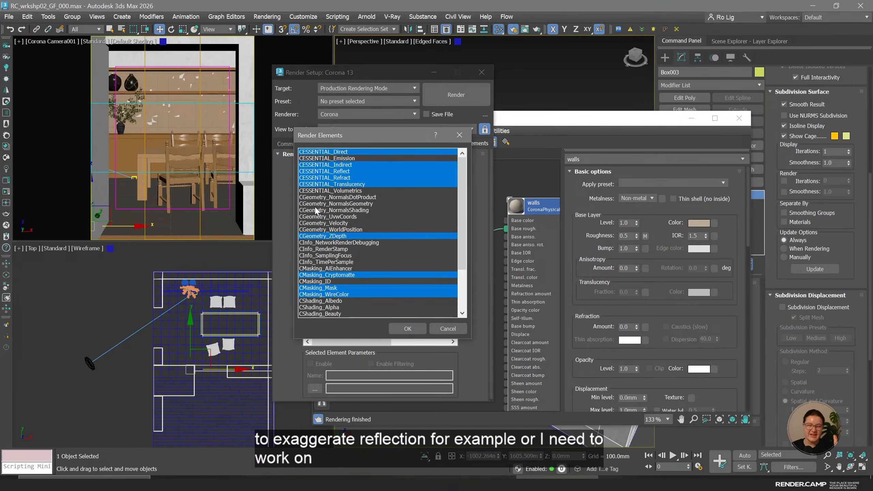
click(408, 328)
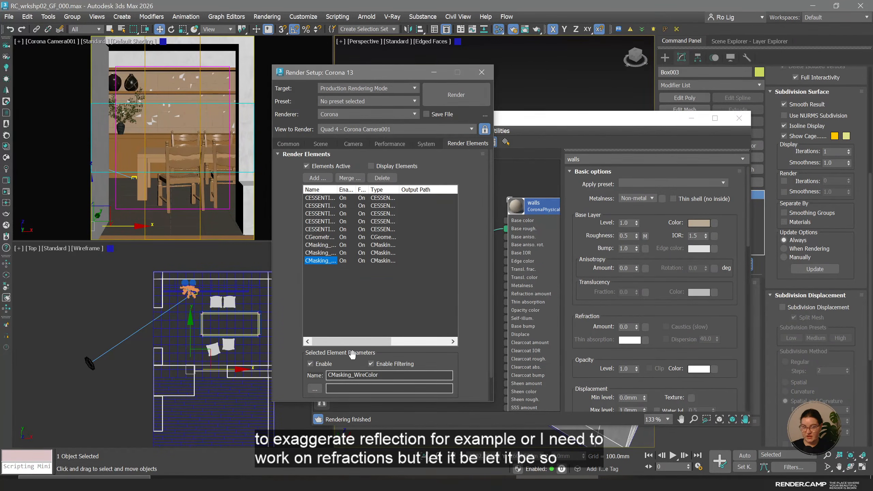
click(482, 72)
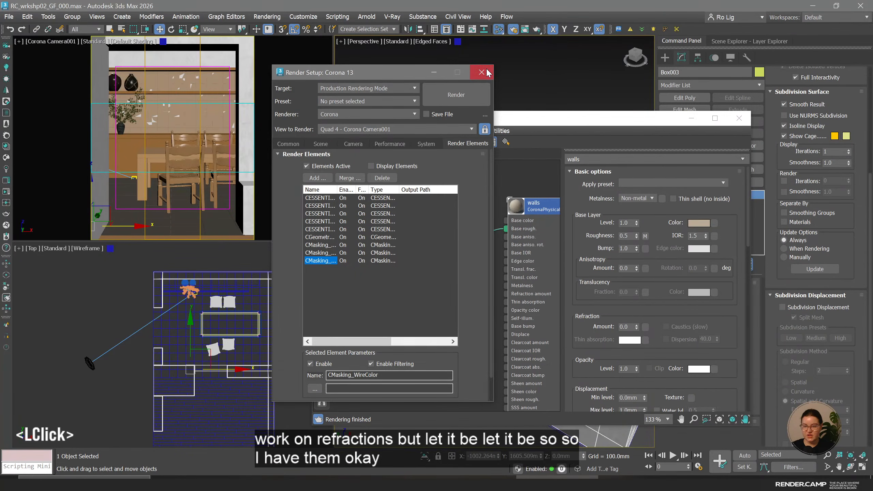
Start an interactive Corona render of the camera view and show the CESSENTIAL_Reflect pass in the frame buffer.
click(7, 193)
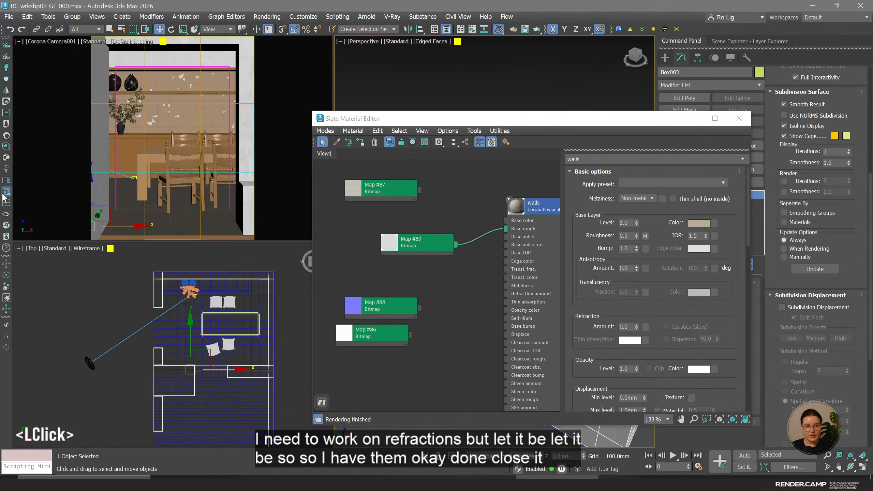
drag(233, 191, 294, 62)
click(453, 83)
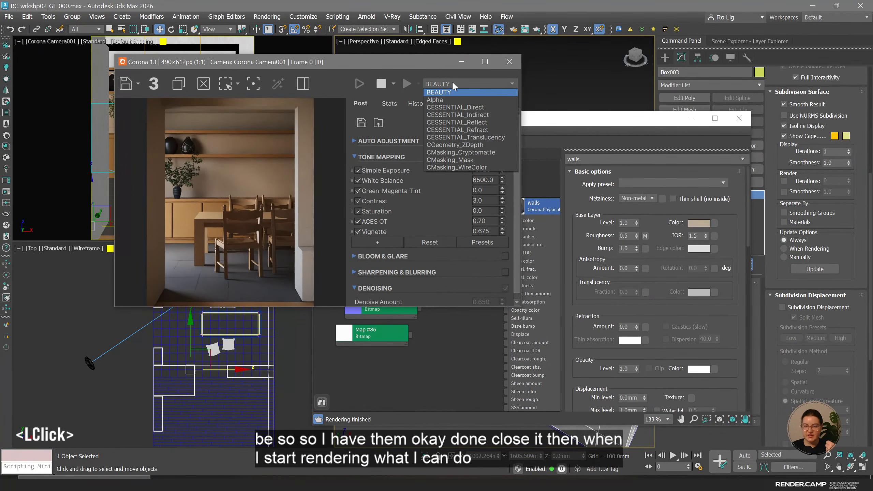
click(489, 123)
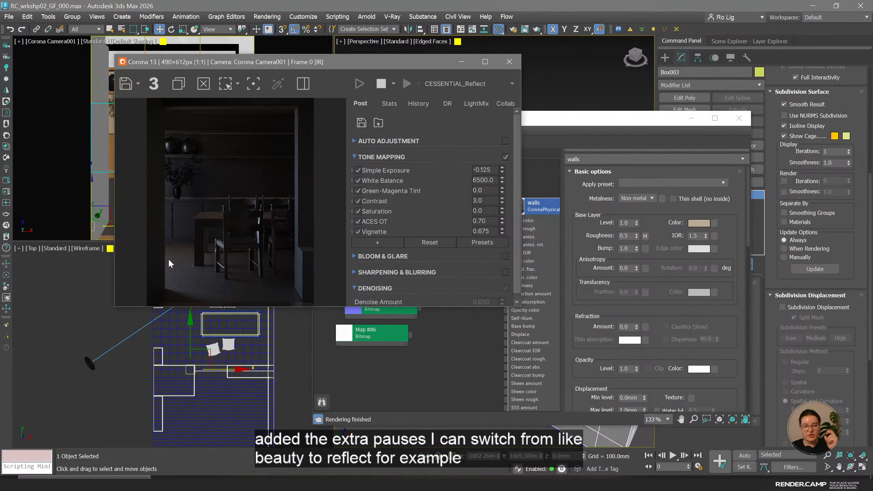
drag(241, 62, 405, 79)
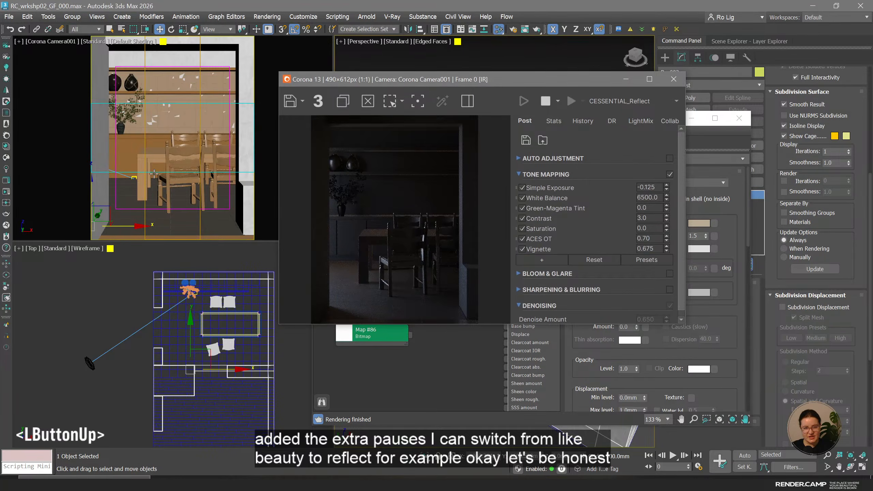
Examine the wall's reflections up close in the interactive render and review the walls material's clearcoat settings.
middle_click(154, 174)
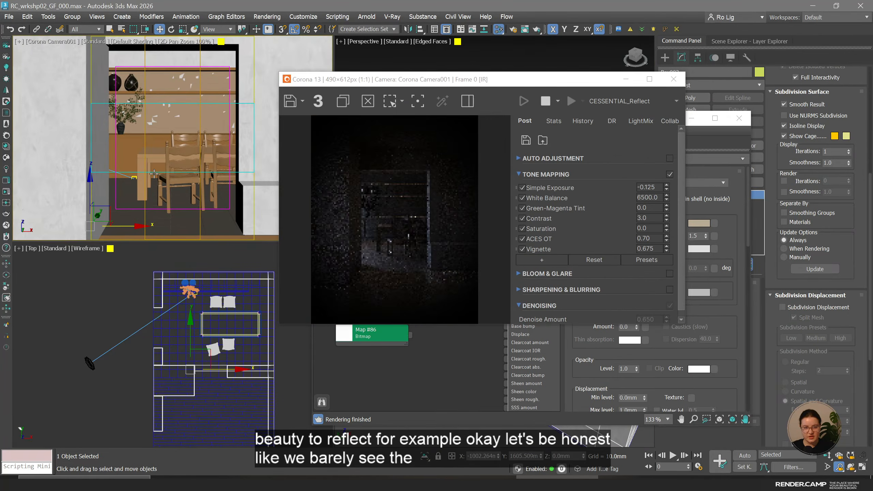
scroll(151, 180, up, 5)
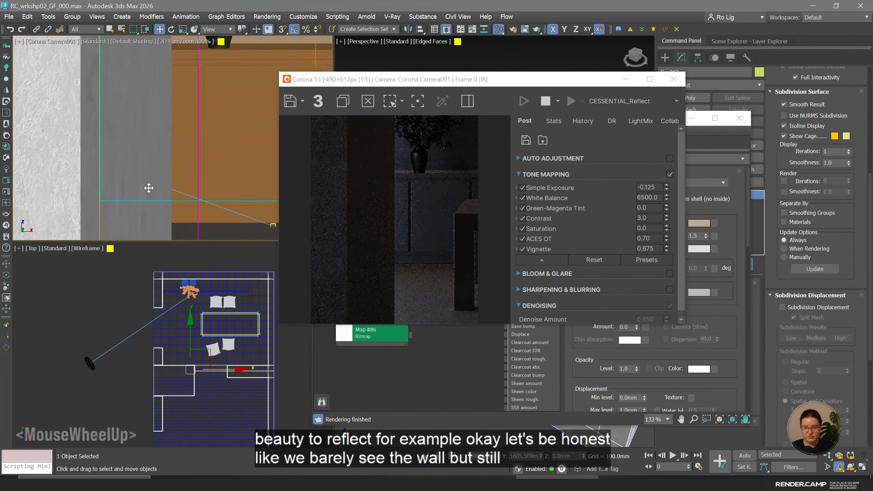
scroll(148, 190, up, 2)
scroll(148, 189, down, 2)
middle_drag(148, 190, 178, 153)
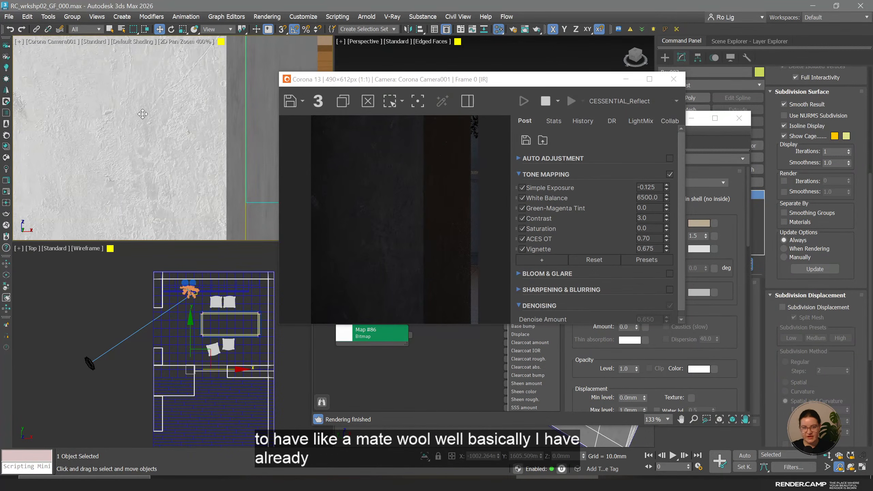
middle_drag(240, 134, 188, 133)
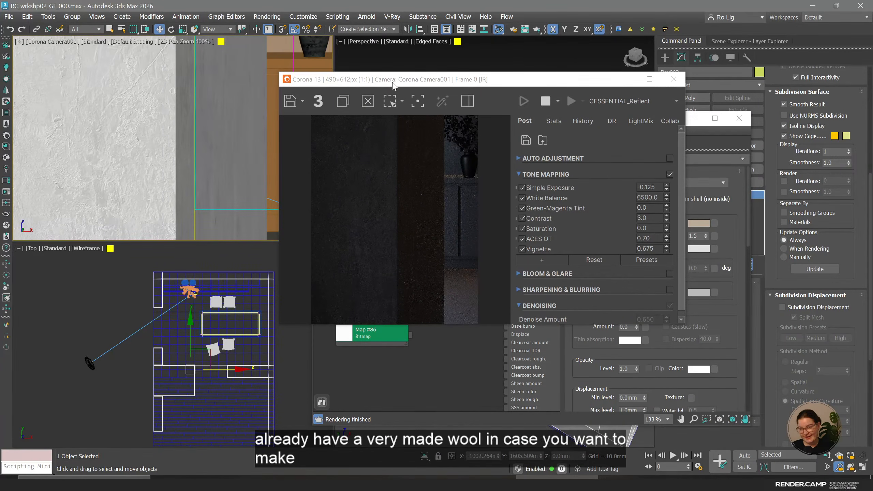
drag(395, 82, 220, 71)
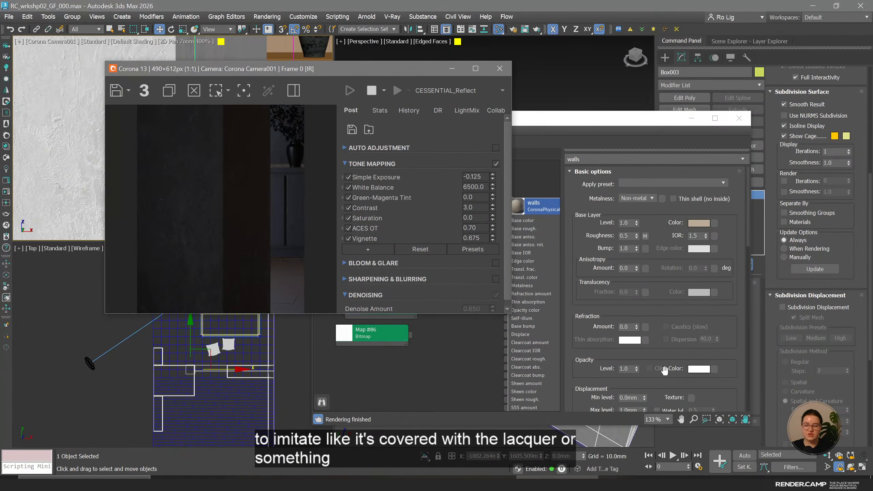
drag(664, 371, 635, 355)
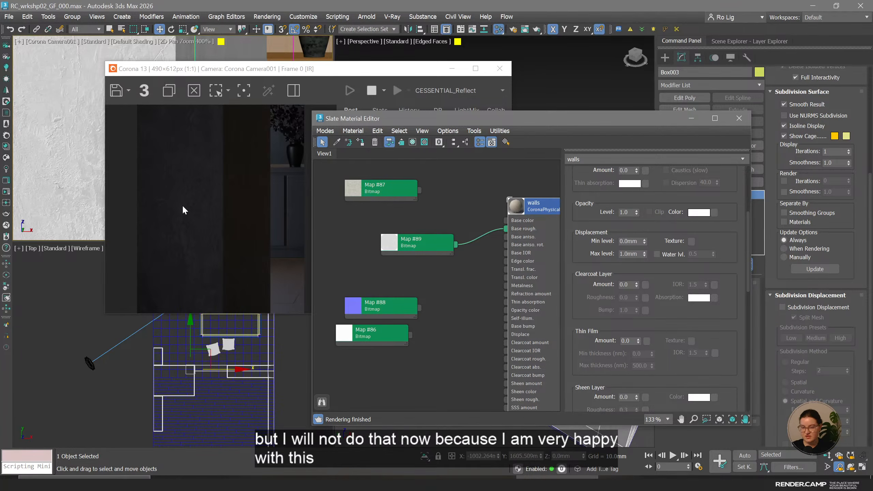
Return the frame buffer to the BEAUTY pass and shift the roughness bitmap node farther from the walls material.
click(445, 90)
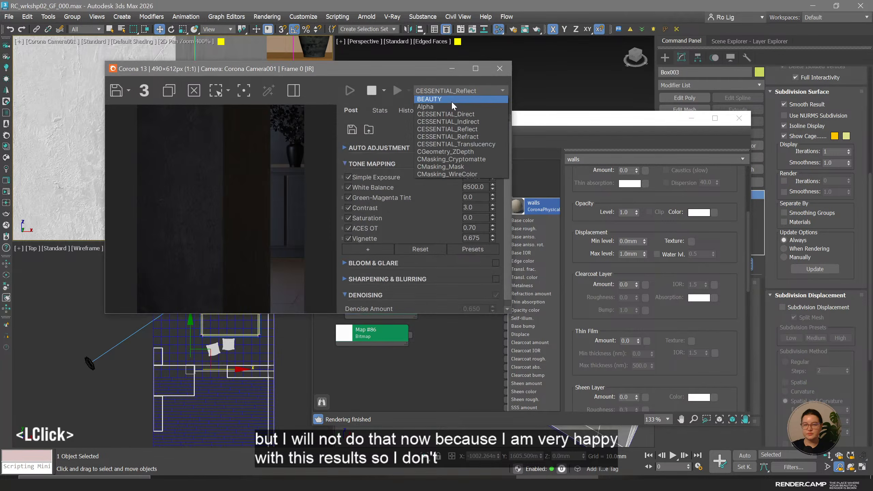
click(451, 102)
click(446, 400)
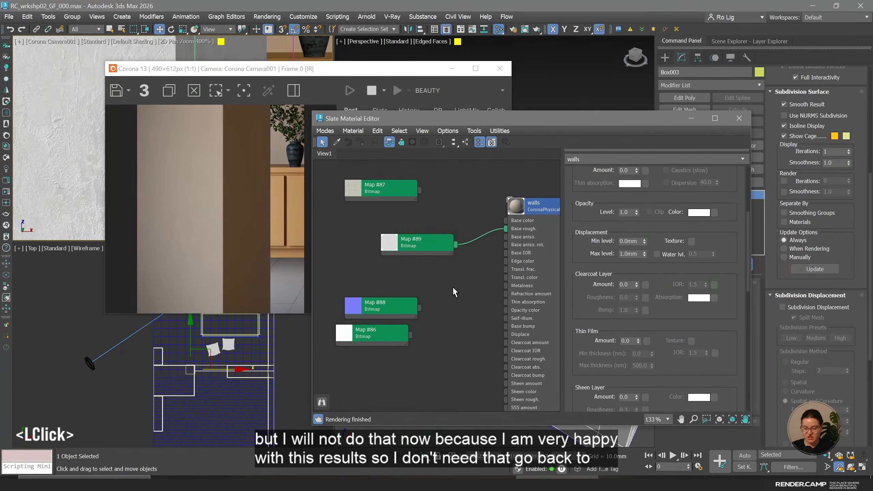
drag(431, 252, 405, 252)
middle_drag(385, 254, 384, 250)
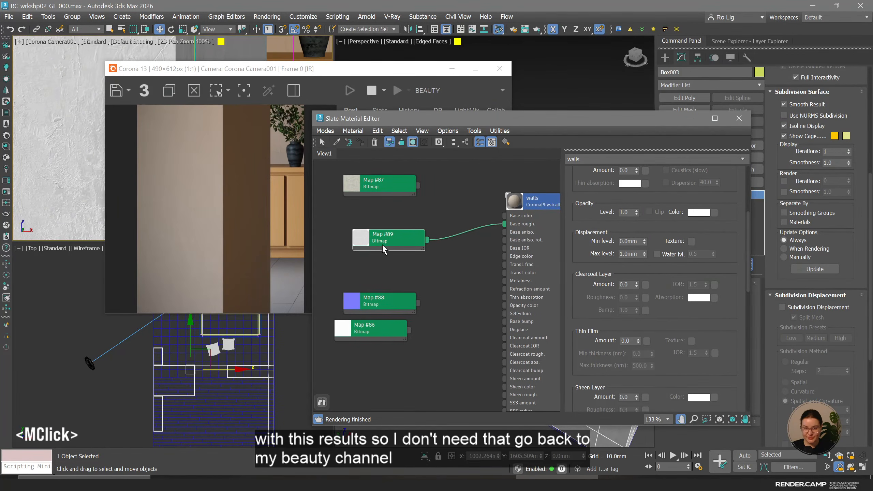
Feed the walls_nrml.jpg bitmap into a new CoronaNormal map in the walls material graph.
drag(387, 306, 429, 301)
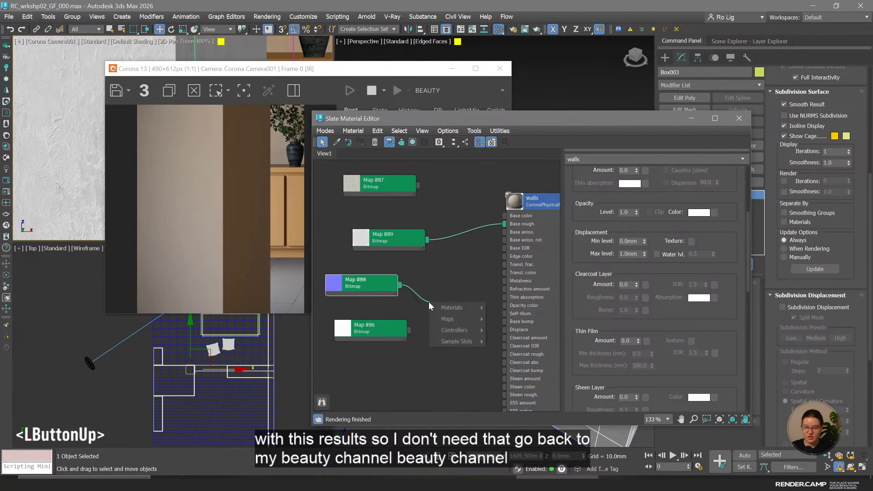
mouse_move(443, 319)
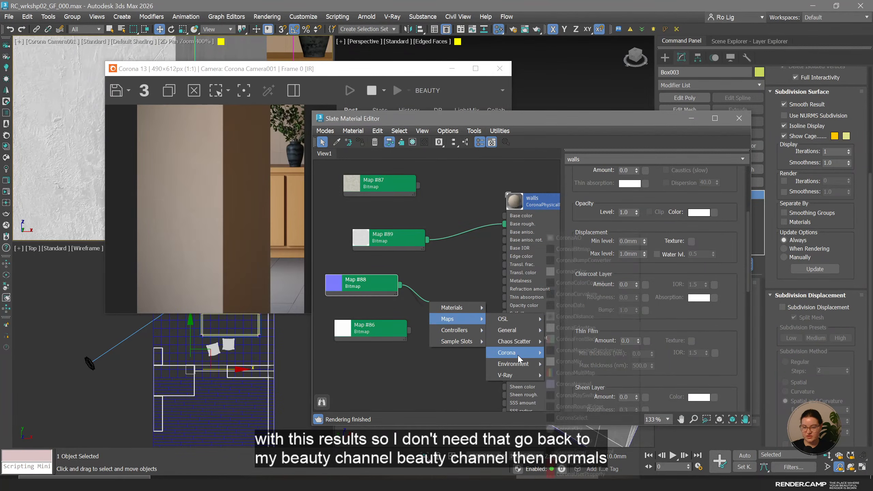
mouse_move(516, 353)
click(588, 381)
click(459, 317)
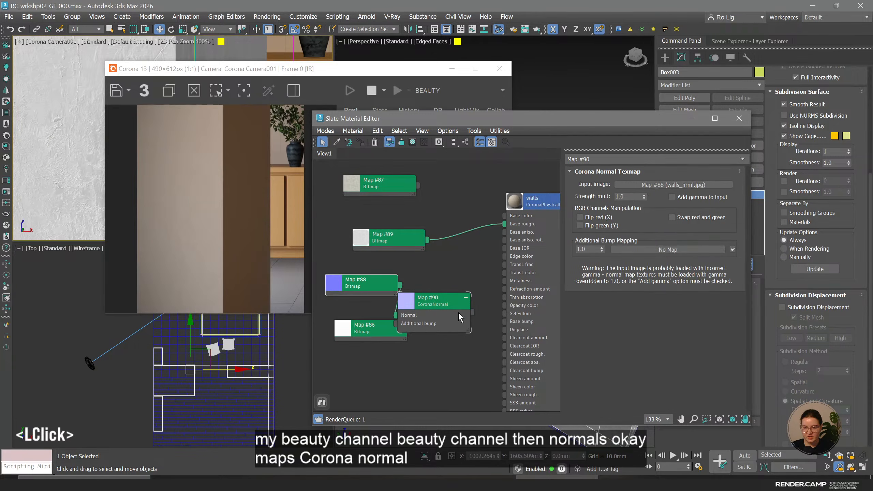
Connect the walls_AO.jpg bitmap to the CoronaNormal map's Additional bump input and align both bitmap nodes beside it.
drag(361, 289, 343, 288)
drag(436, 301, 432, 283)
drag(365, 272, 361, 281)
drag(396, 337, 397, 306)
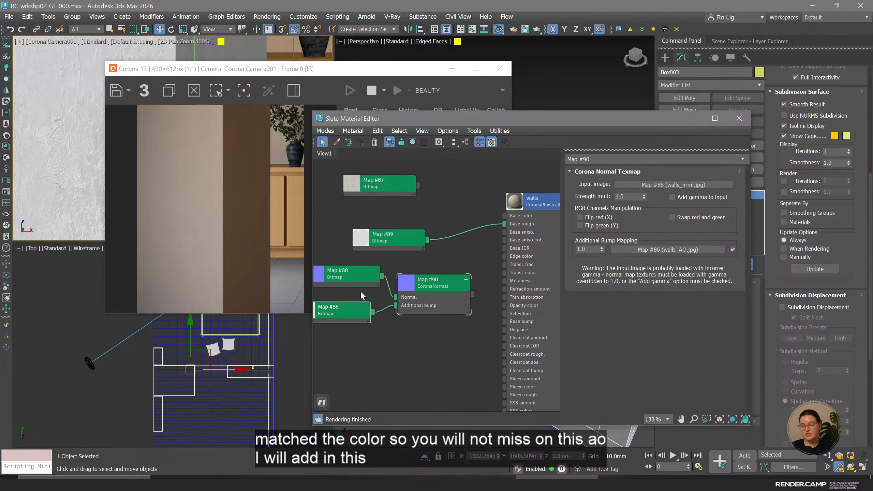
middle_drag(358, 282, 474, 287)
drag(475, 287, 459, 290)
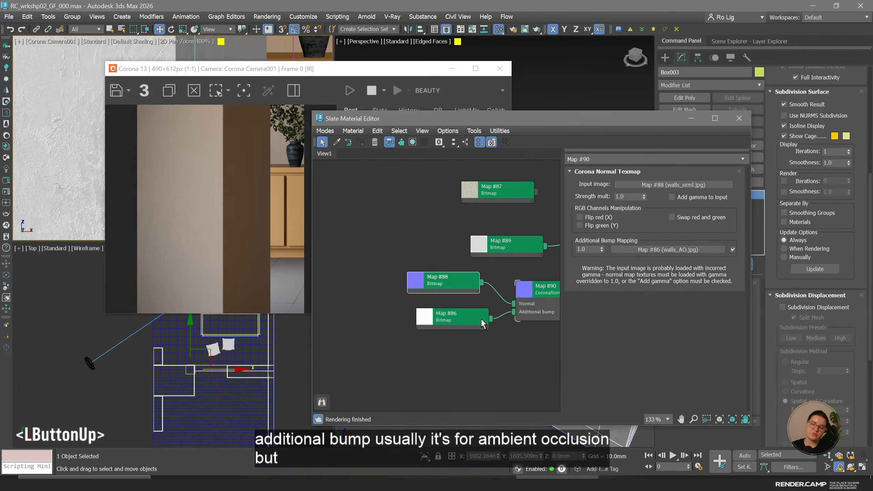
drag(481, 325, 472, 318)
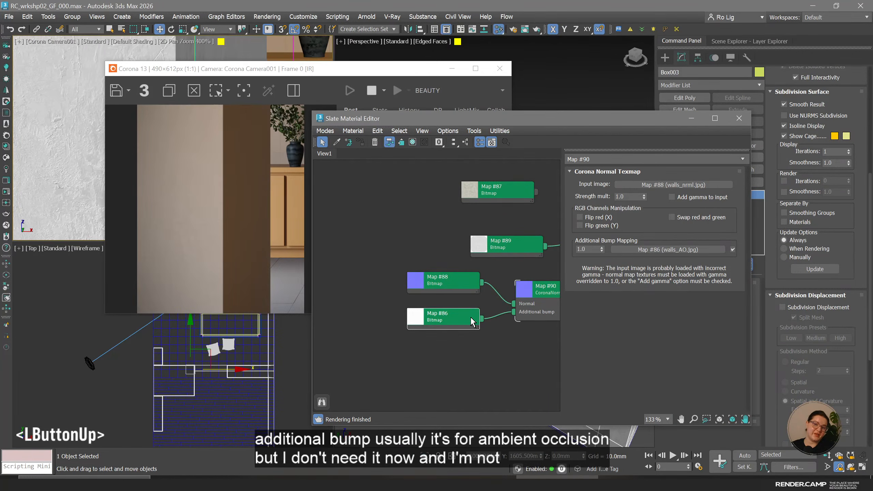
middle_drag(472, 322, 449, 353)
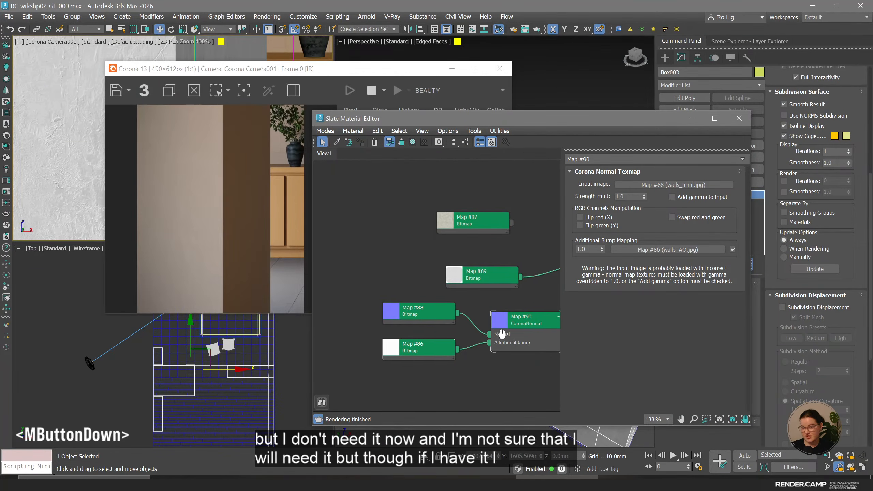
Enable Add gamma to input on the CoronaNormal map and set its additional bump amount to 0.3.
middle_drag(540, 316, 486, 303)
click(486, 302)
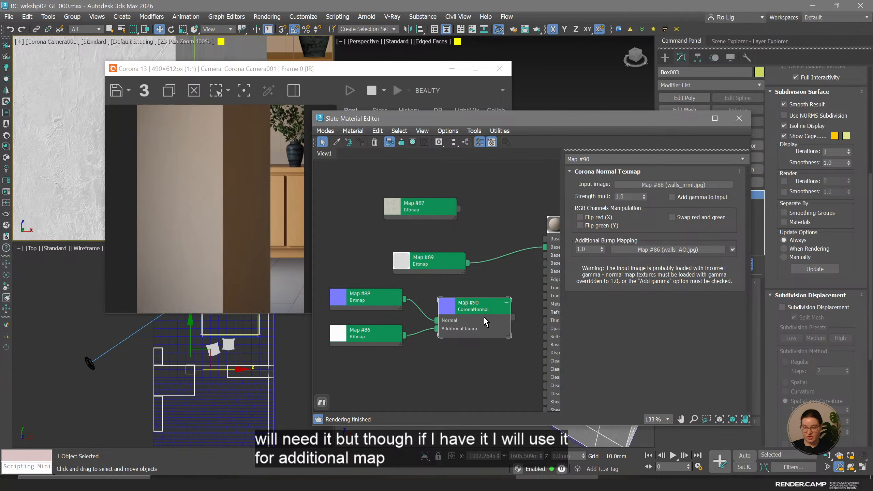
click(689, 197)
scroll(689, 196, up, 1)
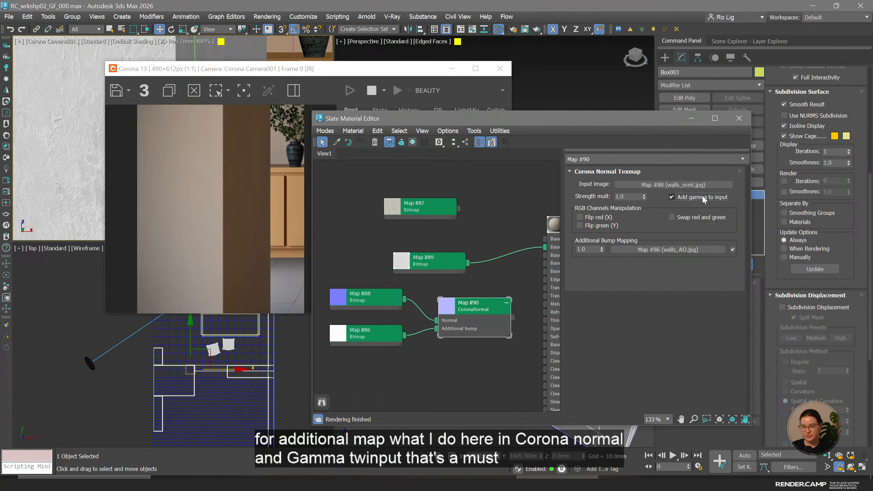
double_click(592, 248)
text(0.3)
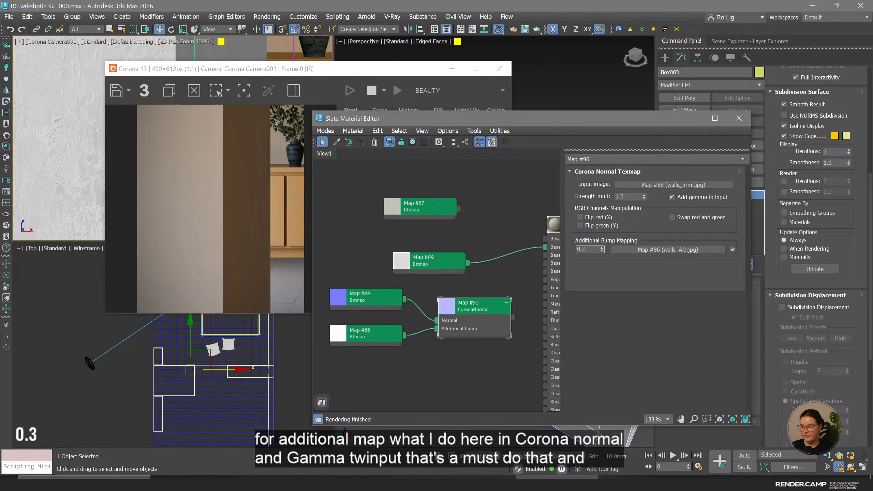
key(Return)
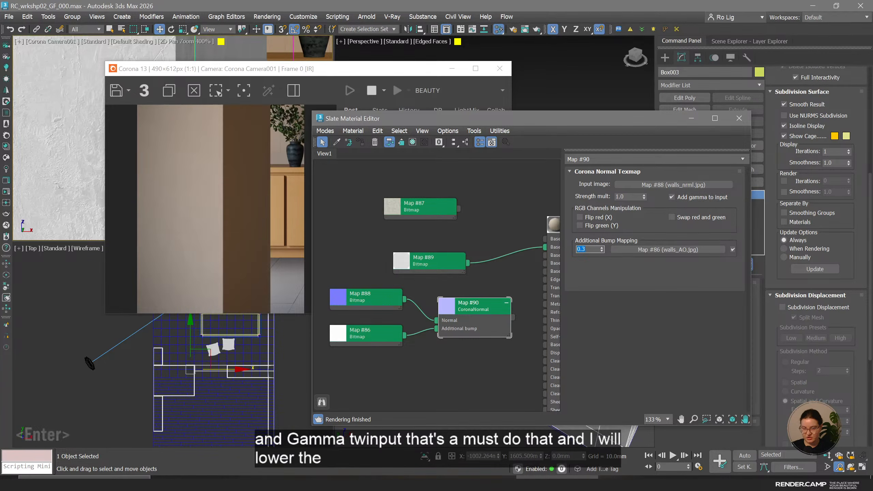
Connect the CoronaNormal map to the walls material's Base bump input.
middle_drag(475, 275, 400, 281)
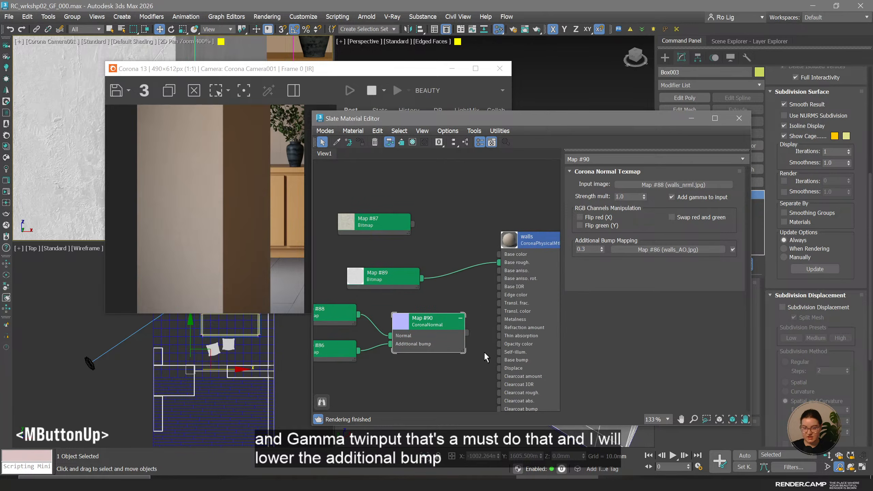
middle_drag(445, 325, 419, 269)
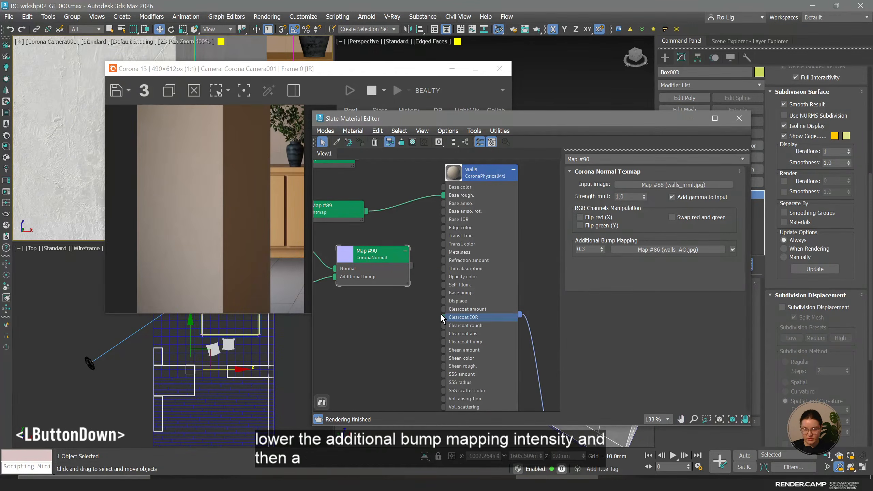
drag(411, 265, 467, 286)
Set the walls material's base layer bump to 0.2.
click(473, 173)
double_click(473, 170)
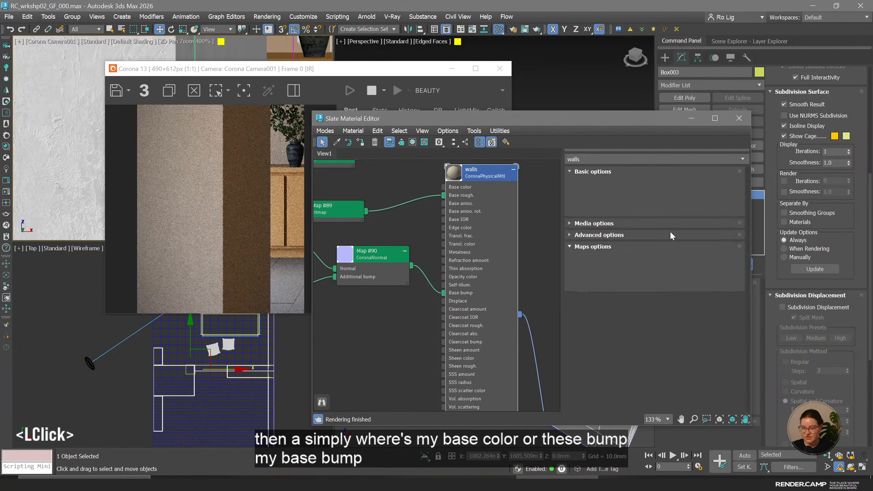
click(628, 248)
text(0.1)
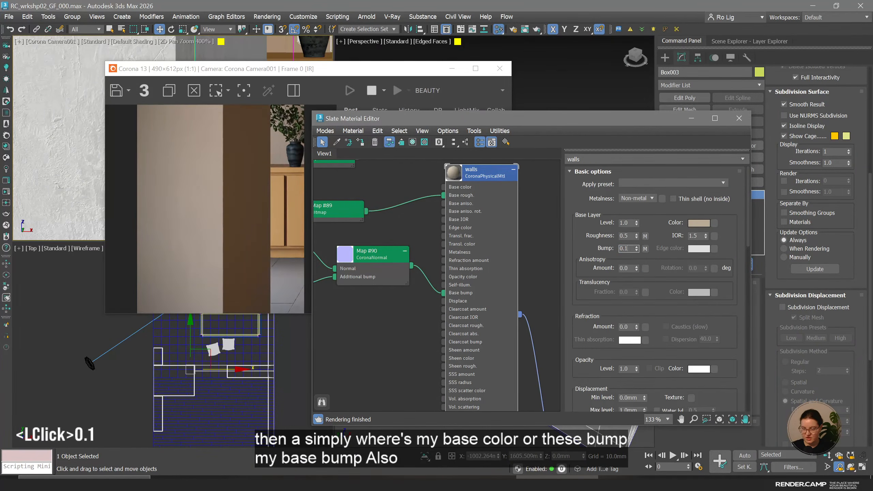
key(BackSpace)
text(2)
key(Return)
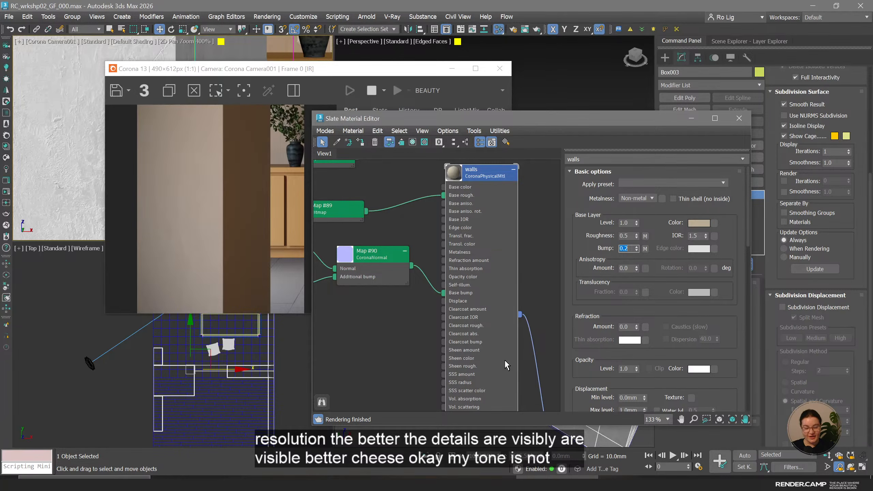
Move the CoronaNormal node lower in the graph and restore the full camera view in the interactive render.
middle_drag(371, 293, 398, 299)
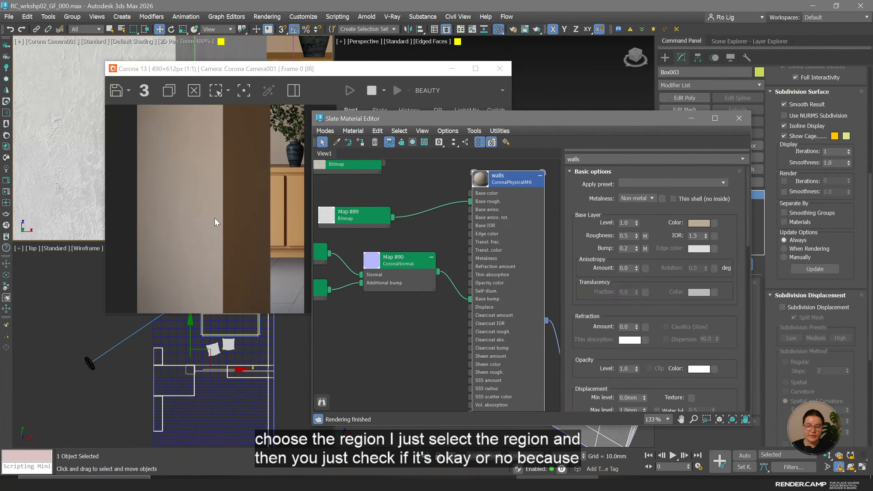
drag(410, 265, 396, 301)
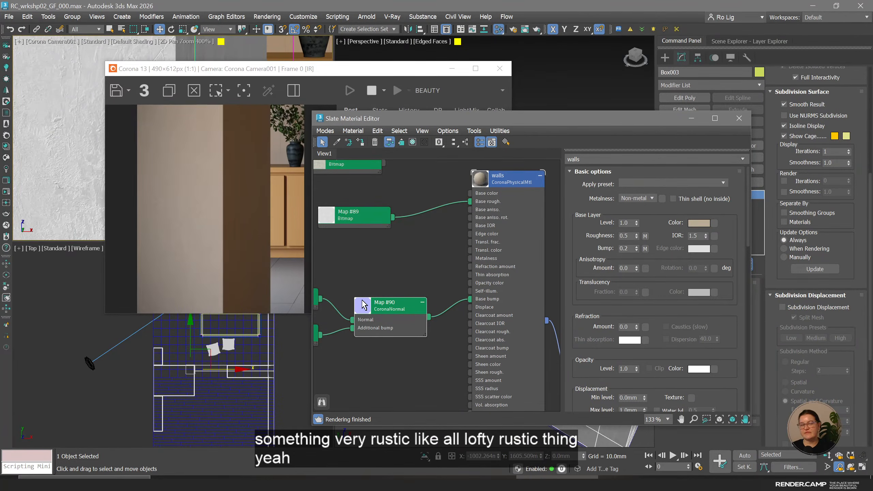
middle_click(23, 130)
key(grave)
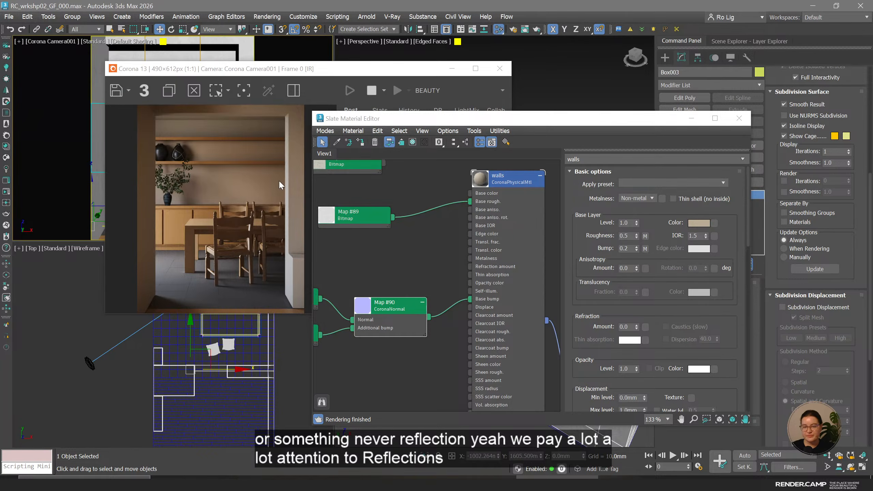
Set the saturation of the walls material's base color to 35 and copy the resulting color.
middle_drag(533, 222, 560, 278)
click(700, 223)
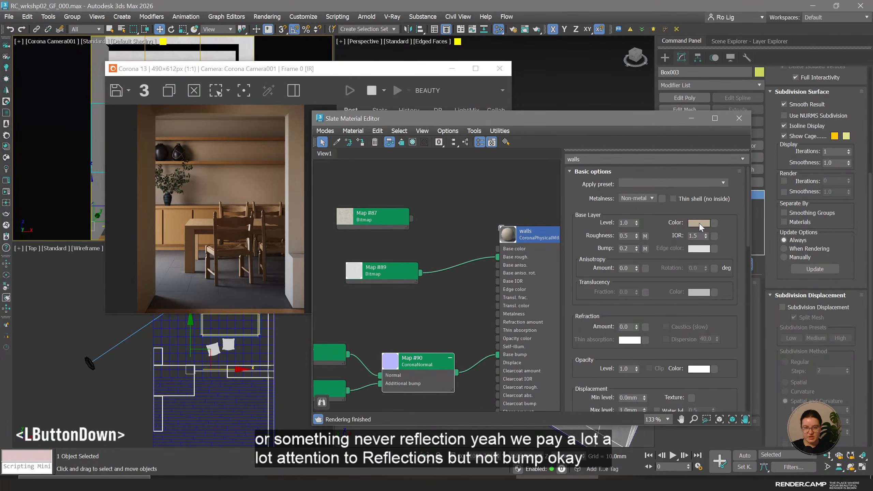
click(667, 161)
text(40)
key(Return)
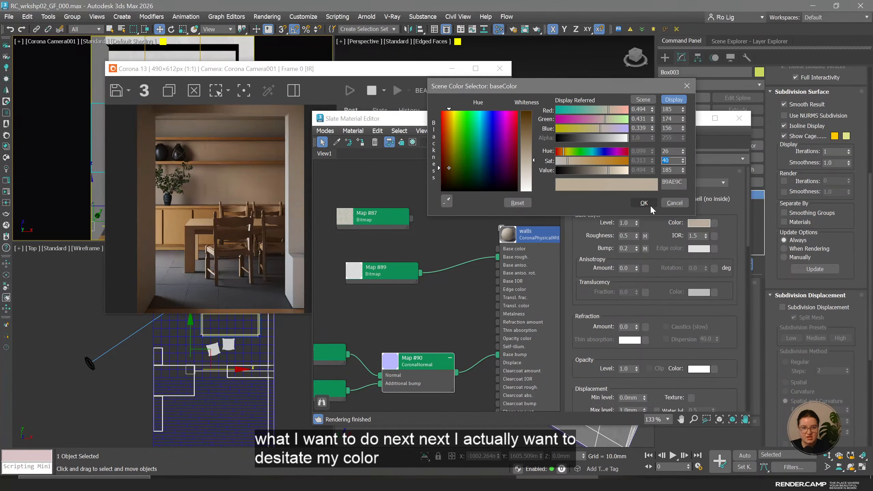
click(674, 160)
text(35)
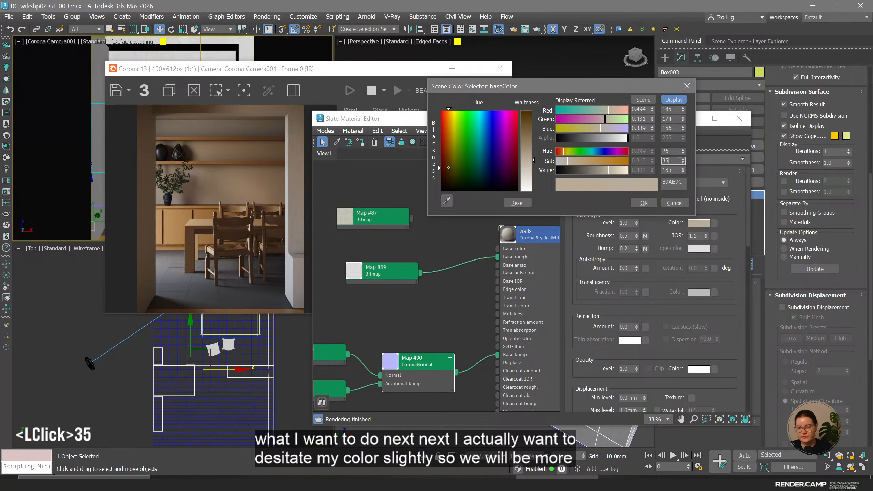
key(Return)
click(644, 202)
right_click(702, 226)
click(703, 228)
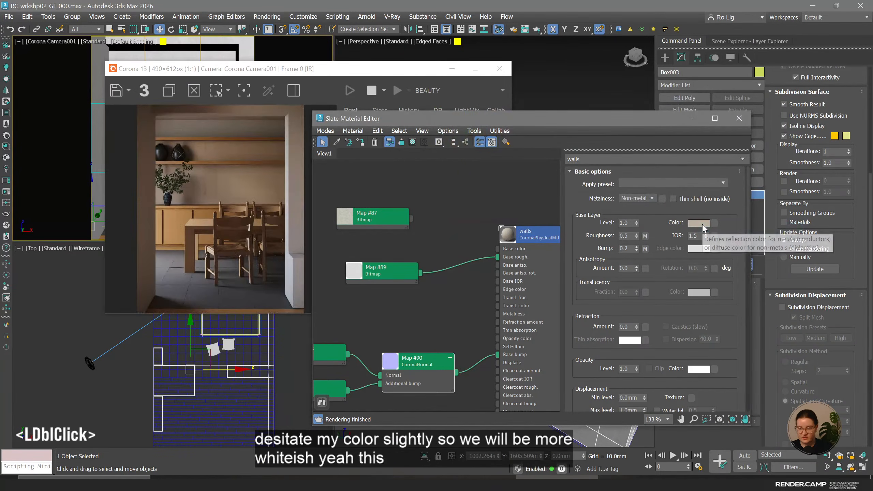
Connect the Map #87 bitmap to the walls material's Base color input and move the material editor aside to uncover the render.
middle_drag(434, 228, 435, 218)
double_click(435, 221)
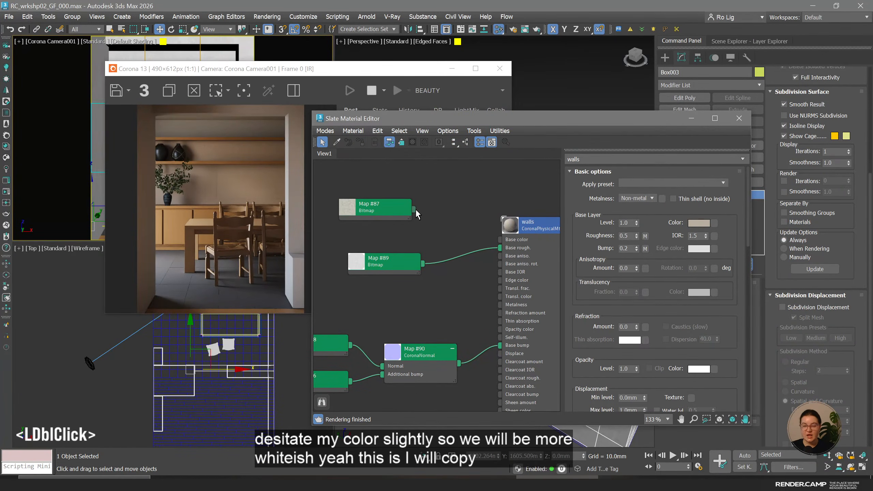
drag(414, 209, 509, 240)
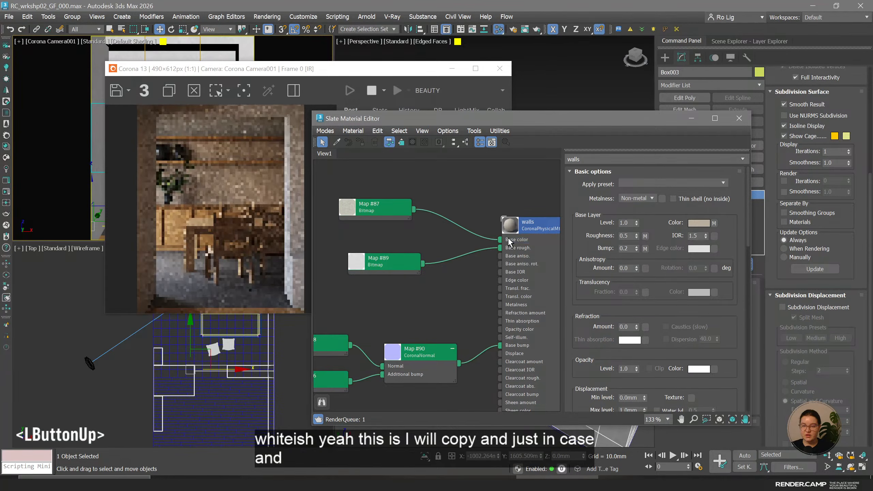
click(381, 215)
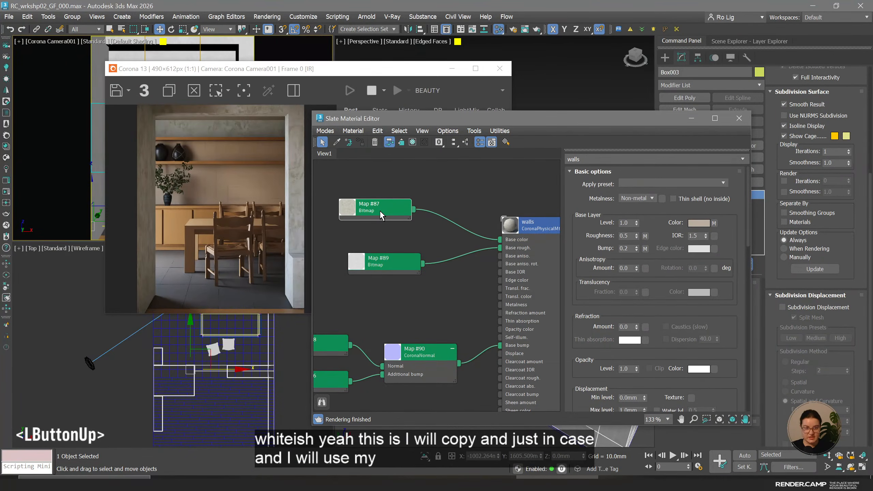
drag(359, 118, 393, 132)
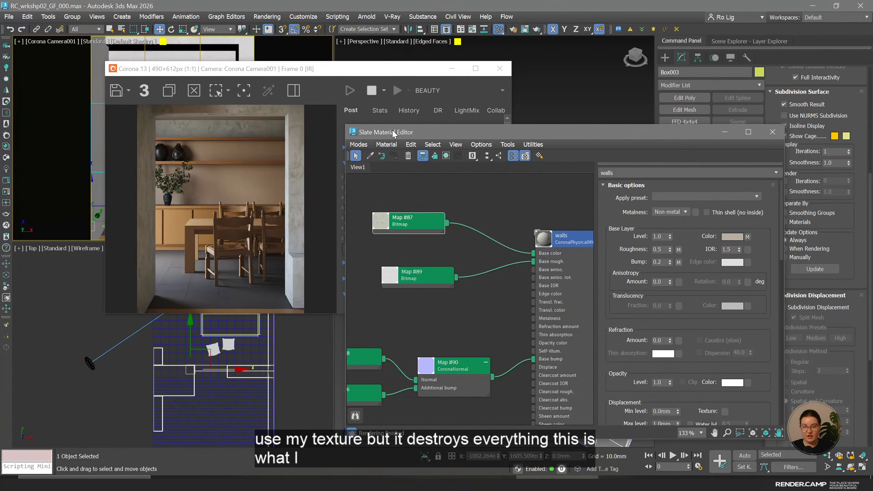
drag(393, 132, 406, 129)
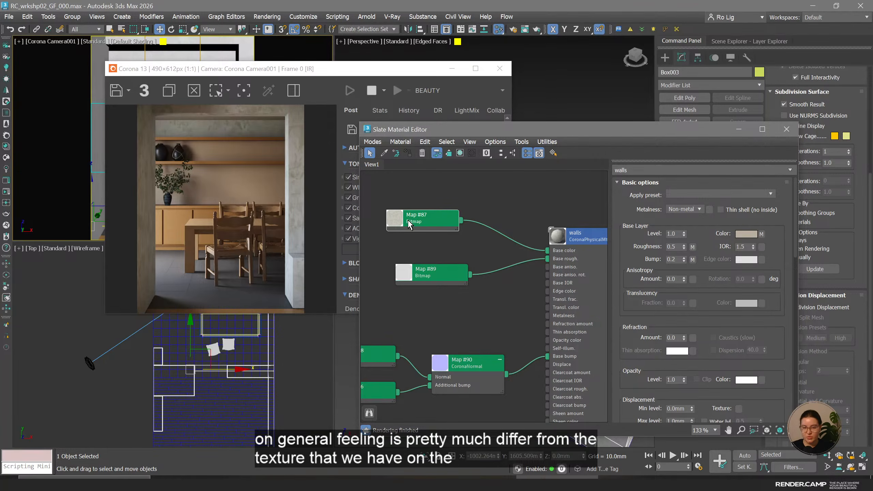
Compare the walls material's base color map at amounts of 50 and 100 in the interactive render.
drag(706, 365, 706, 190)
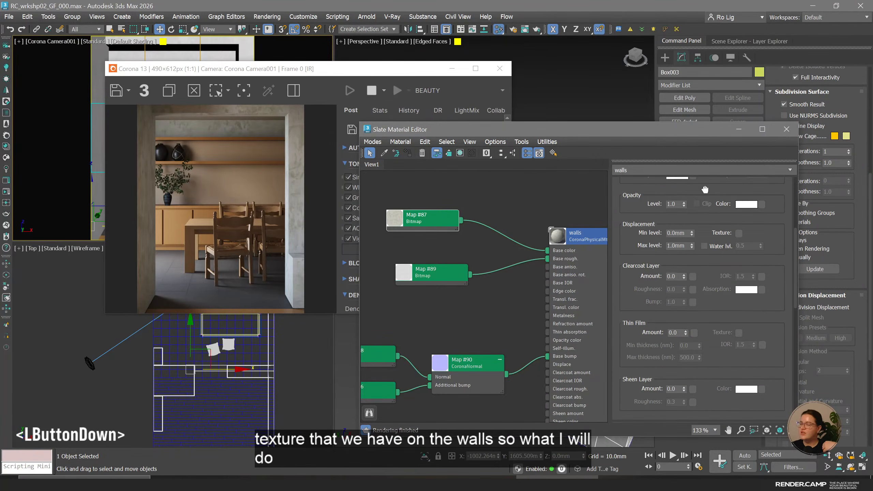
drag(723, 381, 711, 230)
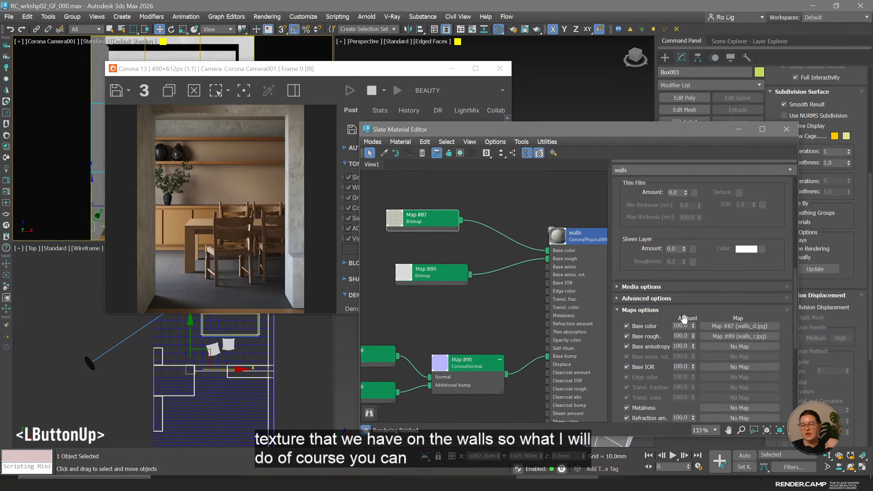
click(683, 326)
double_click(683, 326)
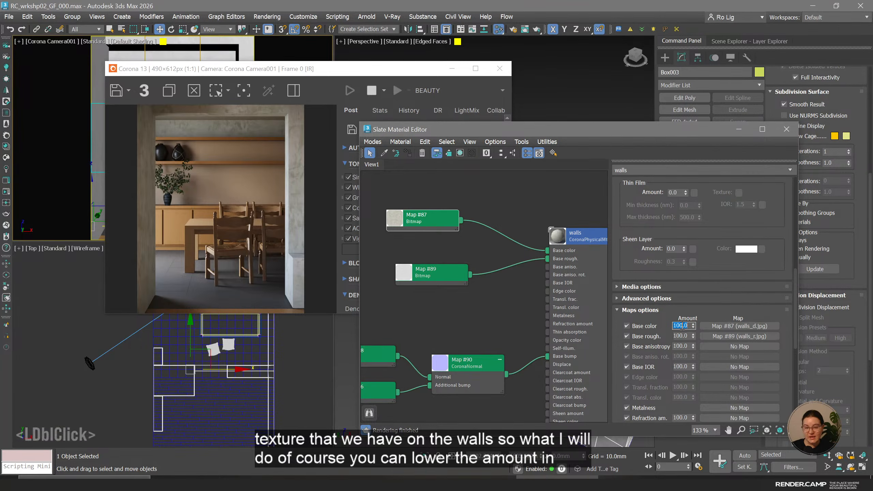
text(50)
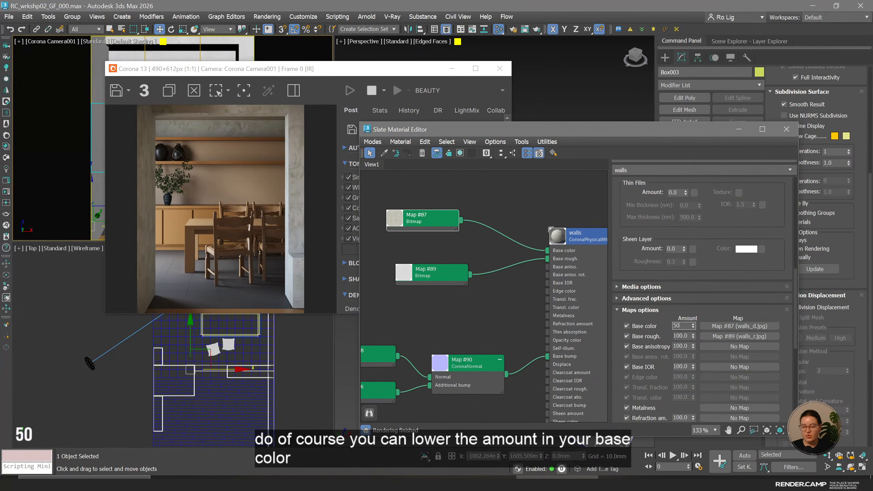
key(Return)
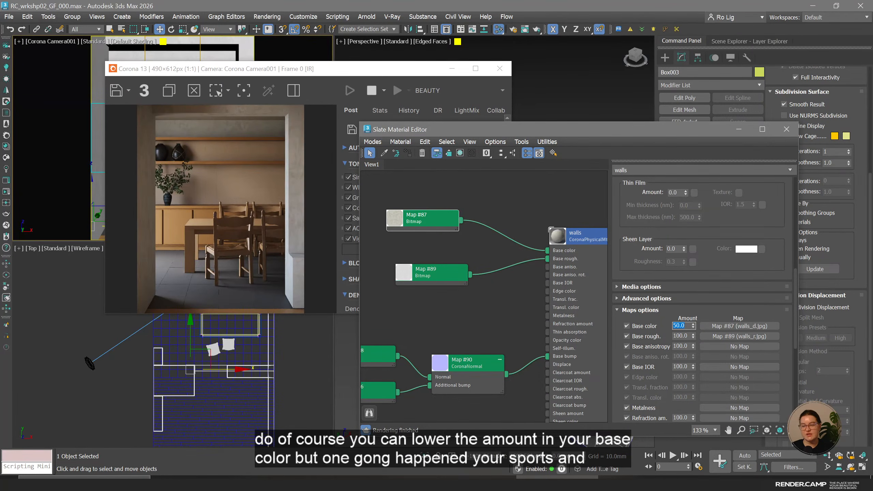
text(100)
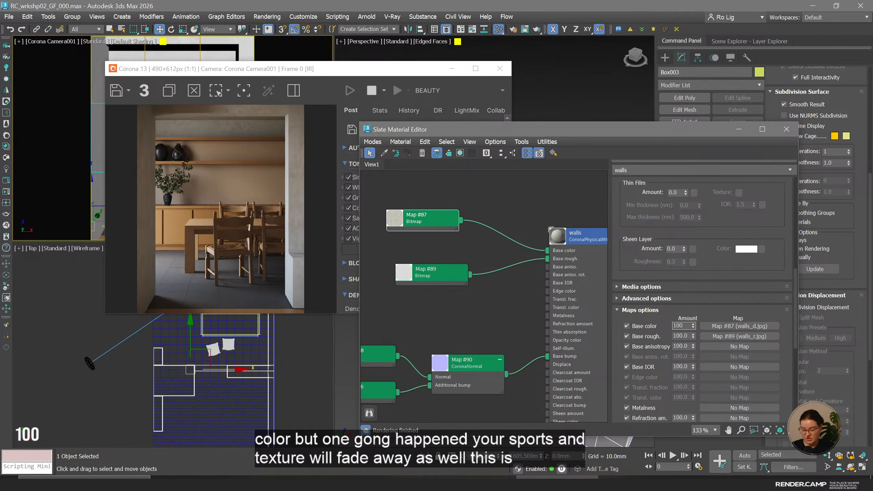
key(Return)
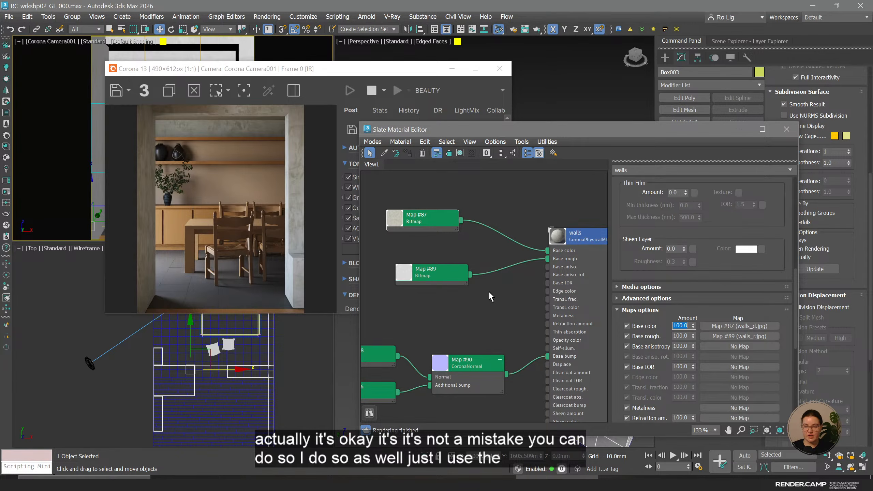
Insert a Composite map between the Map #87 bitmap and the walls material's Base color, keeping the bitmap as Layer 1.
drag(435, 228, 426, 201)
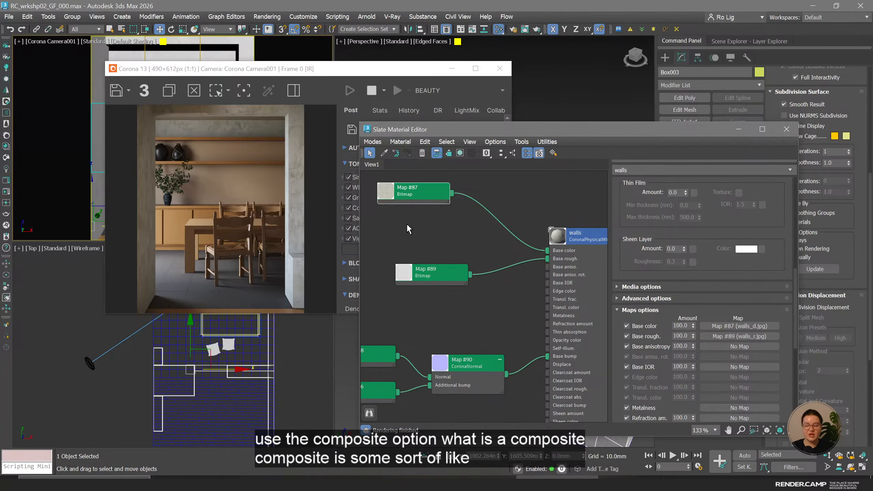
right_click(498, 223)
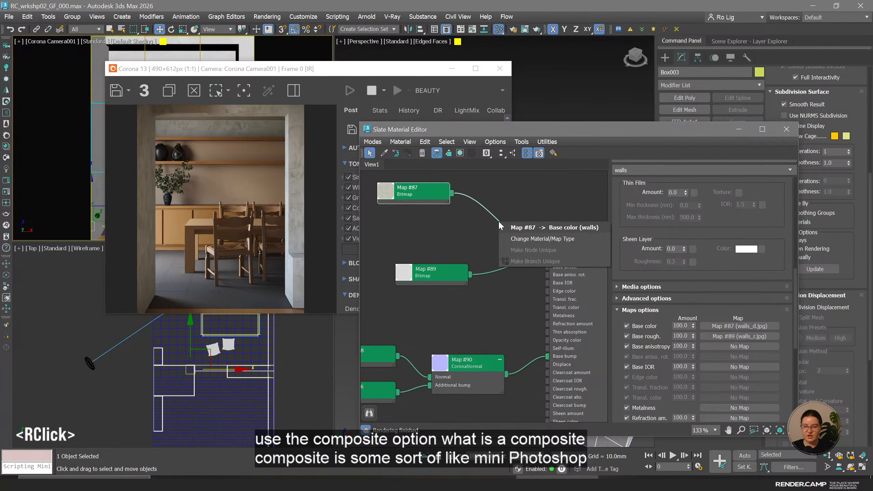
click(544, 243)
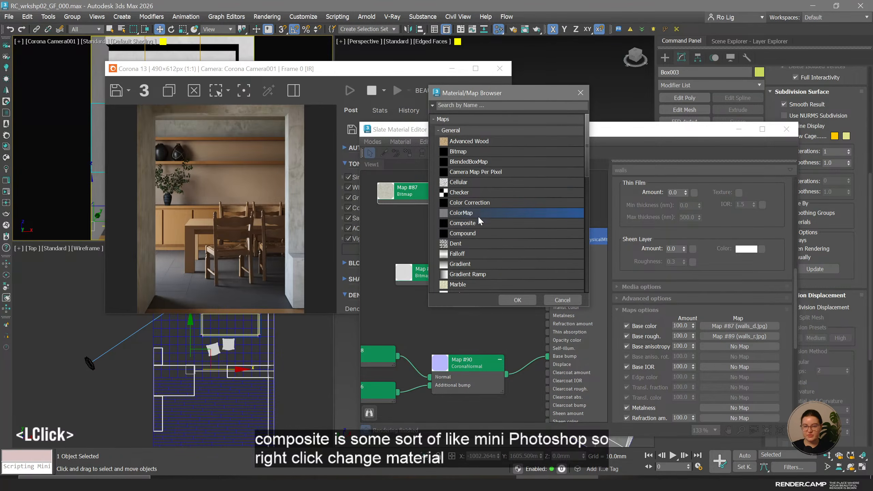
double_click(474, 222)
click(454, 244)
click(427, 262)
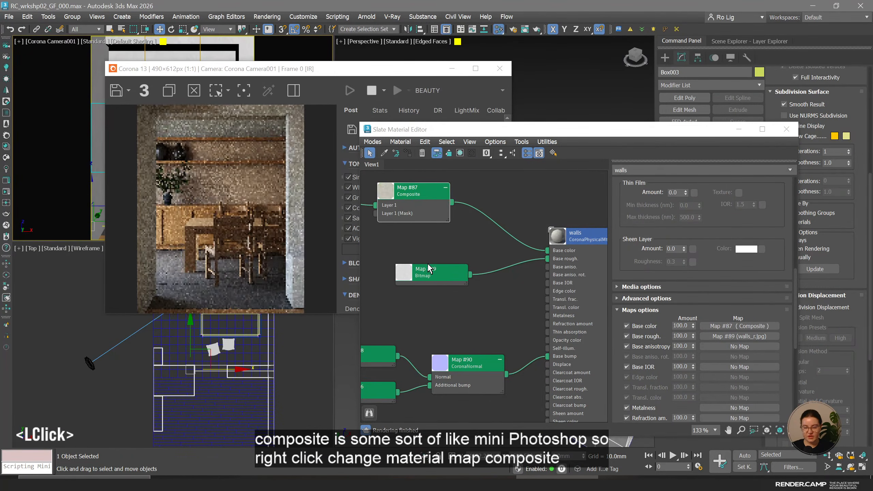
middle_drag(657, 235, 754, 240)
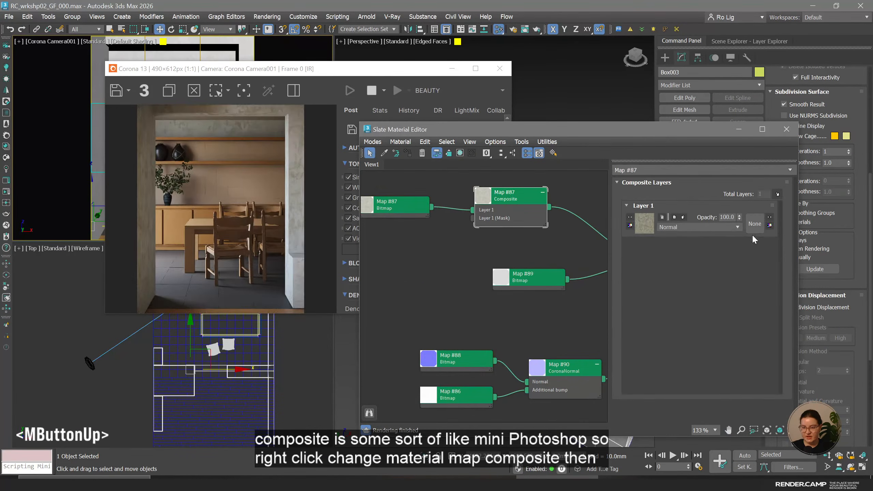
Add a second layer to the Composite map and connect a new CoronaColor map with the copied wall color to it.
click(778, 195)
middle_drag(364, 241, 410, 239)
right_click(412, 240)
mouse_move(442, 256)
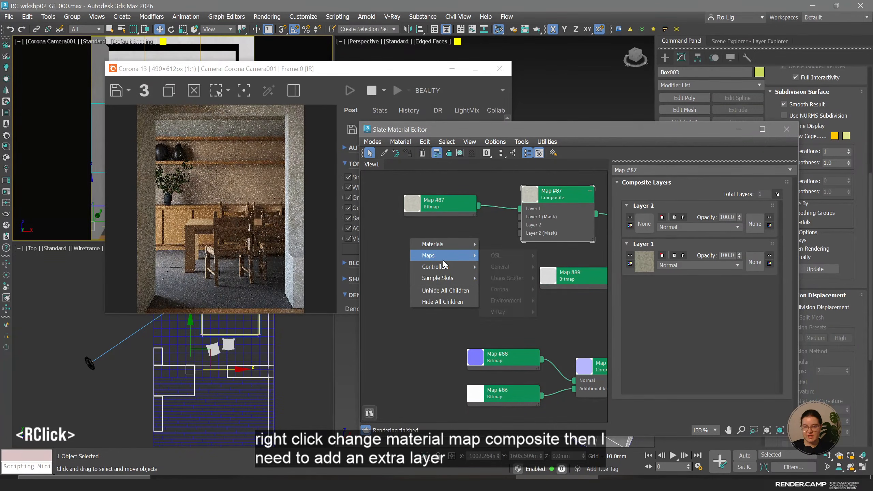
mouse_move(520, 292)
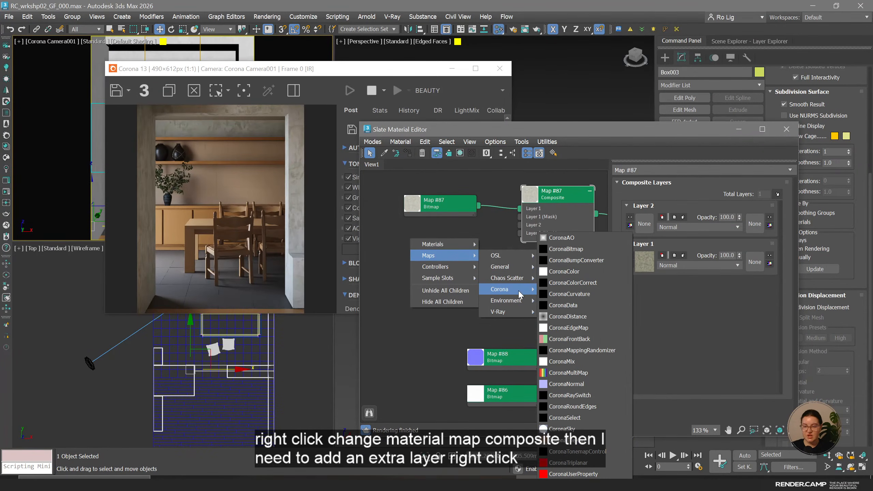
click(587, 273)
right_click(688, 199)
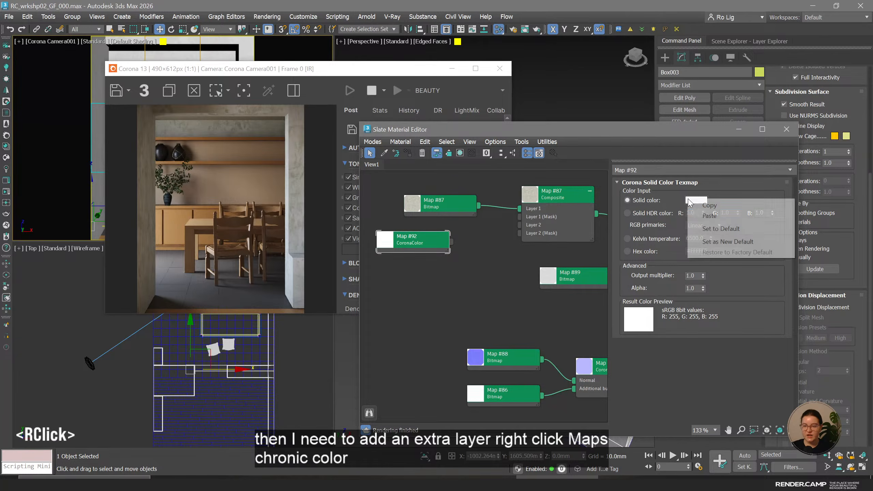
click(723, 216)
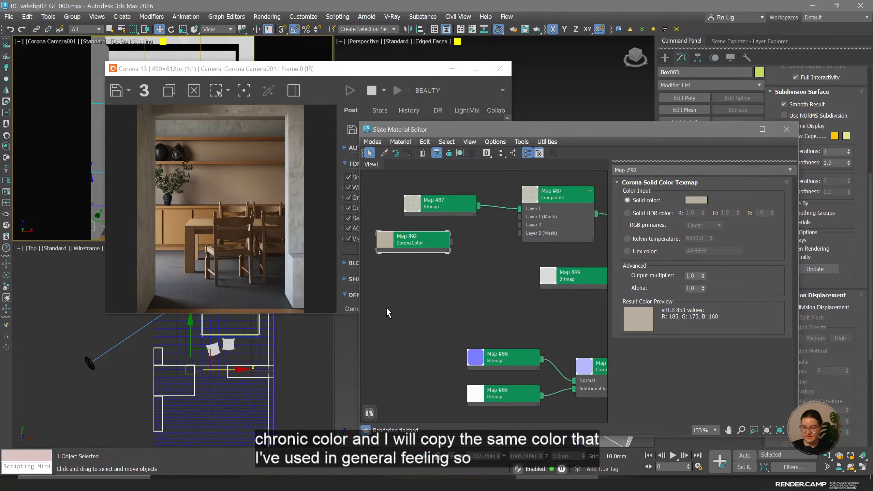
mouse_move(449, 242)
mouse_down()
mouse_move(508, 249)
mouse_move(541, 227)
mouse_move(461, 249)
mouse_up()
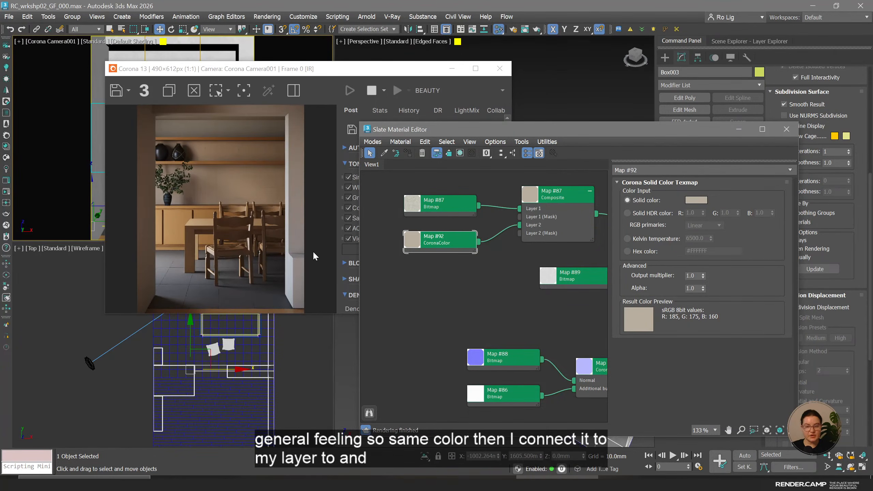
Set the blending mode of the Composite map's Layer 2 to Average.
click(565, 197)
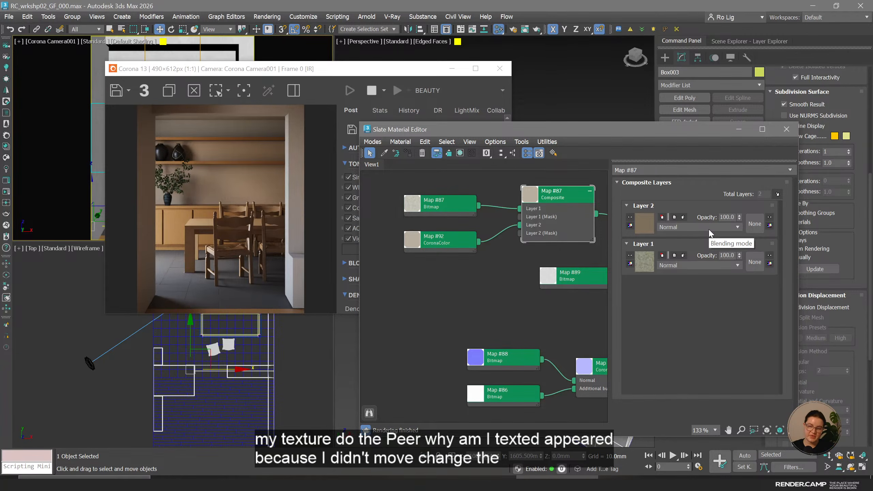
click(709, 229)
click(681, 247)
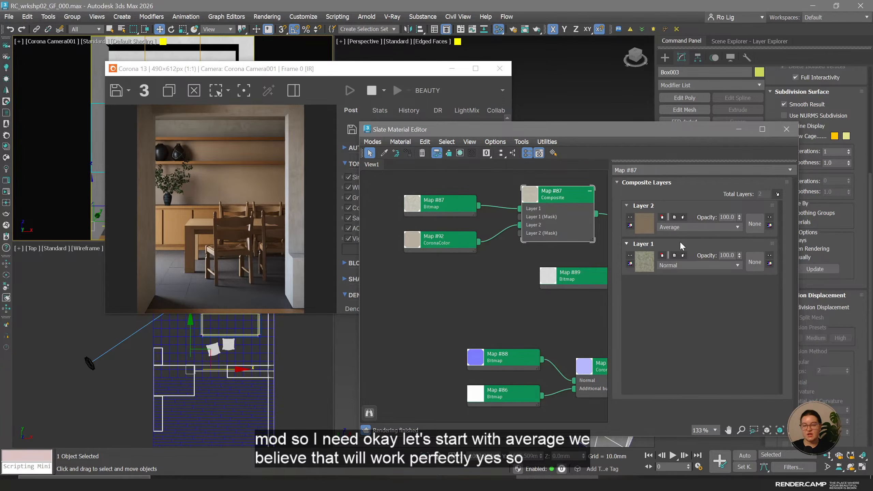
Compare the Composite map's Layer 2 at opacities of 0 and 100 in the interactive render.
click(735, 227)
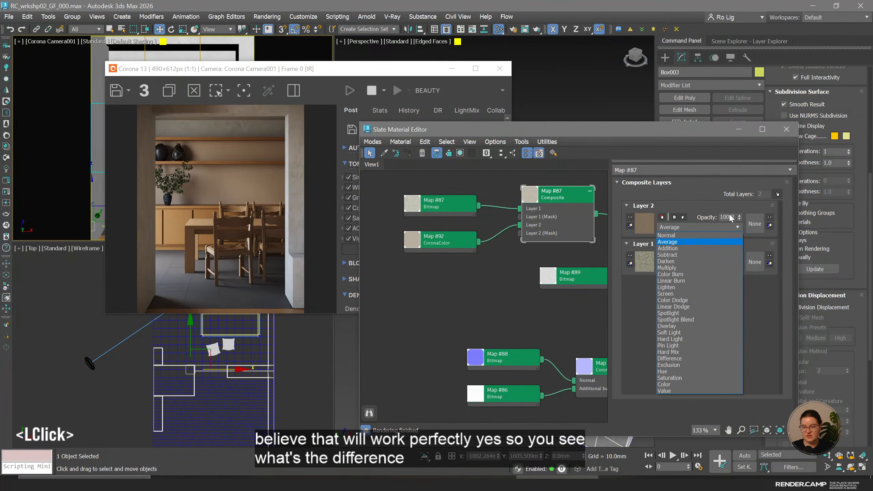
double_click(727, 217)
click(727, 217)
text(0)
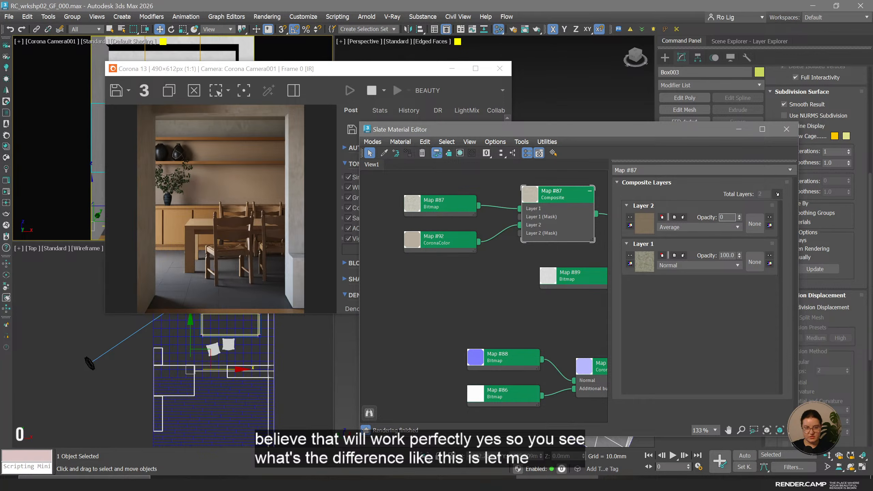
key(Return)
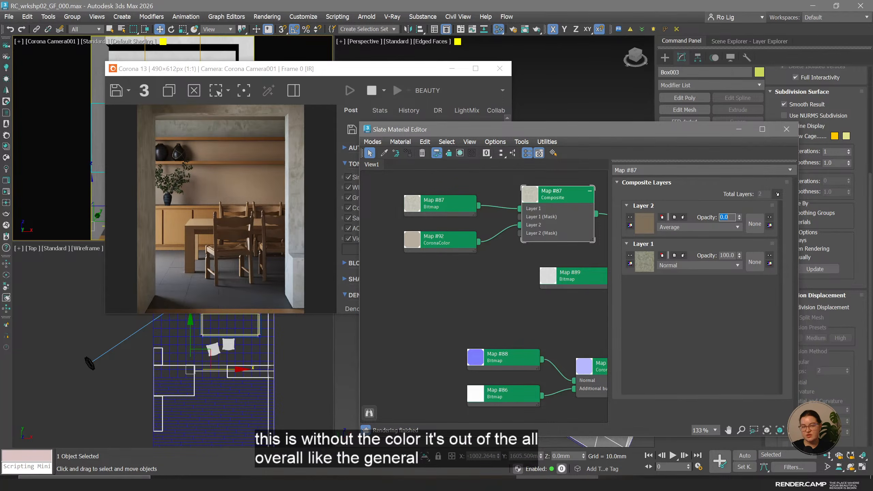
text(100)
key(Return)
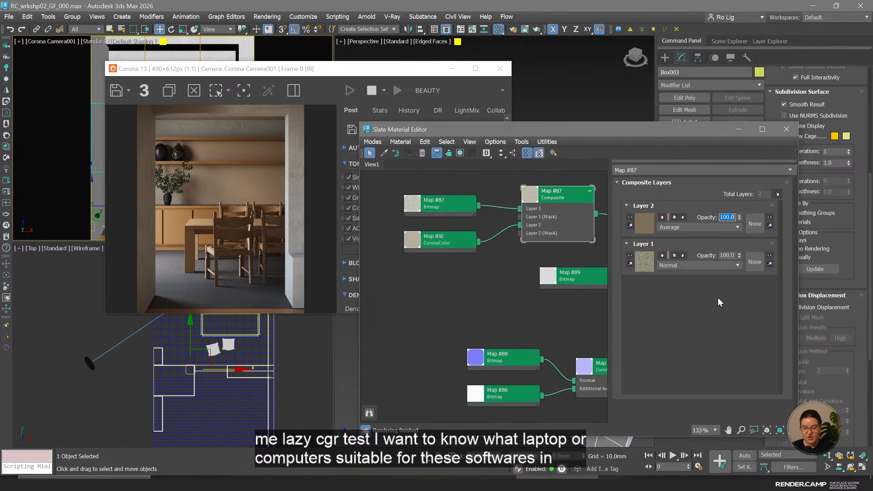
Clear all of the walls material's nodes from the Slate Material Editor view.
drag(325, 73, 274, 90)
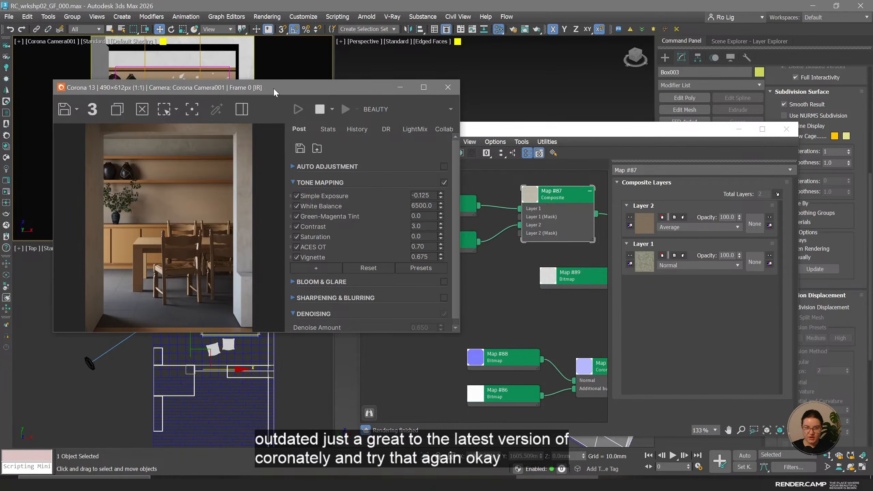
middle_click(560, 257)
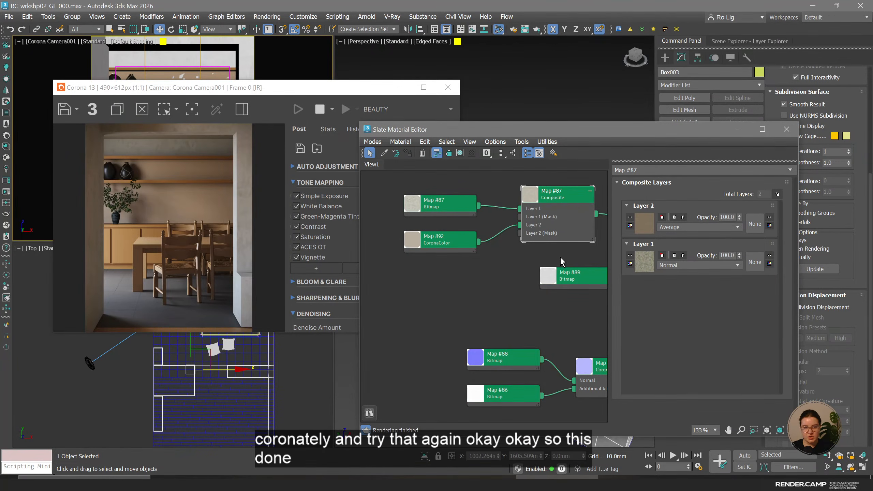
scroll(557, 256, down, 8)
drag(445, 205, 600, 374)
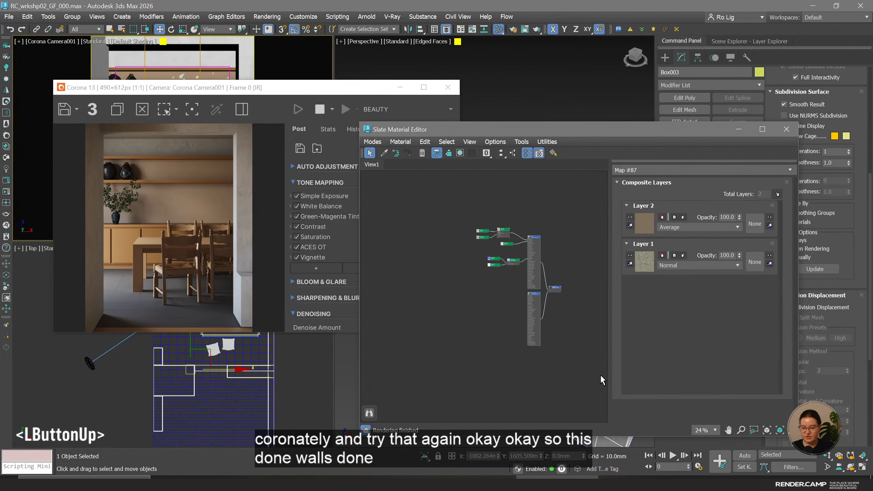
key(Delete)
Sample the floor_tiles material from the scene's floor into the empty node view and display its parameters.
drag(424, 135, 460, 132)
drag(229, 89, 370, 74)
click(566, 372)
click(421, 151)
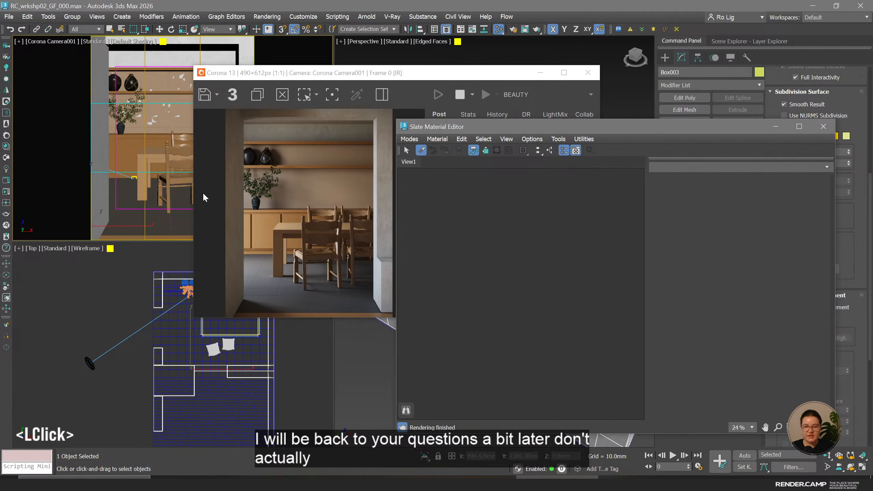
click(549, 263)
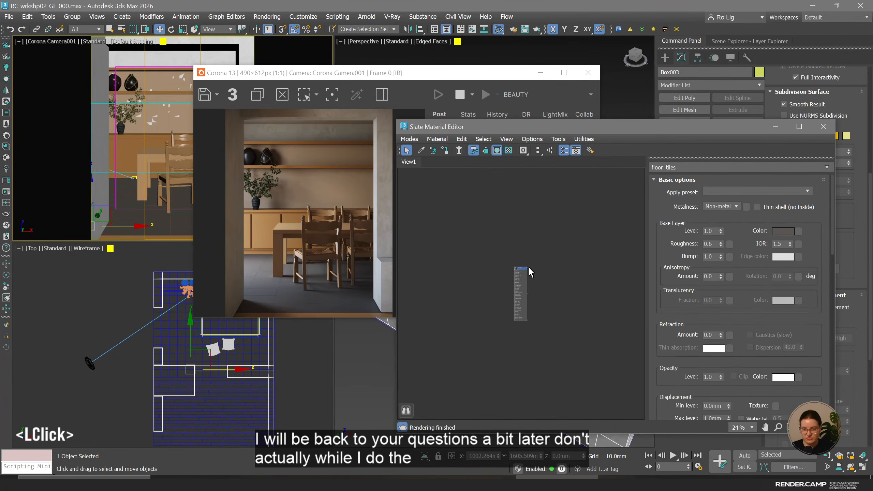
scroll(519, 274, up, 4)
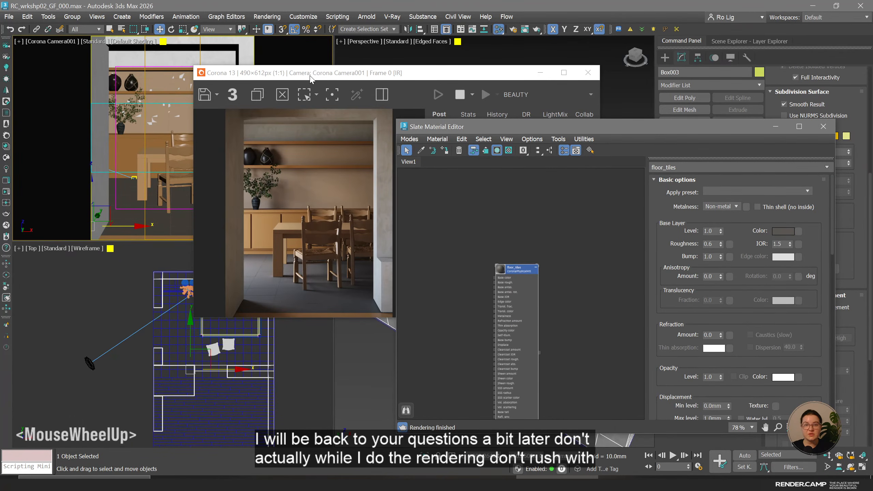
drag(304, 78, 167, 72)
click(538, 245)
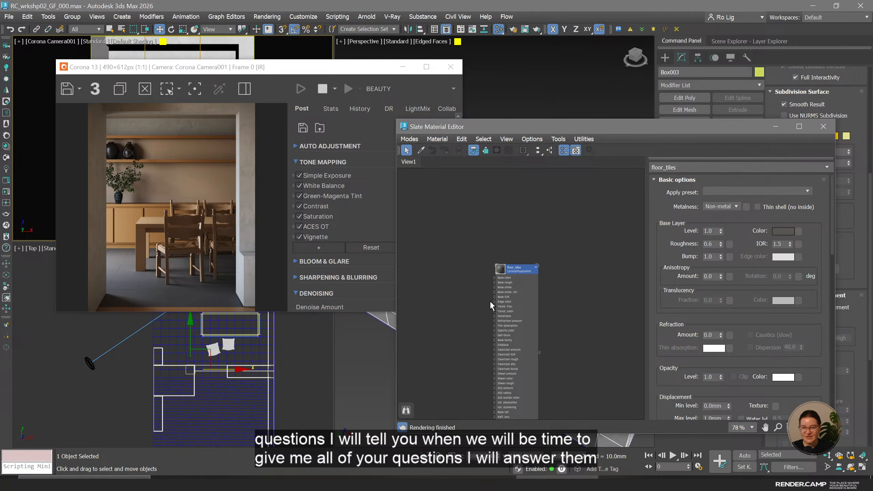
scroll(491, 300, up, 5)
middle_drag(443, 246, 462, 257)
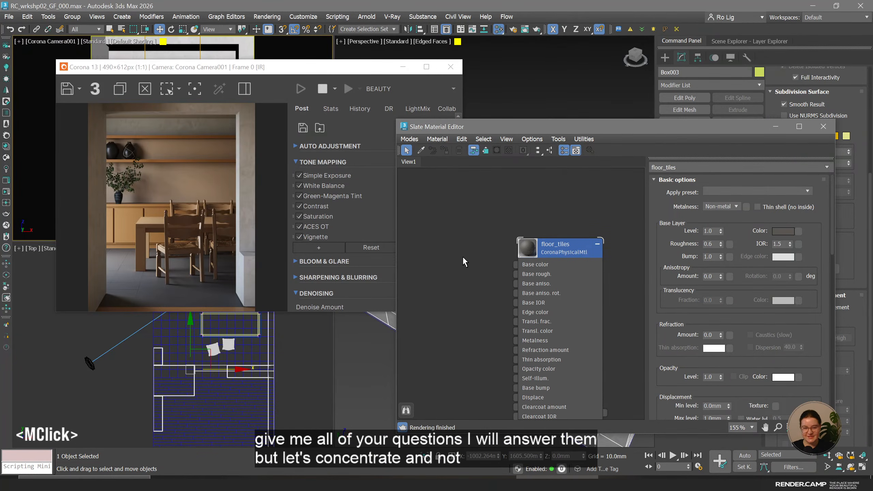
middle_drag(496, 332, 539, 327)
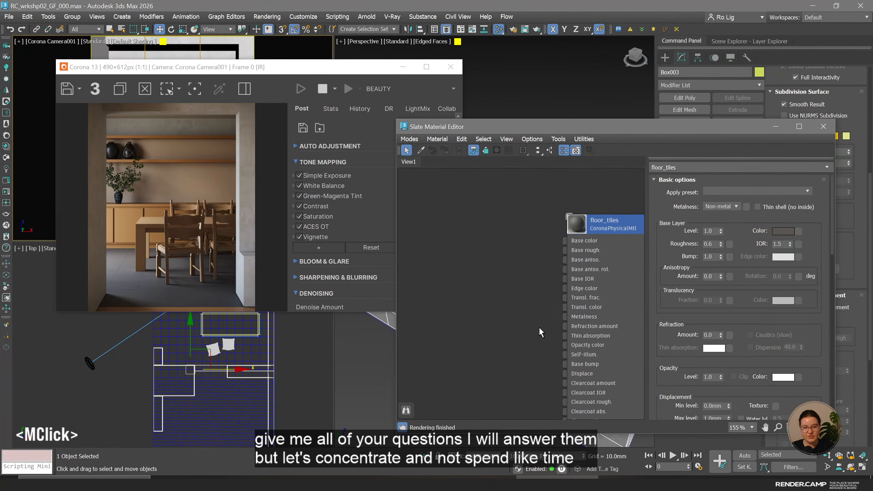
click(602, 227)
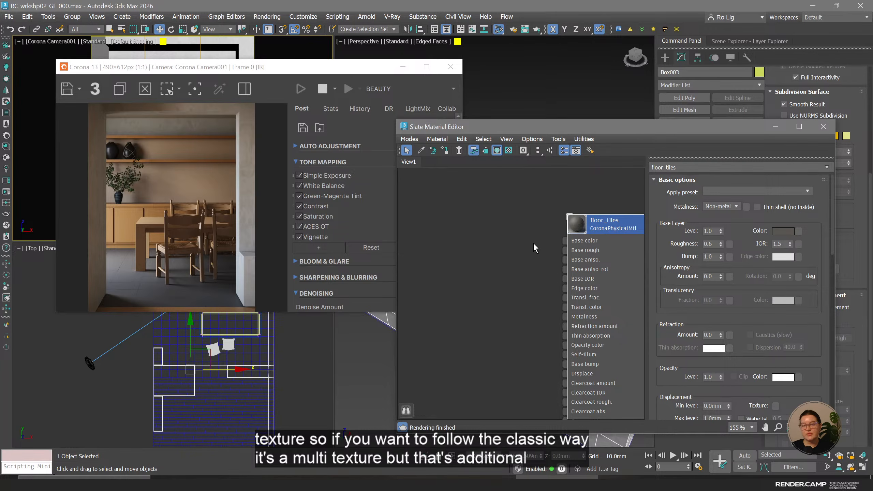
Add a CoronaMultiMap node beside the floor_tiles material.
right_click(470, 271)
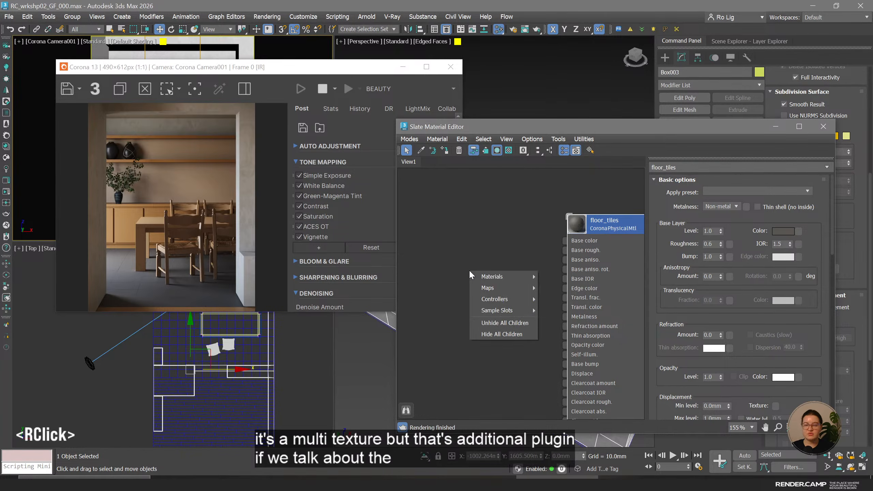
mouse_move(478, 287)
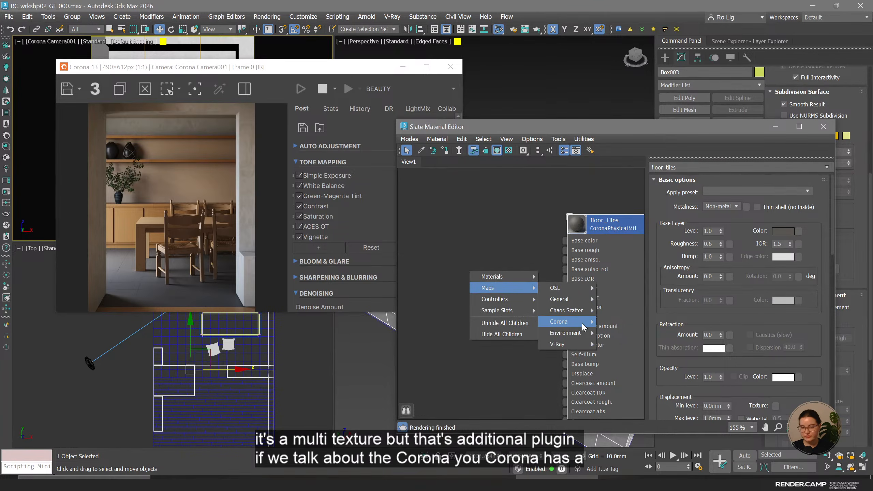
mouse_move(581, 323)
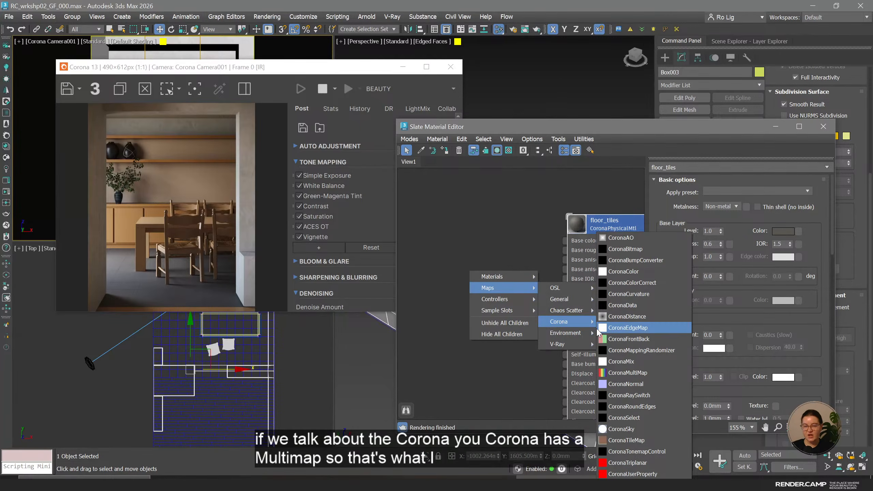
click(647, 372)
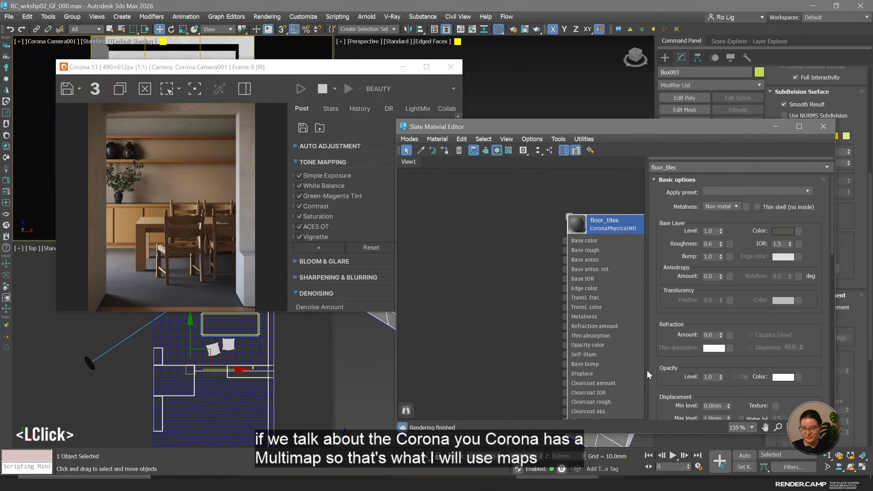
drag(490, 274, 471, 234)
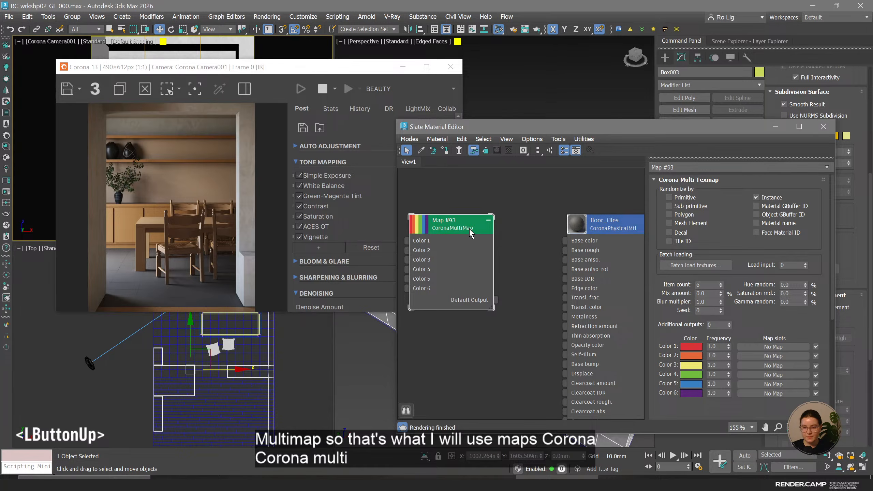
Batch load the four Smooth_Concrete roughness textures, 01_r to 04_r, from the maps folder into the CoronaMultiMap.
click(683, 266)
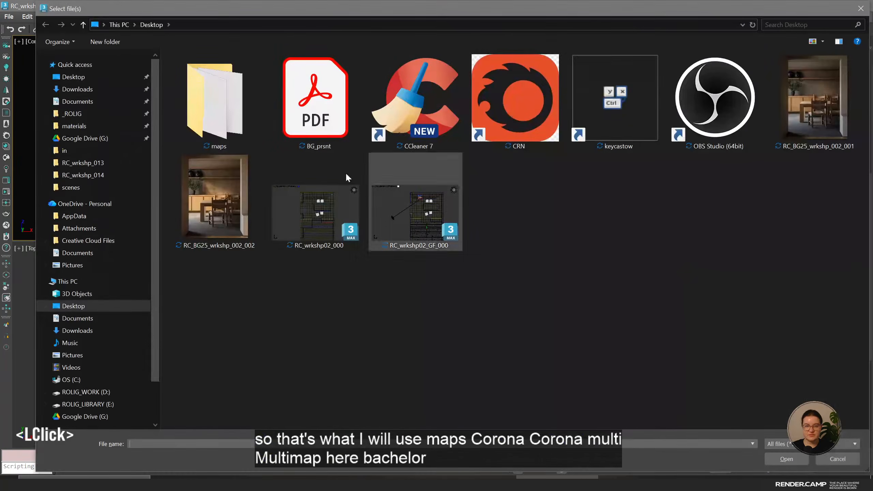
double_click(205, 99)
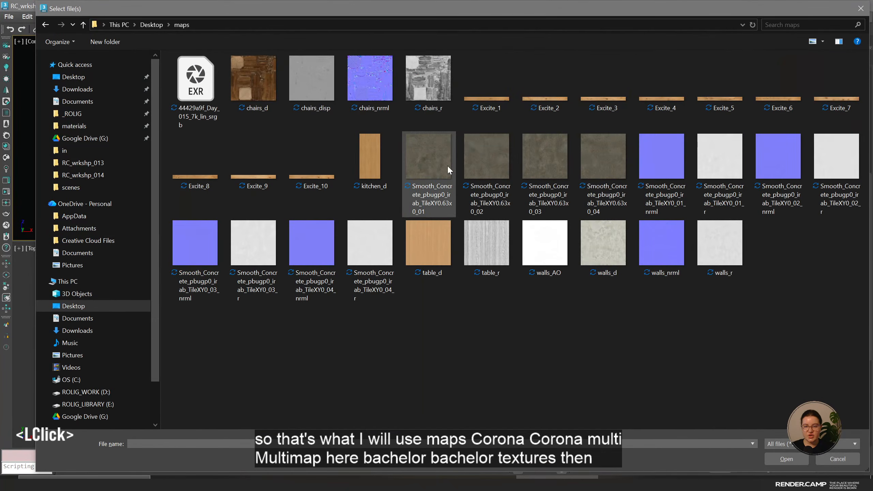
click(722, 152)
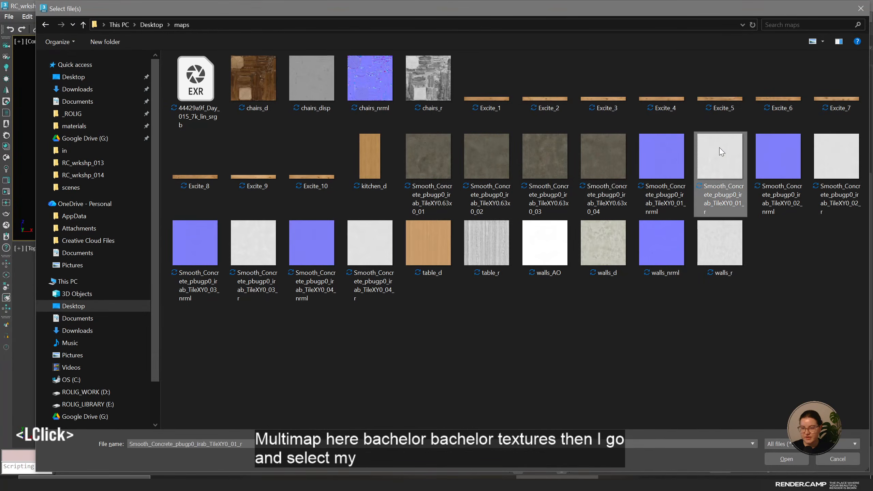
ctrl+click(836, 155)
ctrl+click(261, 275)
ctrl+click(373, 267)
ctrl+click(372, 267)
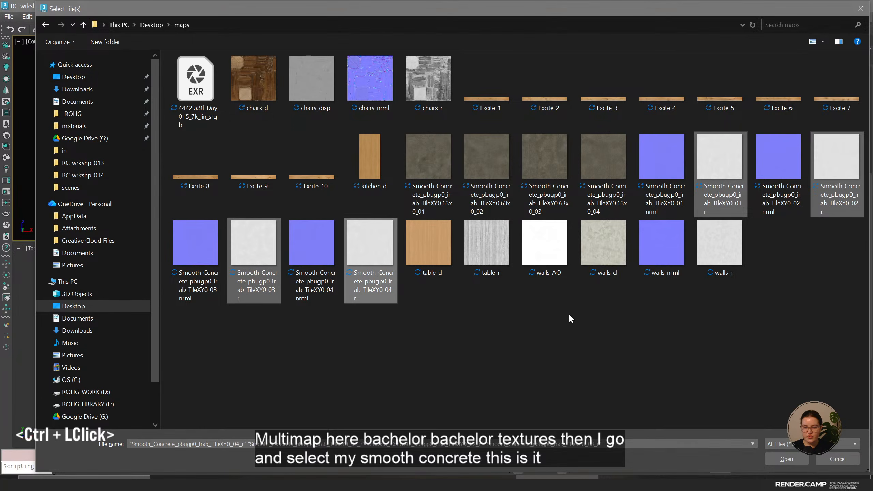
click(786, 459)
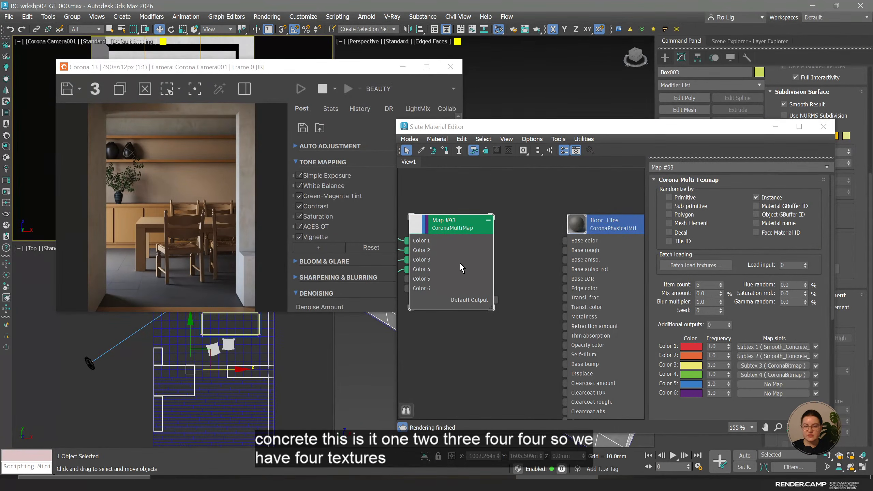
Set the CoronaMultiMap to 4 items randomized by Mesh Element and connect it to the floor_tiles Base rough input.
click(707, 284)
text(4)
key(Return)
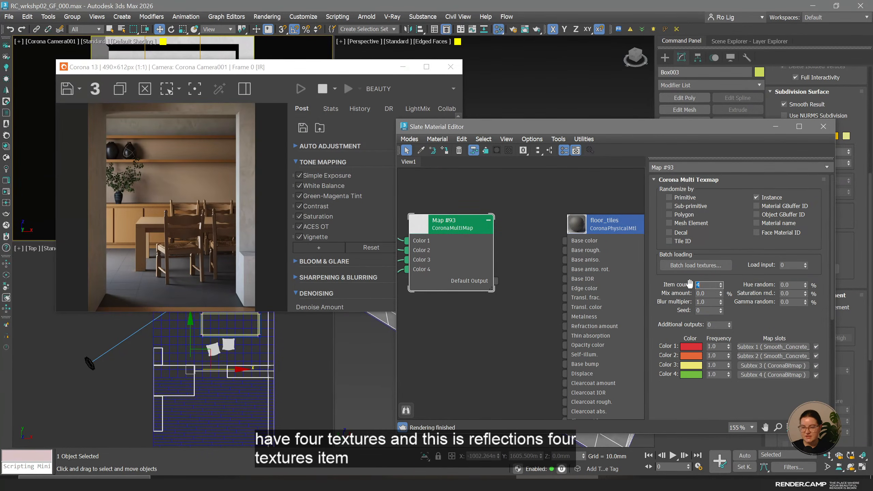
click(683, 224)
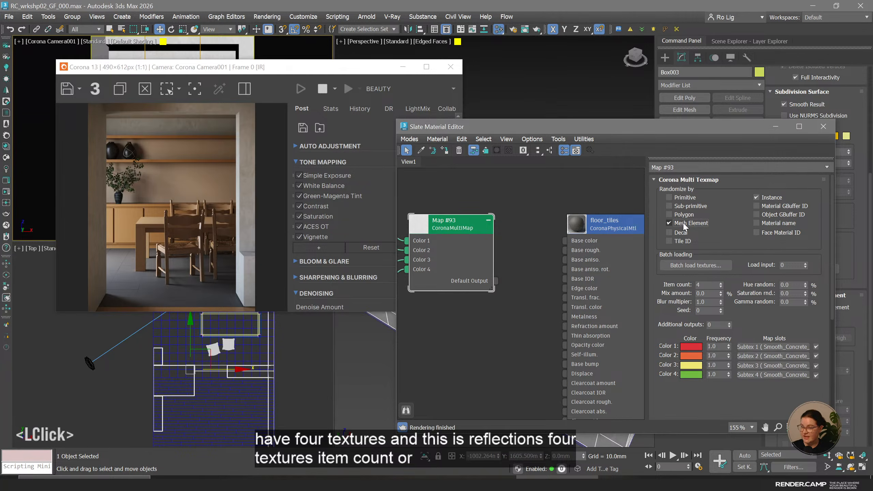
drag(496, 281, 607, 249)
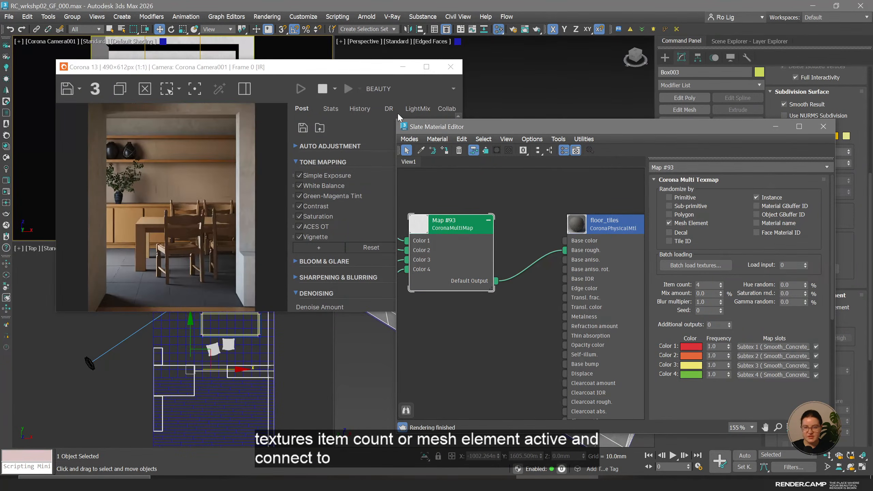
Switch the interactive render display to the CESSENTIAL_Reflect pass.
click(375, 88)
click(375, 87)
click(431, 129)
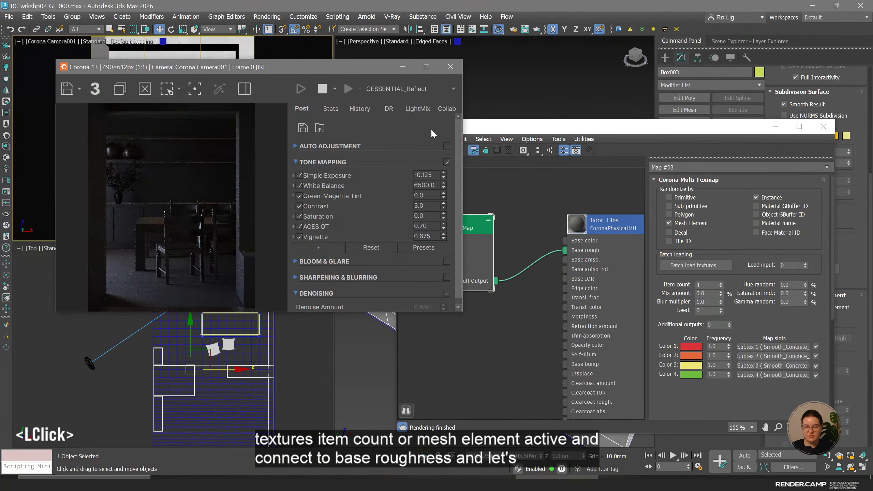
Show the CoronaMultiMap as shaded material in the viewport.
click(452, 223)
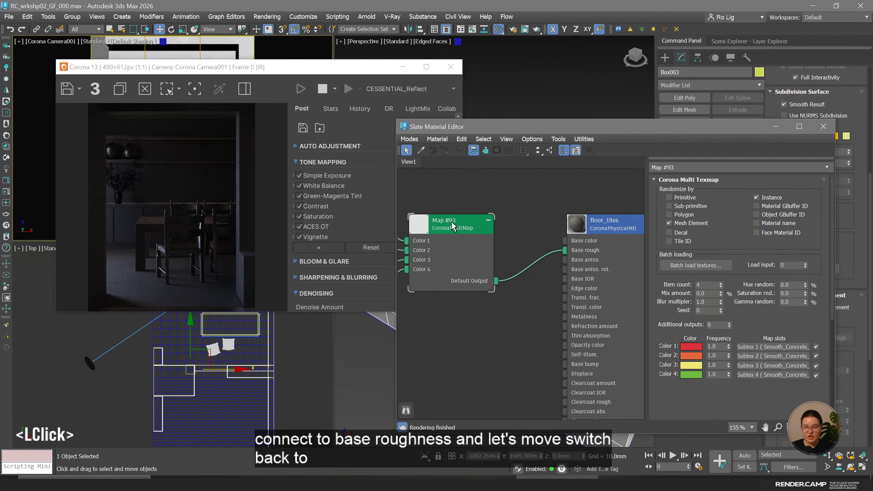
right_click(453, 224)
click(430, 333)
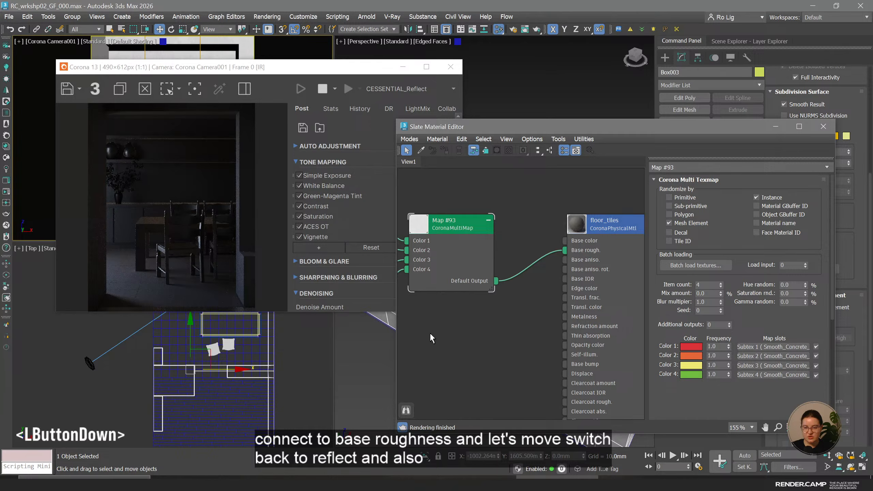
right_click(446, 225)
click(483, 325)
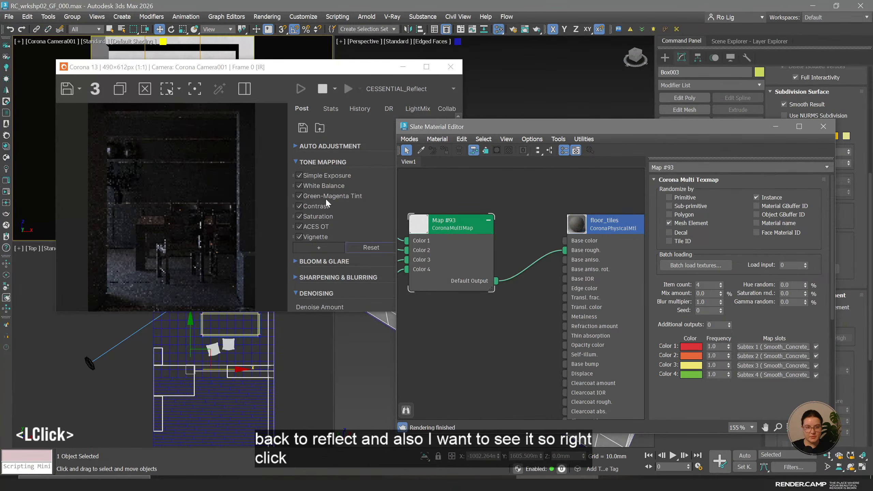
Examine the floor tiles around the table leg up close in the camera view and reflection render, with edged faces on.
mouse_move(124, 67)
mouse_down()
mouse_move(123, 180)
mouse_move(135, 247)
mouse_up()
middle_click(156, 214)
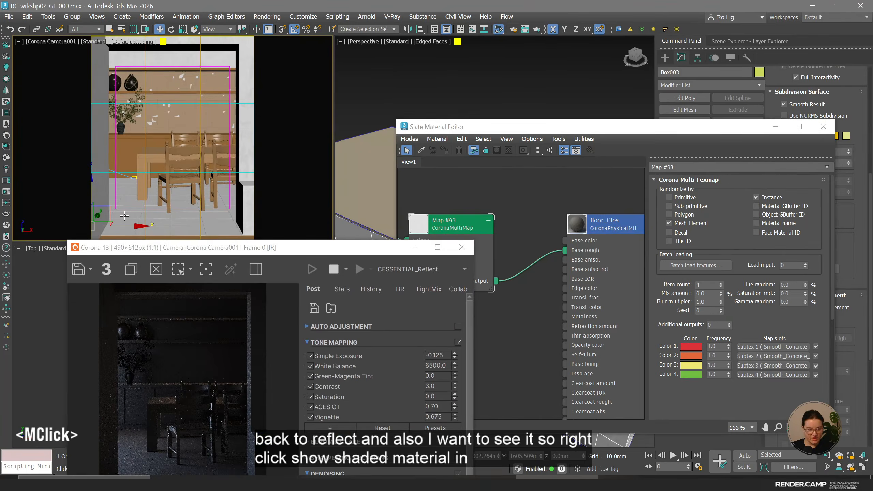
scroll(155, 213, up, 1)
scroll(156, 214, up, 10)
middle_drag(155, 214, 154, 115)
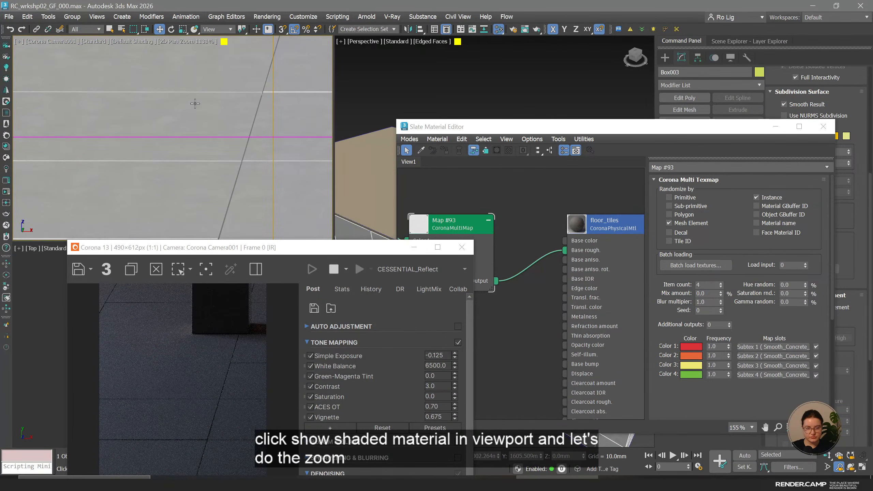
middle_drag(223, 82, 206, 173)
key(w)
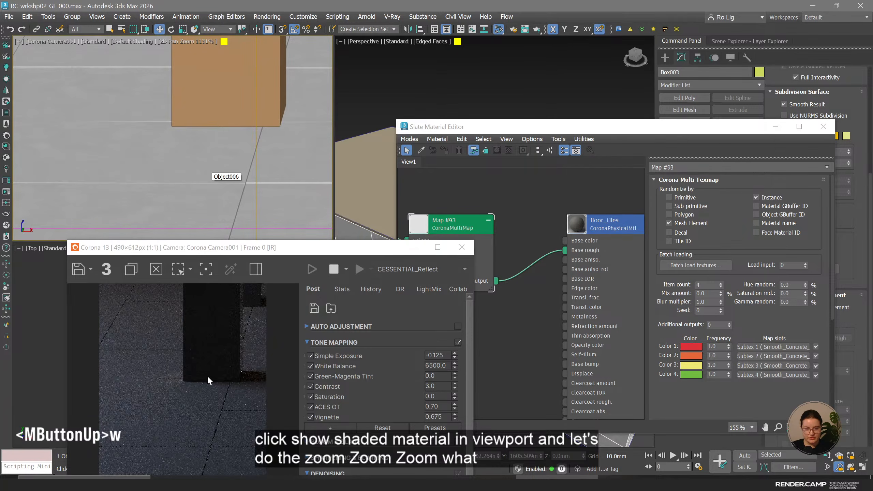
key(F4)
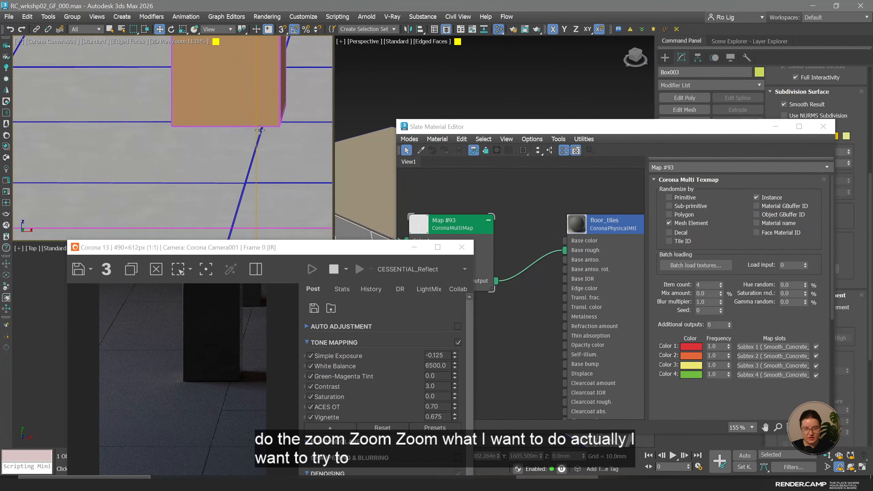
Raise the table along the Z axis by 1 mm twice to lift its leg off the floor.
click(207, 95)
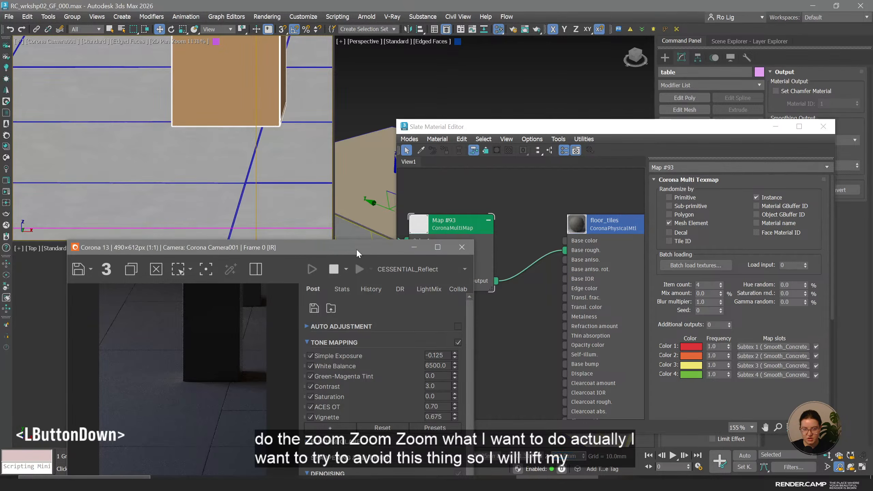
drag(356, 248, 237, 236)
click(567, 456)
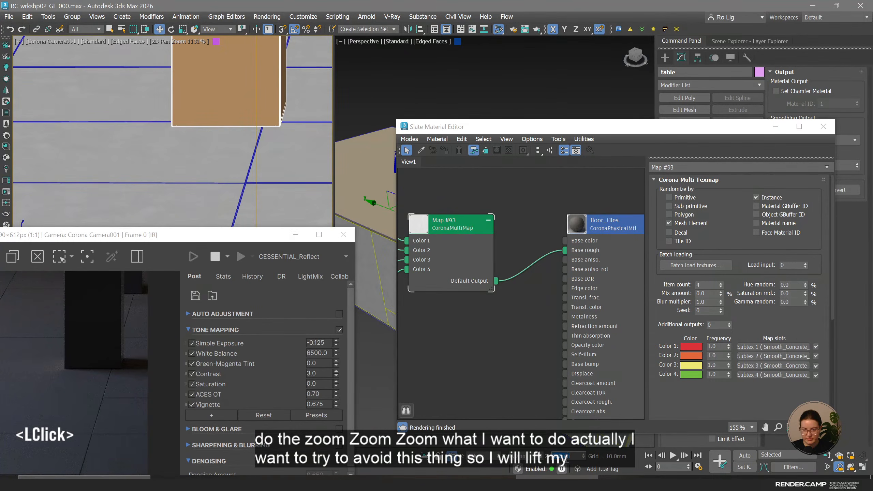
text(1)
key(Return)
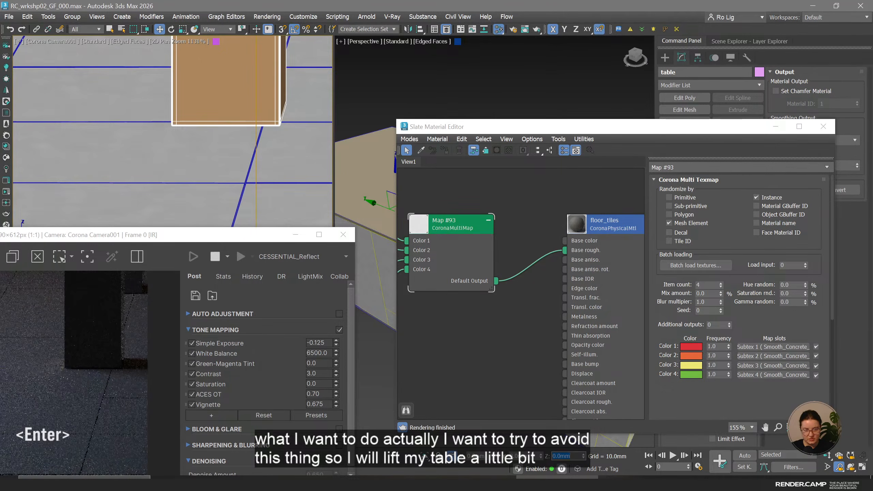
text(1)
key(Return)
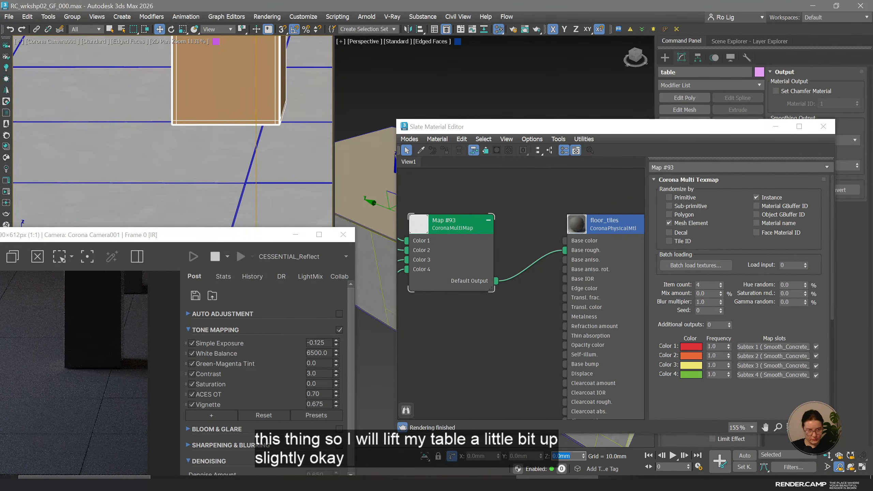
Lower the table by 1 mm along the Z axis, and select the tiled floor object.
text(-1)
key(Return)
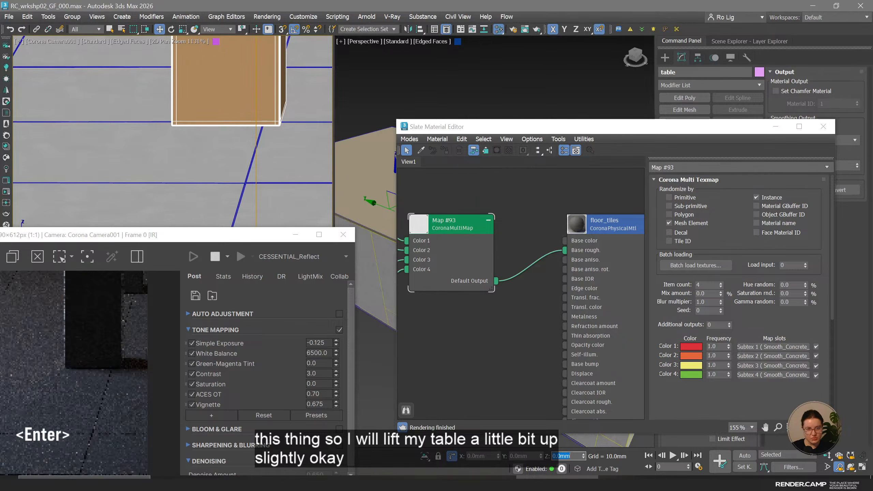
click(158, 217)
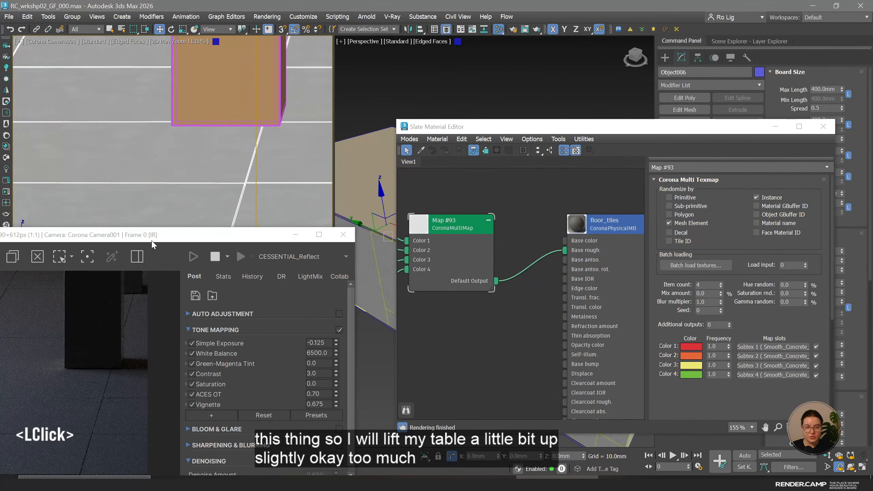
Examine the floor tile reflections in the close-up render and check the reference image on the desktop.
drag(151, 240, 365, 237)
middle_drag(159, 161, 214, 145)
middle_drag(278, 90, 200, 83)
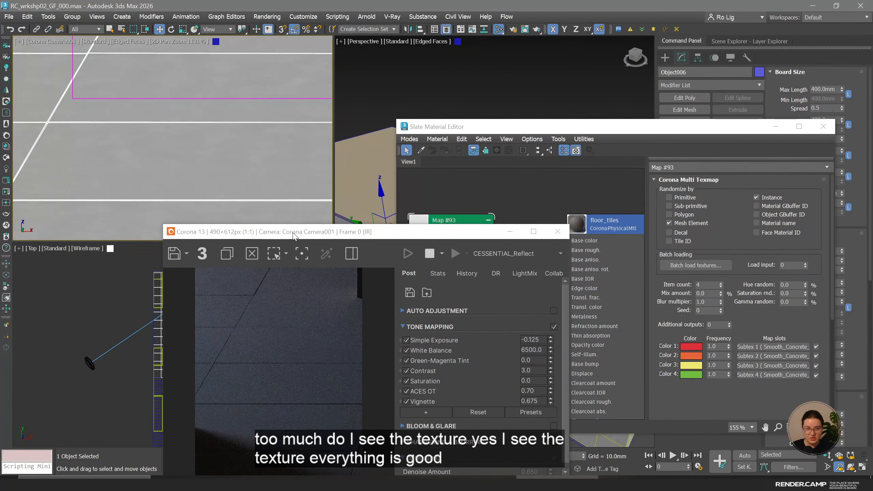
drag(293, 235, 178, 111)
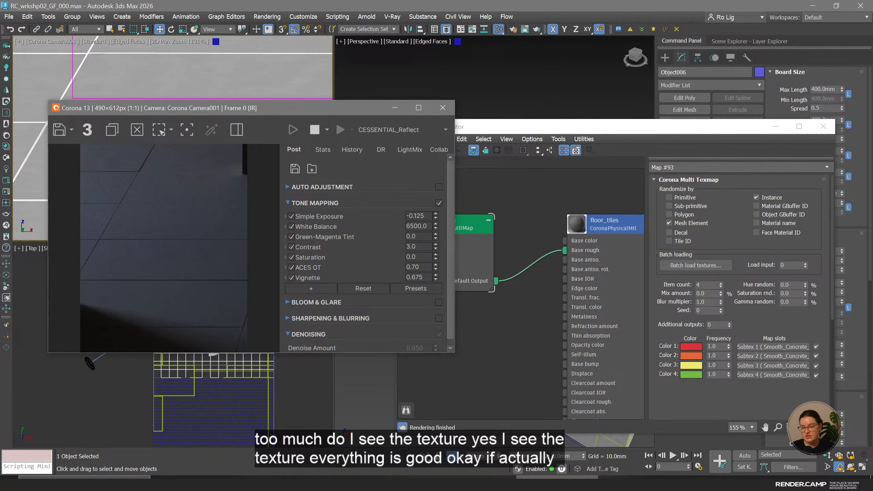
click(556, 481)
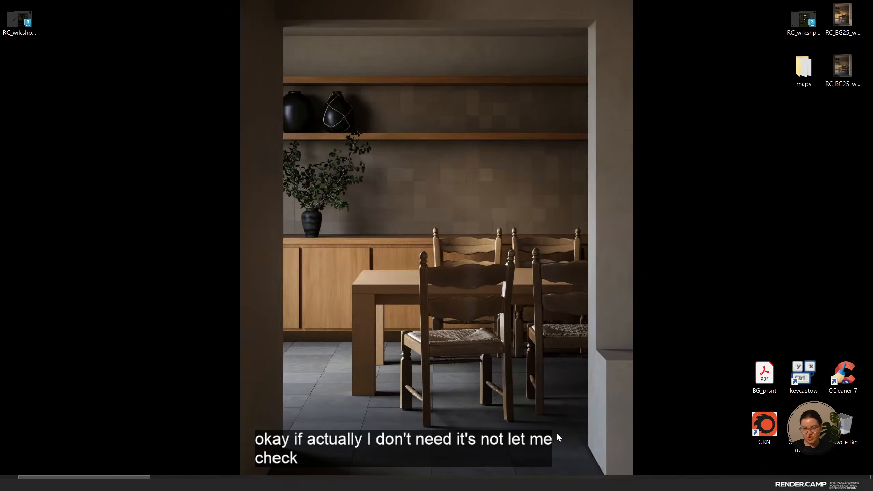
click(557, 481)
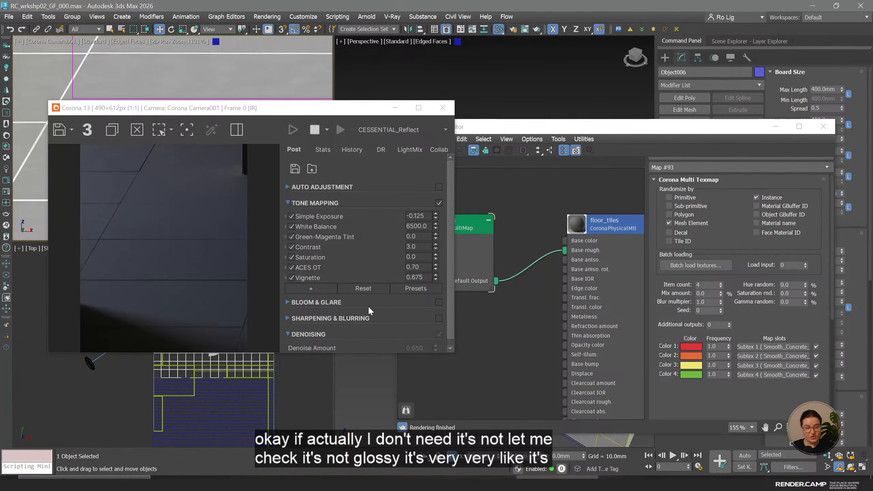
Create a second CoronaMultiMap with an item count of 4, randomized by Mesh Element.
middle_click(505, 290)
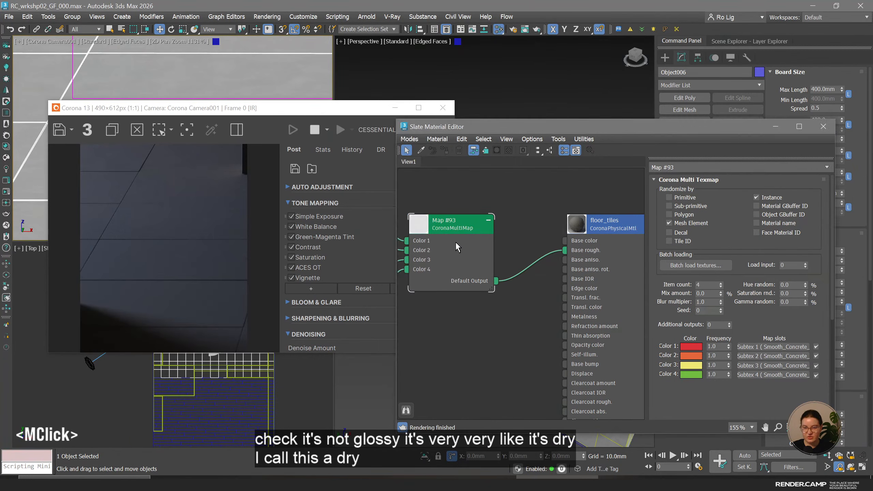
drag(457, 234, 440, 296)
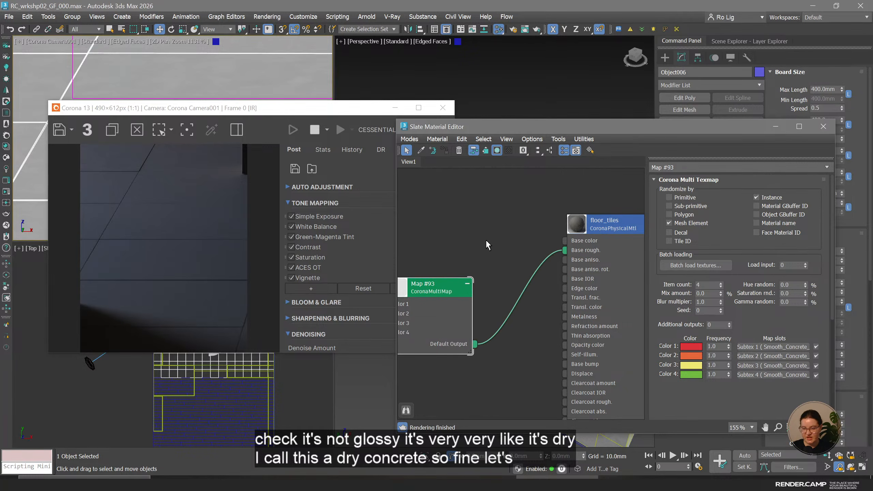
middle_drag(486, 240, 500, 232)
right_click(502, 230)
mouse_move(519, 246)
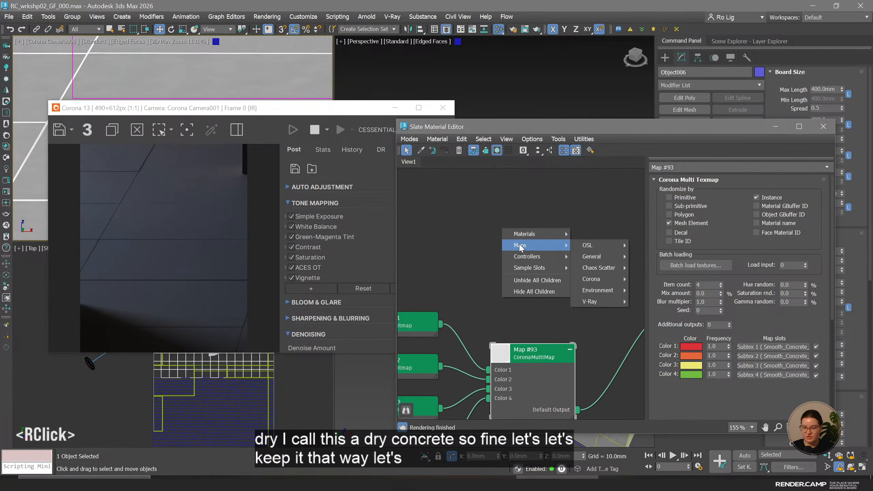
mouse_move(605, 279)
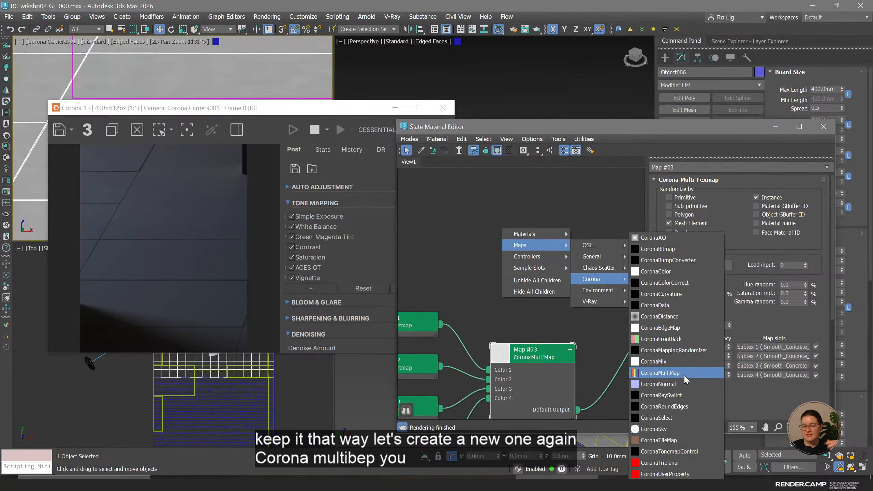
click(660, 372)
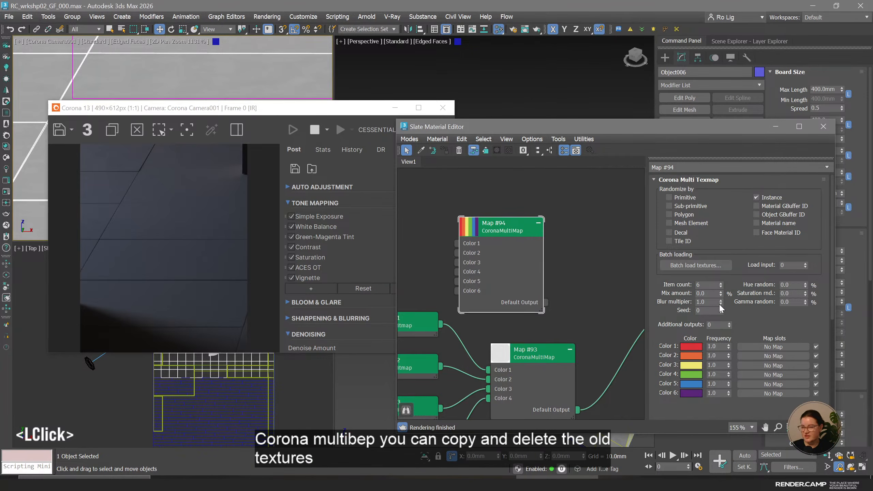
click(709, 286)
text(4)
key(Return)
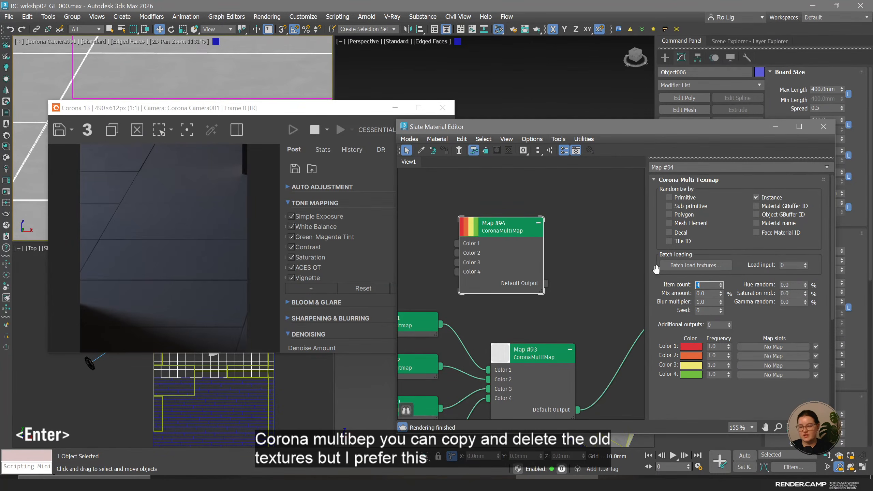
click(686, 226)
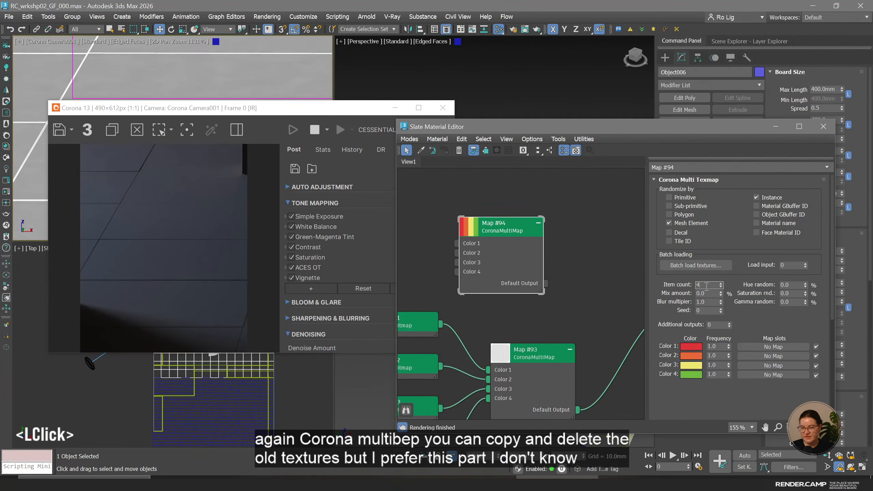
Batch load the four Smooth_Concrete_pbugp0_irab_TileXY0.63x0 color textures, 01 to 04, into the new CoronaMultiMap.
click(697, 265)
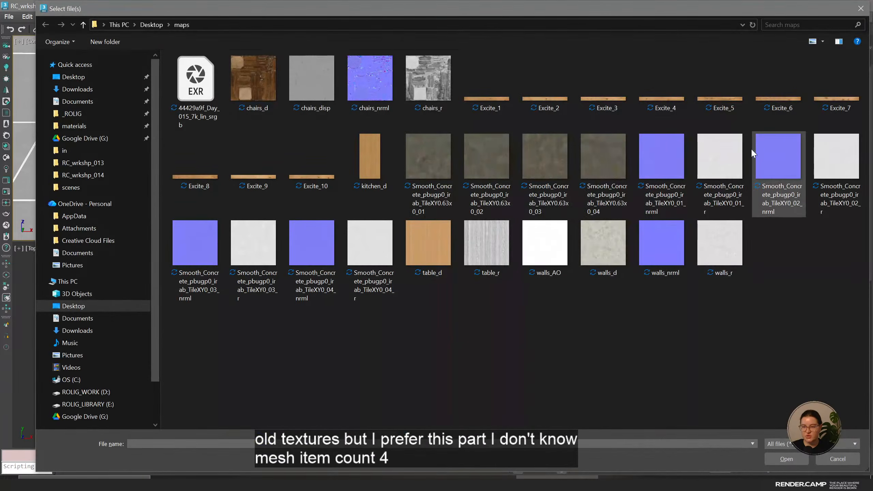
ctrl+click(443, 150)
ctrl+click(501, 154)
ctrl+click(550, 155)
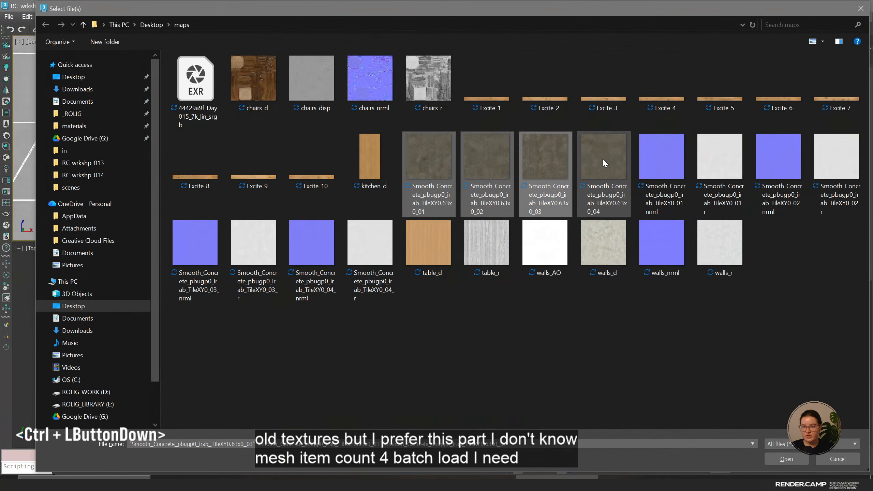
ctrl+click(603, 158)
click(767, 458)
Feed the new CoronaMultiMap through a Color Correction map into the base color of floor_tiles.
drag(489, 227, 506, 158)
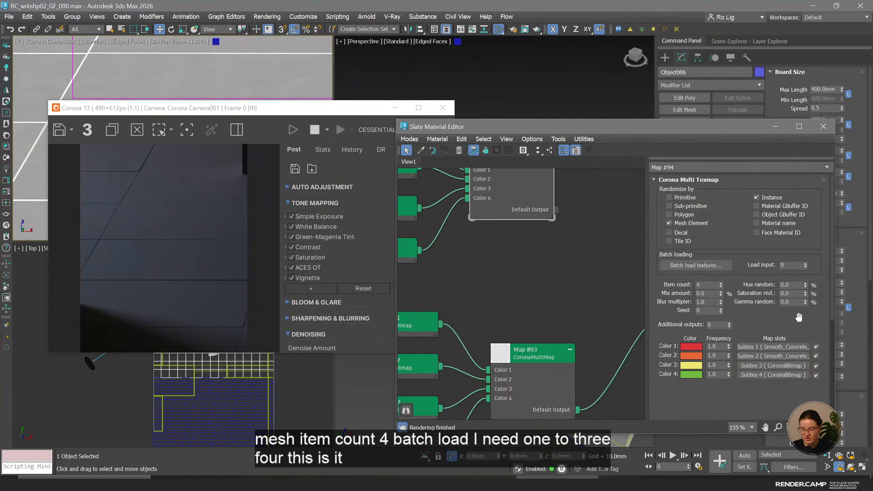
middle_drag(497, 216, 430, 274)
drag(489, 268, 538, 335)
mouse_move(585, 357)
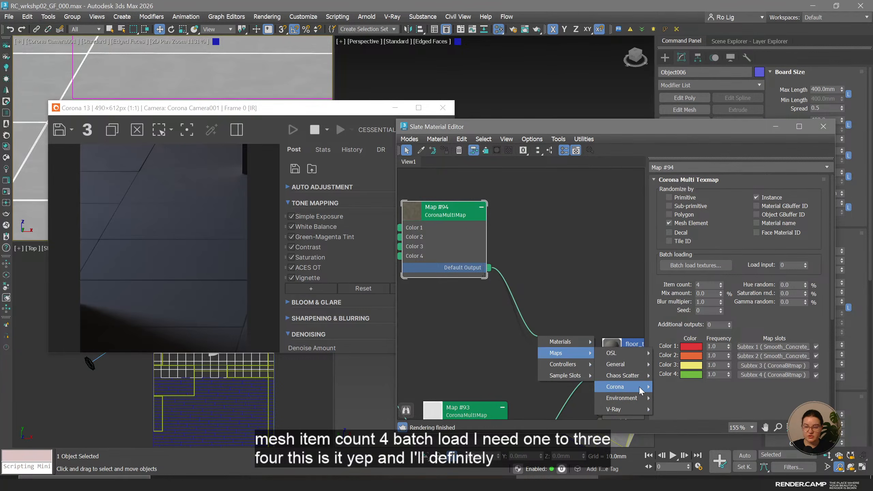
mouse_move(615, 364)
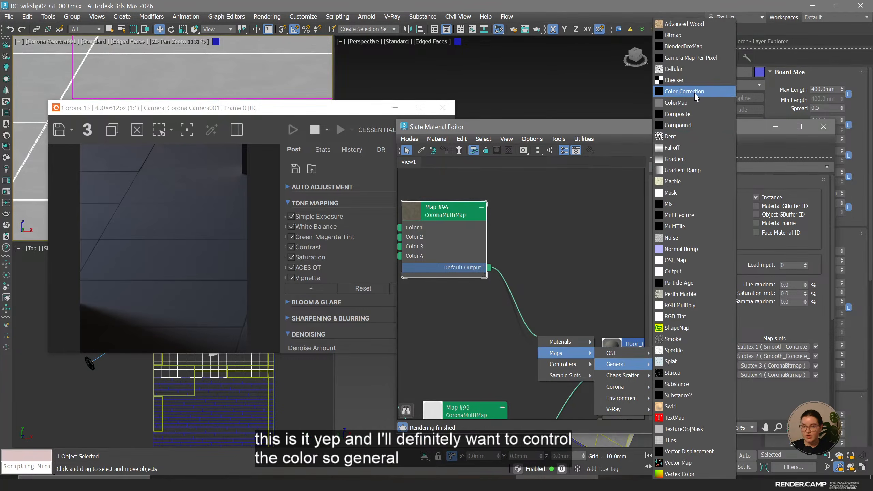
click(684, 91)
drag(583, 345, 600, 364)
Switch the interactive render display to the BEAUTY pass and return the camera view to the full frame.
click(378, 130)
click(373, 141)
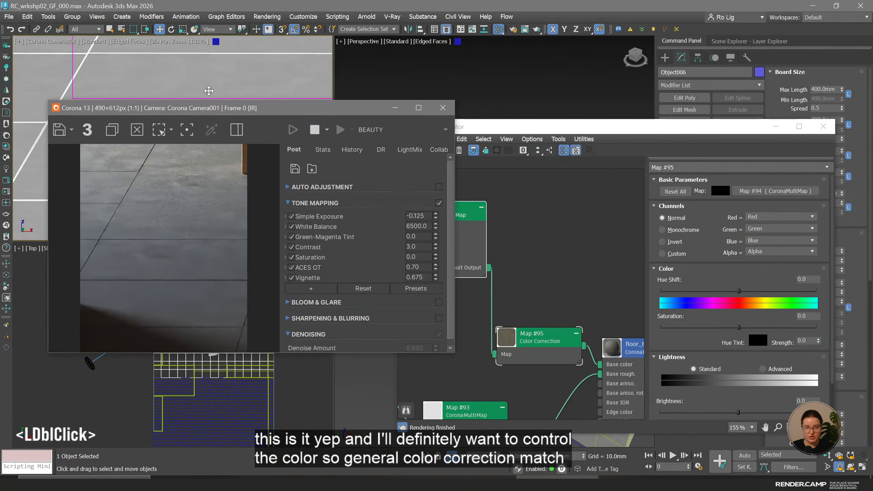
middle_click(213, 86)
key(grave)
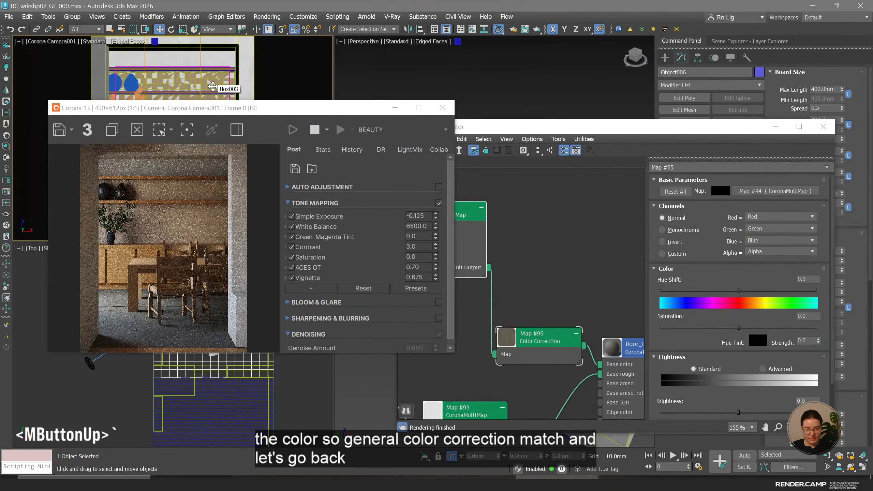
drag(264, 115, 250, 93)
Rearrange the base color map nodes and set the Color Correction's lightness mode to Advanced.
middle_click(569, 244)
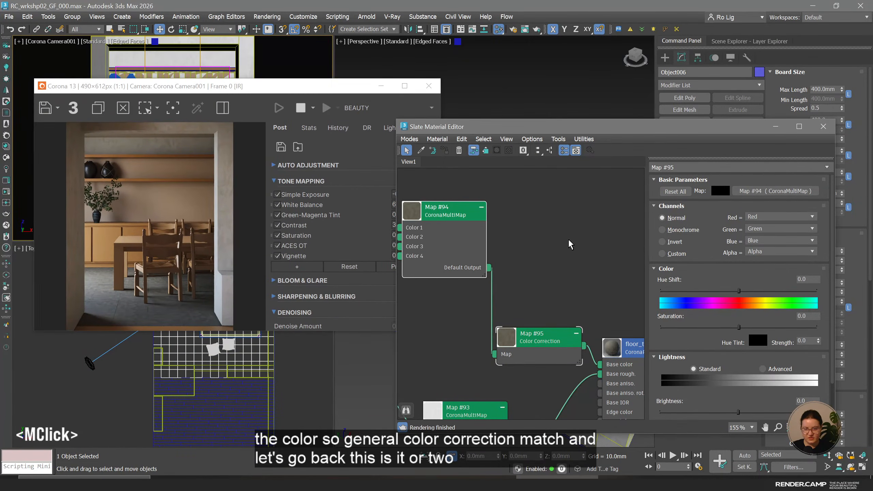
drag(483, 228, 440, 259)
drag(555, 348, 512, 327)
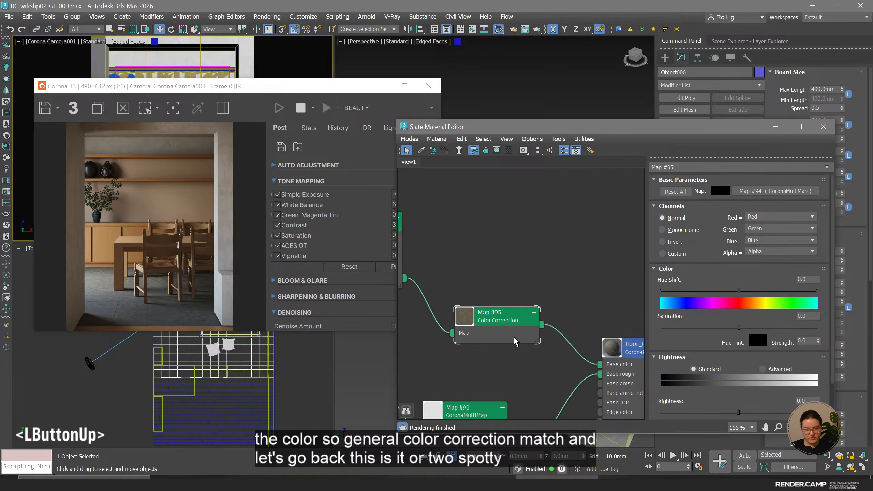
click(762, 369)
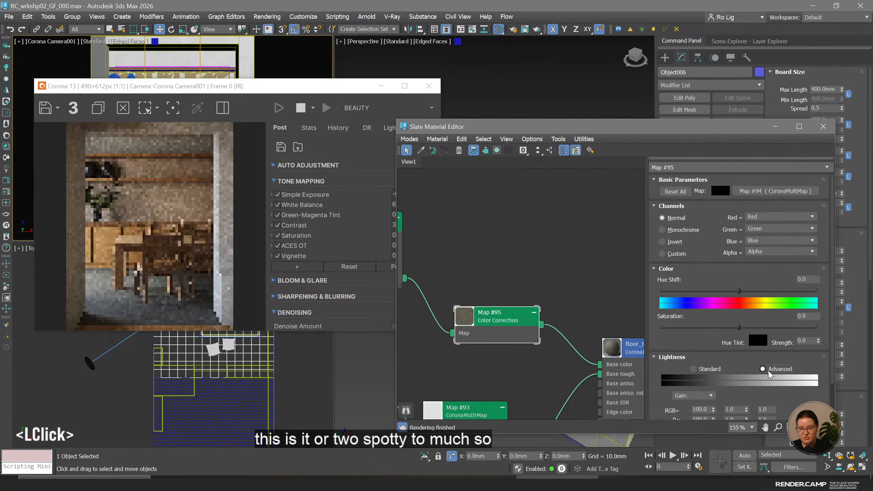
Open the base color CoronaMultiMap's parameters and set its gamma random to 5%.
middle_drag(544, 360, 493, 293)
click(451, 247)
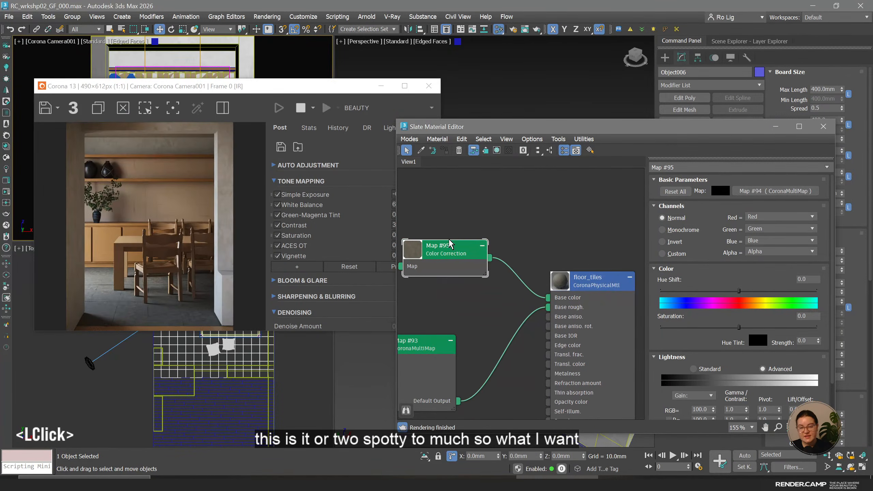
middle_drag(463, 254, 612, 348)
double_click(457, 247)
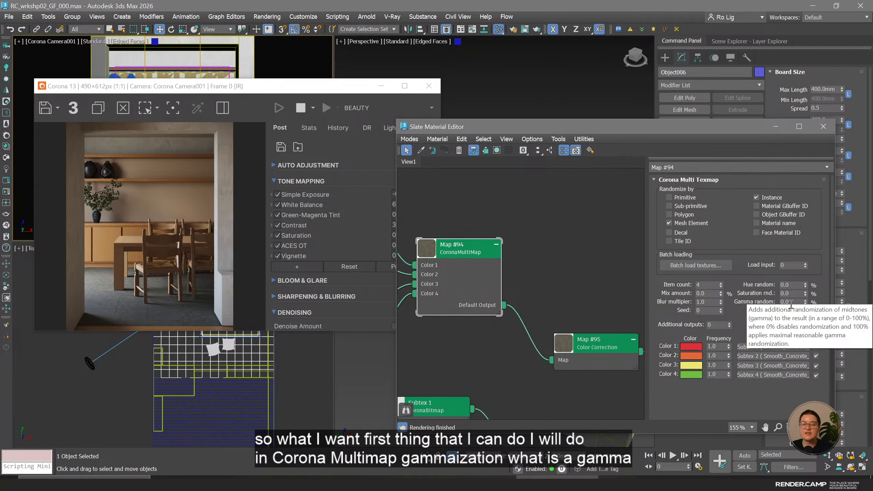
click(791, 301)
text(5)
key(Return)
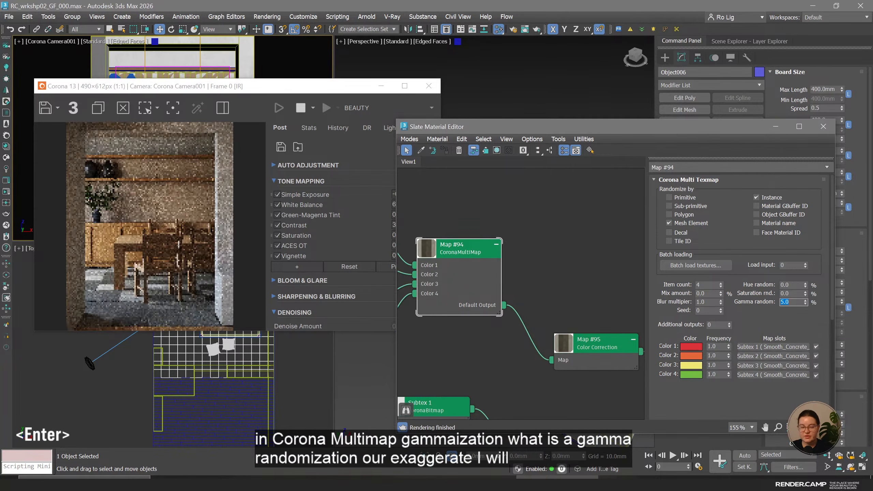
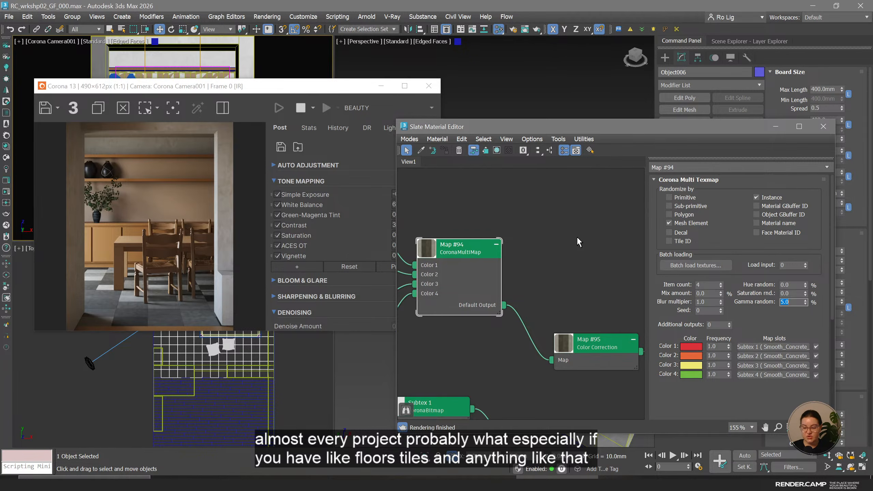
Try weaker gamma random values of 1% and 0.5% on the base color CoronaMultiMap.
text(1)
key(Return)
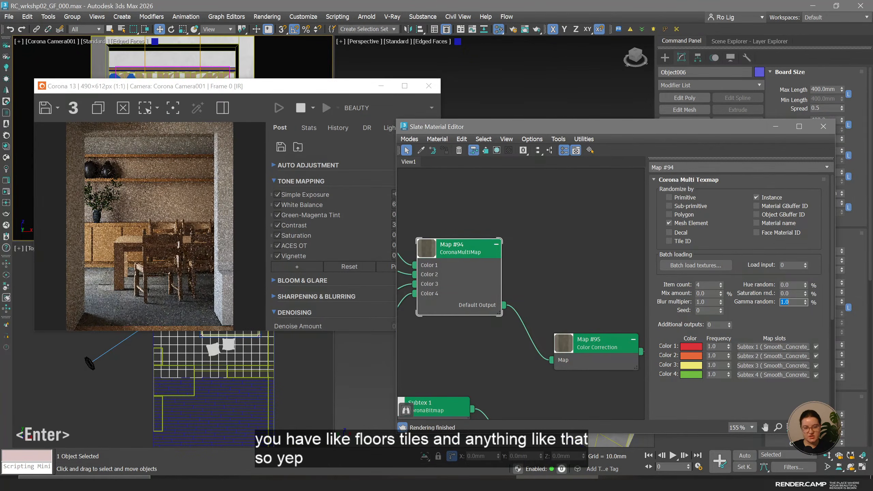
text(0)
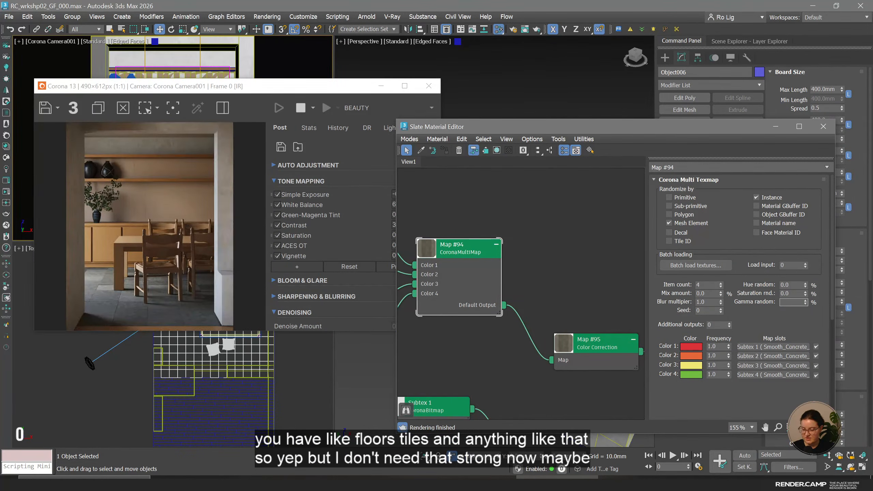
text(.5)
key(Return)
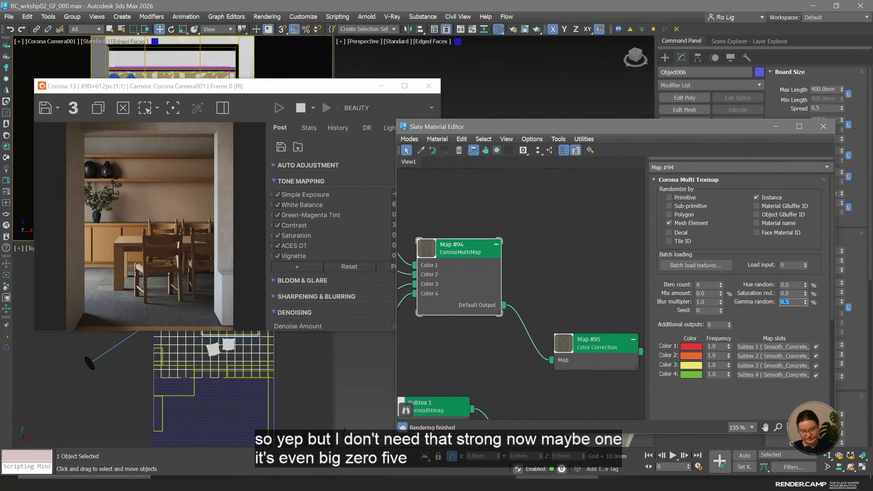
Set the base color CoronaMultiMap's gamma random to 0.7% and its seed to 1.
click(792, 301)
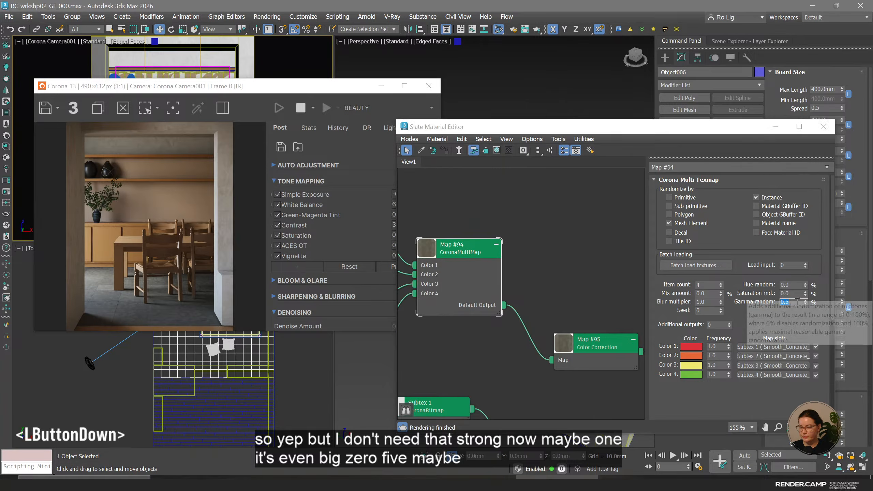
key(BackSpace)
text(7)
key(Return)
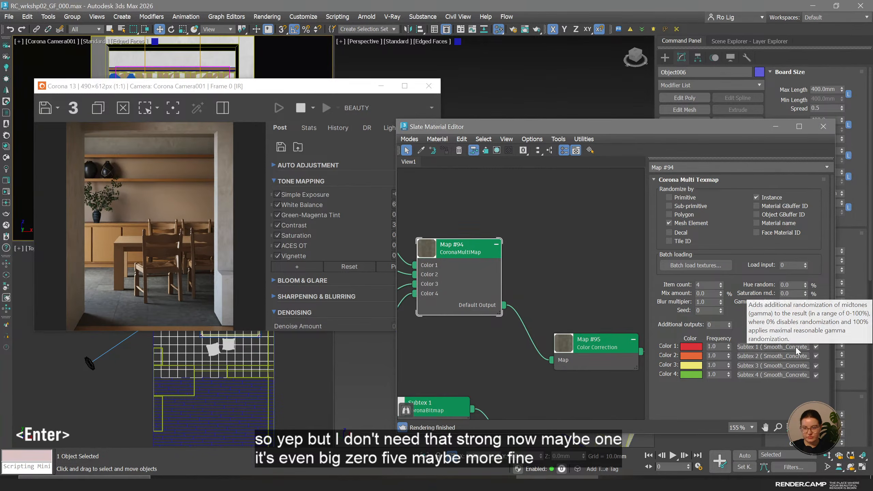
click(790, 302)
key(BackSpace)
text(7)
key(Return)
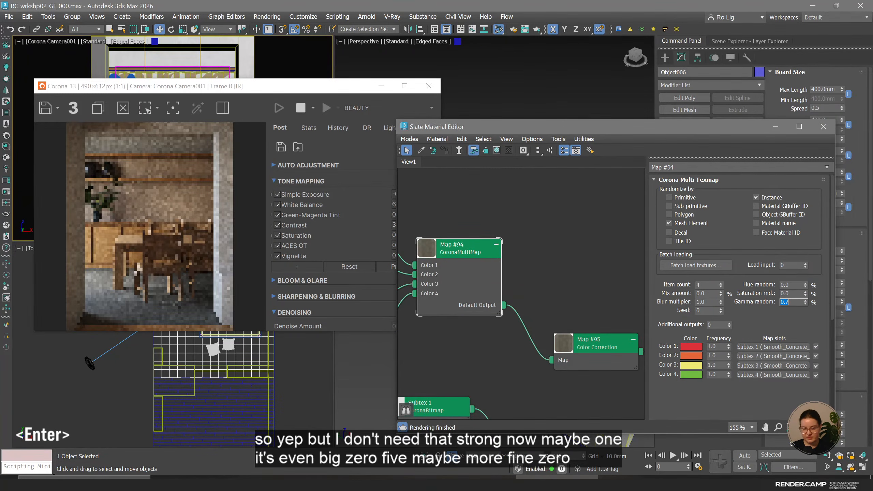
click(720, 309)
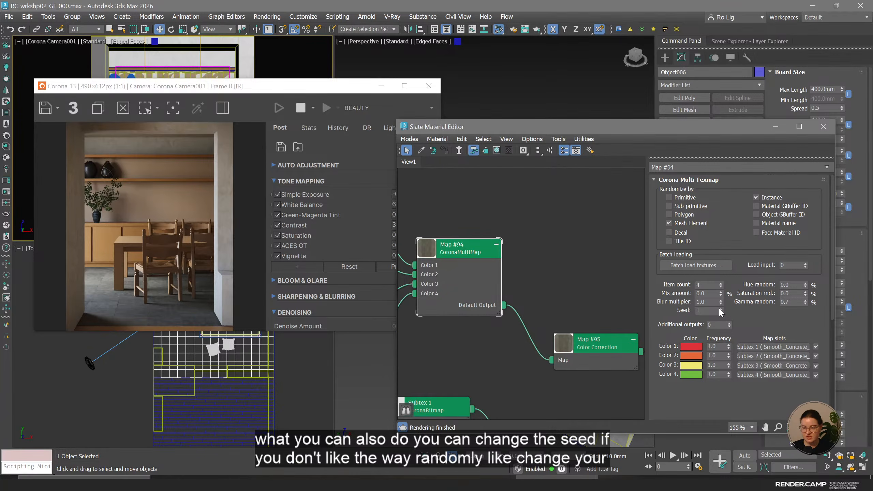
middle_drag(475, 415, 492, 281)
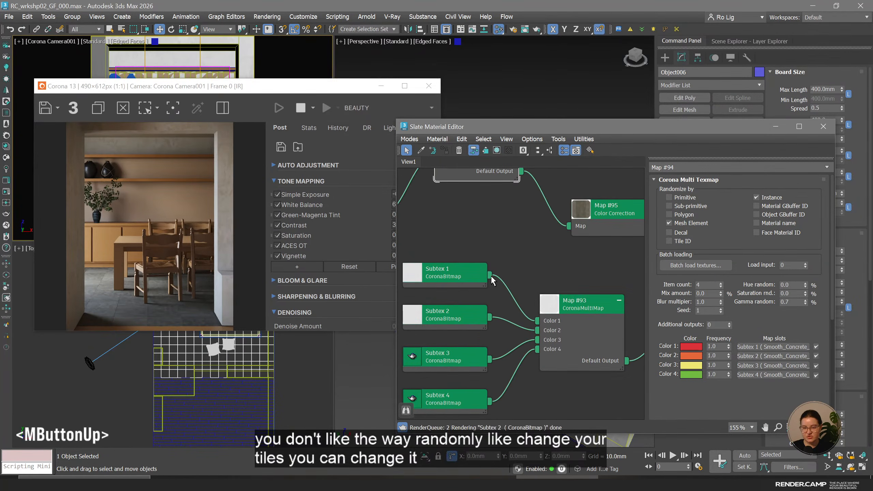
Open the base roughness CoronaMultiMap's parameters and set its seed to 1 to match the base color map.
click(584, 304)
click(704, 311)
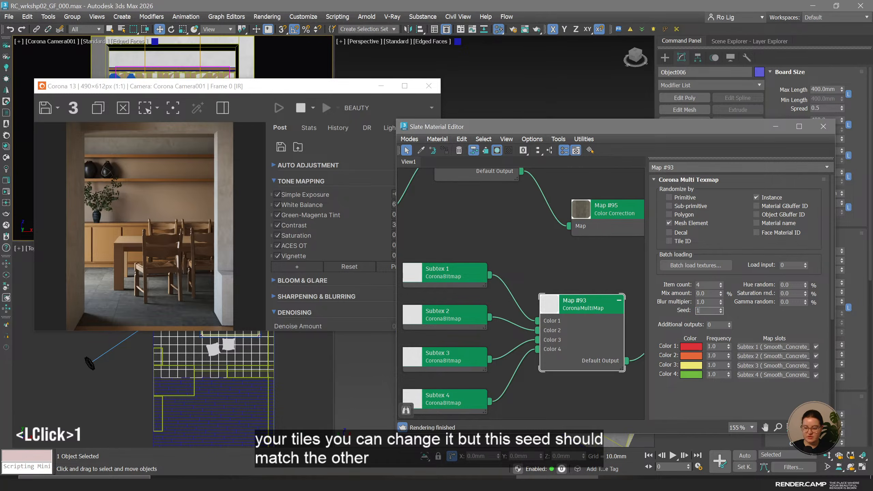
text(1)
key(Return)
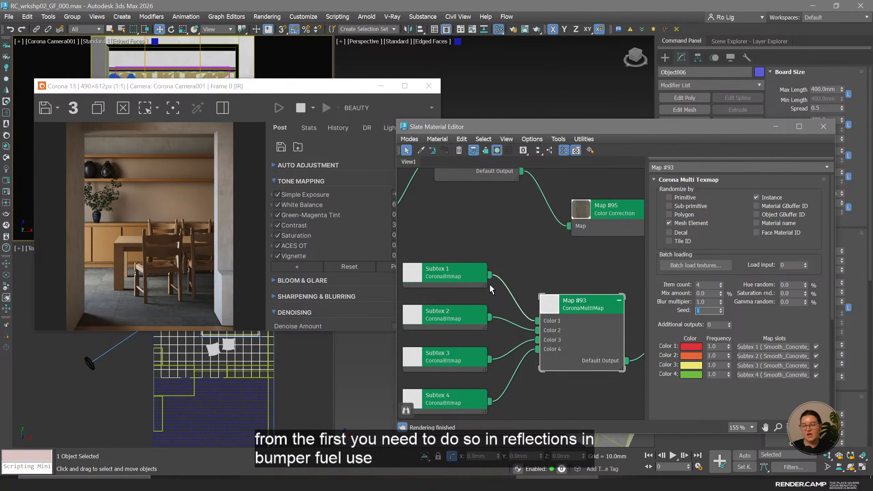
scroll(431, 265, up, 1)
middle_drag(431, 265, 437, 229)
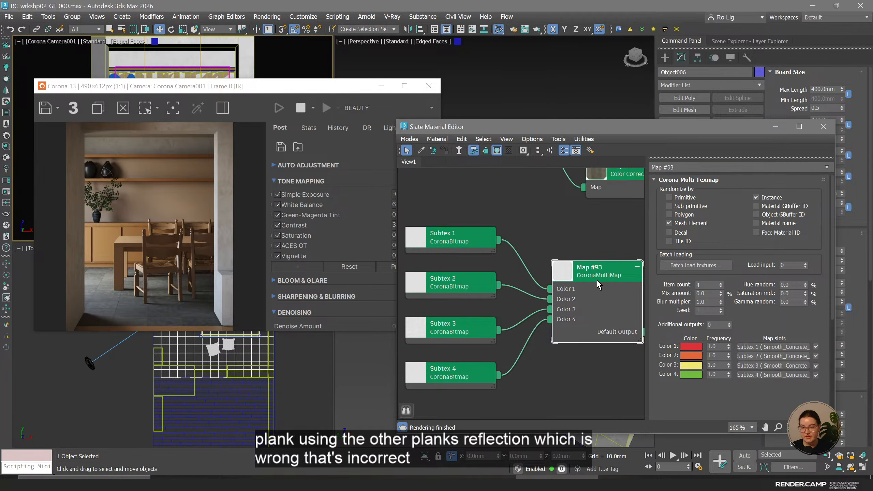
Lower the base color map amount of the floor_tiles material to 70%.
scroll(597, 279, down, 1)
middle_drag(618, 162, 594, 215)
click(480, 261)
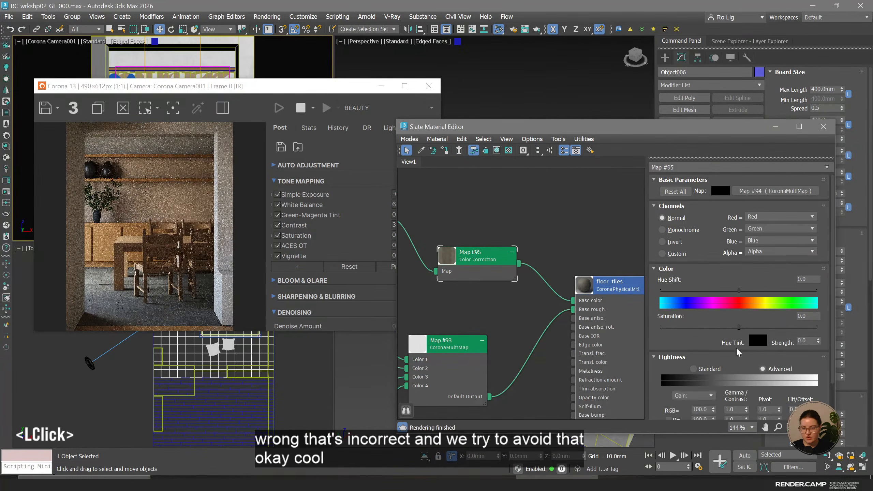
drag(744, 365, 740, 230)
key(Return)
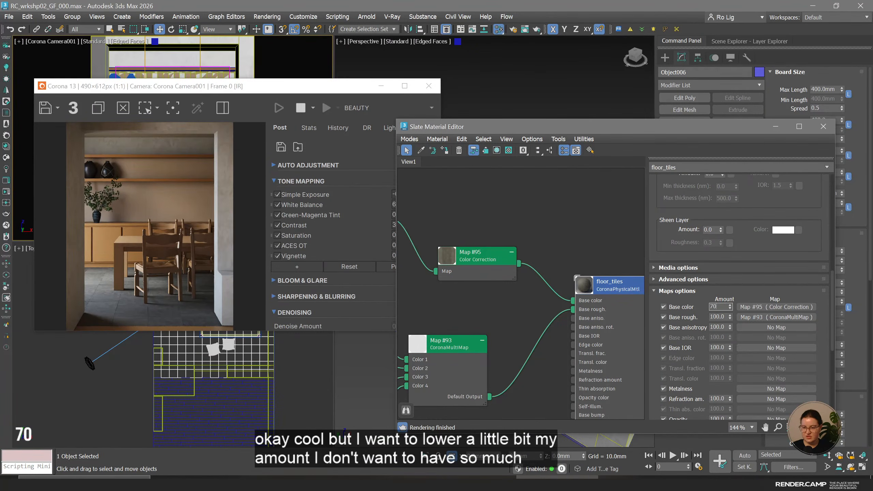
text(70)
key(Return)
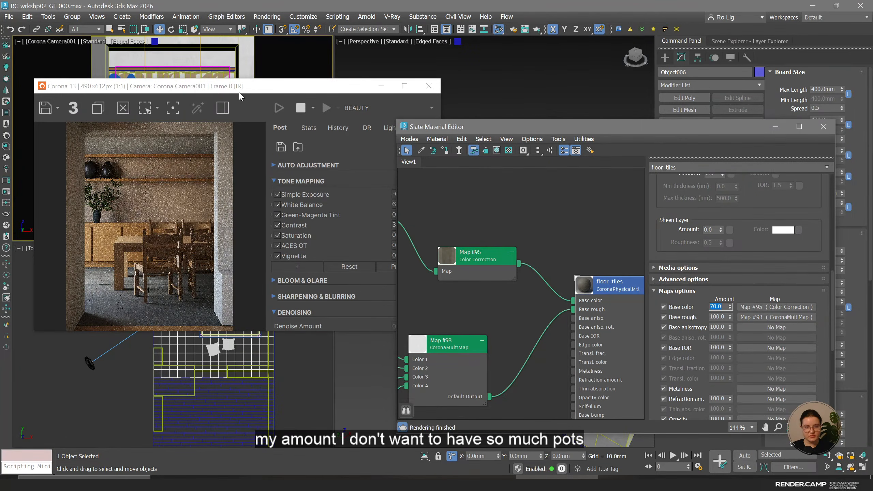
Try a base color map amount of 20% on floor_tiles while checking the floor tiles in a close-up render.
drag(239, 96, 490, 133)
middle_click(153, 173)
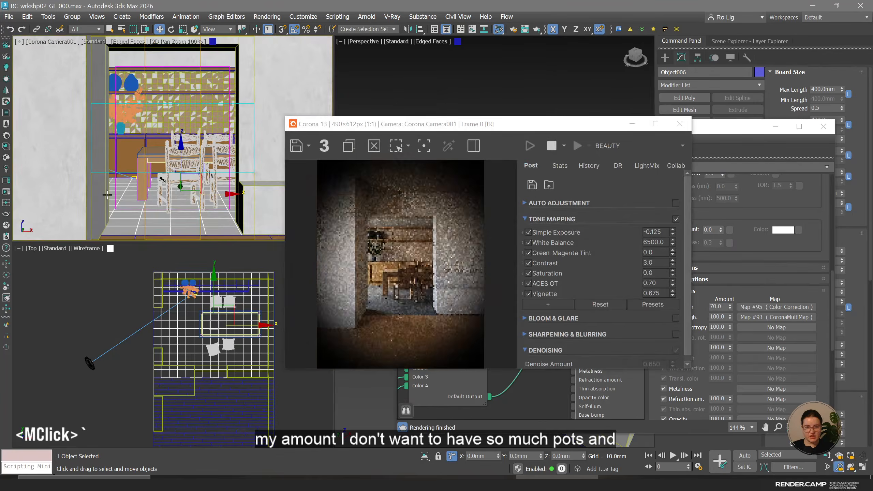
scroll(125, 213, up, 5)
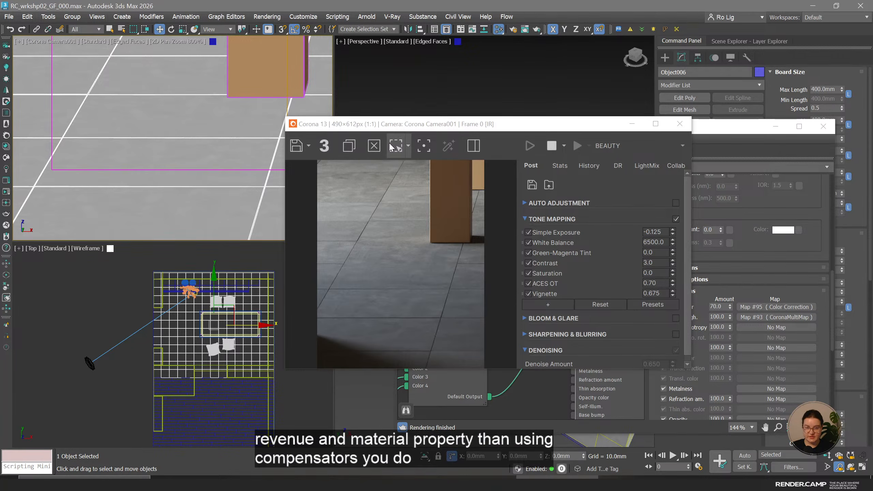
click(404, 127)
drag(404, 127, 257, 114)
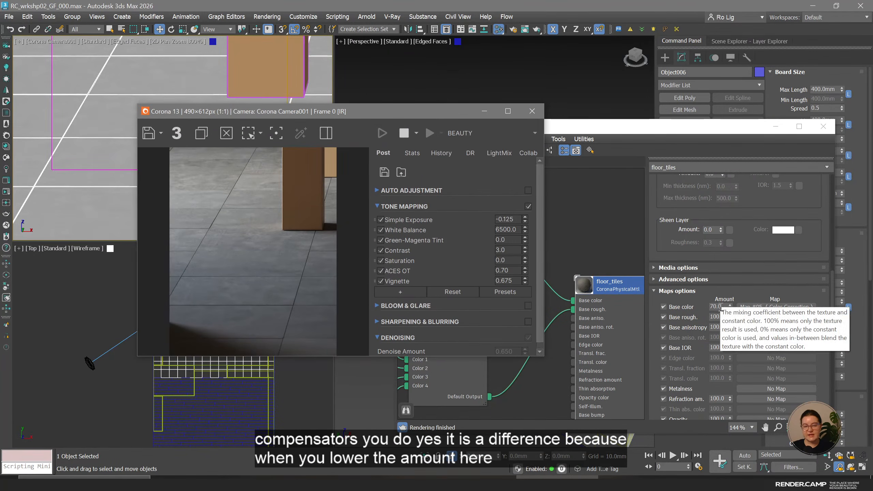
double_click(718, 307)
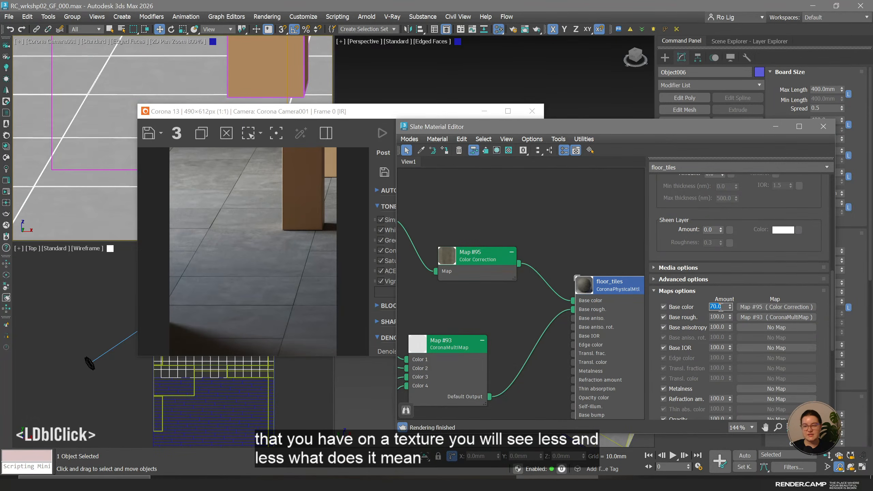
key(Return)
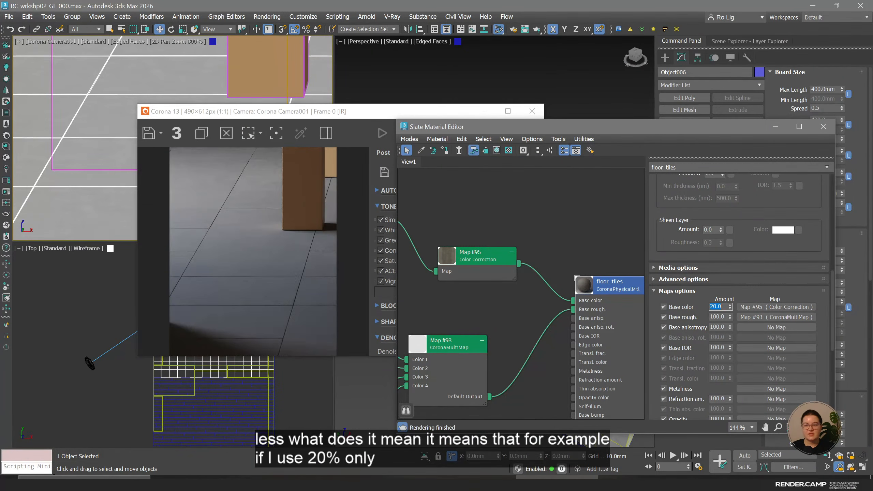
Inspect the floor_tiles base layer color and set the base color map amount back to 70%.
drag(756, 211, 756, 430)
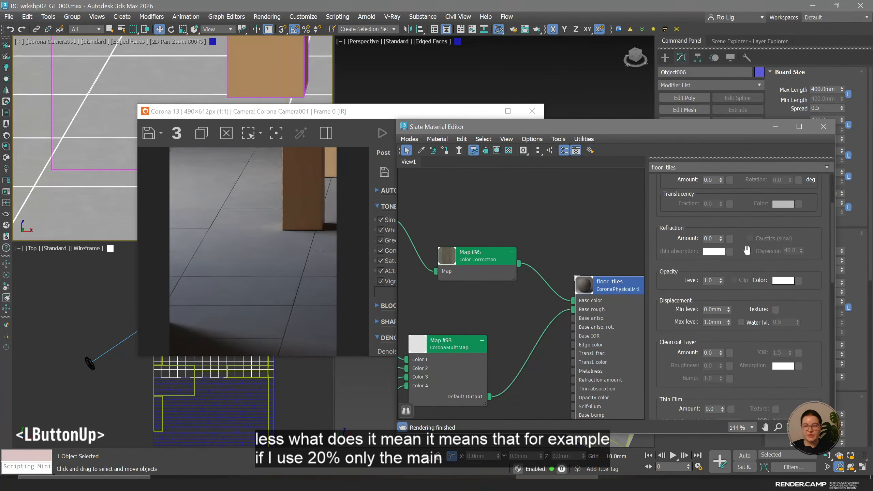
drag(746, 251, 759, 419)
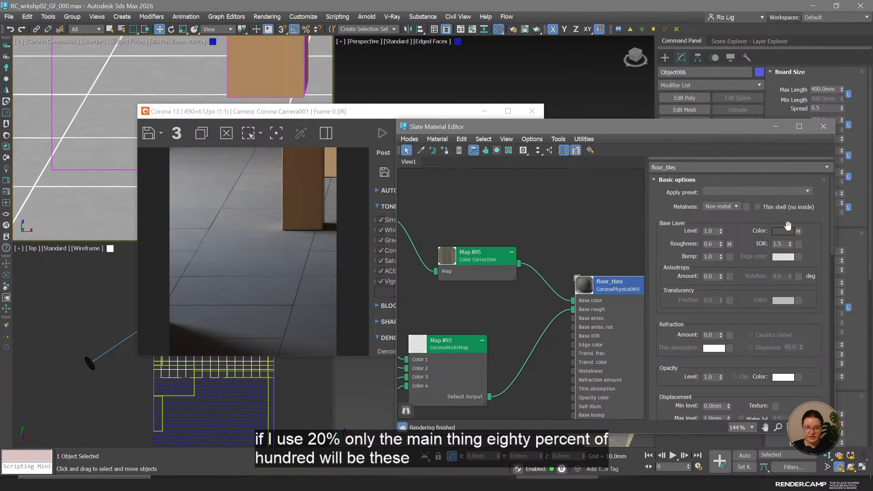
drag(730, 372, 748, 139)
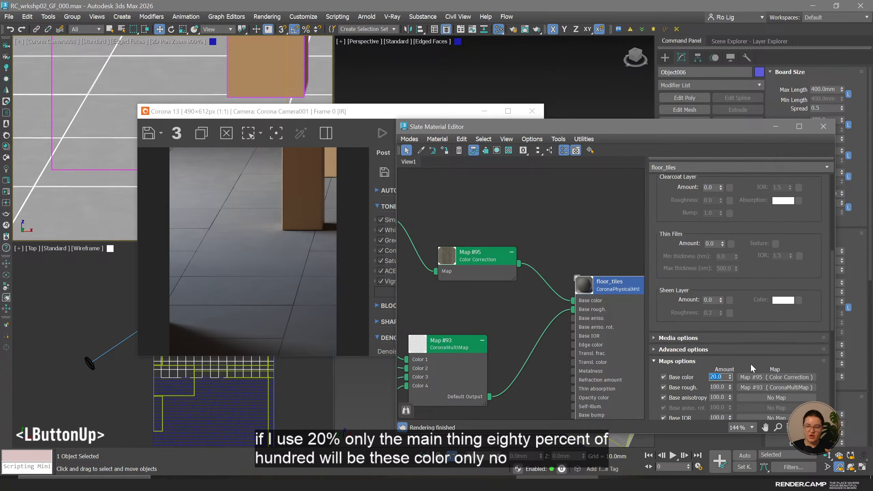
click(716, 377)
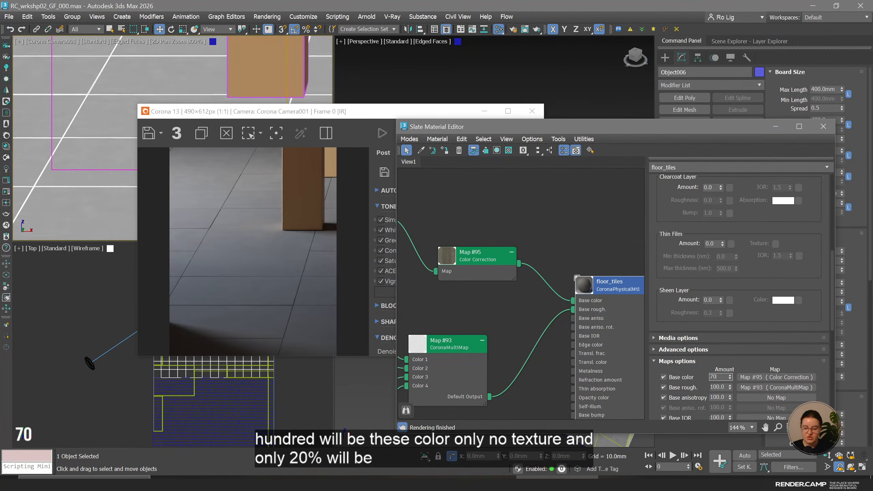
text(70)
key(Return)
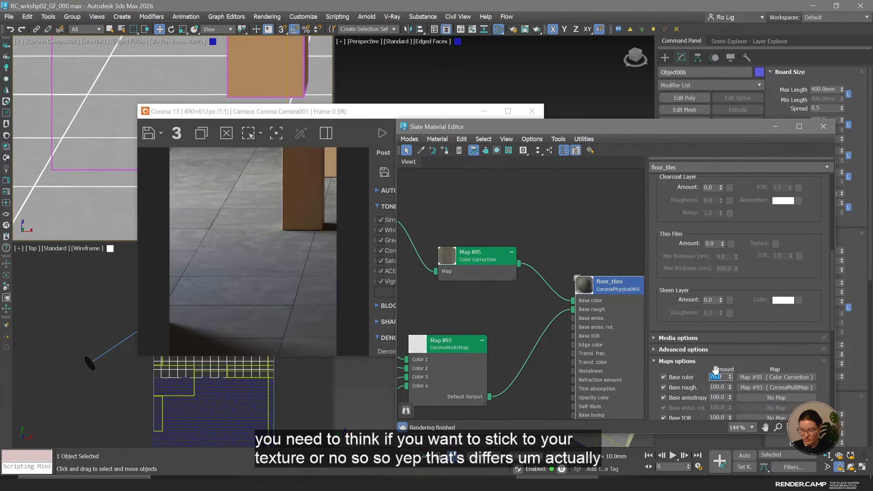
Set the floor_tiles material's base color map amount to 60% and check the whole room in the render.
text(60)
key(Return)
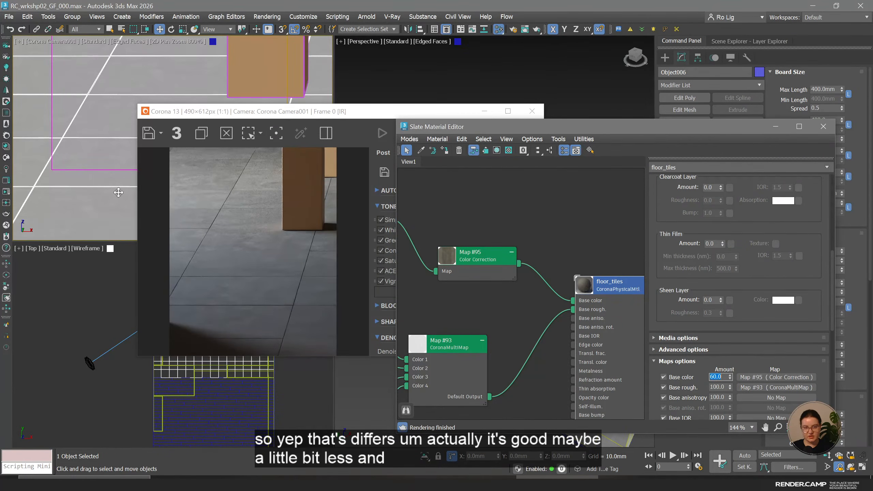
middle_click(99, 160)
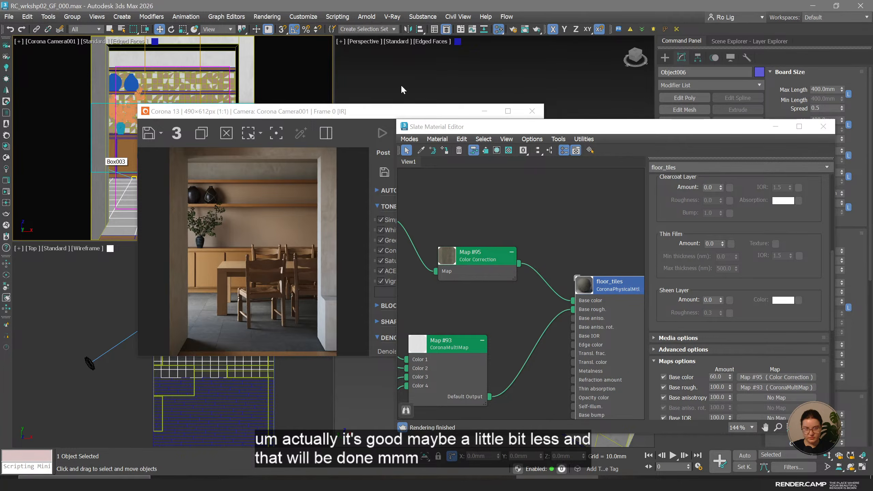
drag(348, 117, 264, 93)
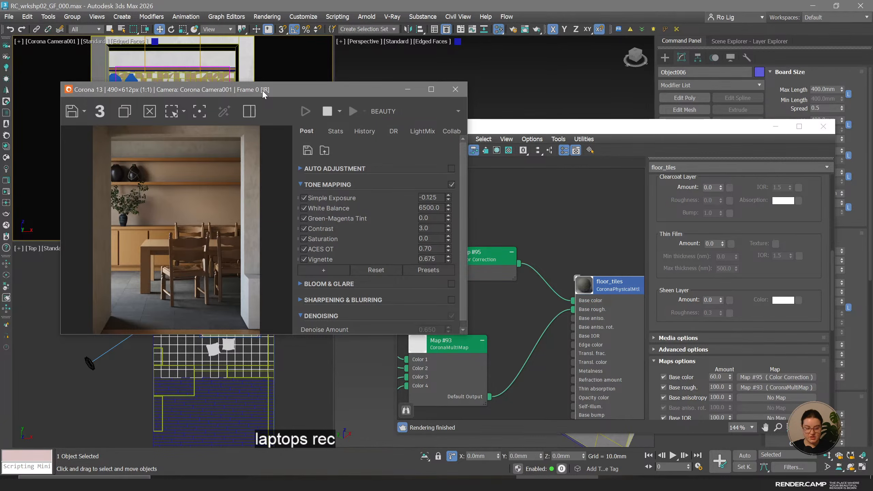
drag(267, 92, 236, 69)
Tidy the floor_tiles node graph by repositioning the Color Correction and base color CoronaMultiMap nodes.
middle_click(527, 216)
scroll(528, 216, up, 1)
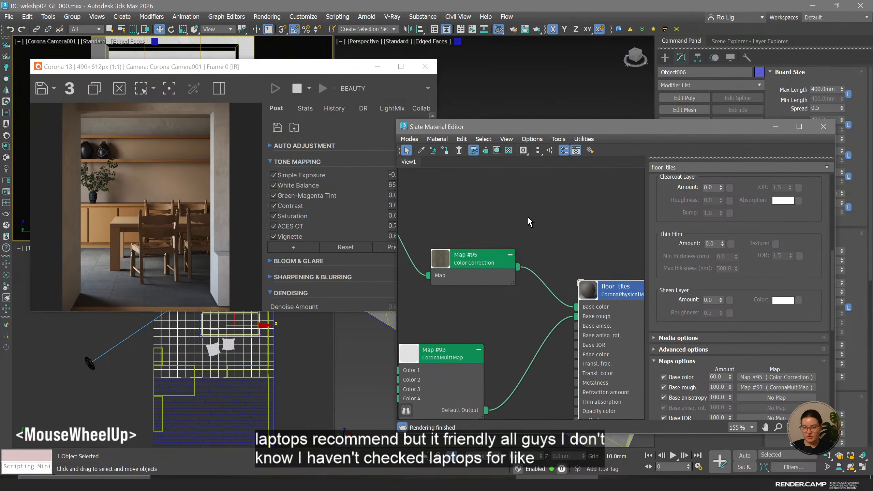
scroll(535, 222, down, 4)
drag(499, 251, 475, 243)
scroll(476, 244, down, 1)
middle_drag(476, 243, 586, 283)
scroll(586, 283, up, 1)
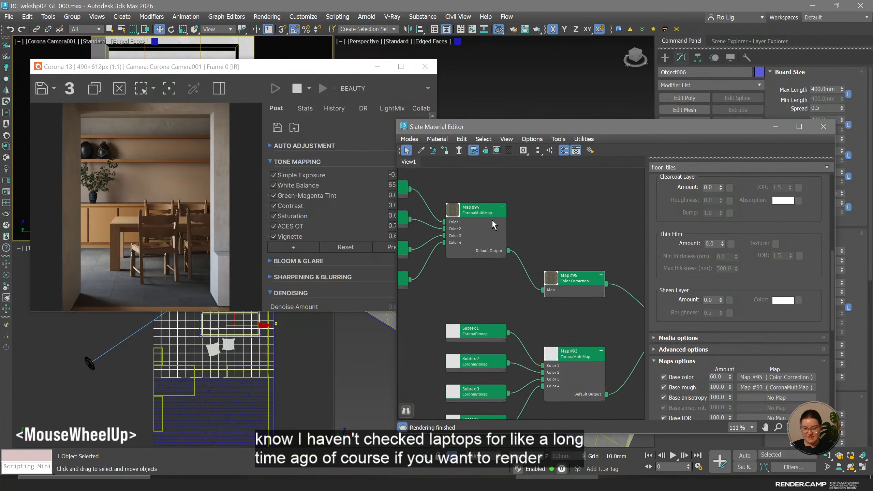
drag(494, 220, 494, 242)
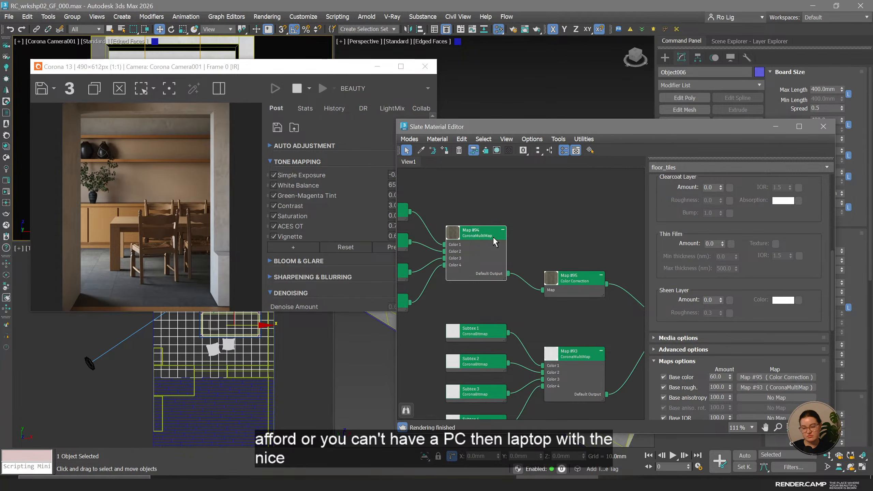
click(550, 214)
middle_drag(553, 221, 540, 219)
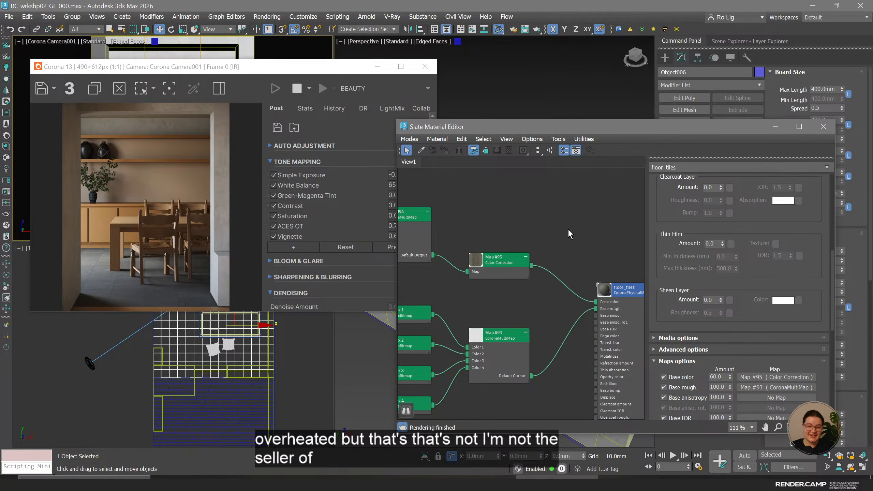
Clear the material editor view by deleting the floor_tiles material node and all its map nodes.
middle_click(557, 232)
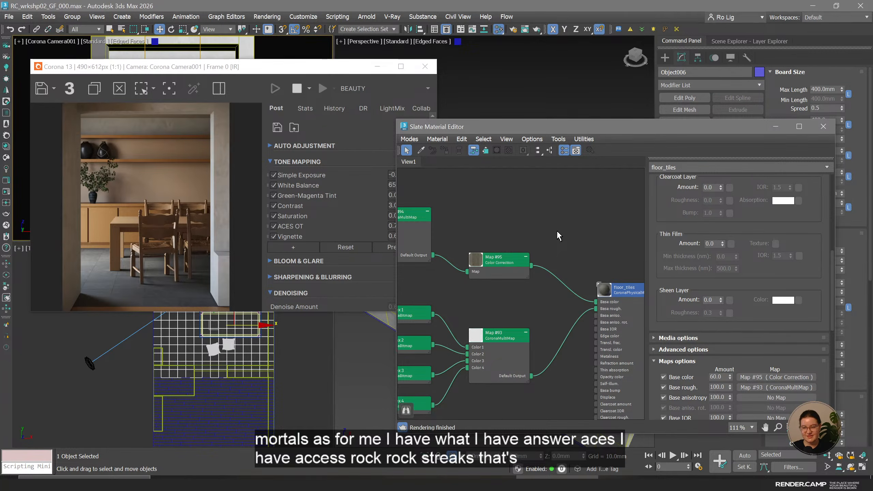
click(558, 235)
scroll(558, 235, down, 4)
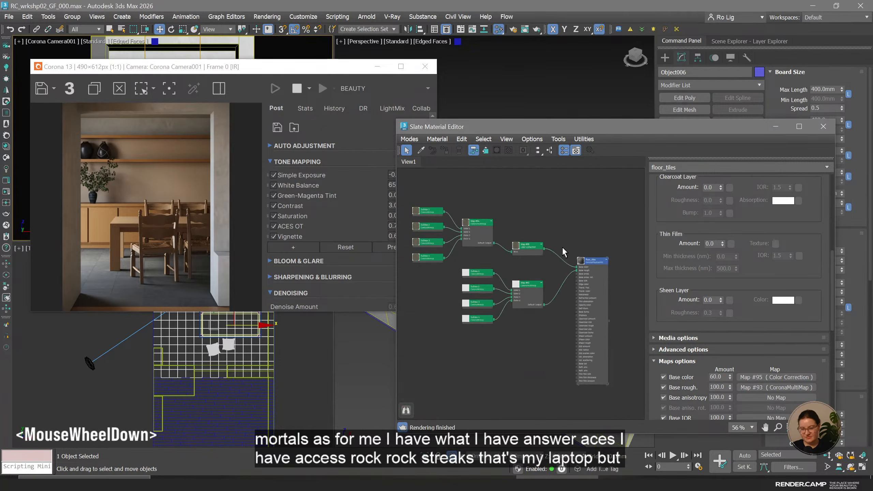
click(529, 341)
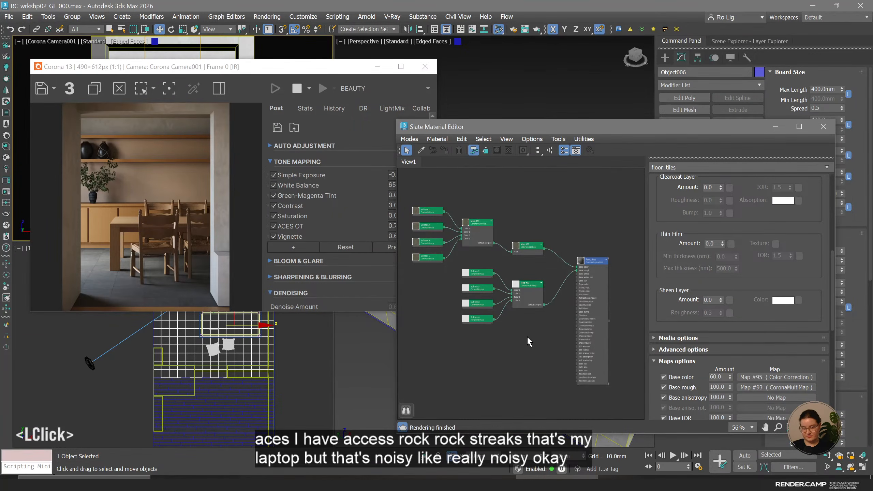
middle_drag(425, 220, 436, 220)
drag(412, 178, 628, 407)
key(Delete)
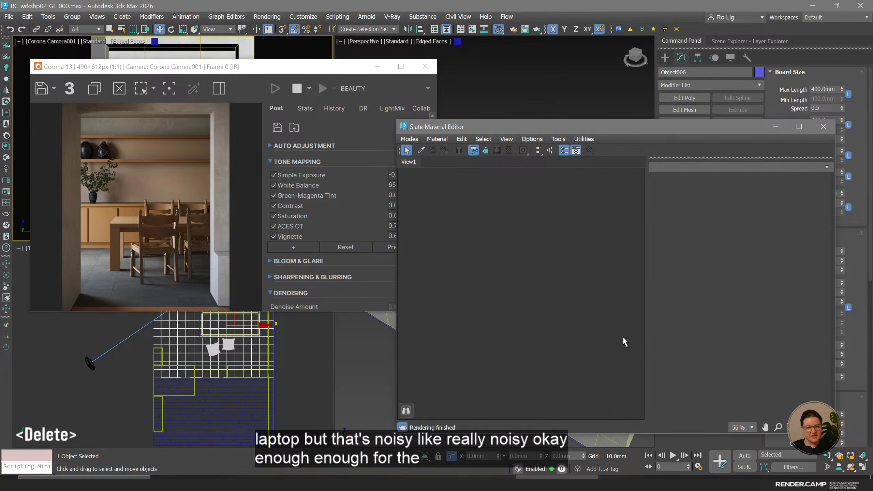
Select the tiled back wall in the camera view and pick its mosaic material into the material editor.
click(321, 157)
drag(194, 68, 203, 187)
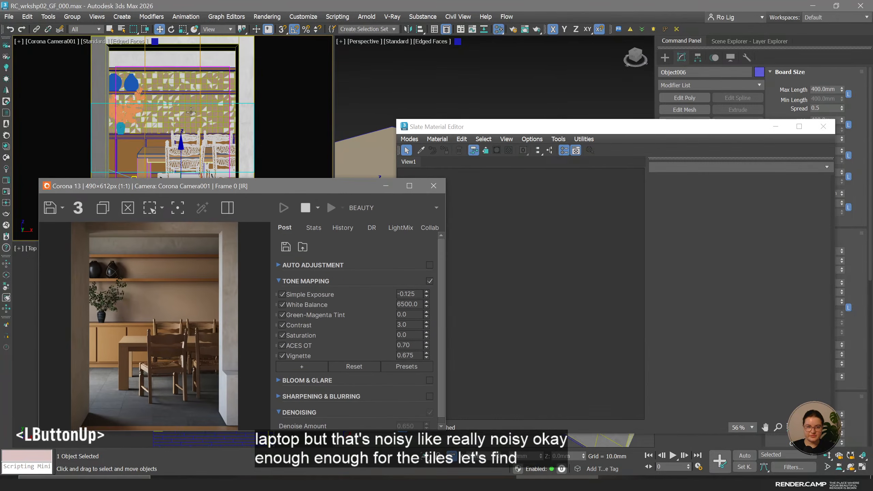
click(188, 116)
middle_click(439, 156)
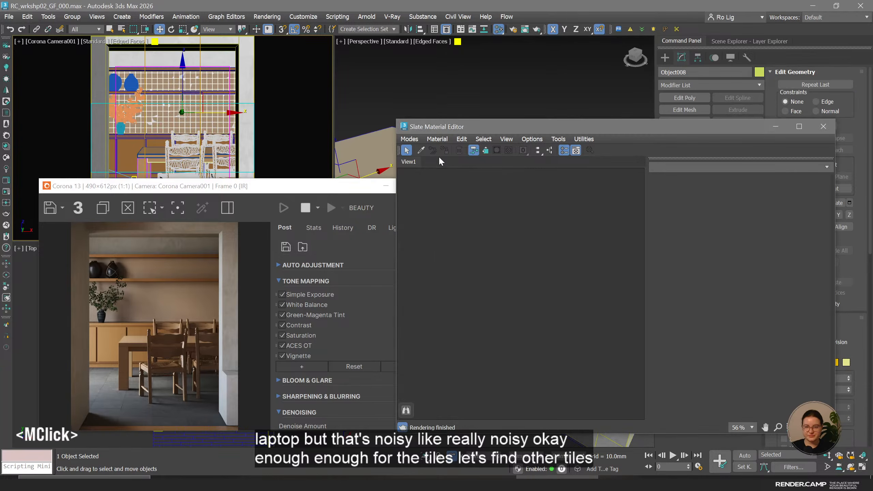
click(421, 150)
click(203, 118)
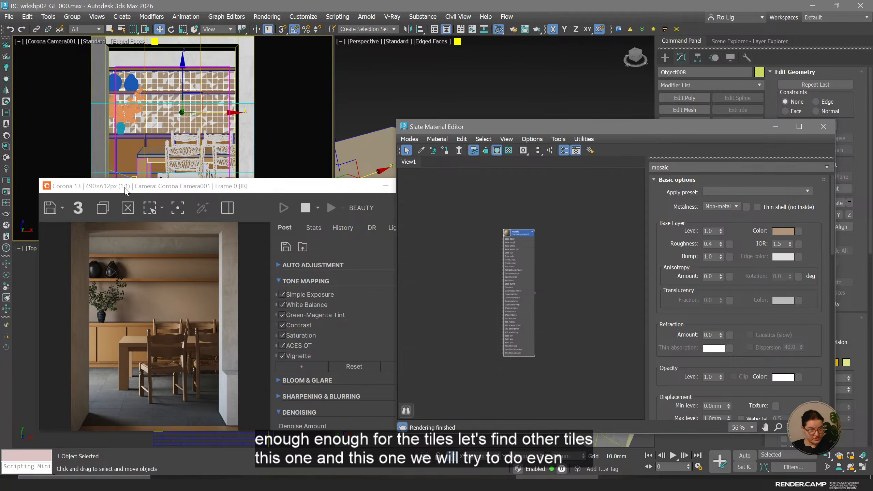
Adjust the mosaic material's base color by setting its saturation to 70 and changing its hue, checking the wall in a close-up render.
drag(126, 190, 133, 250)
middle_click(167, 106)
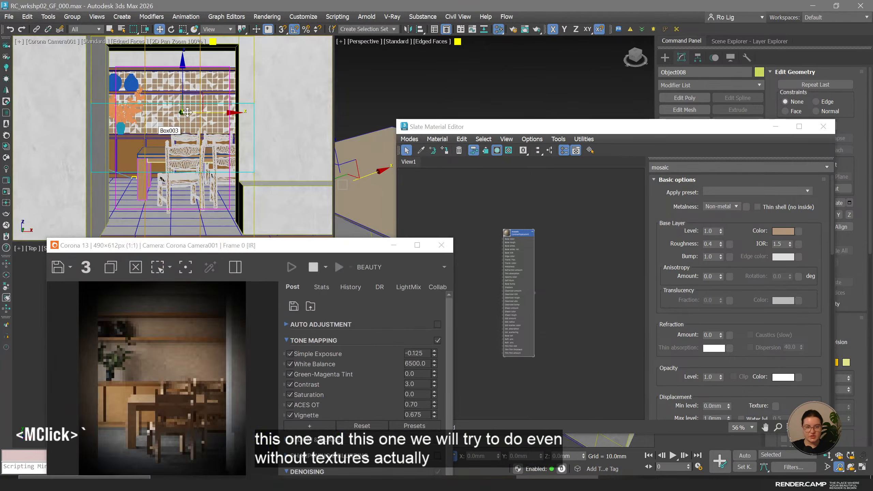
scroll(167, 106, up, 8)
drag(178, 246, 170, 65)
click(494, 239)
scroll(494, 240, up, 3)
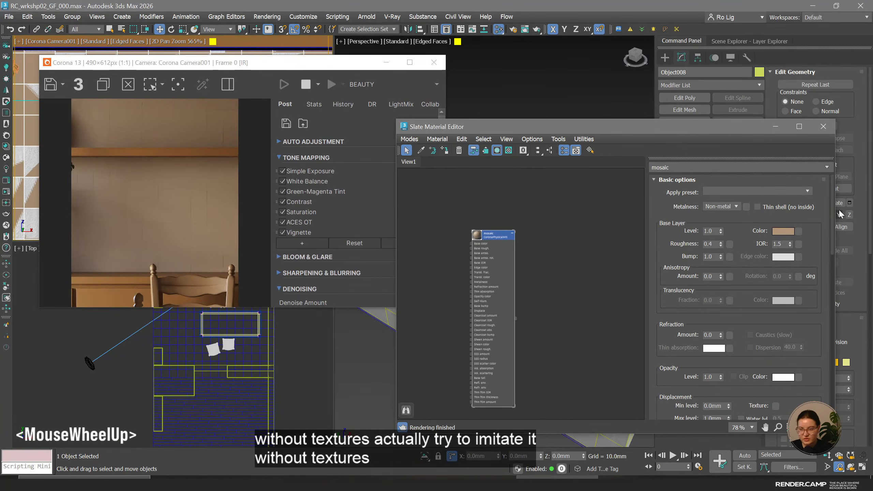
click(784, 231)
double_click(758, 169)
text(70)
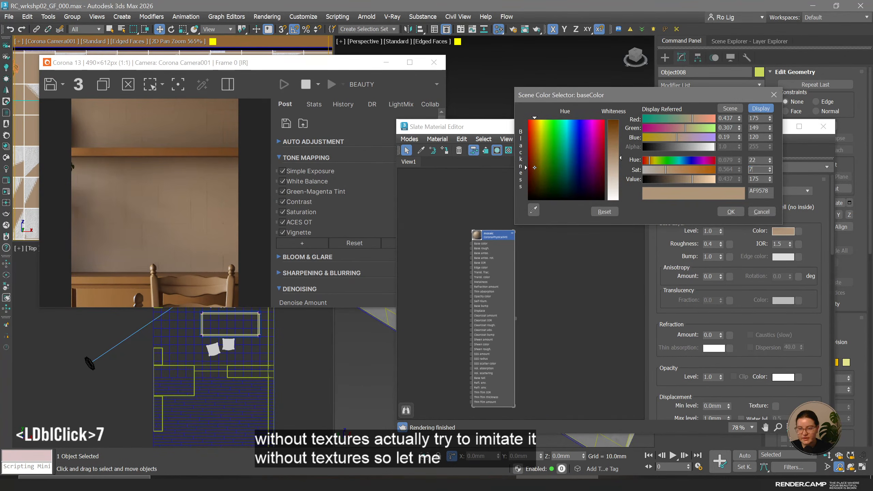
key(Return)
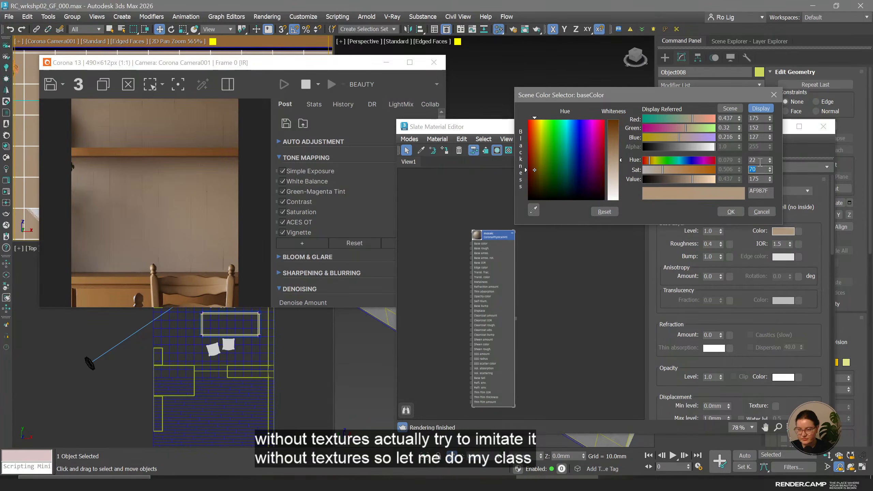
double_click(758, 160)
key(Return)
click(758, 210)
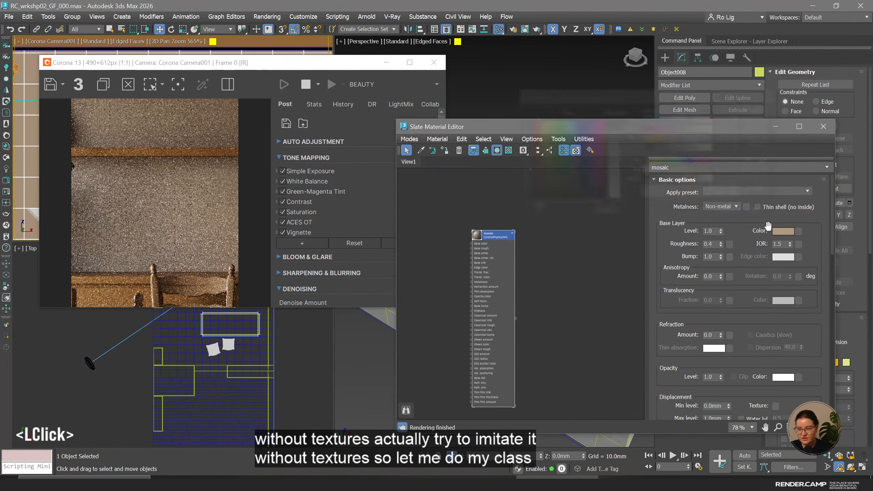
Copy the mosaic material's base layer color.
right_click(777, 228)
click(736, 217)
right_click(784, 230)
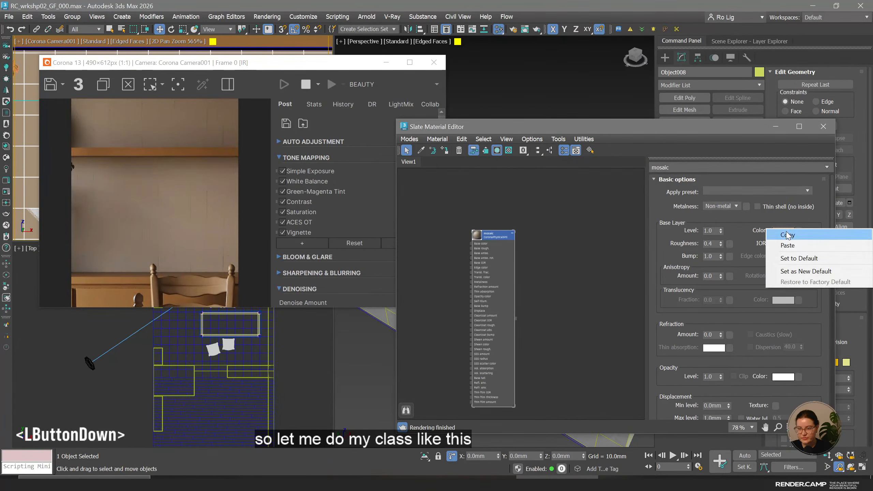
click(786, 235)
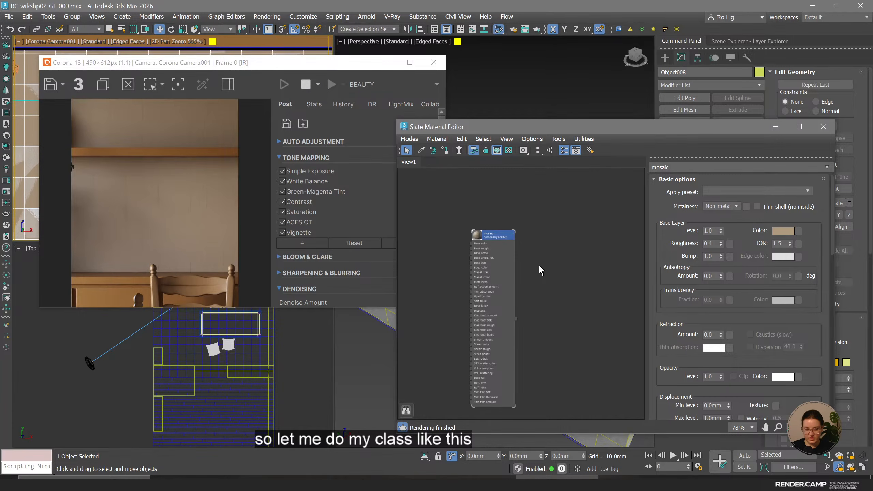
Add a CoronaMultiMap beside the mosaic material and set its item count to 1.
scroll(443, 237, up, 5)
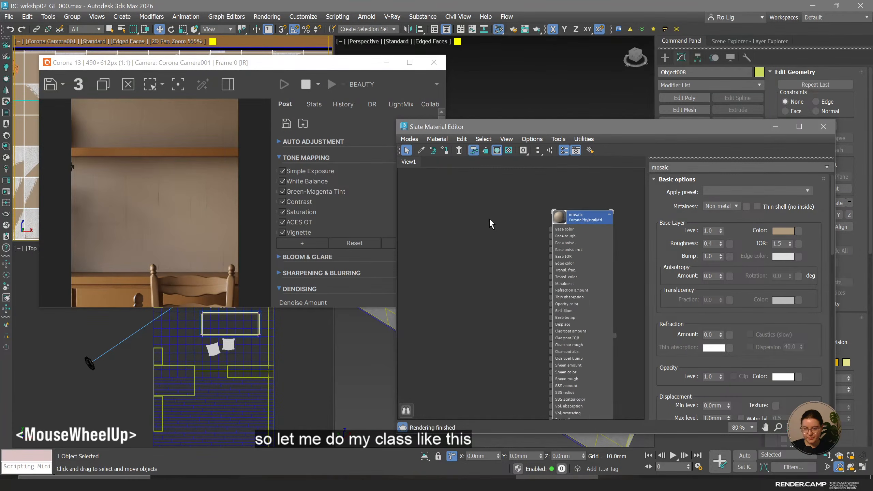
right_click(470, 219)
mouse_move(498, 237)
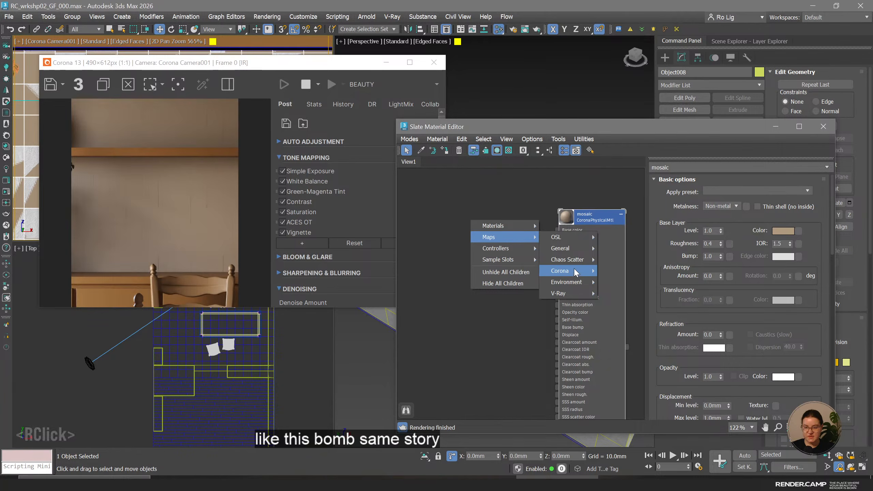
mouse_move(564, 271)
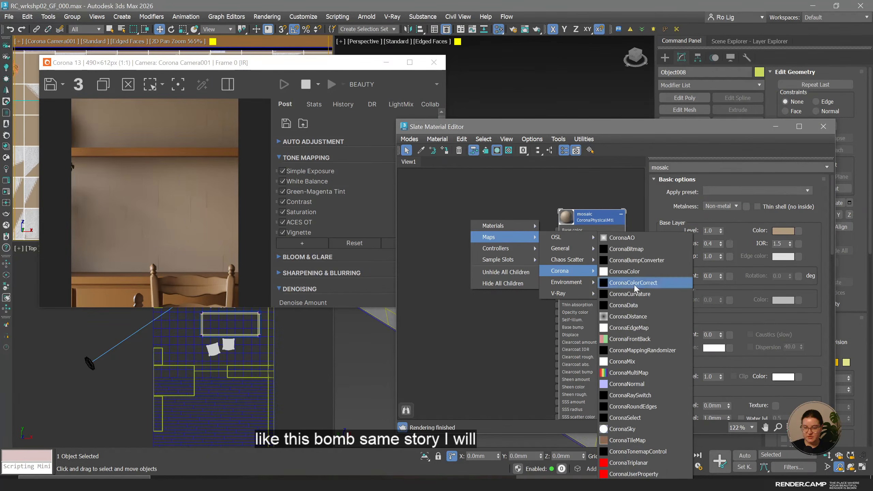
click(652, 373)
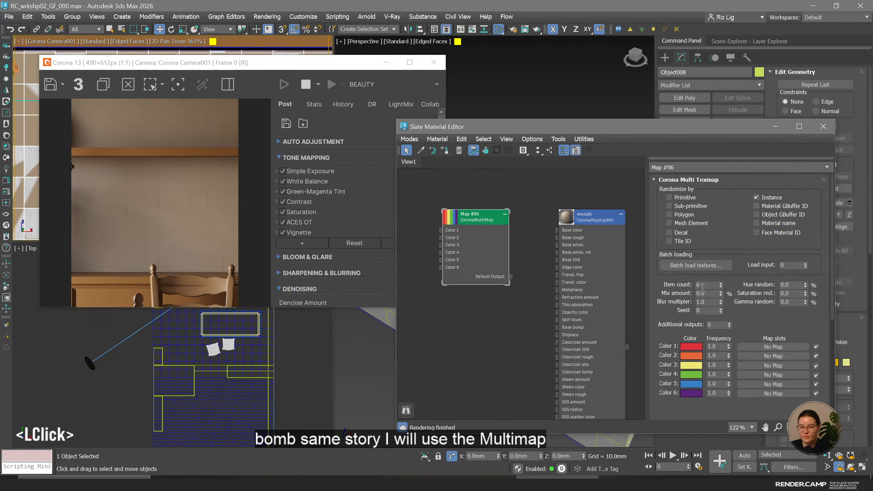
text(1)
key(Return)
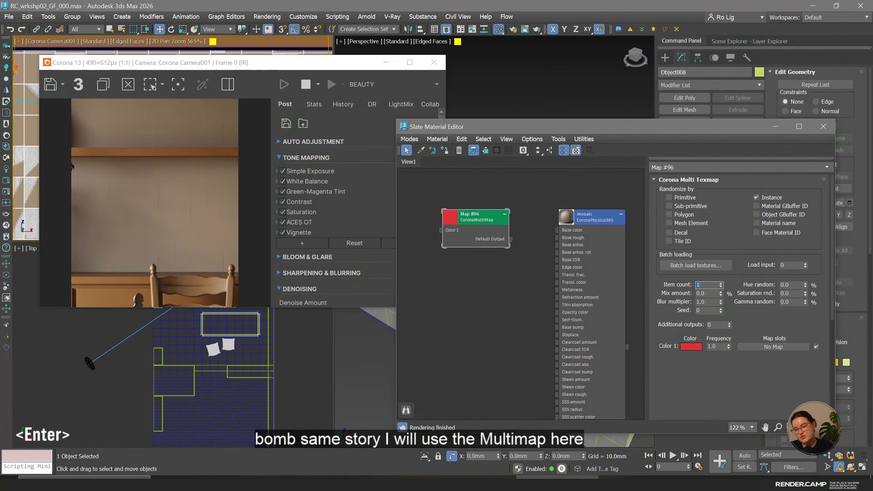
Paste the copied color into the MultiMap's Color 1, randomize by Mesh Element, and connect the map to the mosaic material's base color.
right_click(691, 346)
click(721, 363)
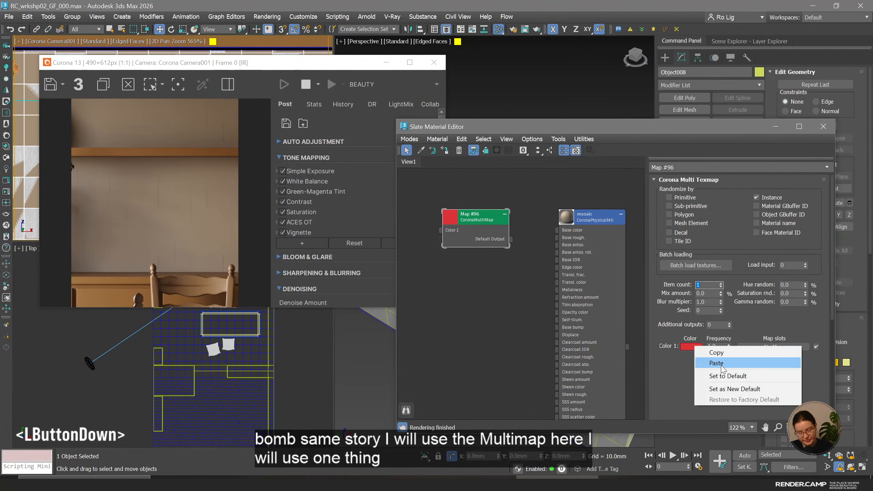
click(693, 223)
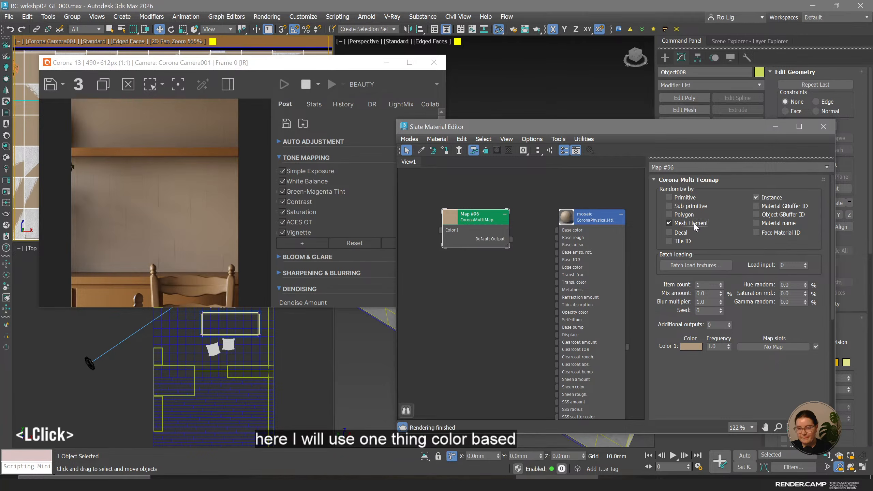
drag(512, 239, 572, 230)
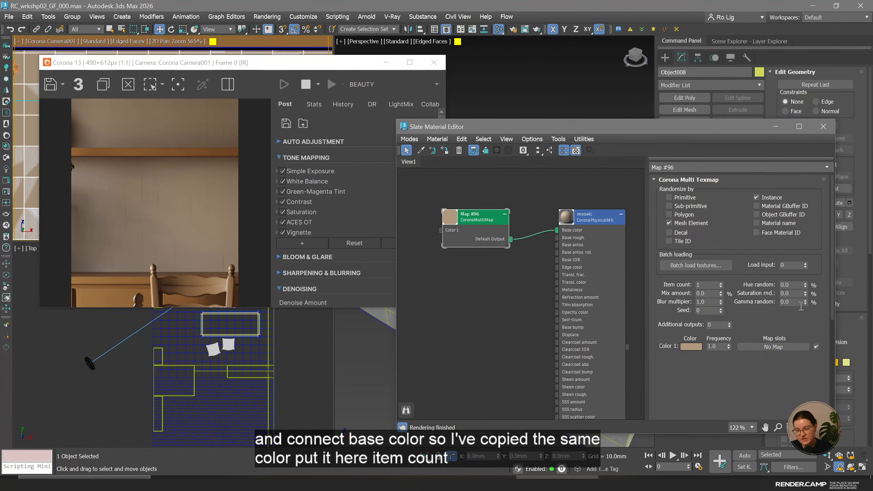
Tune the MultiMap's gamma randomization by trying 3, 2, 1 and 0.5%, settling on 0.4%.
double_click(791, 299)
text(3)
key(Return)
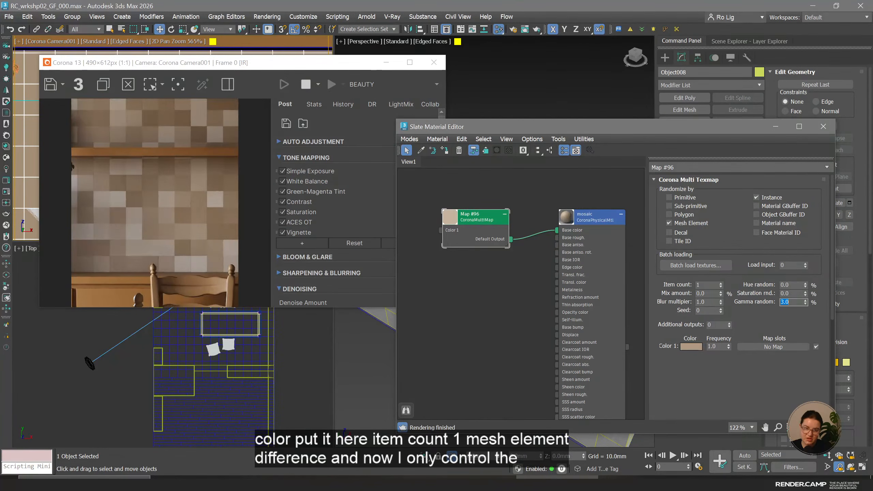
text(2)
key(Return)
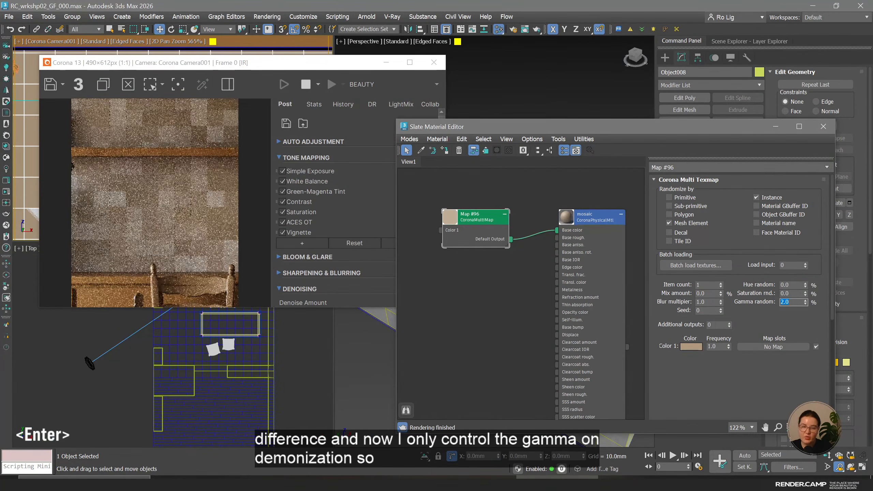
text(1)
key(Return)
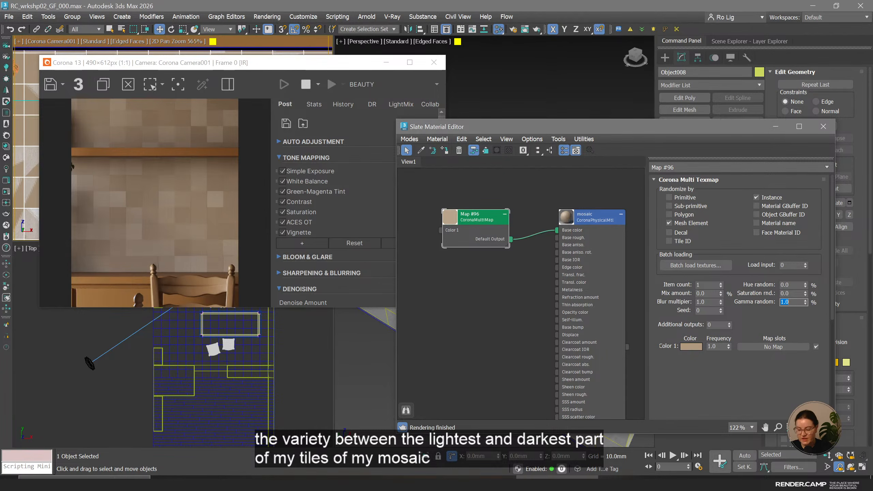
text(0.5)
key(Return)
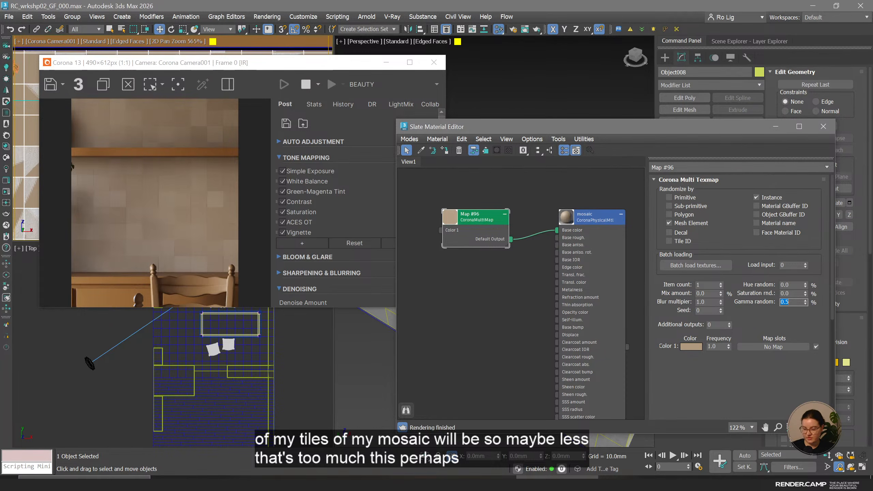
text(0.4)
key(Return)
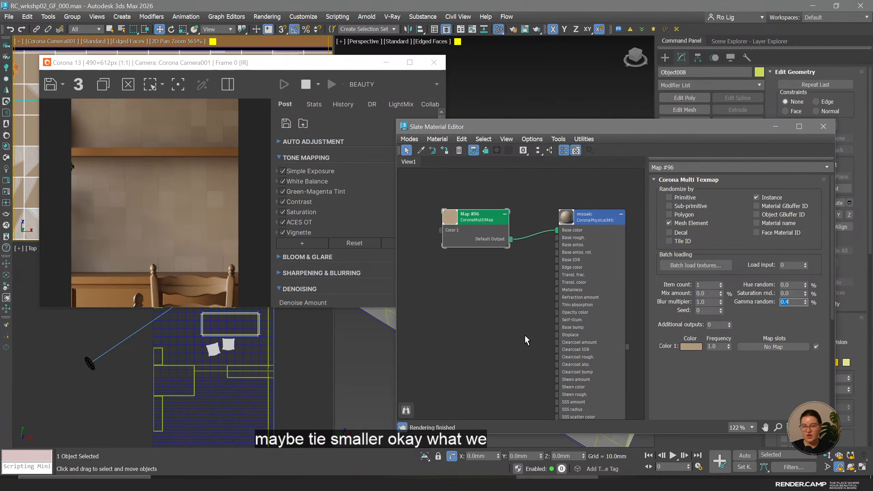
Try a glazed finish on the mosaic material with roughness 0.05, inspecting the wall's reflections around the vase and shelf.
drag(234, 66, 261, 221)
scroll(133, 148, down, 2)
middle_drag(133, 148, 210, 115)
scroll(209, 115, up, 2)
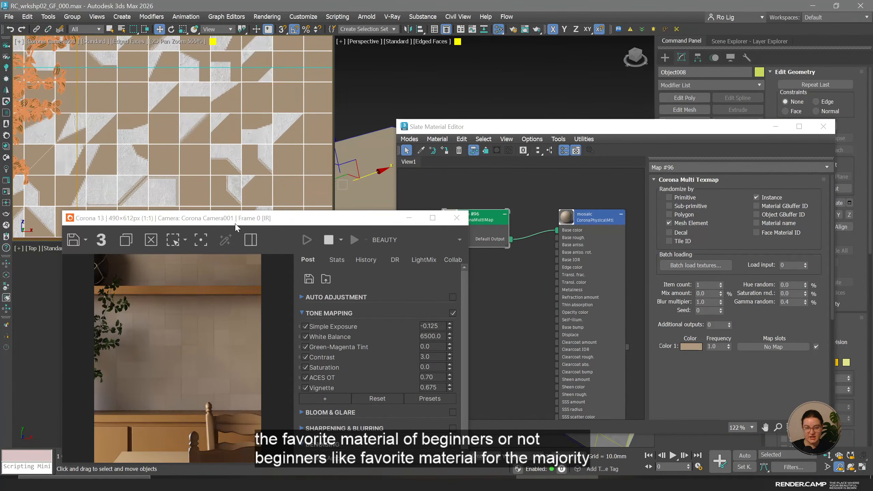
drag(237, 221, 194, 174)
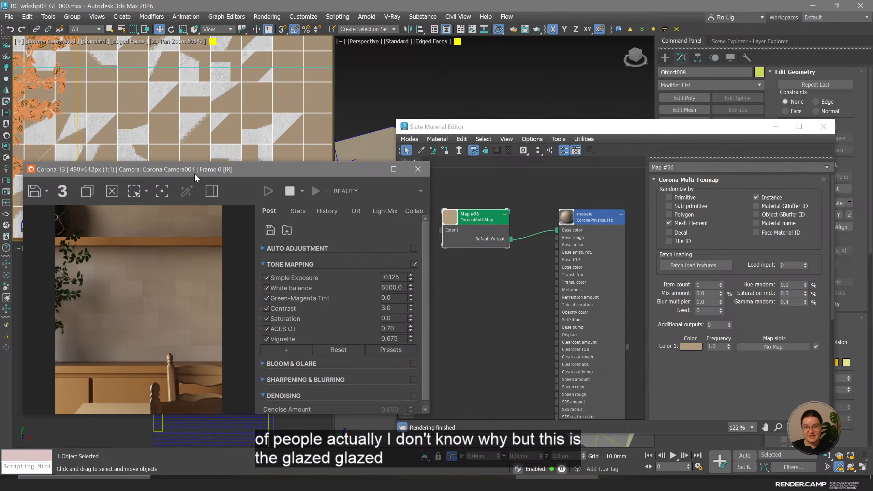
click(577, 219)
click(578, 219)
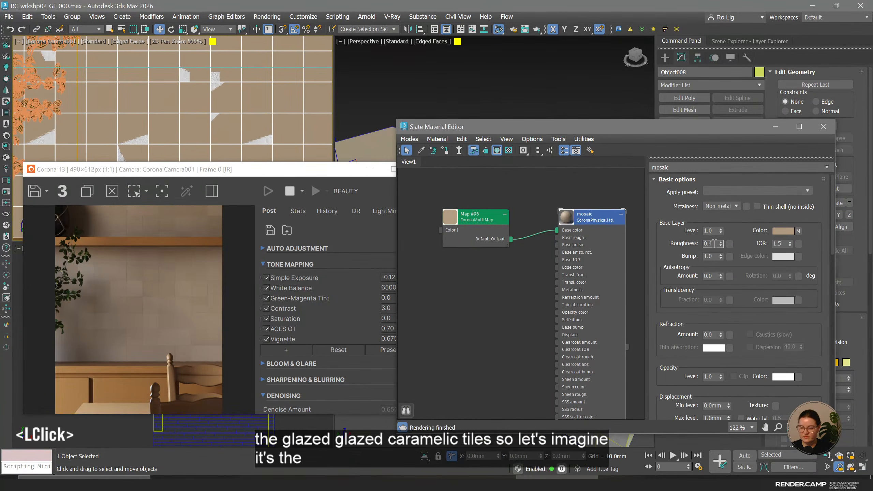
key(BackSpace)
text(05)
key(Return)
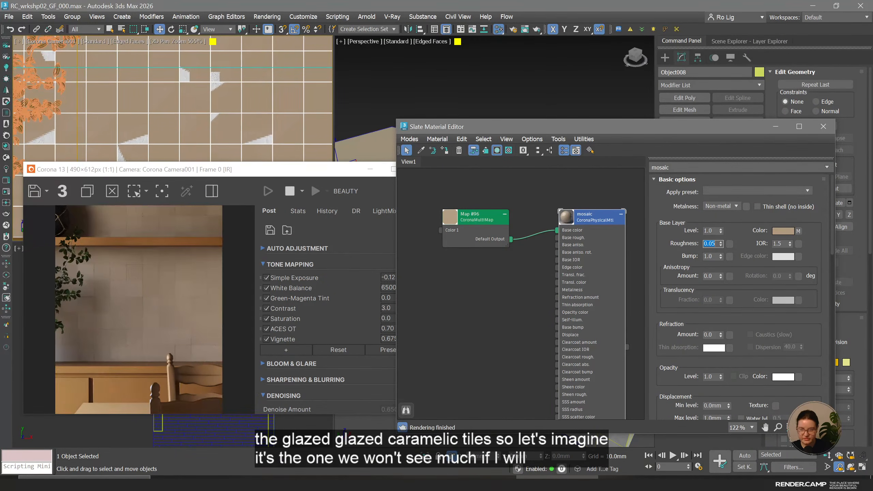
middle_drag(194, 117, 249, 81)
scroll(241, 103, up, 2)
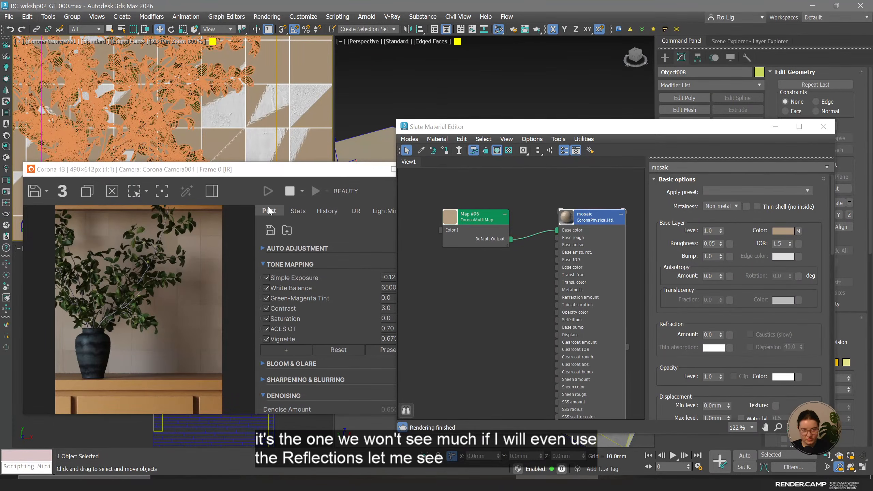
scroll(243, 96, down, 2)
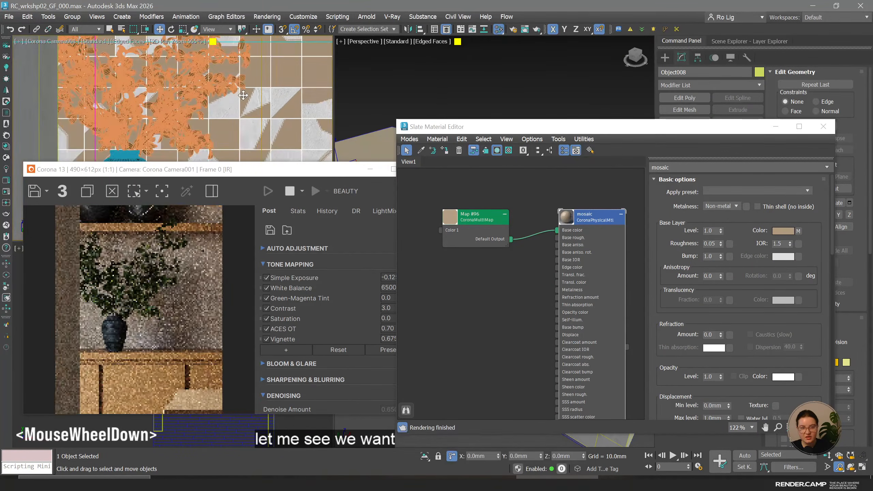
middle_drag(248, 92, 215, 90)
scroll(142, 76, up, 2)
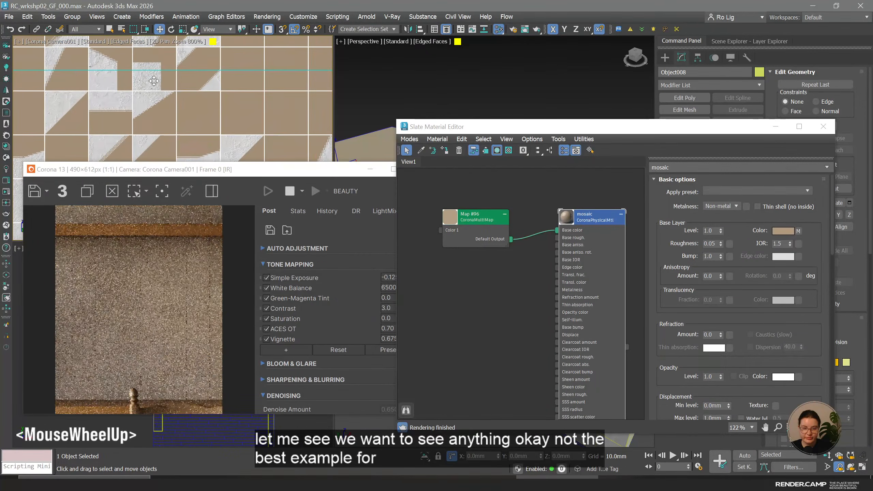
Restore the mosaic material's roughness to 0.4.
click(711, 245)
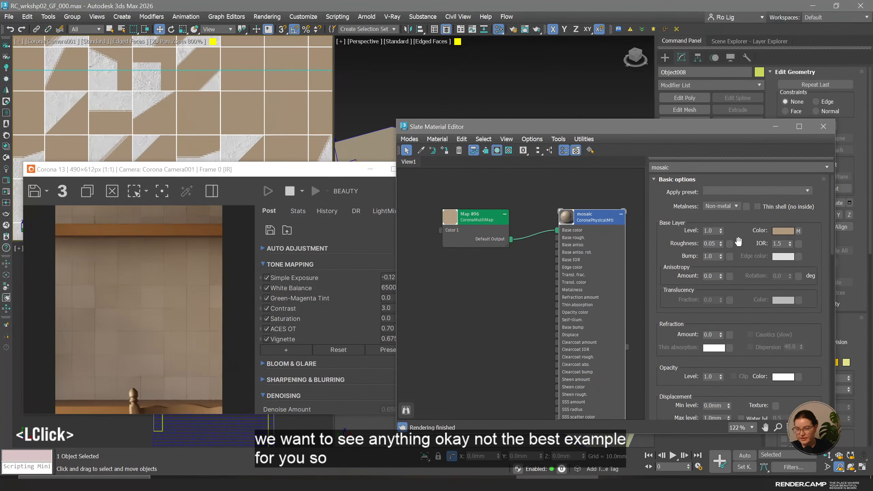
click(711, 243)
key(BackSpace)
key(BackSpace)
key(BackSpace)
key(BackSpace)
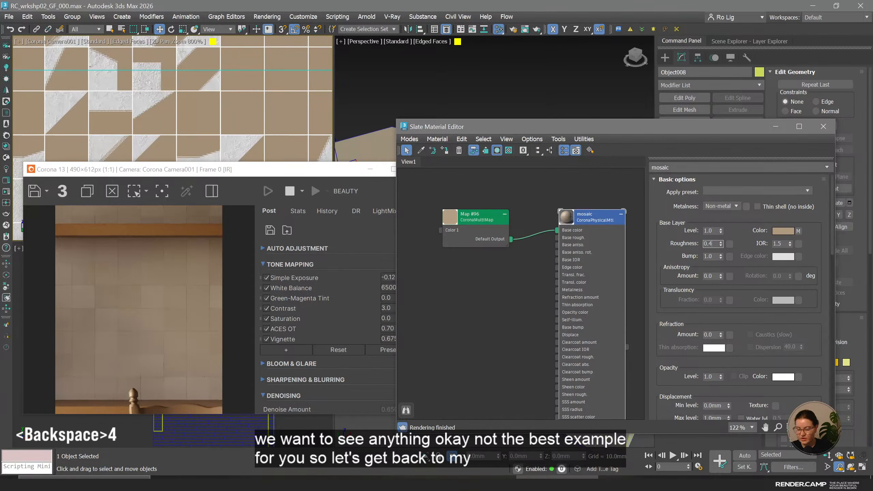
text(0.4)
key(Return)
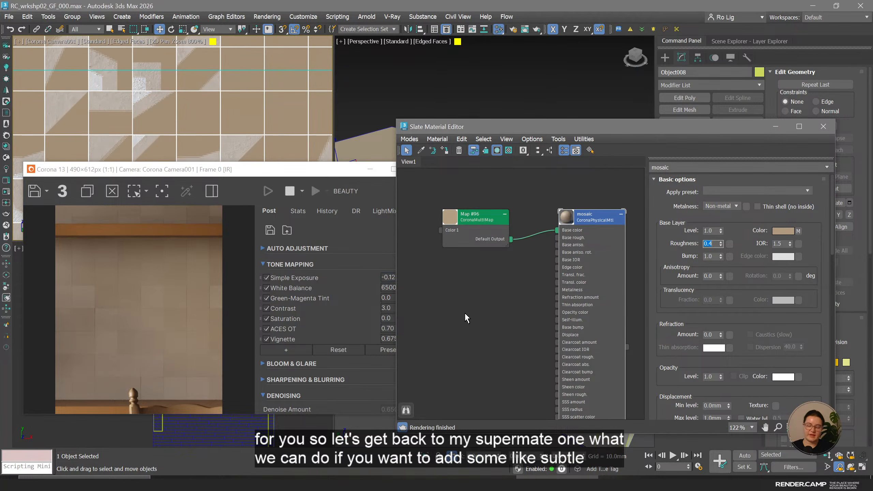
Add a general Noise map and connect it to the mosaic material's base bump.
right_click(458, 295)
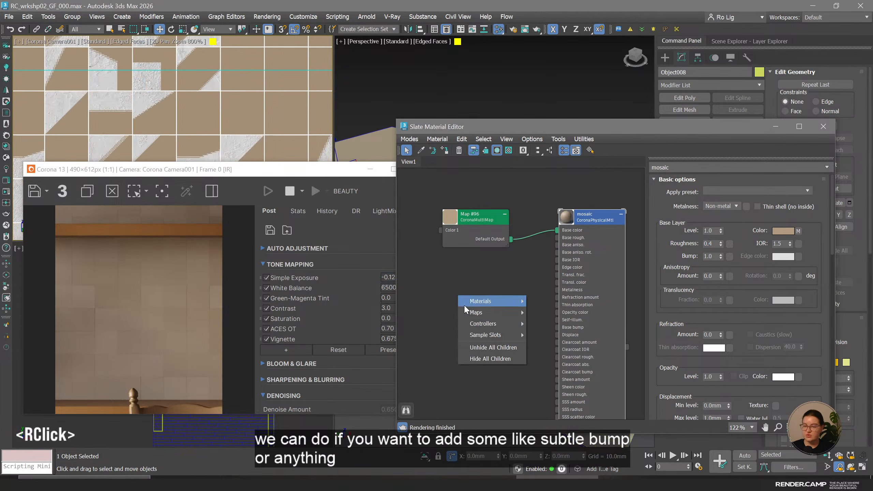
mouse_move(488, 313)
mouse_move(579, 336)
mouse_move(557, 323)
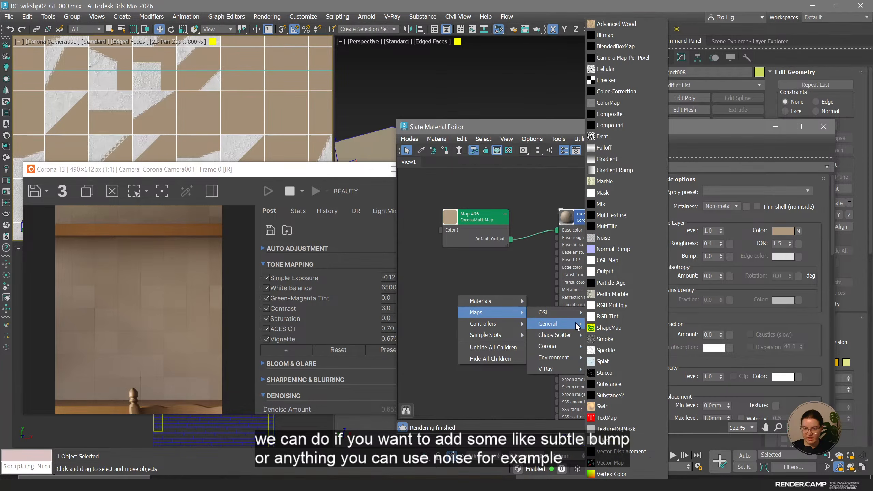
click(629, 237)
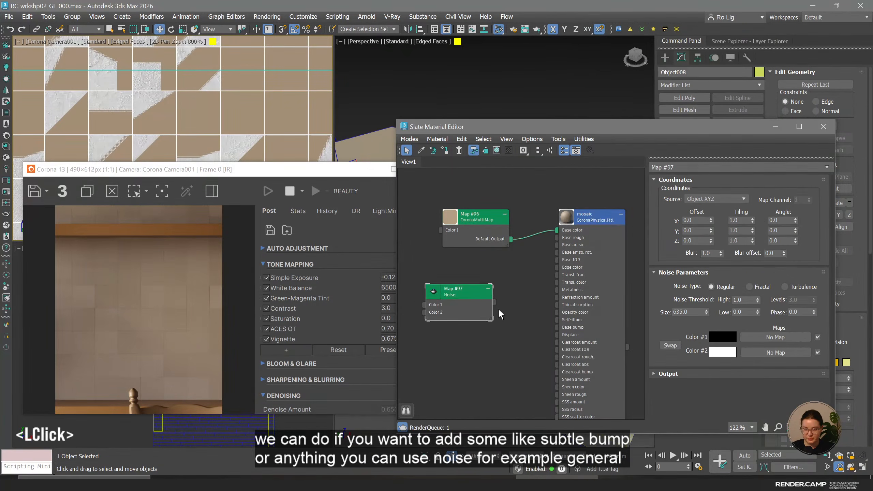
scroll(493, 313, up, 1)
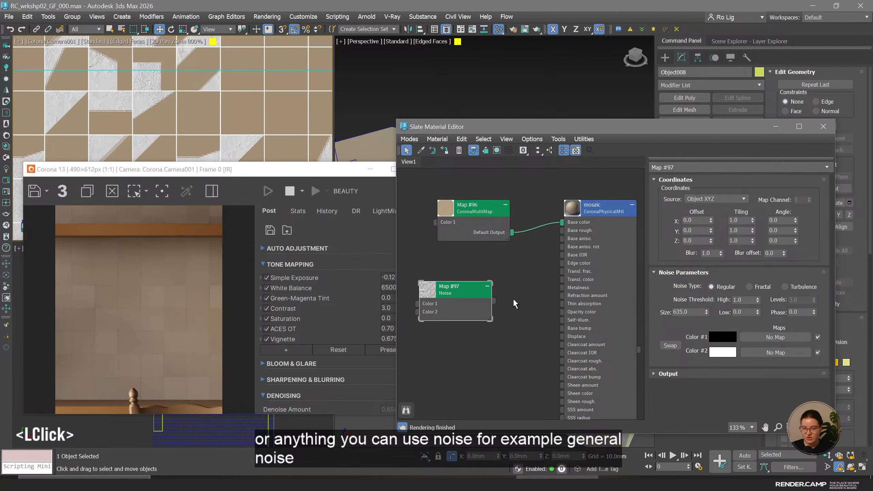
drag(493, 301, 607, 327)
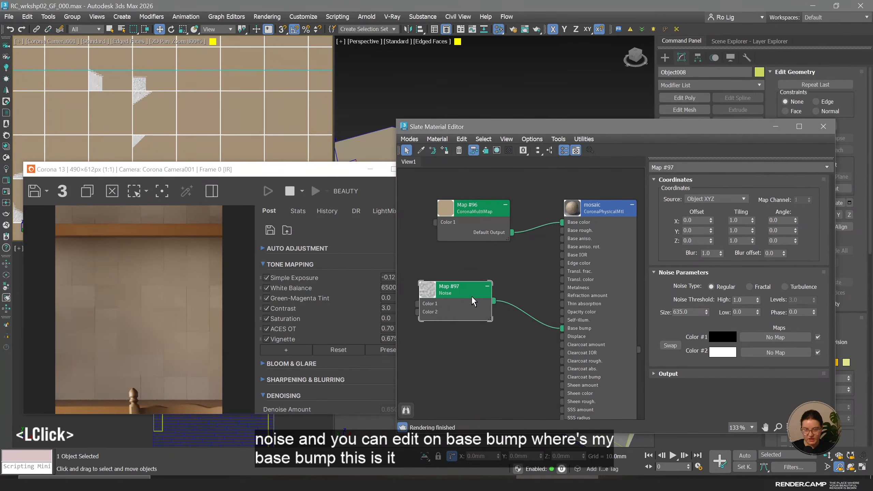
Adjust the Noise map's size by trying 50 and 15, settling on 60.
double_click(689, 312)
text(50)
key(Return)
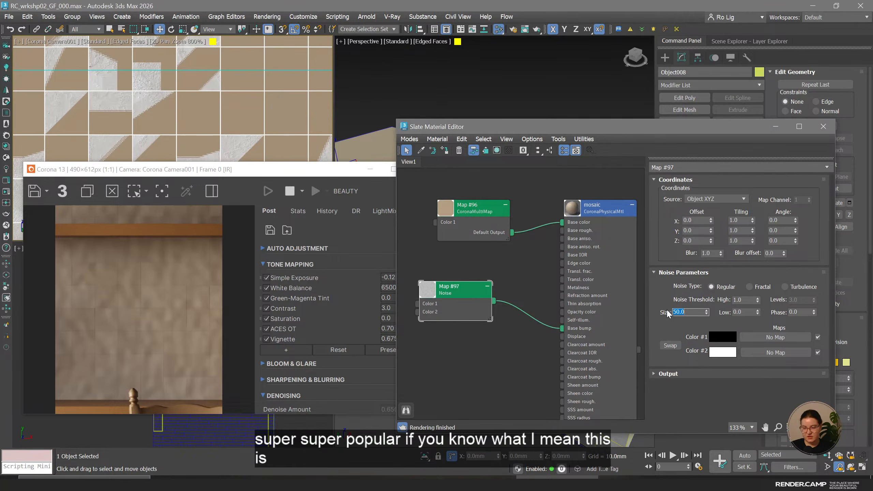
text(15)
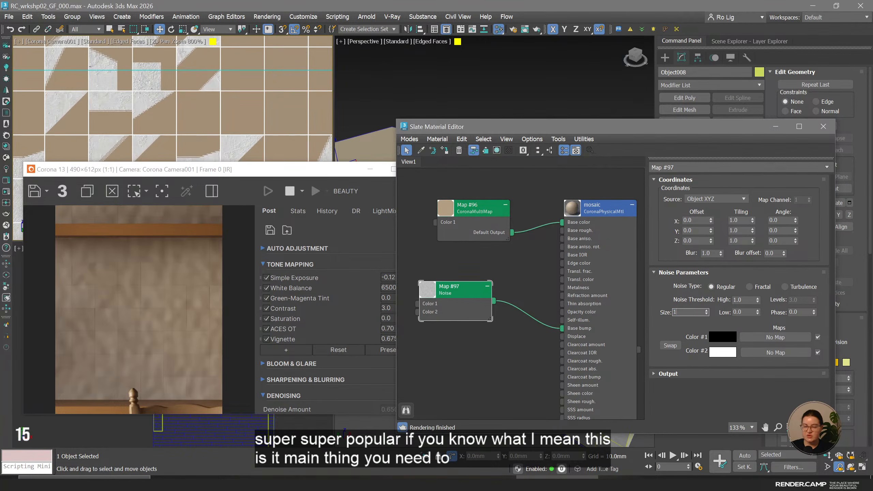
key(Return)
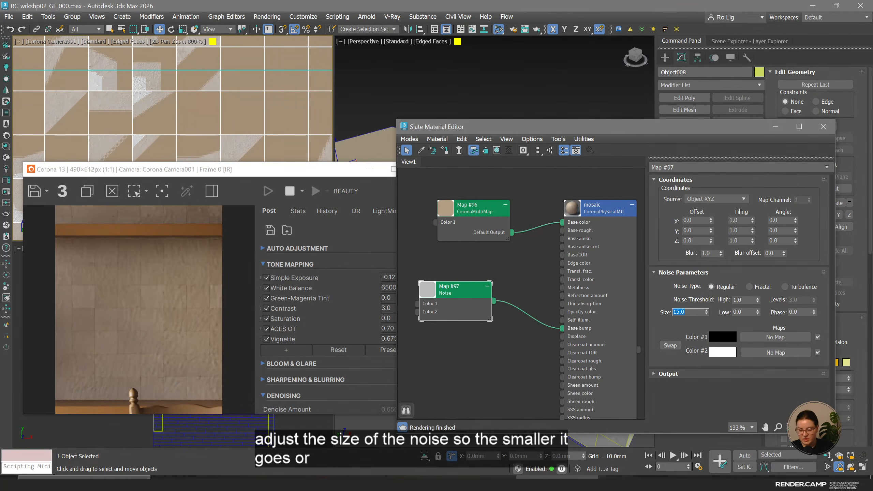
text(60)
key(Return)
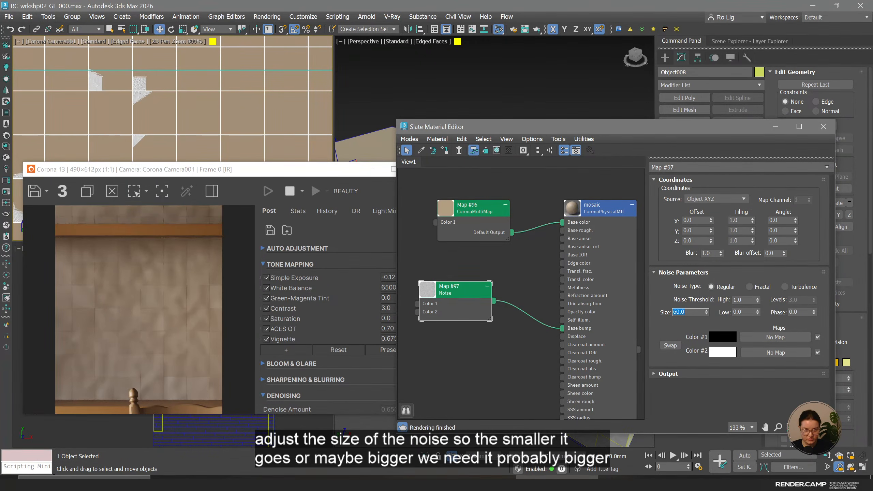
Set the mosaic material's base bump amount to 0.3.
double_click(581, 208)
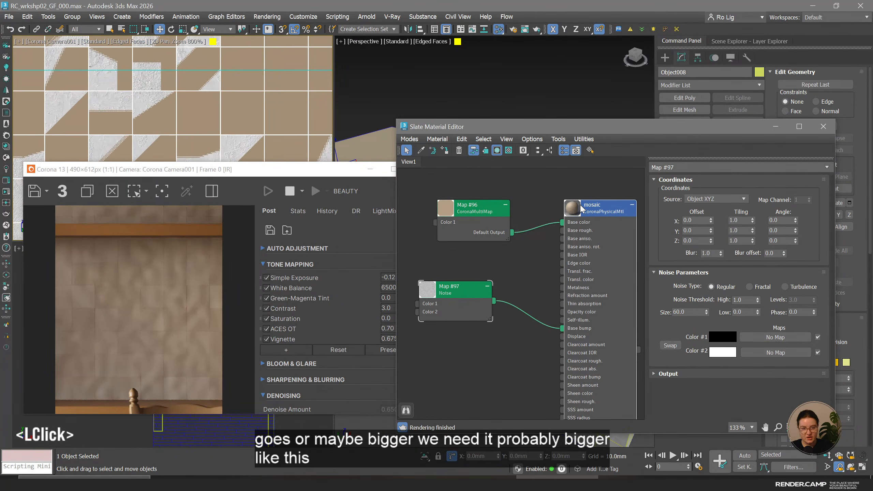
click(721, 258)
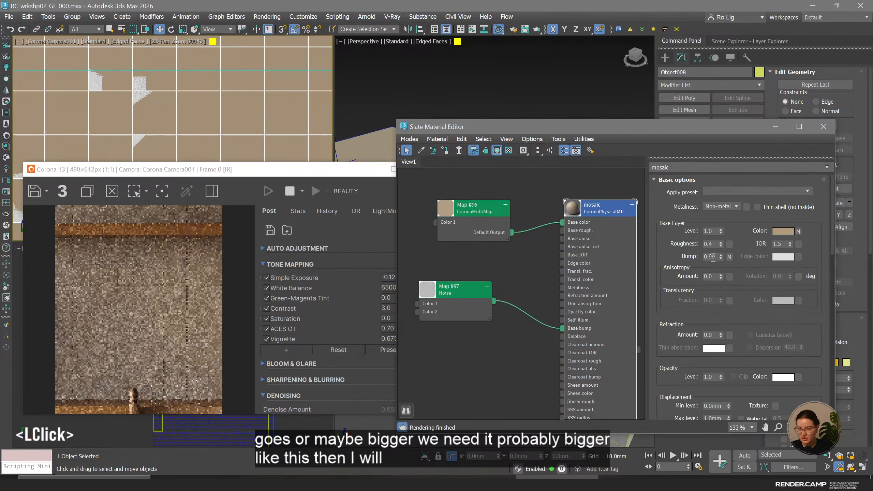
key(BackSpace)
key(BackSpace)
text(3)
key(Return)
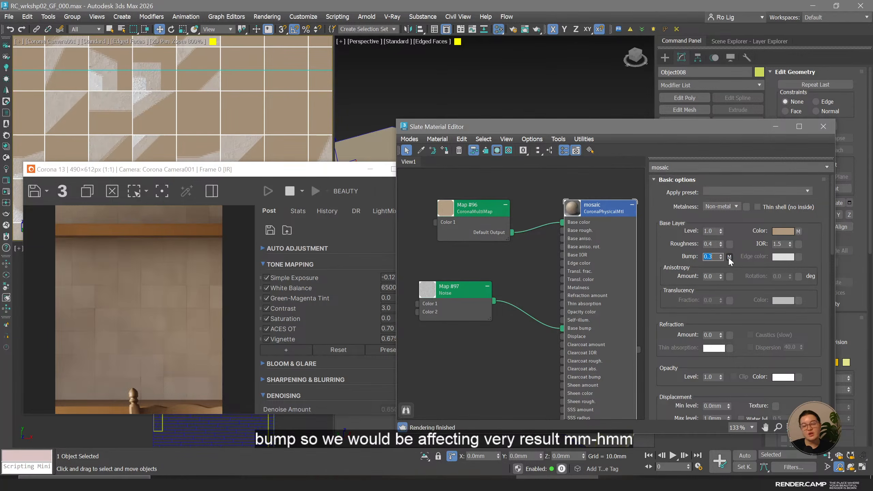
Space out the map nodes and insert a Cellular map into the mosaic's base color connection, keeping the old map as sub-map.
drag(465, 293, 477, 329)
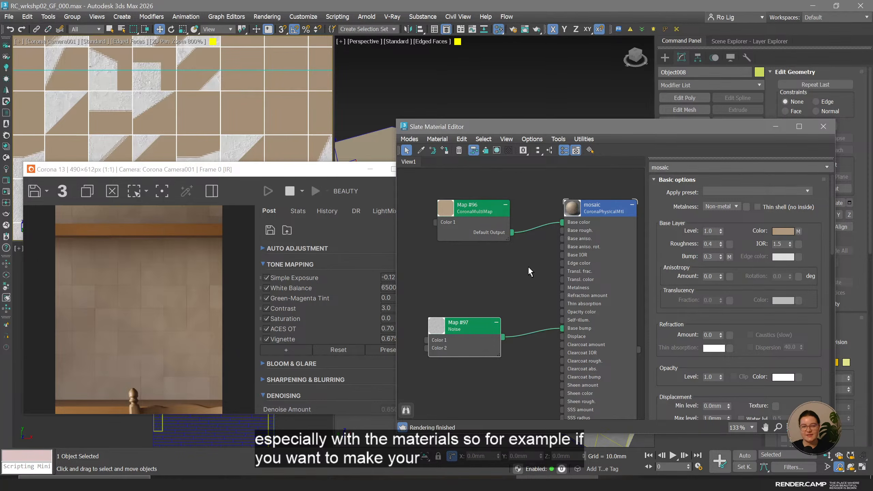
drag(487, 211, 478, 184)
right_click(451, 230)
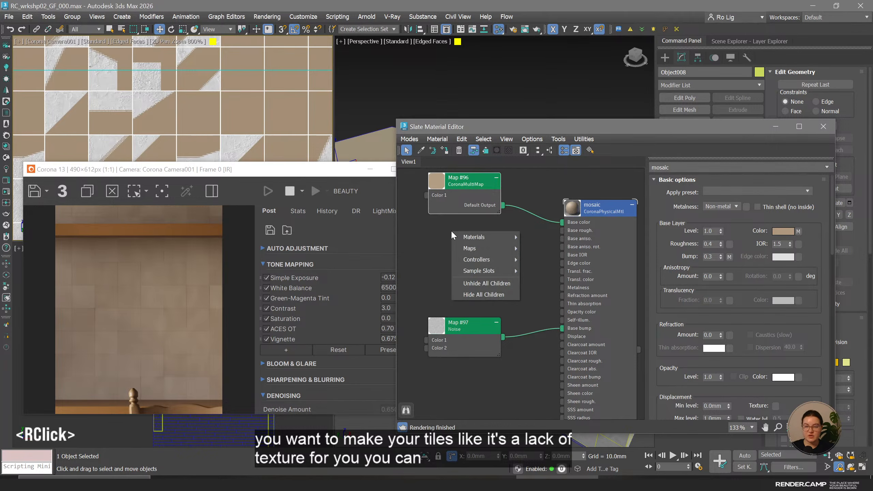
click(451, 230)
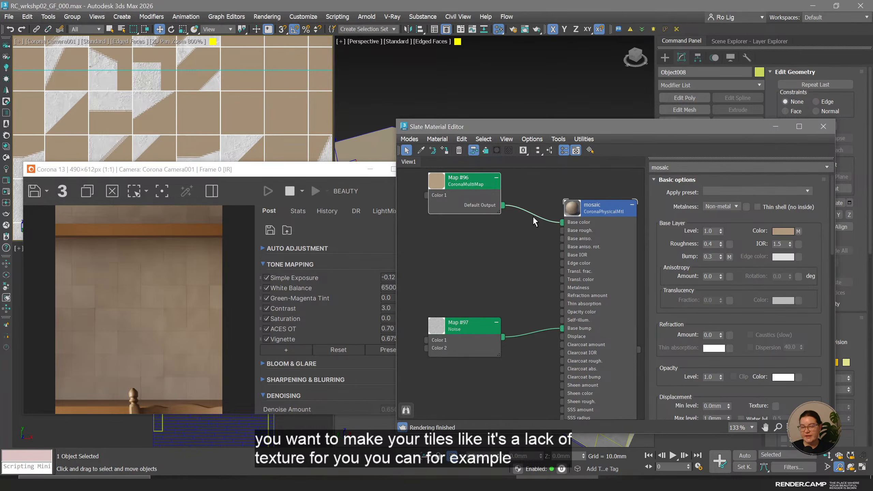
right_click(533, 215)
click(556, 233)
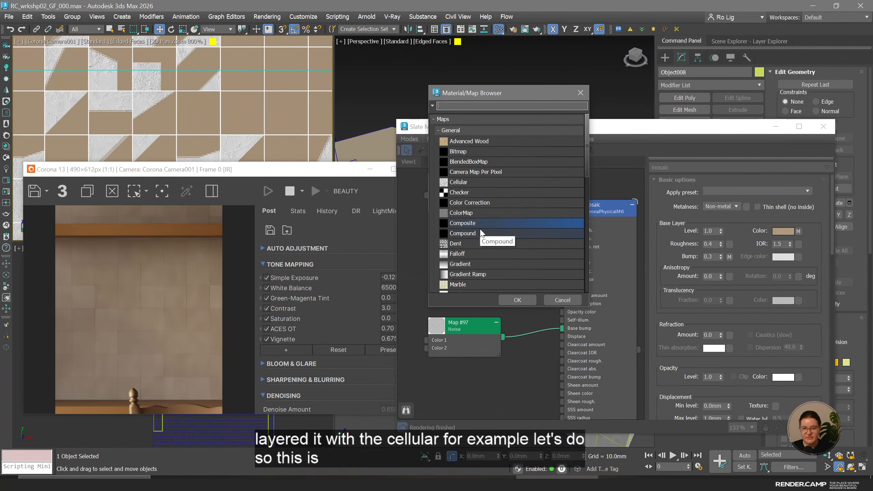
click(486, 215)
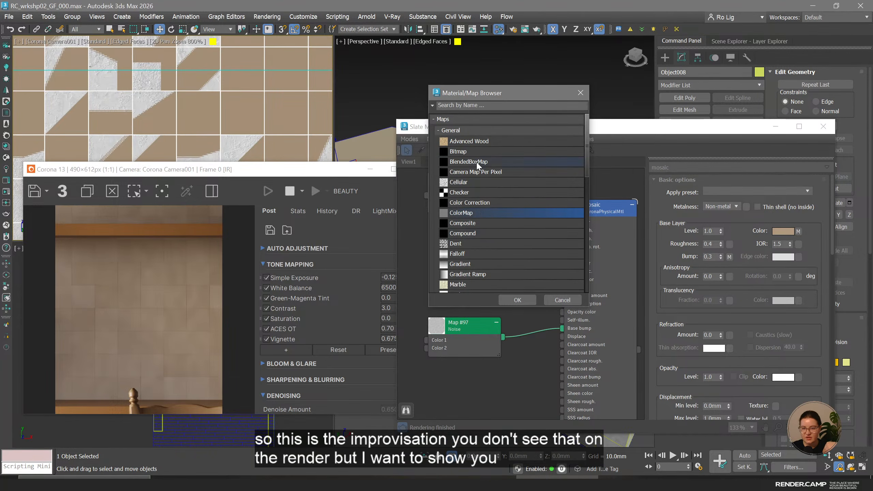
click(471, 181)
double_click(471, 180)
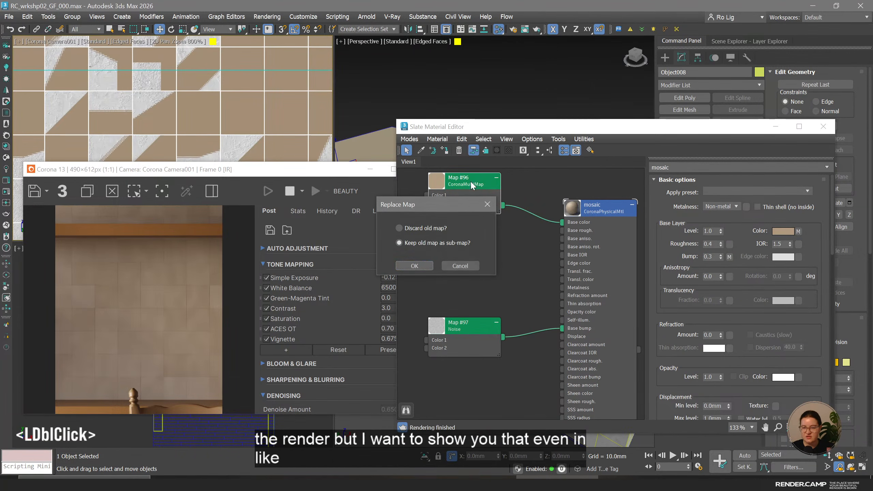
click(430, 265)
mouse_move(452, 190)
mouse_down()
mouse_move(506, 198)
mouse_move(469, 183)
mouse_up()
middle_drag(468, 184, 510, 199)
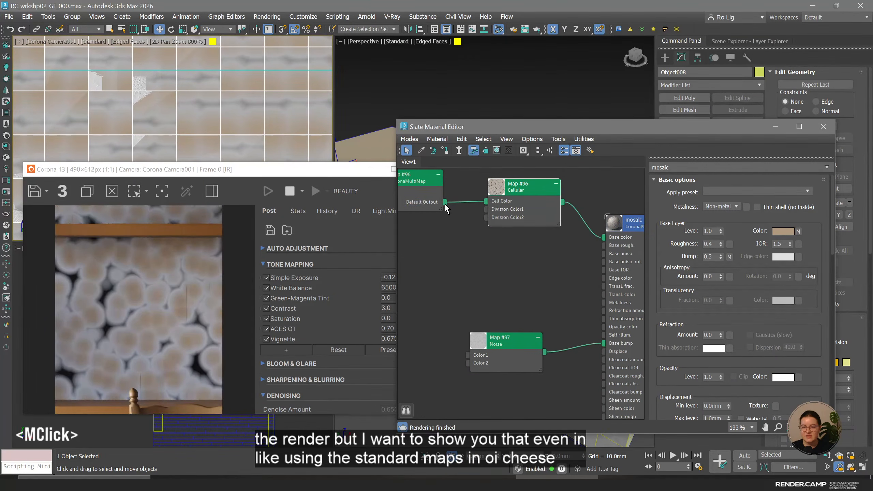
Detach the Cellular map and reconnect the CoronaMultiMap directly to the mosaic's base color, placing the Cellular node beneath it.
drag(444, 202, 423, 243)
click(481, 201)
key(Delete)
middle_drag(501, 243, 539, 250)
drag(459, 199, 541, 200)
middle_drag(557, 206, 489, 201)
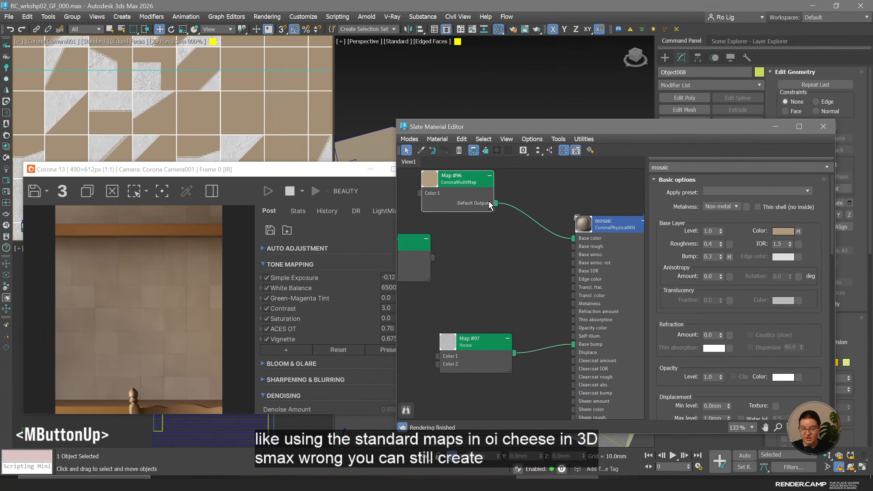
drag(411, 238, 460, 242)
middle_drag(469, 250, 470, 252)
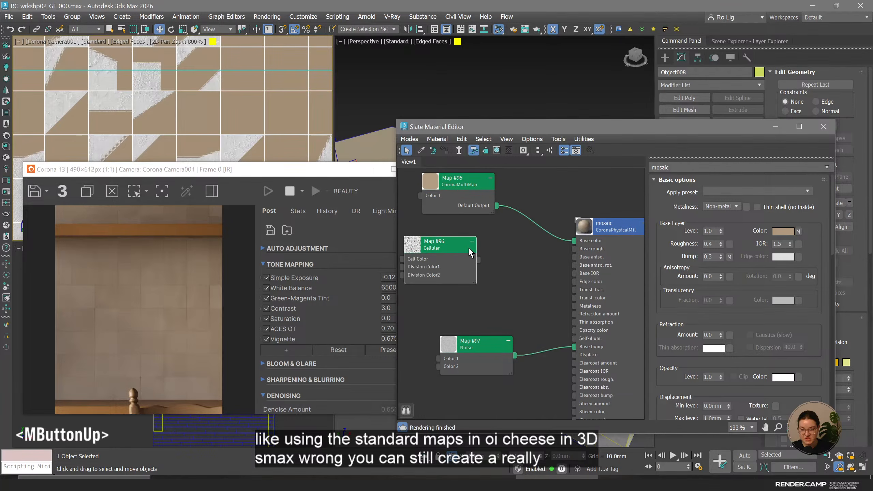
Insert a Composite map between the CoronaMultiMap and the mosaic's base color, keeping the old map as sub-map.
click(463, 195)
right_click(538, 223)
click(553, 244)
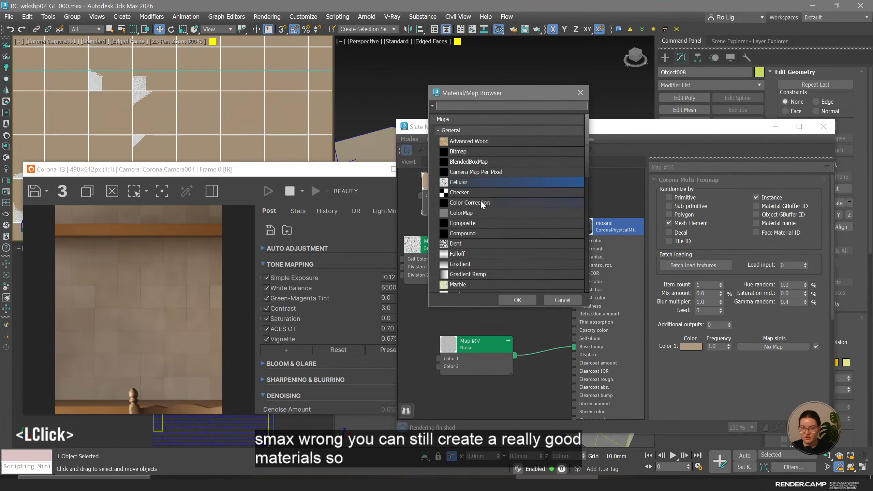
double_click(457, 222)
click(407, 267)
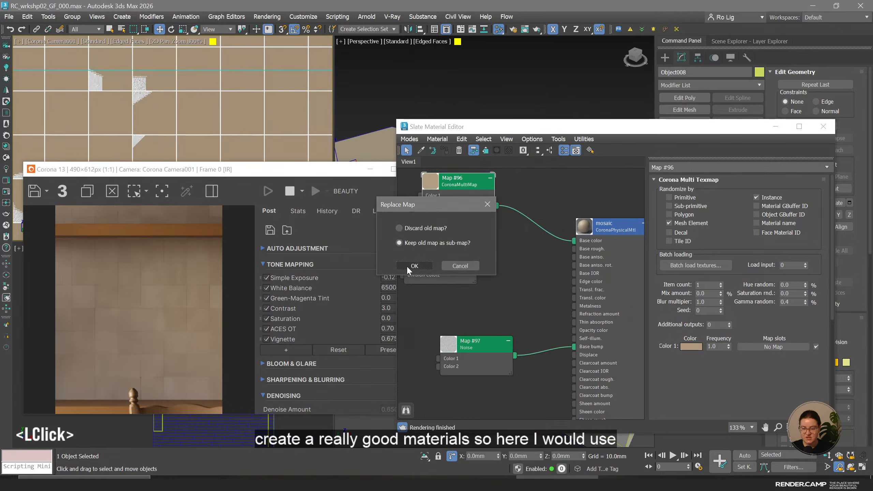
Add a second layer to the Composite map and connect the Cellular map to Layer 2.
click(815, 192)
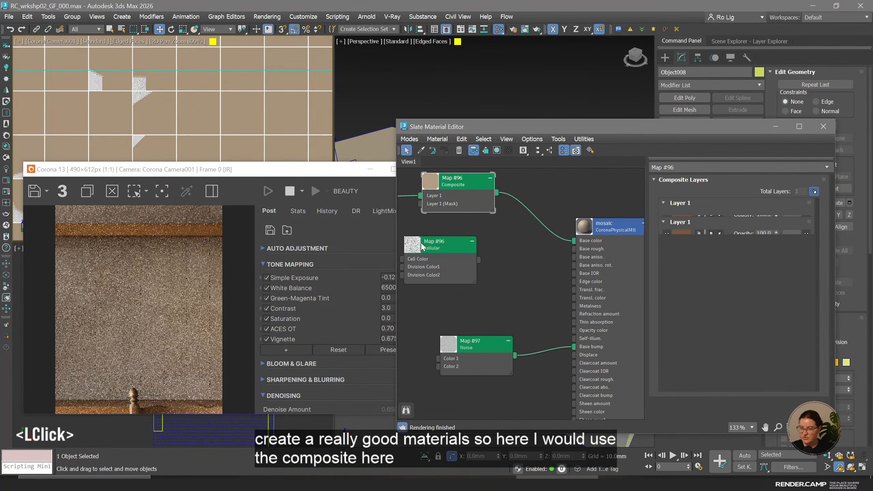
middle_drag(435, 251, 568, 273)
mouse_move(579, 281)
mouse_down()
mouse_move(495, 256)
mouse_move(506, 263)
mouse_move(560, 237)
mouse_up()
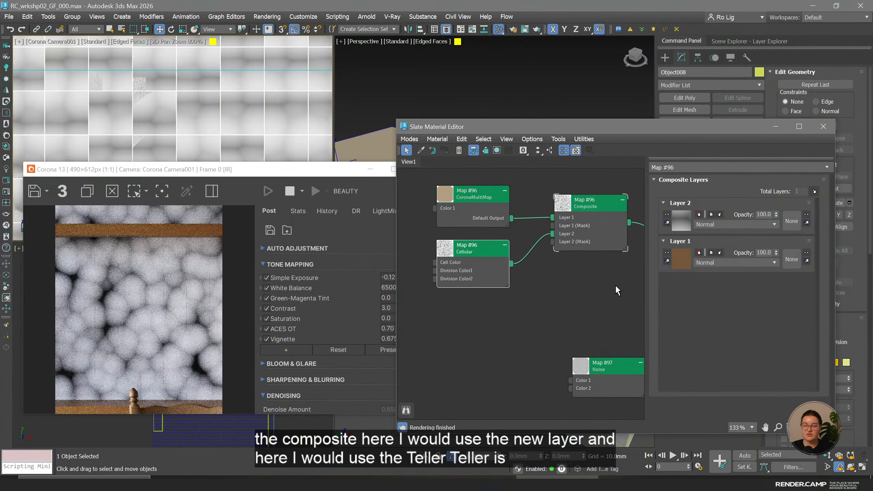
Adjust the Cellular map's cell size by trying 50 and 5, then settling on 30.
click(457, 247)
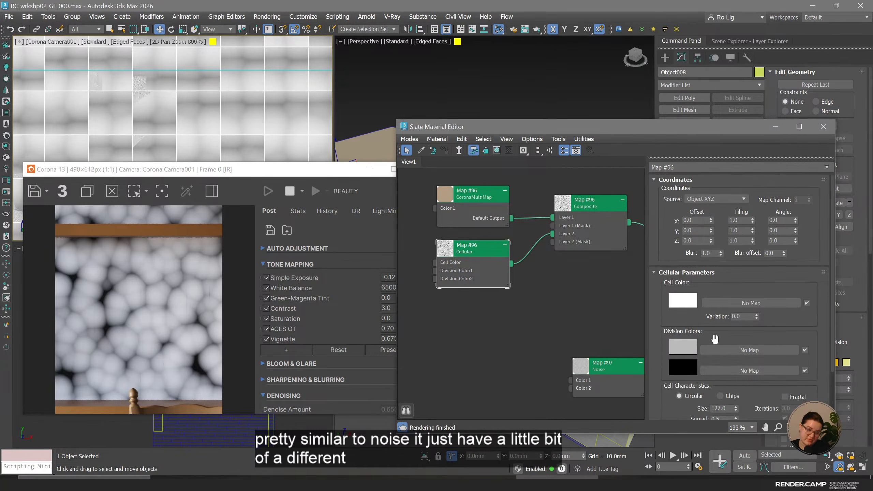
drag(715, 339, 753, 242)
double_click(725, 346)
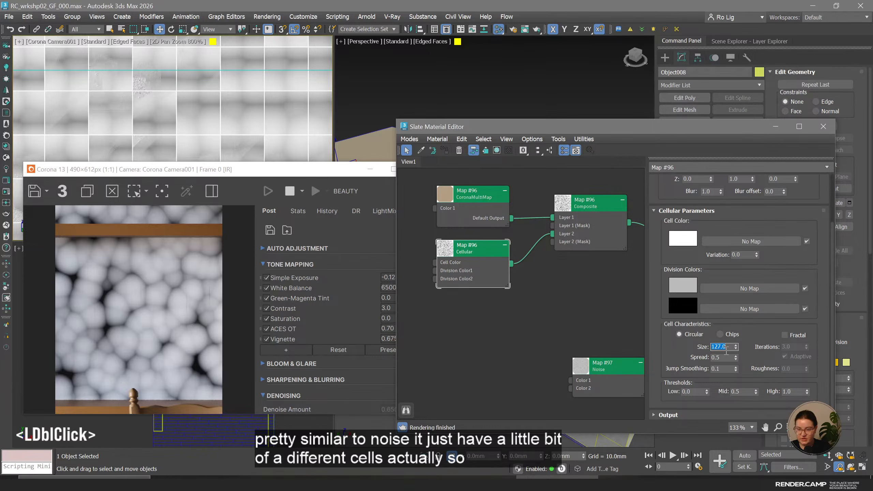
text(50)
key(Return)
text(5)
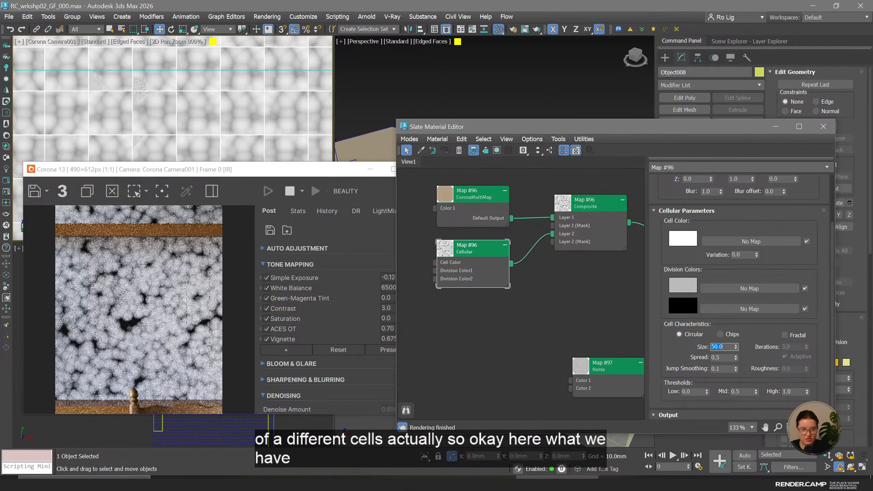
key(Return)
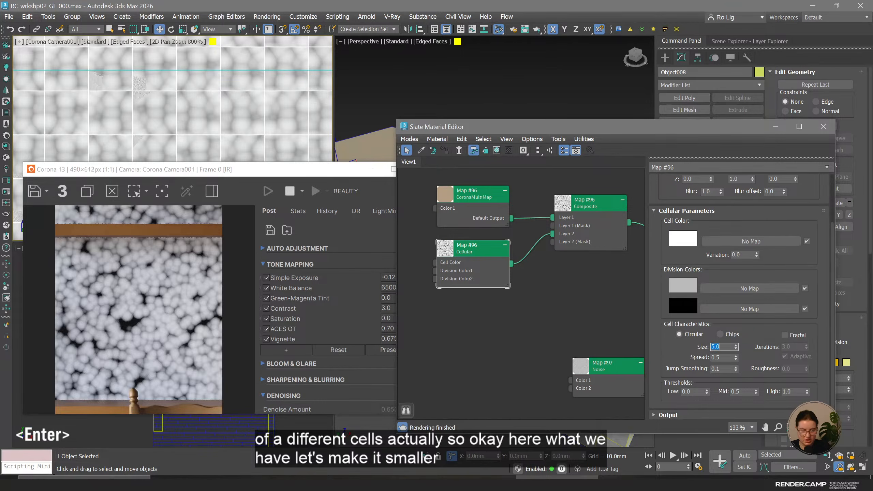
scroll(153, 103, up, 2)
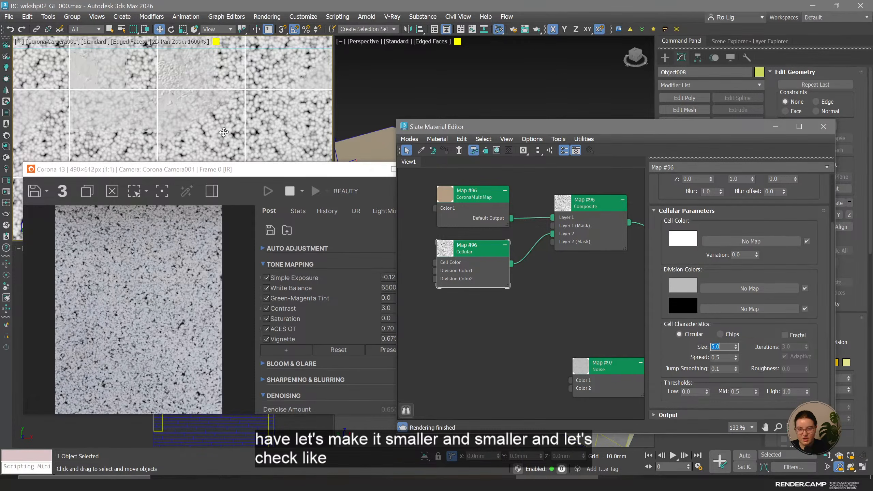
double_click(729, 347)
text(30)
key(Return)
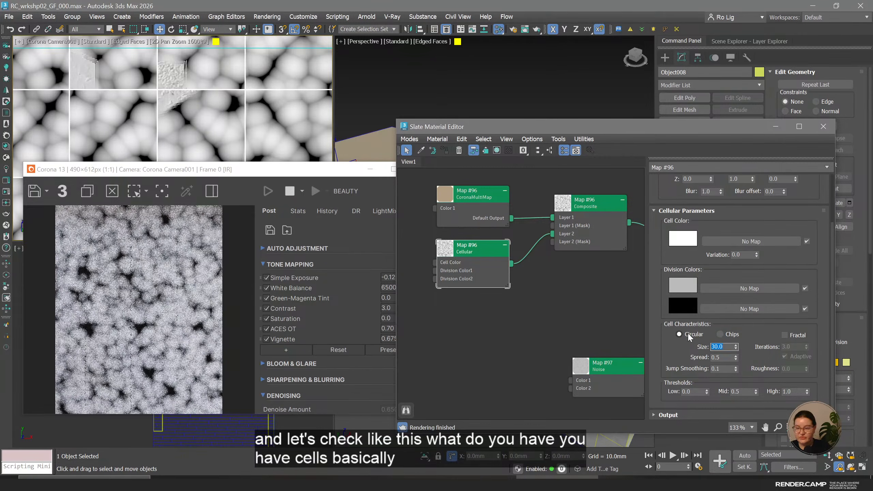
Switch the Cellular map to Chips cells with Fractal enabled and set the size to 15.
click(728, 333)
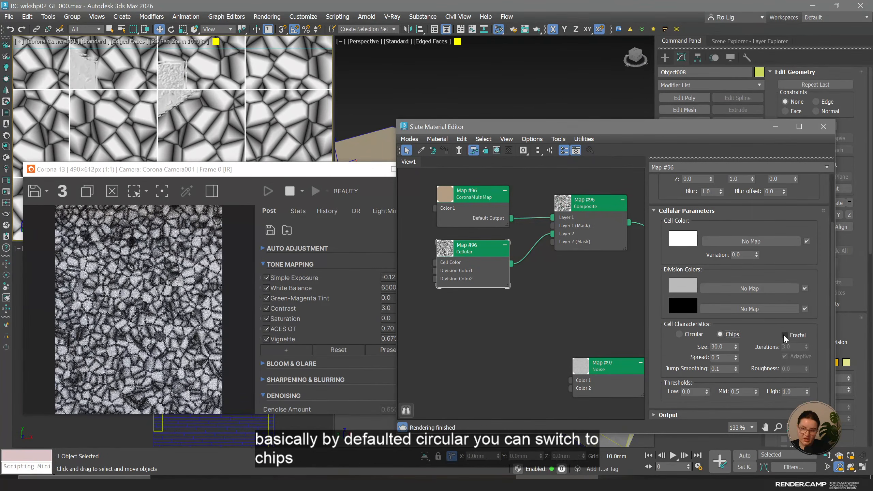
click(785, 335)
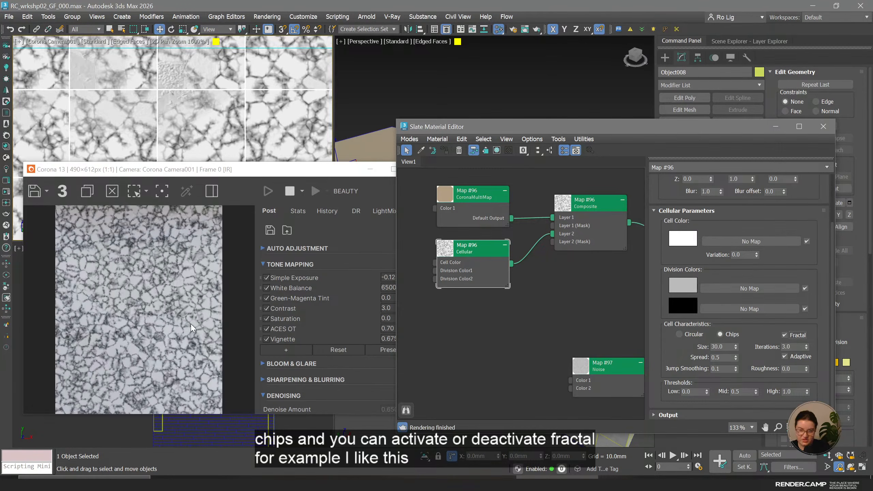
double_click(733, 347)
text(15)
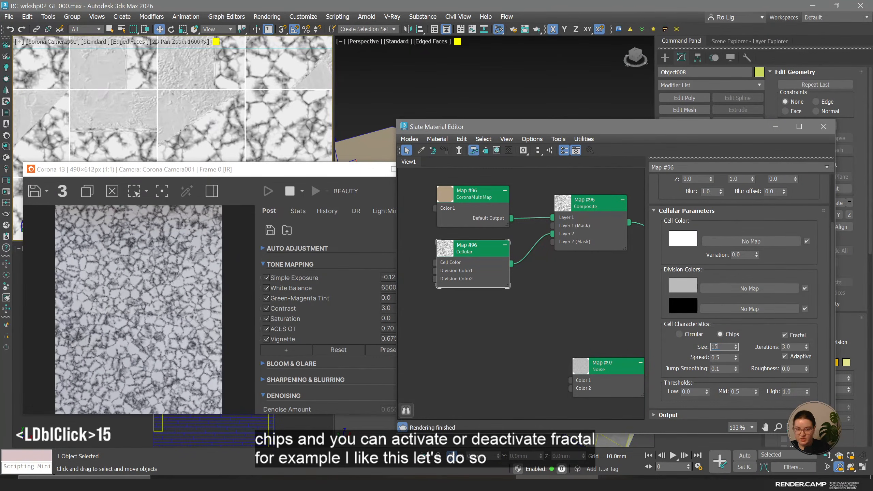
key(Return)
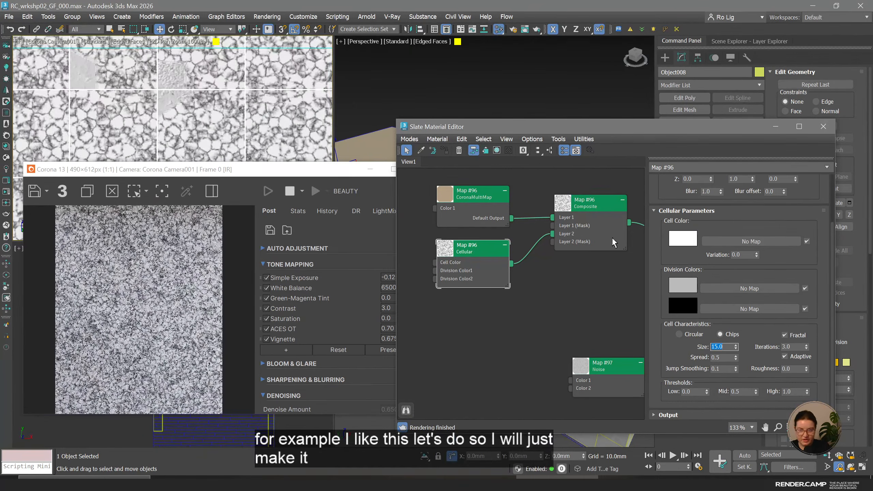
Try the Average and Overlay blend modes on the Composite map's Layer 2, settling on Soft Light.
double_click(595, 203)
click(732, 224)
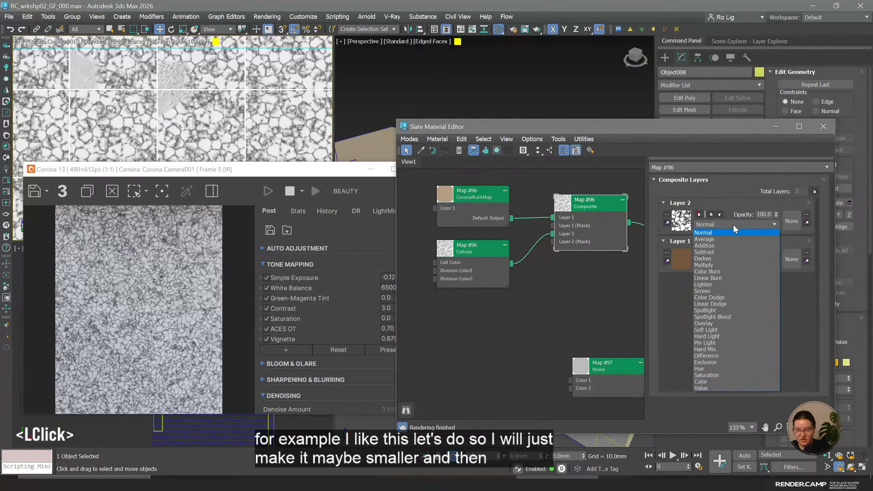
click(729, 240)
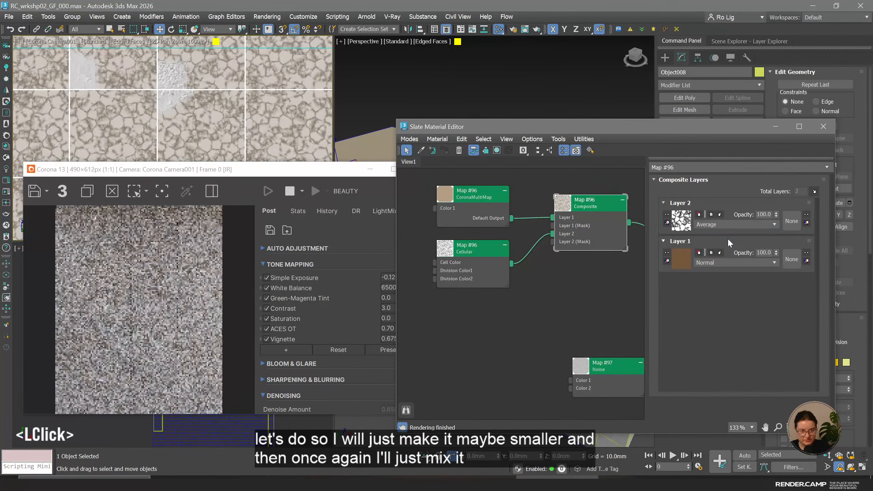
click(714, 225)
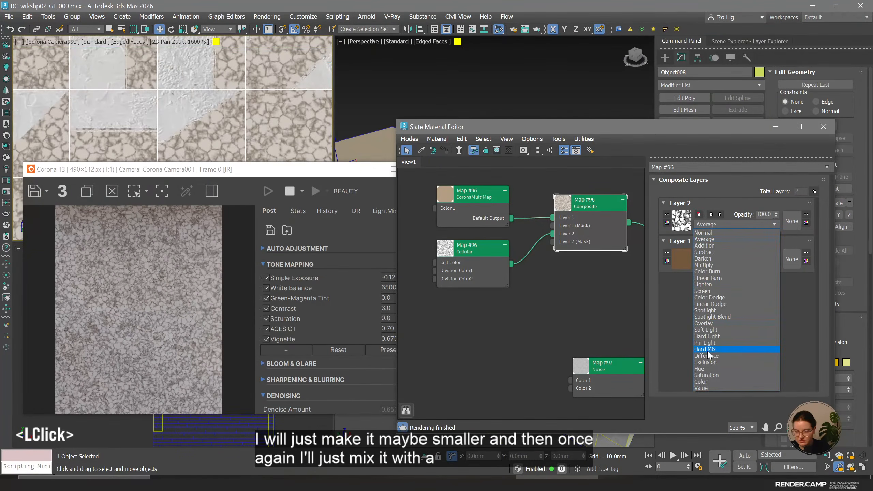
click(706, 323)
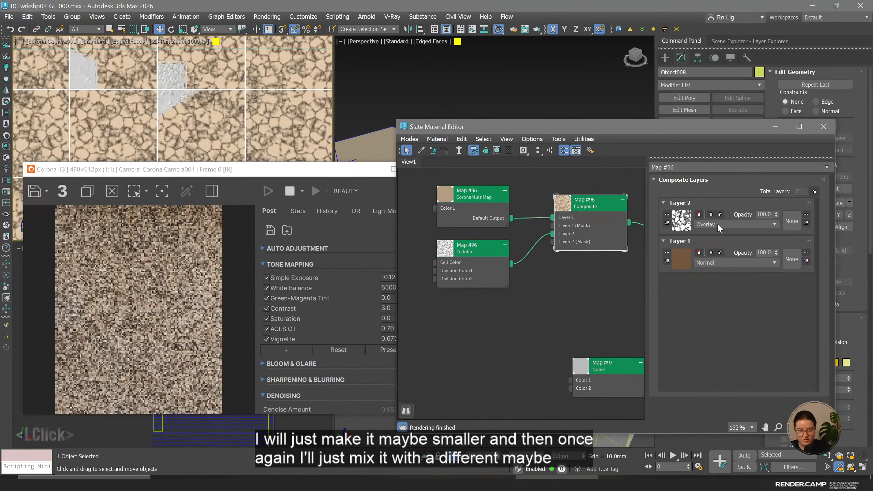
scroll(717, 223, down, 1)
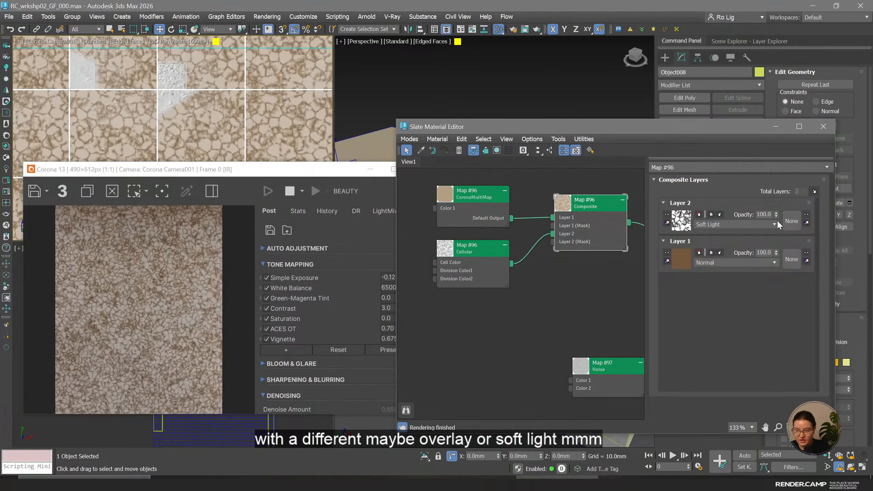
Set the opacity of the Composite map's Layer 2 to 10.
click(764, 214)
text(10)
key(Return)
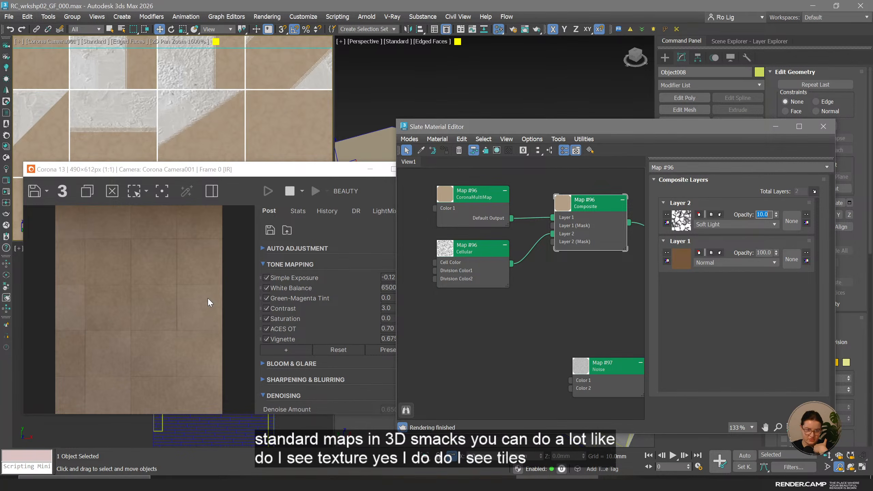
Connect the Cellular map's output to the mosaic material's base roughness.
scroll(302, 308, down, 1)
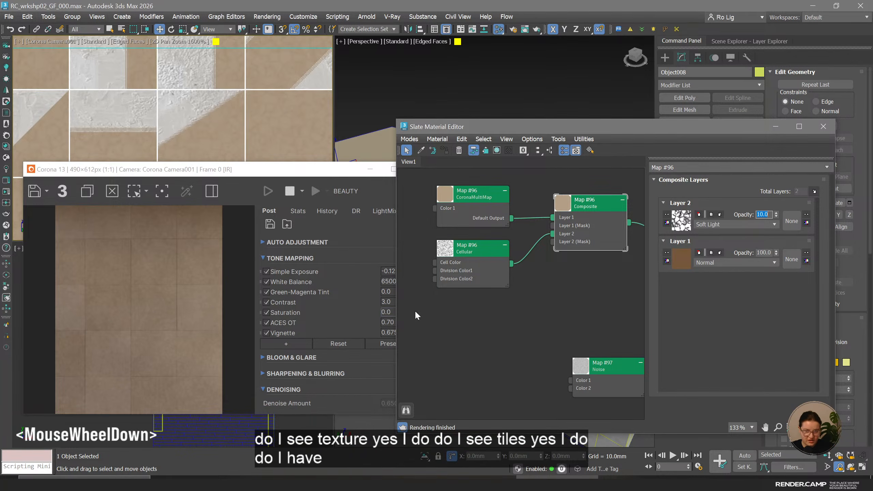
scroll(538, 308, down, 4)
middle_drag(537, 309, 474, 282)
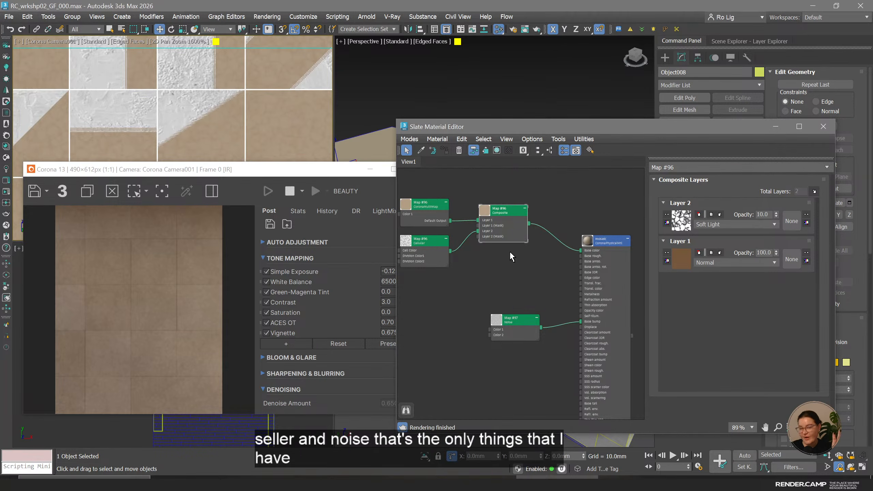
drag(450, 251, 583, 257)
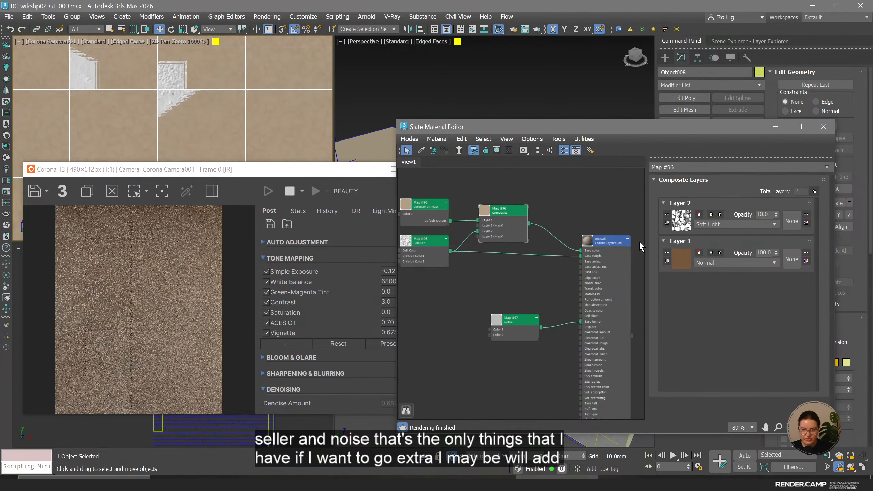
Set the mosaic material's base roughness map amount to 30 in its maps options.
click(609, 241)
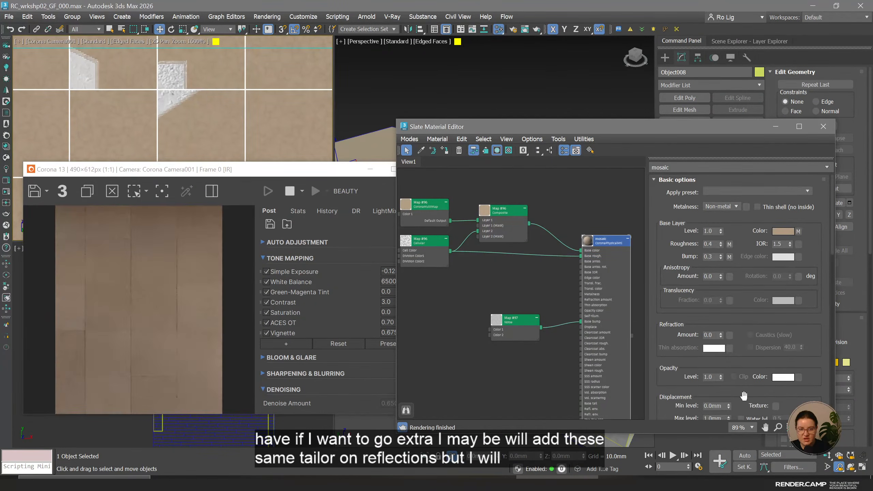
drag(745, 397, 752, 211)
drag(756, 329, 752, 228)
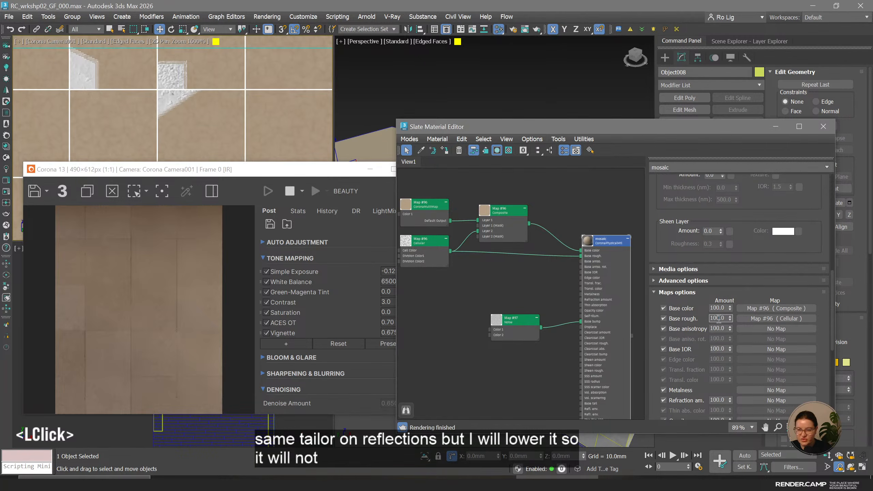
text(30)
key(Return)
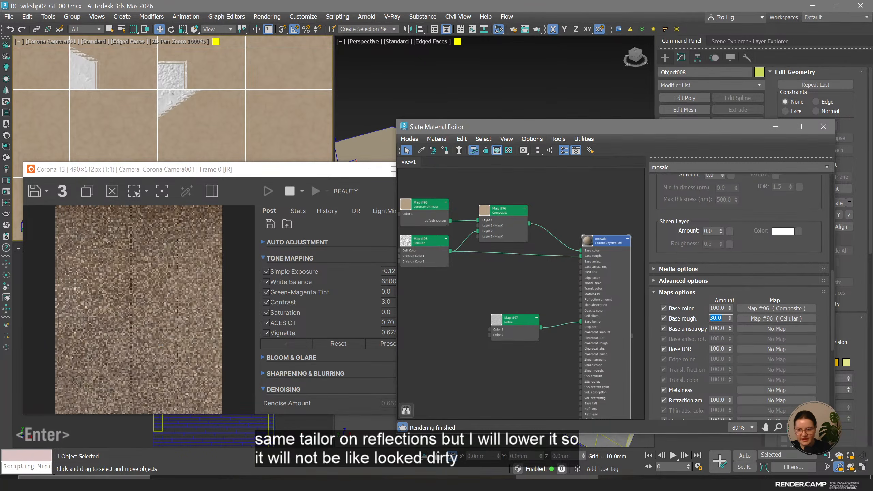
middle_click(123, 119)
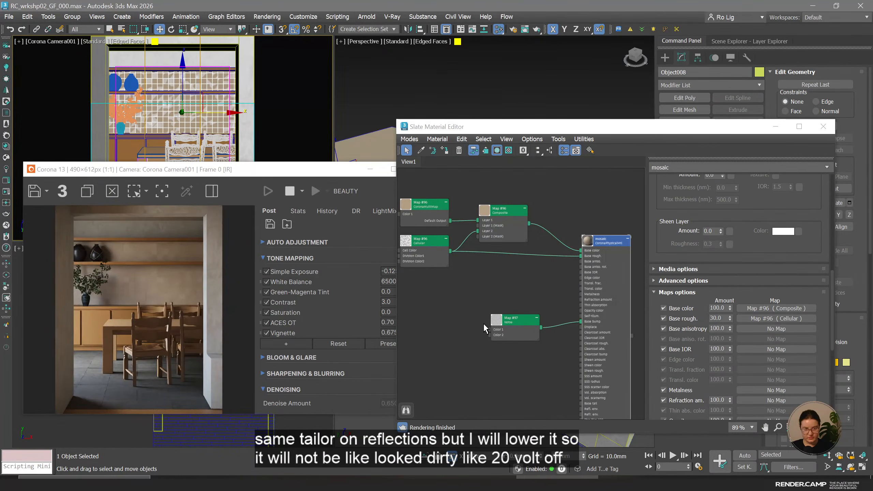
Clear all of the mosaic material's nodes from the Slate view.
scroll(482, 324, down, 3)
middle_drag(483, 323, 493, 297)
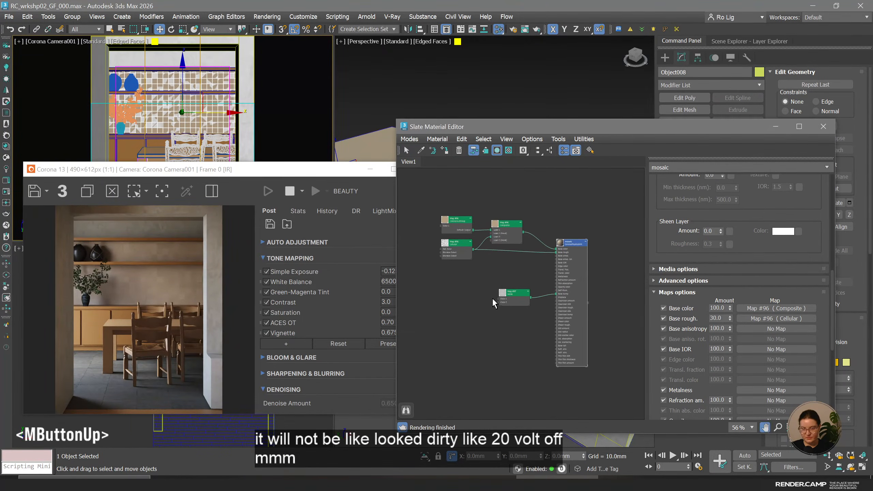
drag(426, 188, 607, 378)
key(Delete)
click(541, 289)
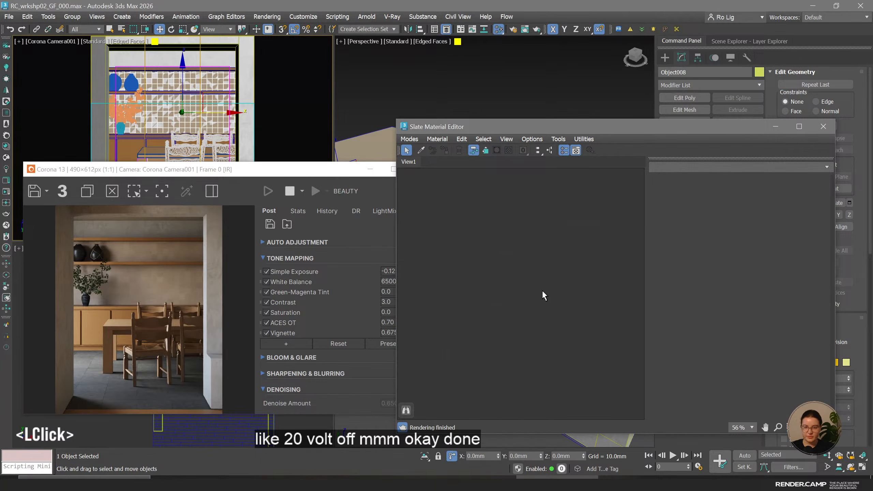
Pick the wooden_floor material from the scene's floor into the Slate view and show its parameters.
click(334, 175)
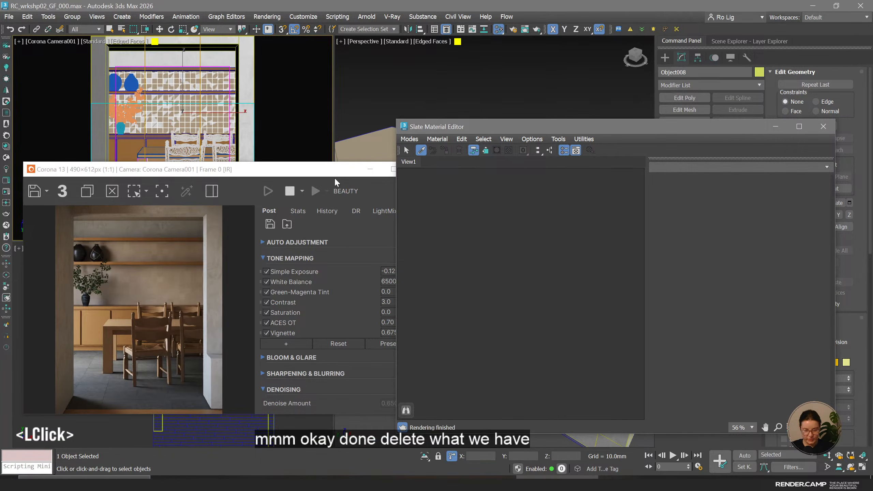
drag(240, 175, 393, 83)
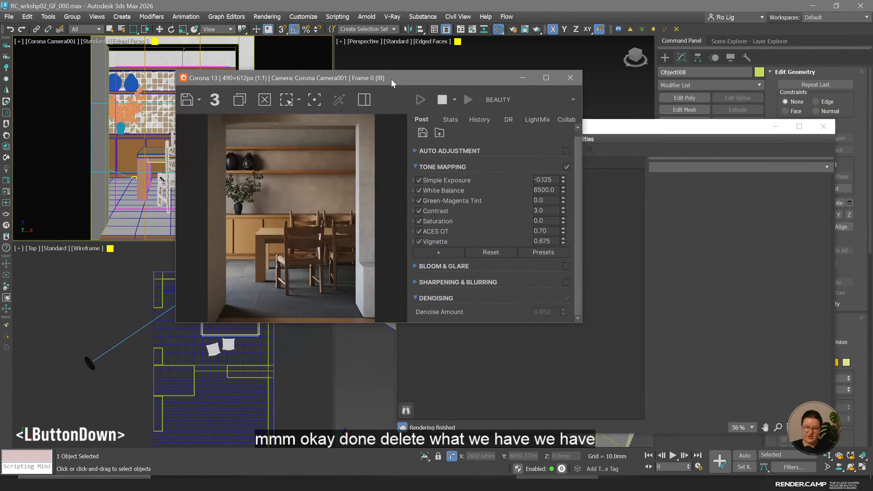
click(156, 233)
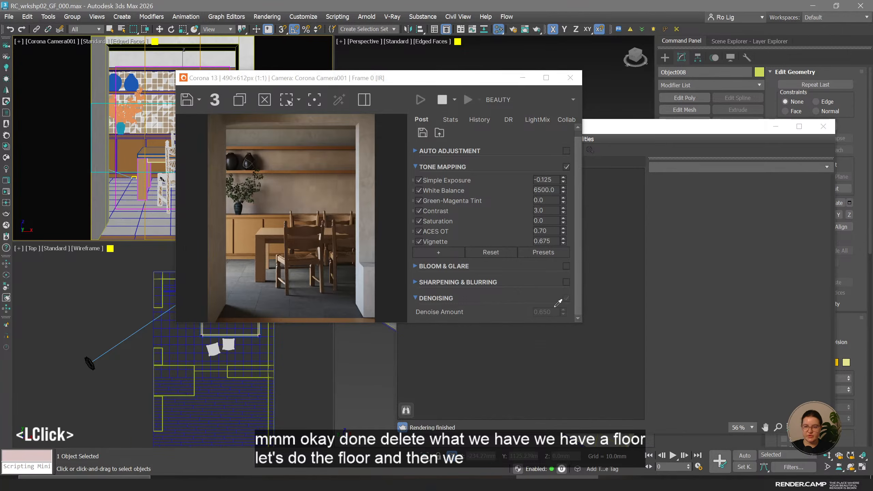
click(341, 79)
drag(342, 79, 209, 75)
click(598, 269)
scroll(502, 241, up, 4)
click(560, 240)
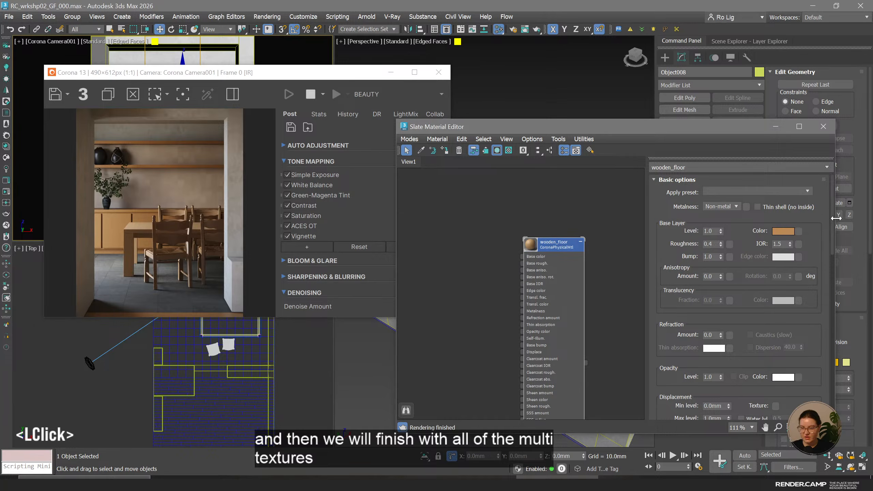
Add a CoronaMultiMap node beside the wooden_floor material.
right_click(781, 232)
click(787, 235)
middle_drag(504, 270, 537, 249)
right_click(429, 226)
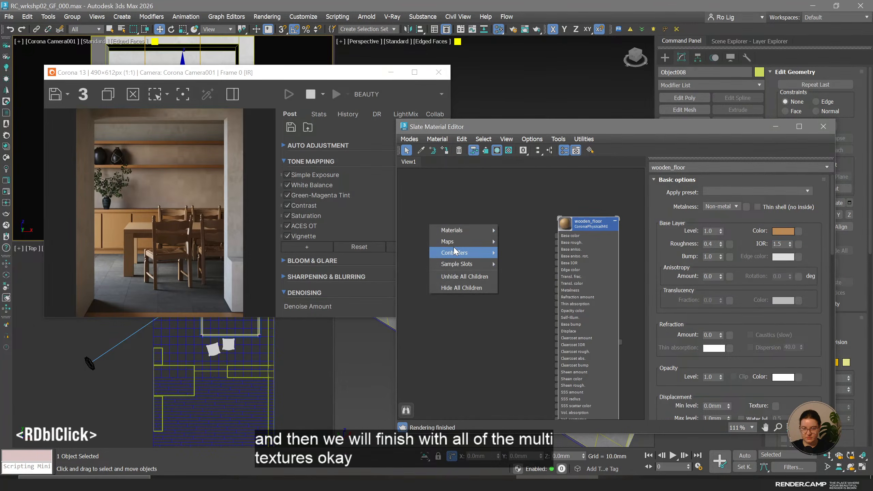
mouse_move(451, 241)
mouse_move(519, 275)
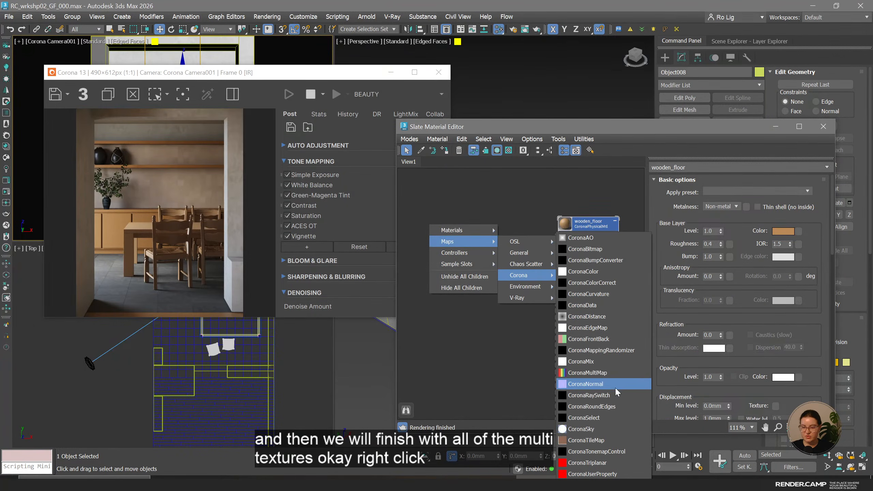
click(602, 373)
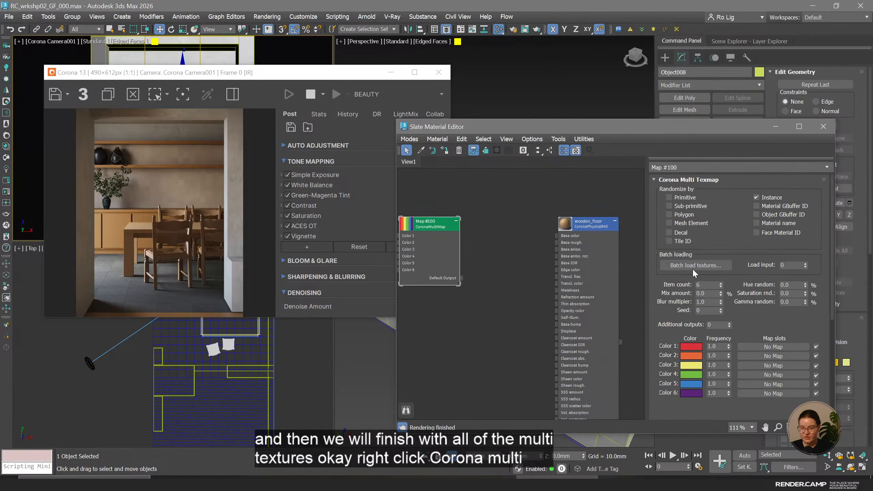
Batch load the textures Excite_1 through Excite_10 from the maps folder into the MultiMap.
click(698, 267)
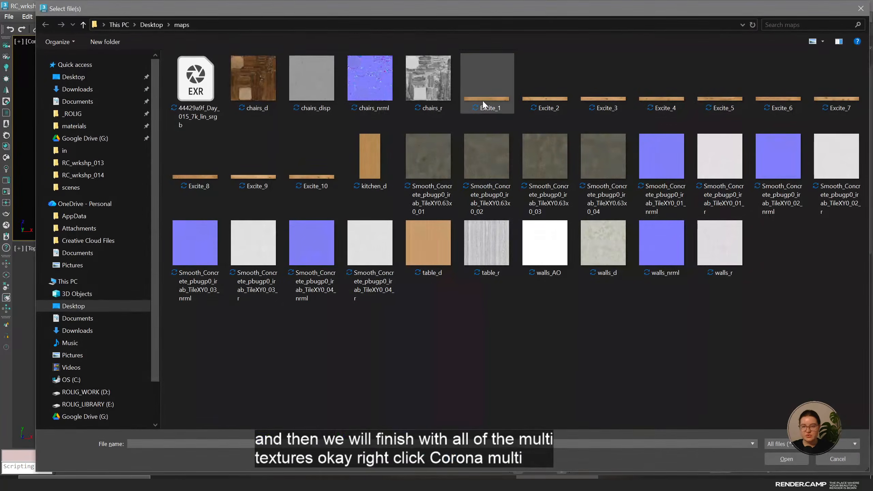
click(483, 105)
shift+click(312, 162)
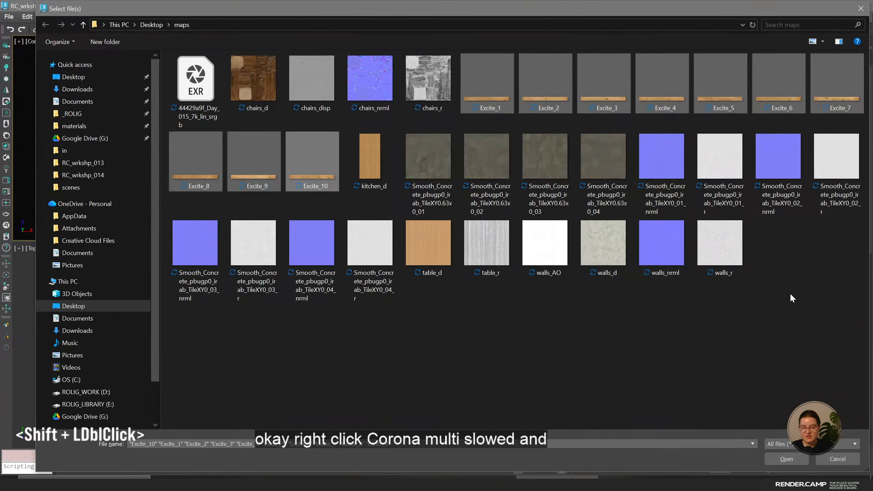
click(787, 462)
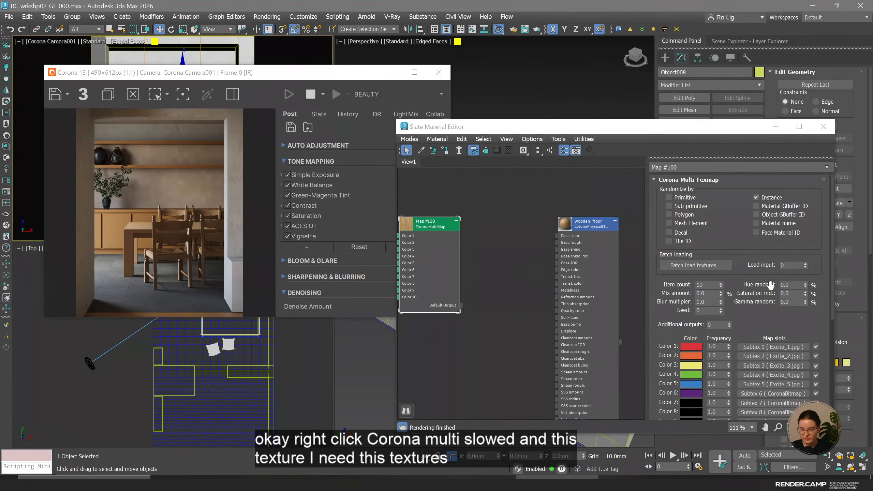
Randomize the MultiMap by Mesh Element only in addition to Instance, and connect its default output to wooden_floor's base color.
click(669, 223)
drag(462, 305, 588, 237)
Start a second connection from the MultiMap's default output to create a new node in the empty view area.
click(462, 306)
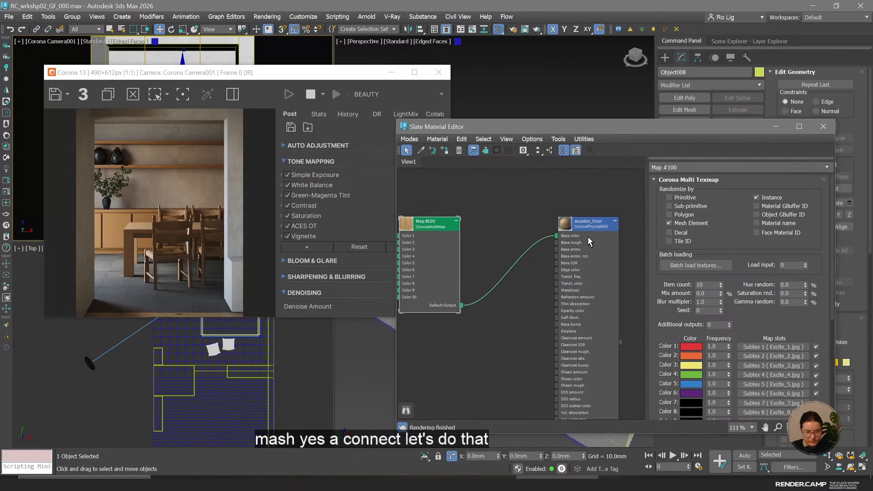
drag(462, 305, 518, 282)
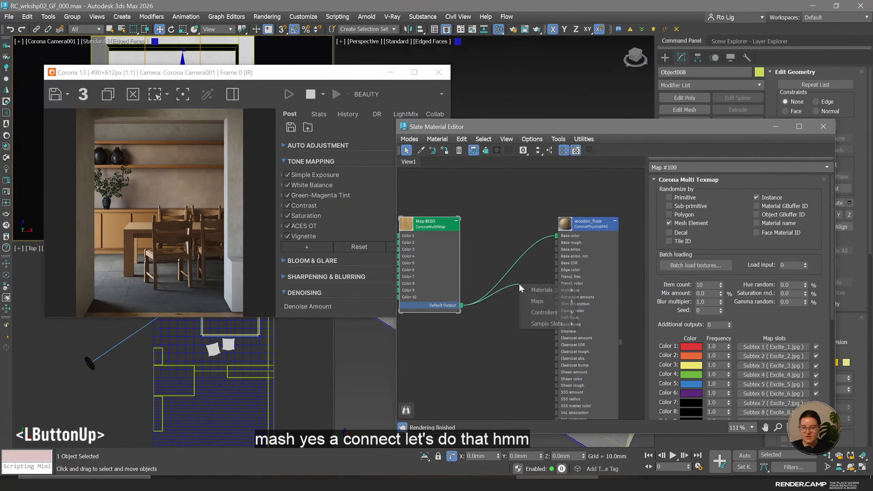
Add a Color Correction map with saturation -100 from the floor's CoronaMultiMap output and connect it to wooden_floor's Base rough.
mouse_move(536, 302)
mouse_move(598, 312)
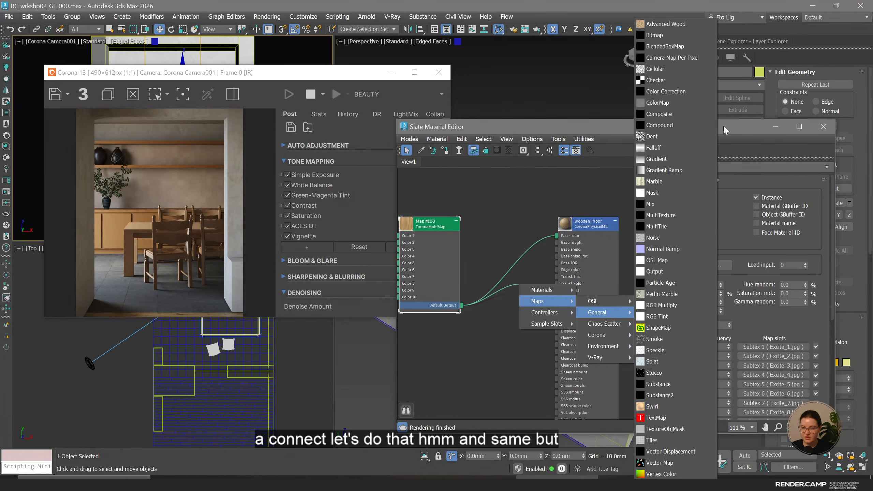
click(666, 91)
drag(738, 327, 409, 345)
drag(435, 227, 361, 211)
drag(506, 286, 571, 245)
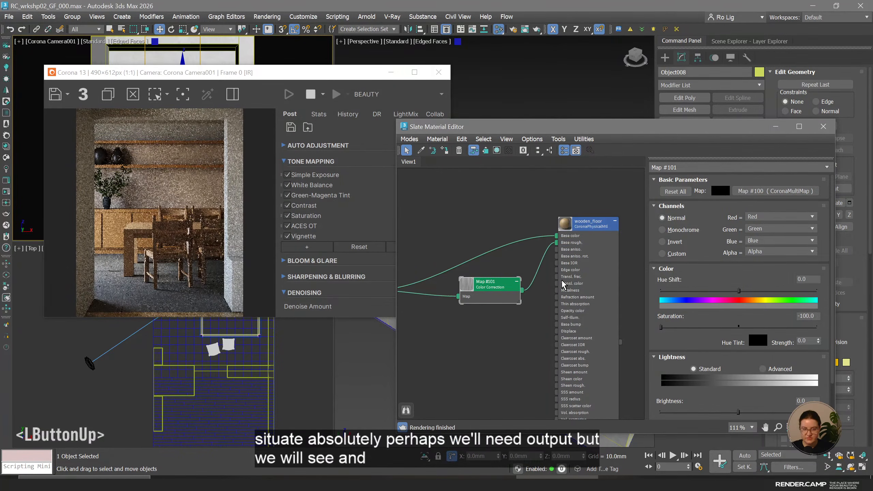
Inspect the wooden floor close up in the interactive render, switching between the CESSENTIAL_Reflect and BEAUTY passes.
drag(266, 74, 579, 83)
middle_click(147, 191)
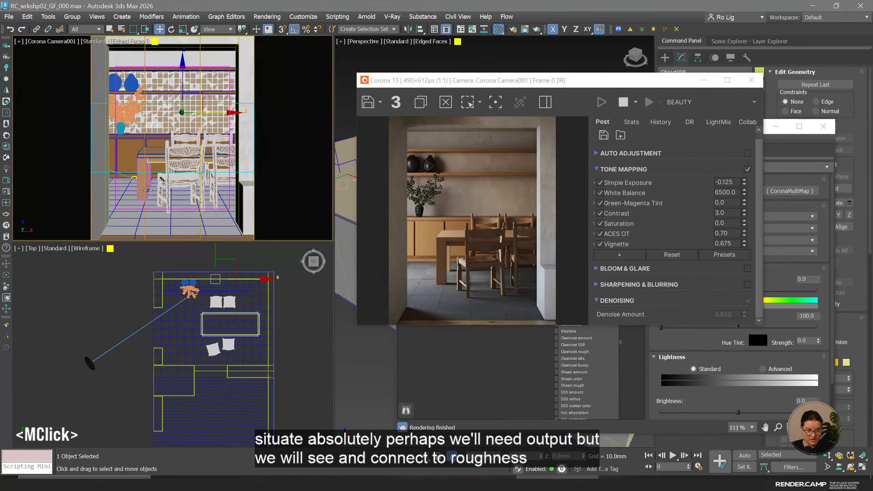
scroll(165, 191, up, 6)
middle_drag(201, 227, 191, 147)
scroll(195, 164, up, 3)
scroll(191, 147, up, 3)
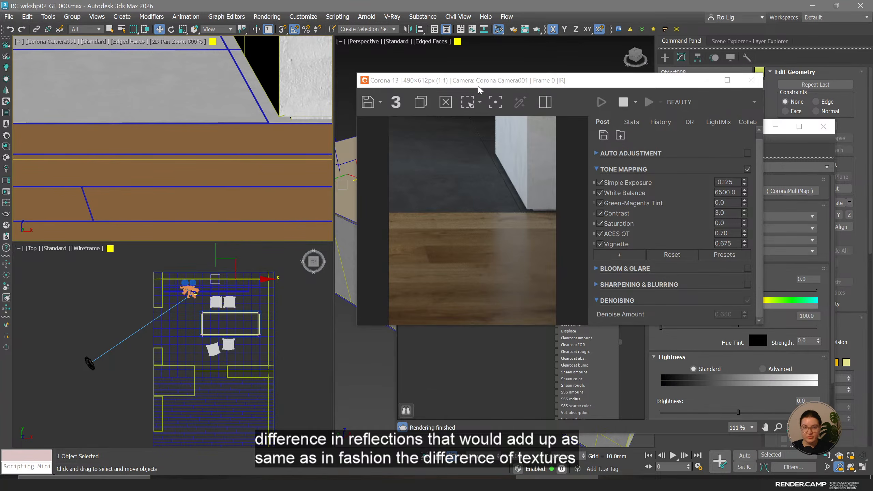
drag(477, 81, 200, 140)
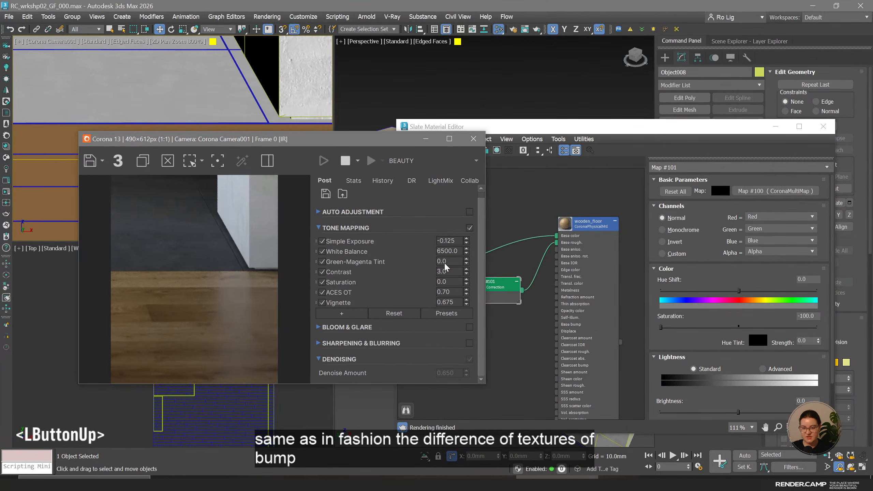
click(411, 162)
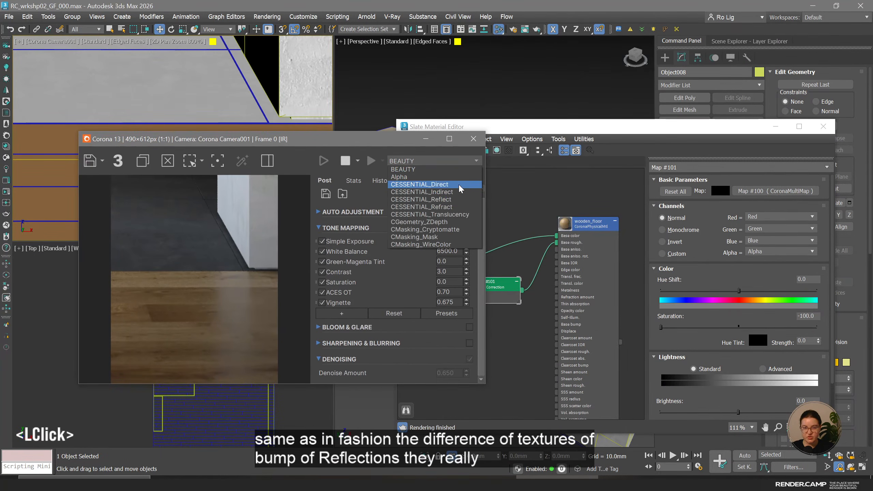
click(458, 199)
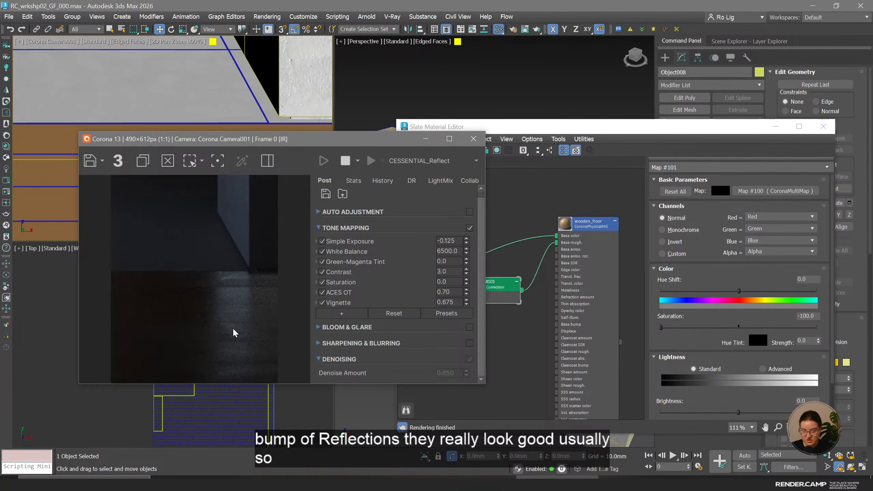
click(399, 160)
click(408, 169)
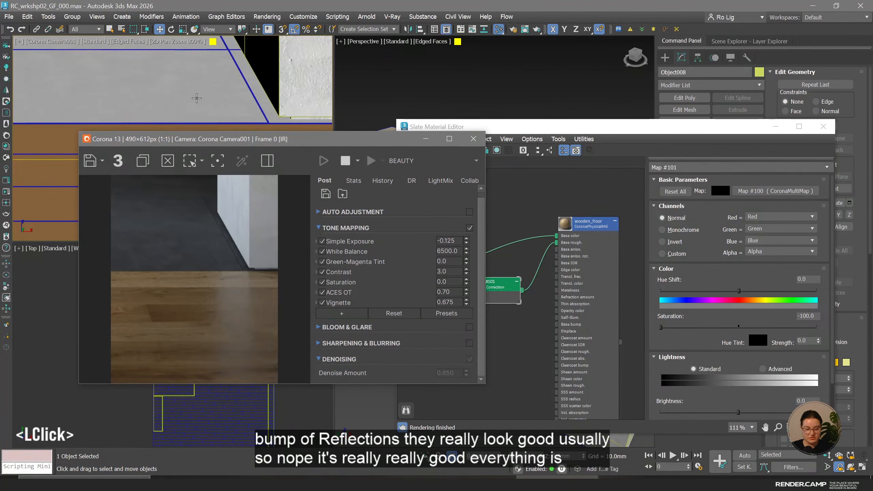
middle_click(196, 99)
key(grave)
Switch the wooden_floor material's Base color map off and back on to compare the render.
click(598, 229)
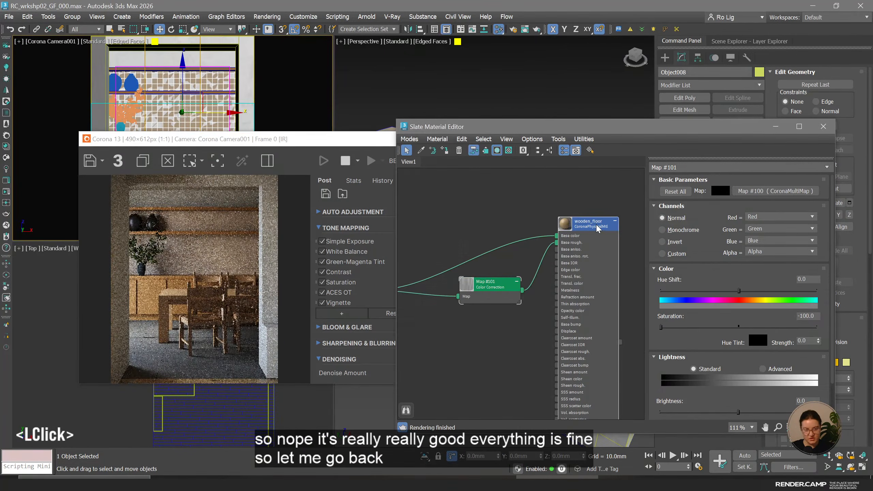
drag(744, 354, 735, 196)
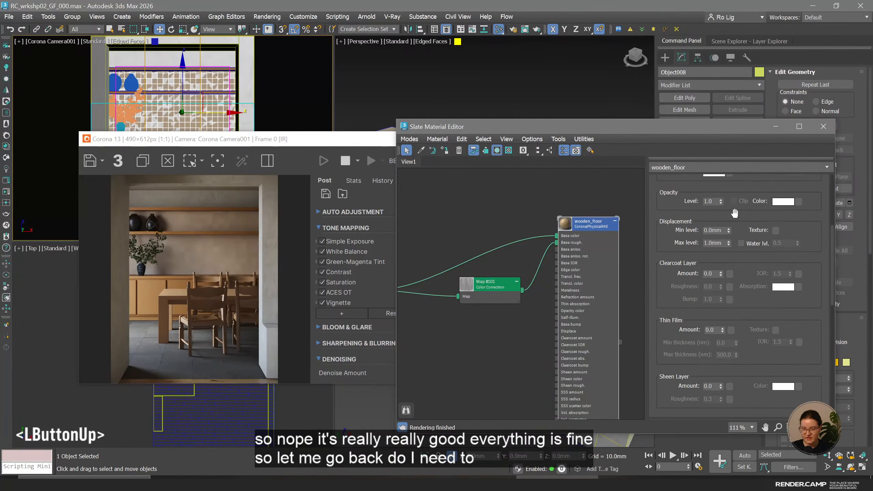
scroll(739, 326, down, 5)
click(663, 308)
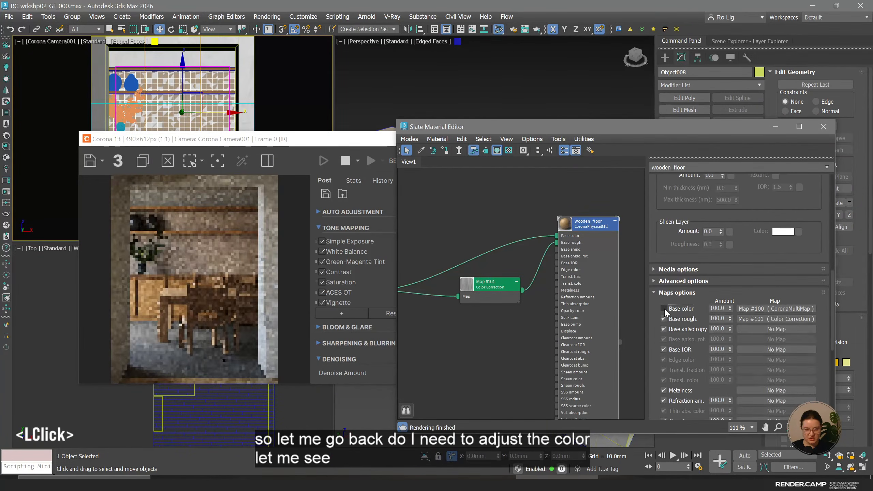
click(664, 309)
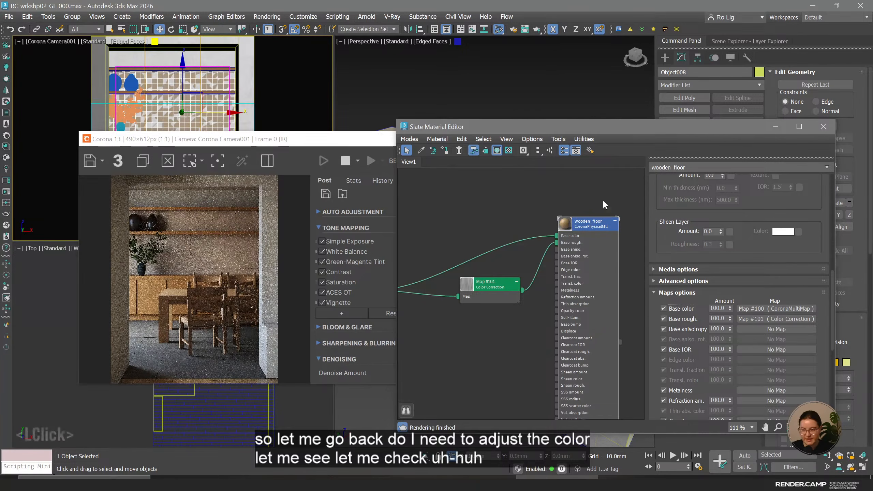
Insert a second Color Correction map between the CoronaMultiMap output and the Base color of wooden_floor.
middle_drag(480, 254, 534, 242)
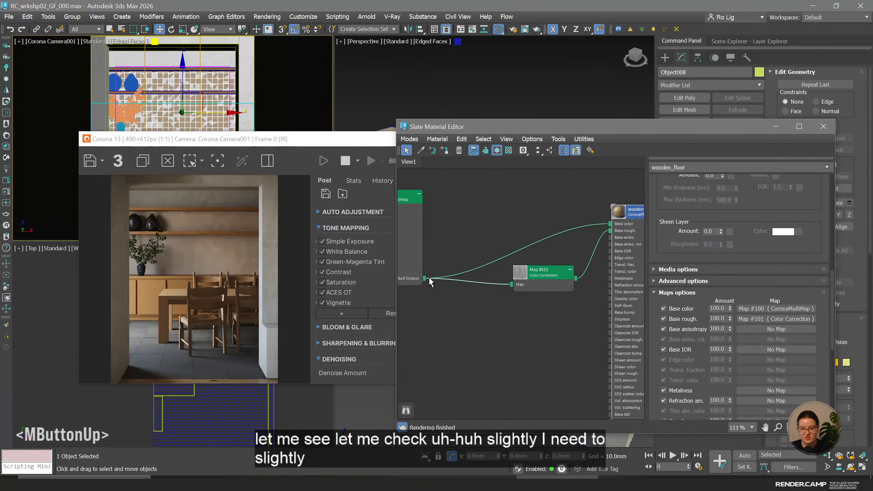
drag(426, 278, 500, 203)
mouse_move(526, 220)
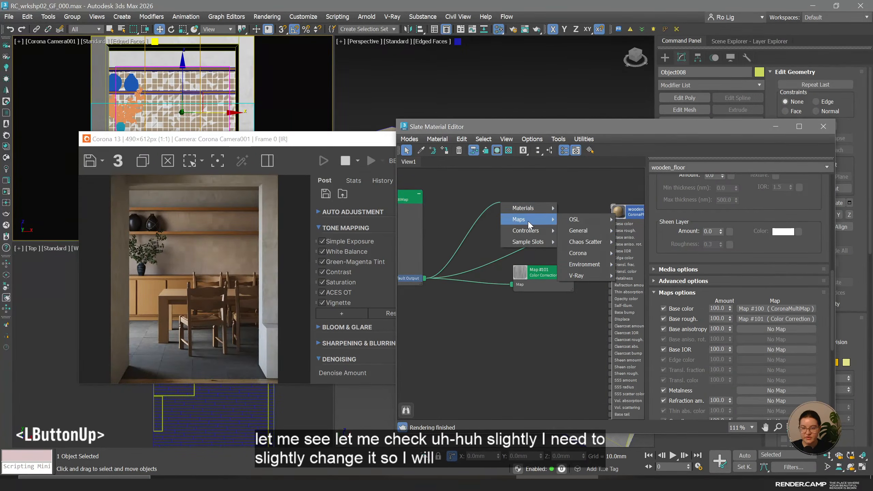
mouse_move(588, 231)
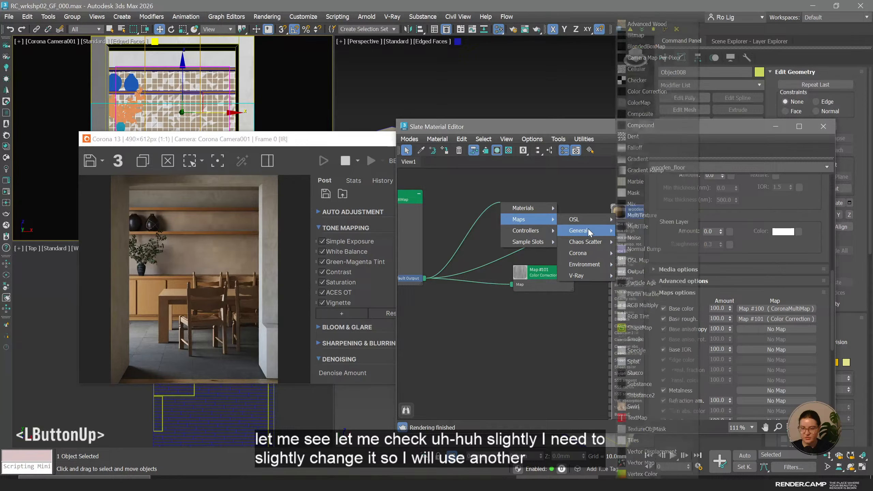
click(648, 93)
drag(538, 210, 627, 225)
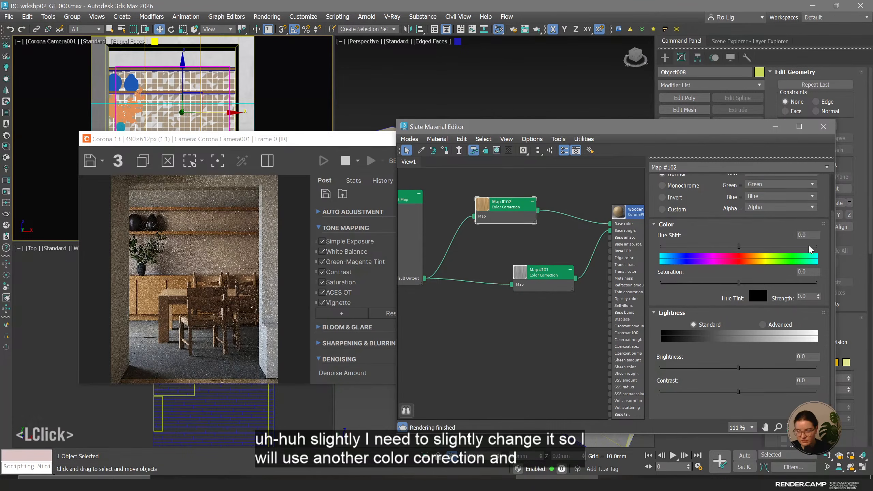
Set the base color correction's Hue Shift to -2 and, with Advanced lightness, its RGB gamma to 0.9.
click(808, 235)
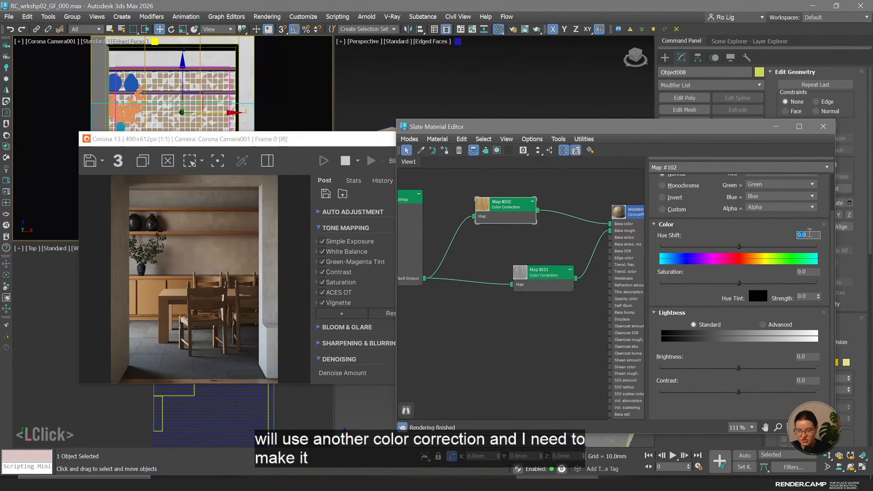
text(-2)
key(Return)
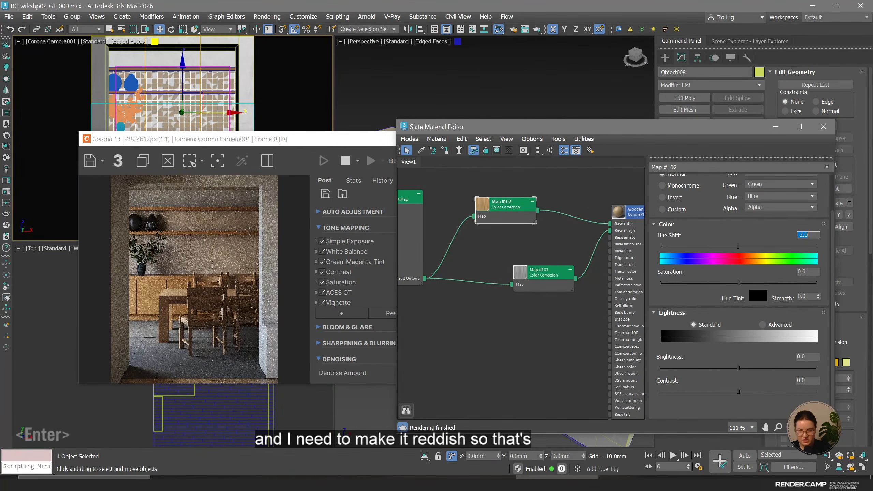
click(762, 325)
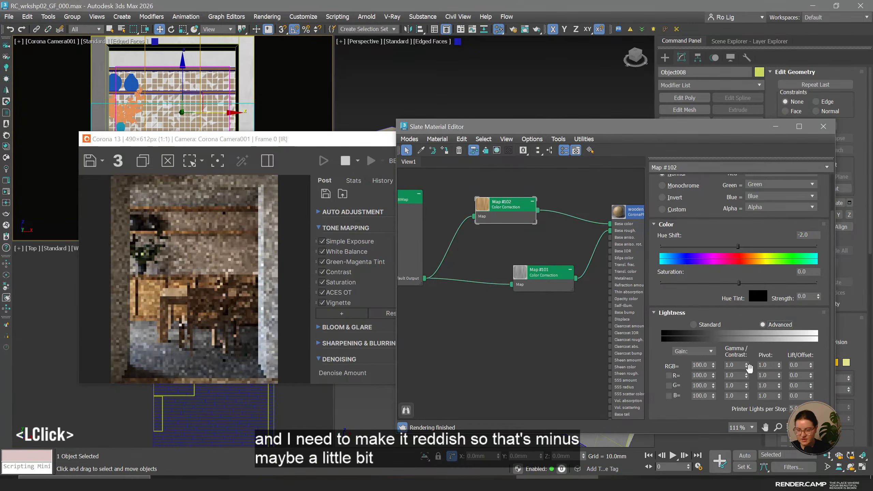
click(746, 367)
click(737, 365)
key(BackSpace)
key(Return)
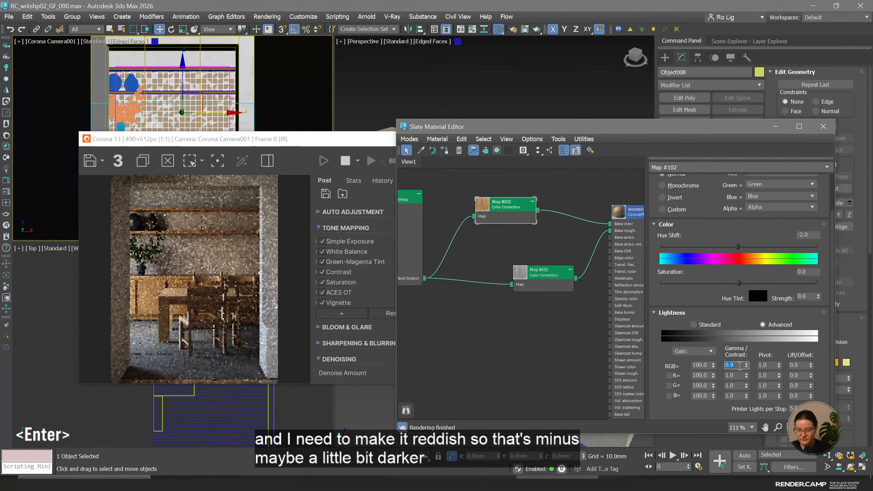
Set the floor CoronaMultiMap's Seed to 1 and check the plank arrangement in the close-up render.
drag(220, 138, 392, 181)
middle_click(164, 199)
scroll(164, 199, up, 3)
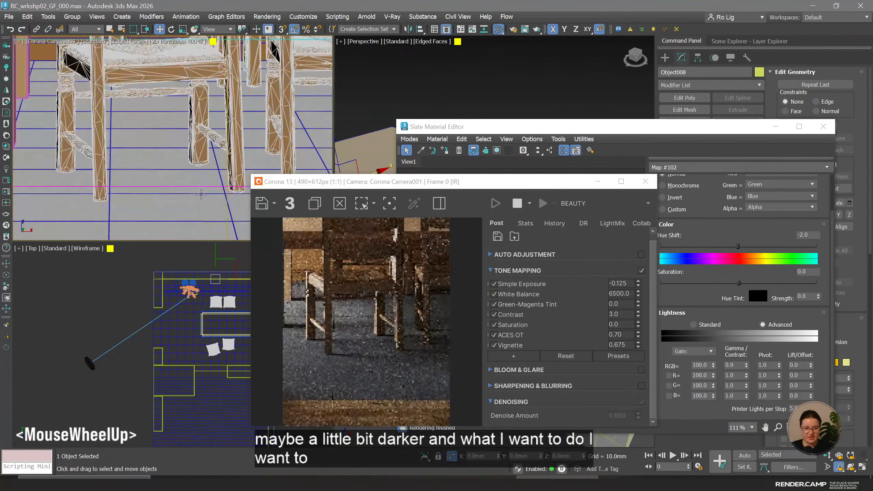
middle_drag(164, 199, 195, 99)
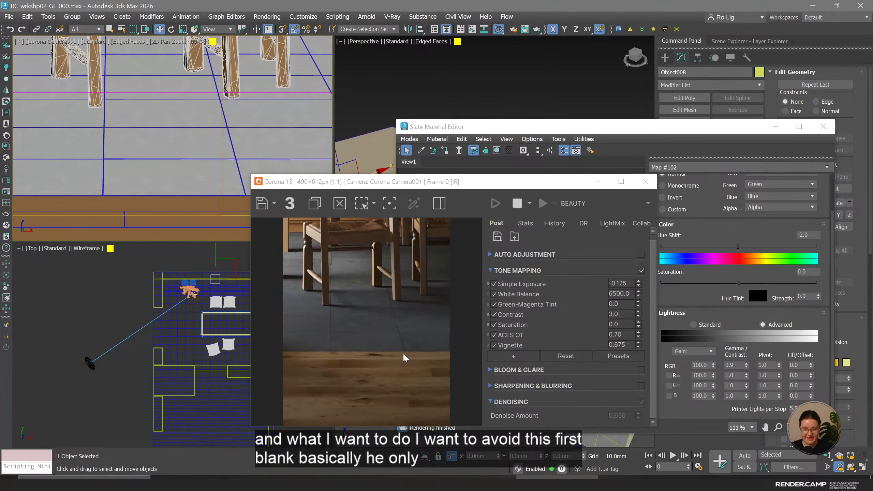
drag(492, 188, 323, 141)
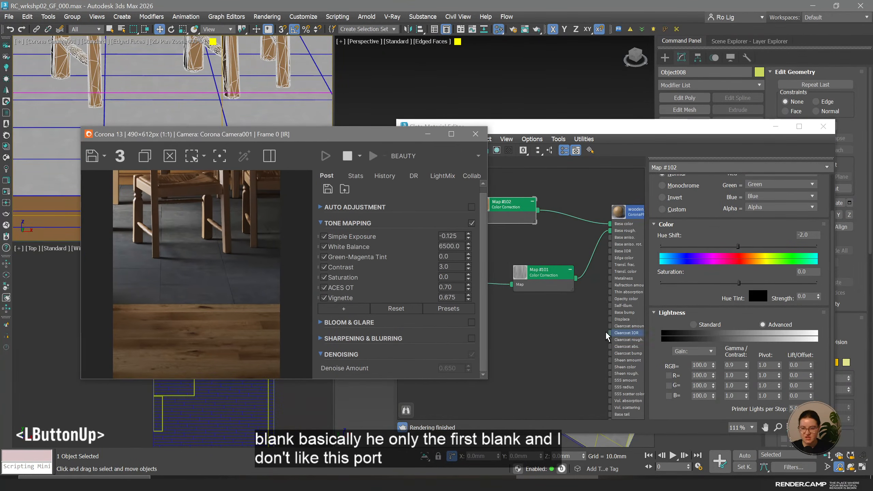
click(519, 206)
middle_drag(518, 205, 583, 201)
click(471, 203)
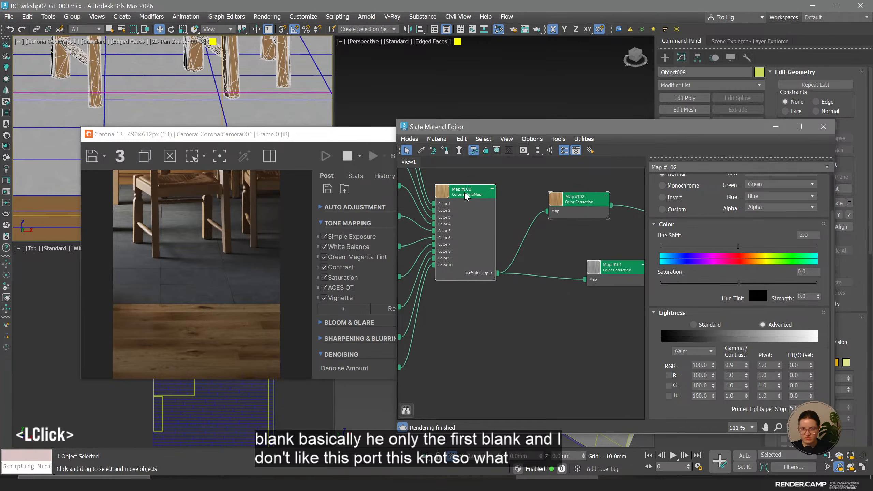
click(721, 310)
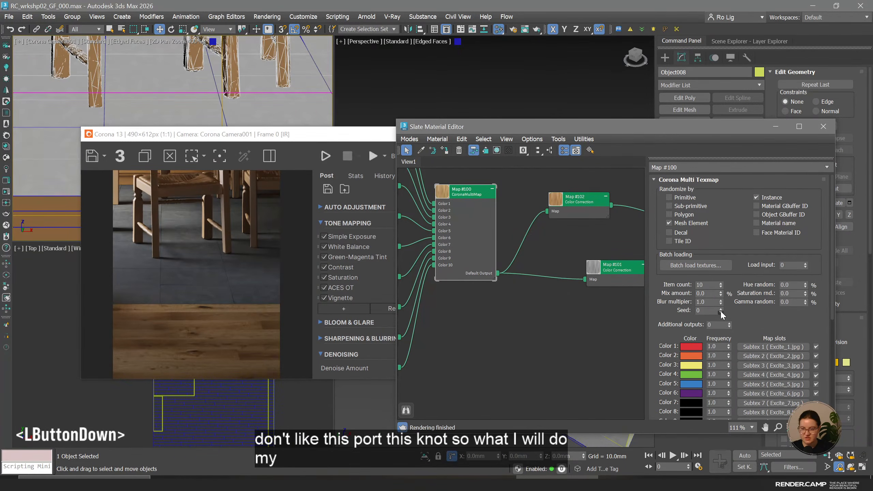
click(720, 308)
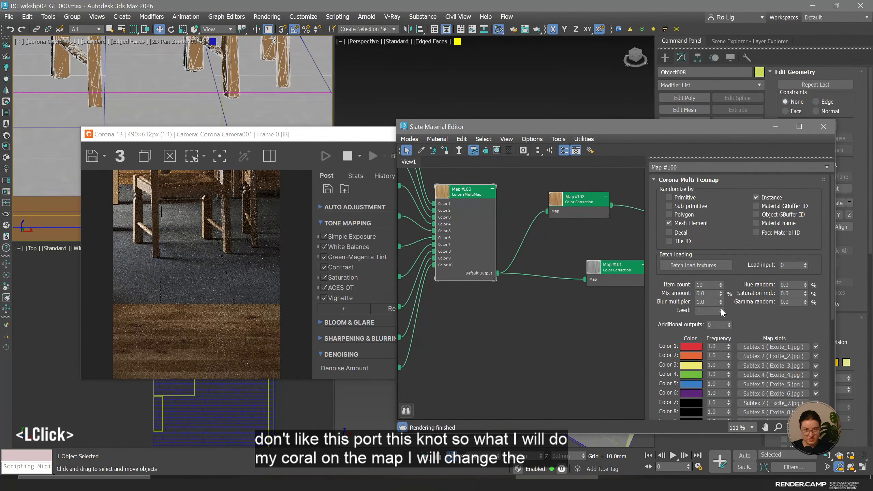
middle_click(224, 95)
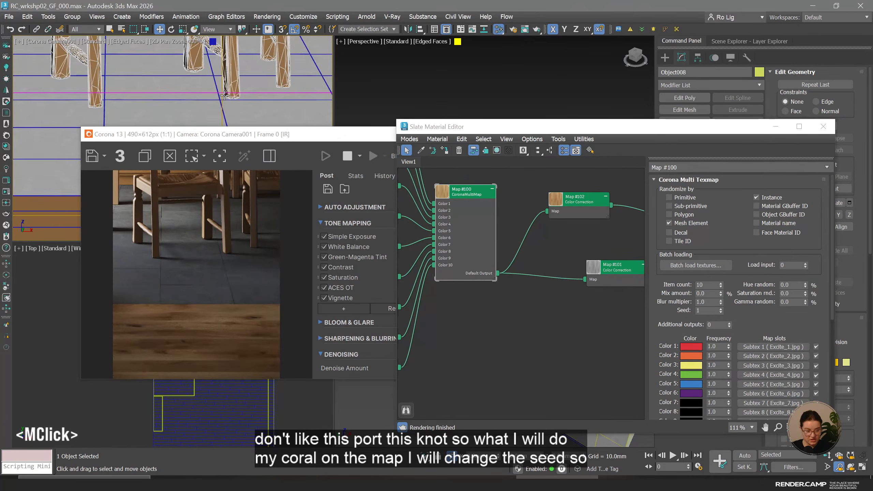
key(grave)
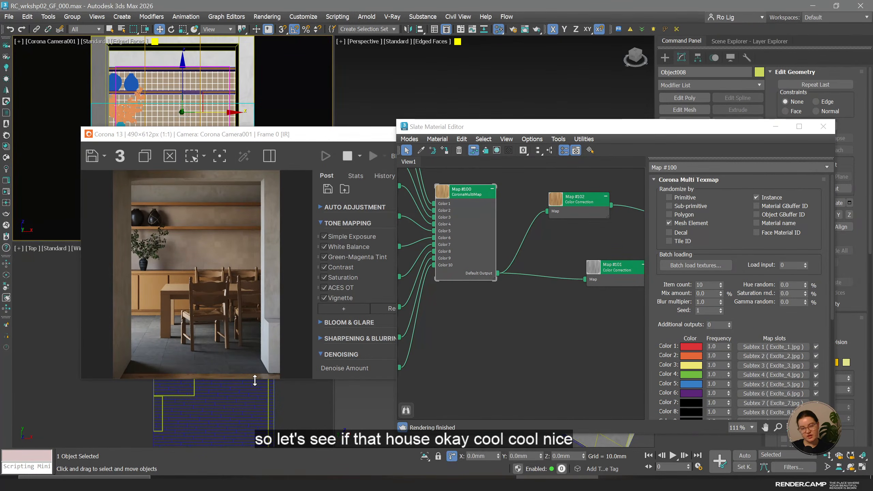
Clear all wooden floor material nodes from the Slate Material Editor view.
click(522, 364)
scroll(523, 365, down, 5)
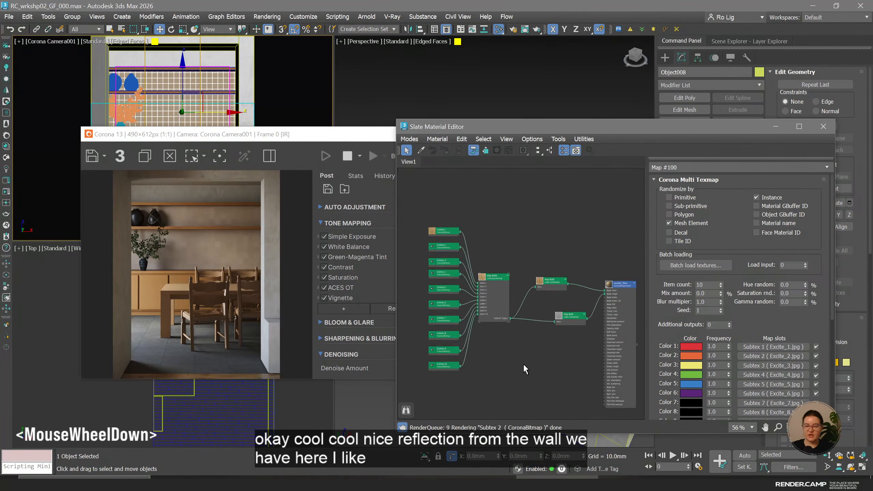
scroll(523, 364, down, 5)
middle_drag(523, 364, 472, 262)
drag(472, 263, 644, 404)
key(Delete)
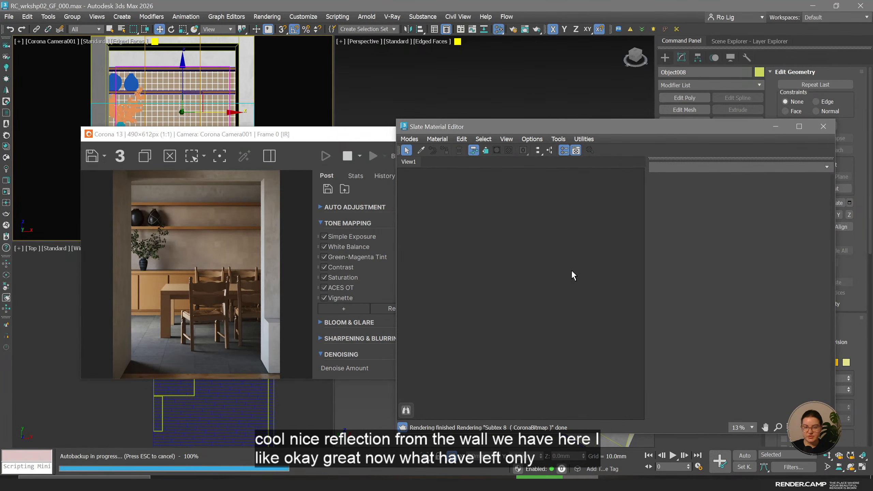
Pick the wood material from the scene into the empty Slate Material Editor view.
click(421, 150)
drag(166, 135, 282, 118)
click(396, 215)
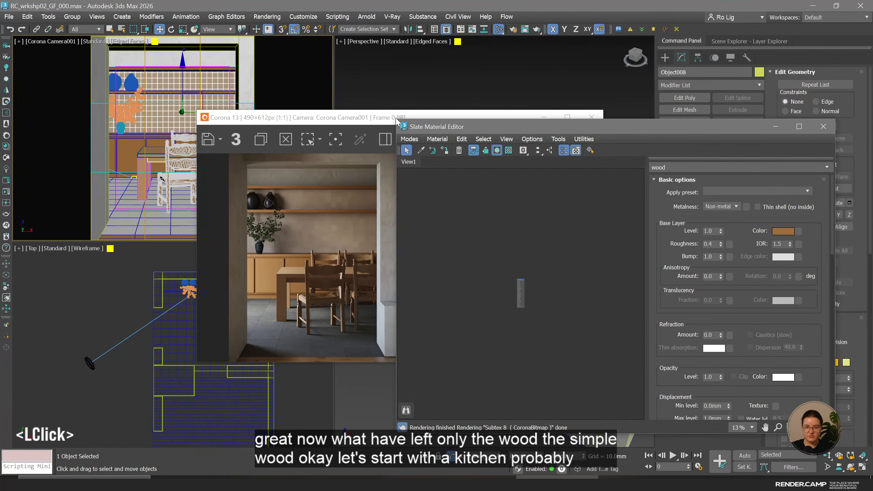
drag(388, 120, 283, 93)
middle_click(545, 256)
scroll(507, 302, up, 7)
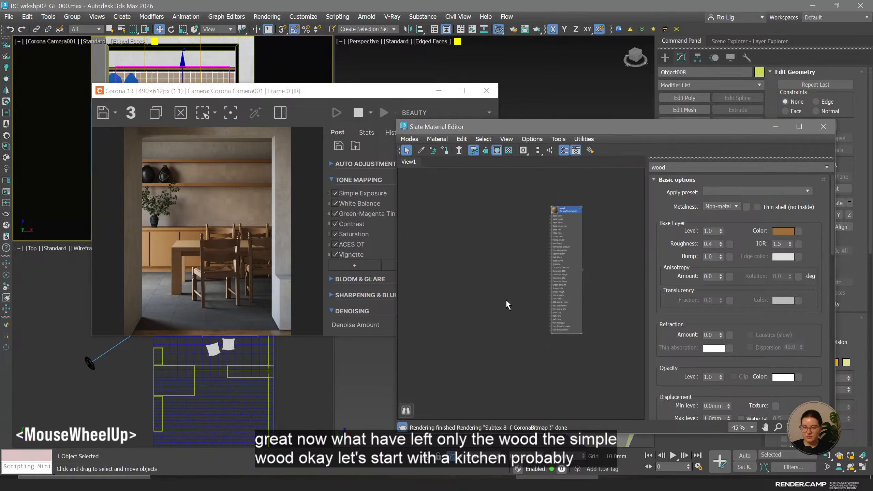
middle_drag(534, 206, 534, 213)
Switch to the maps folder in File Explorer and bring the kitchen_d texture into the Slate Material Editor view.
click(309, 477)
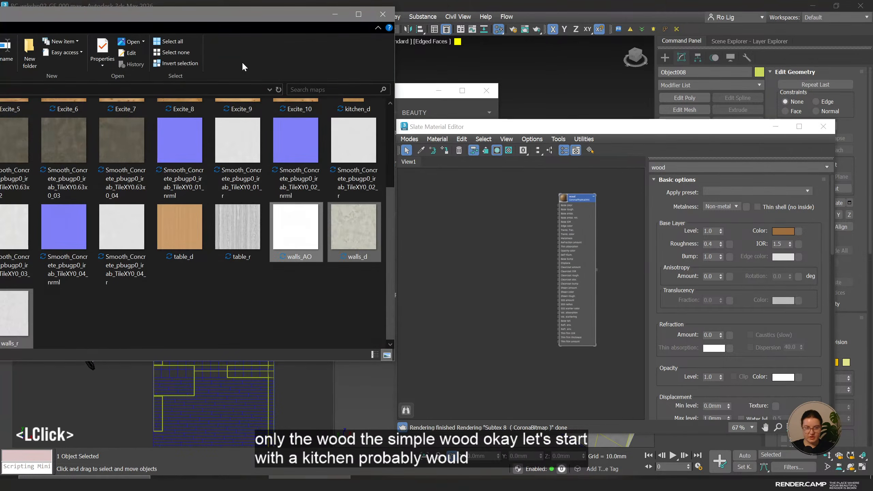
drag(194, 19, 409, 48)
scroll(607, 250, up, 3)
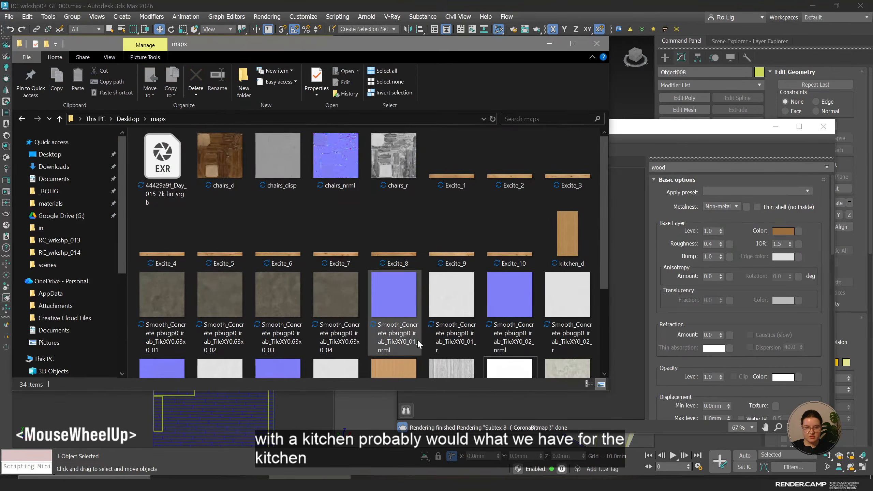
click(569, 230)
drag(499, 46, 191, 41)
drag(274, 234, 480, 249)
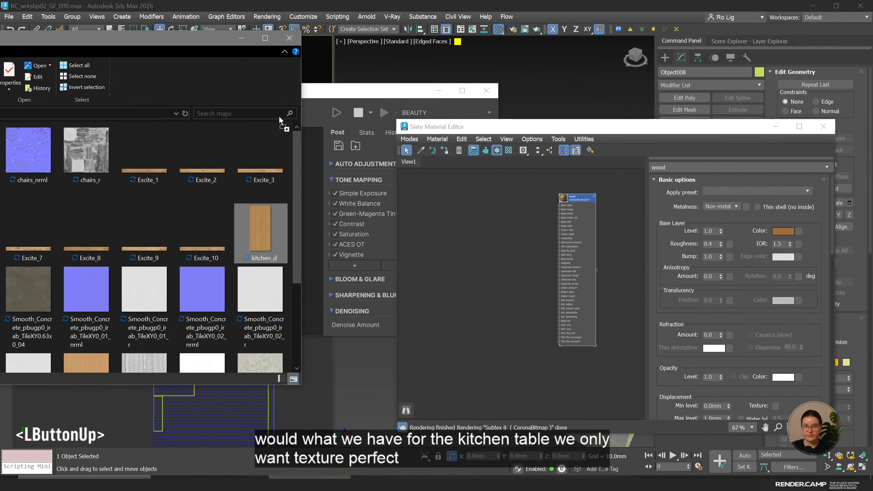
Minimize the maps folder window and feed the kitchen_d bitmap into a new Color Correction map.
click(242, 38)
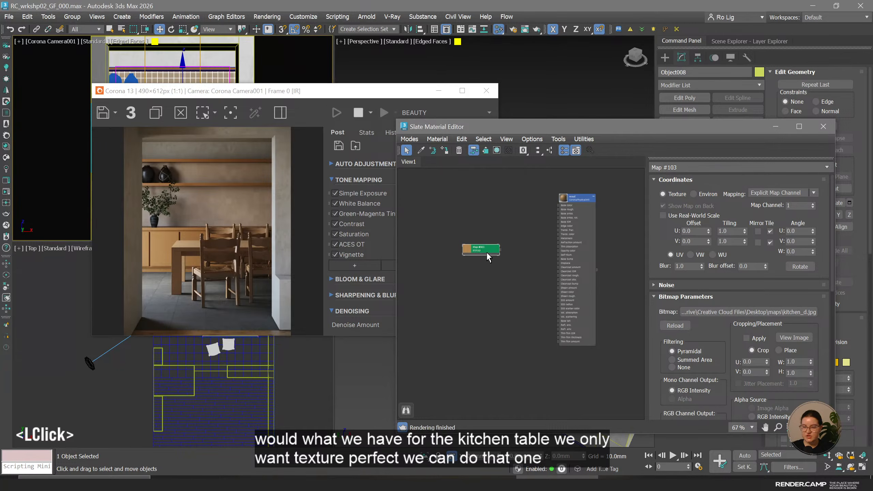
scroll(483, 249, up, 3)
middle_drag(505, 246, 464, 314)
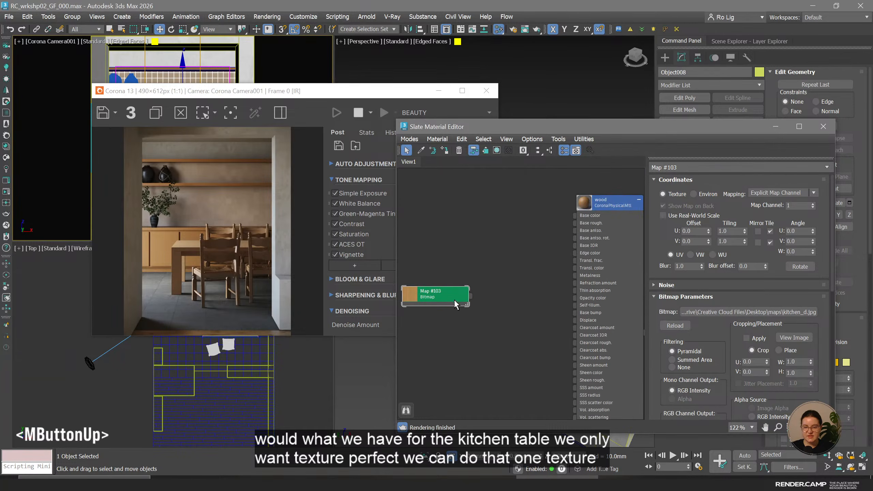
drag(471, 303, 502, 245)
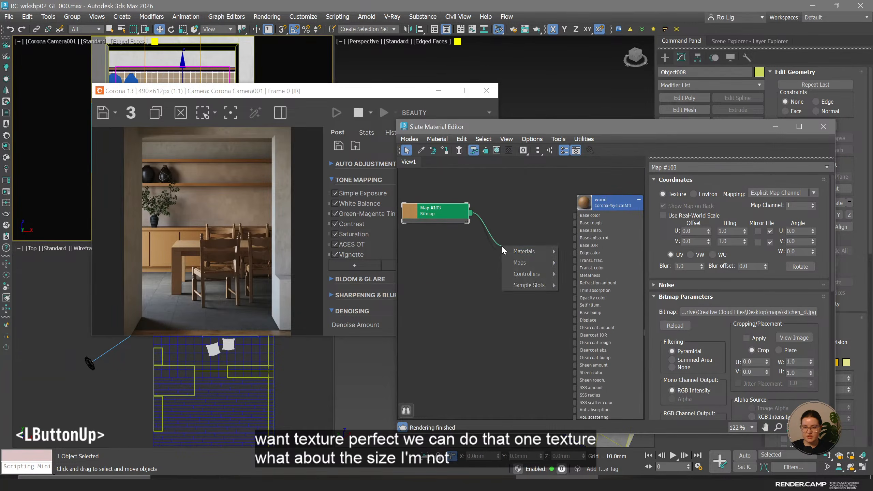
mouse_move(526, 263)
mouse_move(593, 270)
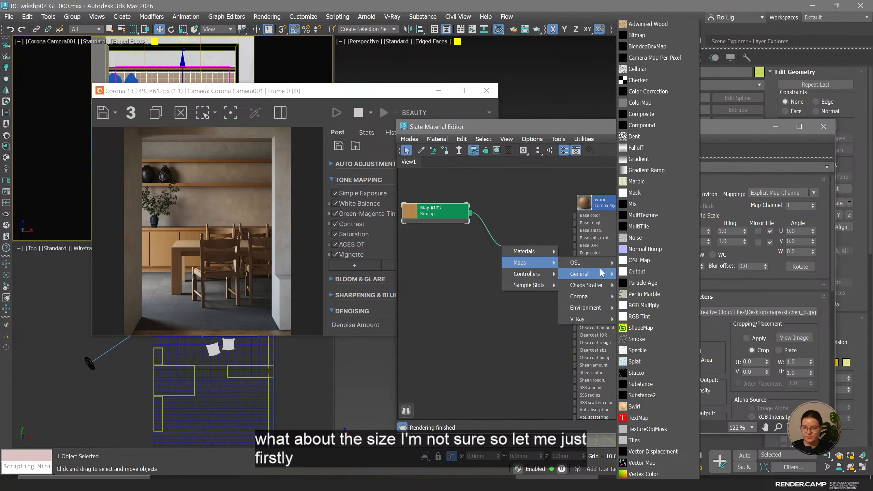
click(657, 98)
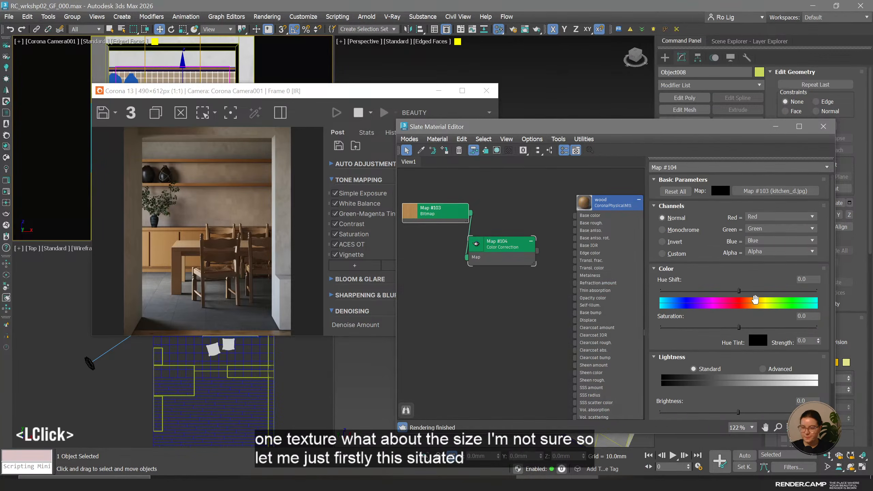
Set the Color Correction's saturation to -100 and connect it to the wood material's base roughness.
drag(740, 328, 500, 307)
drag(464, 207, 422, 209)
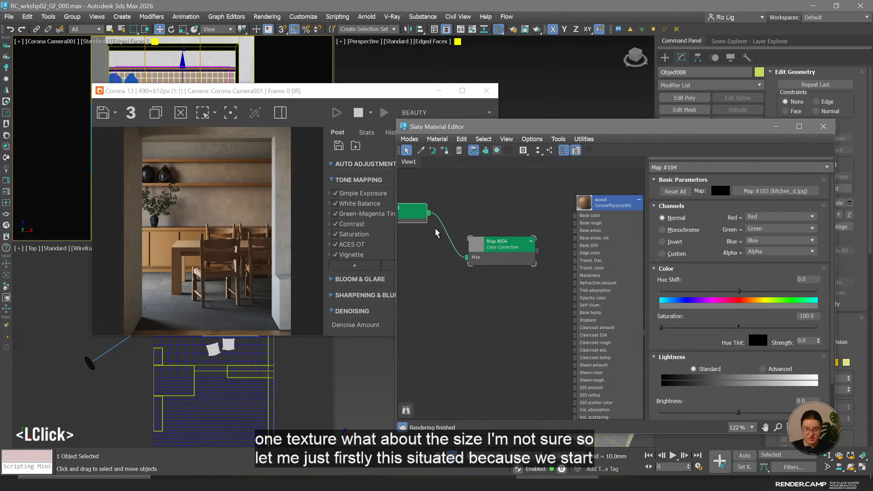
drag(537, 250, 592, 228)
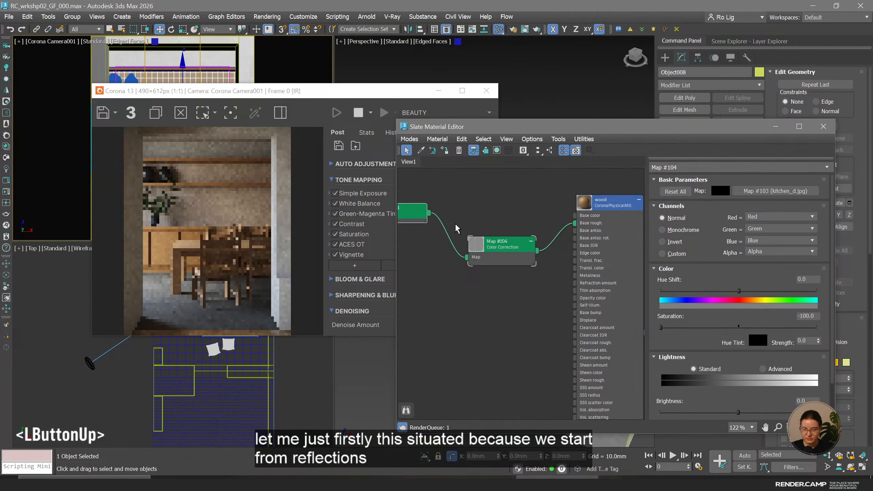
Show the kitchen_d bitmap in the shaded camera viewport and inspect the cabinet front close up for wood grain.
click(418, 215)
right_click(418, 216)
click(446, 340)
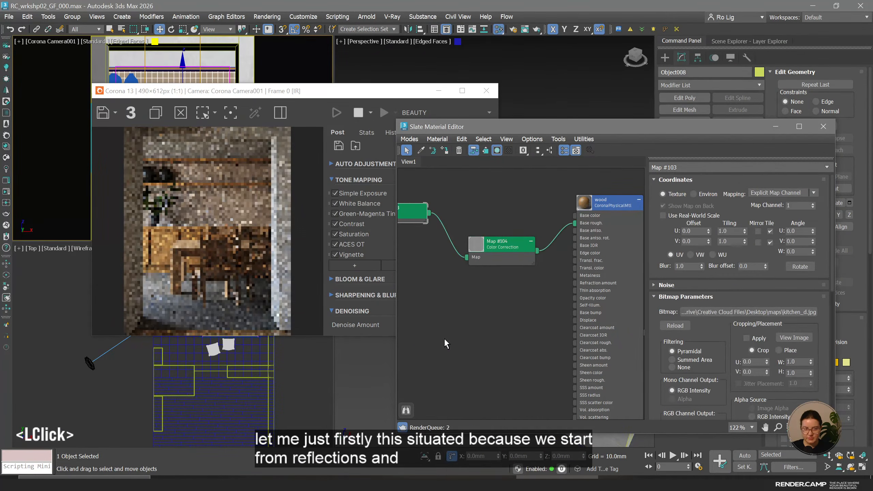
drag(169, 91, 386, 102)
key(F4)
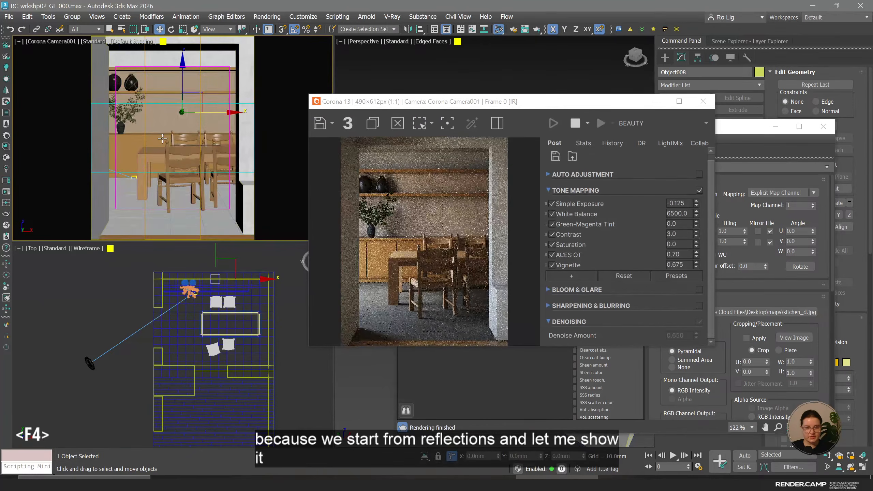
scroll(122, 156, up, 5)
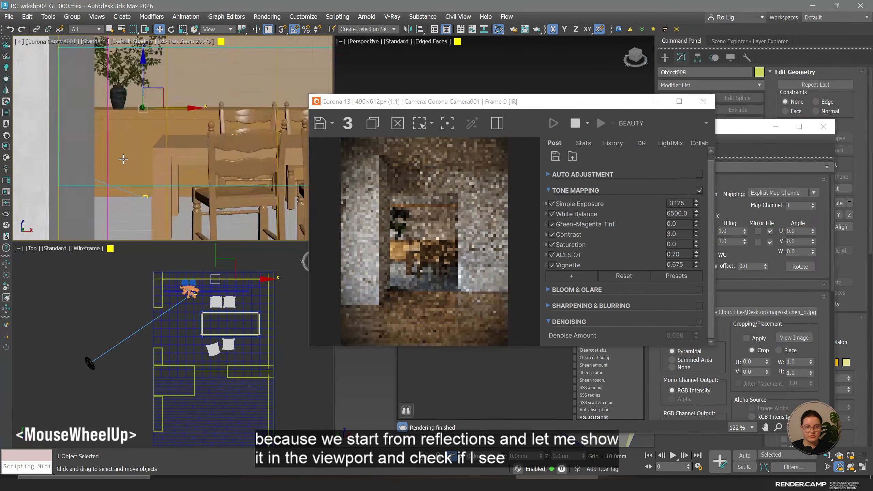
middle_drag(122, 156, 251, 144)
scroll(240, 98, up, 4)
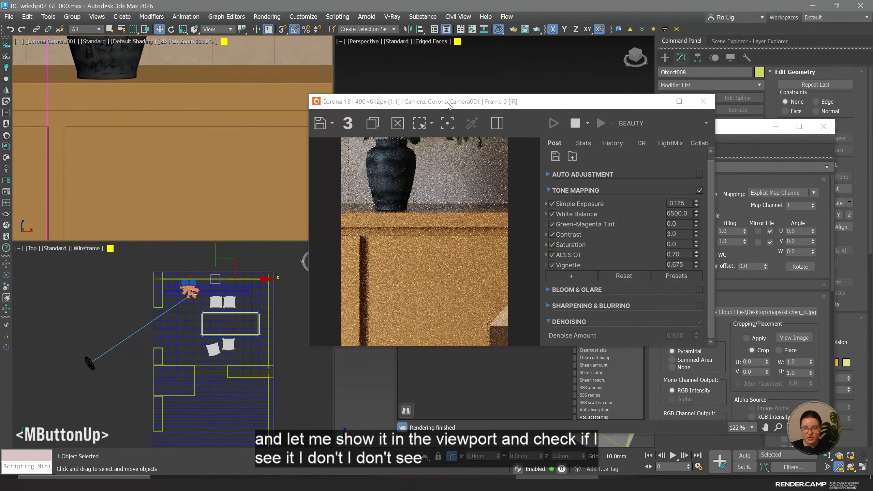
drag(449, 102, 295, 188)
middle_drag(241, 99, 164, 62)
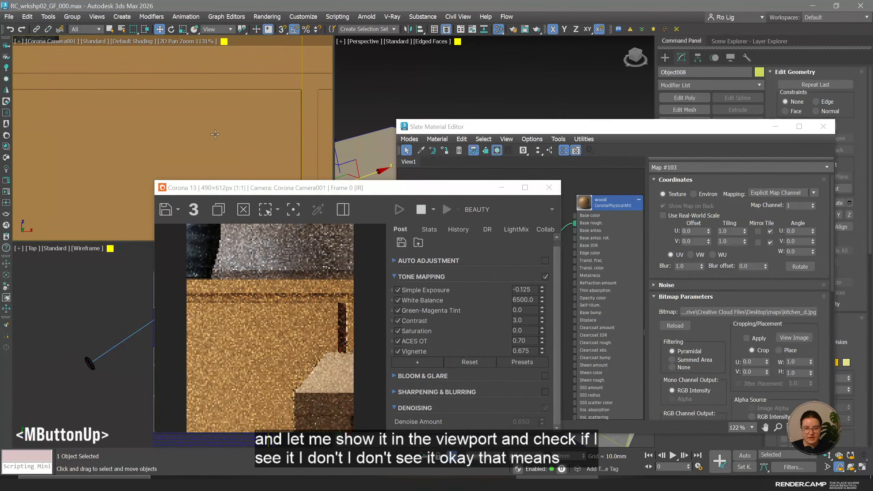
scroll(292, 88, up, 2)
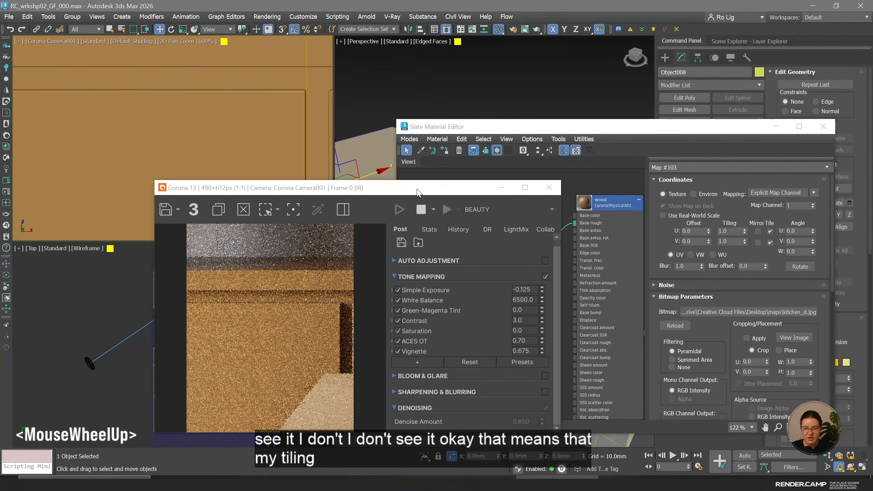
Turn on real-world scale for the kitchen_d bitmap and set its width and height to 100 mm.
drag(293, 187, 223, 111)
middle_click(542, 200)
middle_drag(542, 201, 628, 231)
click(484, 244)
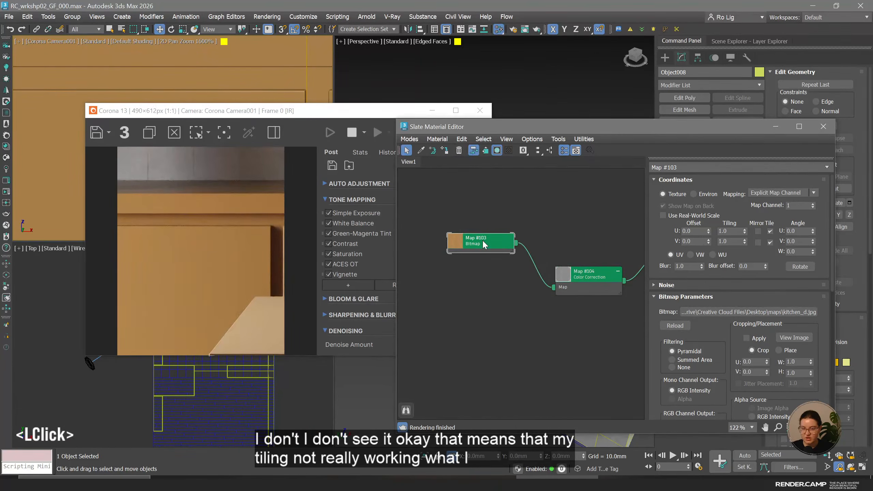
click(682, 218)
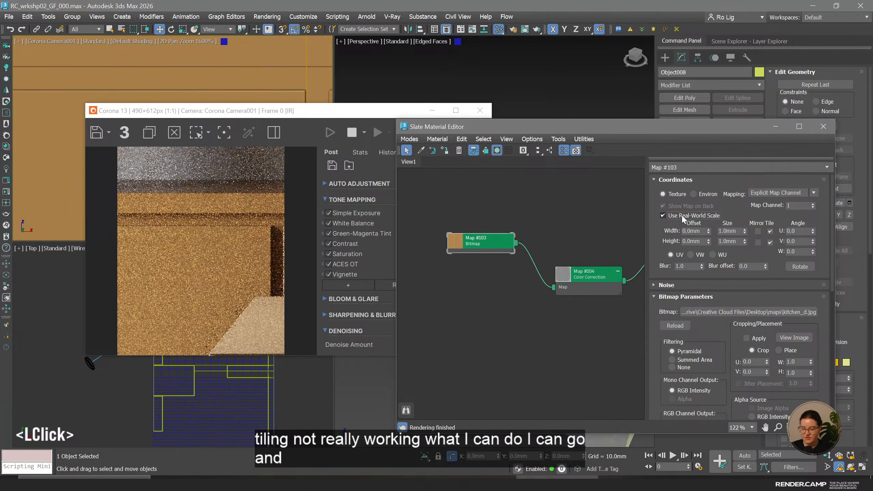
double_click(734, 240)
text(100)
double_click(731, 231)
text(100)
key(Return)
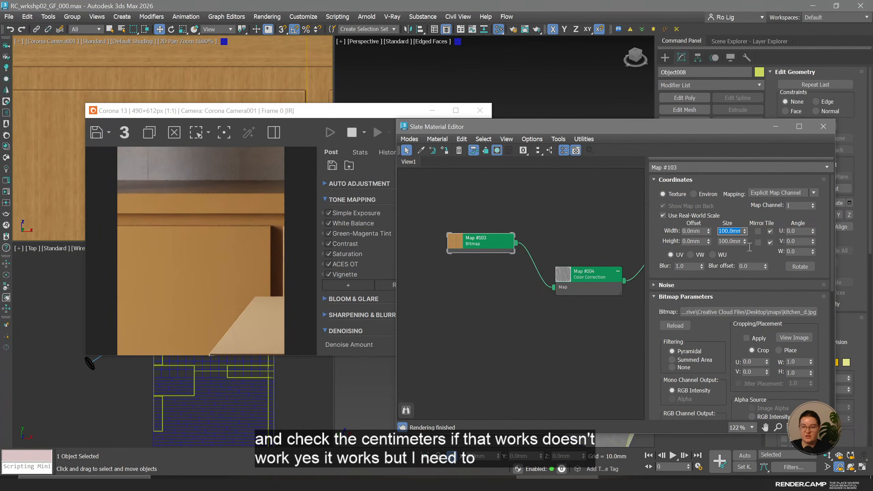
View the kitchen_d image and check its width and height in pixels.
click(802, 338)
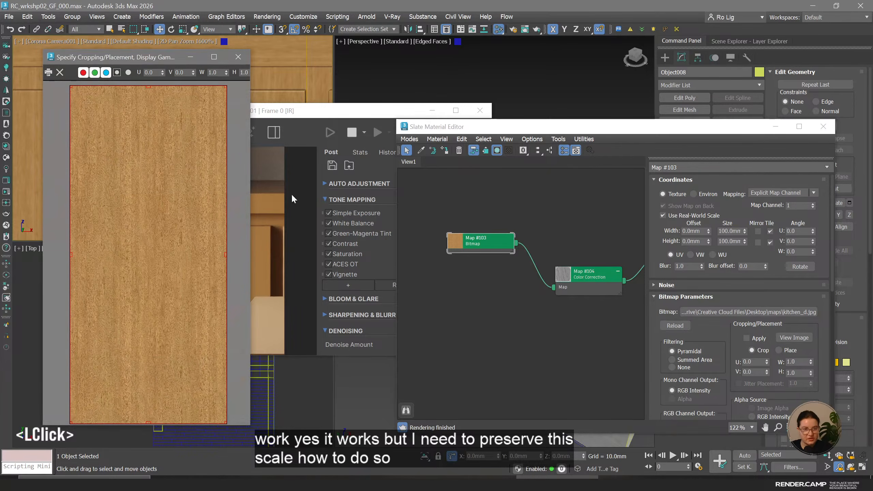
drag(250, 98, 329, 98)
click(270, 72)
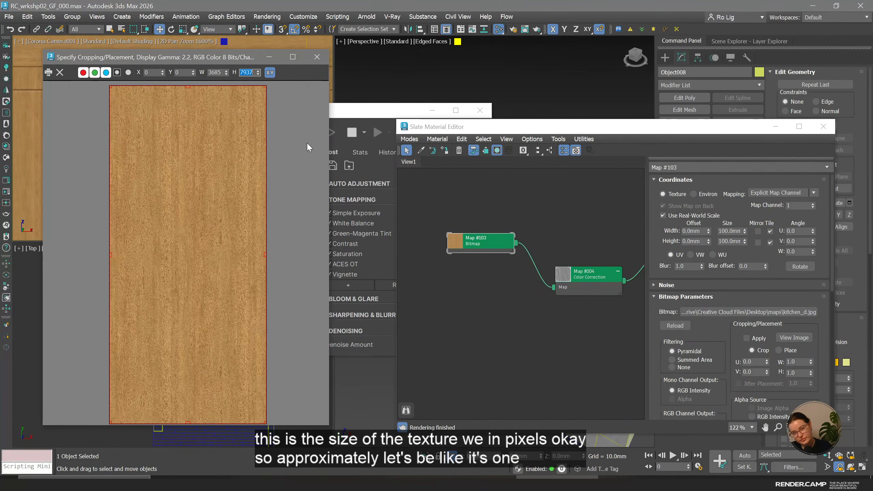
click(322, 58)
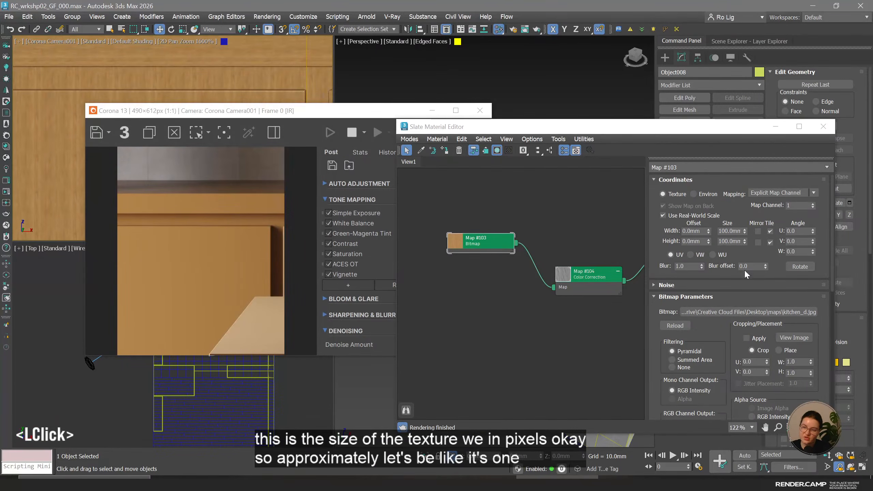
Set the kitchen_d bitmap's real-world height to 2200 mm.
double_click(732, 229)
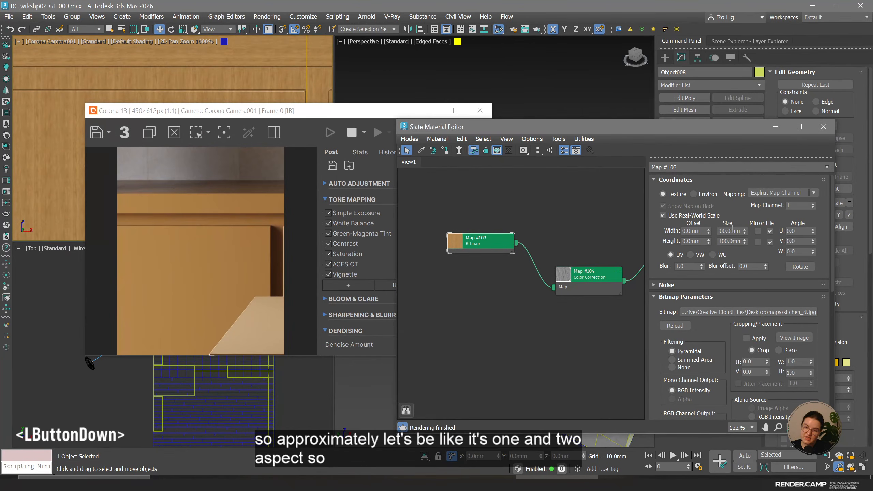
double_click(731, 242)
text(2)
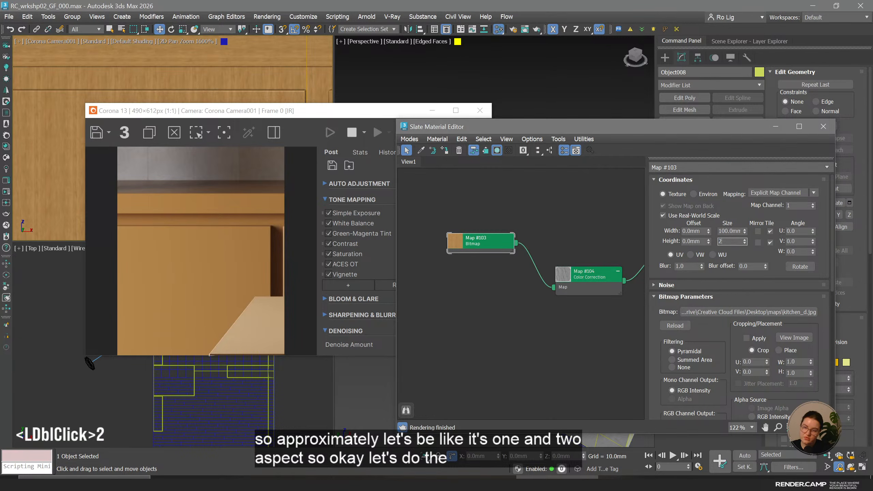
text(200)
key(Return)
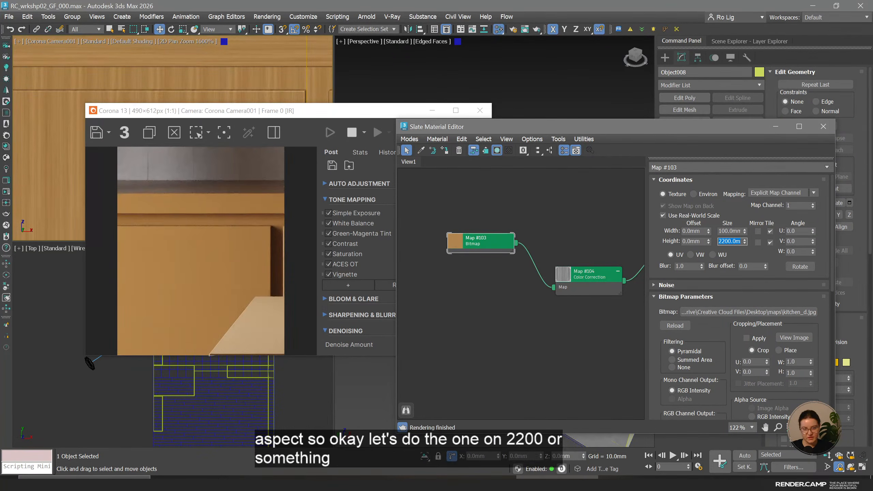
Display the CESSENTIAL_Reflect pass in the Corona render and examine the wood reflections on the cabinet front.
click(269, 186)
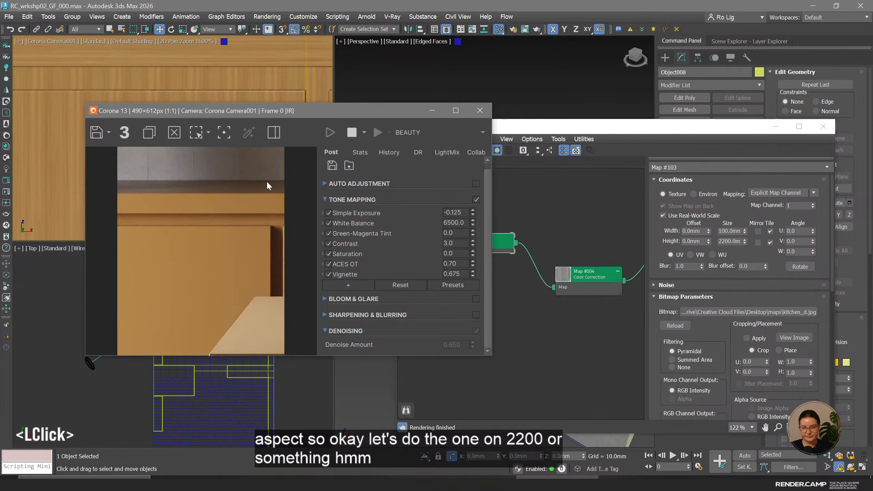
click(412, 133)
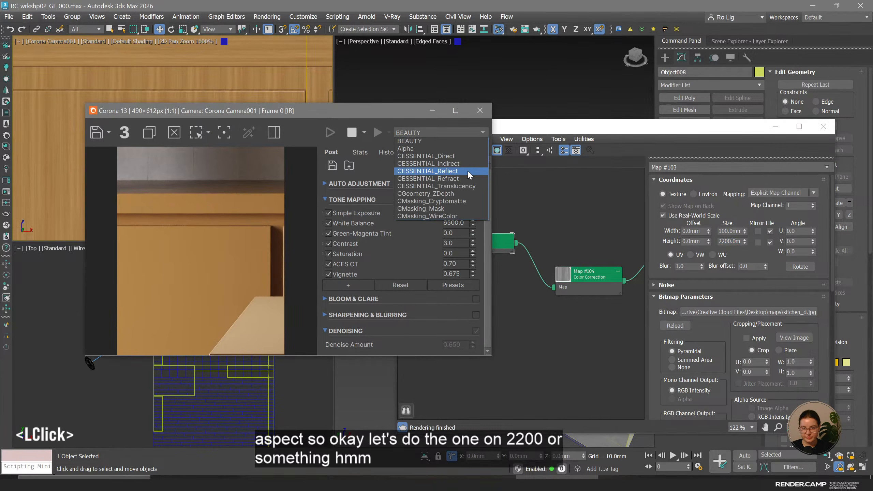
click(467, 170)
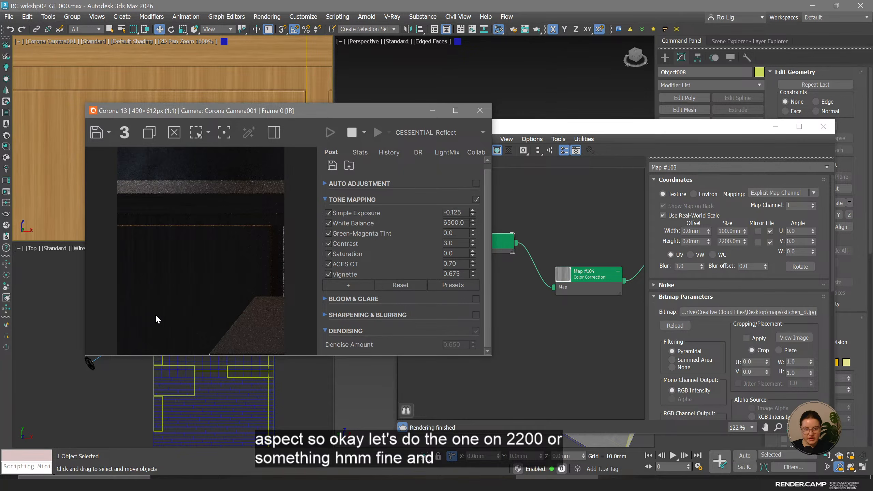
drag(245, 119, 380, 137)
scroll(166, 103, down, 5)
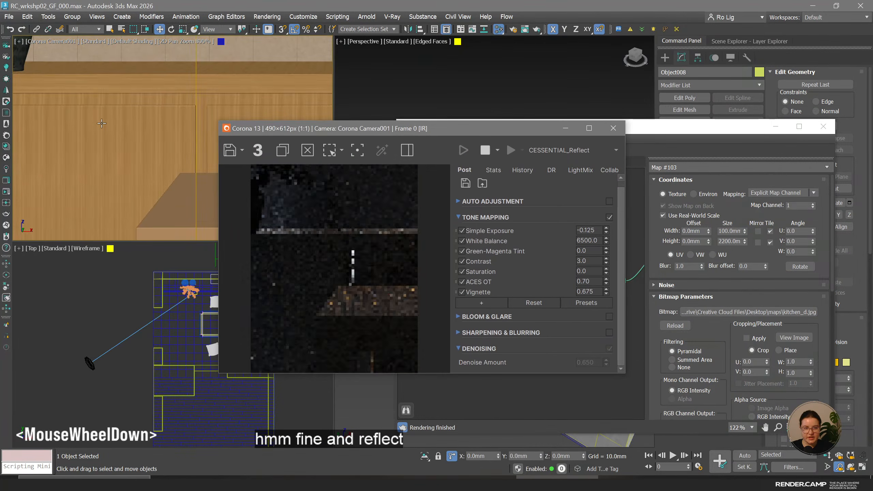
middle_drag(166, 107, 162, 104)
scroll(142, 134, up, 3)
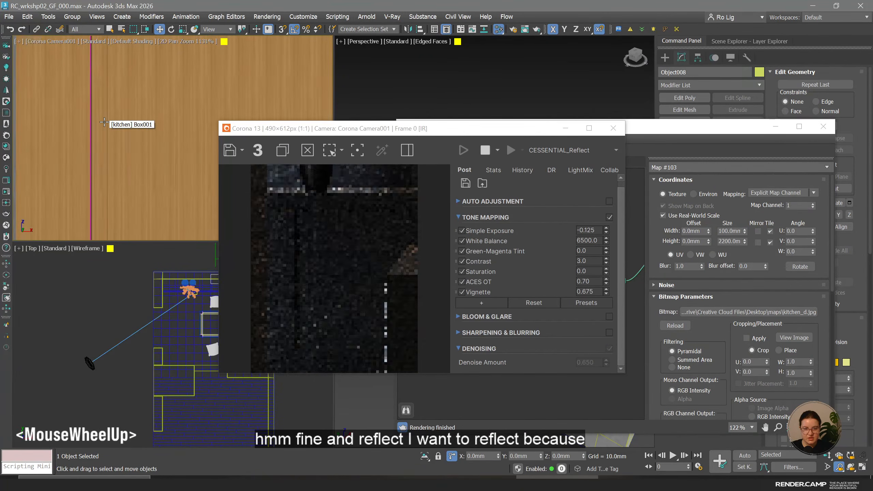
drag(426, 133, 278, 149)
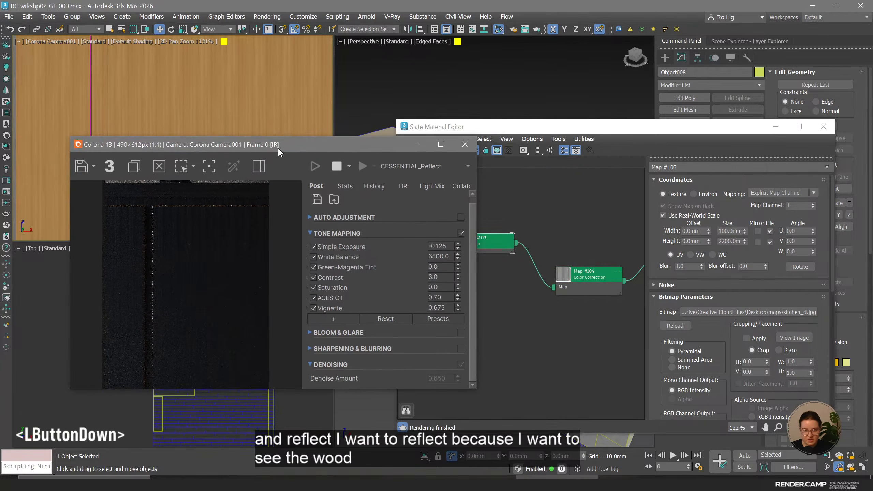
Insert an Output map between the Color Correction and the wood's base roughness, keeping the old map as sub-map.
click(574, 304)
middle_drag(592, 295, 428, 303)
click(453, 285)
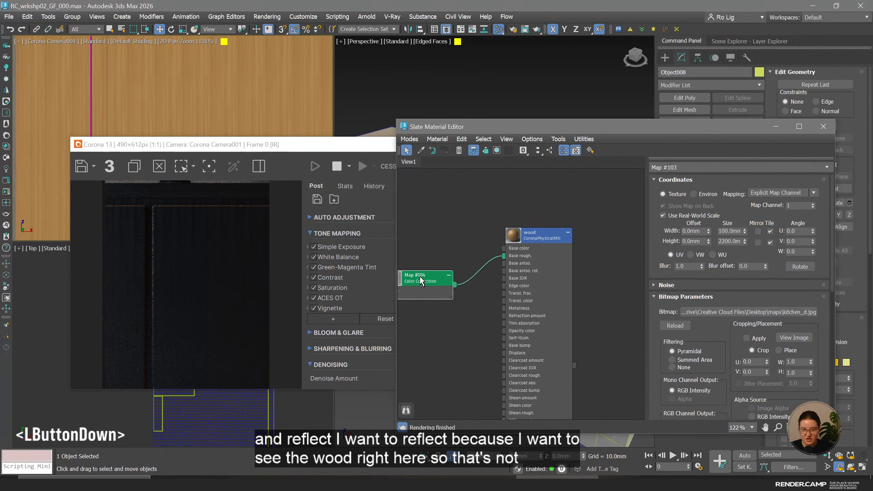
right_click(473, 267)
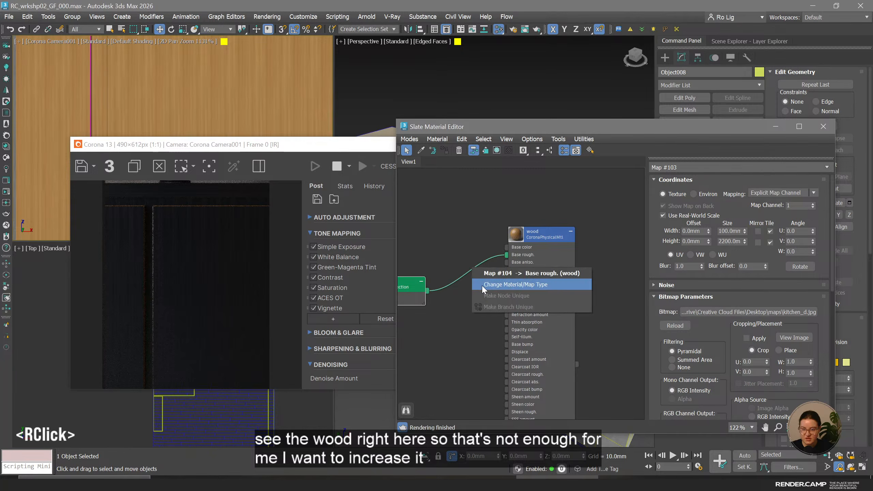
click(481, 285)
scroll(473, 206, down, 1)
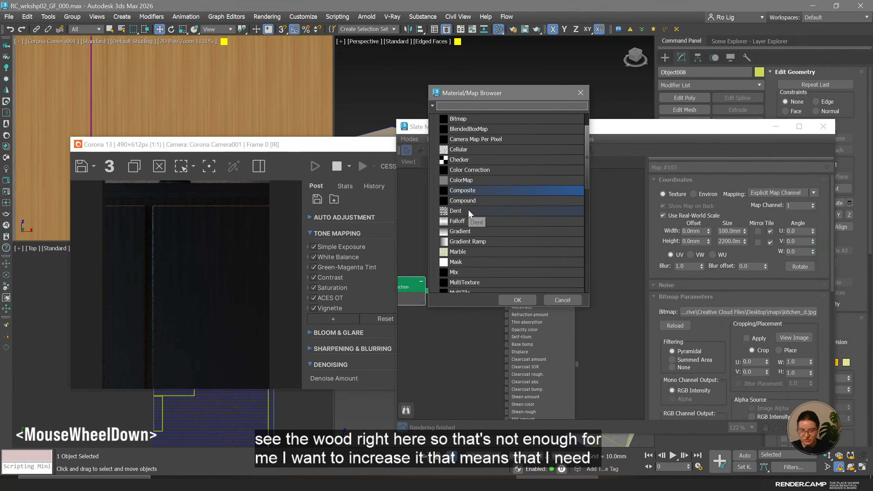
scroll(467, 209, down, 3)
double_click(462, 284)
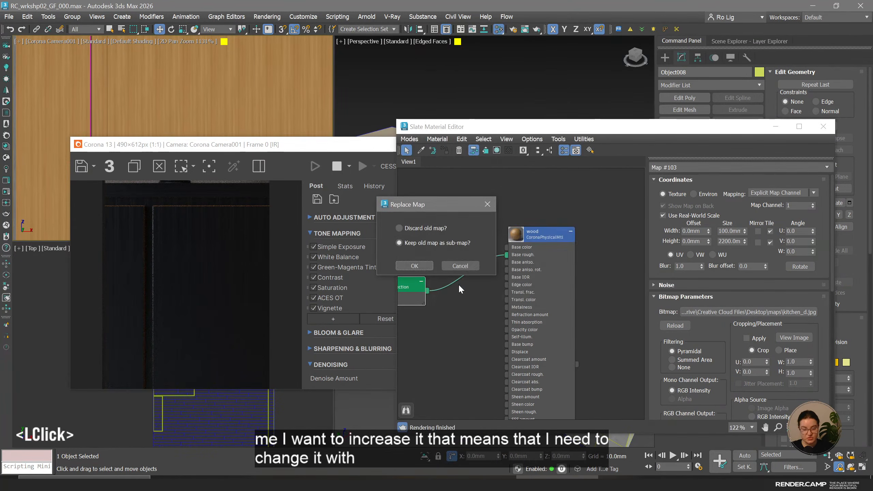
click(414, 265)
middle_drag(403, 287, 492, 281)
click(491, 281)
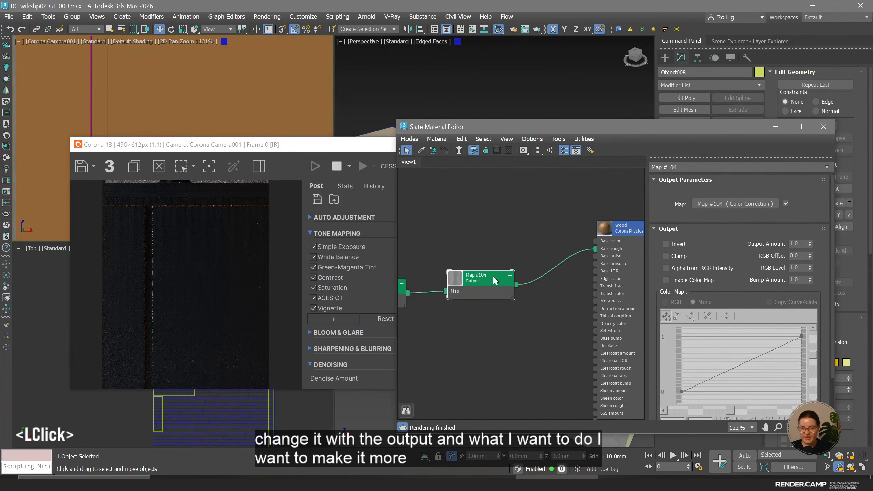
Enable the Output map's color map and bend its curve upward by pulling the white end point's Bezier handle inward to lighten the roughness.
click(691, 280)
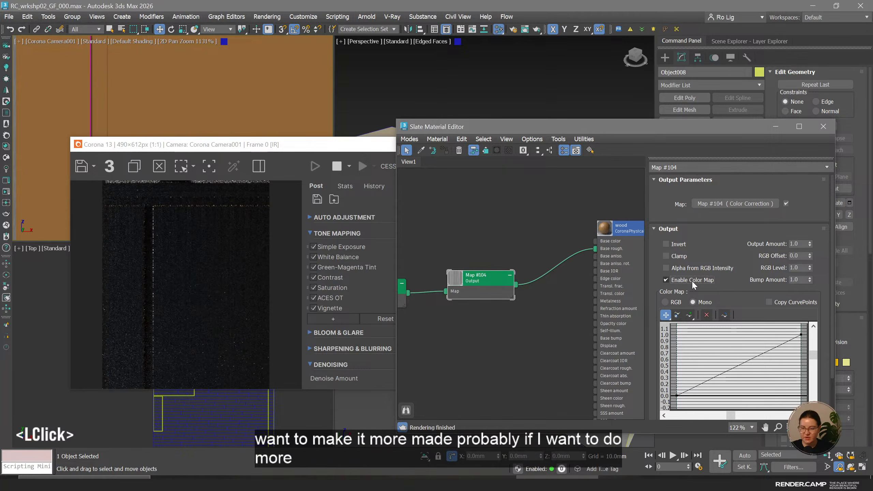
right_click(800, 335)
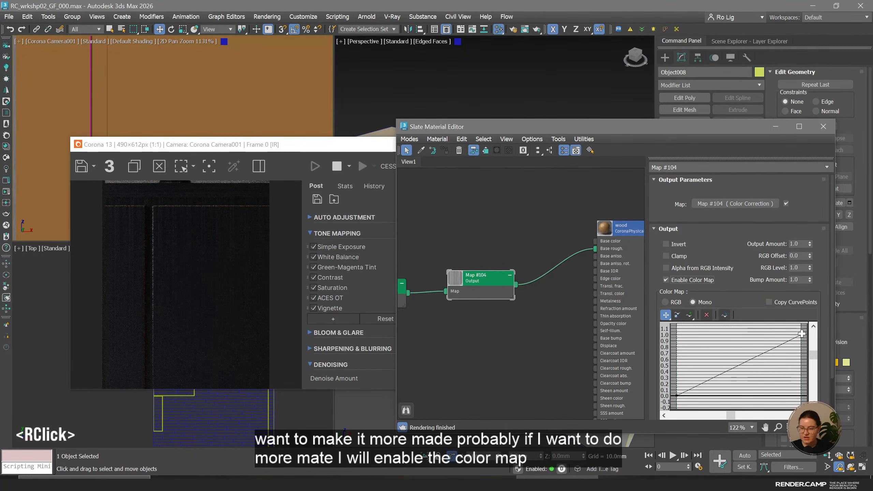
click(812, 362)
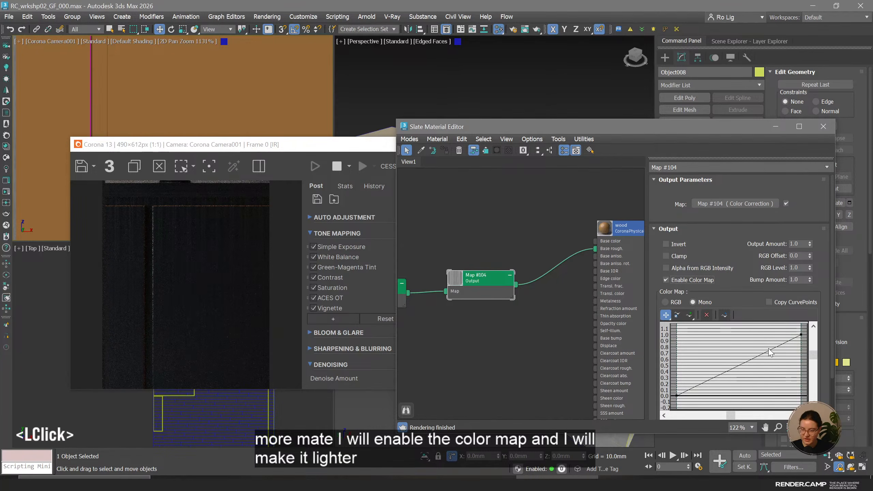
drag(771, 351, 731, 333)
click(732, 333)
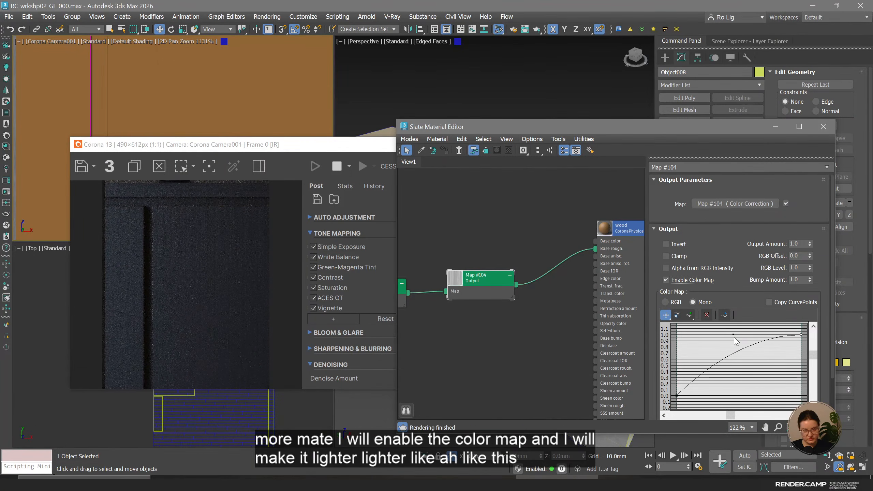
Examine the wood texture on the cabinet front in the camera view and open the kitchen_d bitmap's settings.
middle_drag(475, 289, 556, 285)
right_click(432, 286)
click(476, 153)
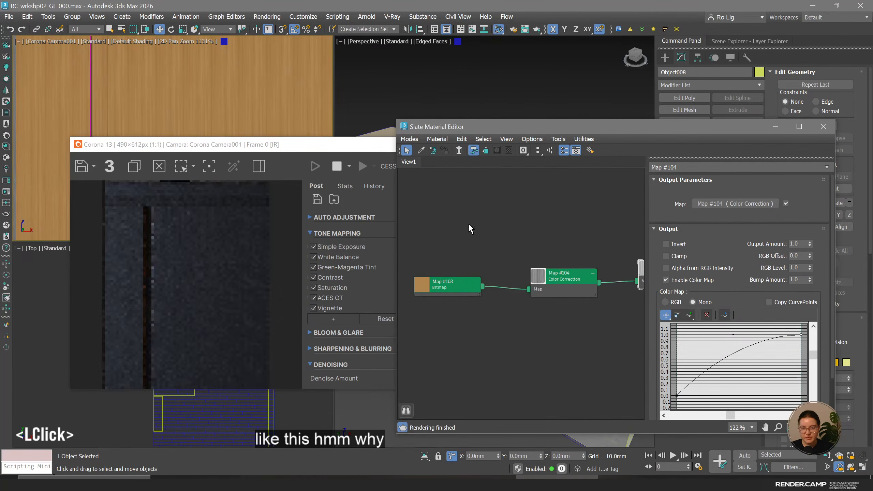
scroll(191, 71, down, 2)
middle_drag(196, 90, 213, 104)
scroll(222, 99, up, 3)
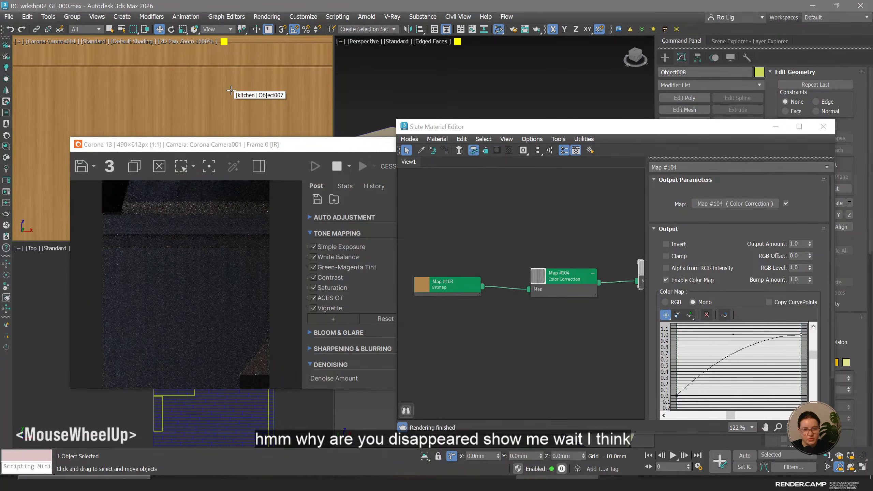
click(464, 291)
double_click(465, 287)
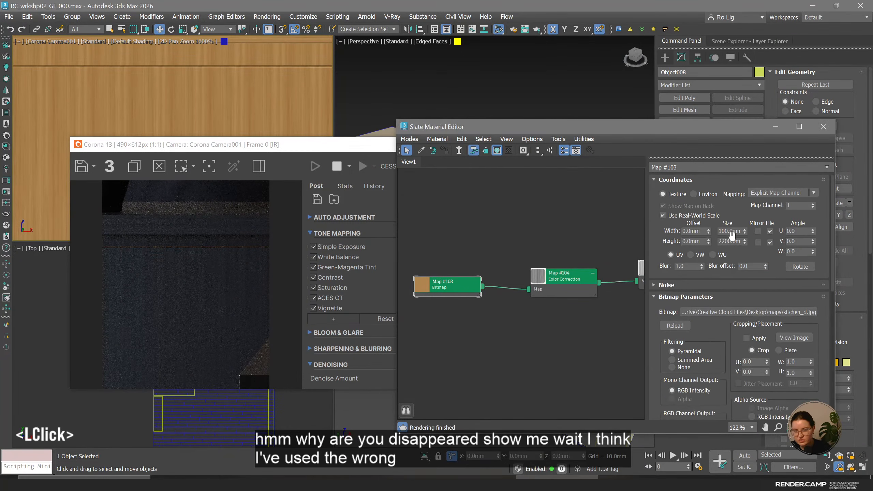
double_click(730, 241)
text(1000)
double_click(730, 231)
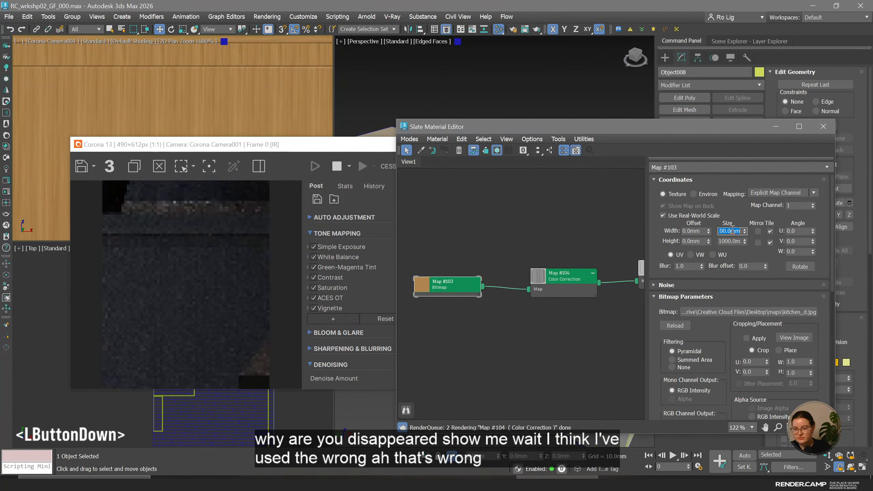
text(20)
key(BackSpace)
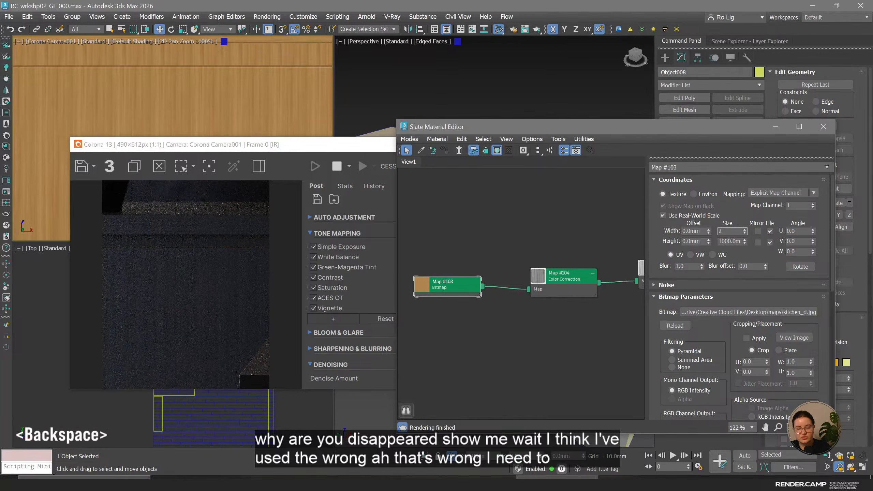
double_click(732, 230)
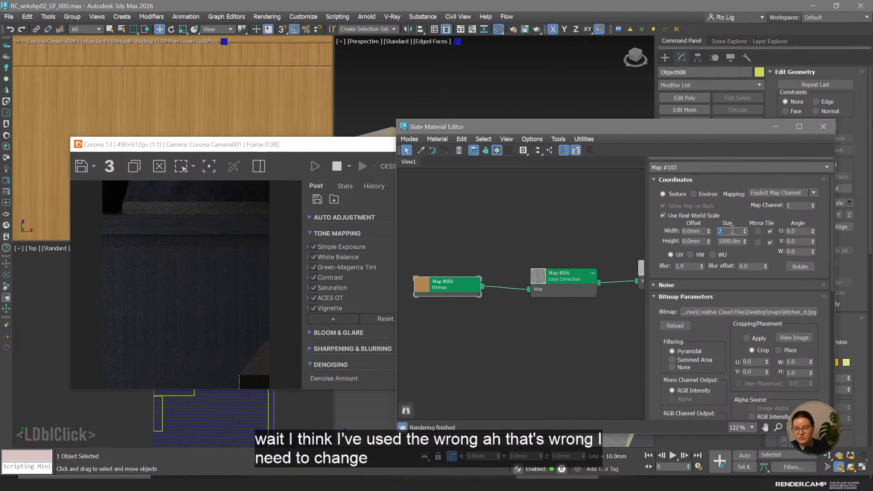
Set the kitchen_d bitmap's real-world size to 1000 mm wide and 2200 mm high.
double_click(732, 240)
double_click(731, 241)
text(20)
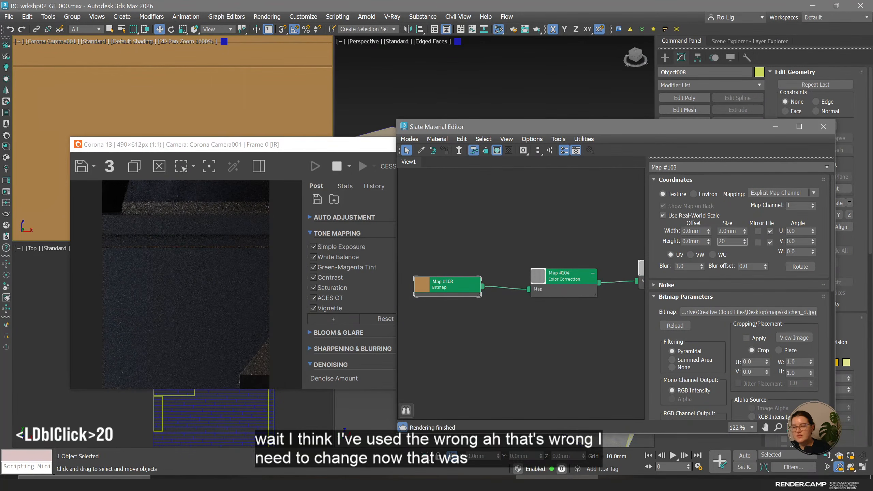
key(BackSpace)
text(200)
double_click(731, 231)
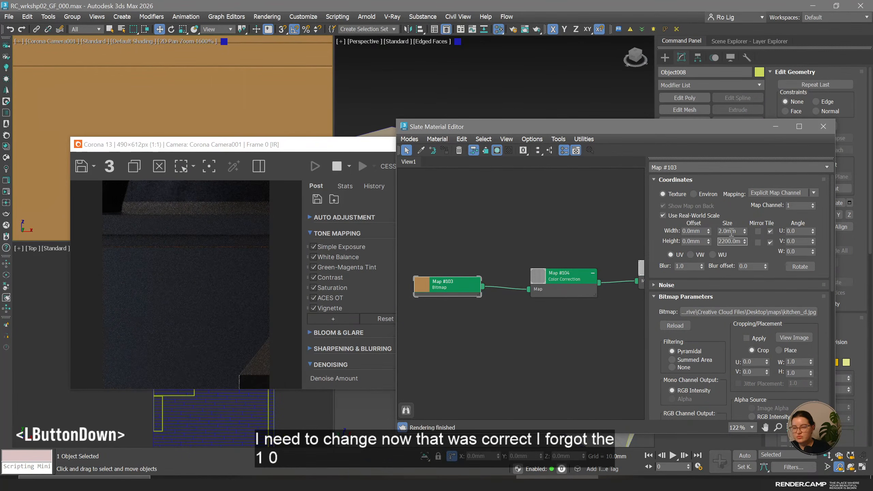
text(10)
key(Return)
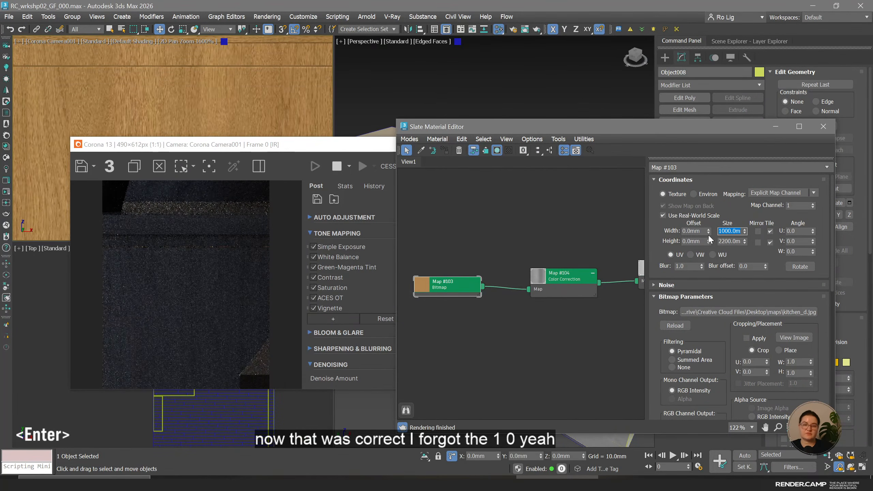
Make the Output curve's black start point a Bezier corner and lower its handle slightly to flatten the curve's dark end.
scroll(219, 73, down, 1)
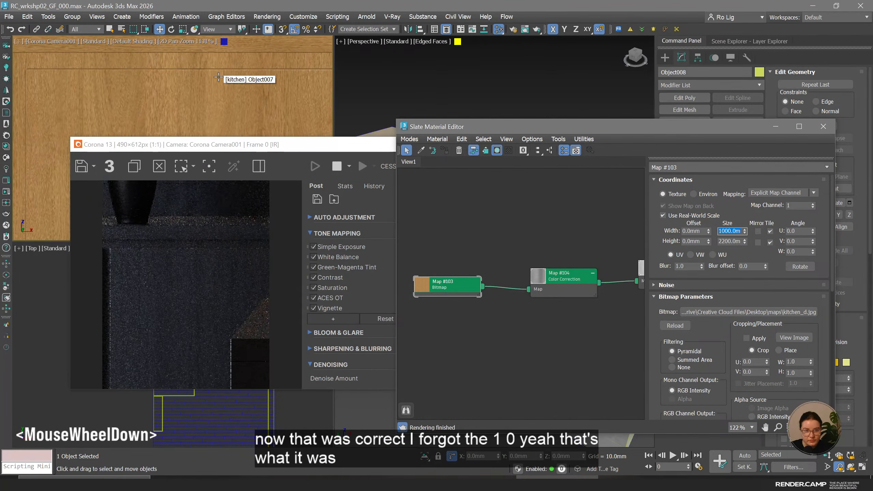
middle_drag(232, 98, 240, 93)
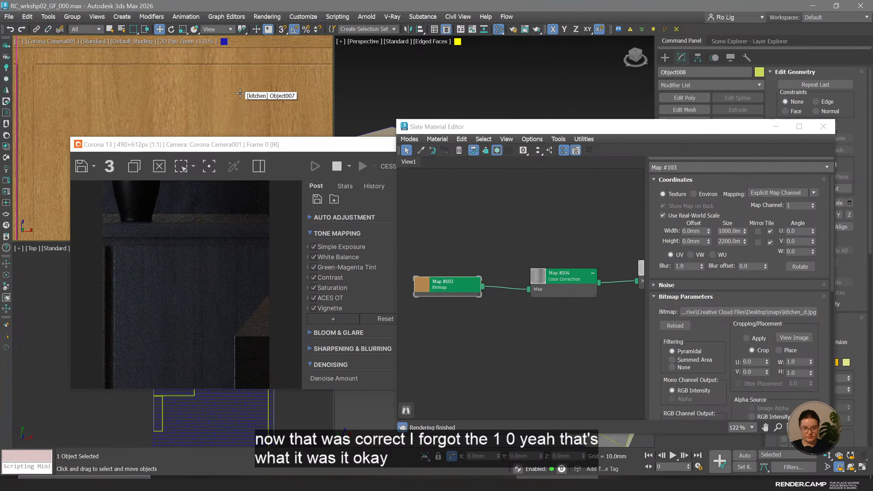
middle_drag(239, 93, 248, 55)
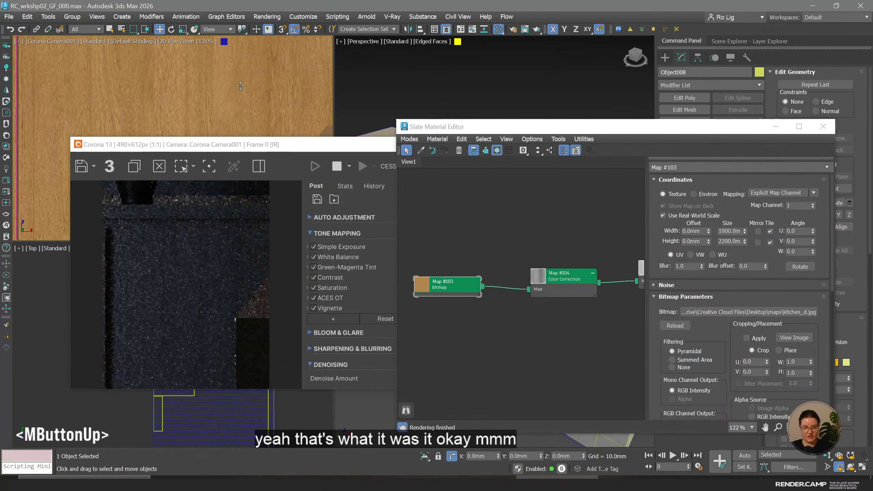
scroll(230, 98, down, 1)
middle_drag(586, 302, 499, 295)
click(475, 272)
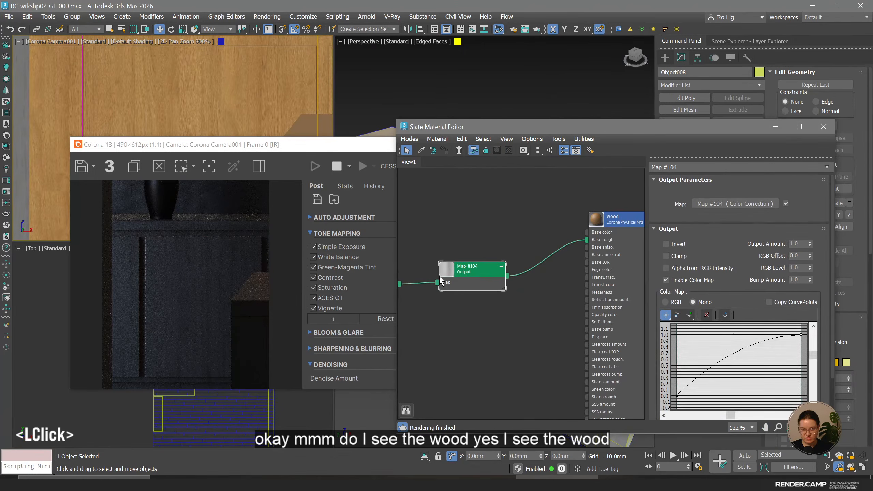
scroll(432, 285, up, 2)
right_click(676, 396)
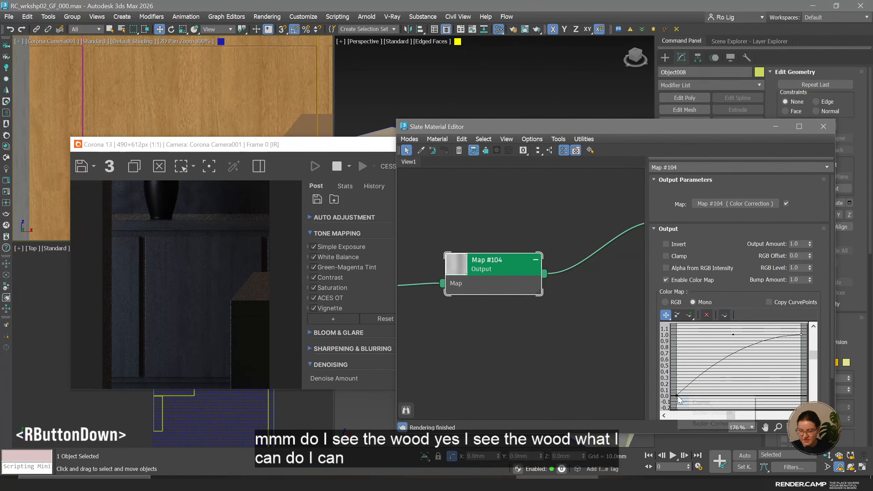
click(710, 423)
drag(707, 381, 700, 388)
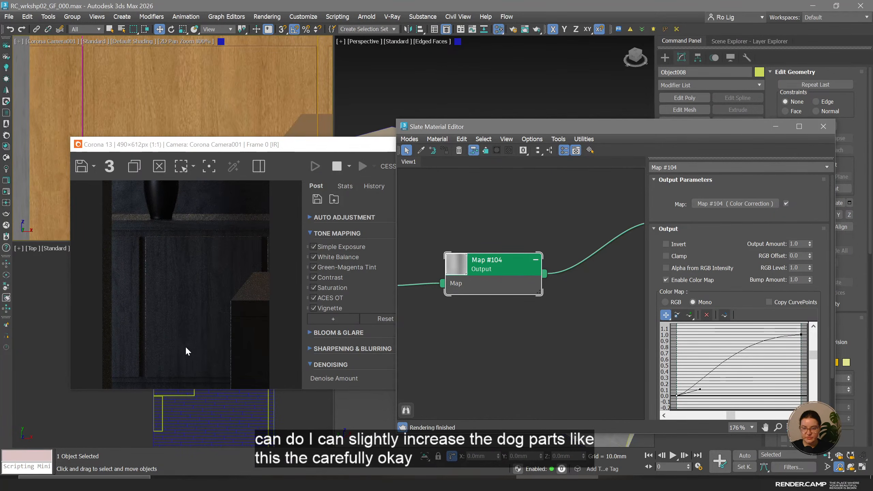
Add a second Color Correction map fed by the kitchen_d bitmap and connect it to the wood material's base color.
scroll(461, 292, down, 8)
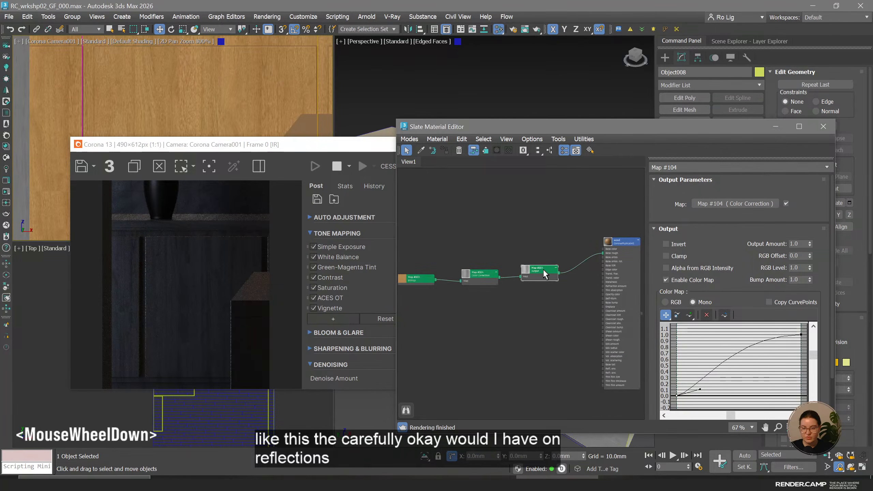
middle_drag(461, 282, 462, 303)
drag(429, 303, 509, 226)
mouse_move(543, 243)
mouse_move(616, 255)
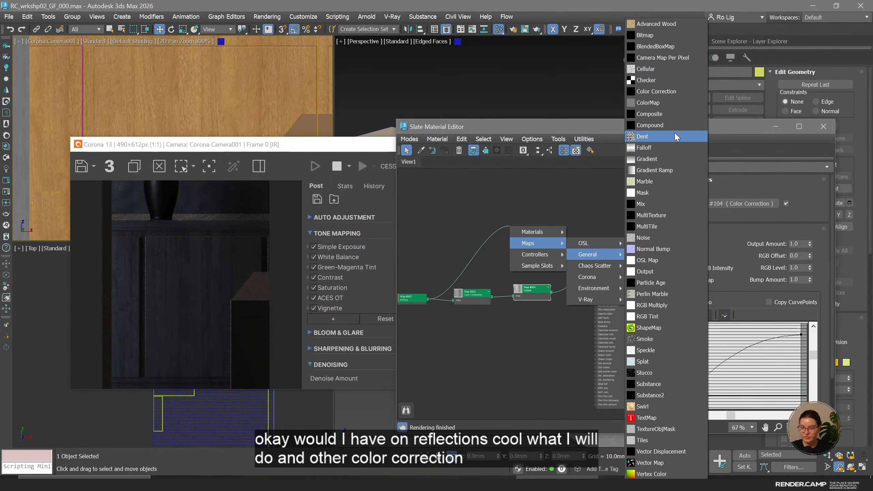
click(678, 94)
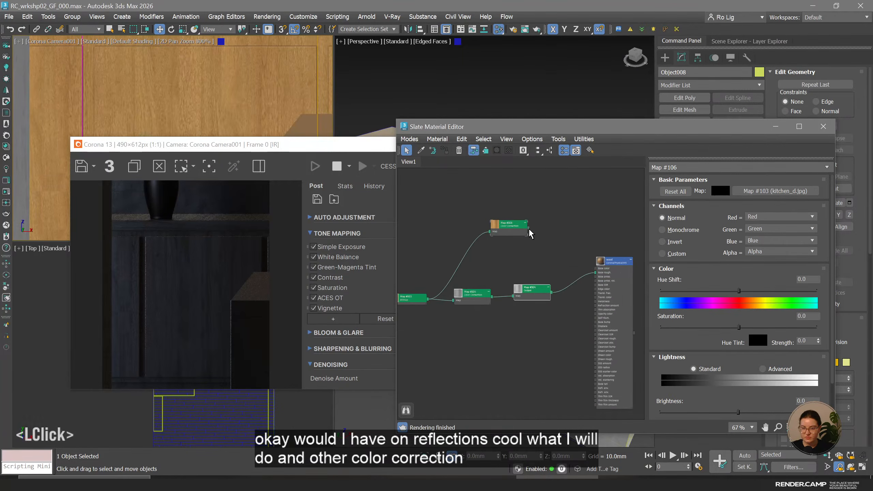
drag(529, 228, 596, 269)
Display the BEAUTY pass in the Corona render and show the whole kitchen through the camera.
click(197, 228)
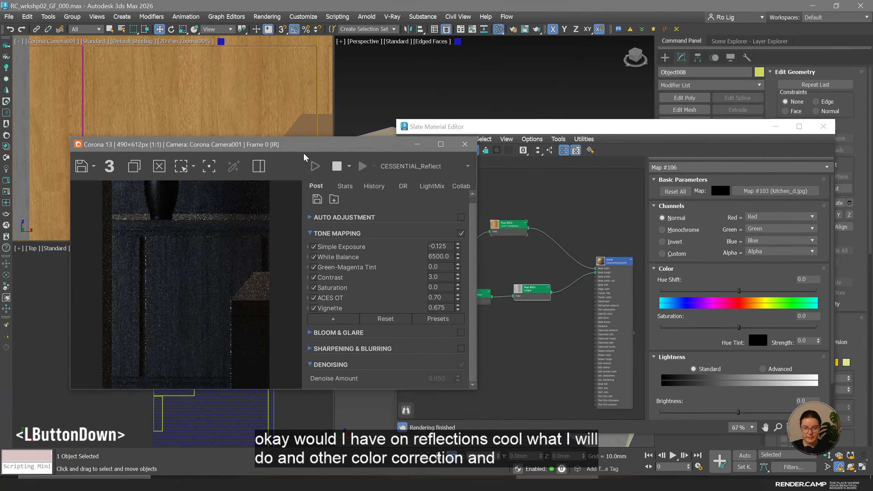
click(423, 166)
click(399, 172)
middle_click(190, 93)
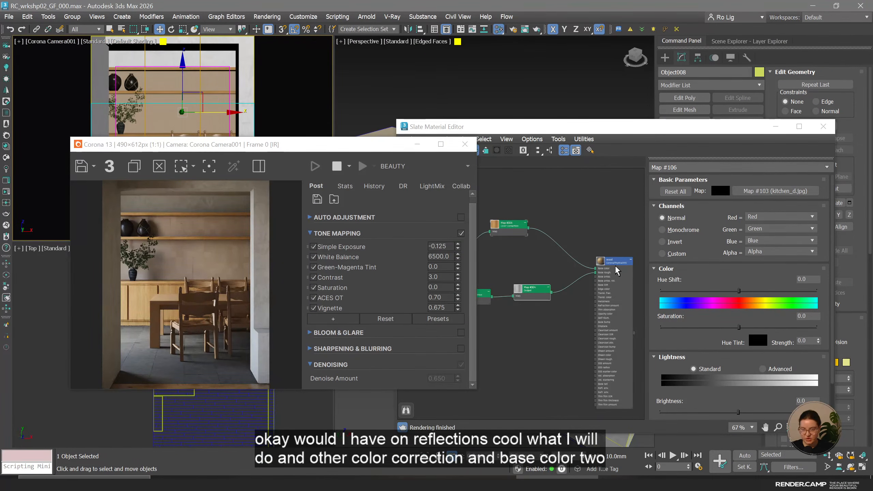
Switch the wood material's base color map off and back on to compare the wood tone in the render.
double_click(617, 279)
drag(693, 394, 672, 148)
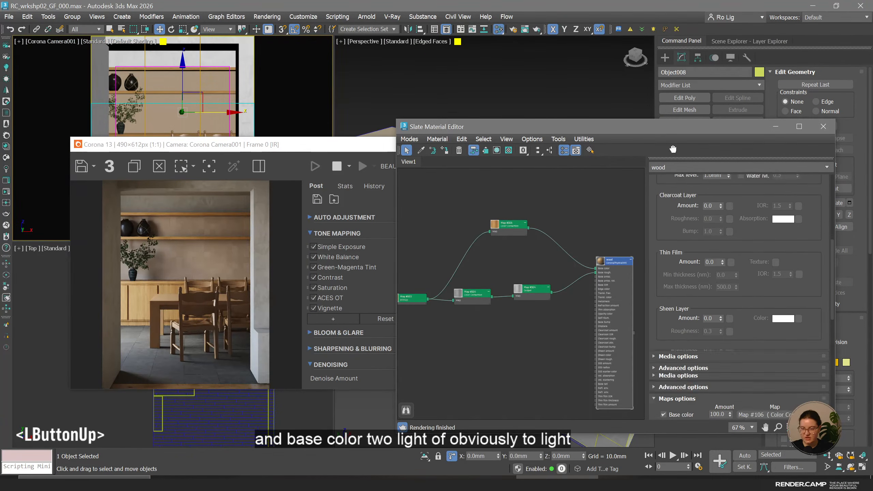
click(663, 393)
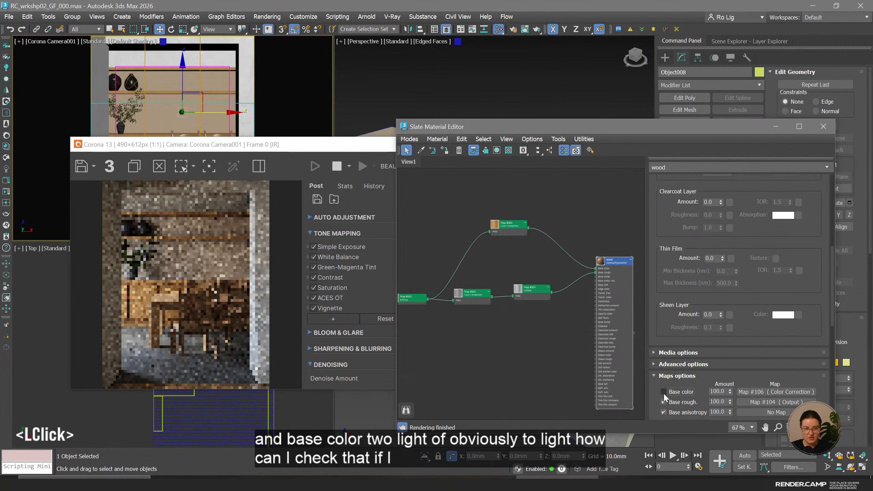
click(663, 394)
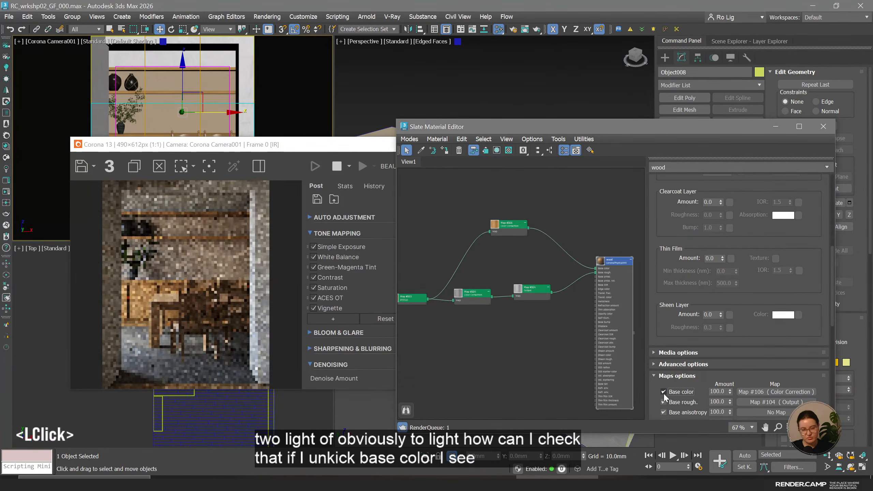
Open the base color's Color Correction settings and rearrange its node and the kitchen_d bitmap node for clear connections.
click(519, 234)
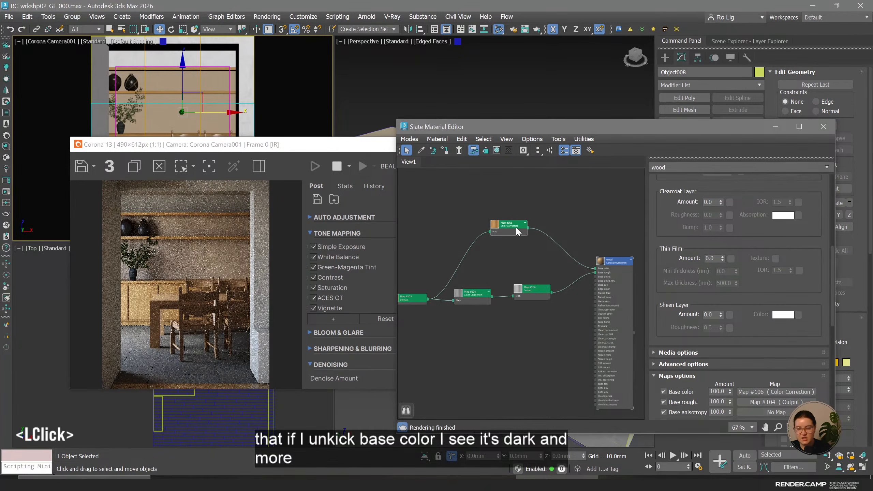
drag(519, 234, 553, 257)
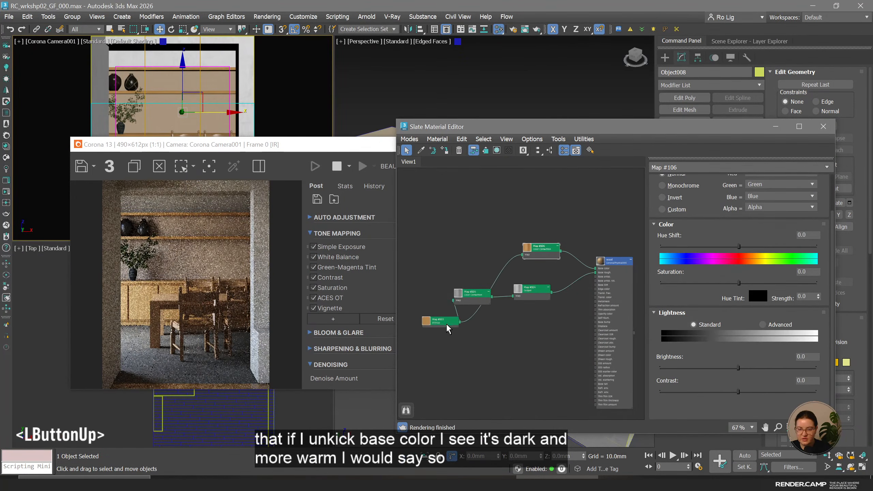
drag(447, 326, 427, 277)
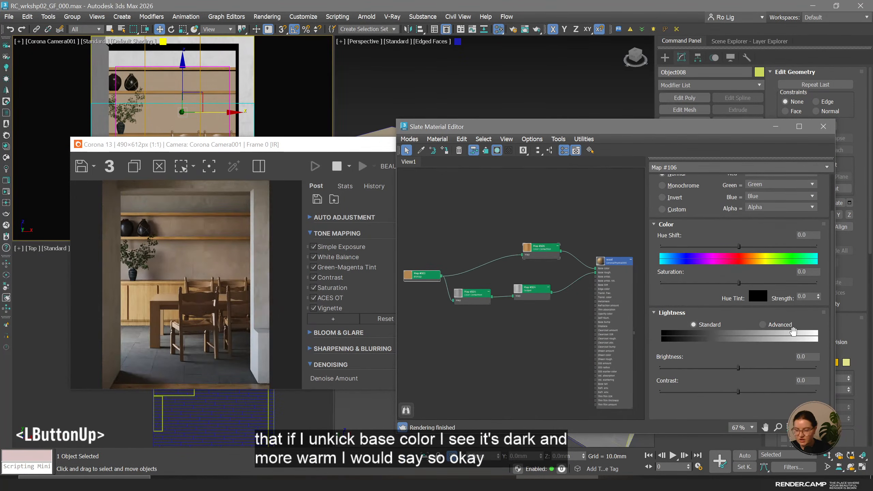
Switch the base color's Color Correction to Advanced lightness and set its RGB gamma/contrast to 0.8.
click(779, 325)
click(736, 365)
text(0)
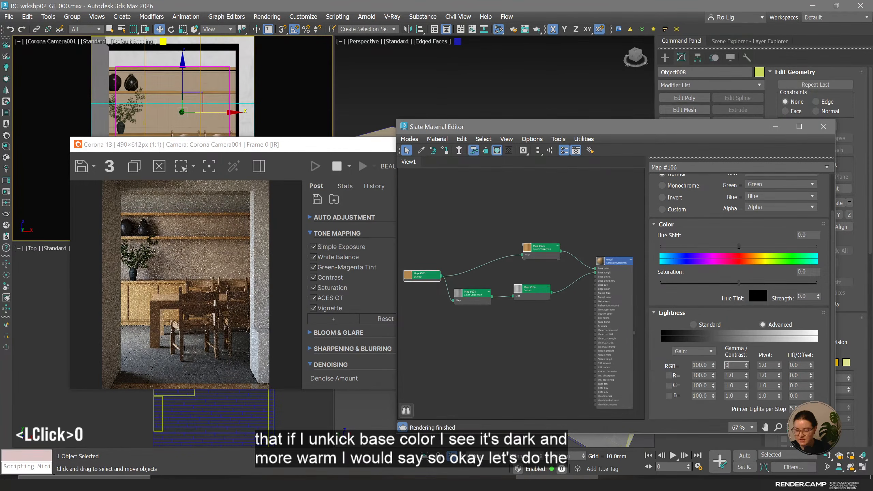
text(.8)
key(Return)
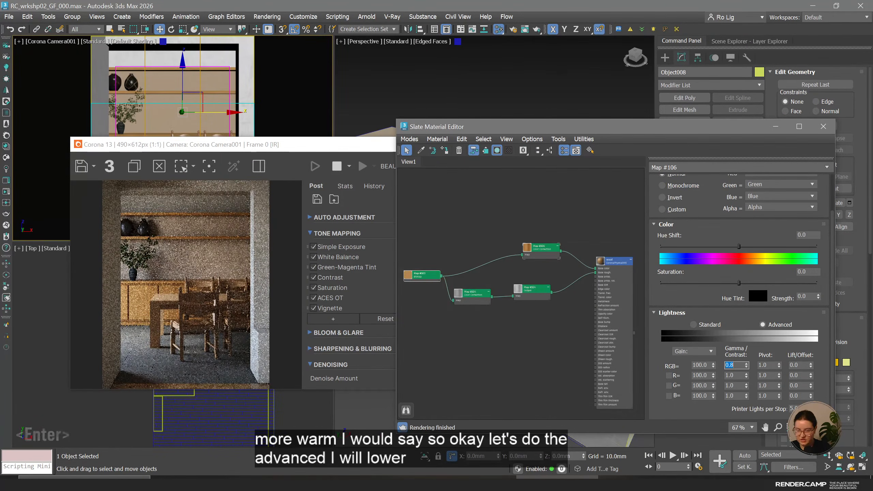
Try a saturation of -10 on the base color's Color Correction and settle on -5.
click(806, 272)
text(-10)
key(Return)
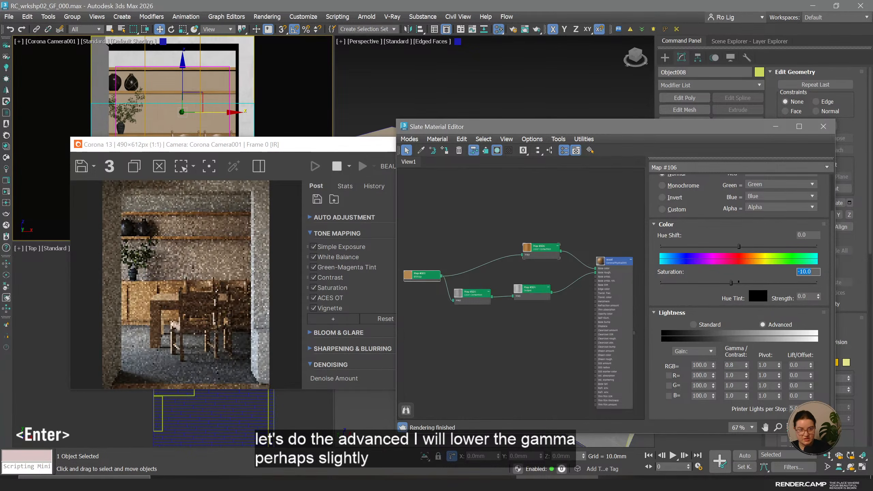
text(-5)
key(Return)
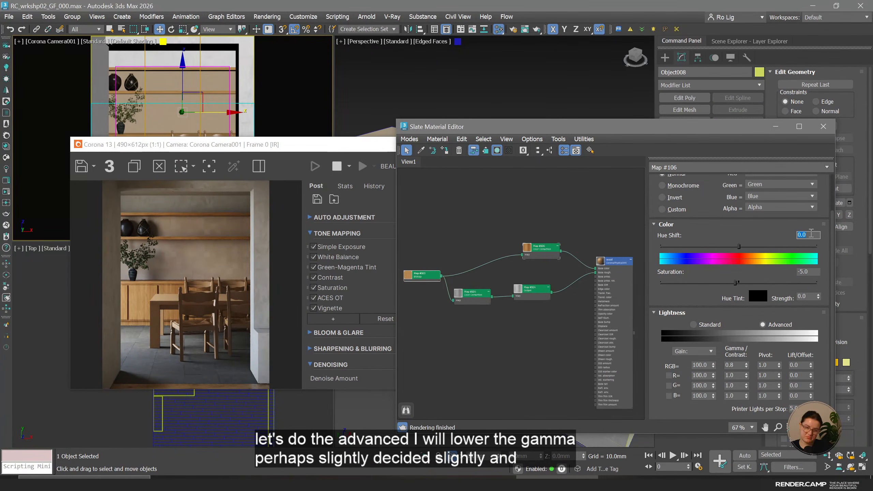
click(617, 274)
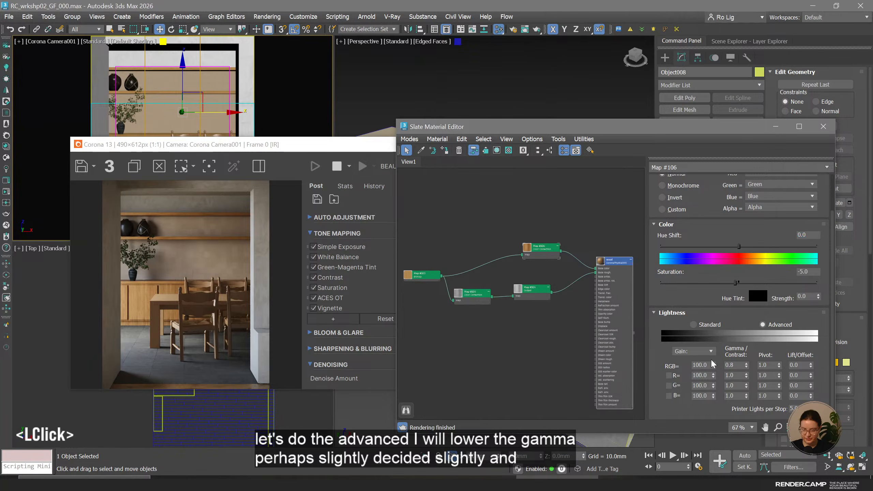
Compare the render with the wood material's base color map switched off and back on.
drag(711, 359, 716, 52)
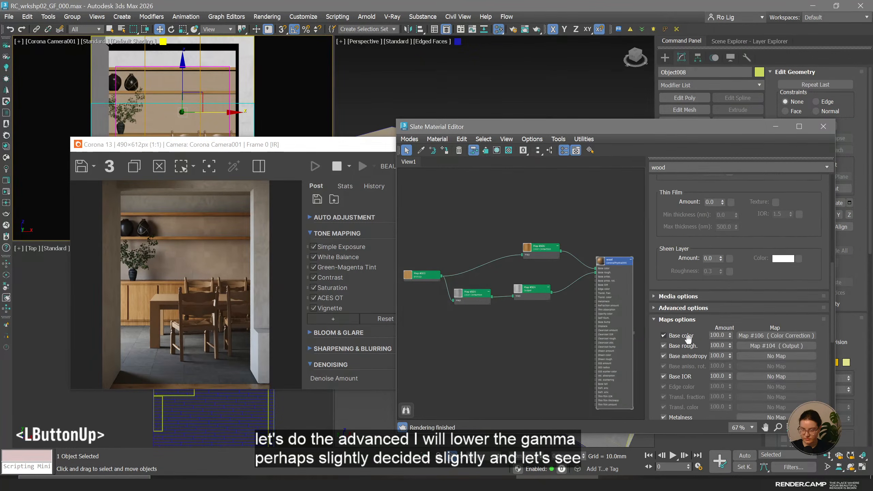
double_click(664, 334)
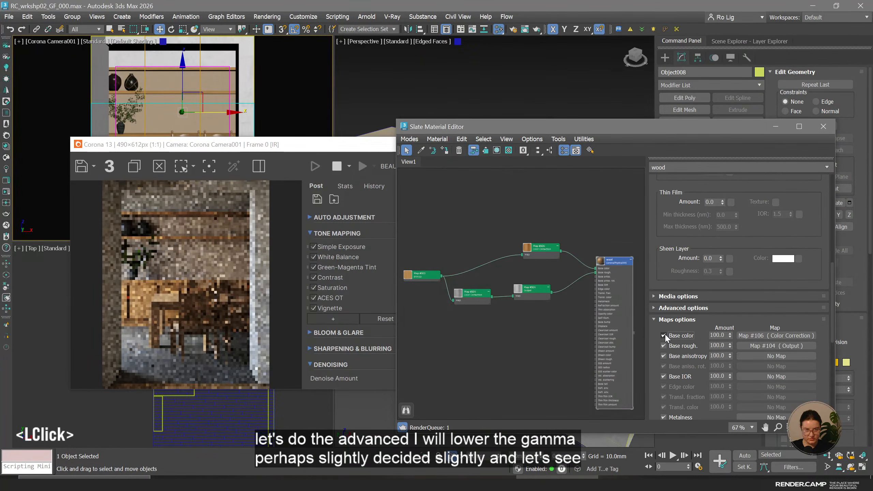
click(664, 334)
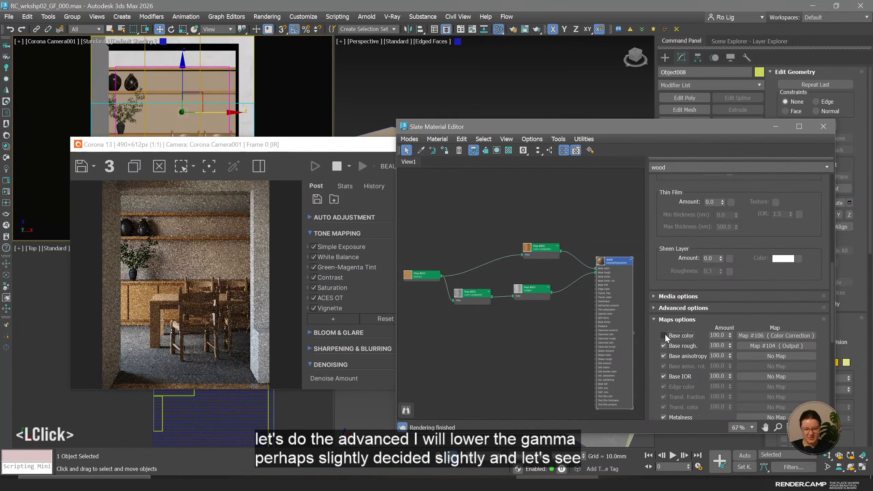
click(663, 334)
Set the wood material's base color map amount to 85.
click(714, 336)
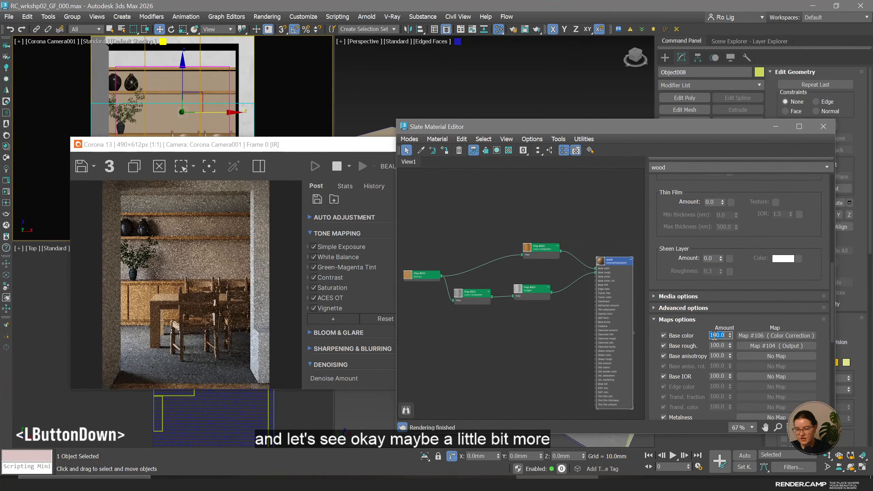
text(85)
key(Return)
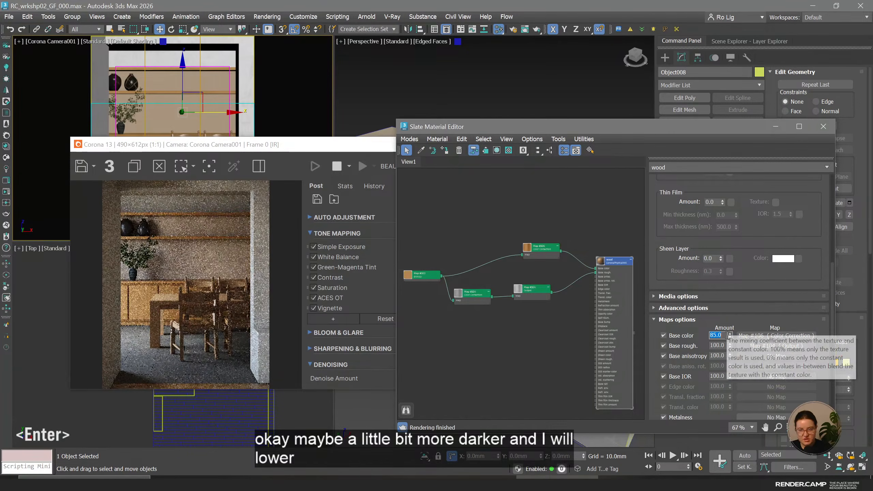
Set the RGB gamma/contrast of the wood base color's Color Correction to 0.75.
double_click(543, 251)
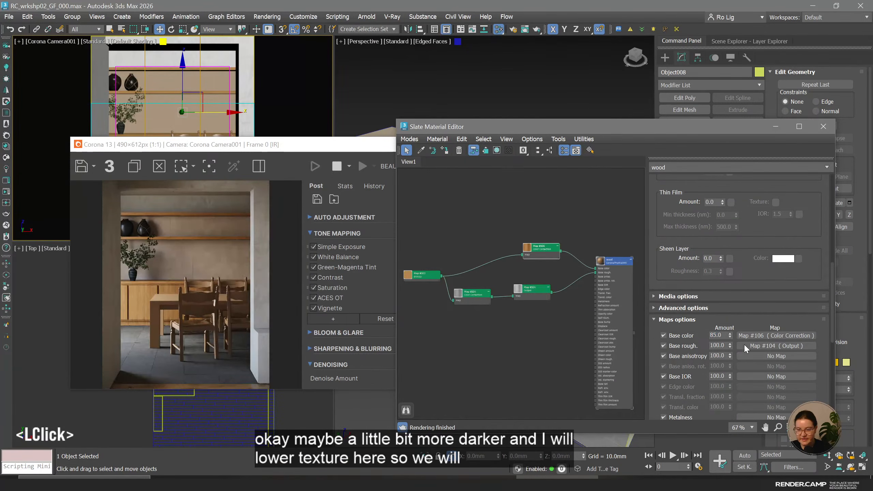
click(738, 366)
key(BackSpace)
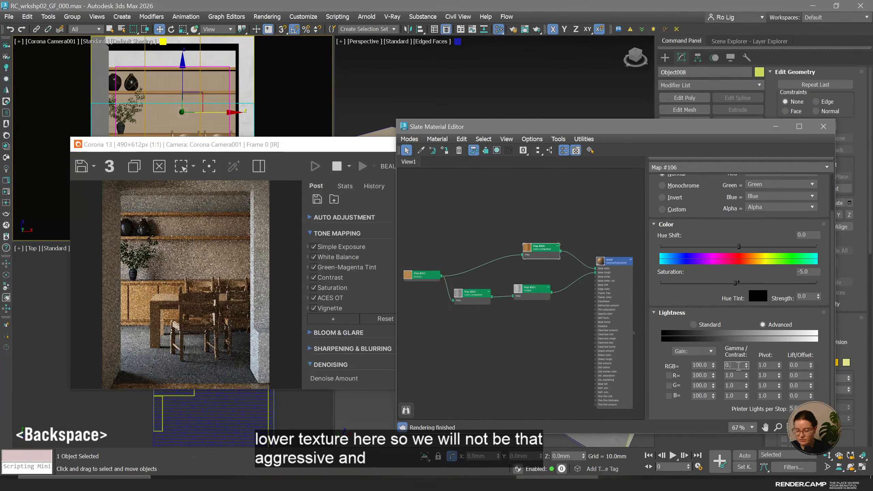
text(75)
key(Return)
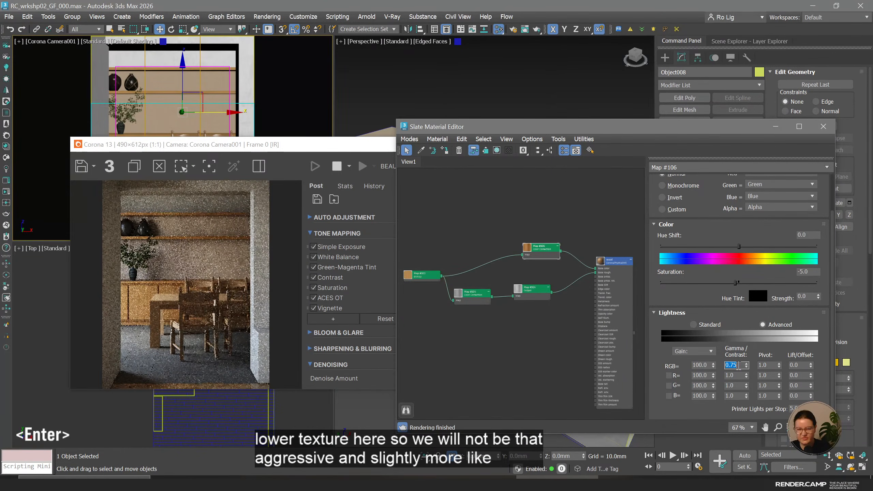
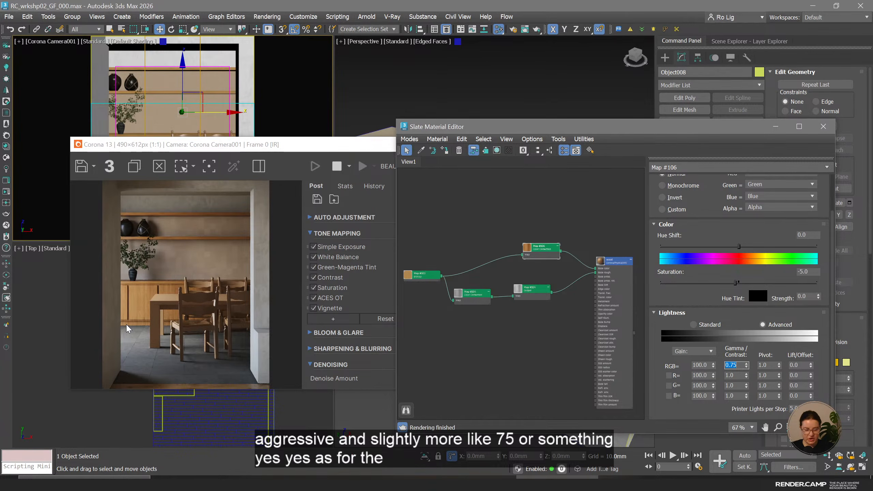
Open the kitchen group near the baseboard in the camera view, select Box001 inside it and show edged faces.
drag(206, 150, 318, 198)
middle_click(113, 164)
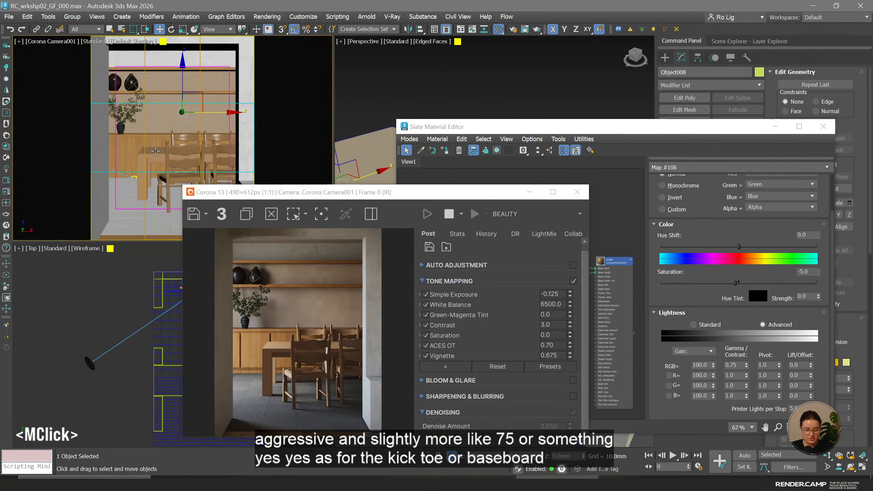
scroll(113, 164, up, 5)
scroll(112, 164, up, 5)
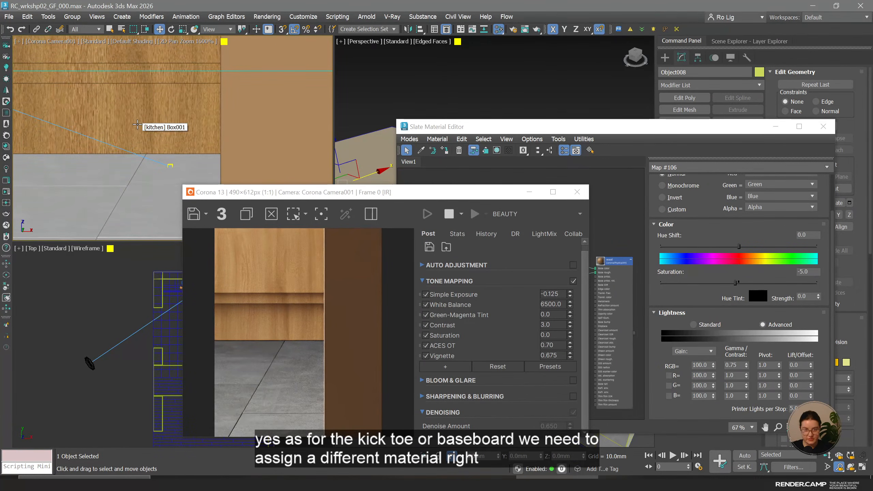
scroll(137, 125, up, 3)
click(137, 124)
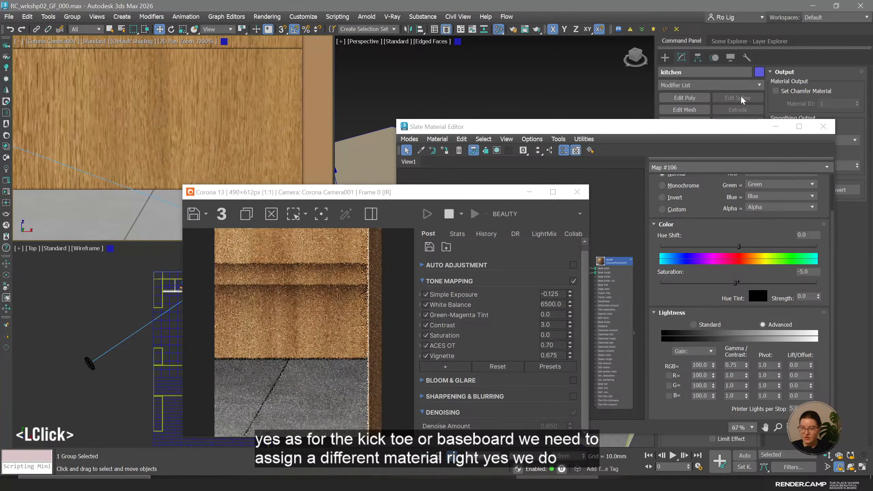
drag(722, 128, 753, 230)
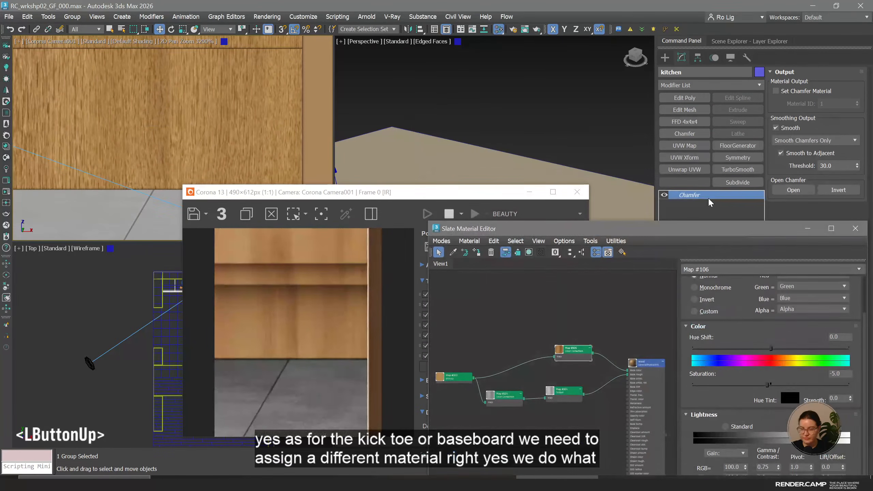
click(72, 16)
click(84, 58)
click(152, 146)
key(F4)
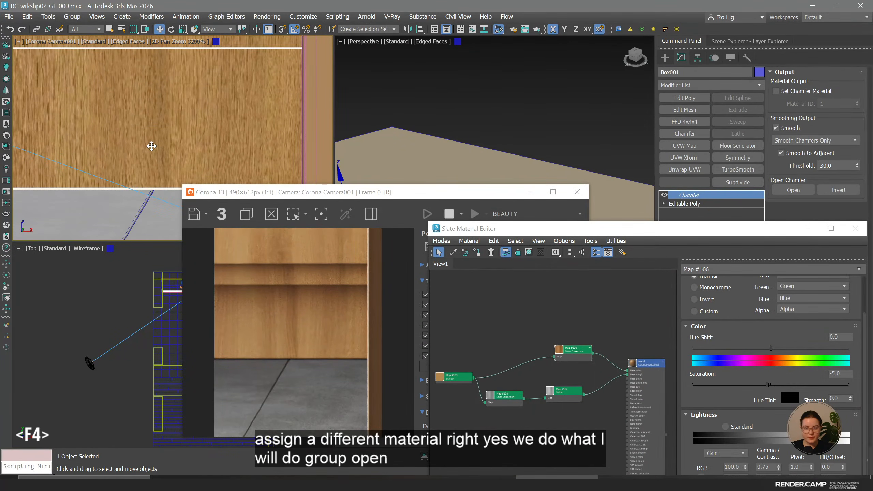
At the Editable Poly's polygon level, pick the baseboard face of Box001 and select all polygons with material ID 2.
click(692, 203)
key(4)
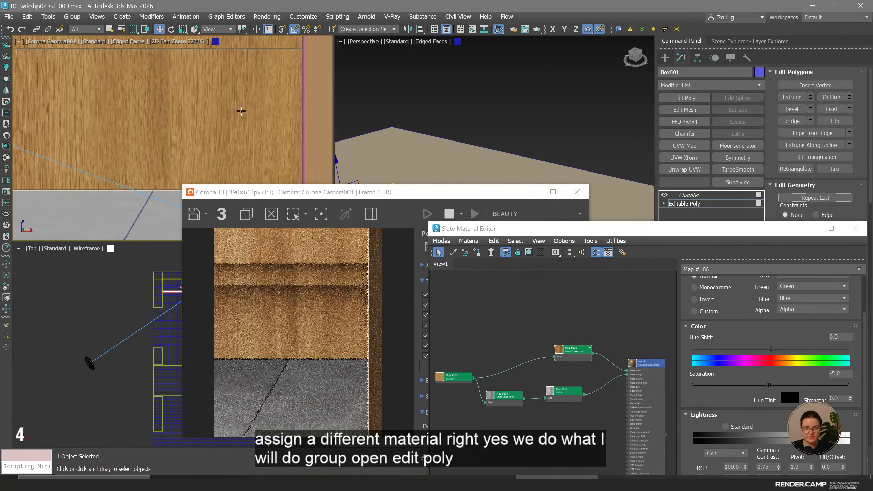
click(241, 109)
drag(507, 234, 319, 113)
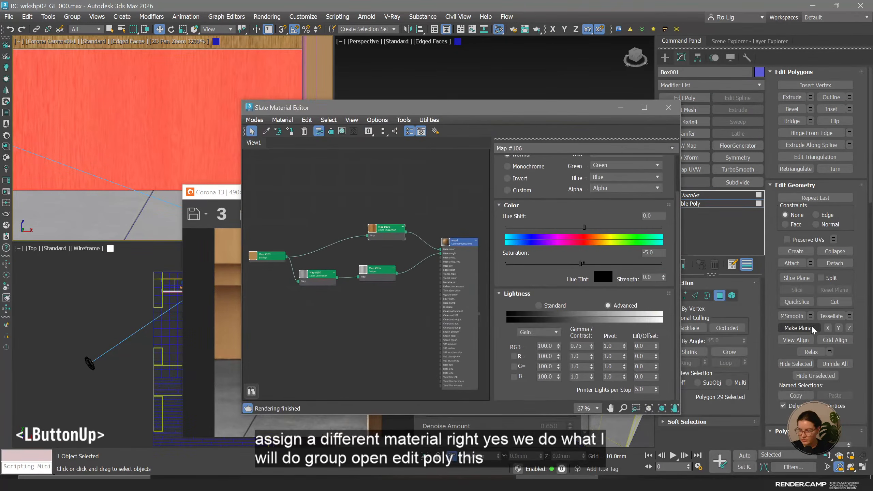
drag(846, 350, 846, 118)
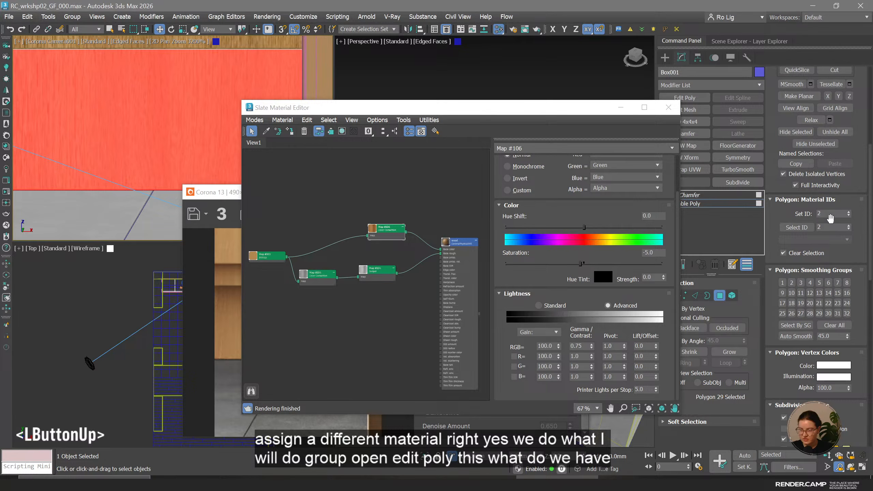
click(797, 228)
Create a new CoronaPhysicalMtl below the wood nodes and assign it to the selected baseboard polygons.
middle_drag(391, 324, 401, 267)
right_click(312, 261)
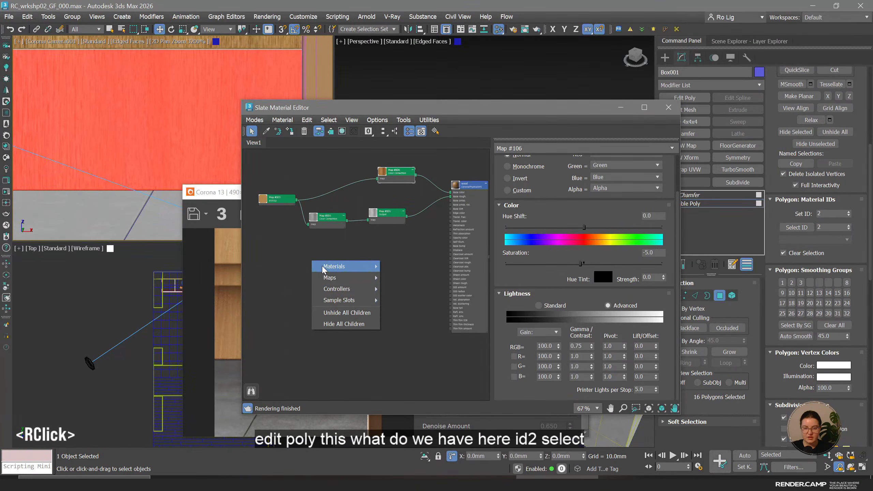
mouse_move(337, 269)
mouse_move(411, 292)
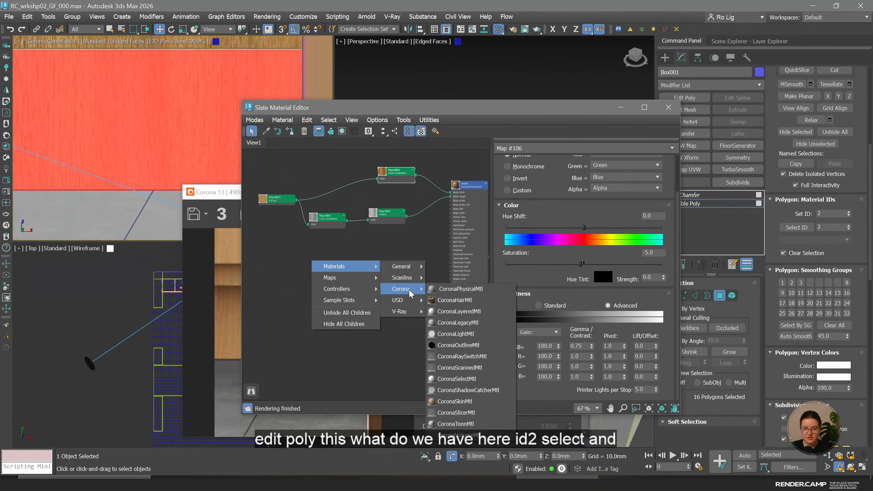
mouse_move(357, 284)
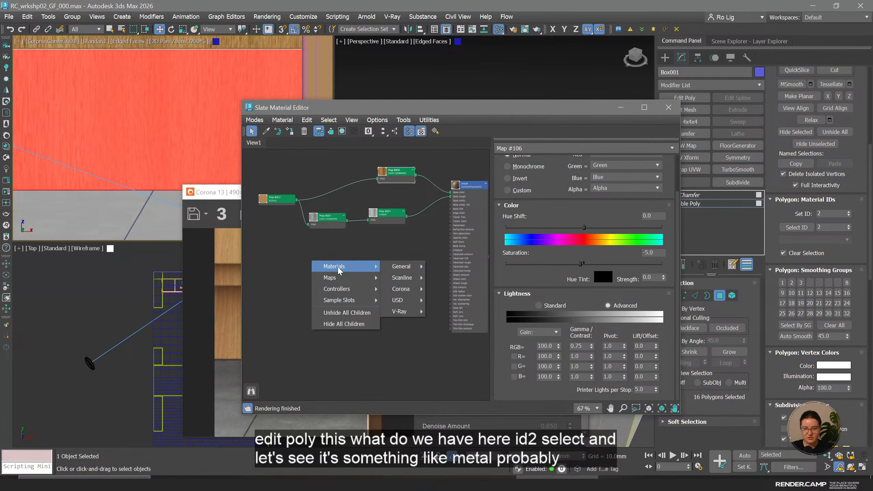
click(457, 288)
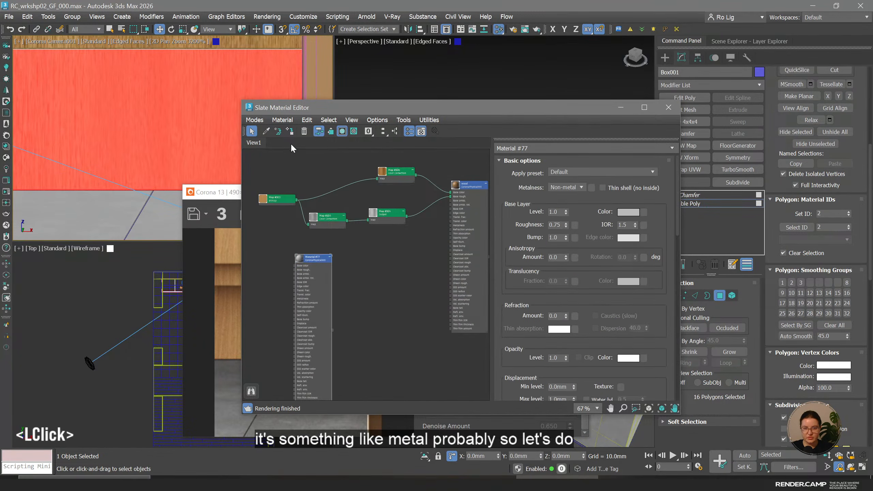
Paste the copied wood color into the baseboard material's base color and set its metalness to Metal.
right_click(620, 210)
double_click(622, 217)
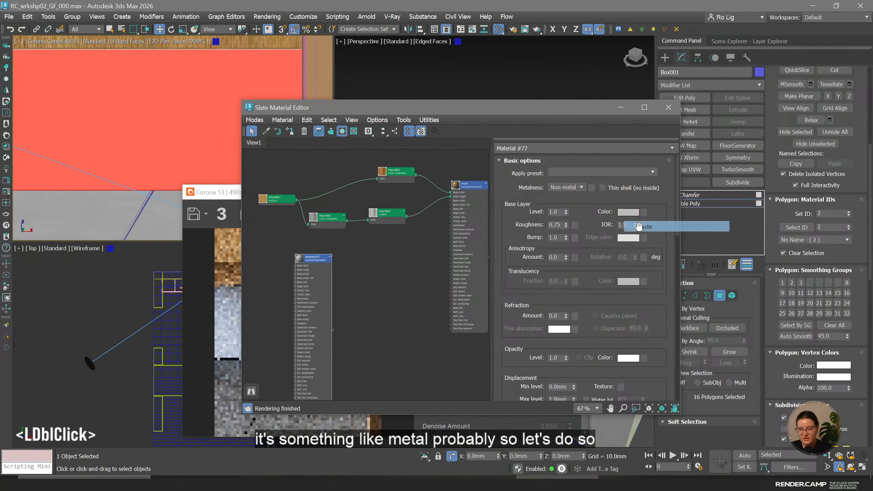
click(567, 187)
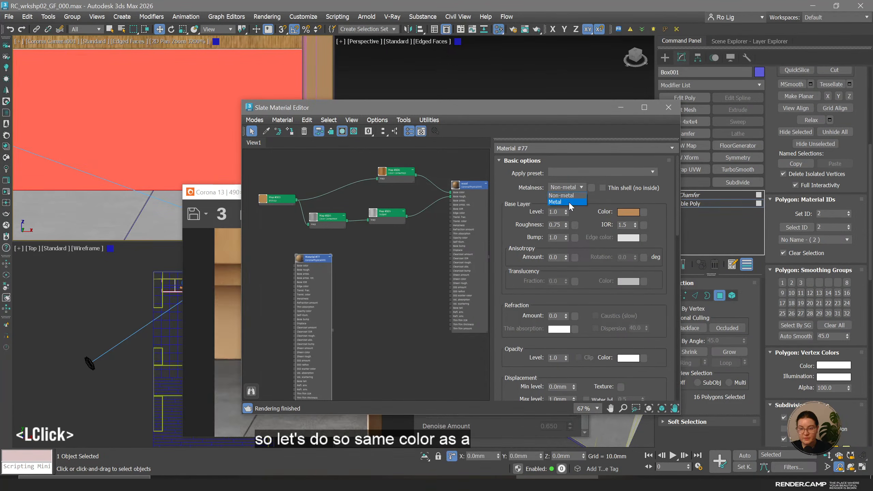
click(569, 201)
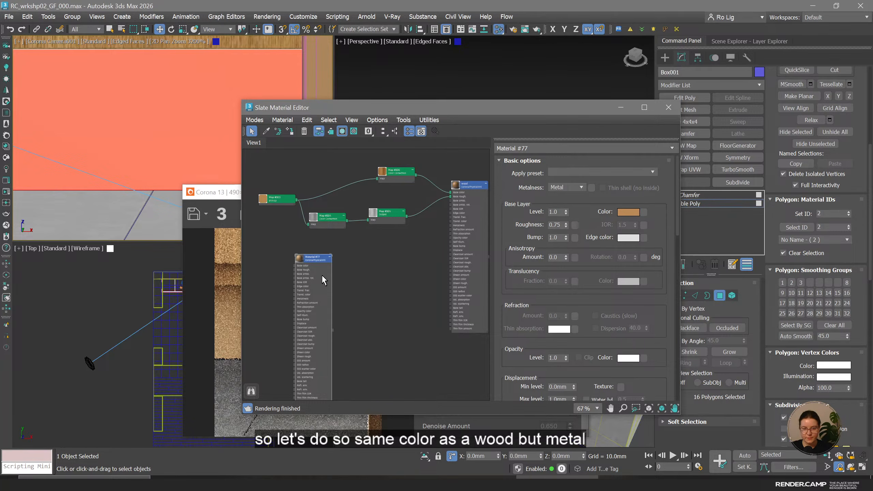
Set the baseboard metal material's base roughness to 0.3.
middle_click(344, 271)
drag(555, 224, 581, 226)
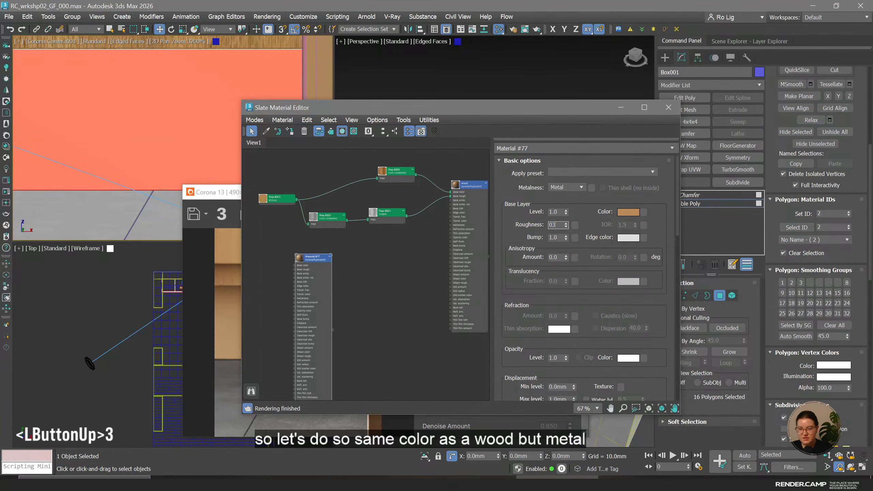
text(3)
key(Return)
key(BackSpace)
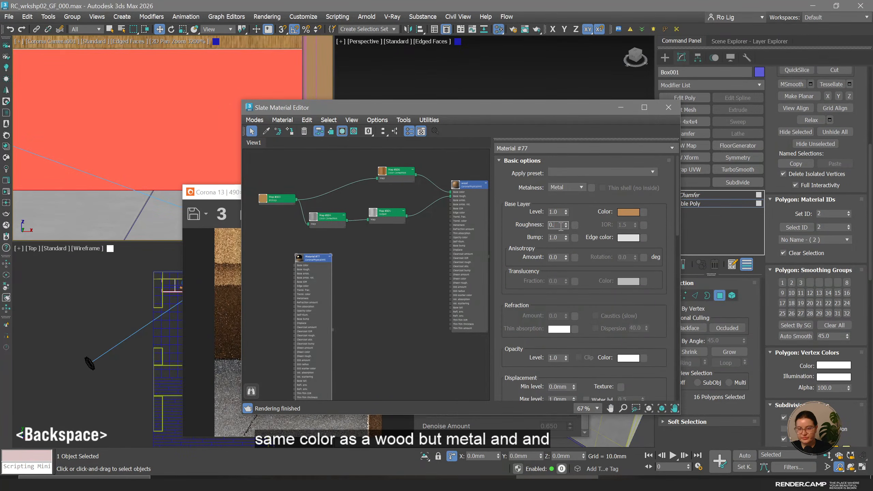
text(3)
key(Return)
Leave polygon editing by returning to the Chamfer modifier and close the kitchen group.
middle_click(148, 116)
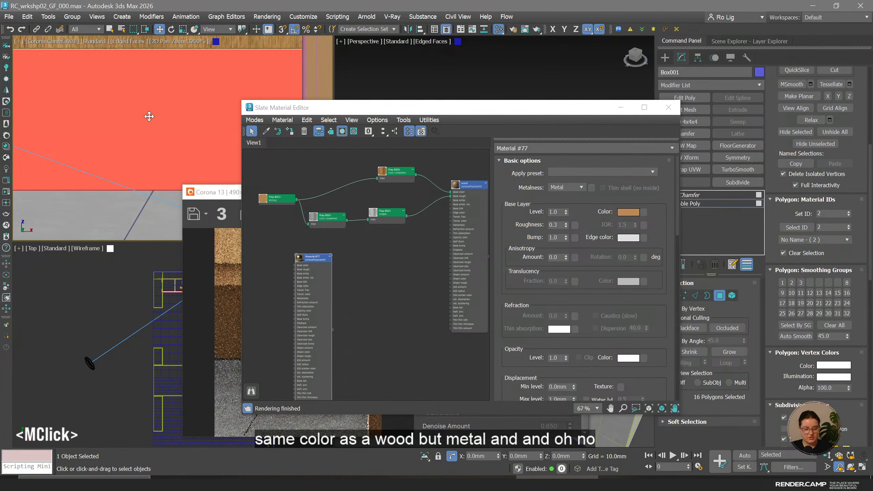
click(708, 196)
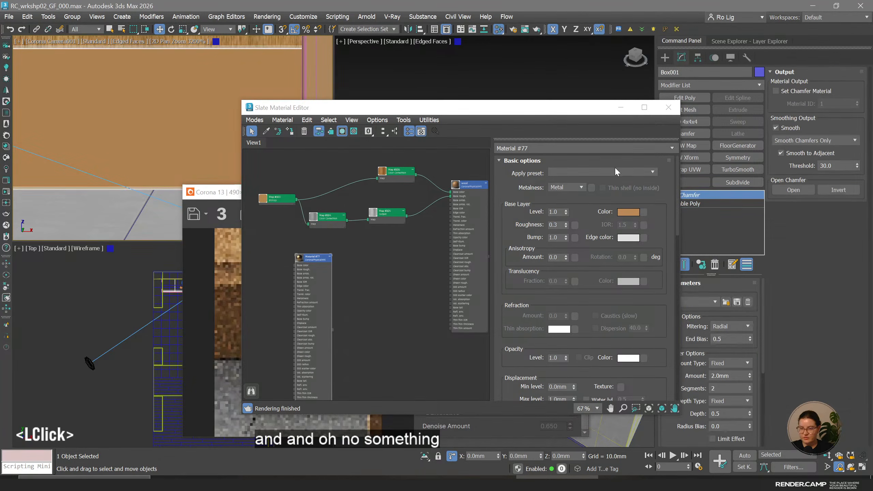
click(71, 16)
click(81, 79)
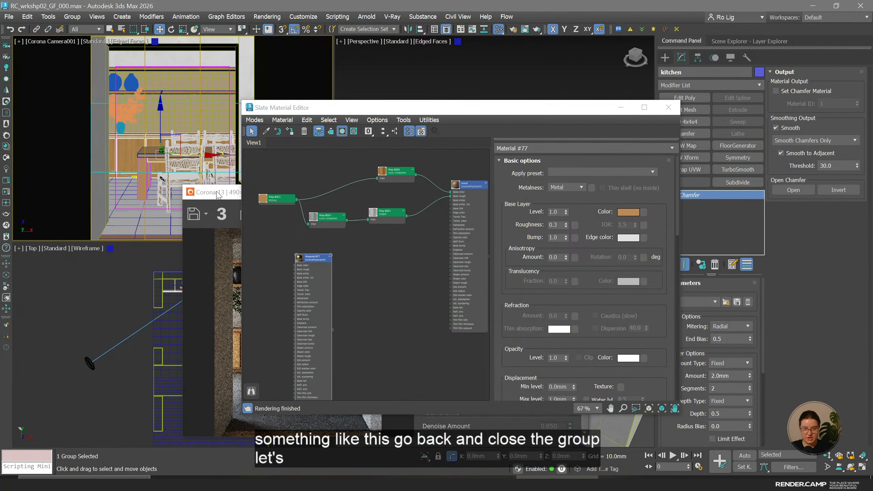
Arrange the render window and the material editor side by side to check the baseboard in the full render.
drag(222, 195, 118, 152)
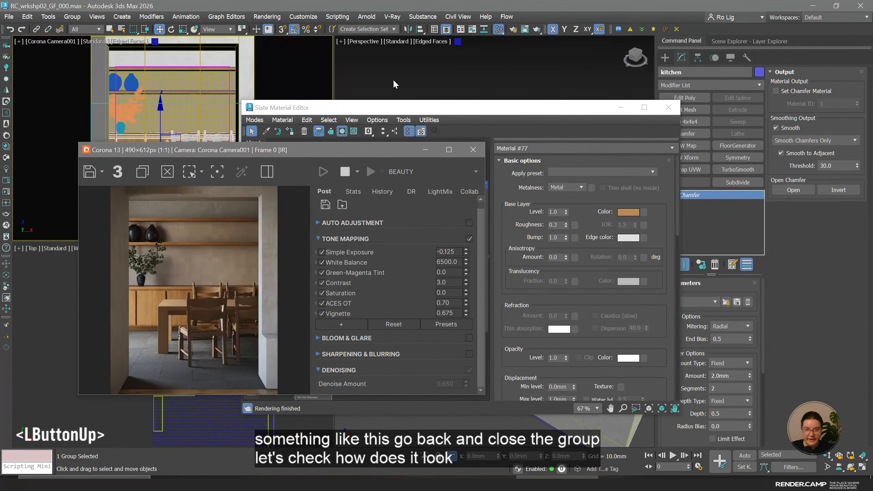
drag(423, 111, 541, 66)
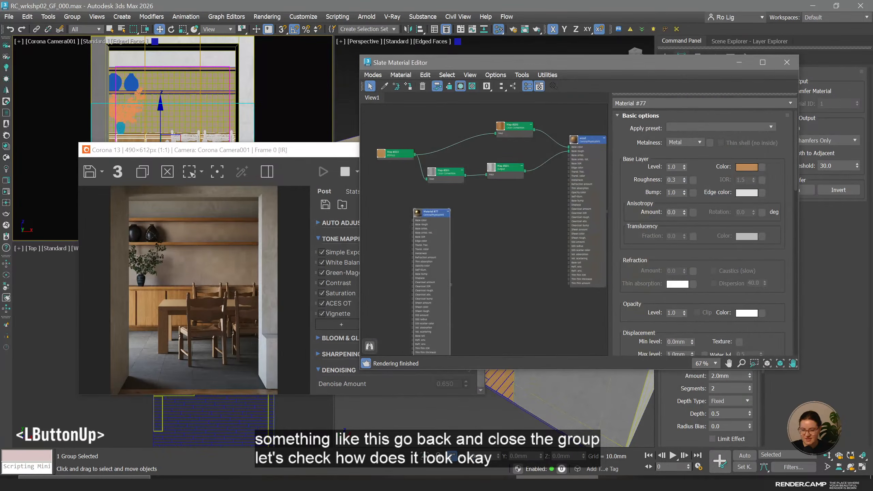
click(871, 483)
click(871, 483)
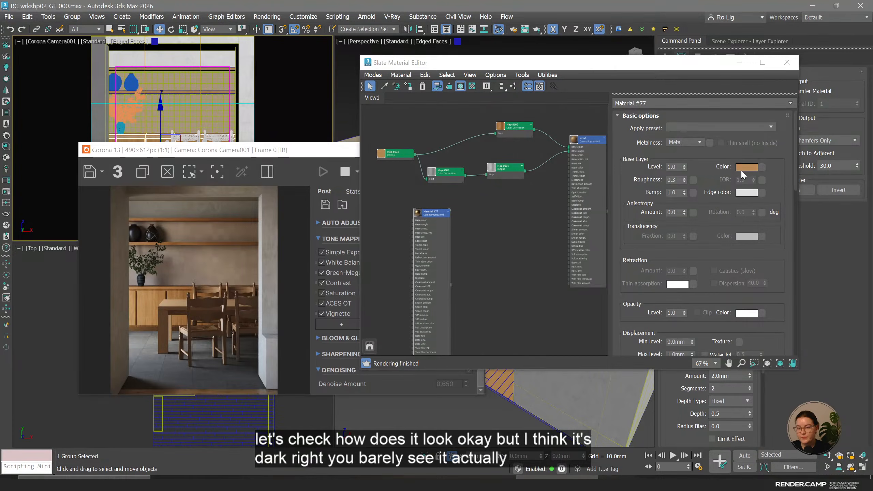
Darken and desaturate the baseboard metal's base color by setting its value to 155 and saturation to 100.
click(742, 168)
click(723, 113)
text(155)
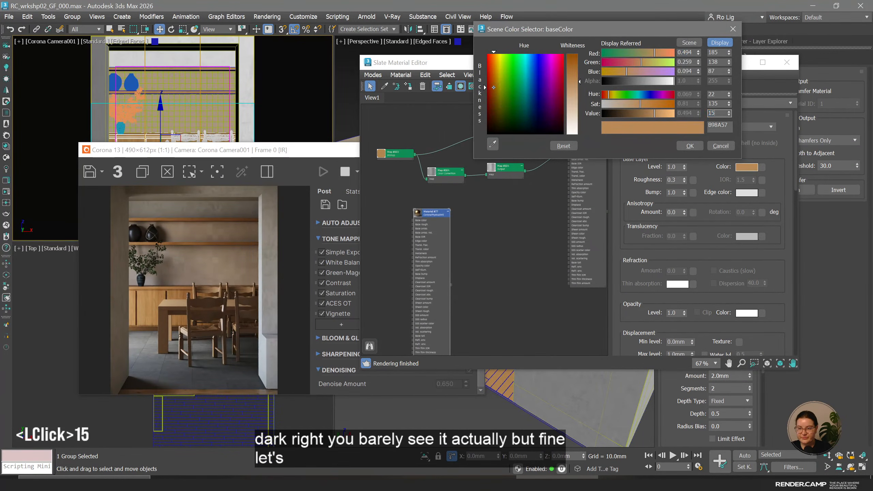
key(Return)
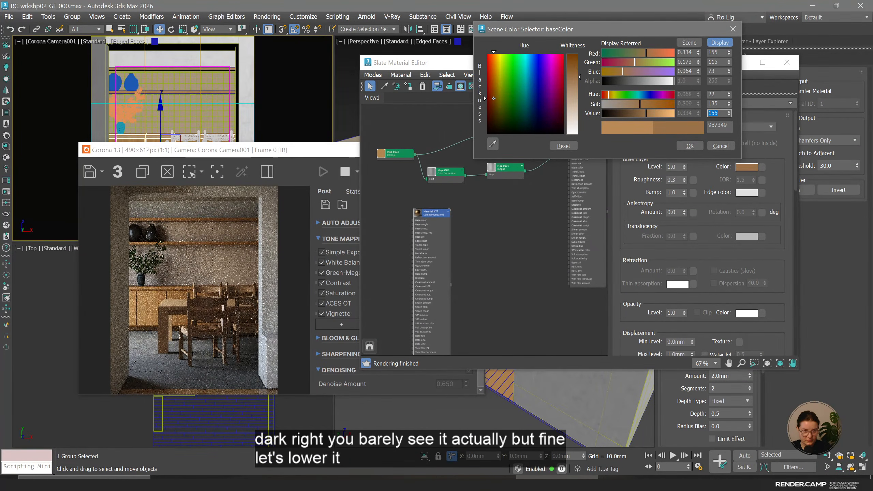
click(719, 103)
text(100)
key(Return)
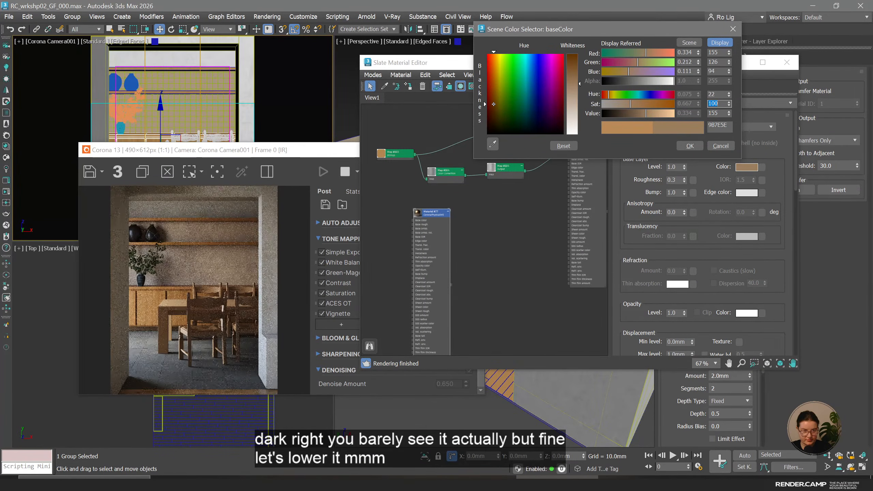
Darken the baseboard metal's base color further by setting its value to 135.
click(690, 146)
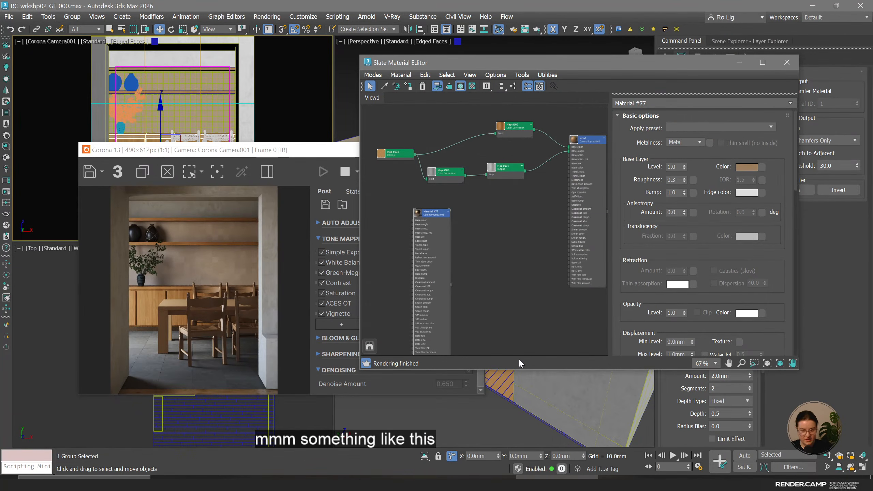
click(746, 167)
click(730, 112)
text(135)
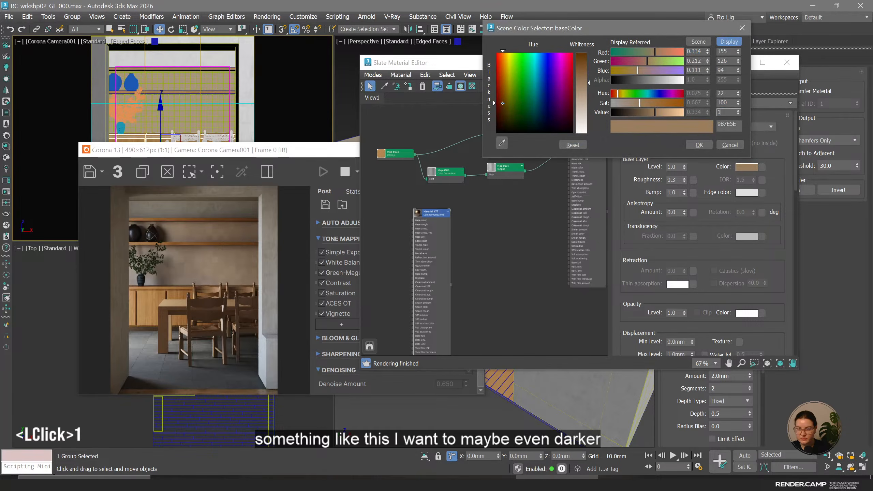
key(Return)
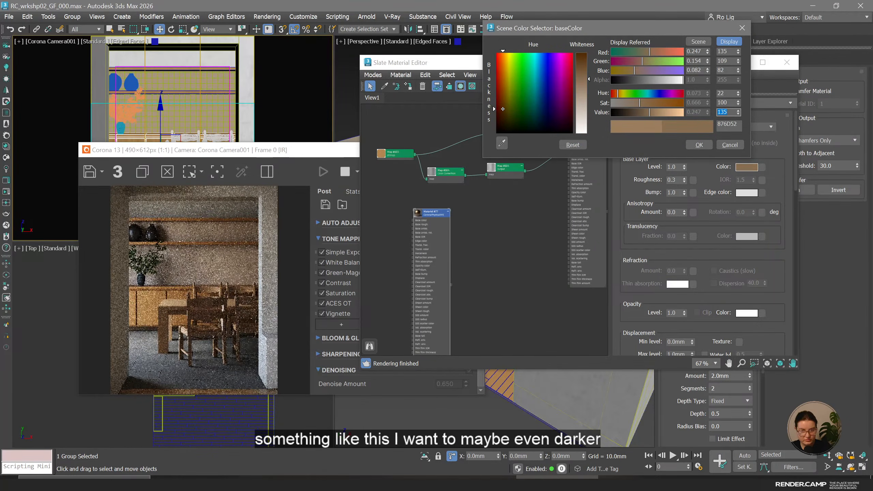
click(701, 145)
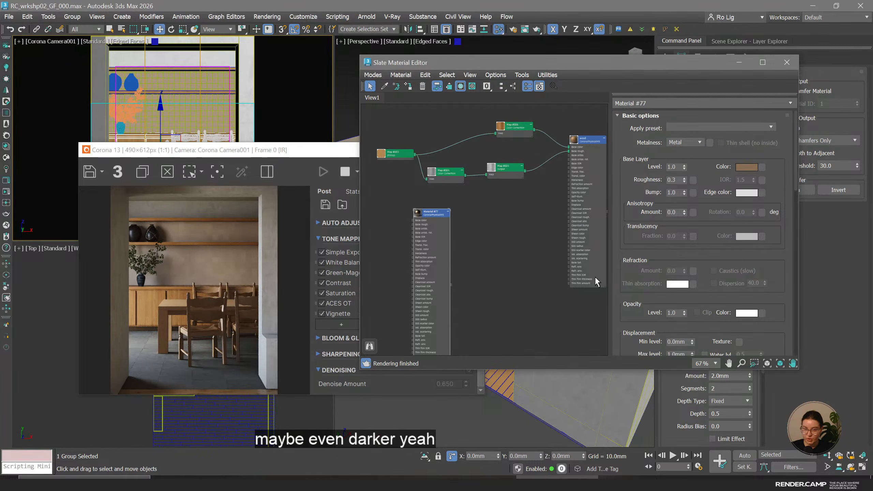
Clear the material graph by selecting all its material and map nodes and deleting them from the view.
click(468, 244)
drag(438, 216, 551, 215)
scroll(467, 210, down, 7)
drag(433, 159, 599, 295)
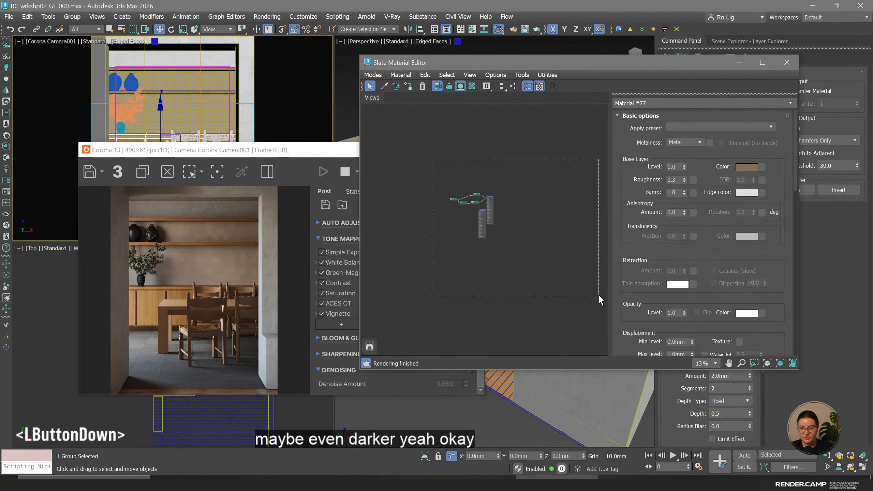
key(Delete)
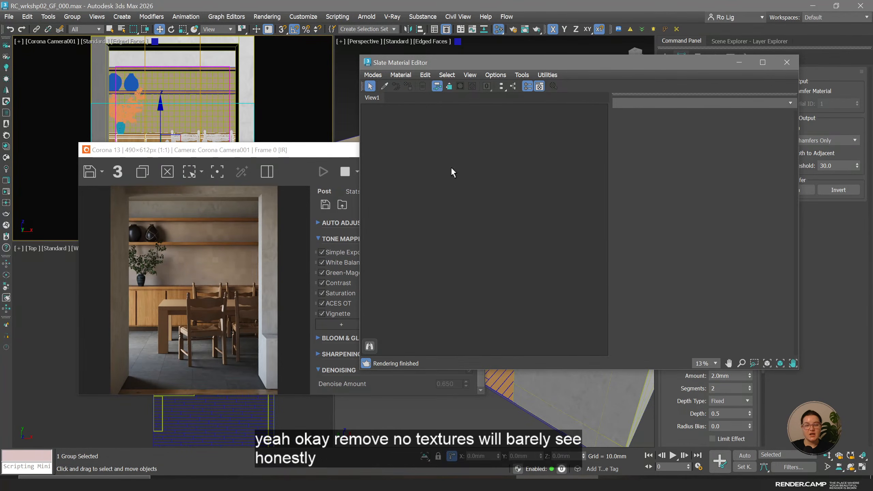
Pick the dining table's wood_table material from the camera view into the empty material graph, with room for maps beside it.
click(292, 182)
drag(226, 155, 221, 207)
click(385, 86)
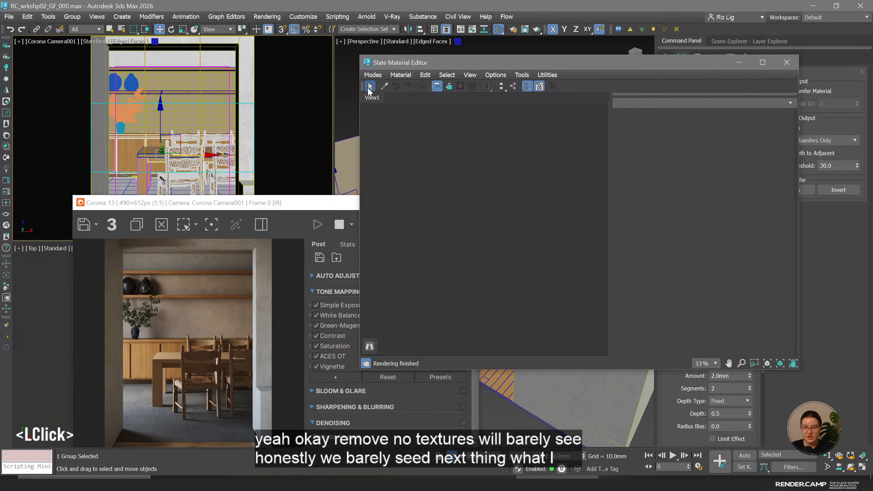
click(149, 148)
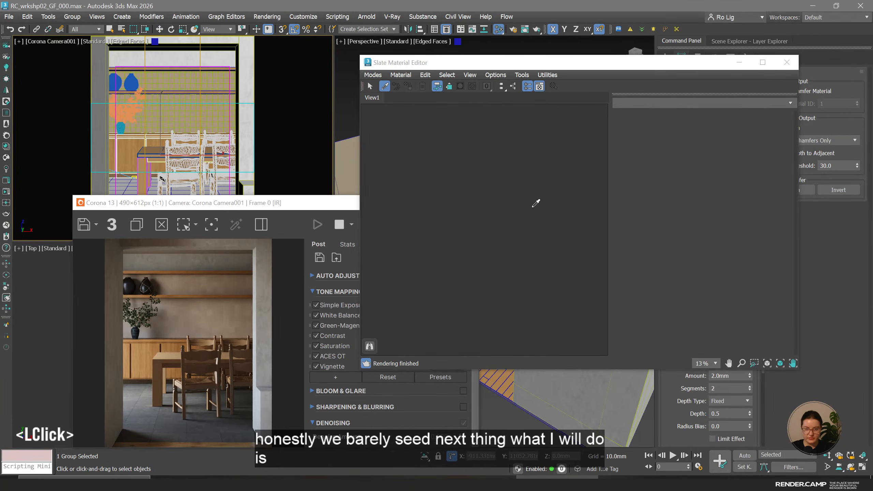
scroll(502, 220, up, 3)
scroll(502, 220, up, 2)
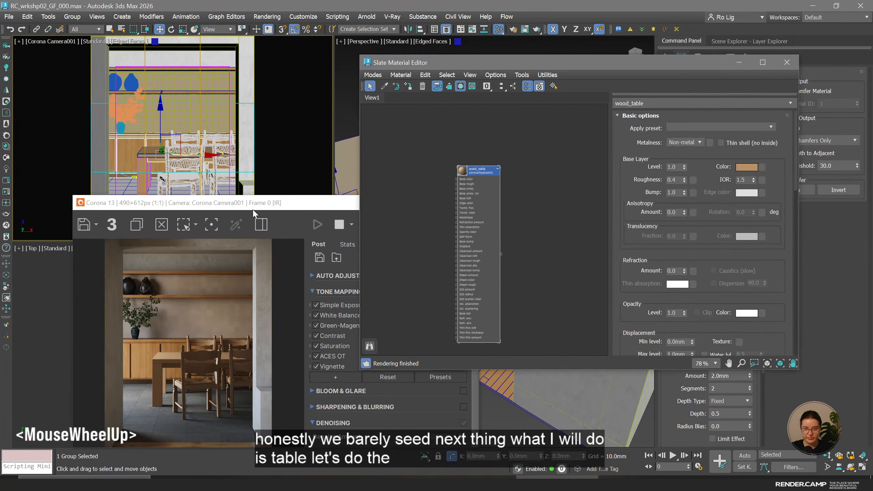
drag(254, 211, 228, 189)
middle_drag(463, 158, 531, 130)
click(485, 181)
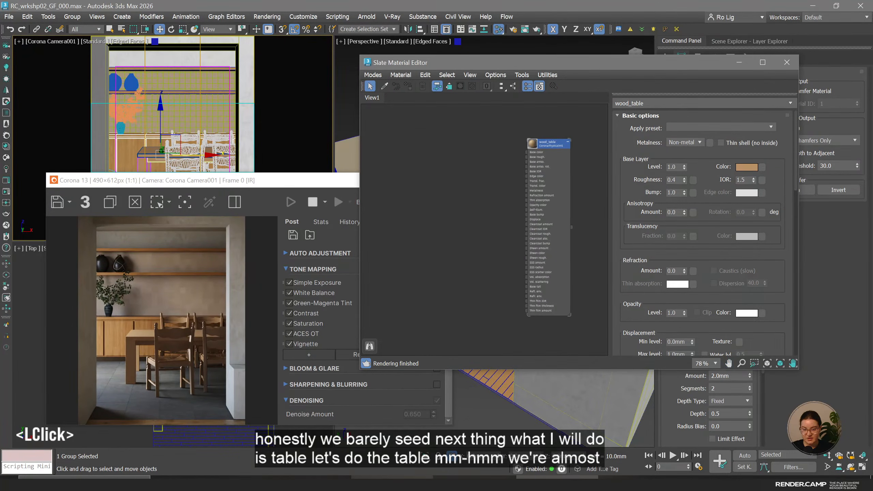
Bring the table_d and table_r textures from the maps folder into the material graph as bitmap nodes.
click(309, 478)
drag(189, 46, 507, 32)
scroll(495, 270, down, 3)
click(495, 270)
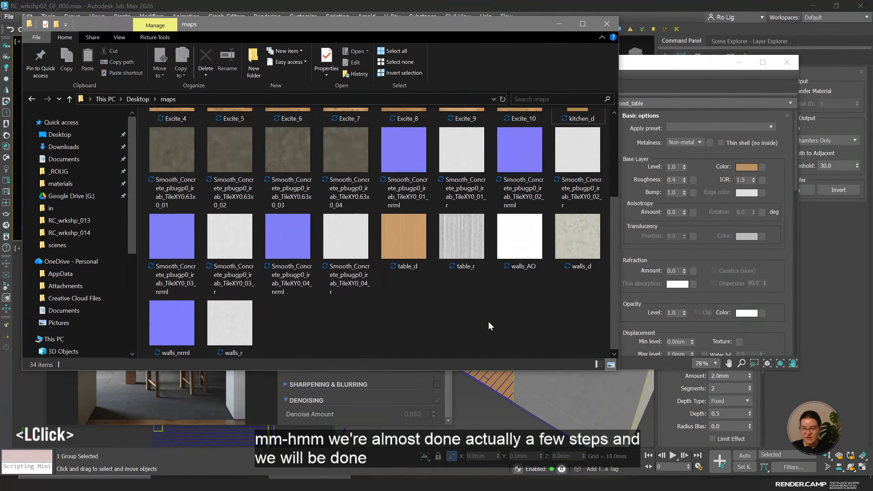
click(409, 234)
ctrl+click(462, 238)
click(492, 280)
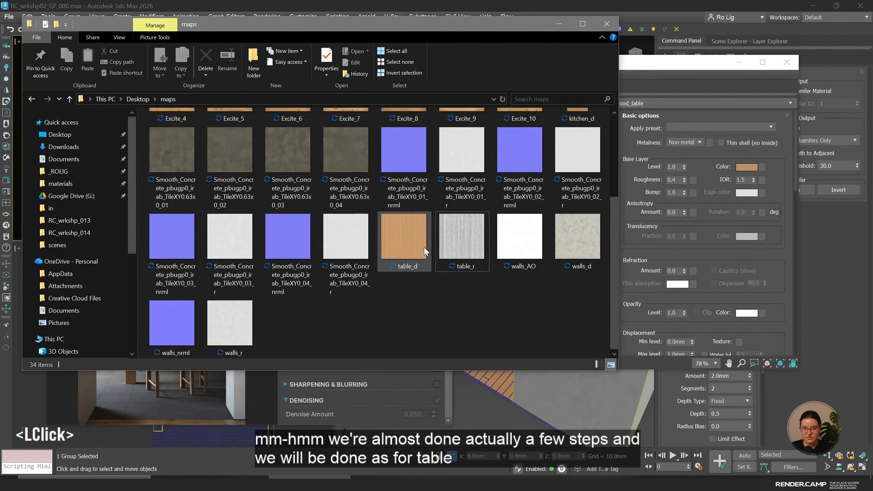
click(425, 254)
ctrl+click(466, 242)
drag(550, 25, 367, 50)
drag(286, 267, 493, 230)
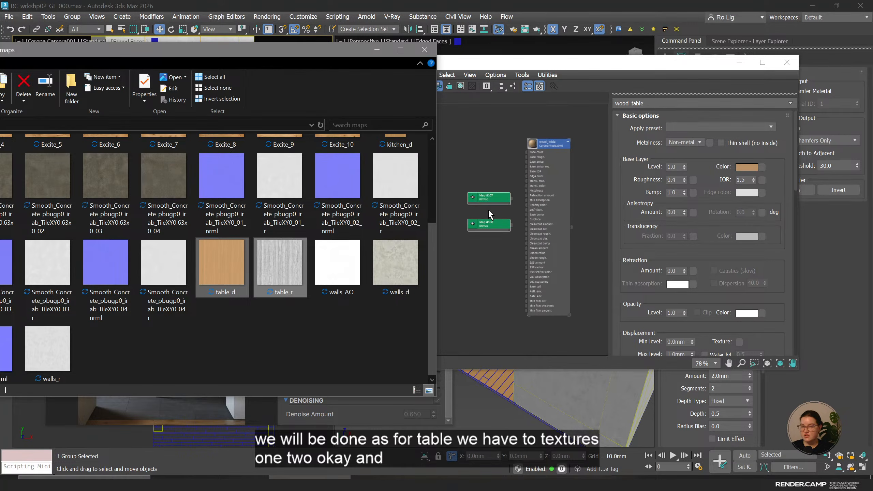
click(376, 49)
Save the scene over the existing RC_wrkshp02_GF_000 file on the desktop.
key(ctrl+shift+s)
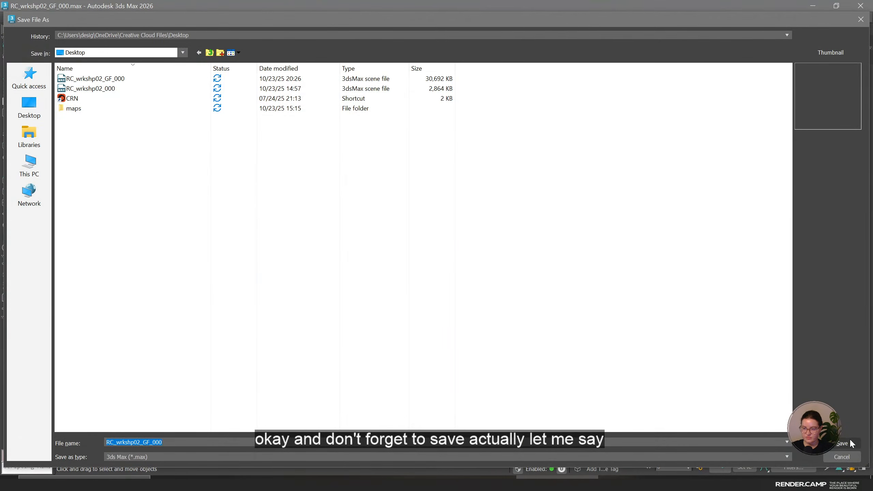
click(852, 444)
click(461, 260)
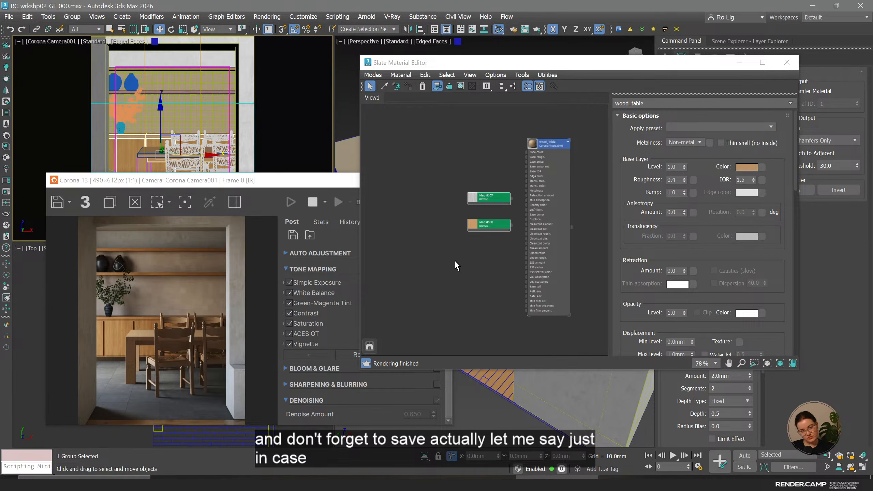
Open the table_r bitmap's parameters and arrange the nodes with the table_d color bitmap above the table_r roughness bitmap.
scroll(507, 198, up, 3)
middle_click(489, 240)
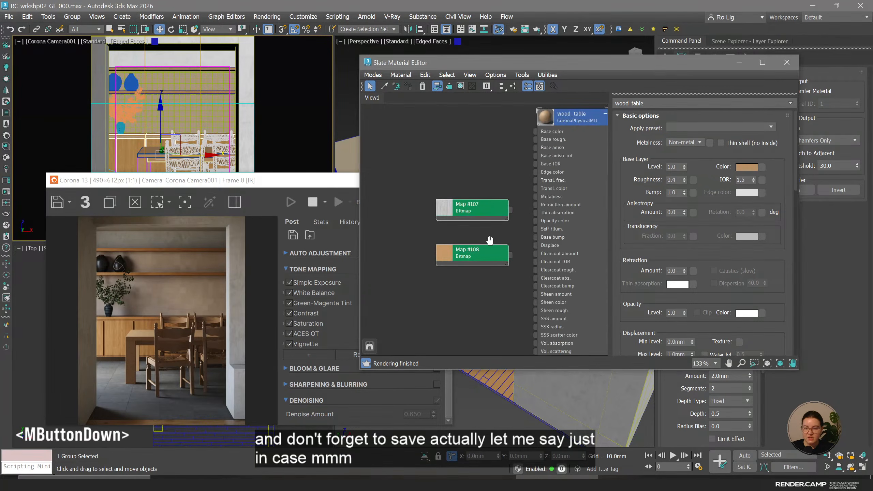
scroll(489, 240, up, 1)
click(464, 212)
double_click(464, 212)
drag(483, 266, 436, 227)
middle_drag(447, 273, 453, 319)
click(428, 267)
mouse_move(427, 261)
mouse_down()
mouse_move(447, 154)
mouse_move(435, 154)
mouse_move(428, 174)
mouse_up()
Connect the table_r bitmap to wood_table's base roughness and show that map shaded in the viewport.
middle_click(457, 233)
drag(472, 214, 562, 185)
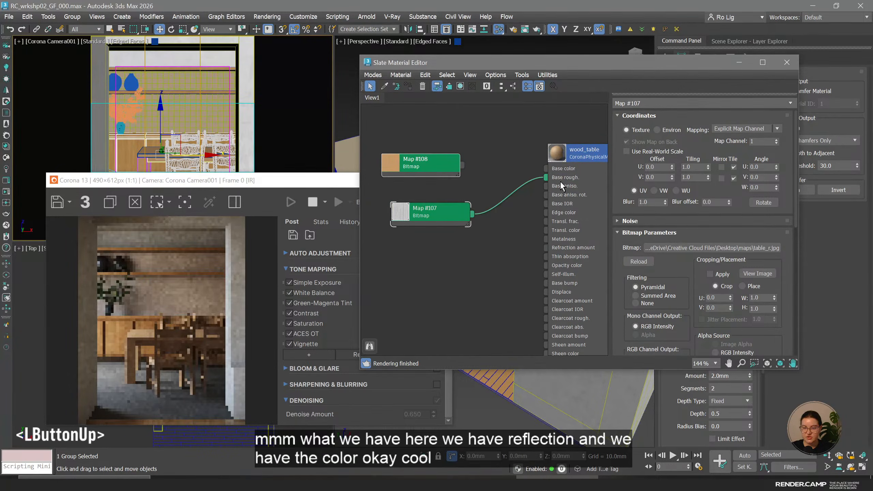
right_click(463, 213)
click(473, 337)
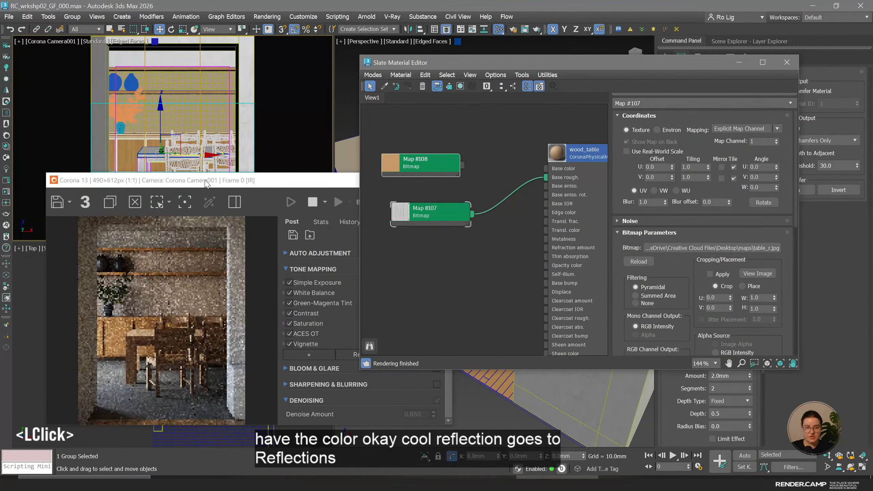
Examine the table's wood mapping up close in the camera view and its reflections in the CESSENTIAL_Reflect render element.
drag(207, 183, 250, 207)
double_click(128, 158)
scroll(121, 99, up, 5)
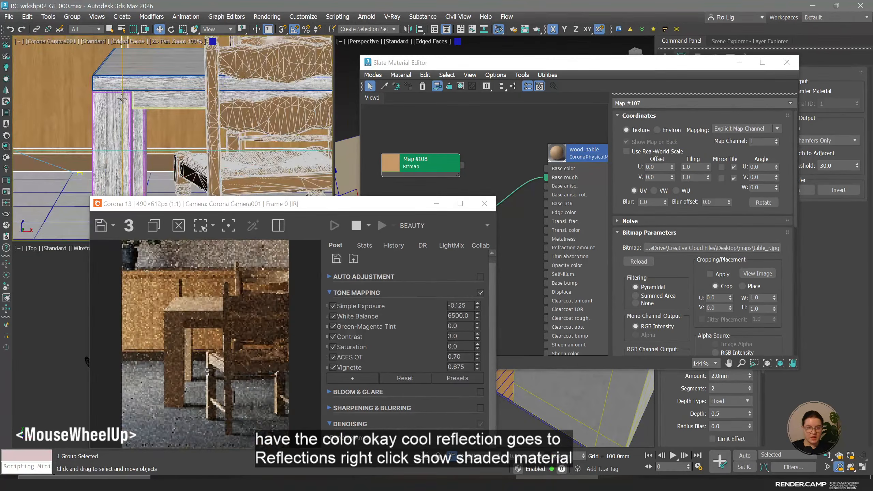
scroll(121, 99, up, 3)
click(418, 227)
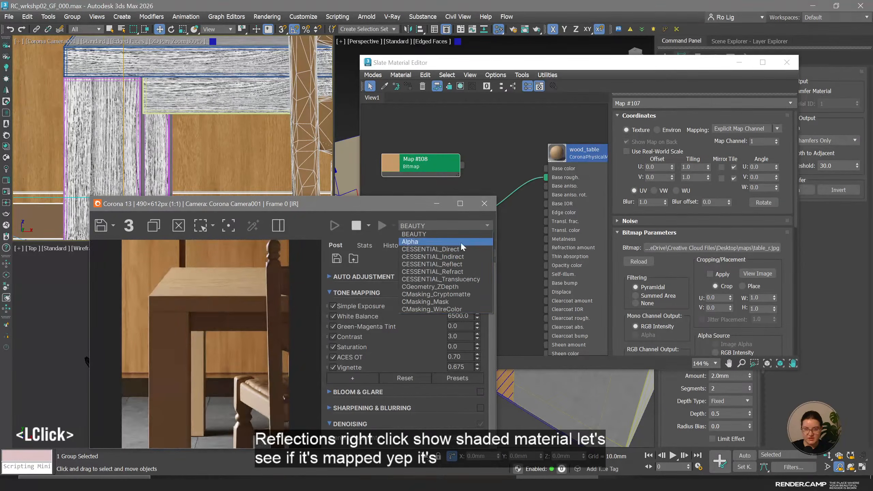
click(466, 265)
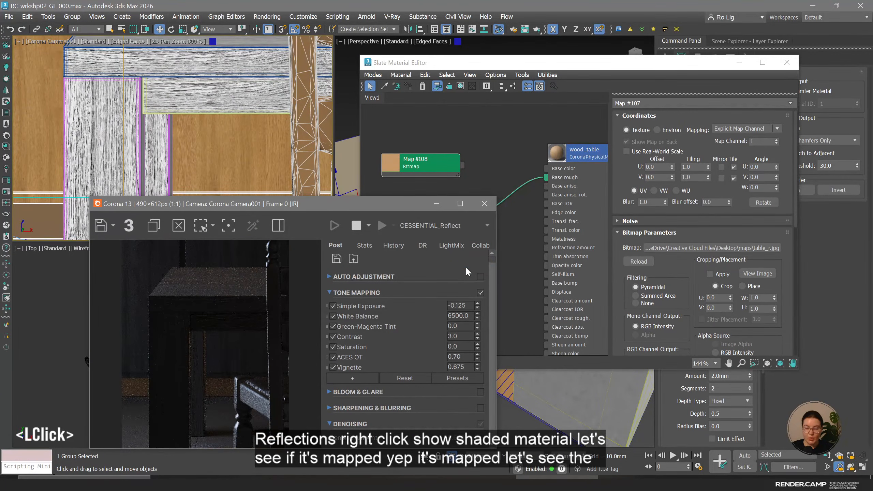
middle_drag(214, 79, 205, 115)
scroll(172, 94, up, 2)
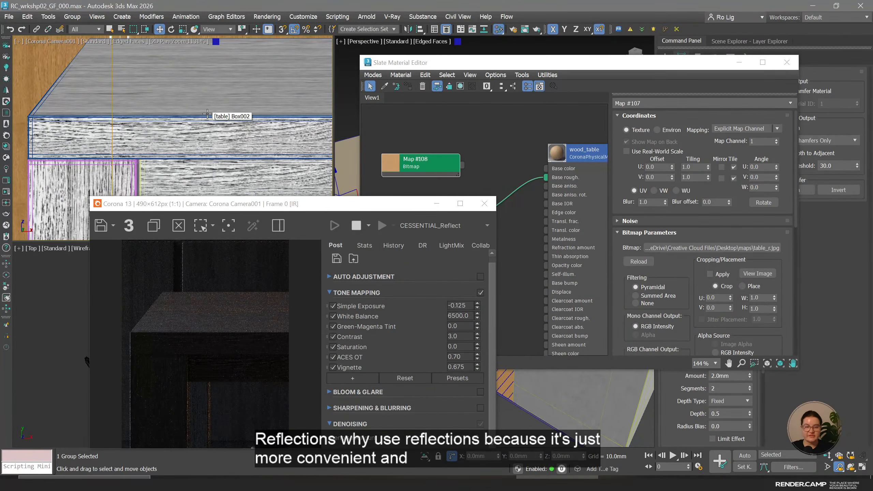
middle_drag(203, 81, 212, 98)
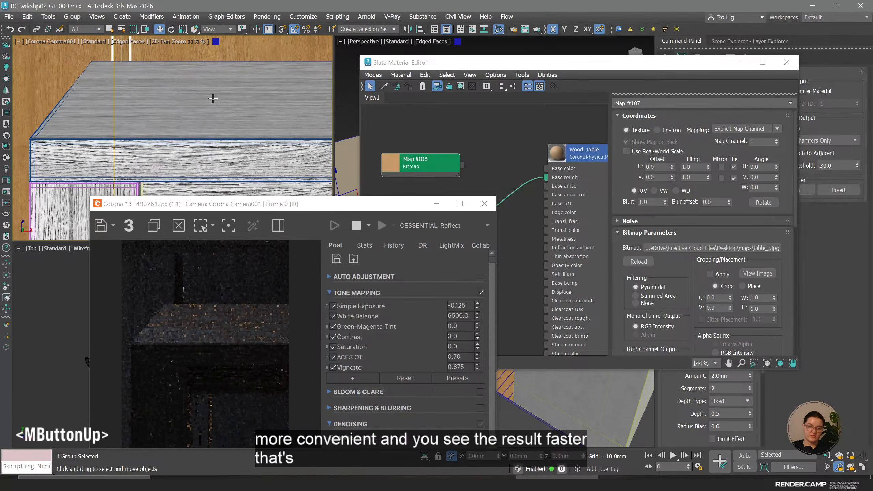
scroll(213, 98, up, 2)
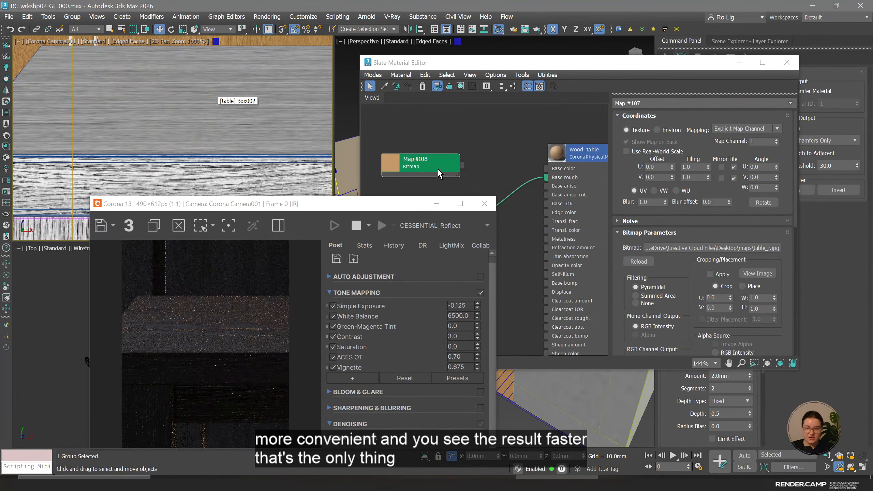
Insert an Output map between the table_r bitmap and wood_table's base roughness input.
middle_click(466, 135)
middle_drag(442, 229, 469, 218)
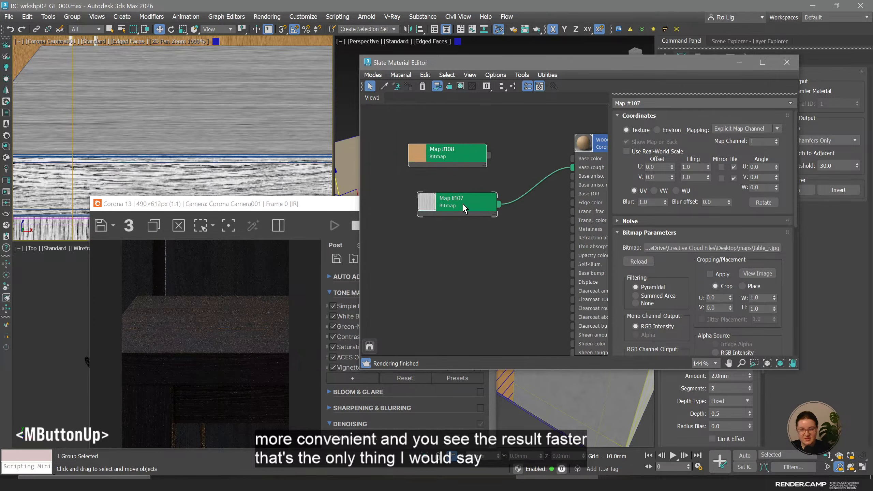
click(469, 210)
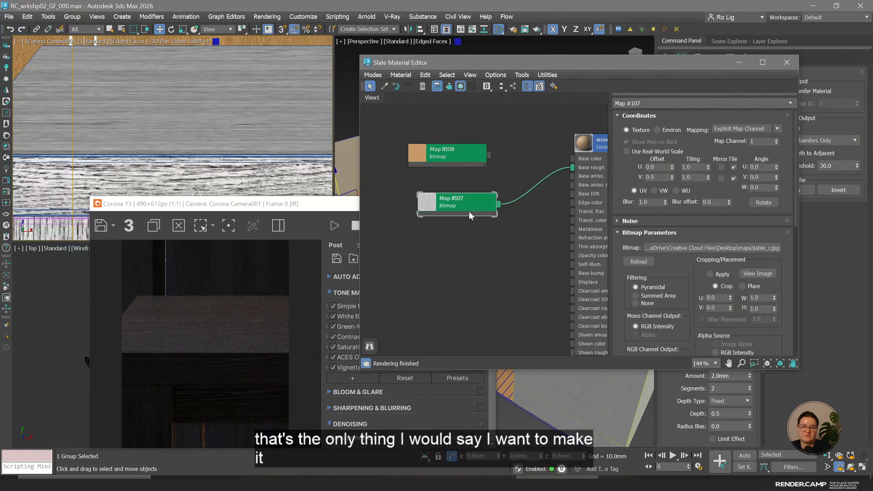
right_click(538, 185)
click(554, 197)
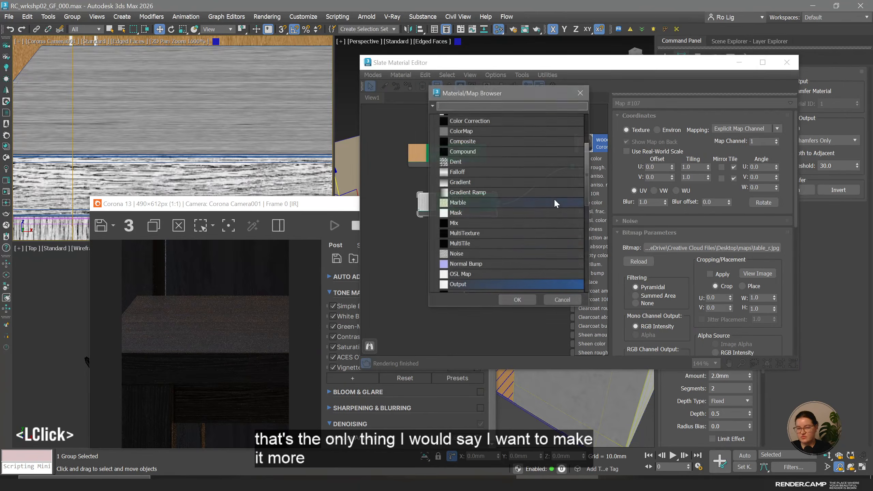
click(473, 287)
double_click(459, 286)
click(414, 268)
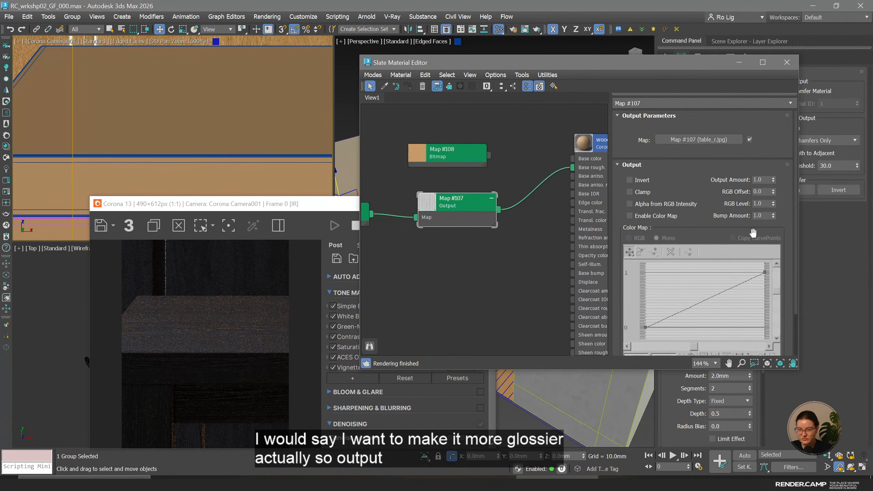
Enable the Output map's color map, make the curve's first point Bezier-Corner and bend the curve for a glossier table.
click(652, 218)
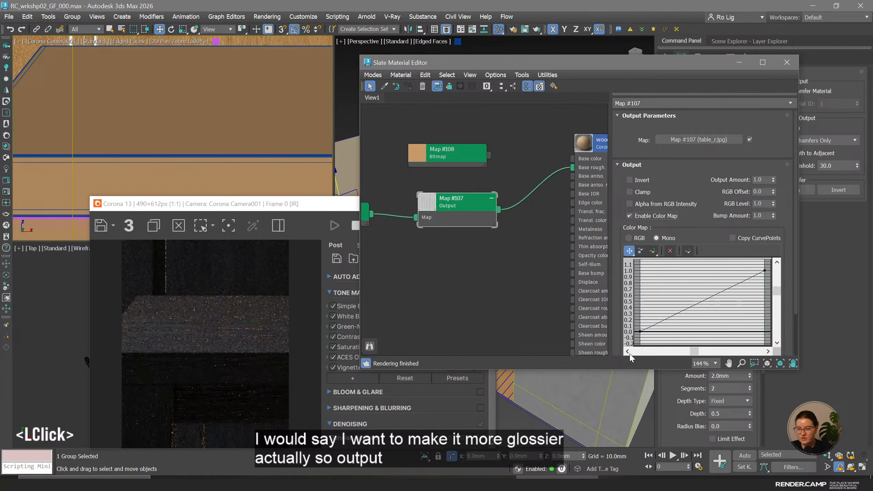
right_click(641, 331)
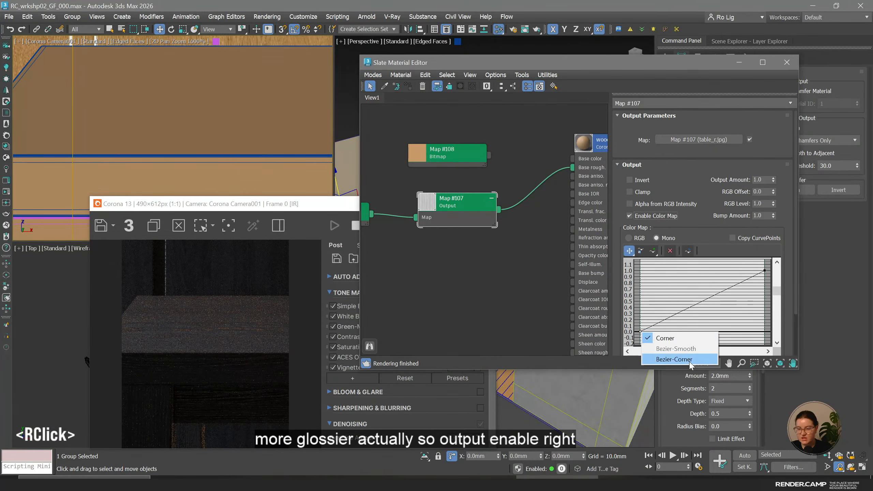
click(672, 360)
drag(642, 330, 720, 186)
Set wood_table's base roughness map amount to 70 and its base roughness to 0.3.
click(590, 149)
click(708, 265)
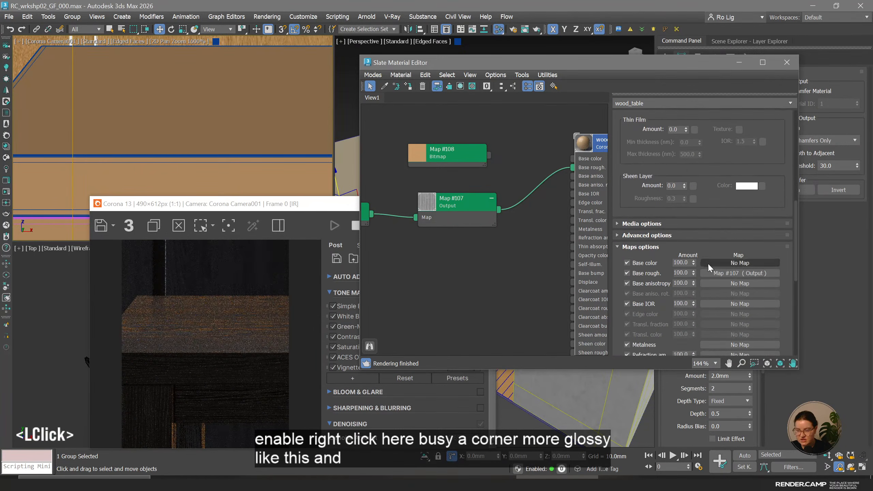
drag(675, 274, 694, 273)
text(70)
key(Return)
drag(704, 146, 722, 231)
click(674, 179)
key(BackSpace)
text(3)
key(Return)
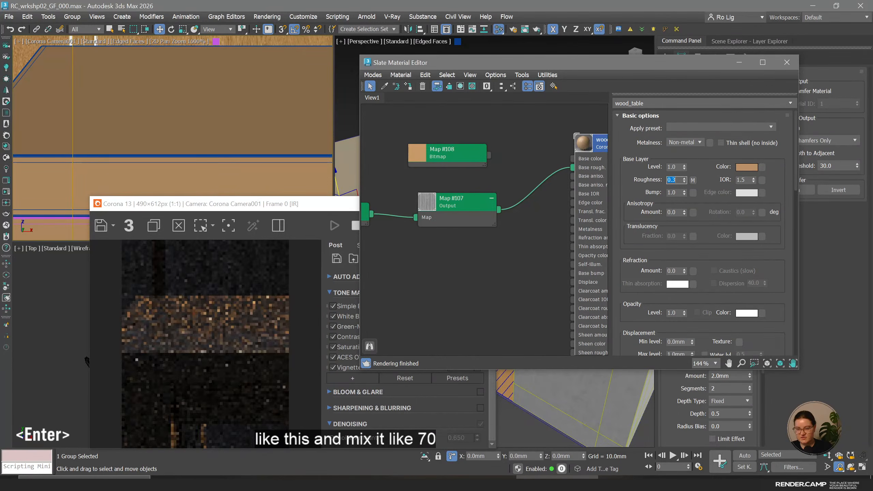
Check the table in the full camera view with the render window switched back to the BEAUTY element.
middle_click(135, 183)
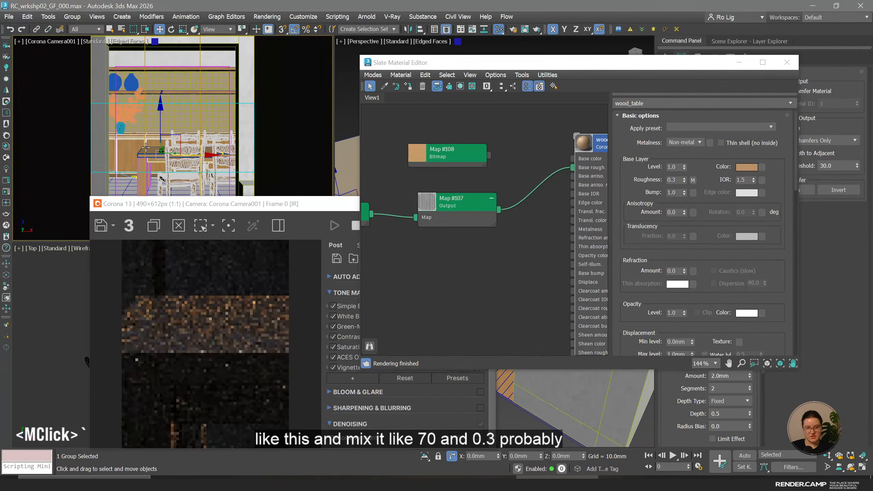
click(199, 389)
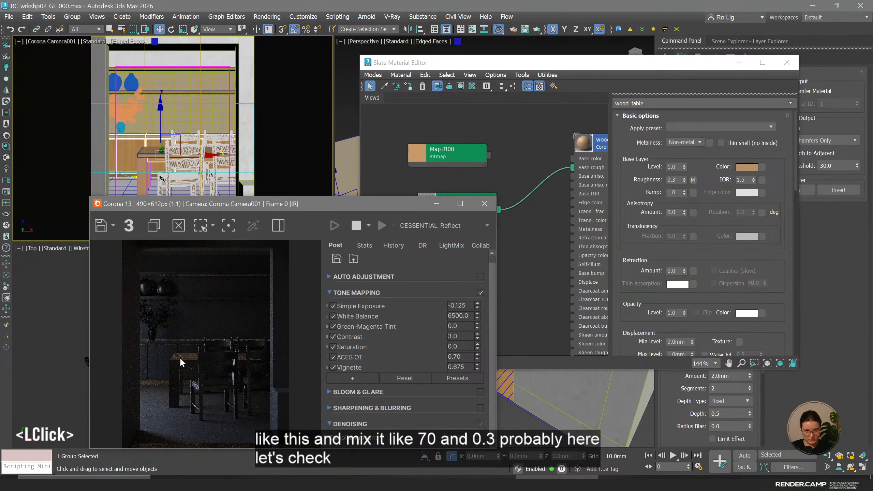
click(447, 226)
click(413, 238)
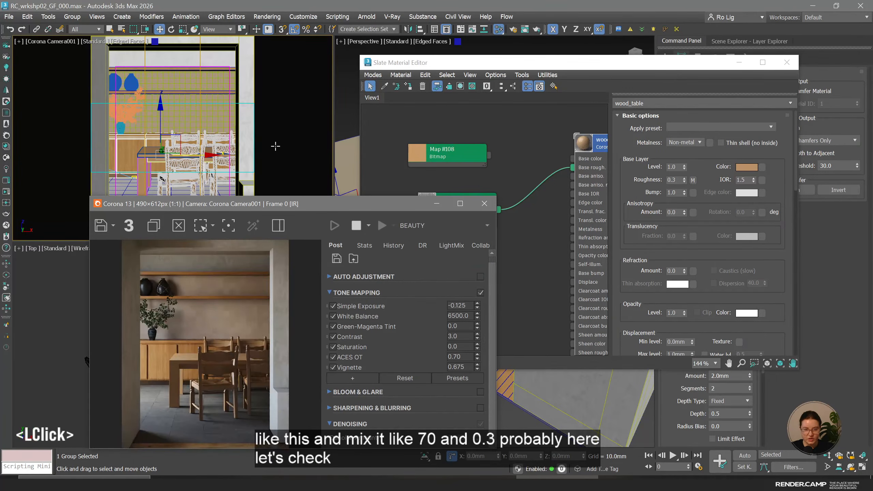
Insert a Color Correction map between the table_d bitmap and wood_table's base color input.
drag(279, 207, 249, 175)
click(522, 116)
middle_drag(486, 185, 429, 175)
drag(523, 184, 417, 204)
middle_drag(427, 199, 464, 191)
drag(444, 193, 518, 160)
mouse_move(557, 176)
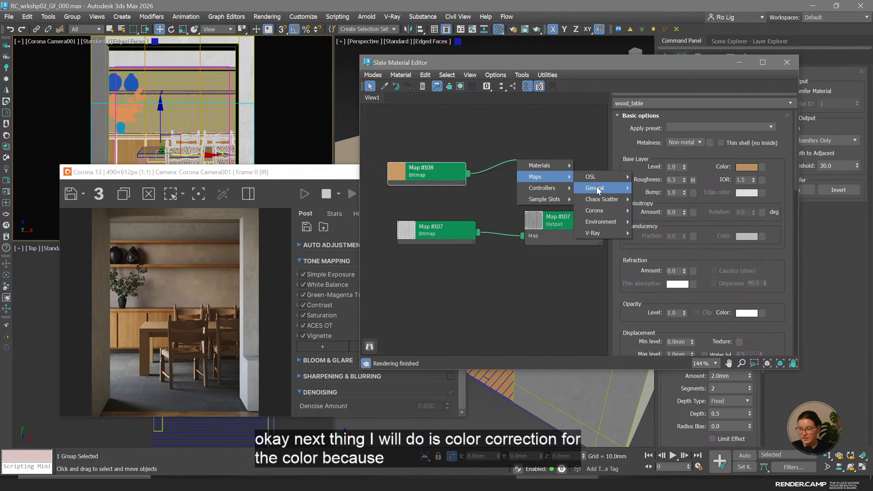
mouse_move(598, 187)
click(674, 87)
double_click(525, 162)
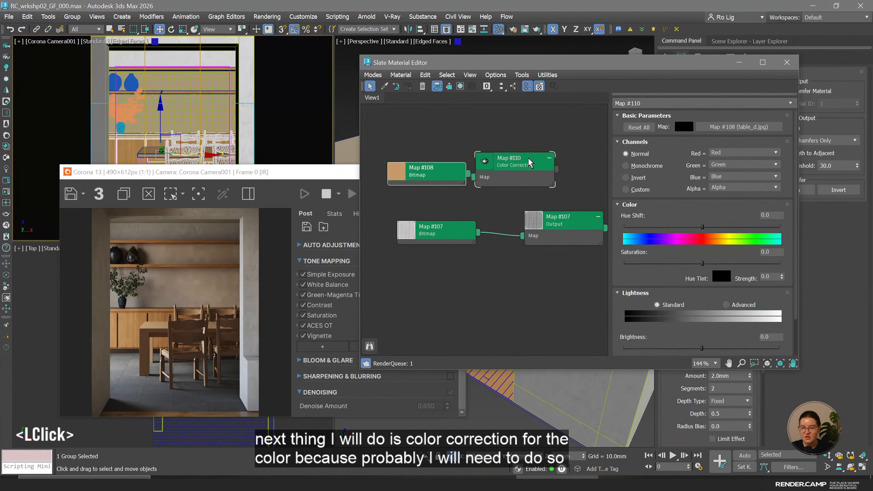
middle_drag(556, 163, 450, 167)
drag(399, 161, 409, 176)
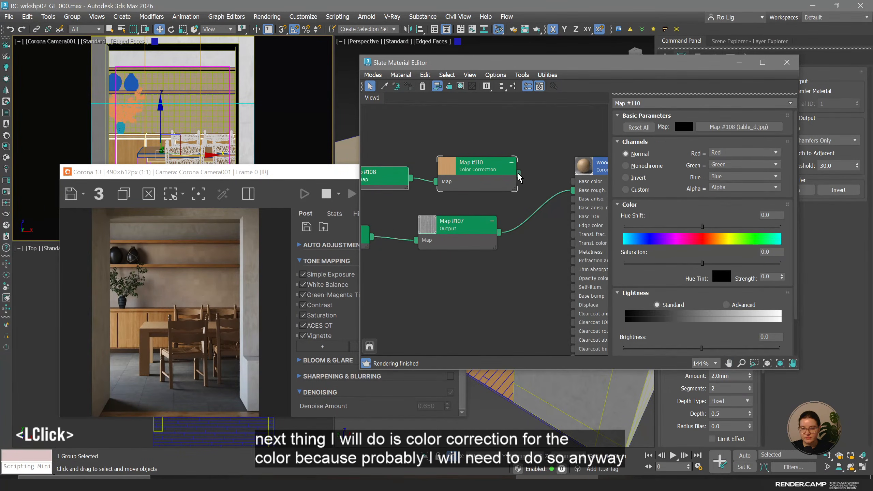
drag(518, 176, 584, 182)
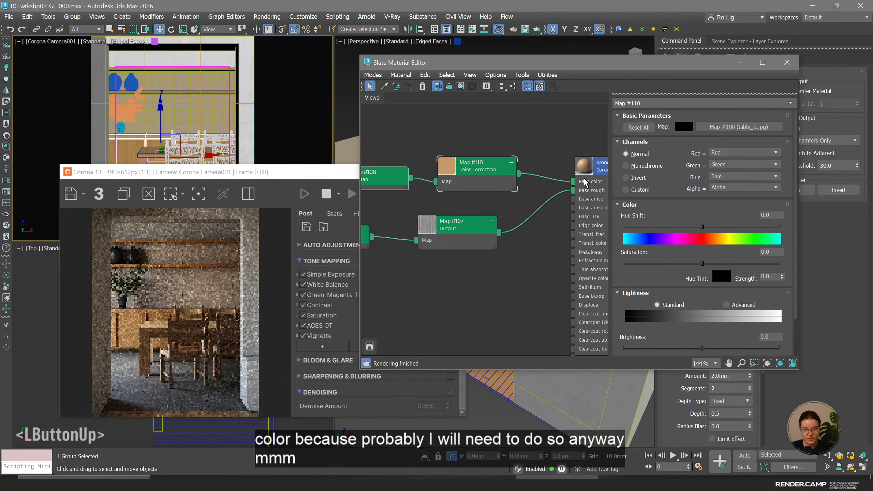
Compare the table's render with wood_table's base color map switched off and back on.
double_click(590, 168)
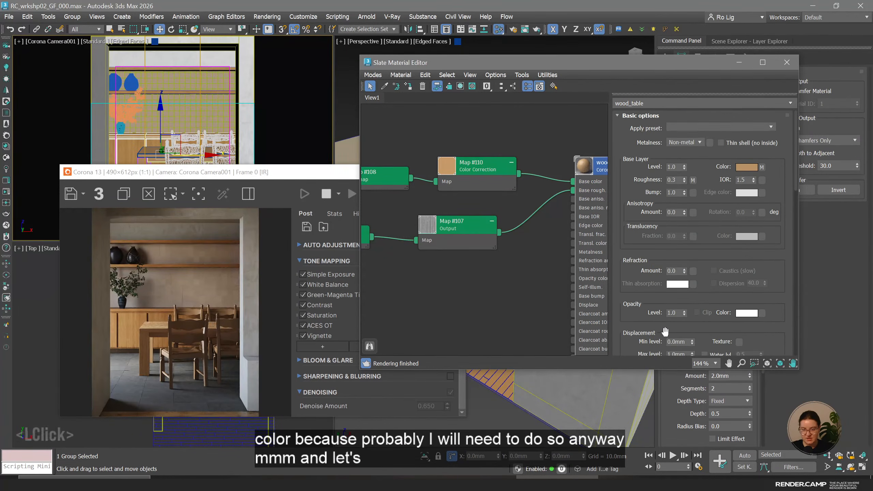
scroll(665, 331, down, 10)
click(628, 330)
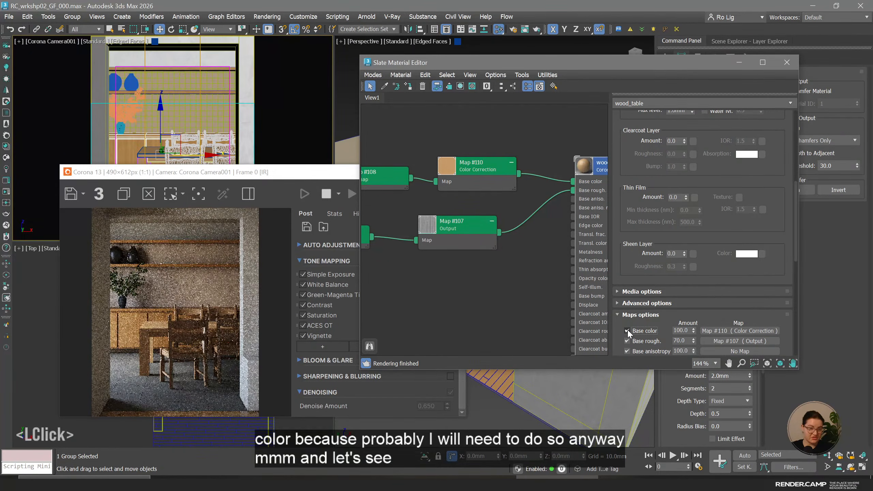
click(627, 331)
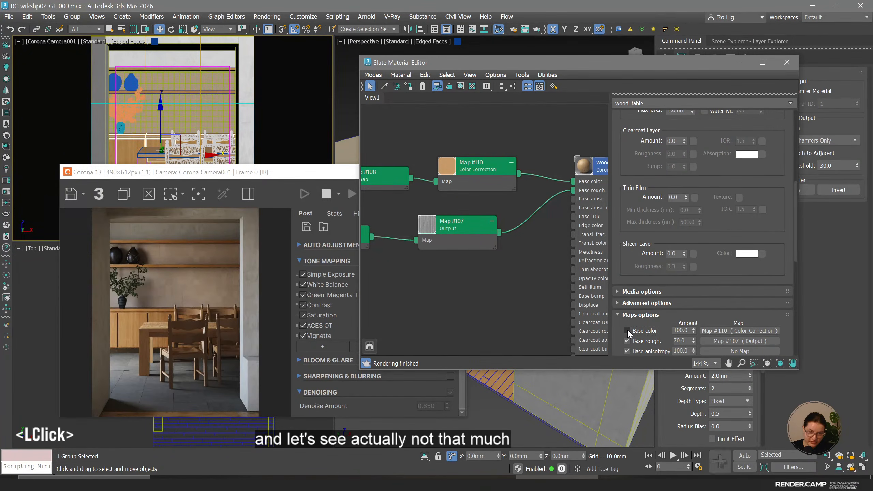
click(628, 330)
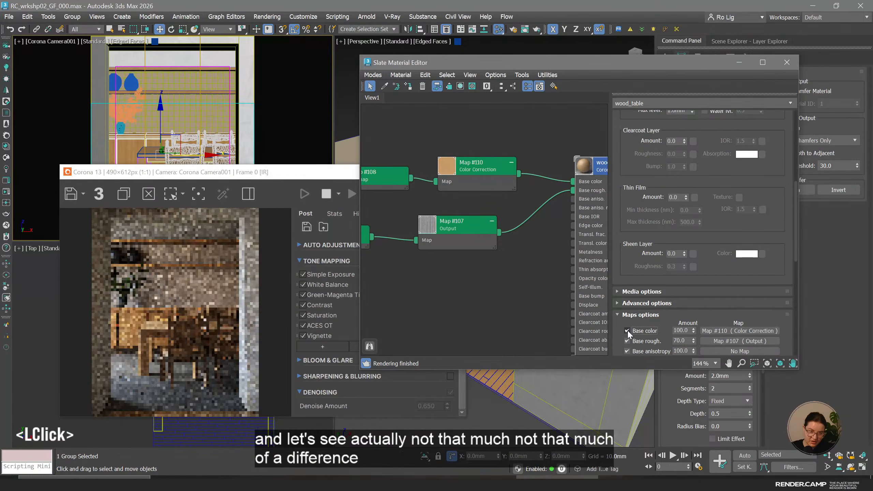
Switch the Color Correction's lightness to Advanced with an RGB gamma of 0.95 and set its saturation to -5.
click(475, 171)
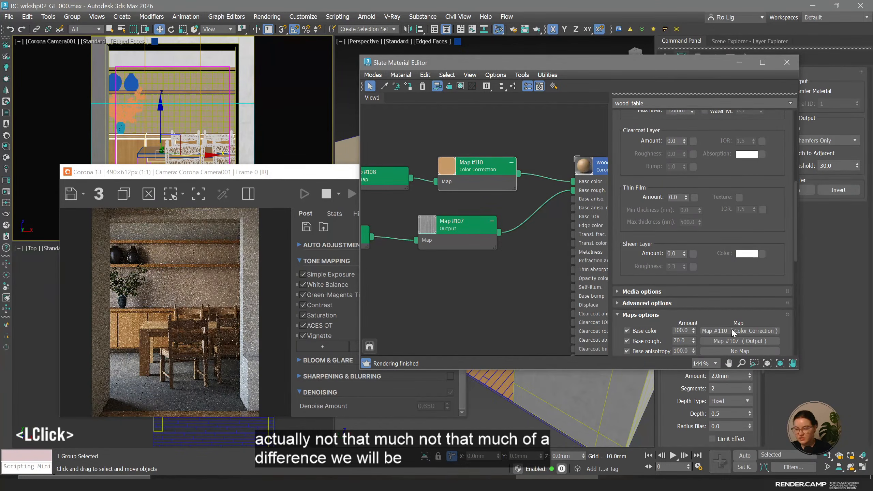
click(733, 330)
click(726, 260)
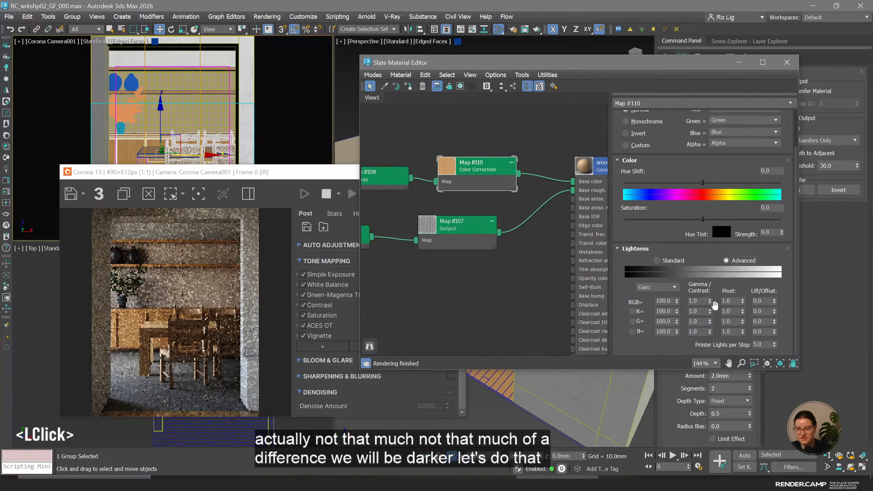
click(699, 301)
key(BackSpace)
text(0.95)
key(Return)
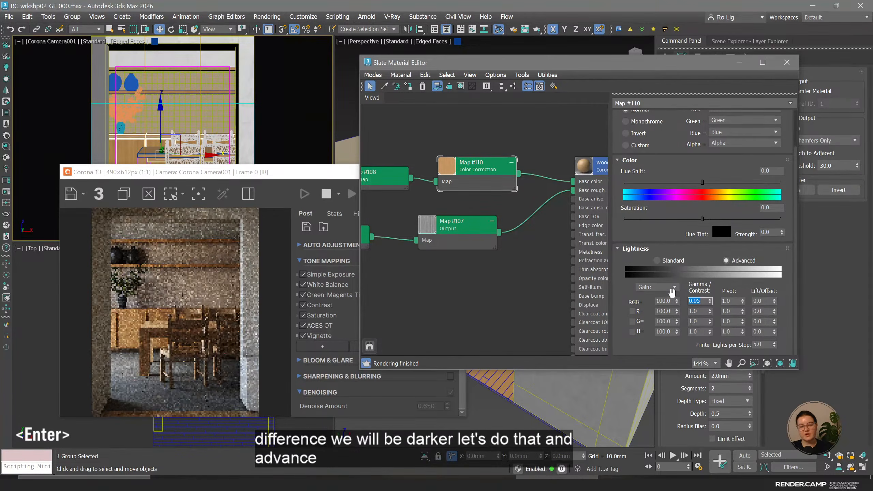
double_click(770, 208)
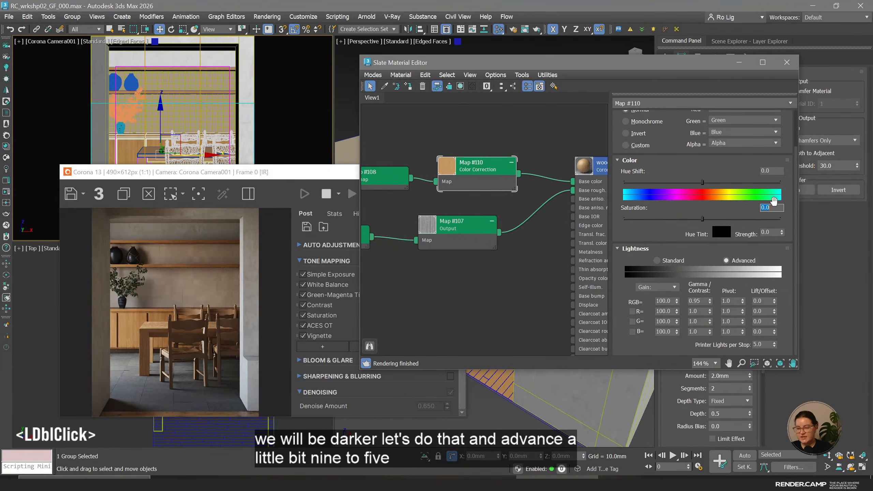
text(-5)
key(Return)
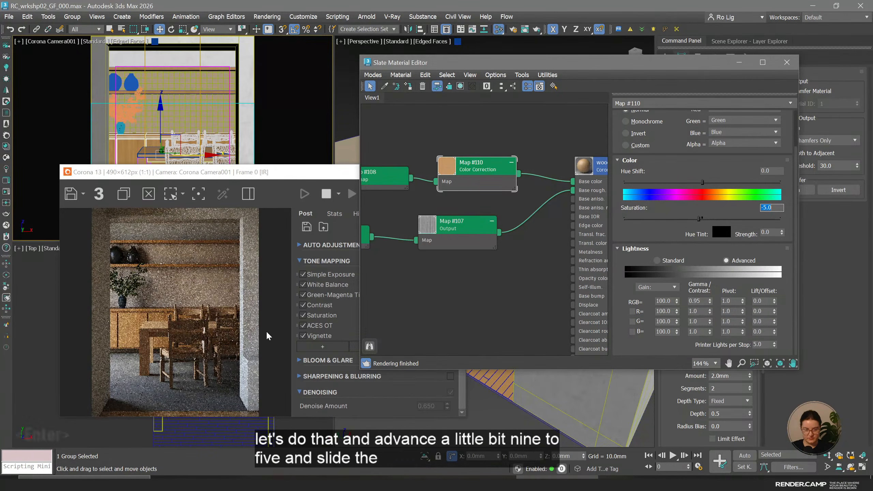
Check the wood grain on the table leg up close and reduce wood_table's base color map amount to 70, then 50.
middle_click(155, 159)
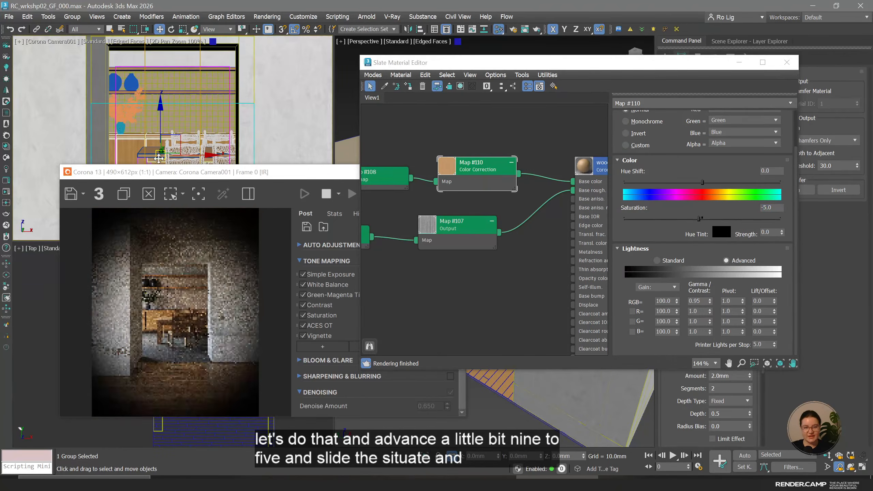
scroll(155, 162, up, 2)
middle_drag(165, 136, 199, 98)
scroll(191, 120, up, 3)
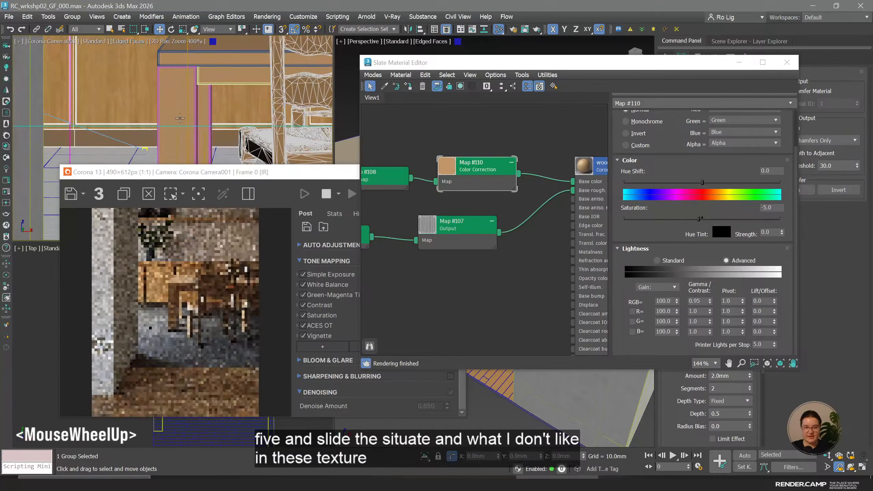
scroll(191, 119, up, 3)
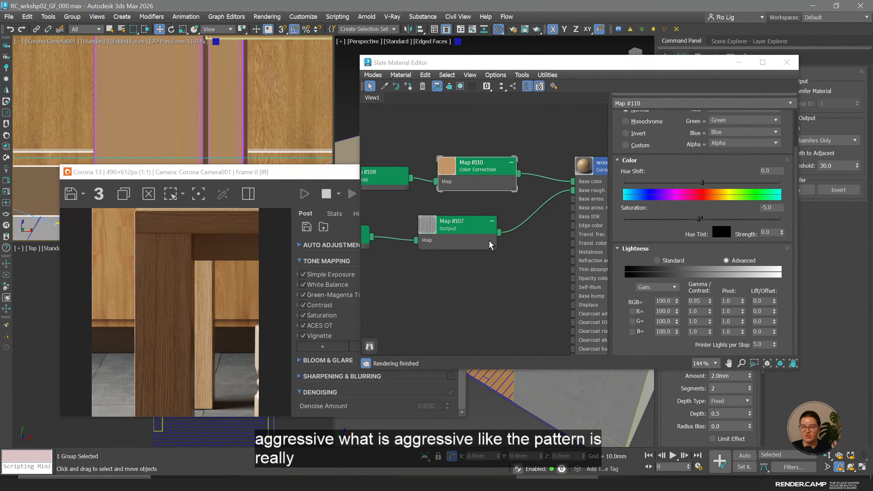
click(597, 172)
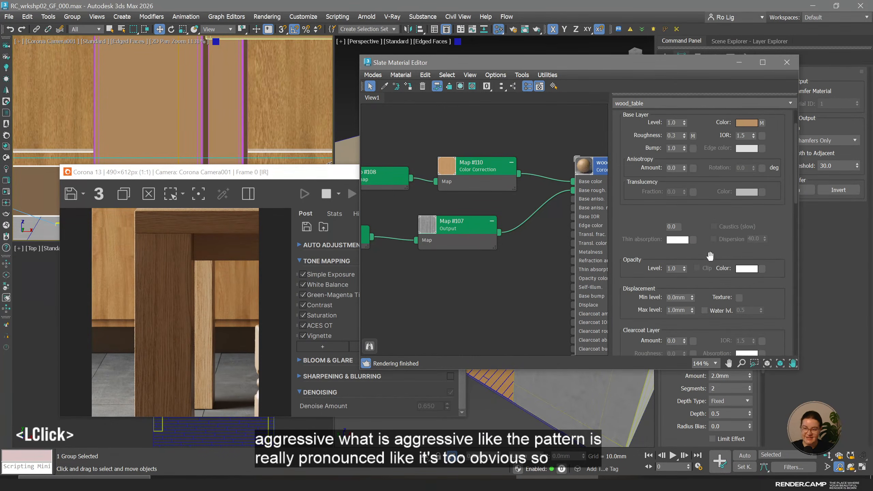
drag(709, 255, 696, 44)
click(682, 319)
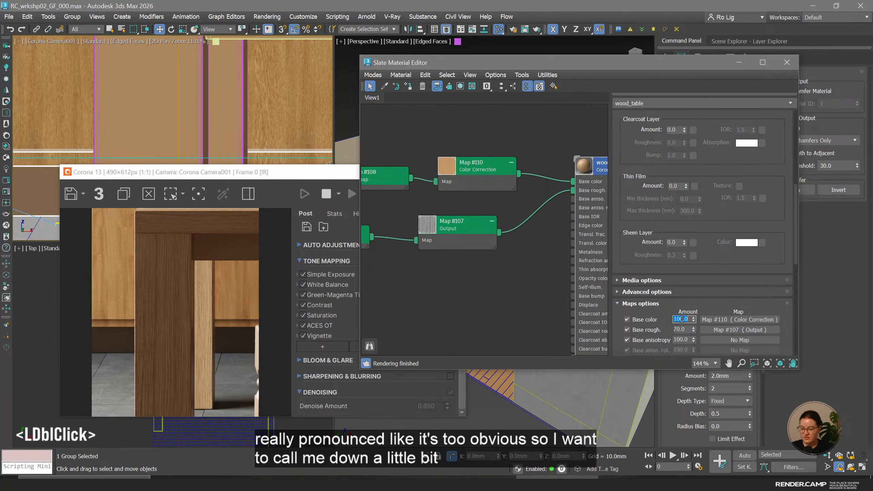
text(70)
key(Return)
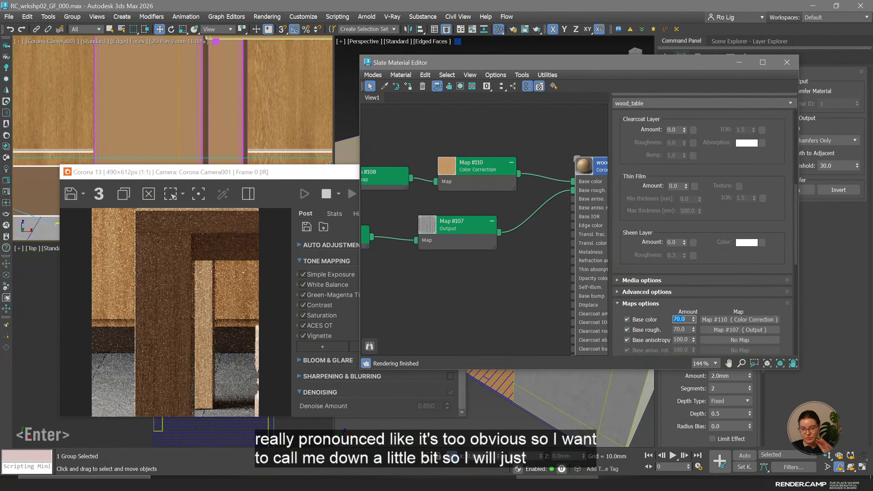
text(50)
key(Return)
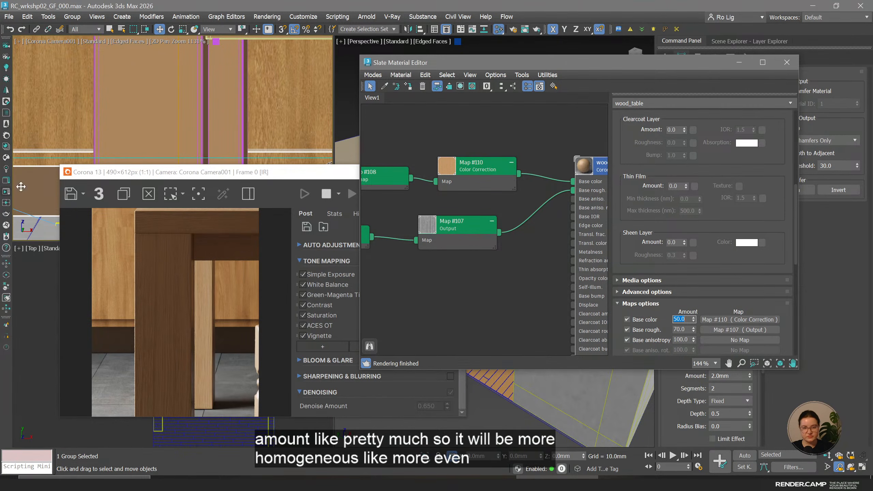
Restore the full camera view, clear the wood_table node tree from the material view and pick the chairs material from the scene.
middle_click(151, 137)
key(grave)
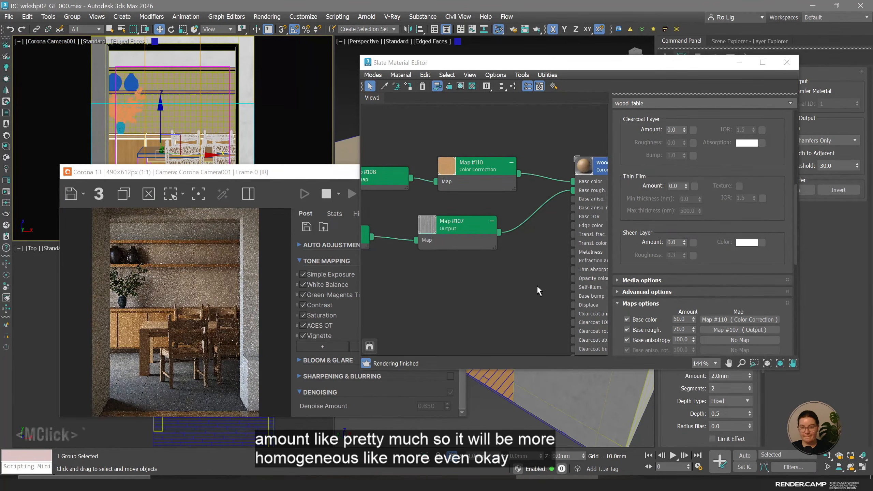
scroll(520, 273, down, 5)
middle_drag(520, 273, 496, 209)
drag(415, 128, 611, 309)
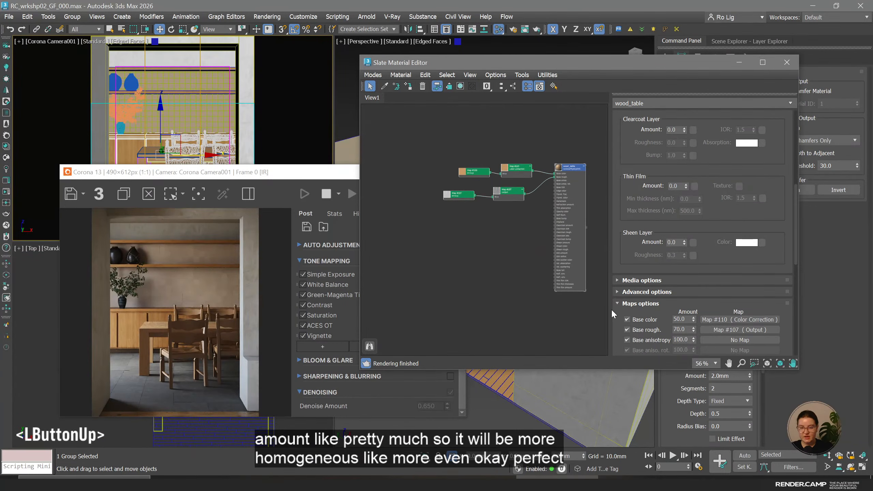
key(Delete)
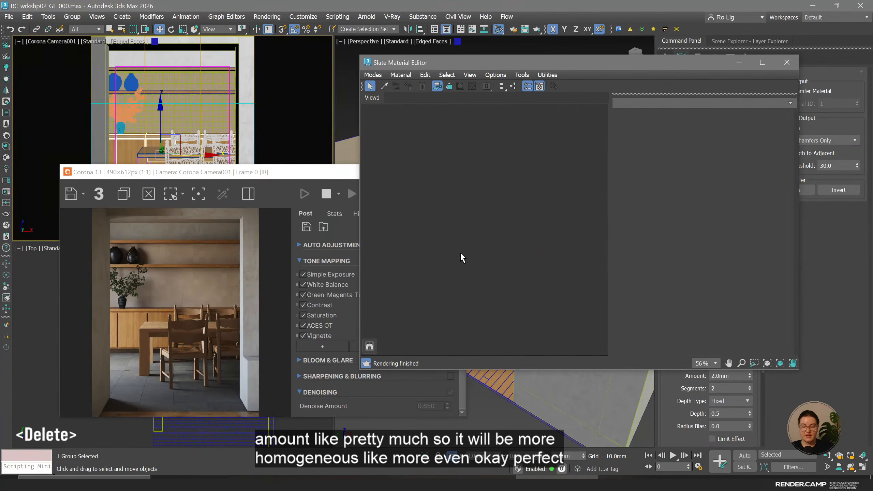
click(385, 86)
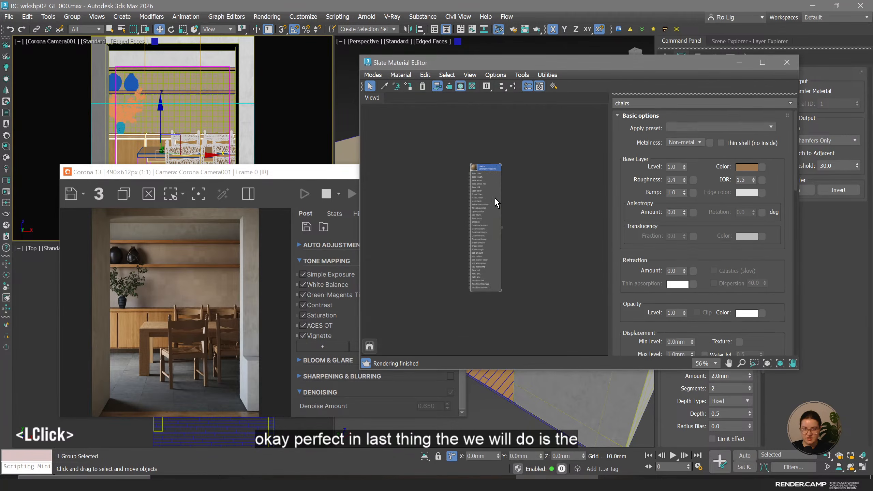
middle_drag(494, 197, 509, 167)
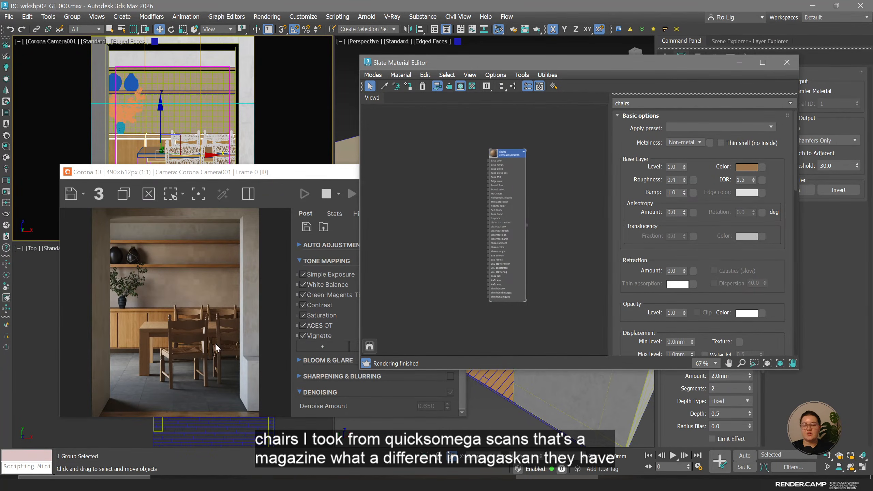
Switch to the maps folder in File Explorer and compare the table_d texture with the rendered table.
click(306, 479)
click(301, 354)
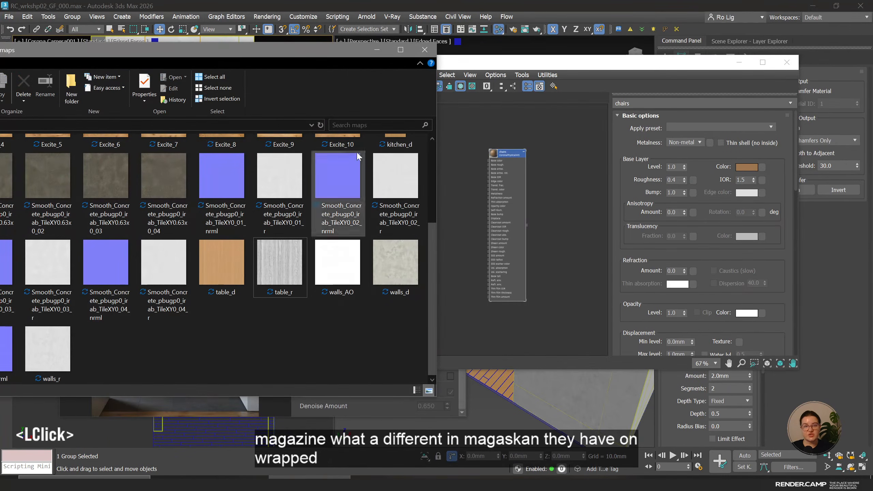
drag(255, 51, 481, 45)
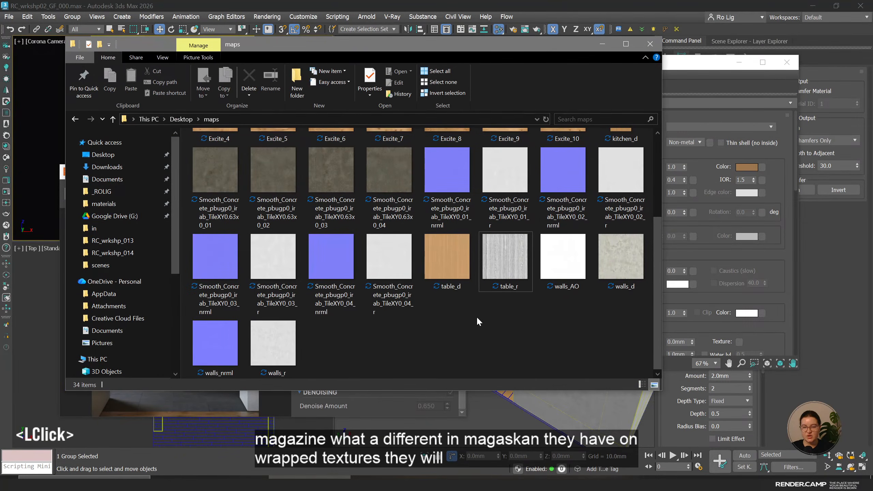
click(450, 263)
click(306, 478)
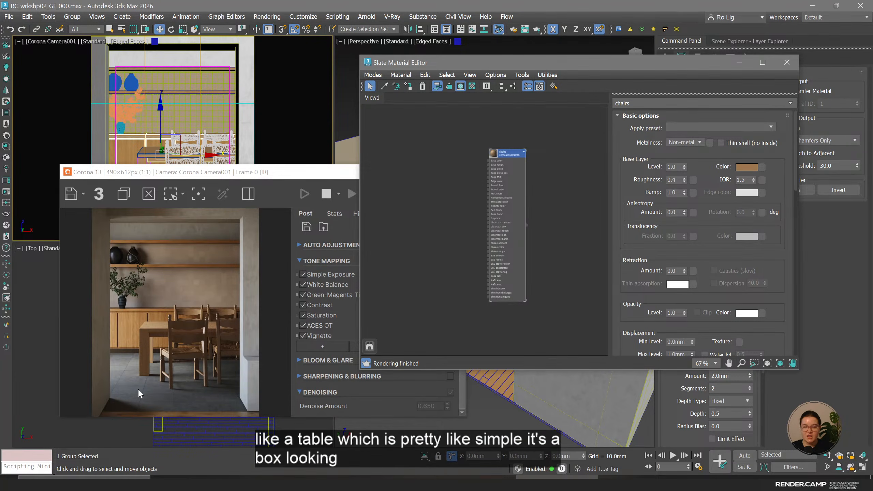
click(306, 477)
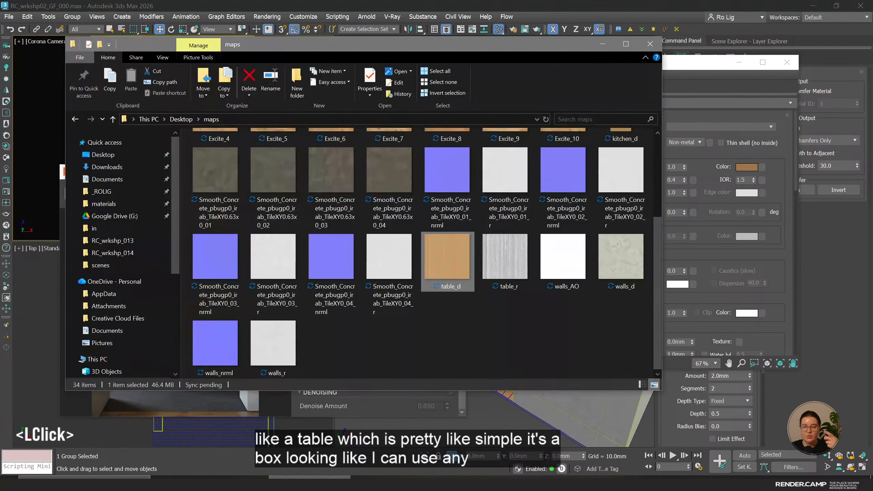
click(306, 478)
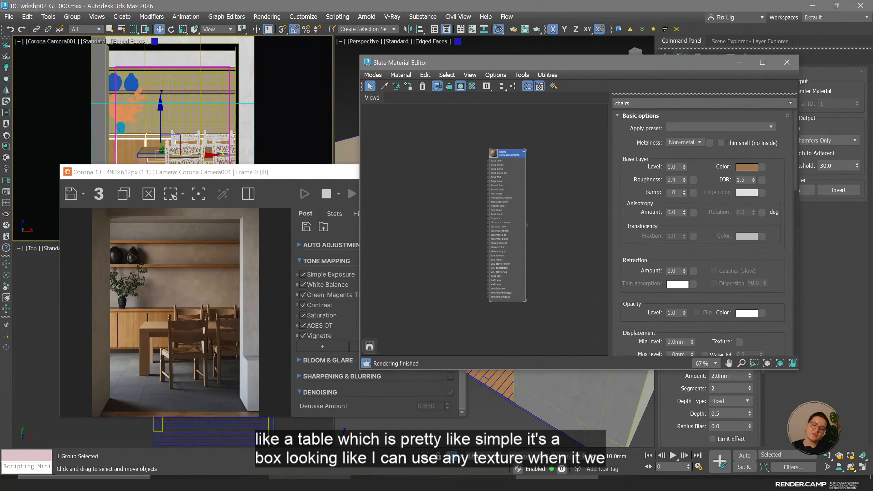
Preview the unwrapped chair textures from chairs_d through chairs_r in the maps folder, close the preview and select chairs_r.
click(306, 478)
scroll(224, 227, up, 3)
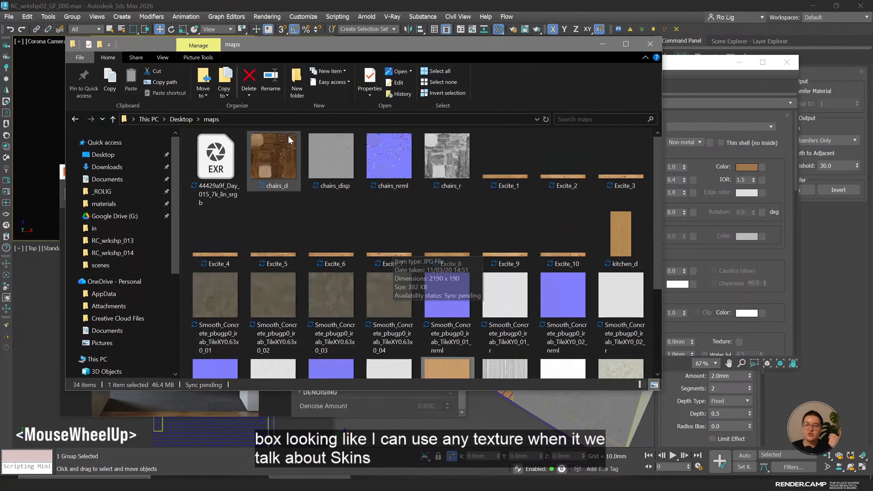
click(284, 163)
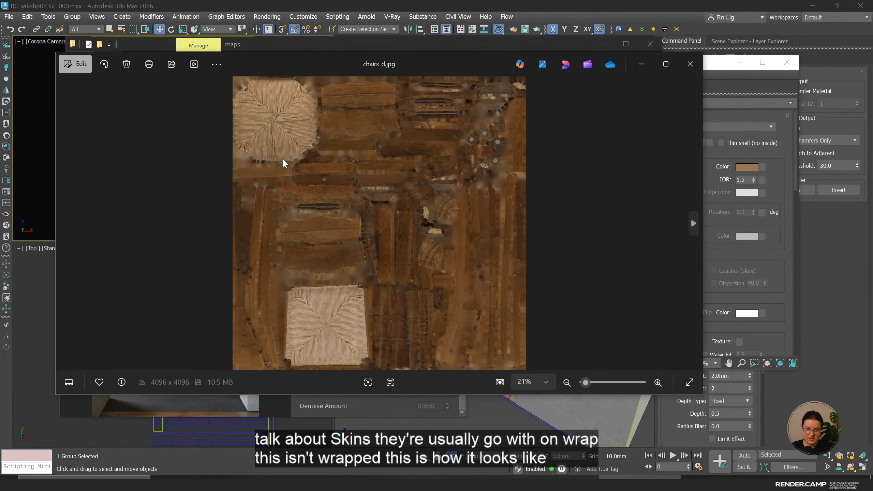
key(Right)
key(Right)
key(Right)
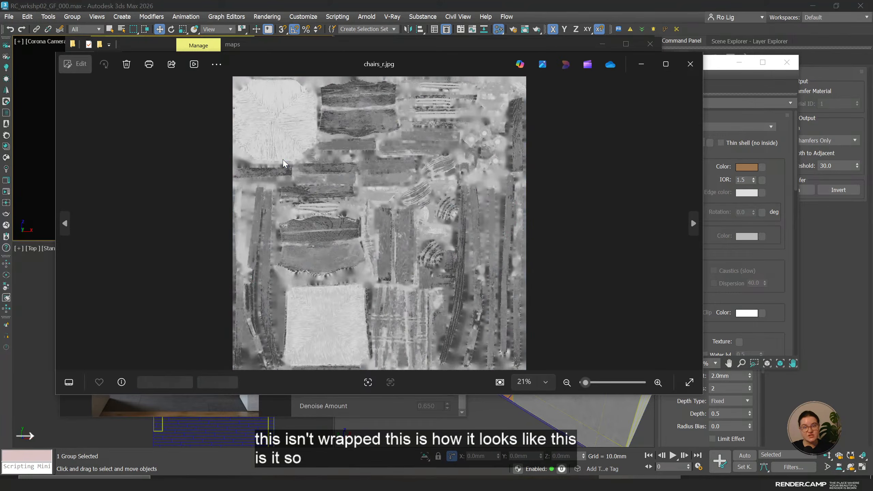
key(Right)
click(691, 65)
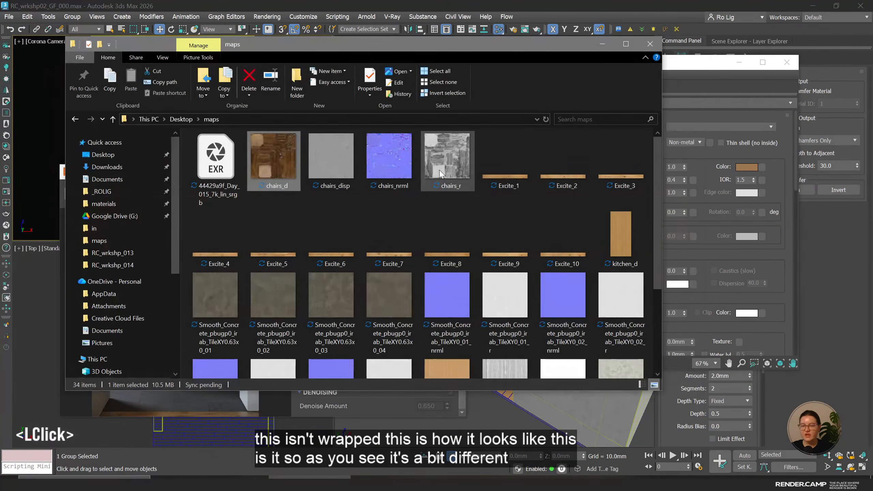
click(443, 161)
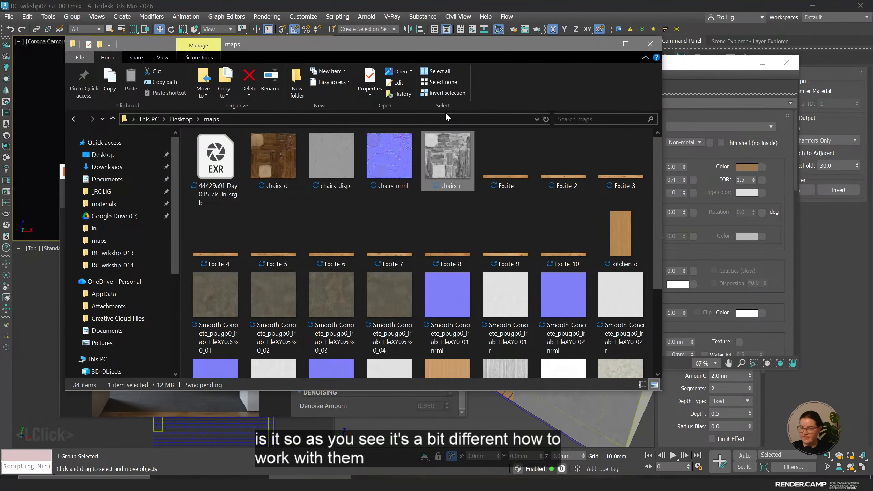
Load chairs_d, chairs_disp, chairs_nrml and chairs_r from the maps folder as bitmaps beside the chairs material in the Slate Material Editor.
shift+click(284, 150)
drag(489, 51, 253, 62)
drag(211, 166, 448, 159)
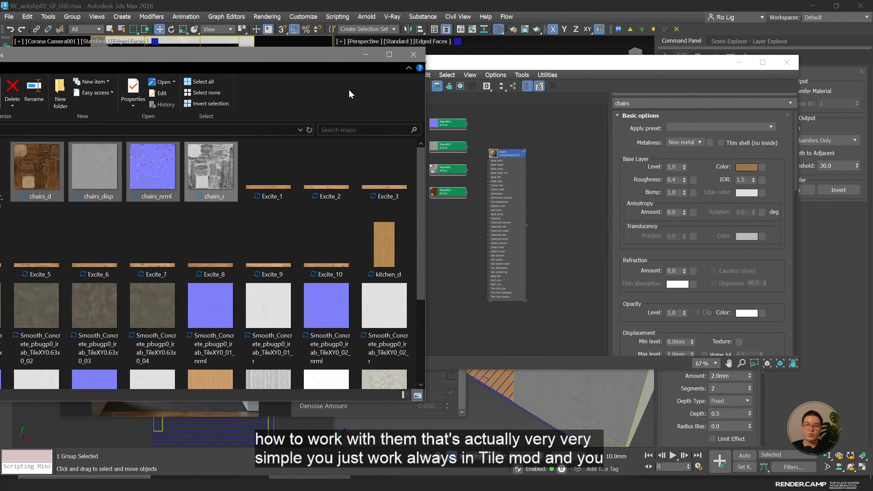
click(364, 61)
click(447, 264)
middle_drag(460, 159, 496, 197)
scroll(496, 231, up, 2)
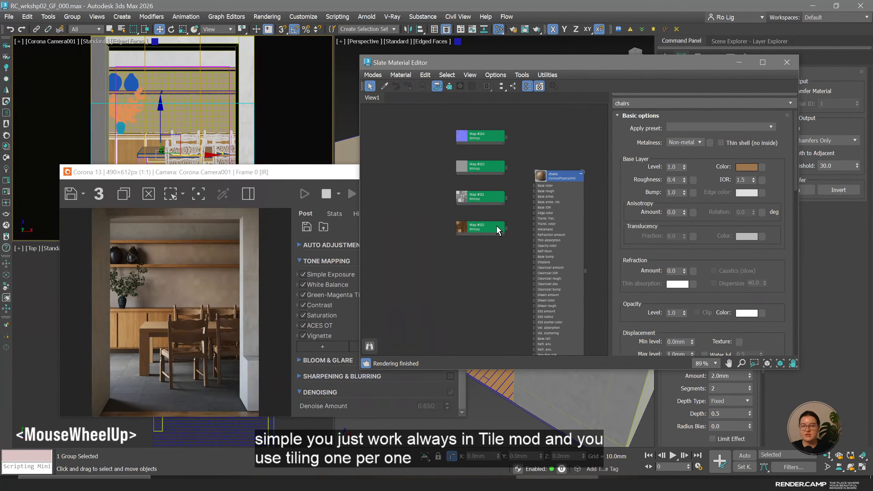
scroll(496, 224, down, 2)
Arrange the four chair bitmaps in front of the chairs material and connect the chairs_r bitmap to its Base roughness.
click(457, 128)
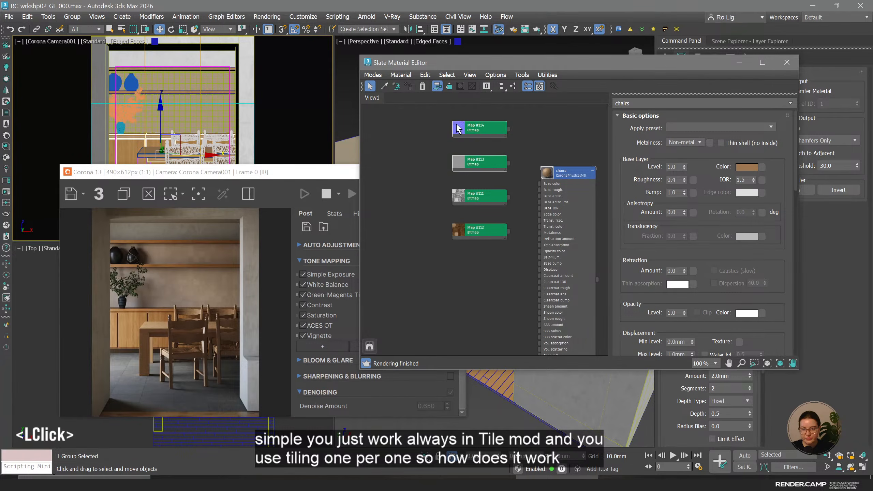
drag(472, 134, 452, 275)
drag(481, 231, 434, 173)
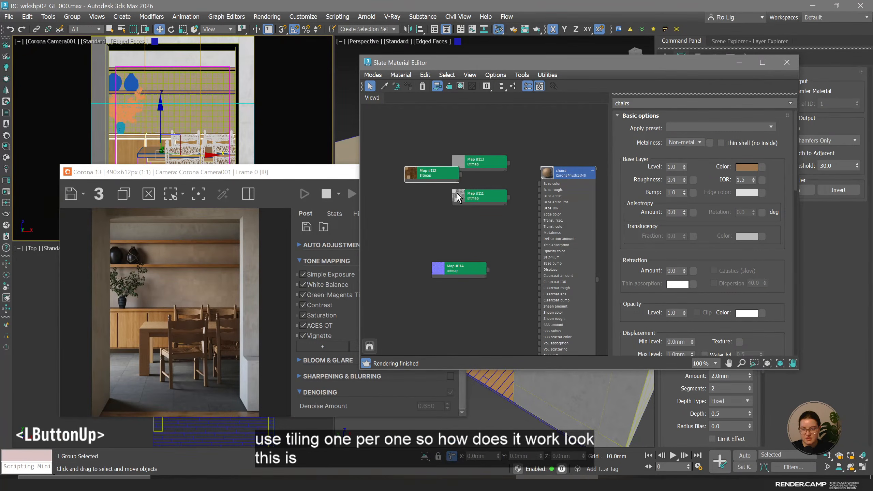
drag(505, 199, 458, 190)
click(487, 166)
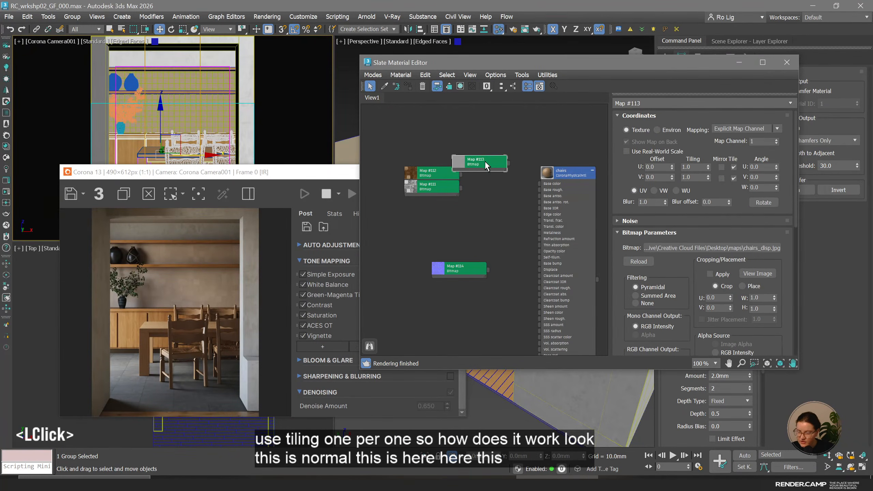
drag(482, 162, 540, 190)
click(448, 162)
click(468, 210)
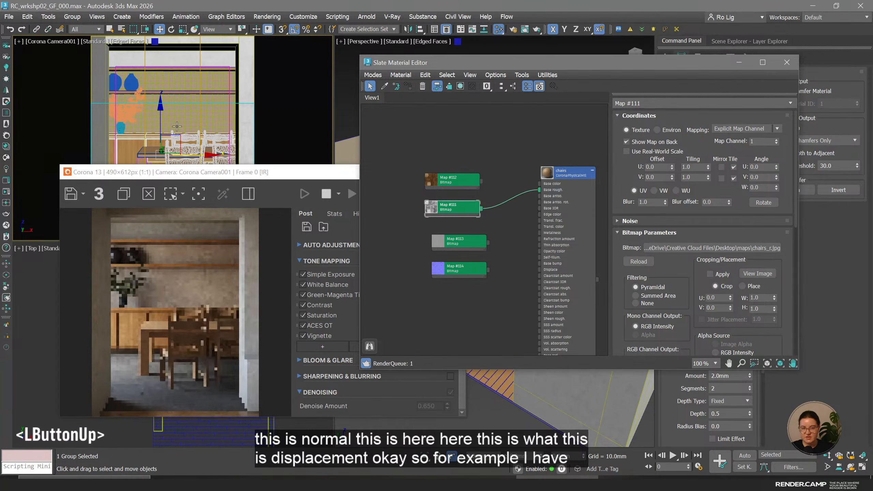
Show the chairs_r map shaded in the viewport, isolate one chair and frame it in the maximized Perspective view without edged faces.
right_click(450, 208)
click(481, 326)
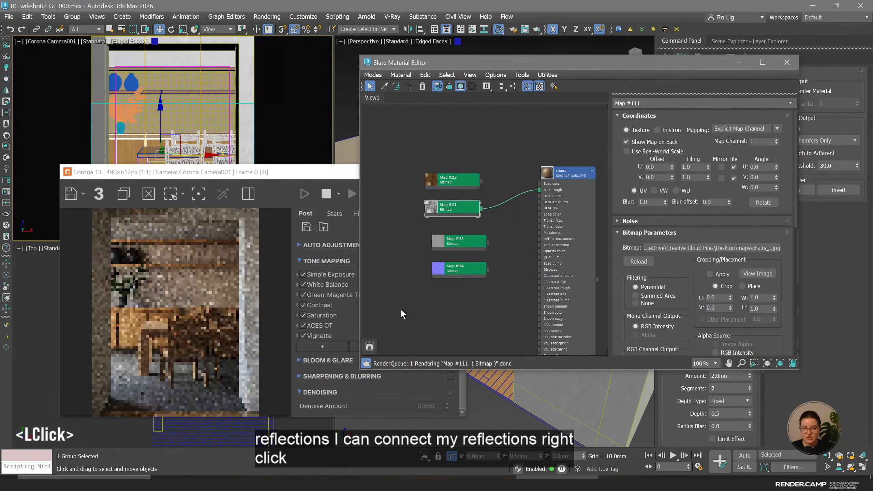
click(459, 172)
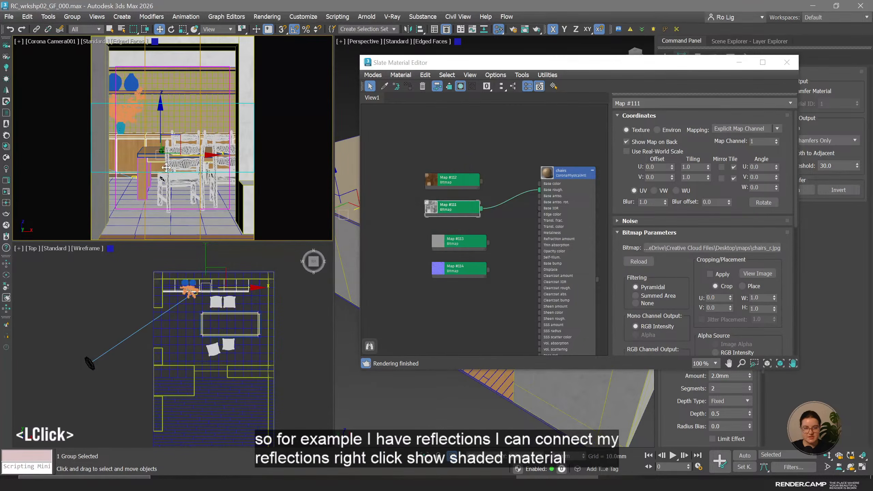
click(166, 168)
key(alt+q)
key(space)
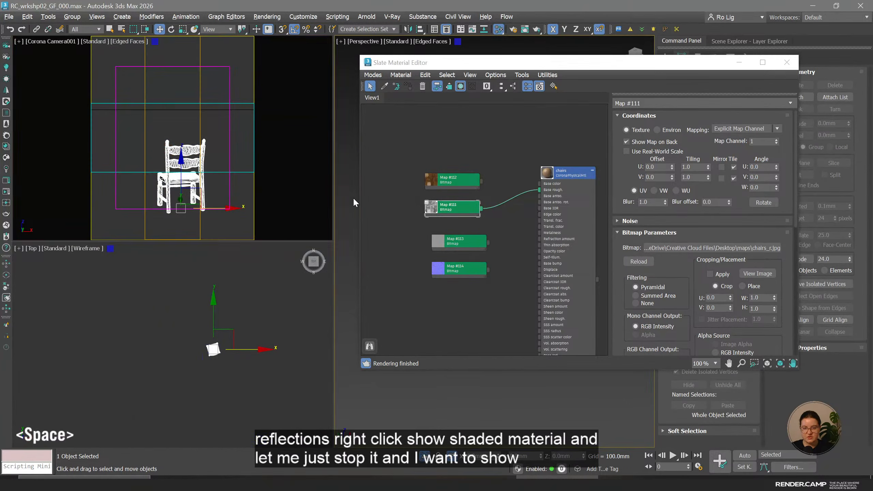
key(alt+w)
key(z)
key(F4)
alt+middle_drag(349, 196, 277, 226)
View the chairs_r bitmap's image, close it and examine how the unwrapped texture wraps the chair's seat and frame.
click(440, 211)
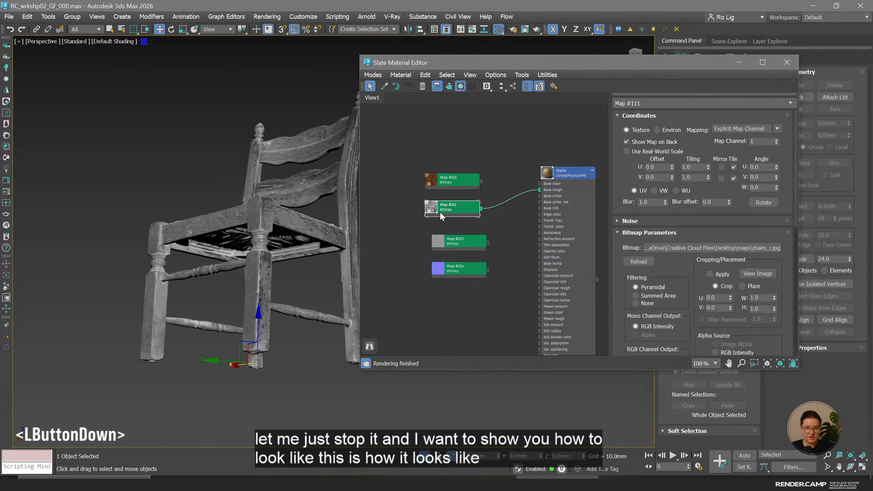
click(746, 273)
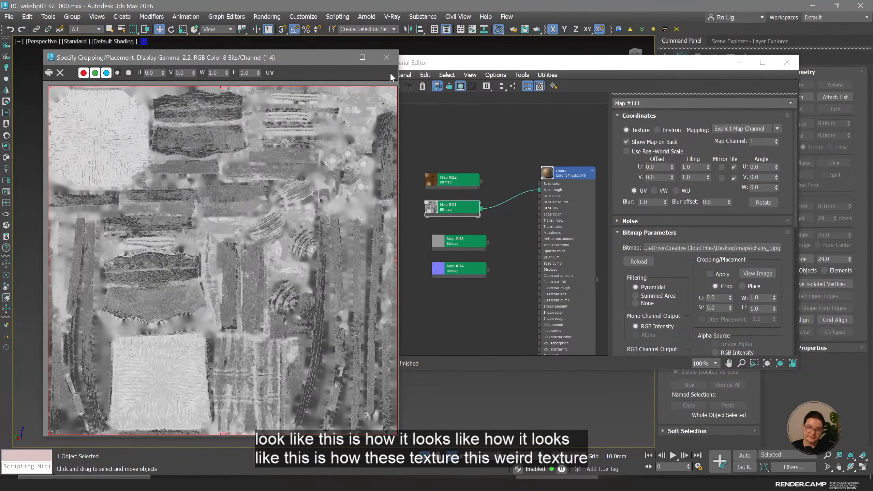
click(386, 57)
alt+middle_drag(258, 272, 258, 272)
scroll(258, 272, up, 5)
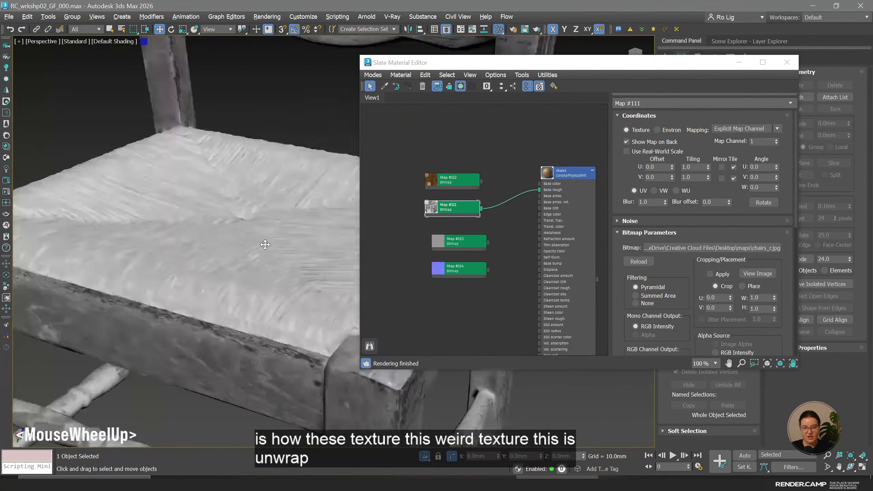
scroll(265, 245, down, 5)
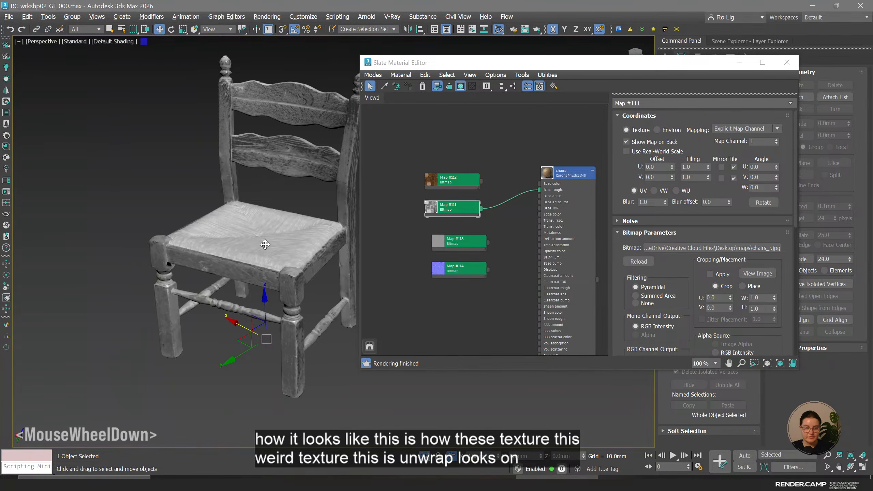
alt+middle_drag(265, 244, 294, 335)
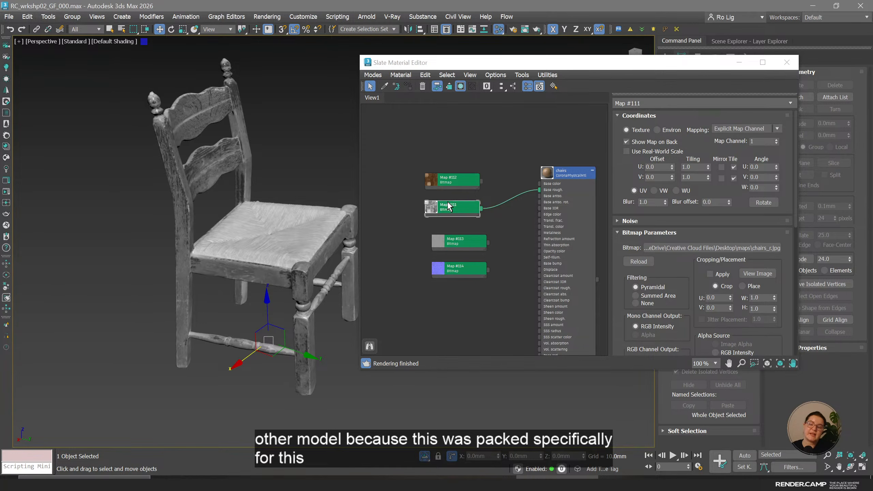
End the chair's isolation, restore the four-viewport layout and reopen the Corona render window below the camera view.
click(429, 461)
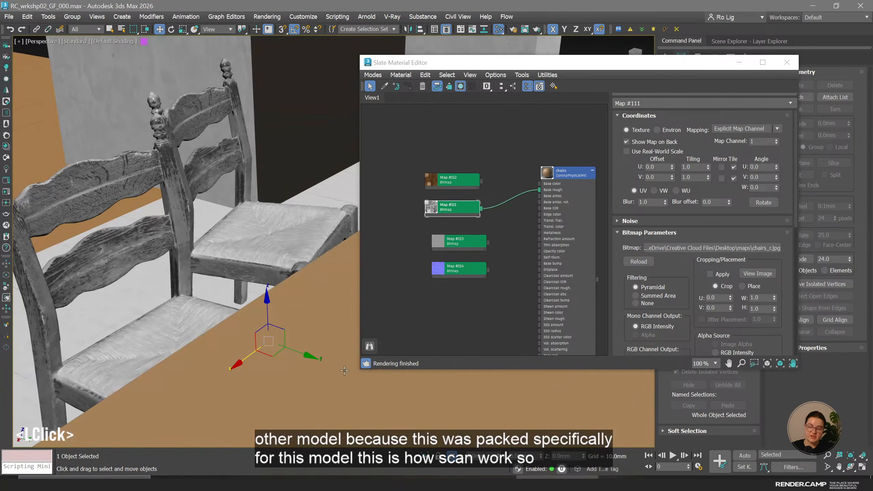
key(space)
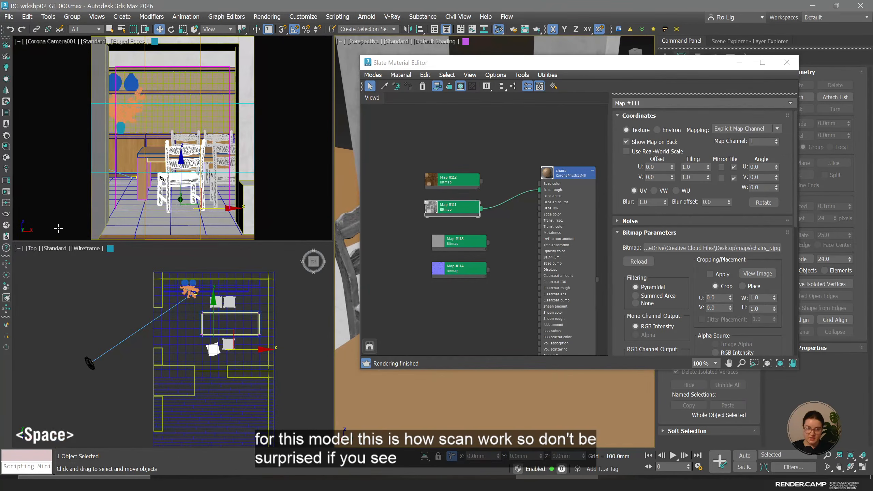
click(6, 192)
drag(227, 171, 227, 215)
Examine the reflections and gloss on the rendered chair back and seat up close, then restore the full camera view.
middle_click(195, 158)
scroll(195, 158, up, 5)
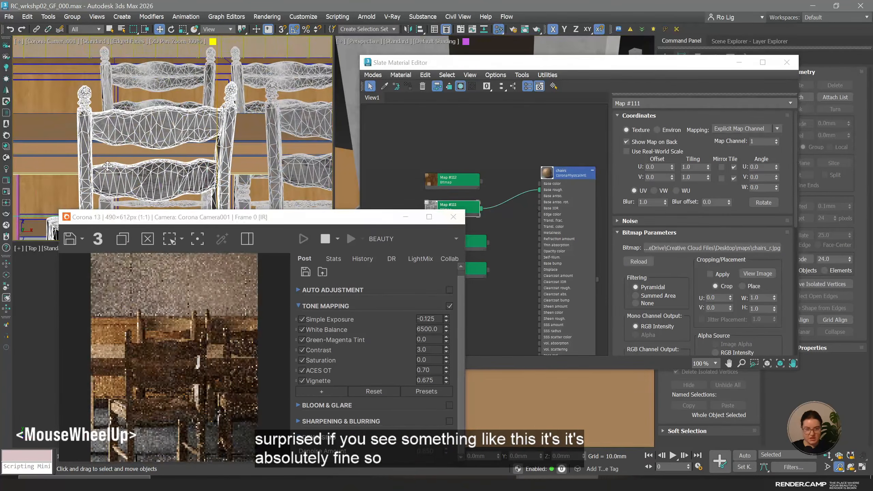
middle_drag(195, 158, 172, 113)
scroll(169, 111, up, 3)
scroll(210, 123, up, 2)
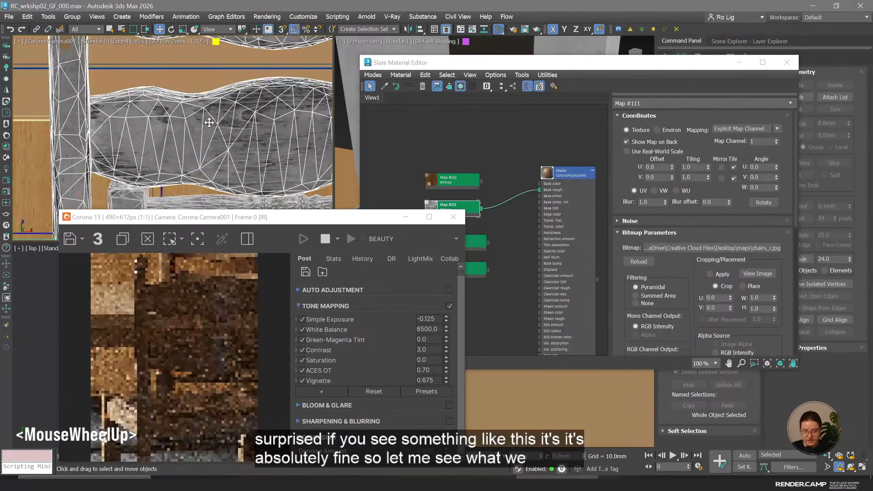
scroll(209, 122, down, 2)
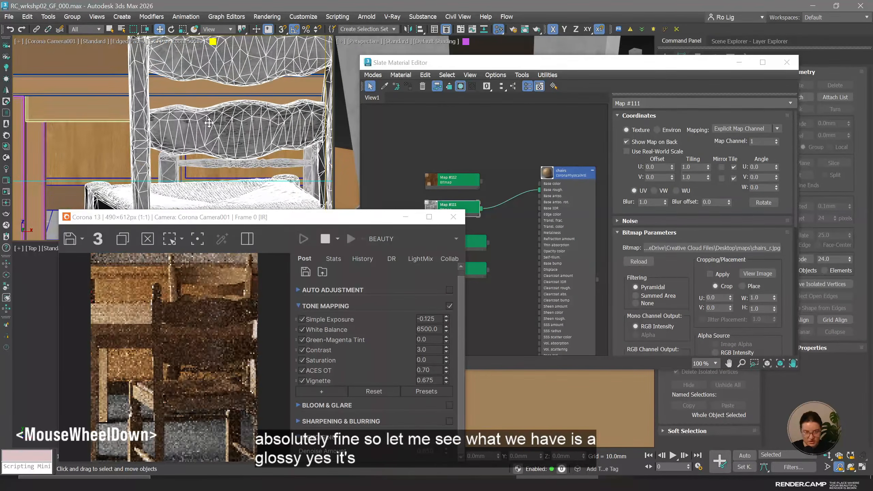
middle_drag(225, 137, 221, 92)
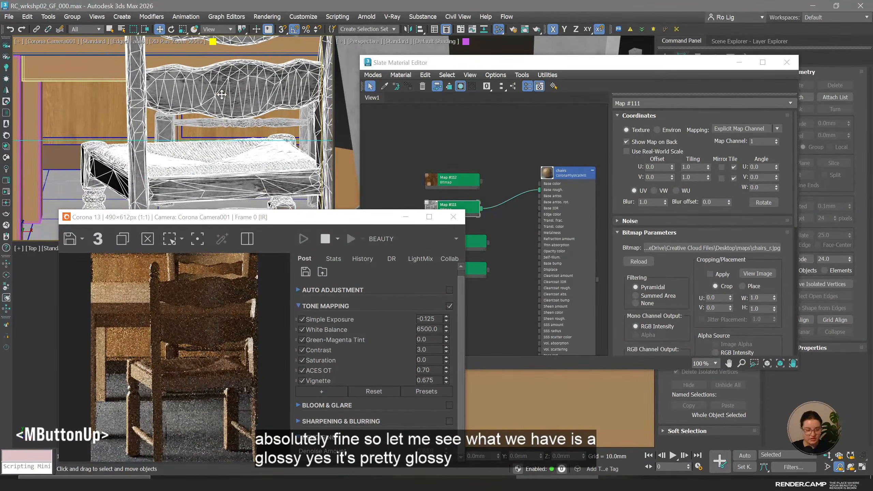
key(c)
click(496, 135)
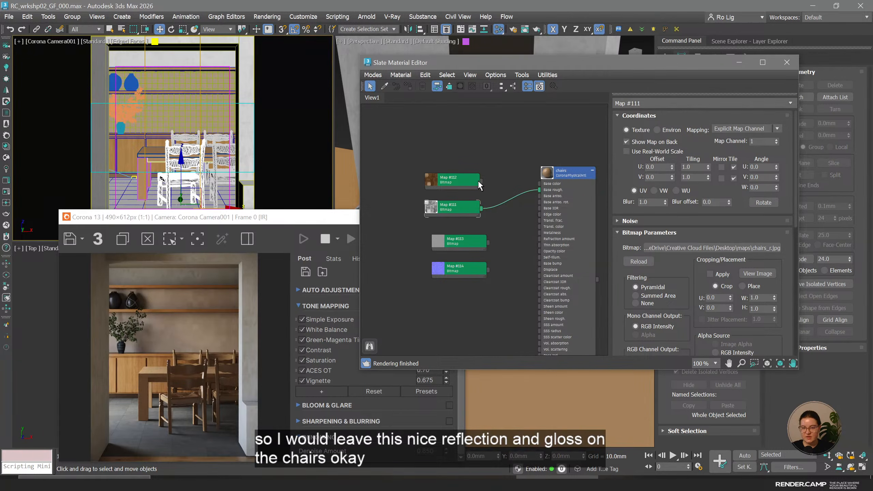
Add a Color Correction map after the chairs_d bitmap and connect it to the chairs material's Base color.
drag(480, 186, 512, 161)
mouse_move(538, 178)
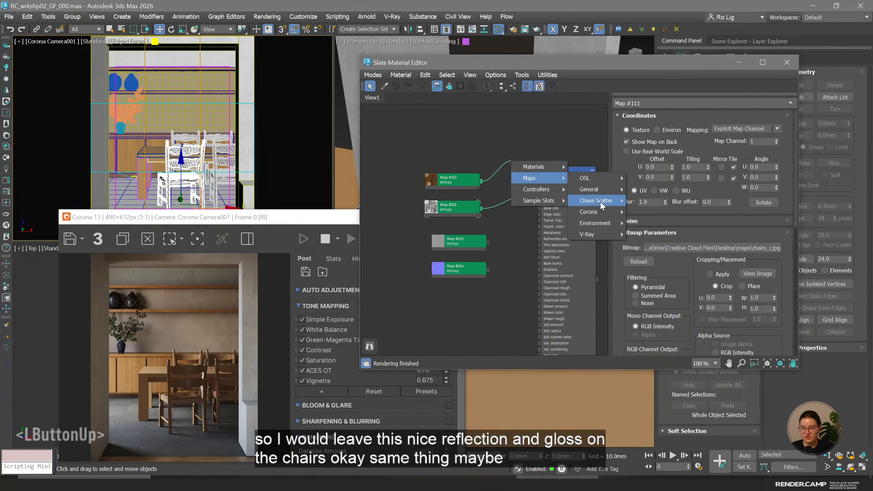
mouse_move(599, 191)
click(670, 91)
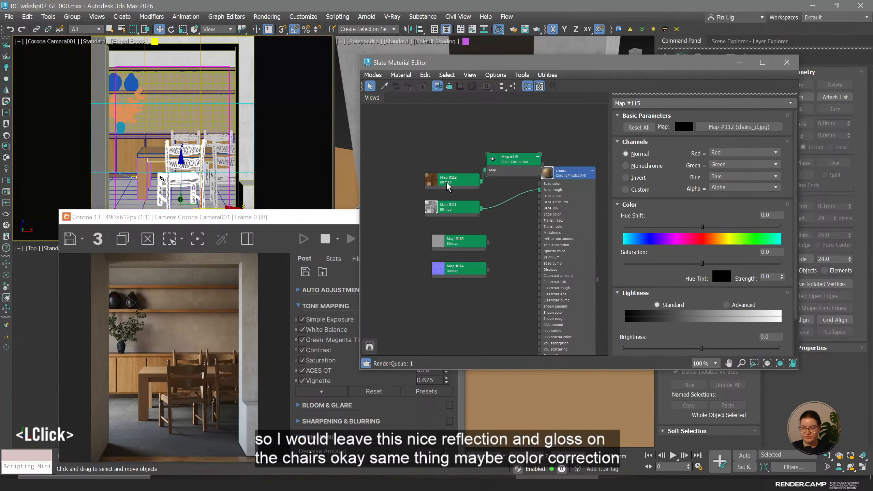
drag(446, 184, 420, 184)
drag(500, 165, 455, 175)
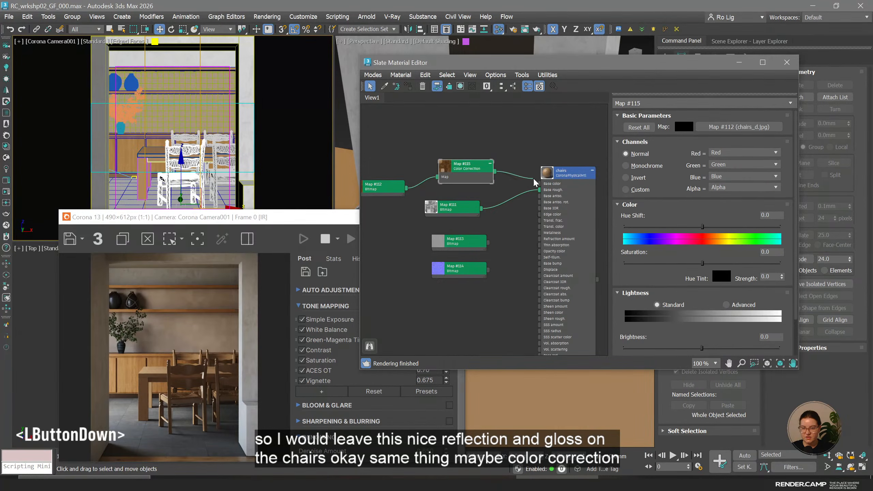
drag(534, 182, 546, 187)
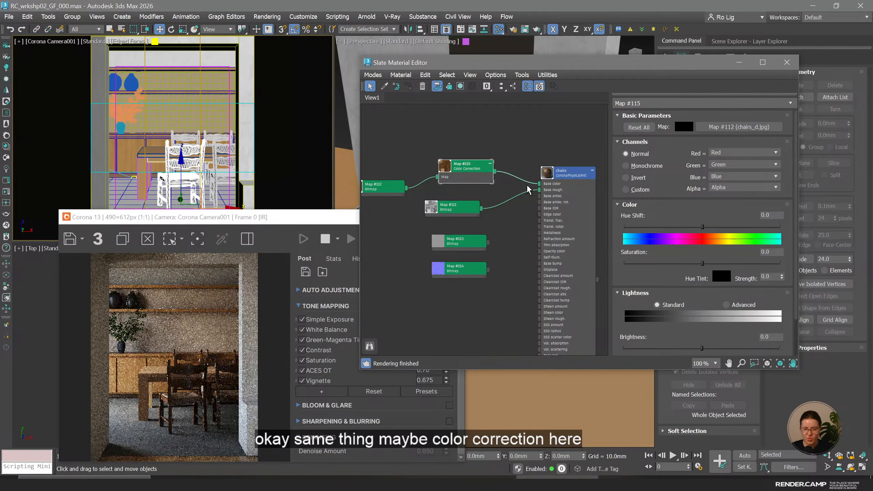
Switch the Color Correction's lightness to Advanced and set its RGB gamma/contrast to 1.5, then 1.75.
click(467, 172)
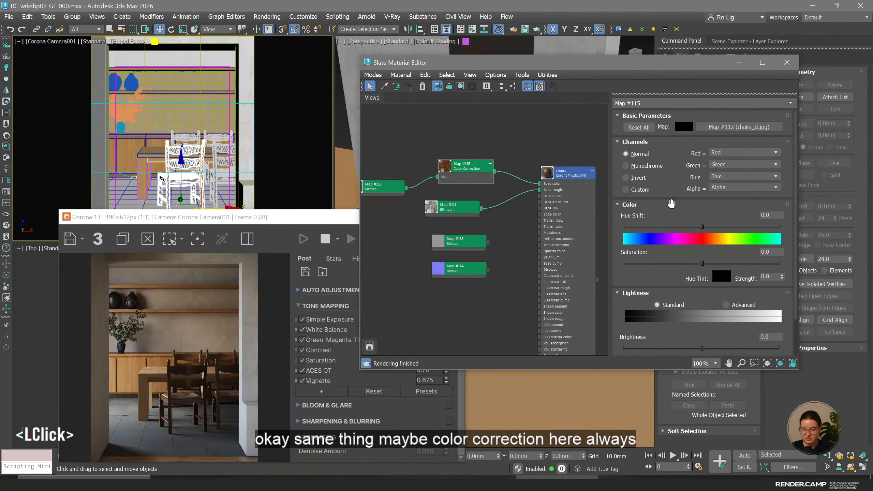
click(739, 305)
click(699, 345)
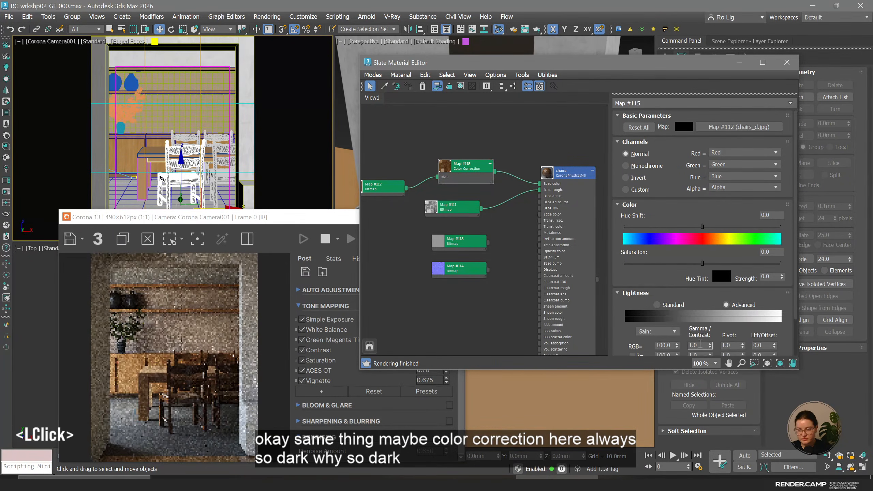
key(BackSpace)
text(5)
key(Return)
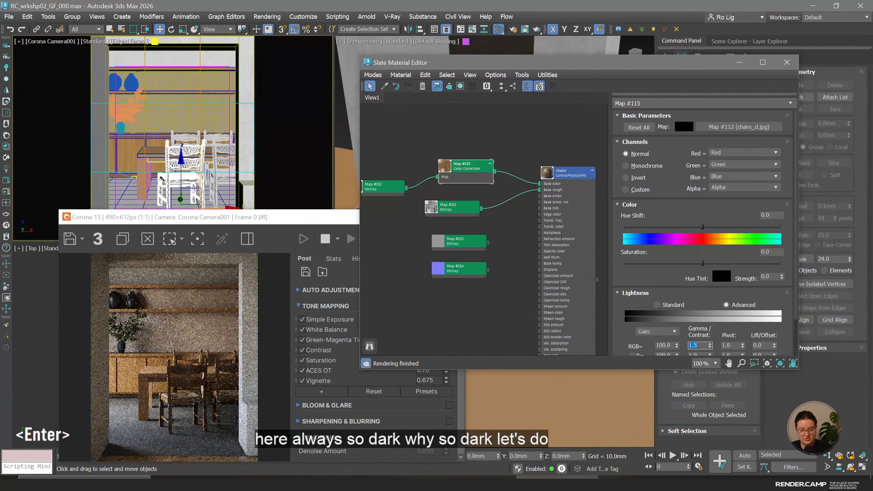
key(BackSpace)
text(1.75)
key(Return)
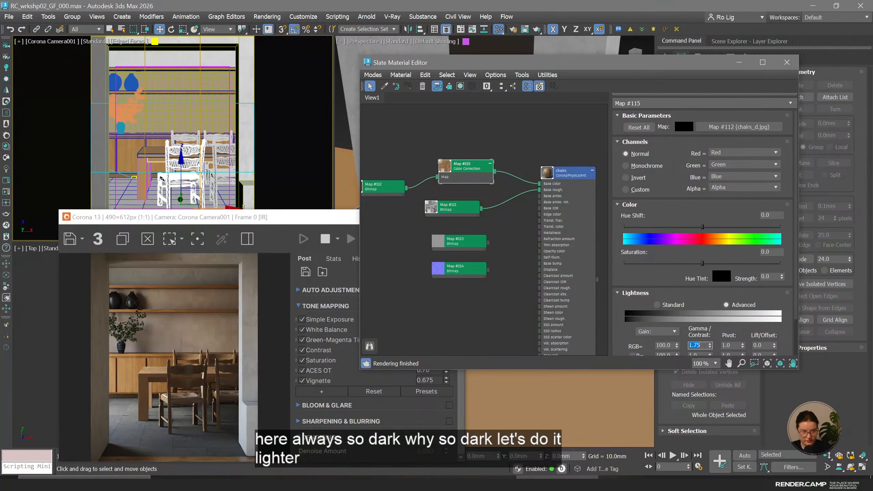
Rearrange the chairs_disp and chairs_nrml bitmaps and add a CoronaNormal map fed by chairs_nrml.
click(509, 296)
drag(465, 250, 444, 304)
mouse_move(454, 272)
mouse_down()
mouse_move(406, 258)
mouse_move(460, 262)
mouse_up()
mouse_move(500, 286)
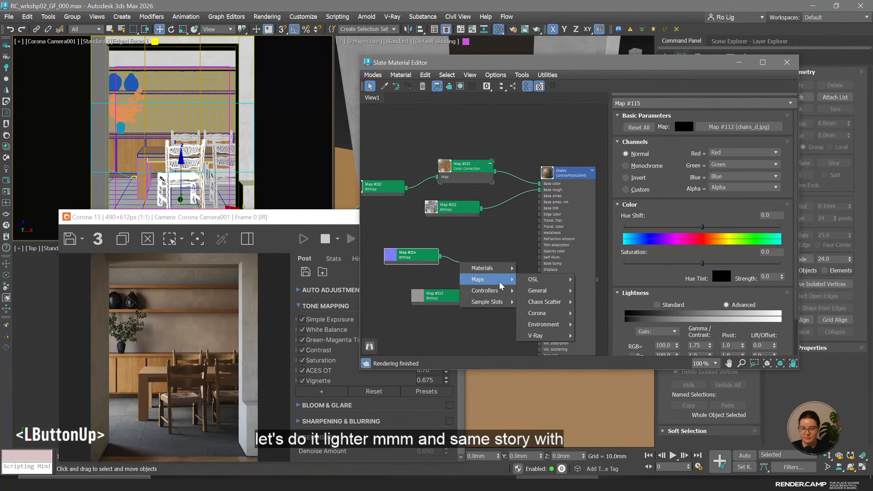
mouse_move(564, 317)
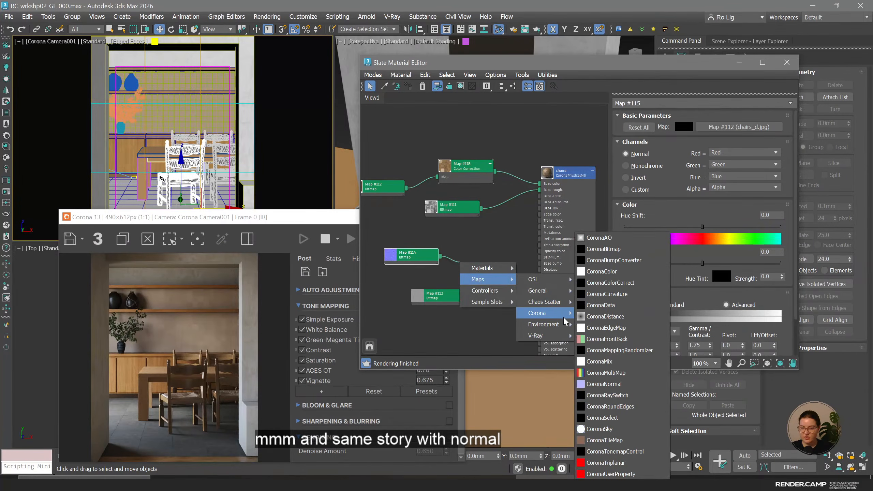
click(631, 387)
drag(412, 254, 379, 260)
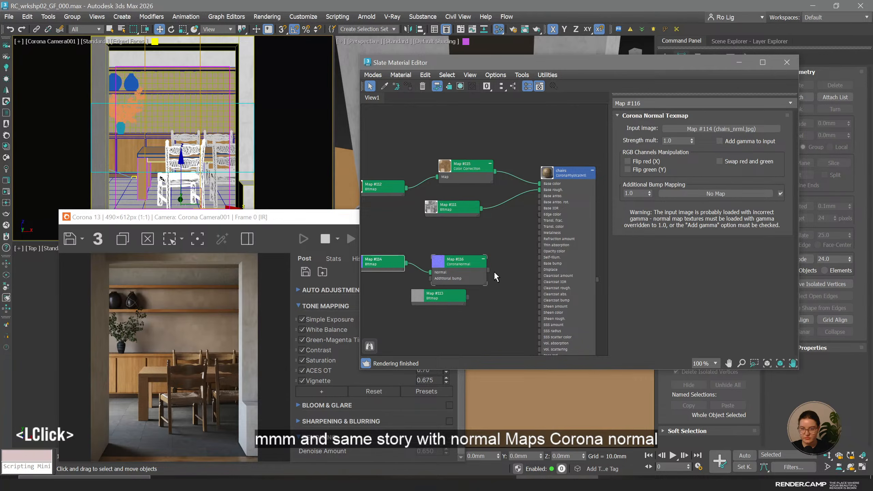
Enable Add gamma to input on the CoronaNormal, connect it to Base bump and place the chairs_disp bitmap beneath it.
click(736, 145)
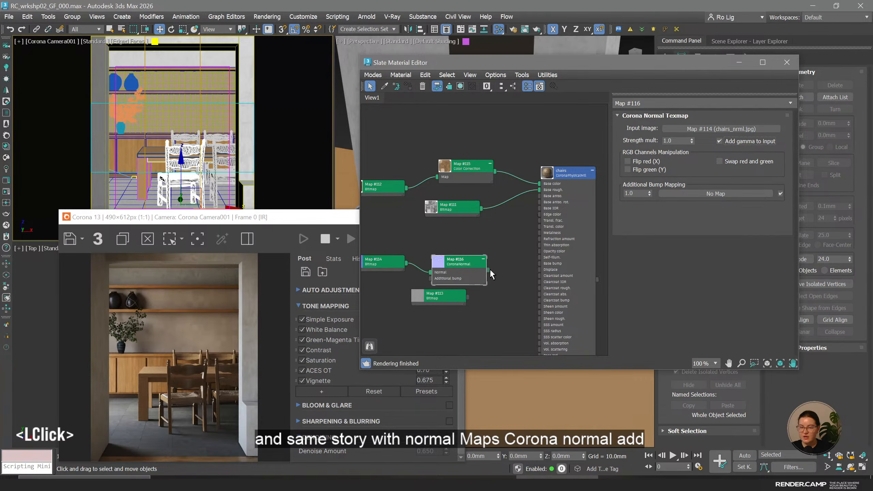
drag(488, 270, 564, 260)
scroll(564, 267, up, 3)
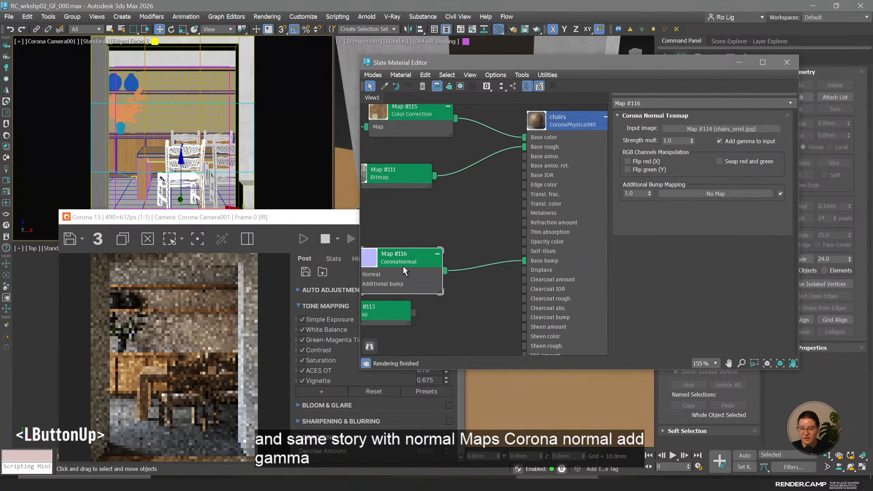
drag(402, 265, 415, 243)
middle_drag(415, 242, 491, 237)
drag(468, 303, 500, 293)
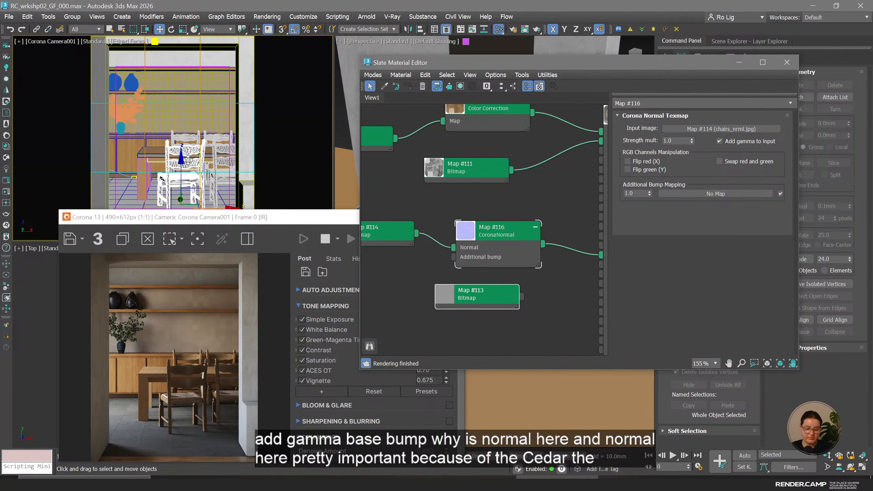
Connect the chairs_disp bitmap to the Additional bump input of the chairs material's CoronaNormal map.
scroll(187, 159, up, 5)
middle_drag(187, 159, 217, 188)
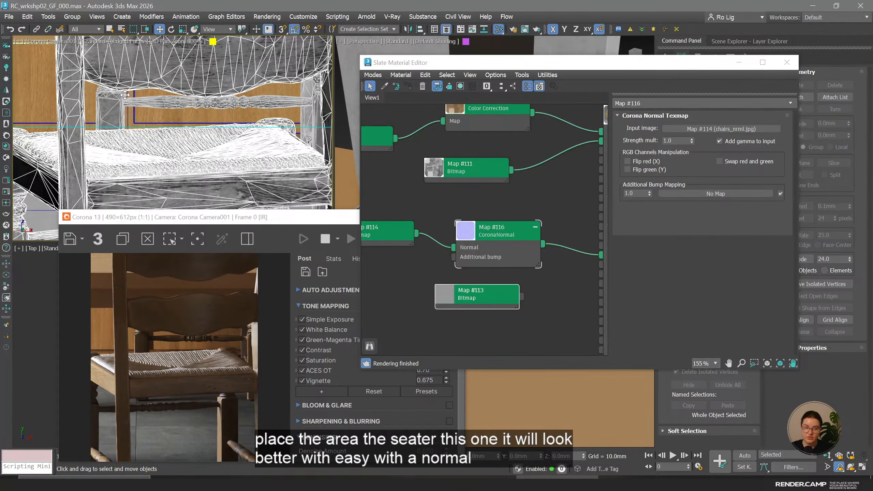
click(493, 303)
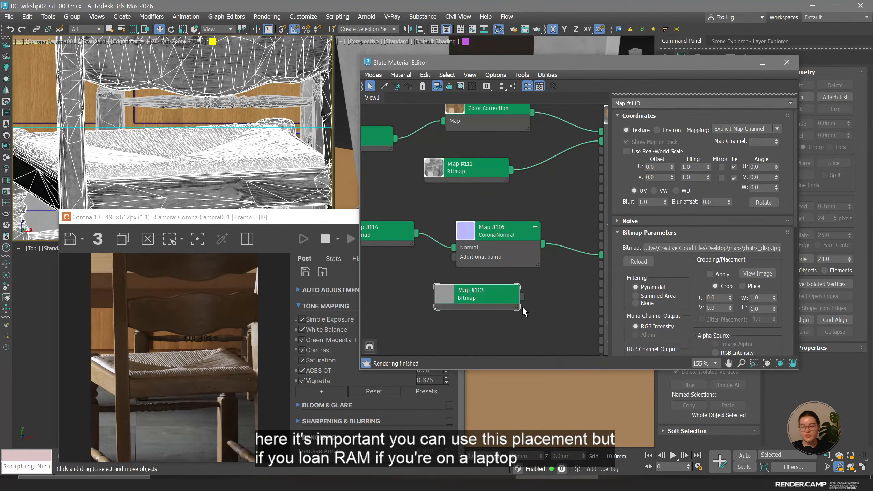
drag(508, 299, 434, 298)
middle_drag(435, 299, 521, 296)
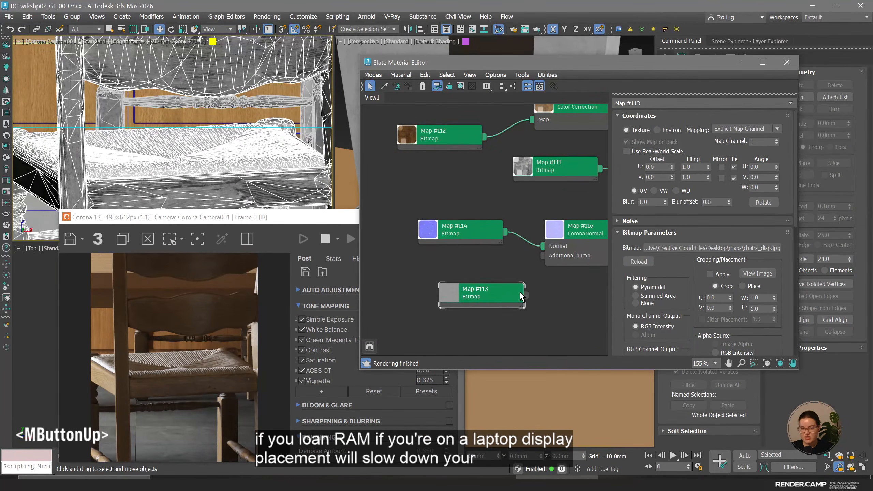
drag(520, 296, 543, 255)
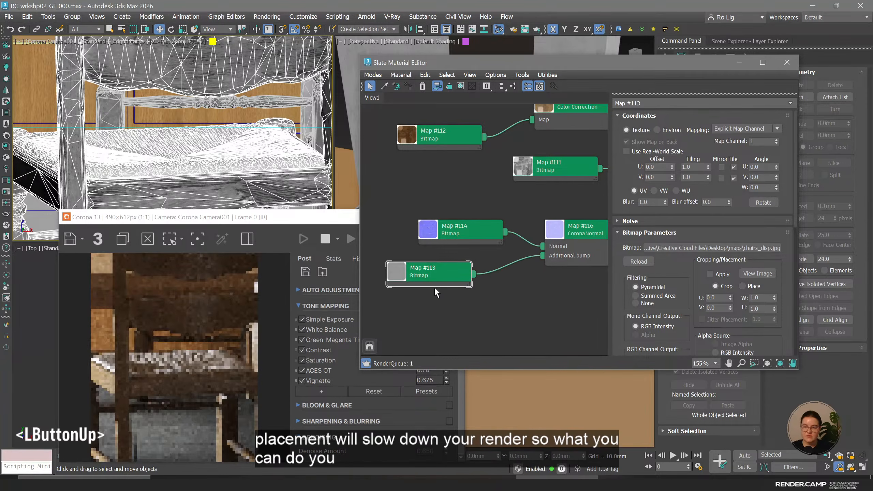
Set the CoronaNormal map's Additional Bump Mapping strength to 0.3.
middle_drag(516, 303, 423, 299)
double_click(491, 227)
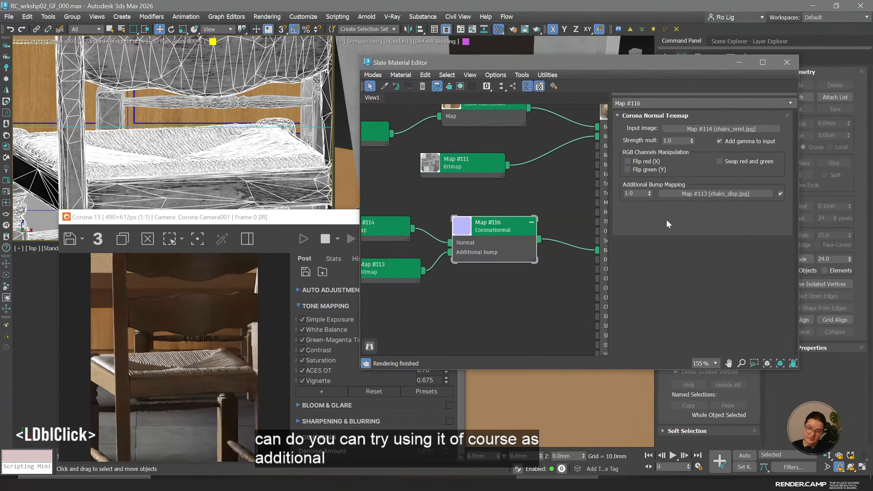
double_click(636, 192)
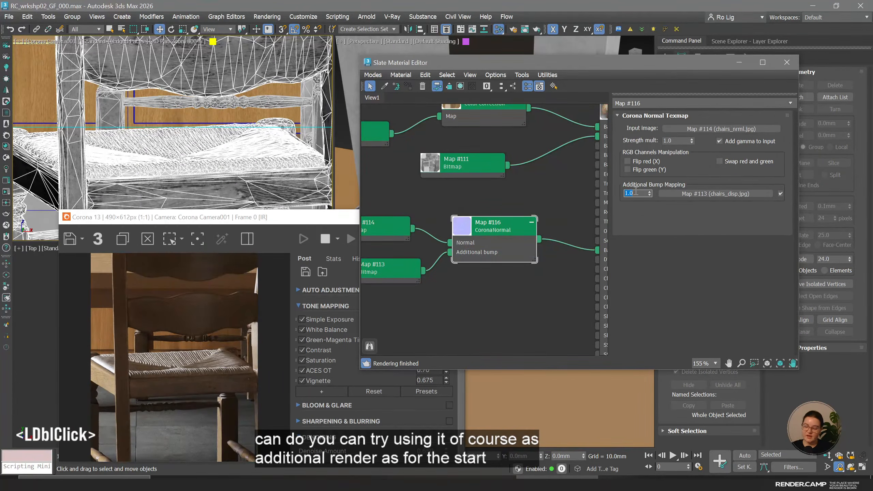
text(0.3)
key(Return)
Connect the chairs_disp bitmap to the chairs material's Displacement input as well.
scroll(448, 280, down, 1)
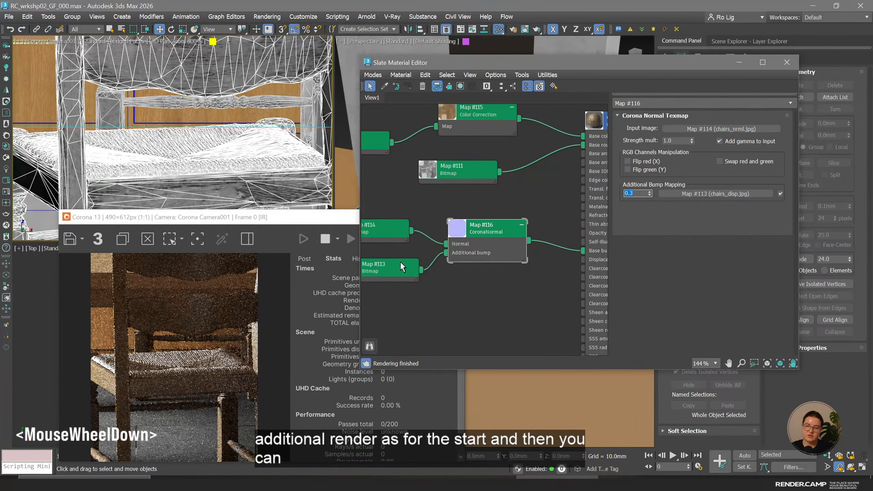
middle_click(448, 281)
drag(419, 269, 584, 258)
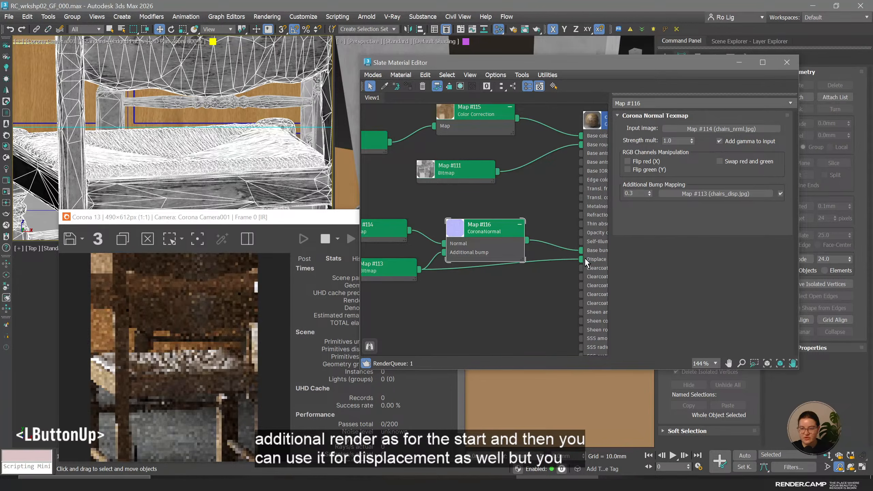
Open the chairs material's parameters and set the displacement minimum level to -0.3 mm.
click(595, 125)
double_click(595, 125)
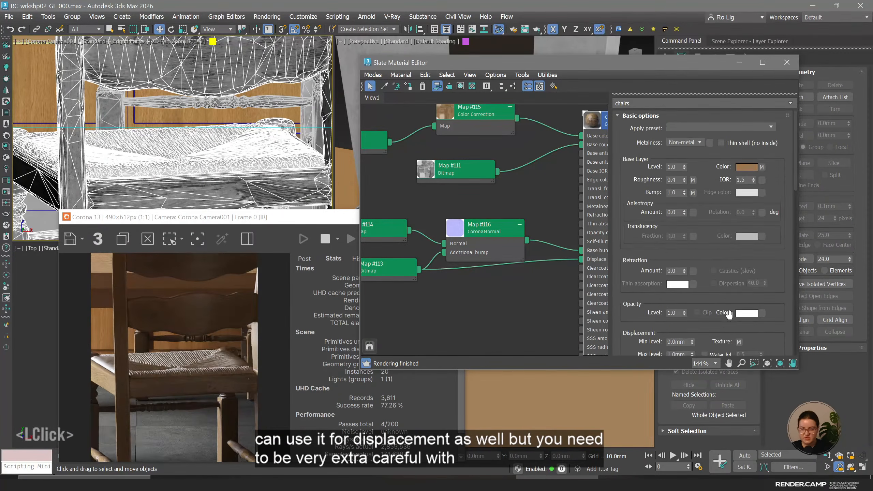
drag(728, 316, 686, 212)
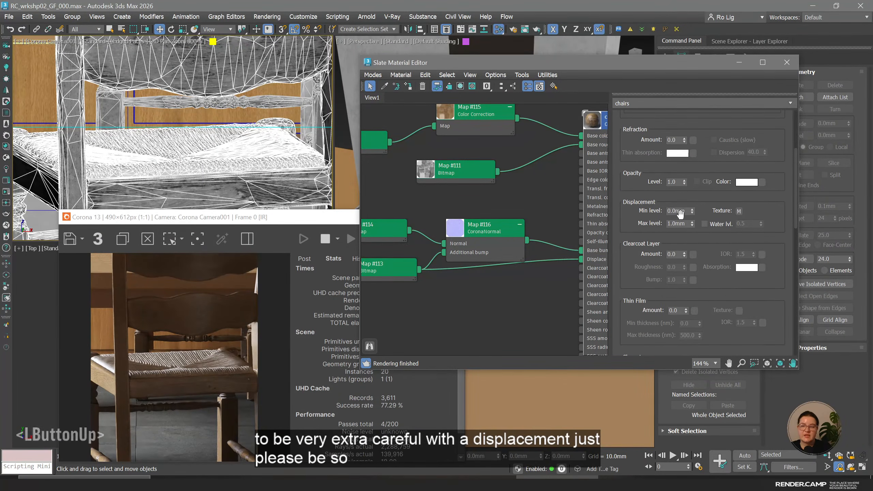
double_click(682, 211)
double_click(681, 223)
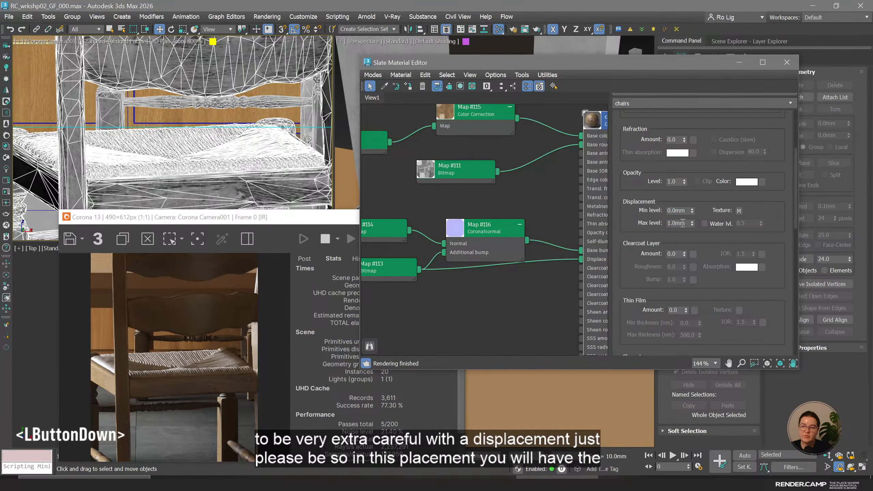
click(683, 210)
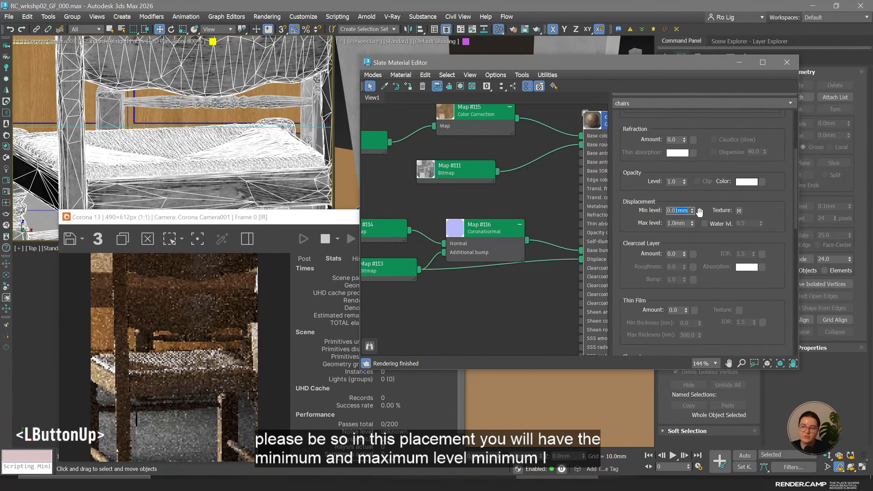
key(BackSpace)
text(-0.3)
key(Return)
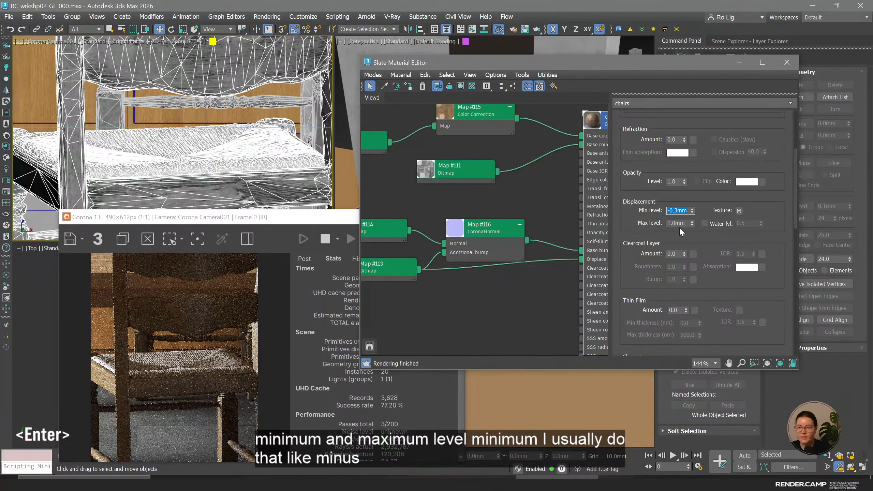
Set the chairs material's displacement maximum level to 0.5 mm, then to 1 mm.
double_click(679, 223)
text(0.5)
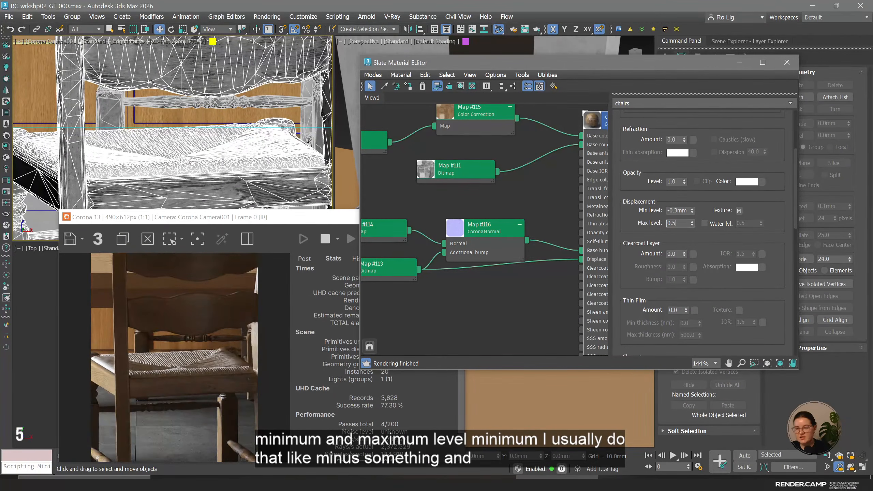
key(Return)
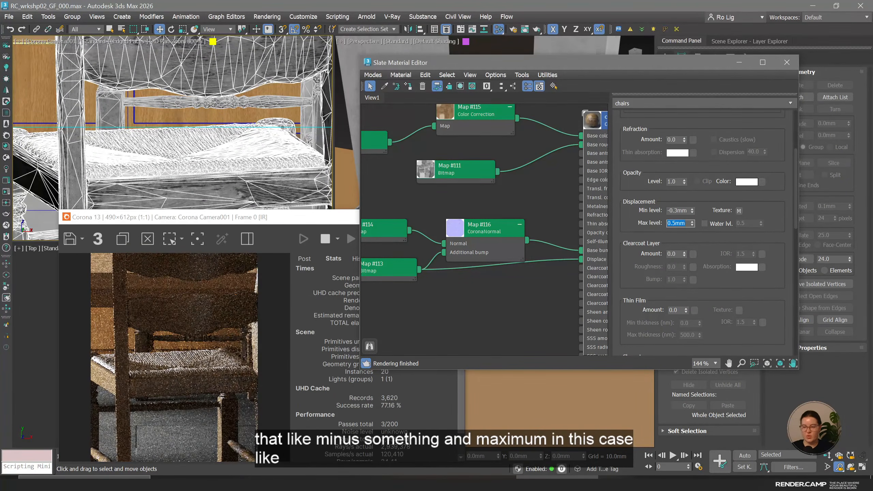
text(1)
key(Return)
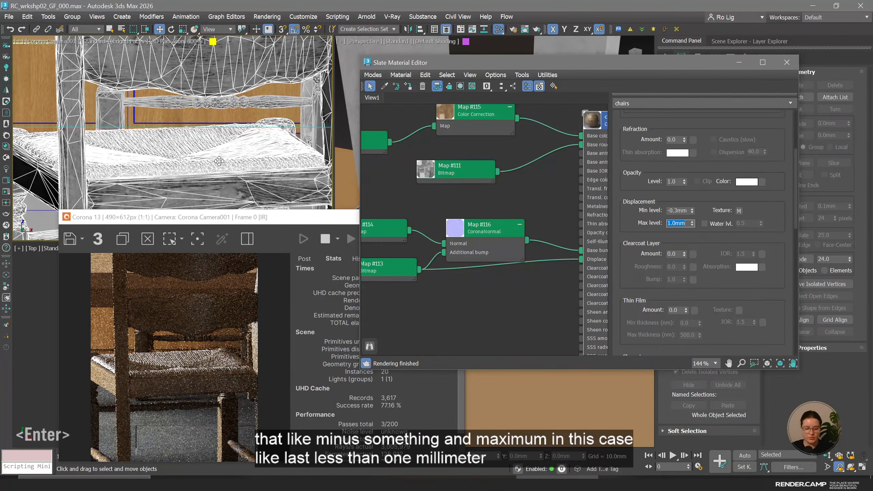
Clear all chairs material nodes from the Slate Material Editor view and close the editor.
scroll(219, 161, up, 5)
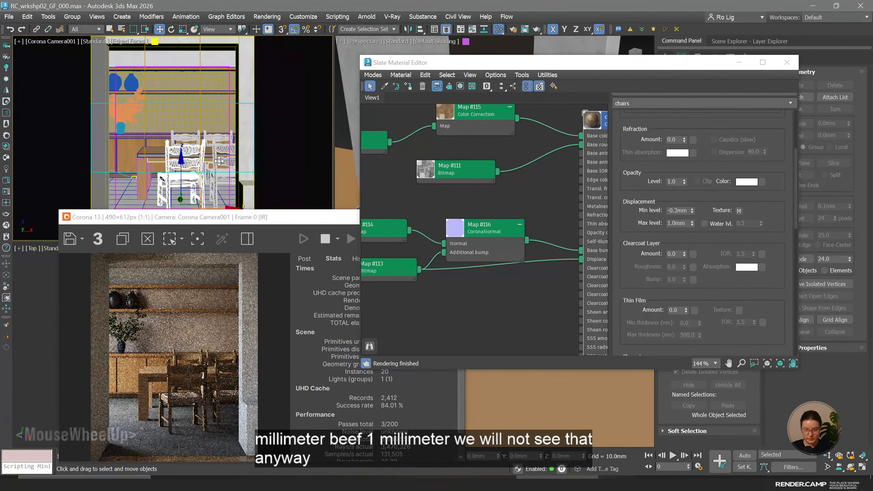
scroll(491, 306, down, 5)
middle_drag(491, 306, 492, 227)
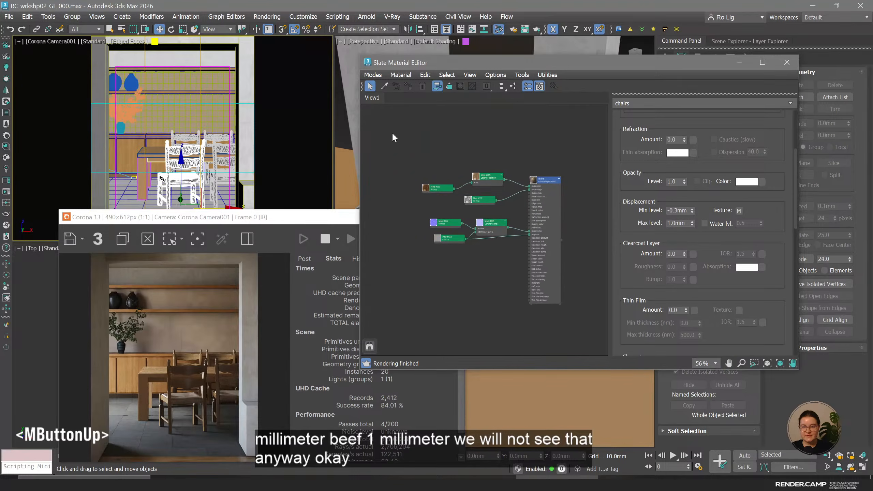
drag(394, 136, 583, 334)
key(Delete)
click(532, 208)
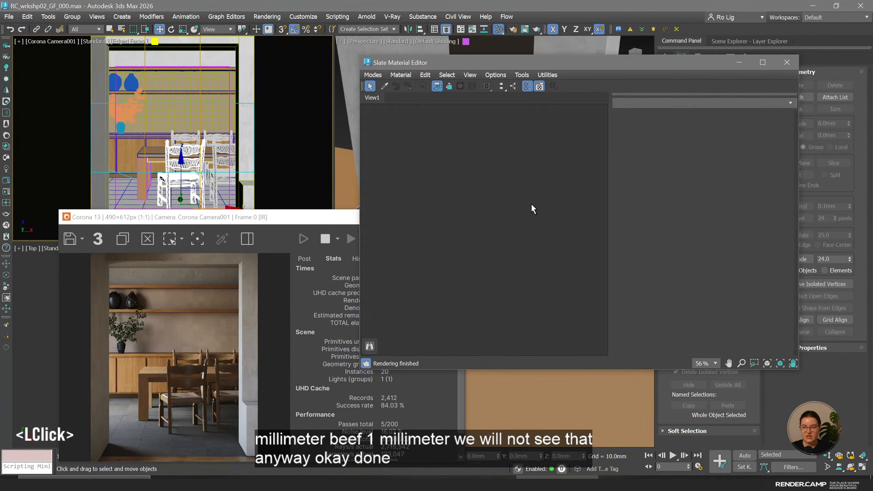
click(786, 62)
Select the Corona Sun in the Top view and turn it on.
drag(305, 224, 507, 160)
double_click(90, 363)
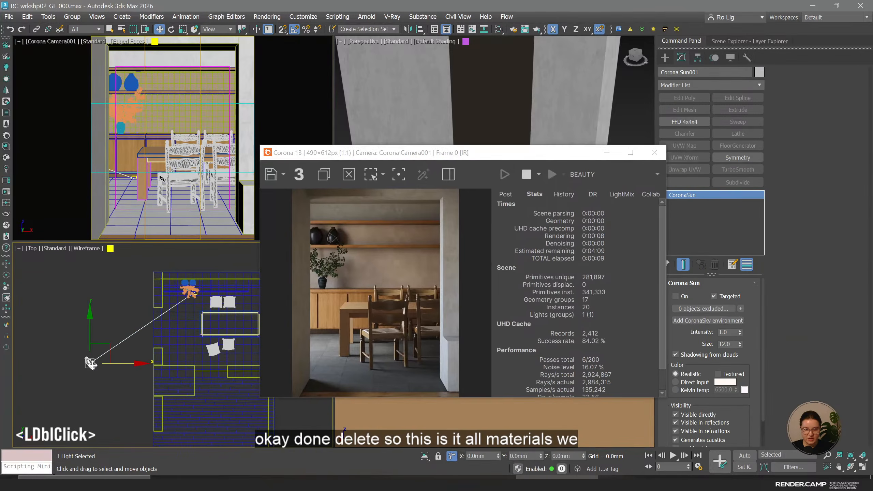
click(683, 297)
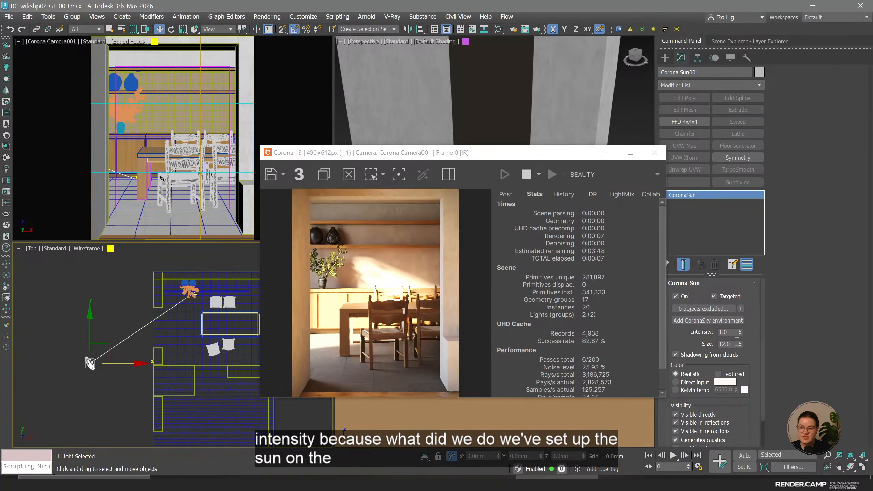
Set the Corona Sun's intensity to 0.1.
click(728, 333)
double_click(729, 333)
text(0.)
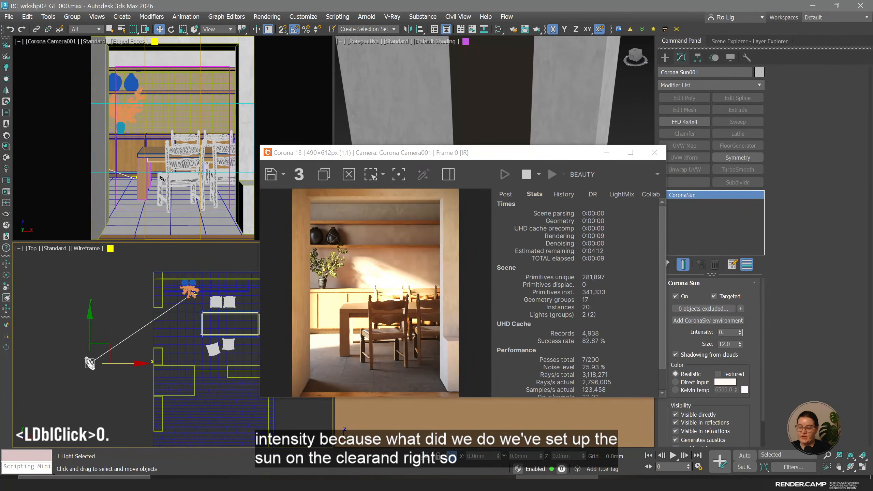
text(1)
key(Return)
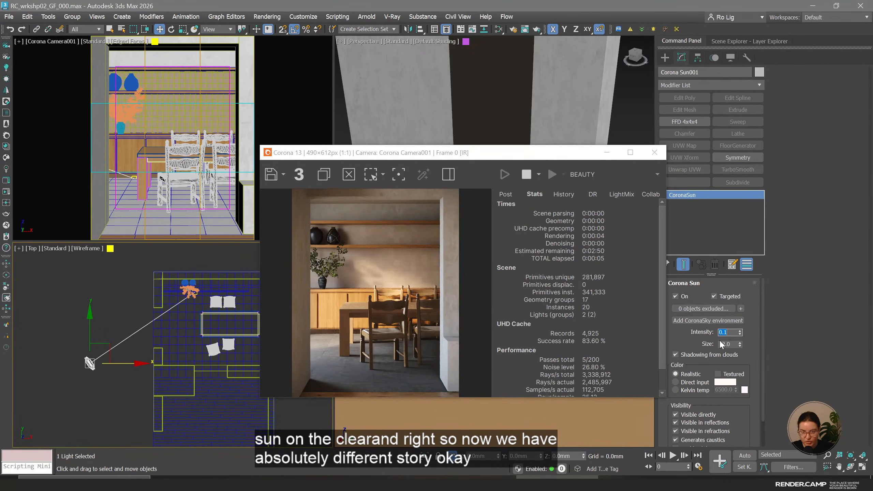
Save the scene over the existing RC_wrkshp02_GF_000 file with Save As.
drag(369, 156, 254, 137)
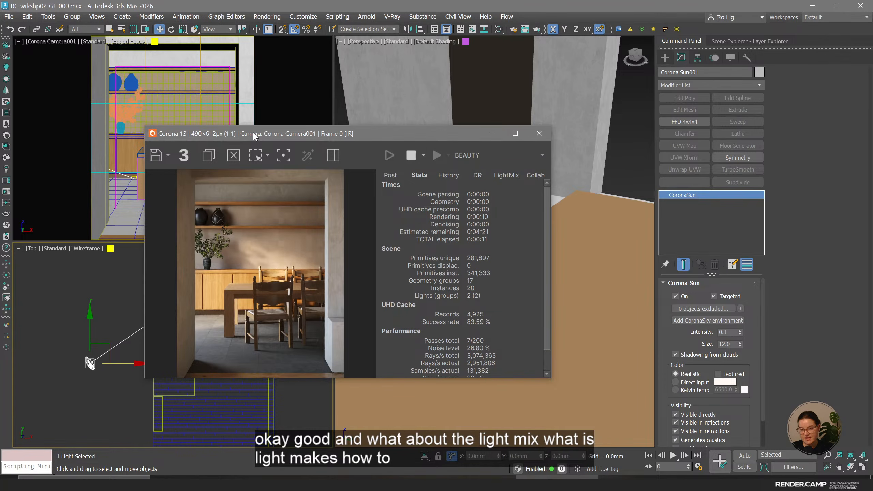
click(277, 267)
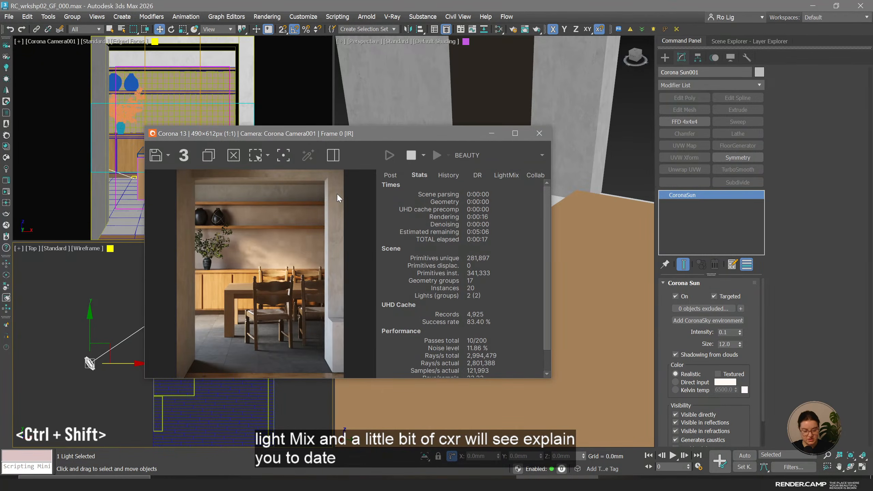
key(ctrl+shift+s)
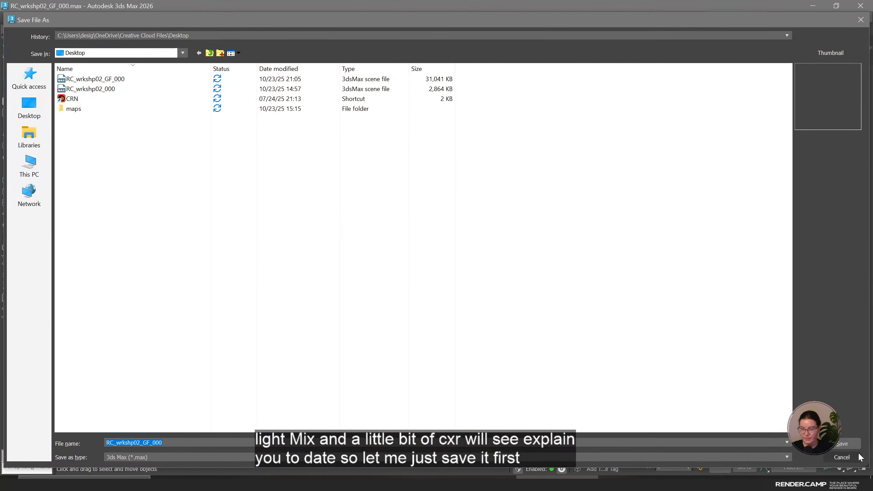
click(837, 445)
click(450, 257)
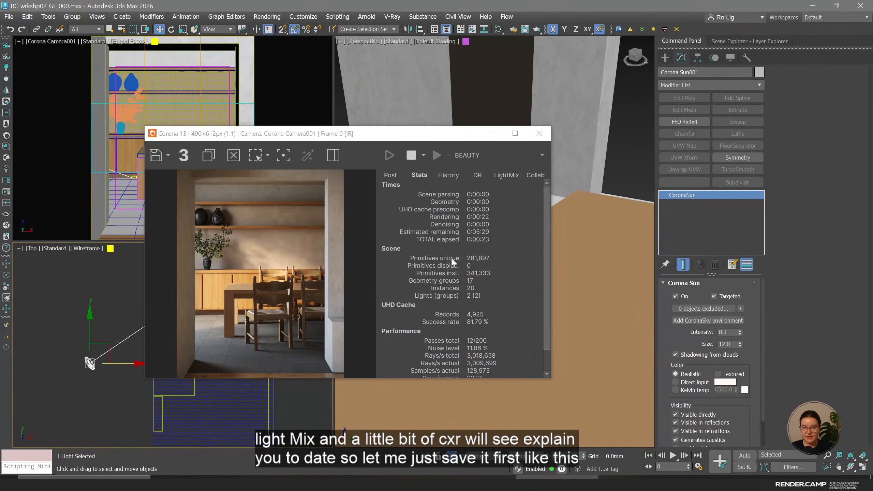
Move the Corona frame buffer aside and stop the interactive render.
click(434, 133)
drag(433, 133, 343, 136)
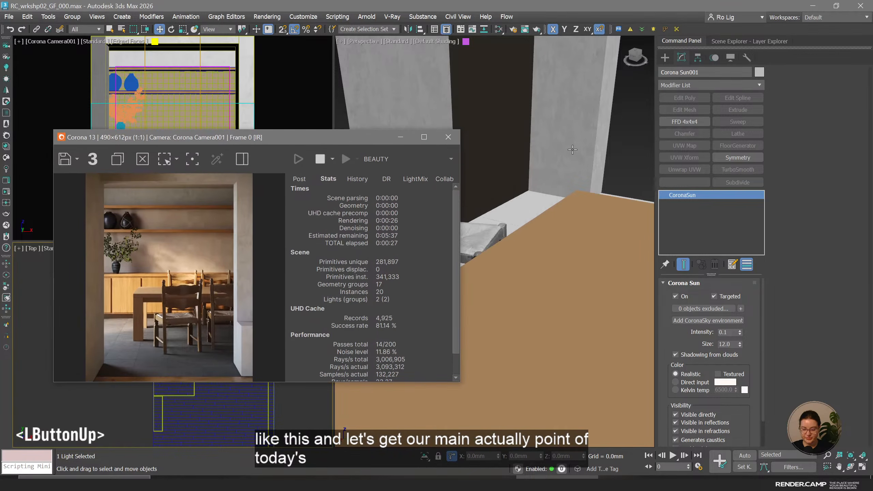
click(320, 158)
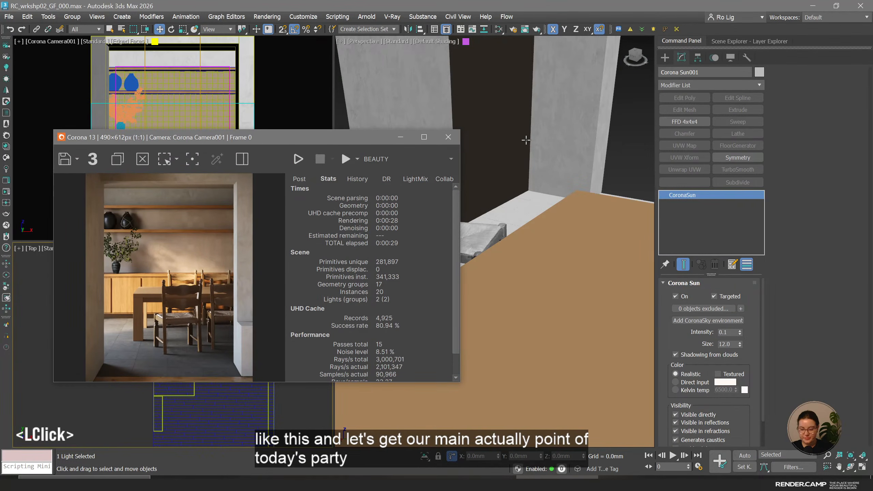
Generate a LightMix setup from Render Setup's Scene settings, separating the layers by Instanced Lights.
key(F10)
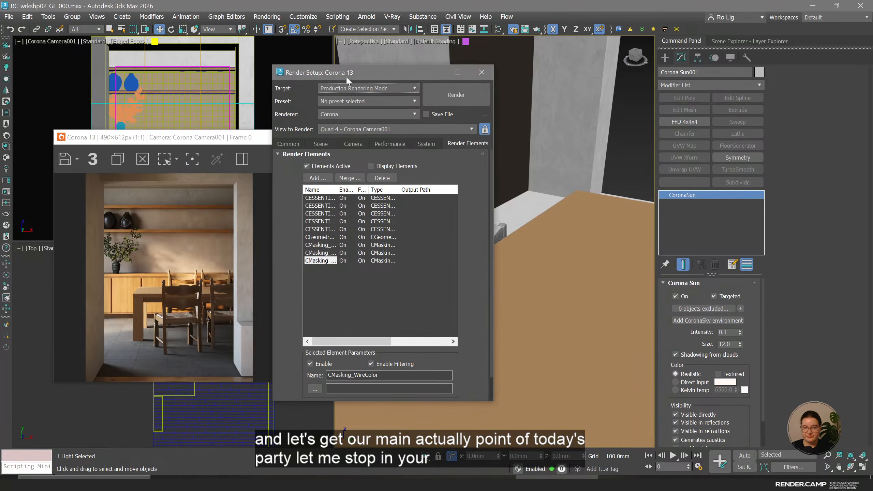
drag(346, 75, 462, 76)
click(443, 130)
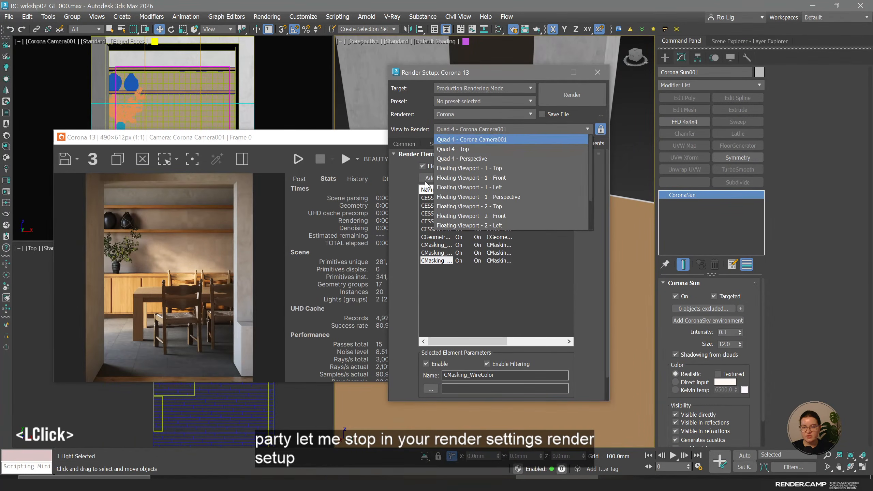
click(408, 190)
click(428, 144)
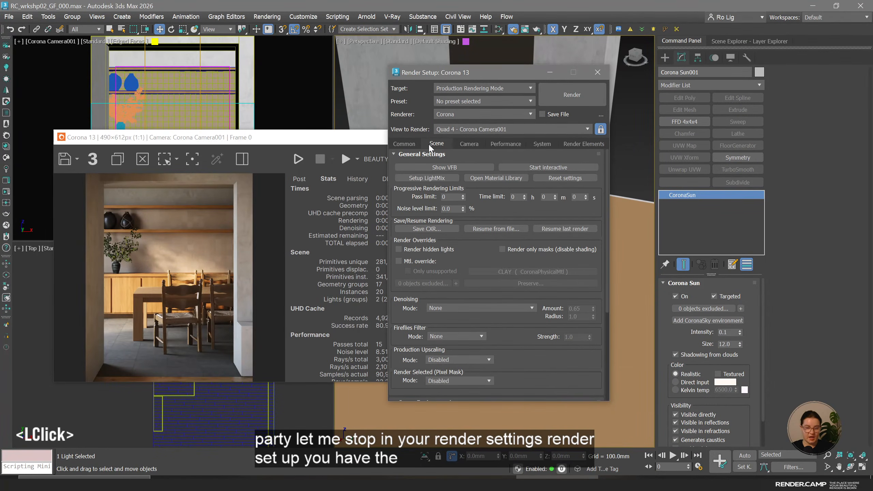
click(442, 177)
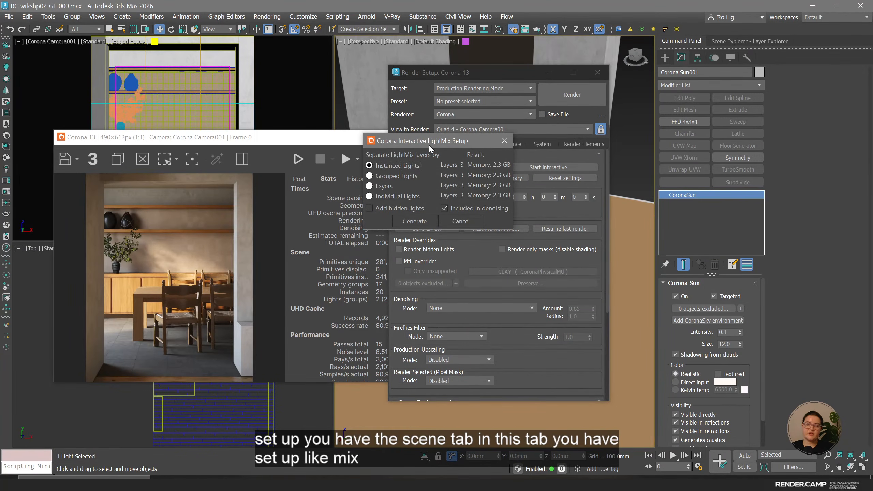
drag(428, 143, 447, 237)
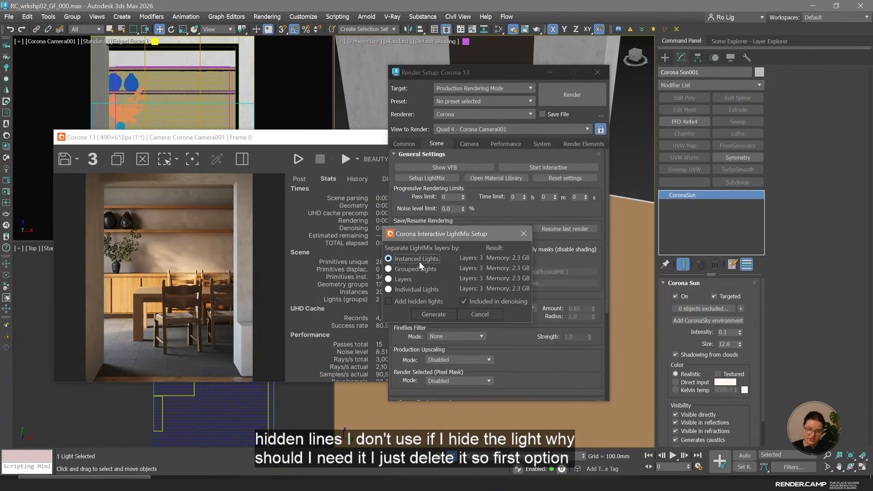
click(435, 314)
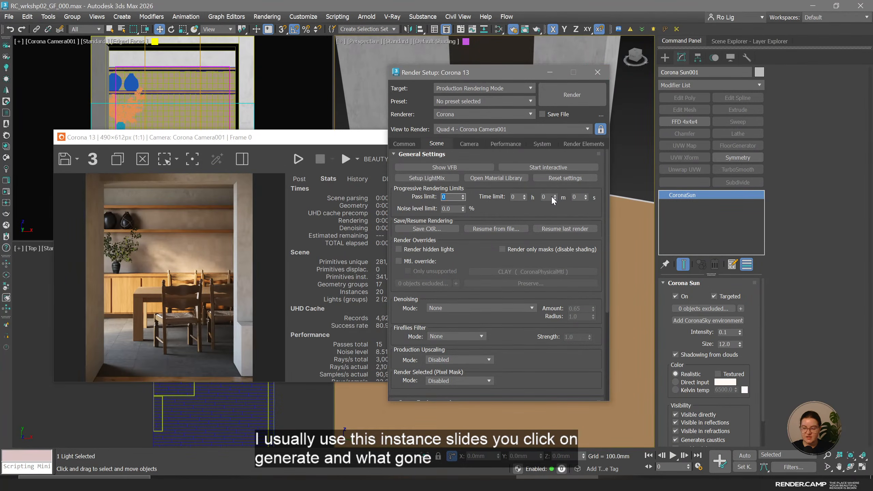
Restart the interactive render and close Render Setup, moving the Corona frame buffer to the middle of the workspace.
click(235, 219)
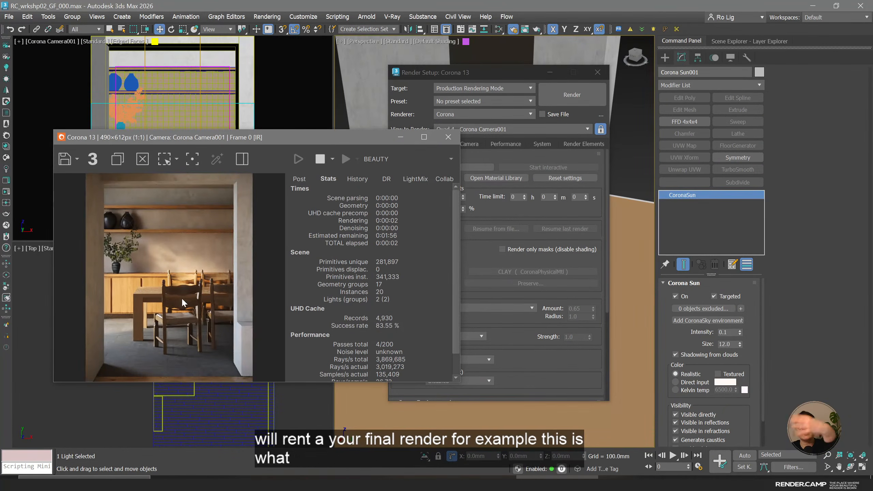
click(598, 73)
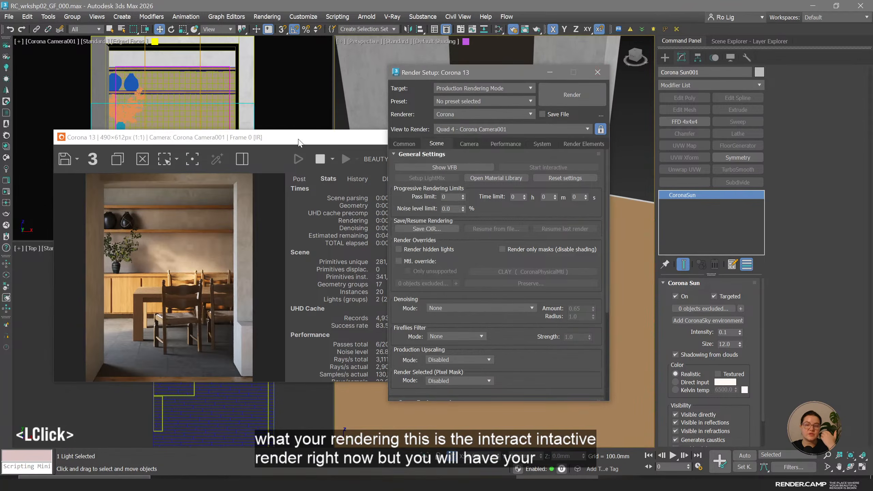
drag(285, 140, 408, 82)
click(353, 206)
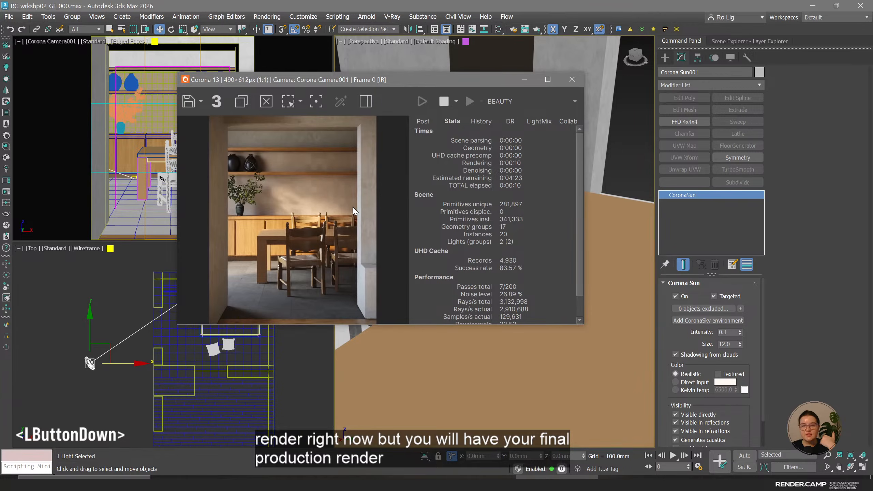
Check the frame buffer's list of render elements and switch off the Corona Sun001 layer in LightMix.
click(495, 104)
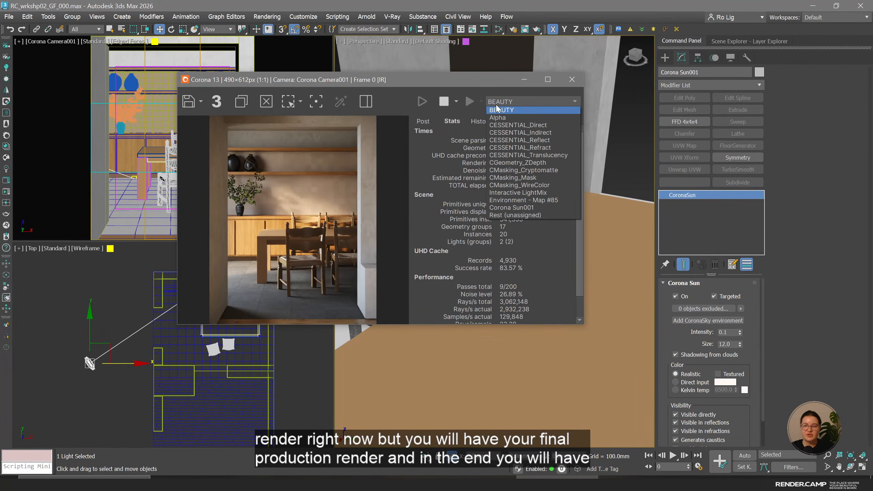
scroll(538, 158, down, 3)
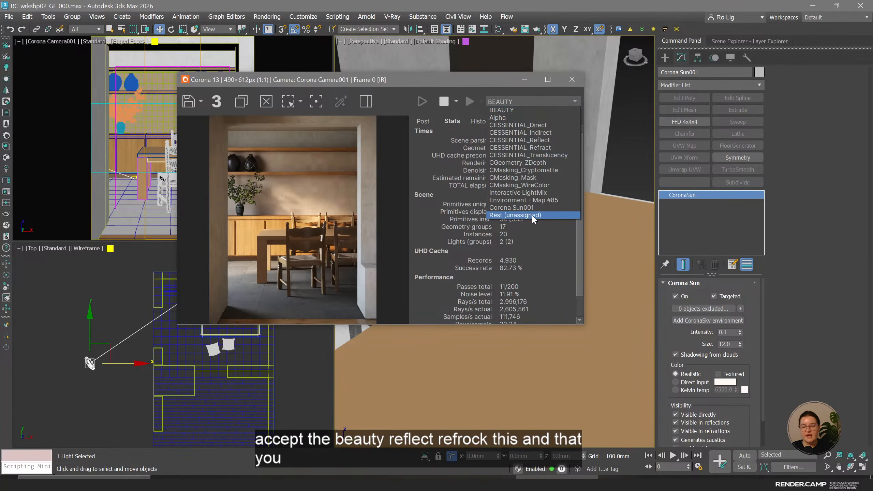
click(426, 150)
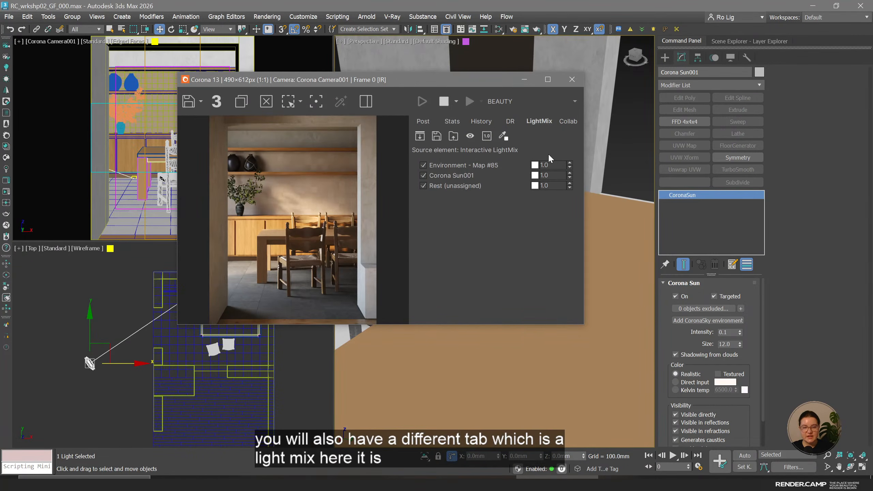
drag(425, 80, 460, 90)
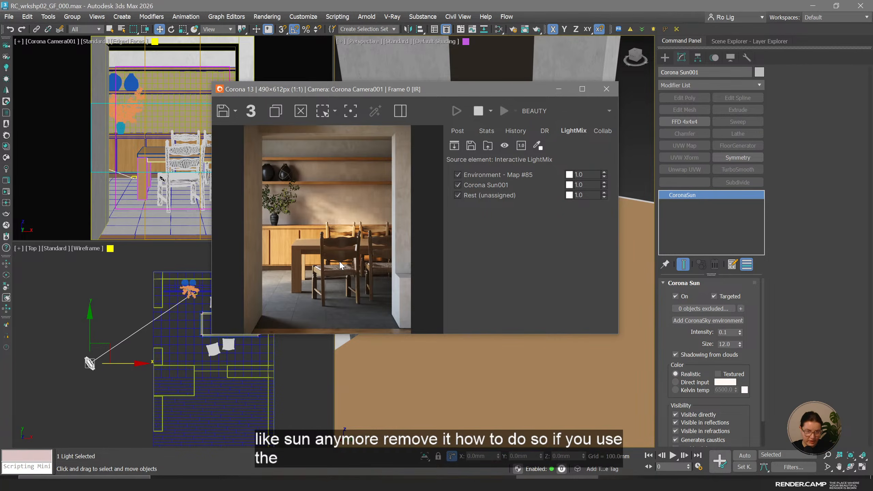
click(458, 185)
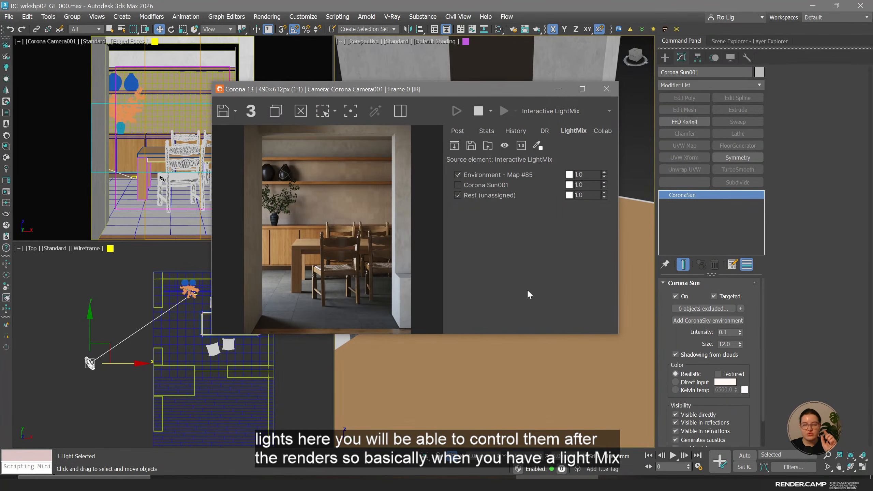
Save the render from the frame buffer to the Desktop as a CXR file named 000.
click(234, 111)
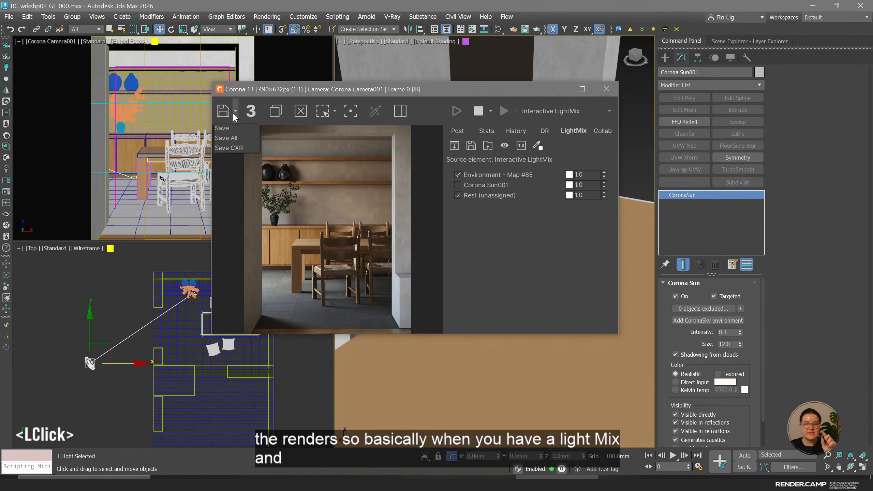
click(232, 149)
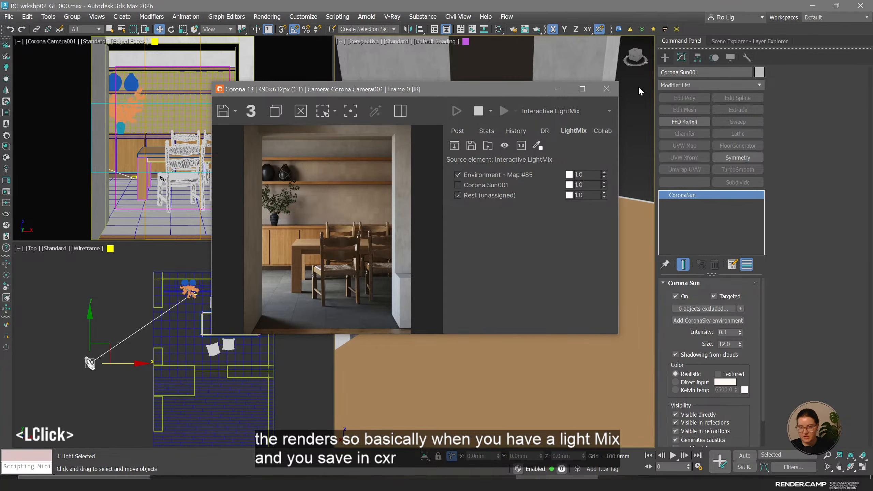
click(234, 111)
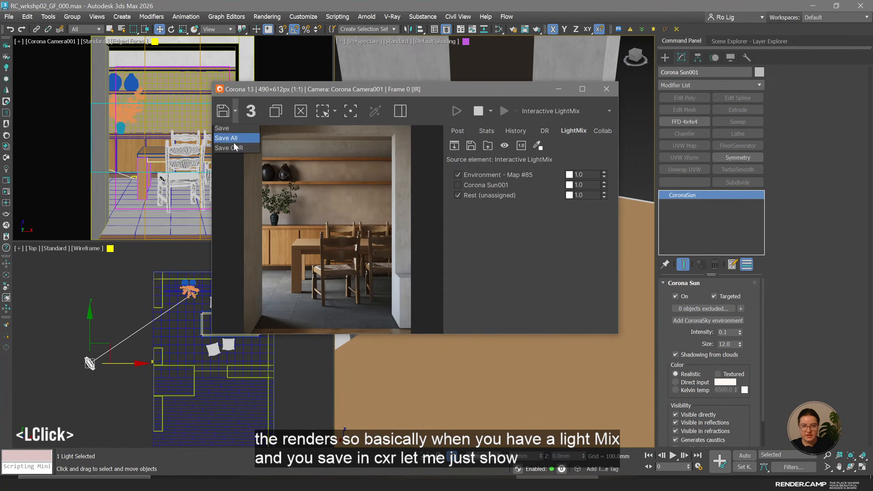
click(233, 147)
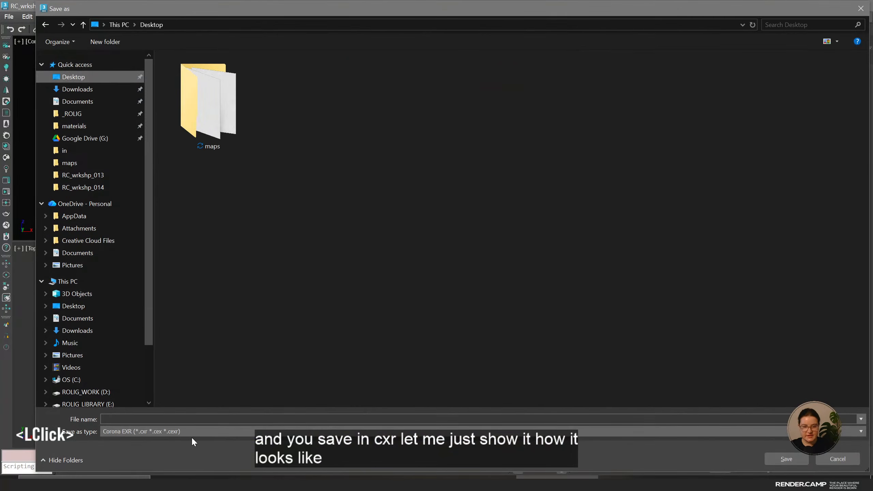
text(000)
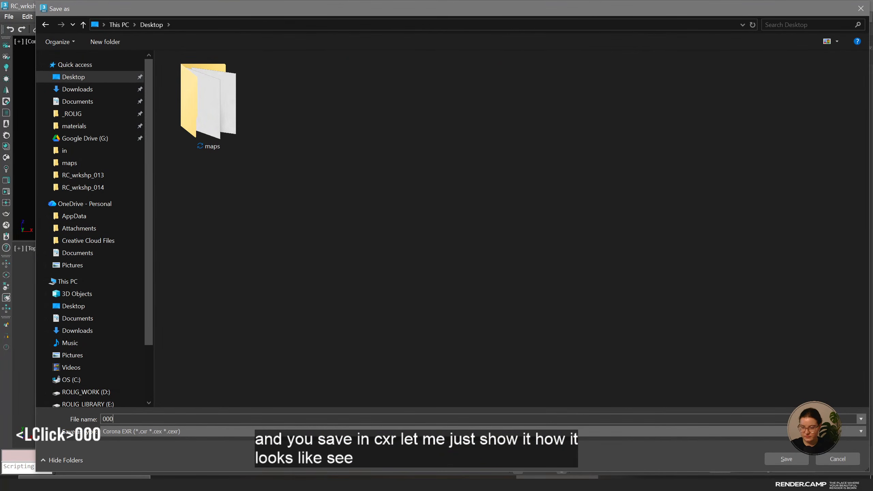
click(786, 458)
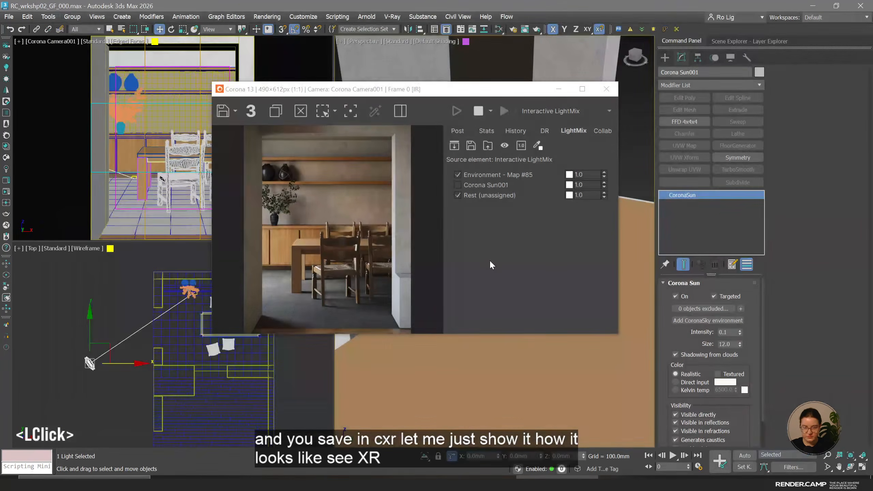
Stop the interactive render and open the 000 CXR file from the desktop in a maximized Corona Image Editor.
click(483, 118)
click(557, 478)
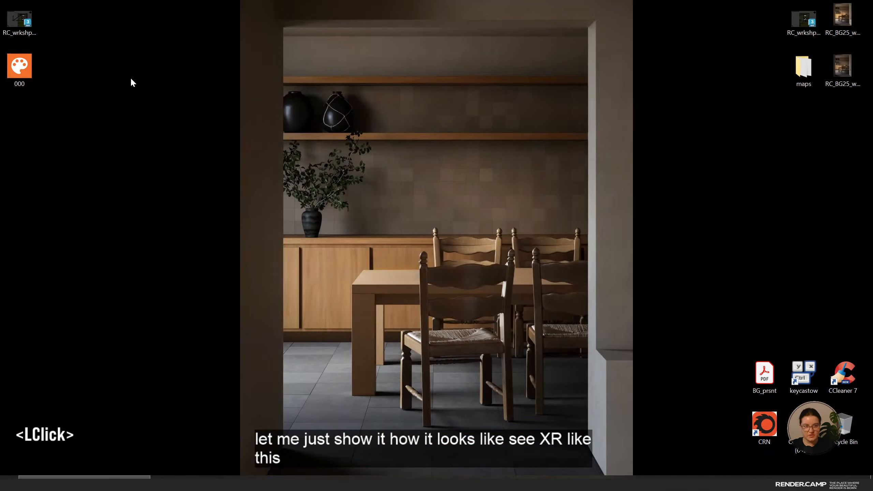
click(24, 72)
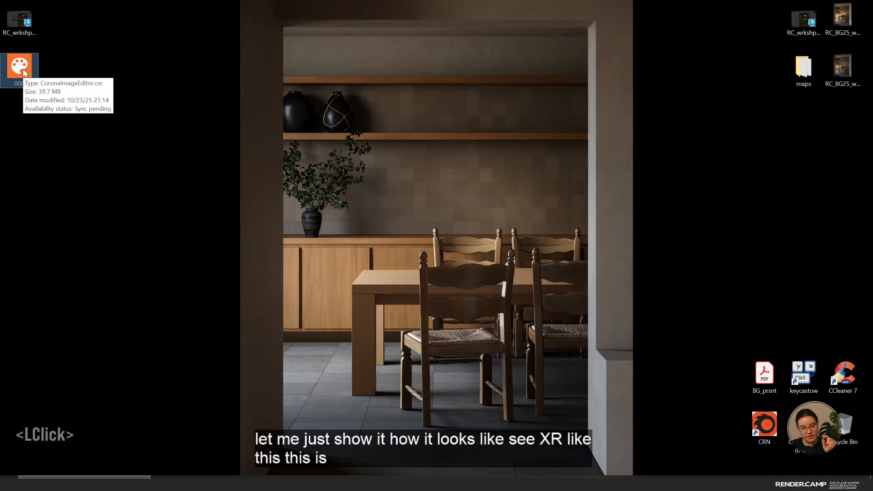
double_click(25, 71)
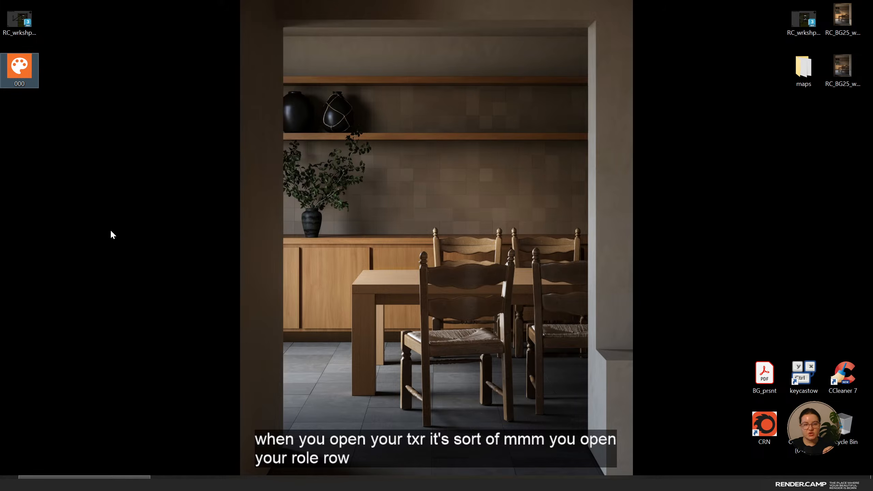
double_click(26, 69)
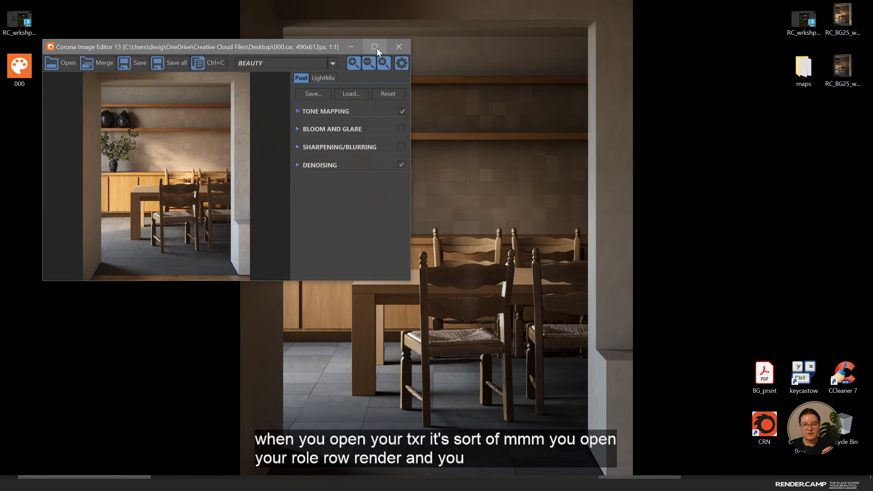
click(375, 47)
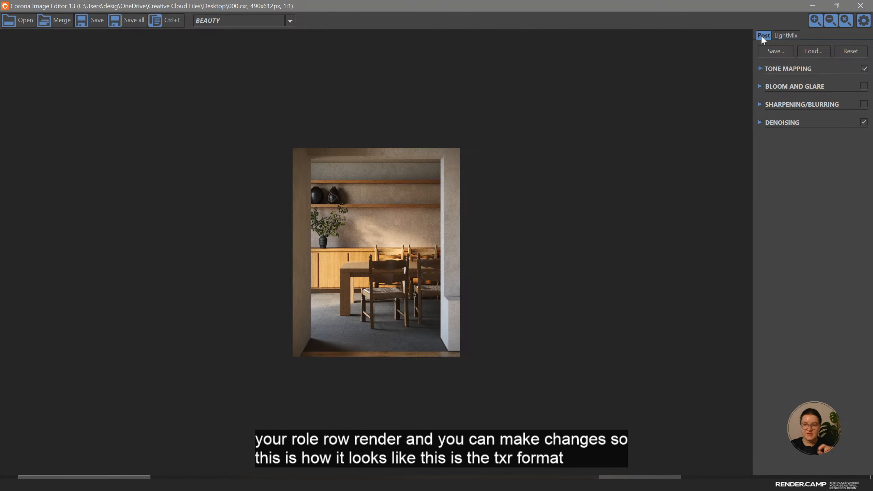
Try tone mapping adjustments by lowering Simple Exposure to -0.513, toggling Vignette off and on, and raising the exposure to -0.333.
click(784, 68)
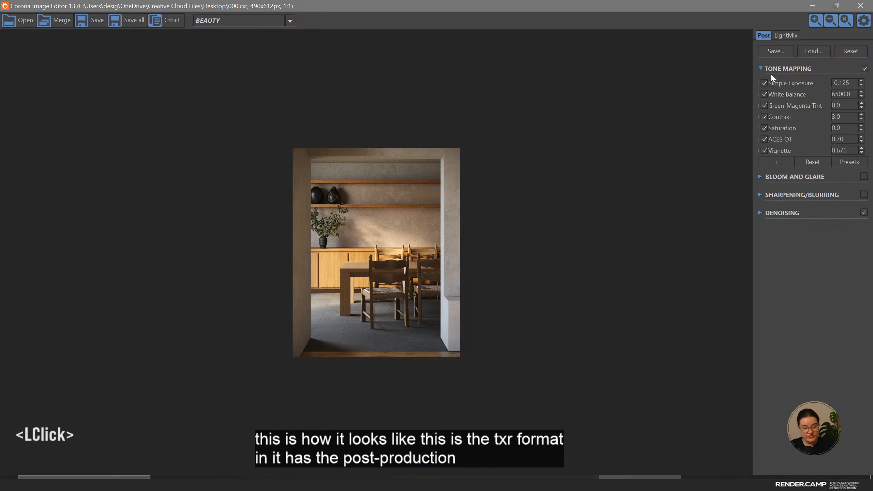
drag(861, 83, 863, 118)
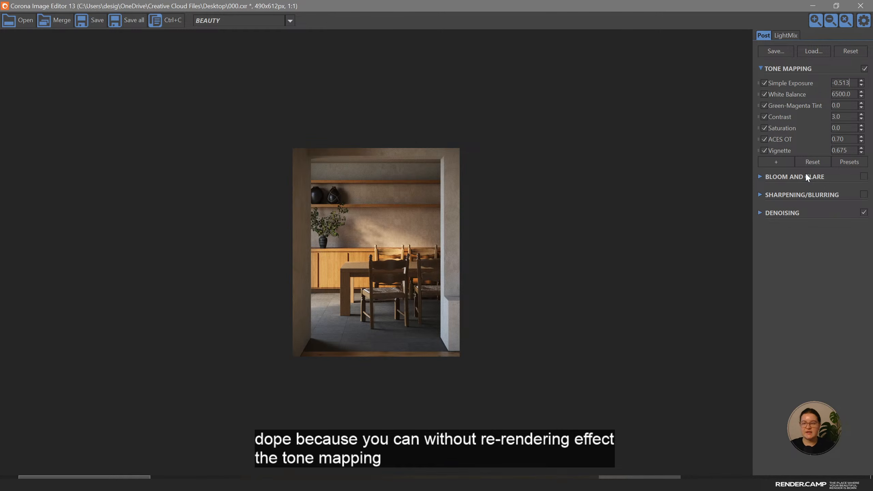
click(764, 152)
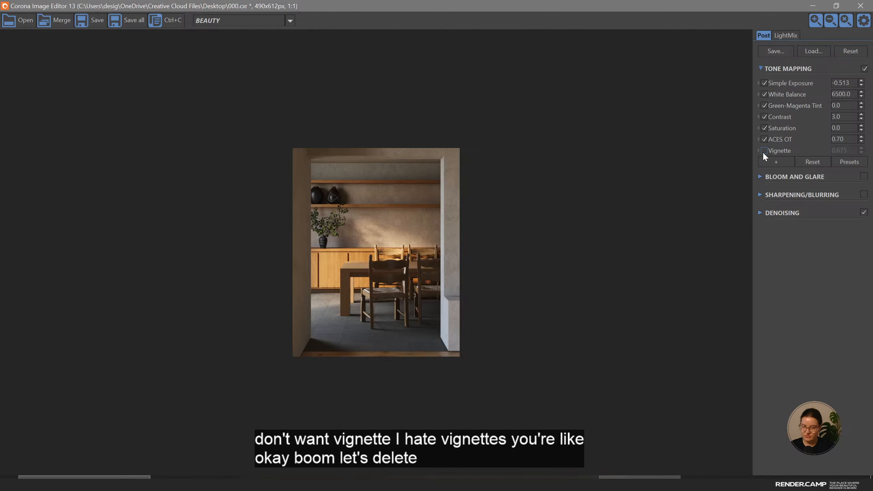
click(764, 151)
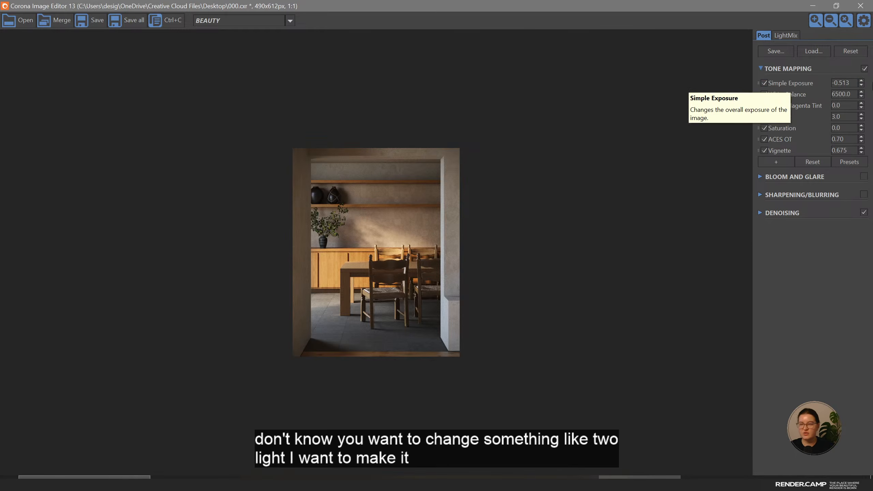
mouse_move(861, 83)
mouse_down()
mouse_move(863, 58)
mouse_move(864, 66)
mouse_up()
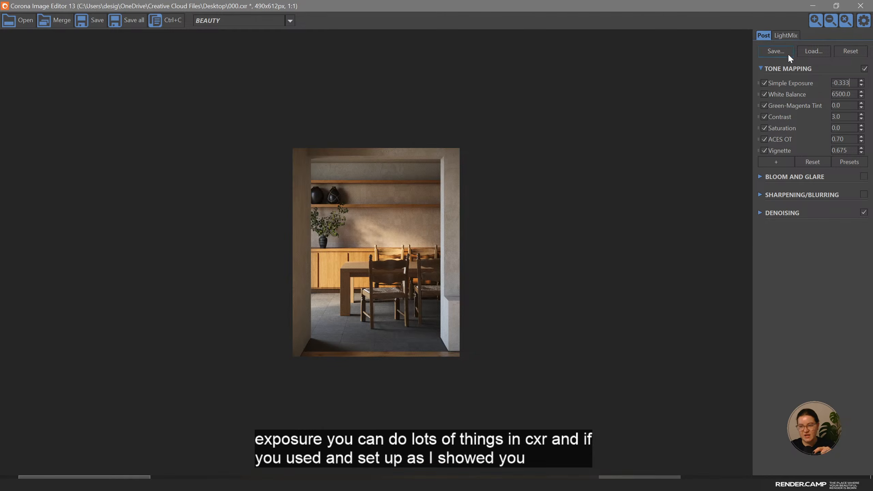
Try the LightMix controls by toggling the Corona Sun001 layer on and off and reducing the Environment layer to 0.662.
click(788, 35)
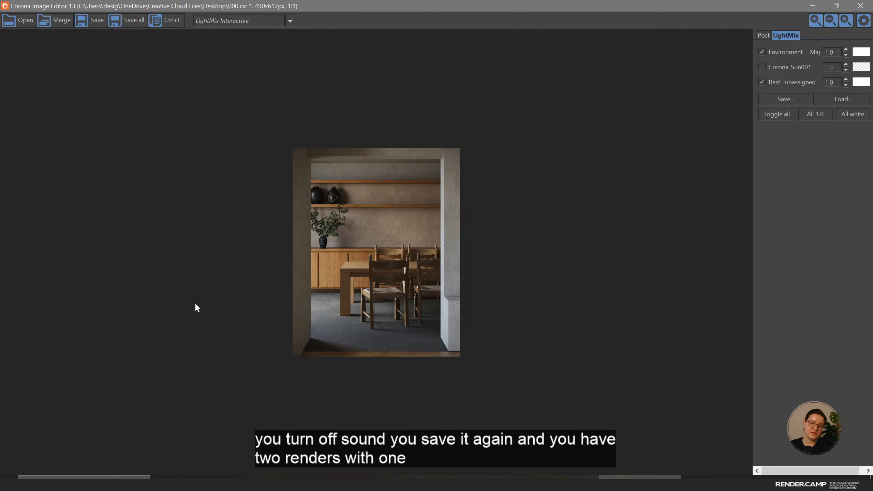
click(762, 69)
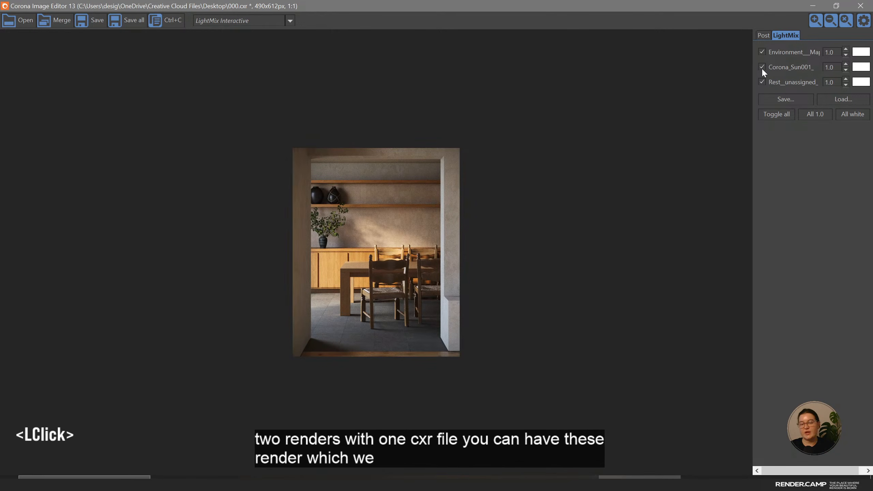
click(762, 68)
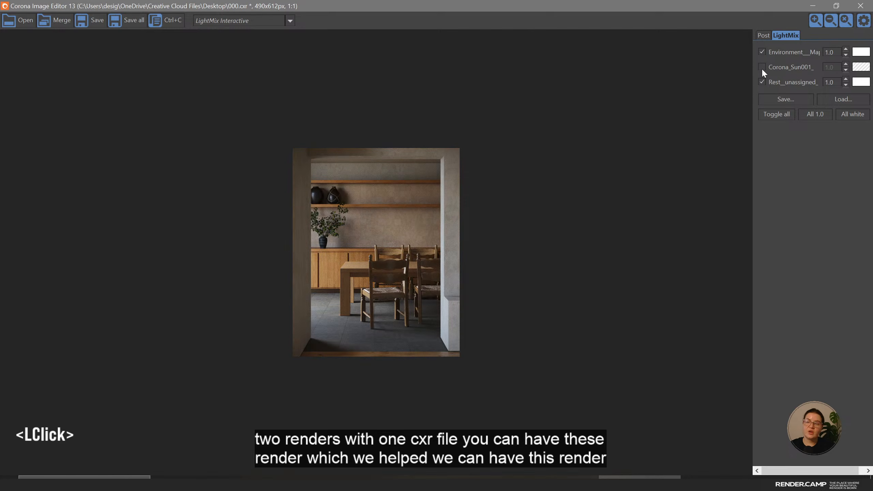
drag(846, 53, 851, 111)
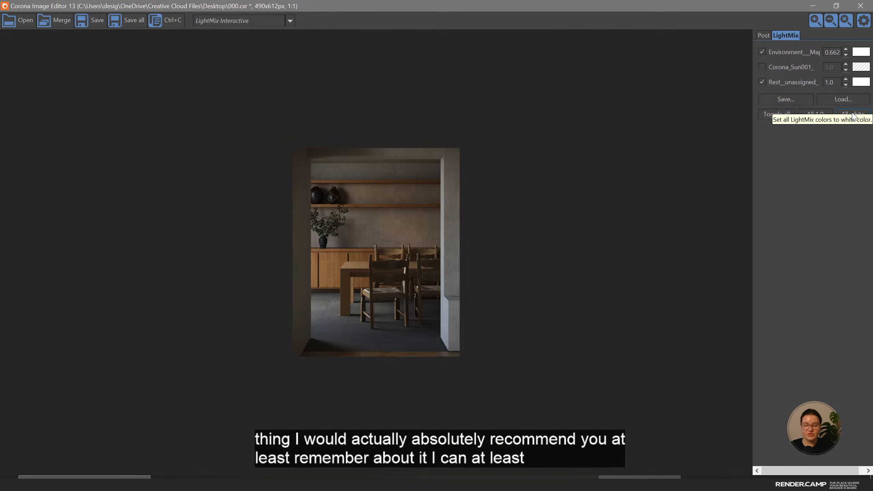
Restore the Corona Image Editor to a smaller window and exit it without saving the changes to 000.cxr.
click(836, 5)
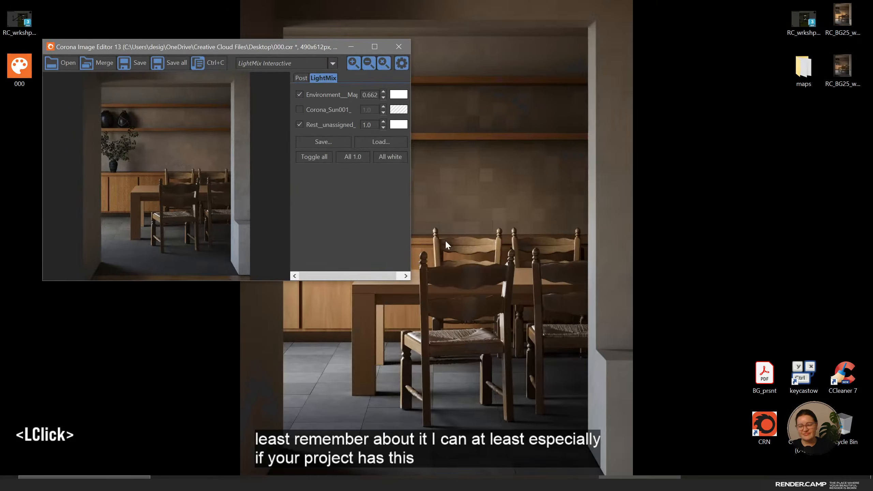
drag(266, 48, 441, 116)
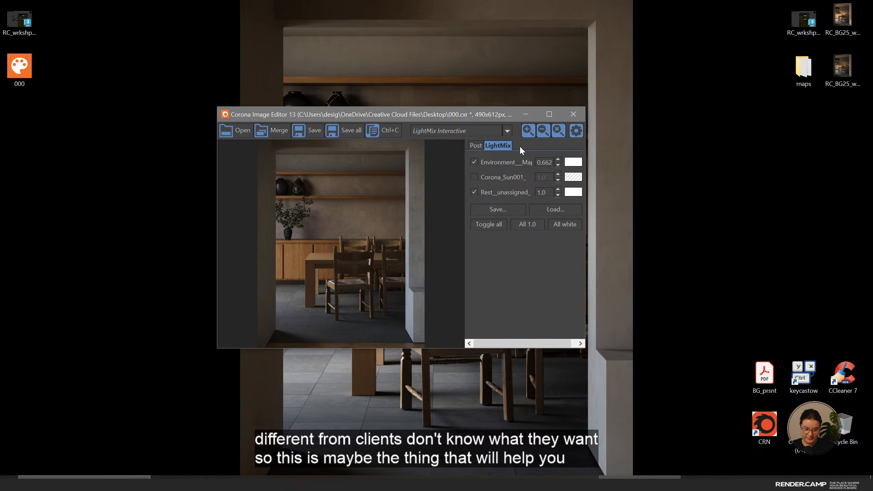
click(573, 115)
click(378, 262)
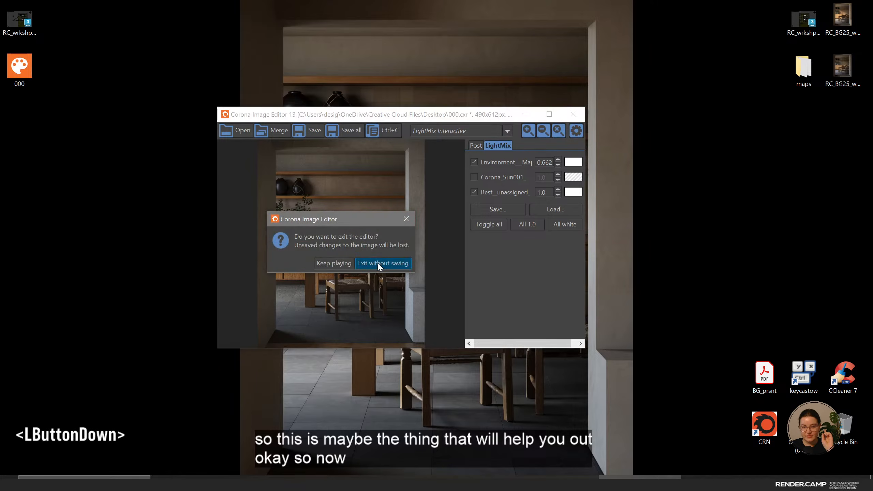
right_click(378, 263)
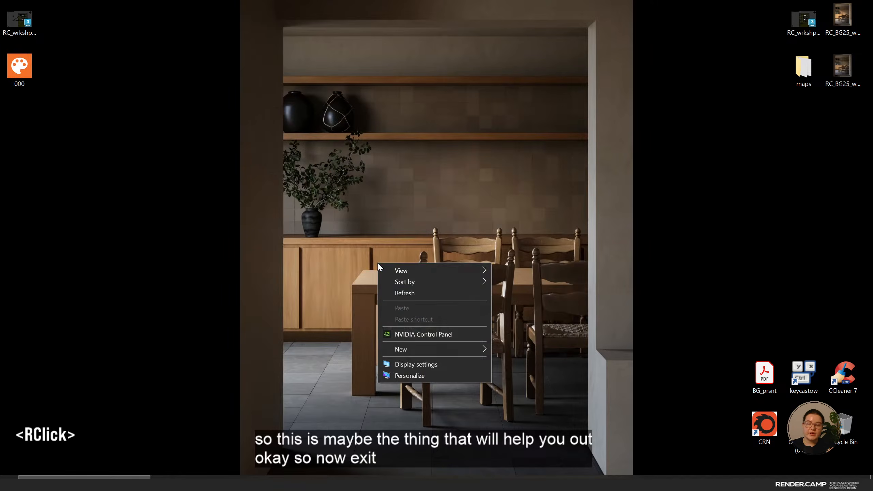
click(271, 183)
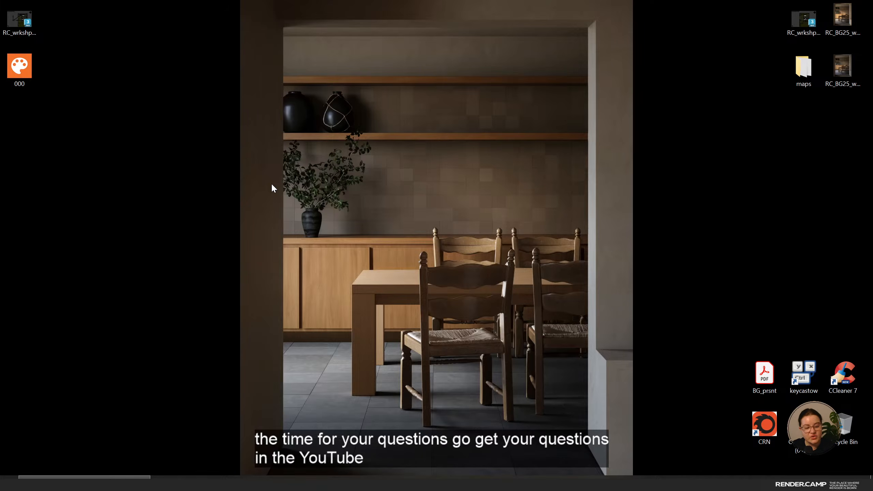
Open the BG_prsnt PDF presentation from the desktop in Adobe Acrobat.
click(286, 176)
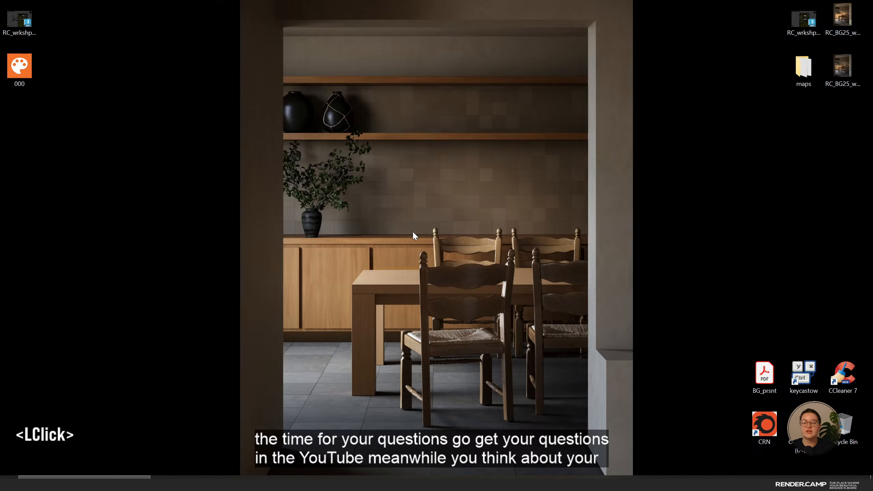
double_click(765, 378)
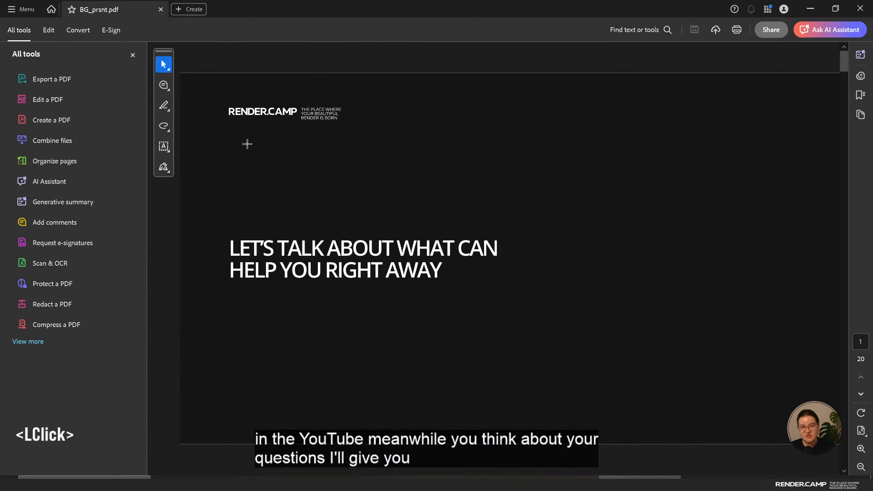
Clear the document view of the All tools pane and AI summary banner, and hide the AI Assistant bar for this session.
click(133, 55)
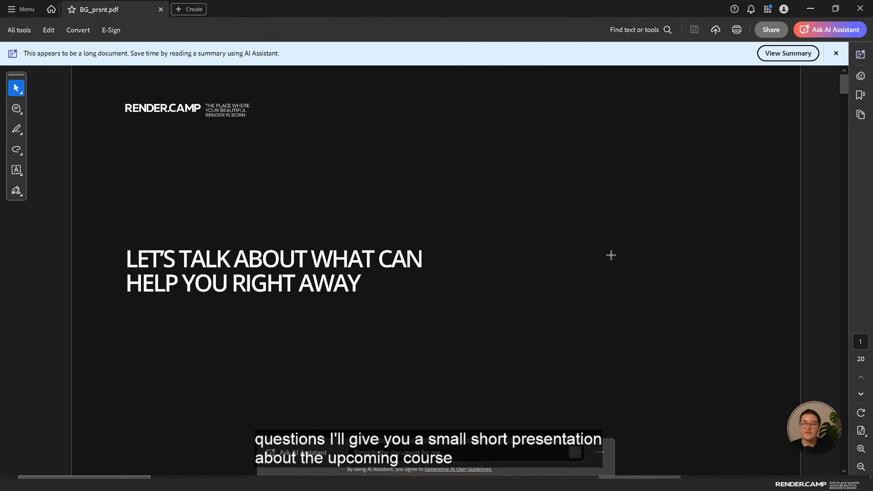
click(835, 53)
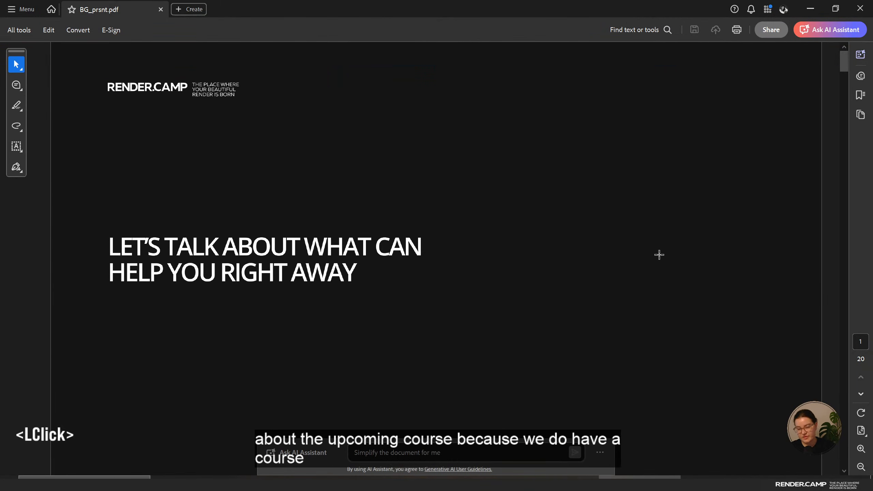
click(600, 453)
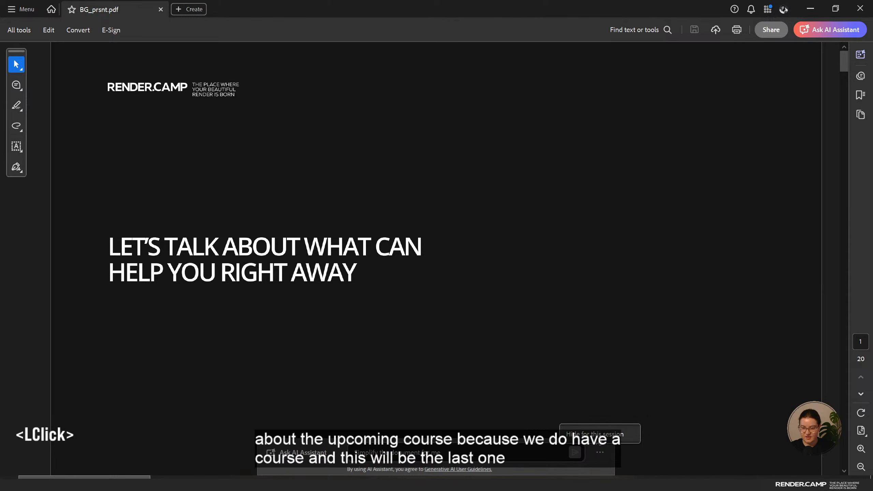
click(595, 435)
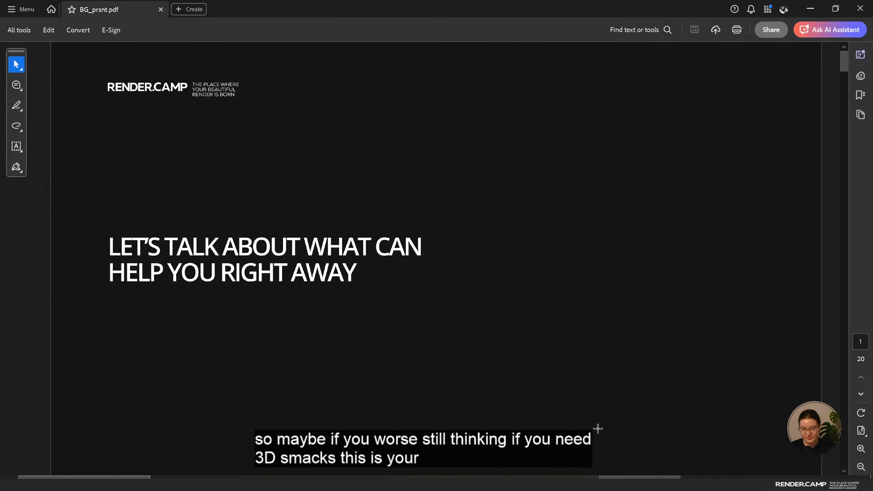
Page through the presentation's student cases and reviews up to the slide with the three course program blocks.
scroll(597, 426, down, 1)
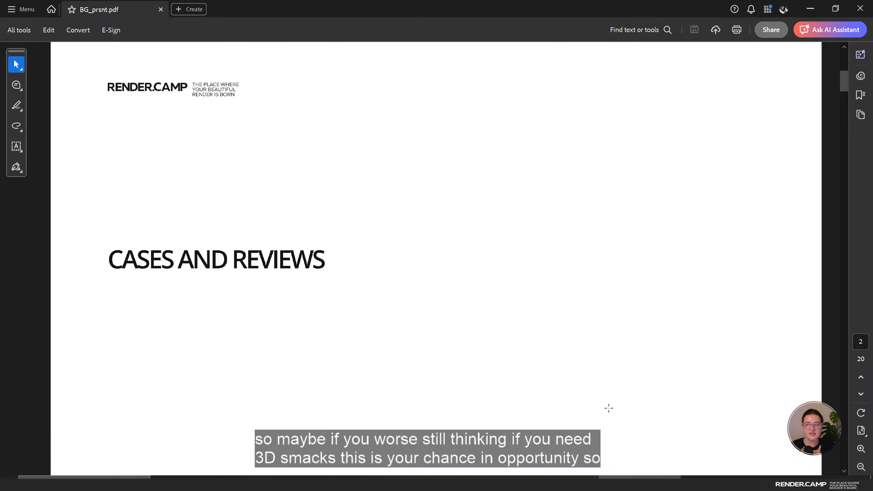
scroll(609, 408, down, 1)
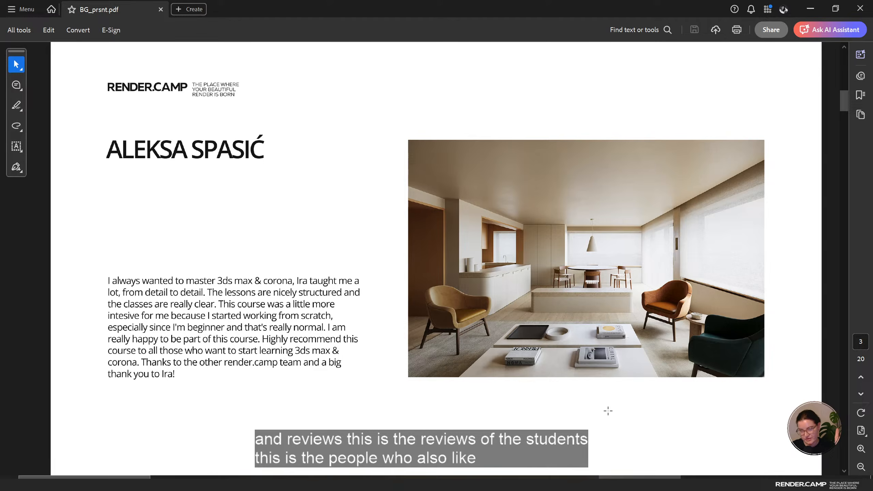
scroll(608, 411, down, 1)
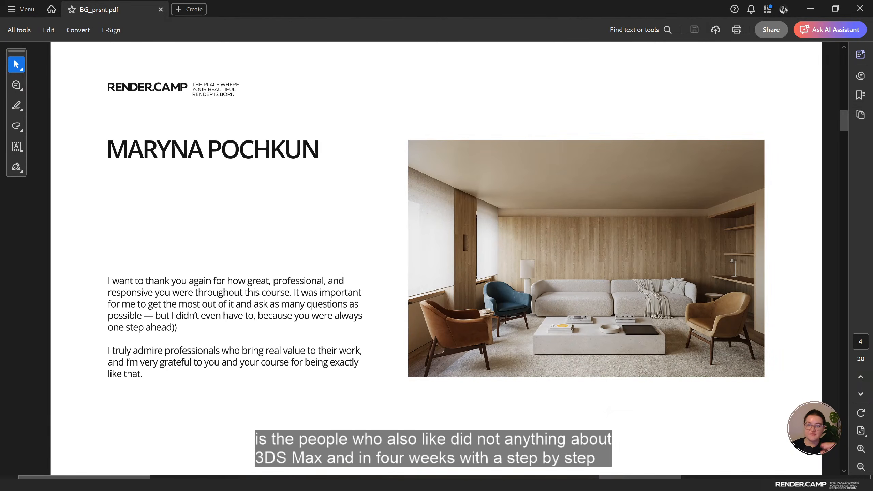
scroll(608, 410, down, 1)
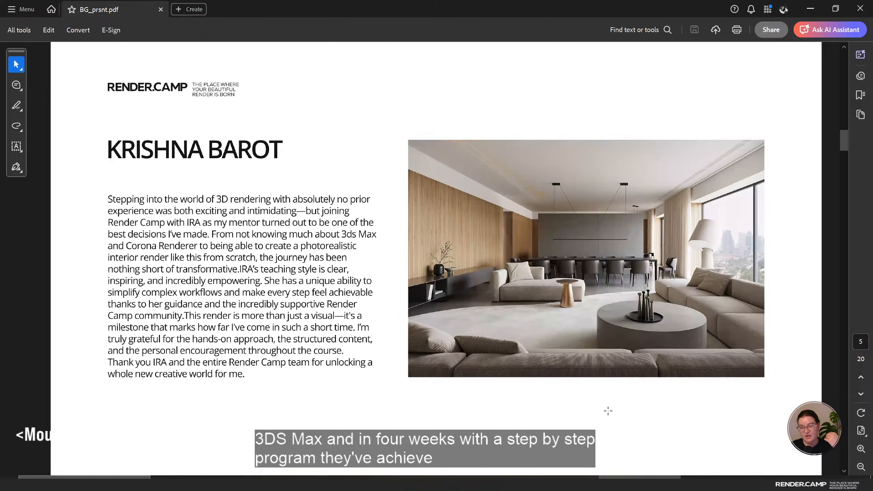
scroll(608, 411, down, 1)
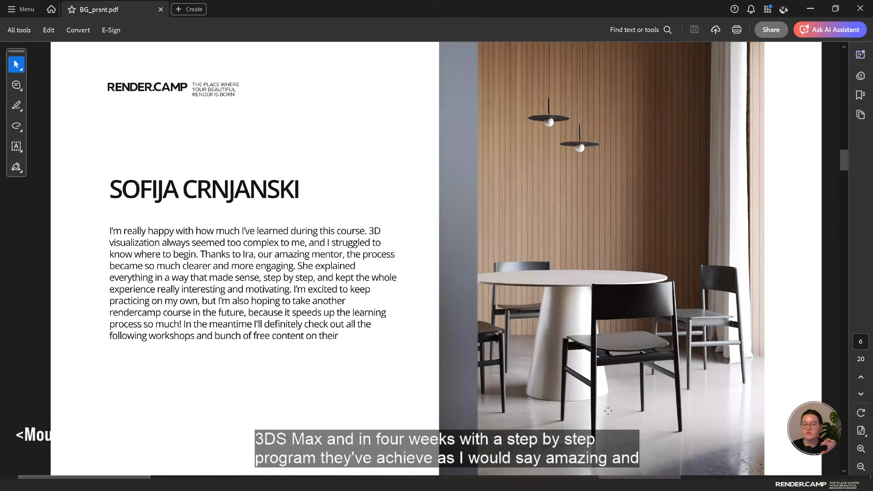
scroll(608, 410, up, 1)
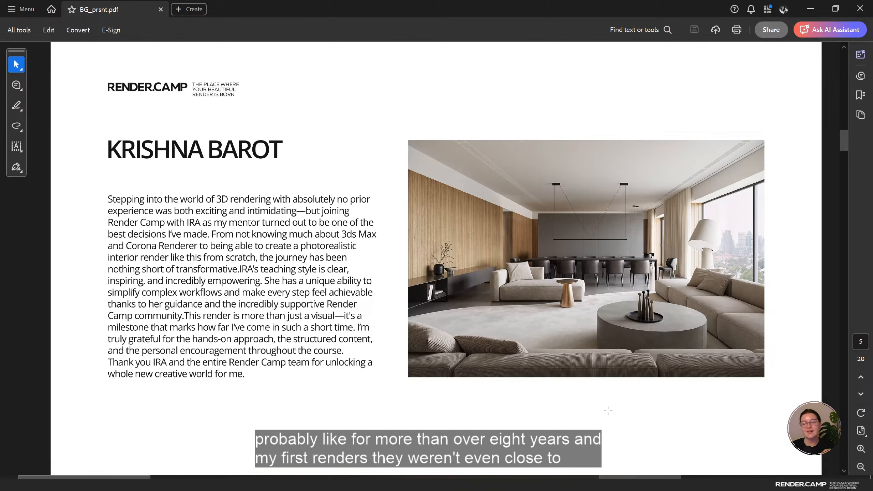
scroll(608, 411, down, 3)
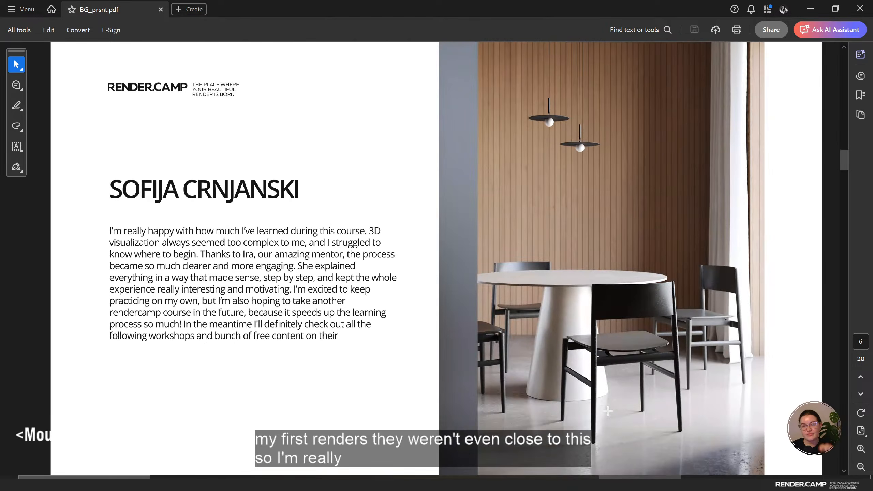
scroll(608, 411, down, 3)
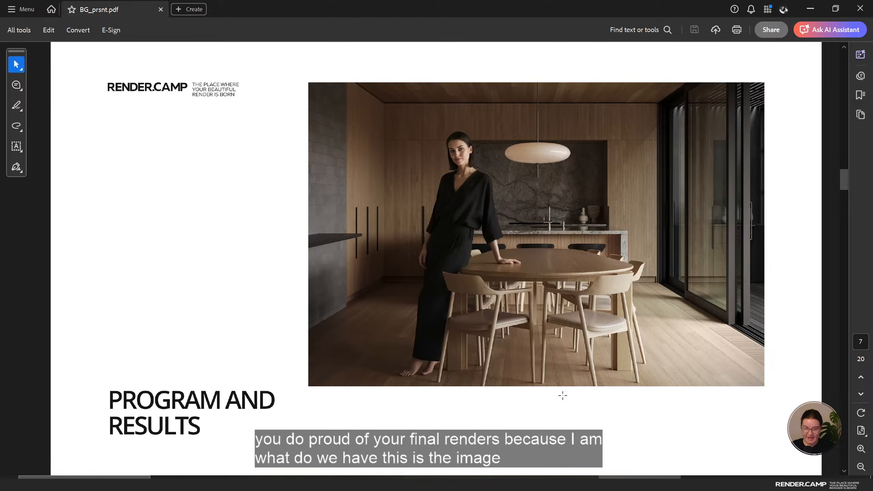
scroll(562, 396, down, 1)
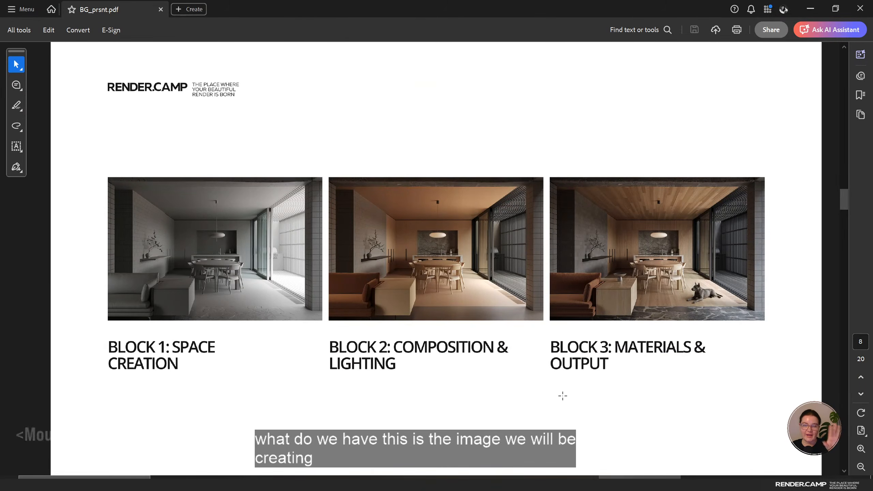